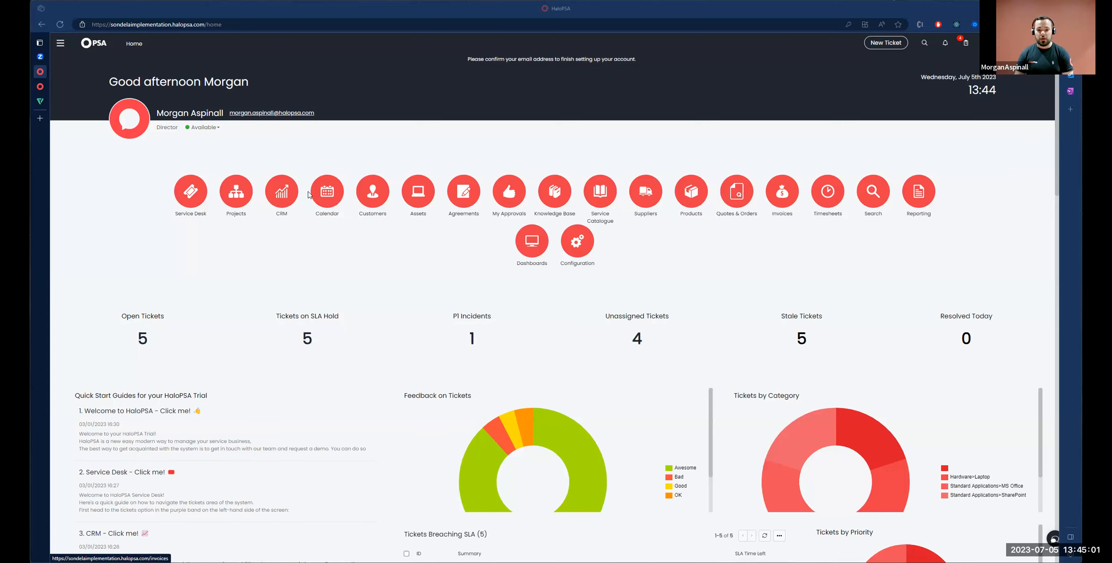
Open the ticket types list in the tickets configuration
{"action": "left_click", "coordinate": [586, 242]}
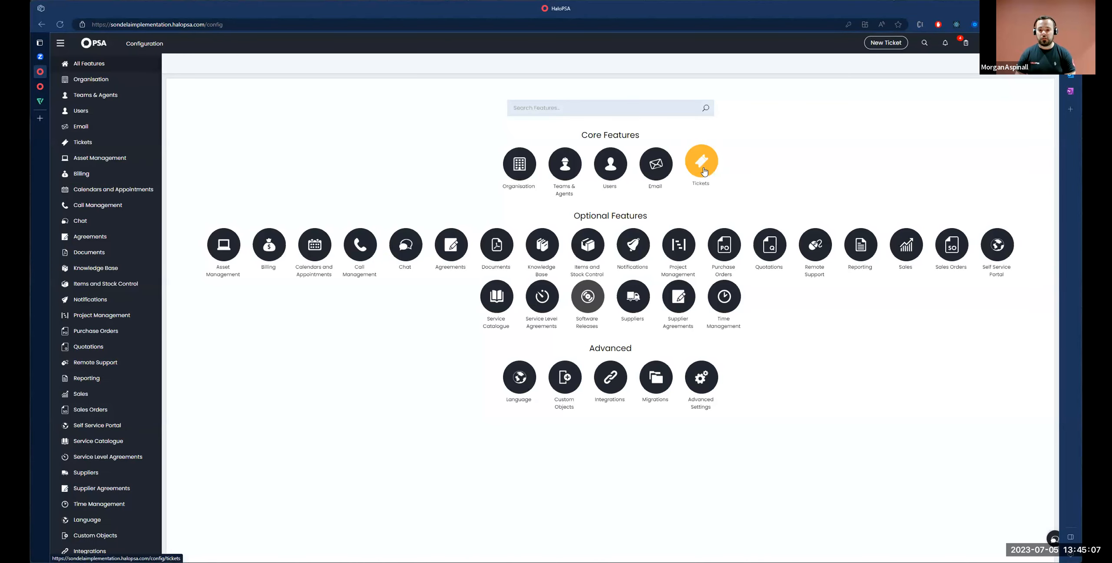
{"action": "left_click", "coordinate": [704, 170]}
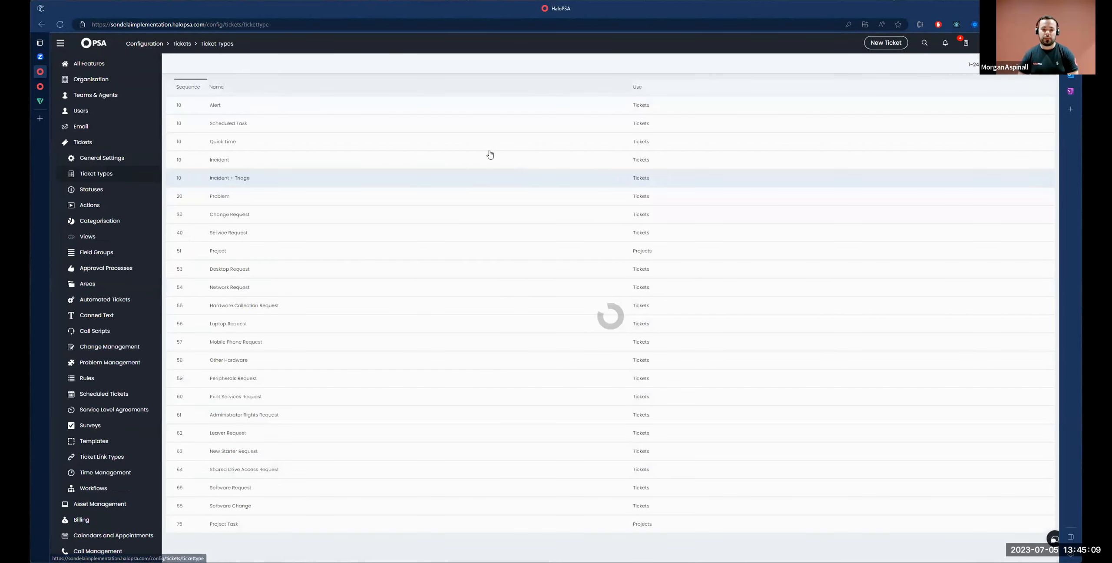
{"action": "left_click", "coordinate": [1041, 64]}
{"action": "scroll", "coordinate": [524, 268], "scroll_direction": "down", "scroll_amount": 11}
{"action": "scroll", "coordinate": [522, 267], "scroll_direction": "down", "scroll_amount": 10}
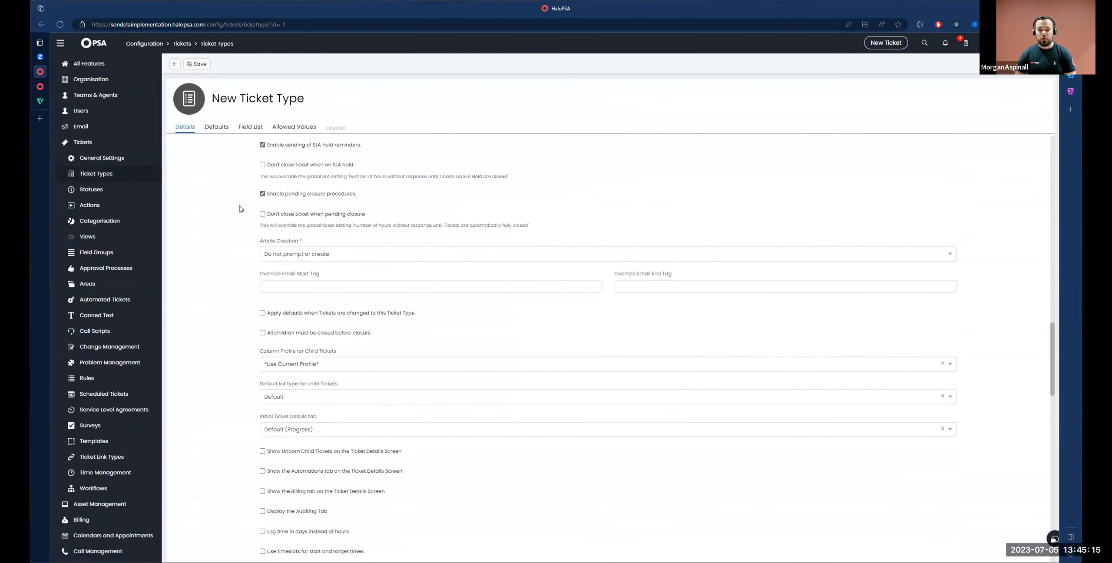
{"action": "left_click", "coordinate": [218, 131]}
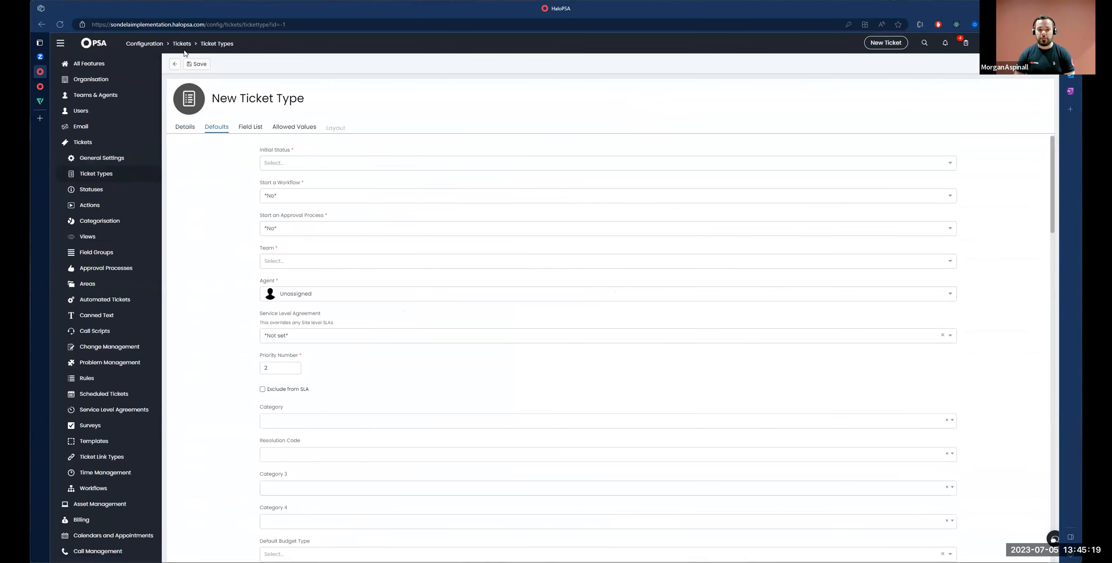
{"action": "left_click", "coordinate": [518, 165]}
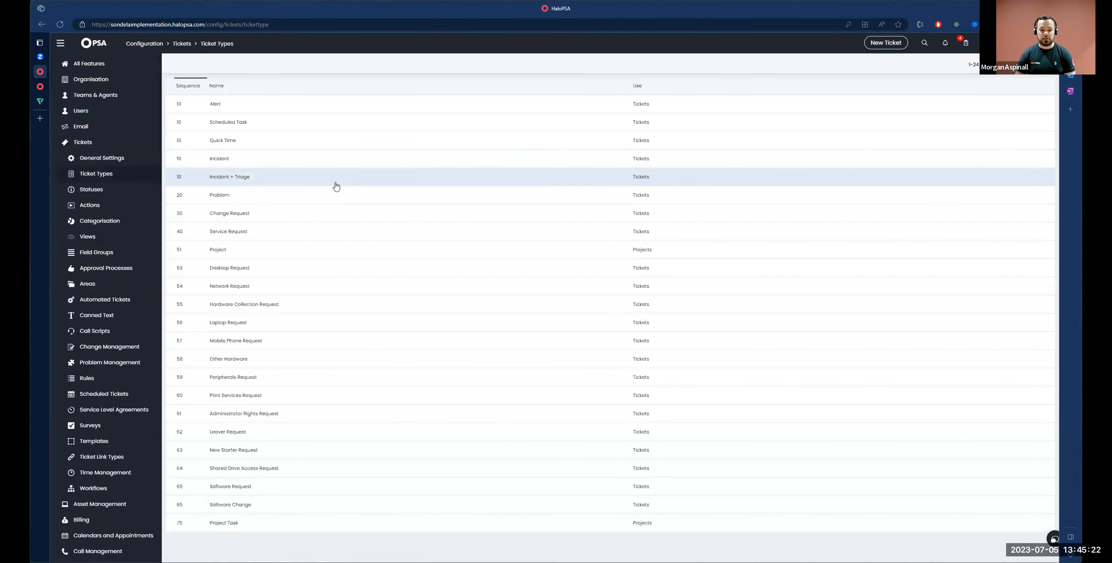
Clone the Service Request ticket type under the name "Access Rights Request"
{"action": "left_click", "coordinate": [266, 232]}
{"action": "left_click", "coordinate": [268, 65]}
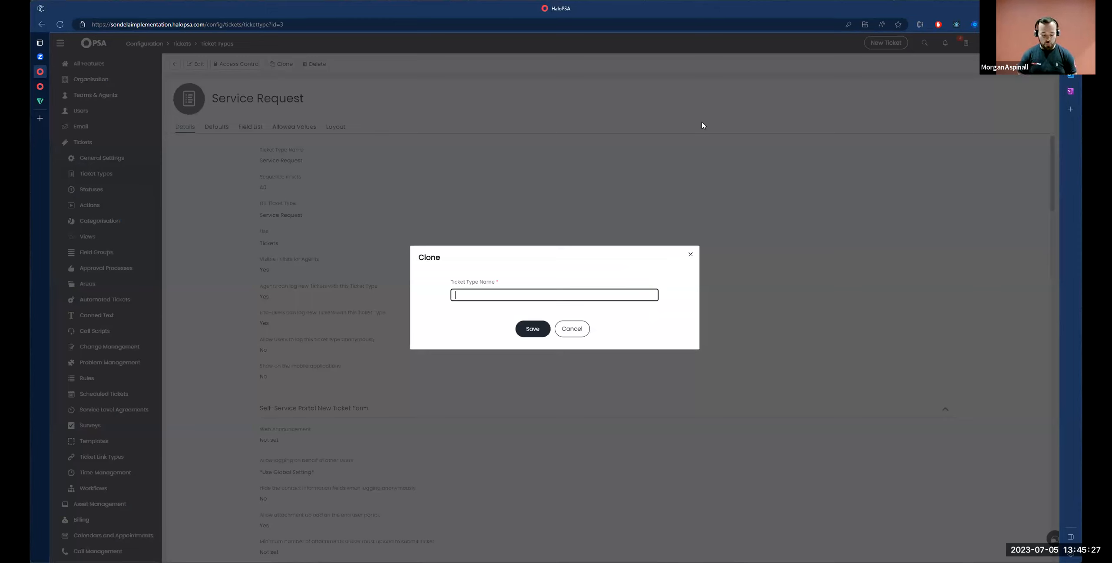
{"action": "type", "text": "Acces"}
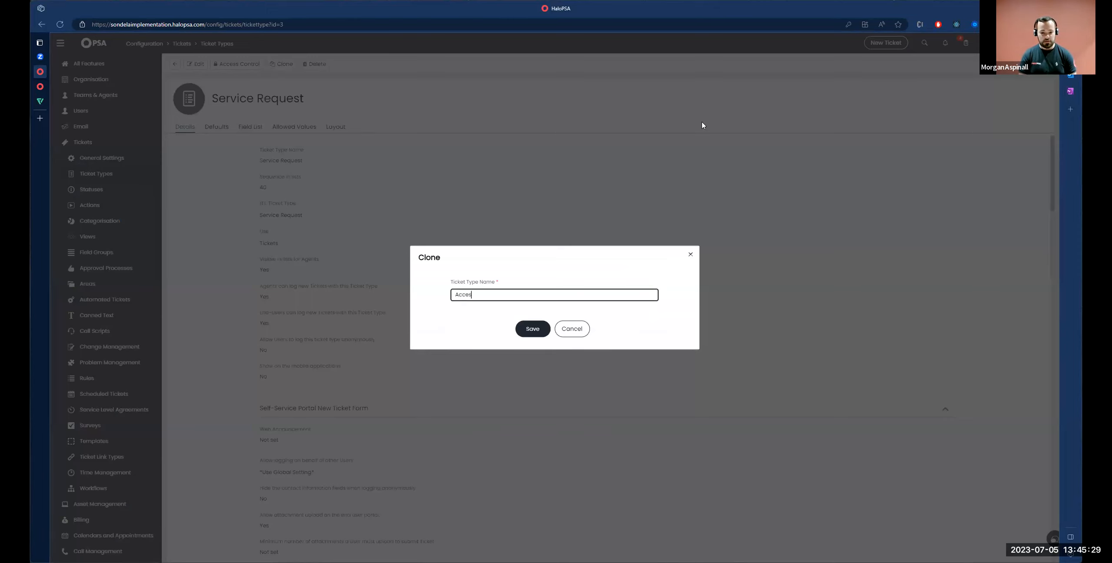
{"action": "type", "text": "s Right Reque"}
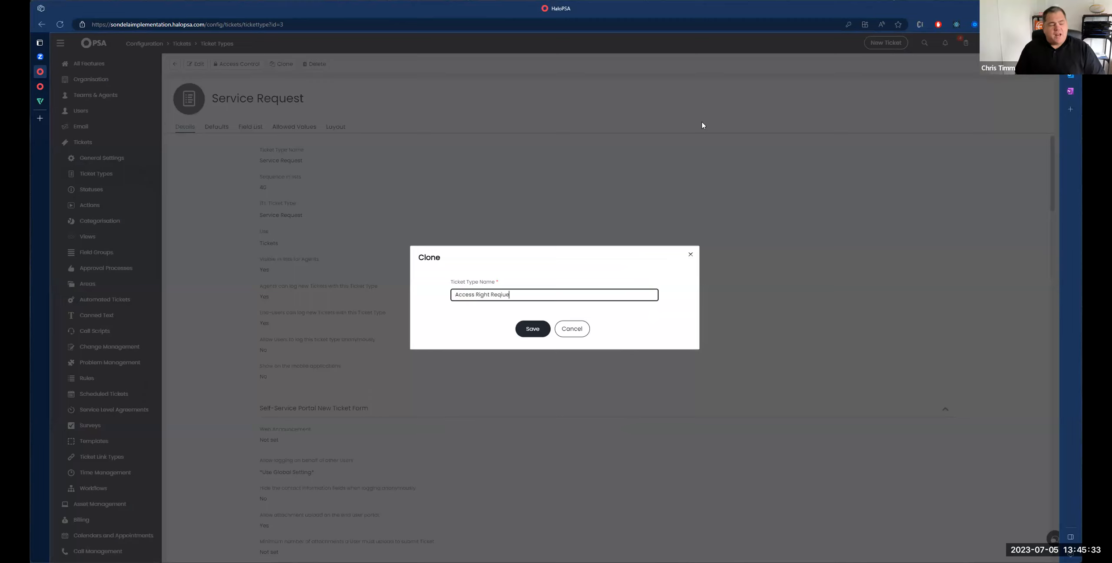
{"action": "type", "text": "st"}
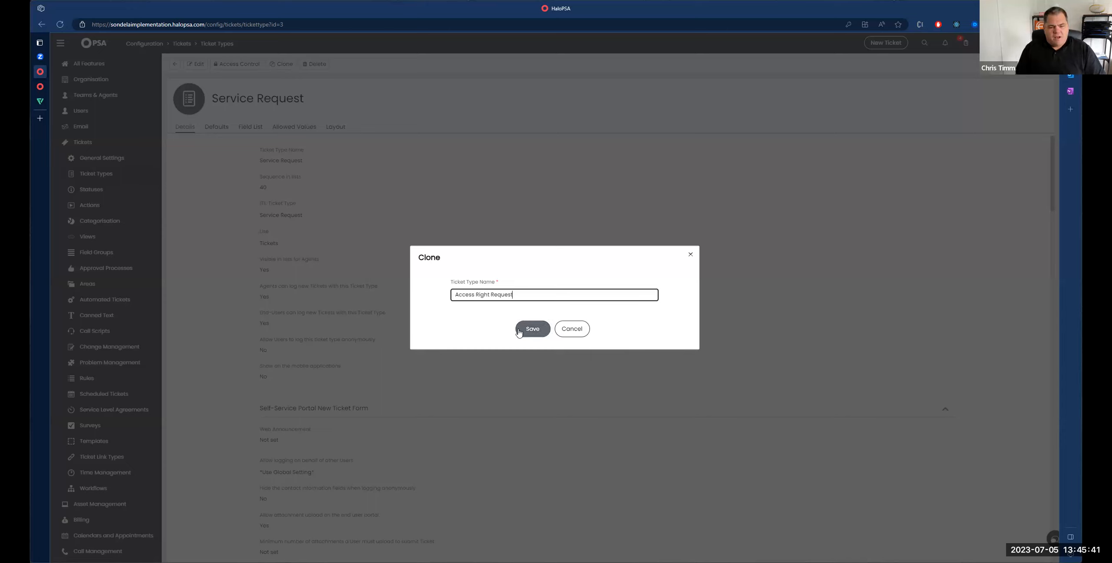
{"action": "left_click", "coordinate": [487, 295]}
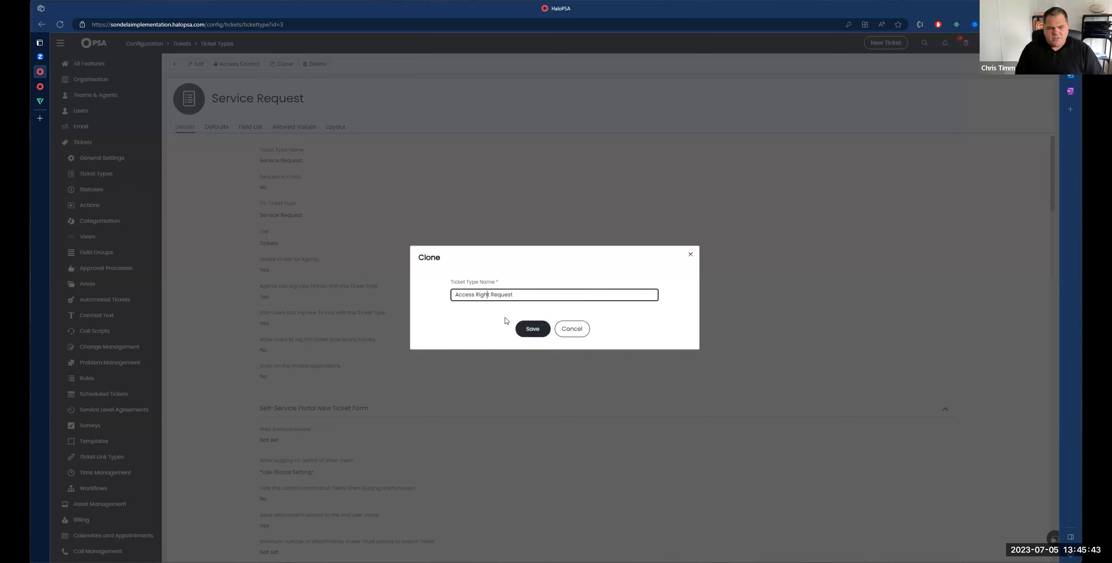
{"action": "key", "text": "Right"}
{"action": "type", "text": "s"}
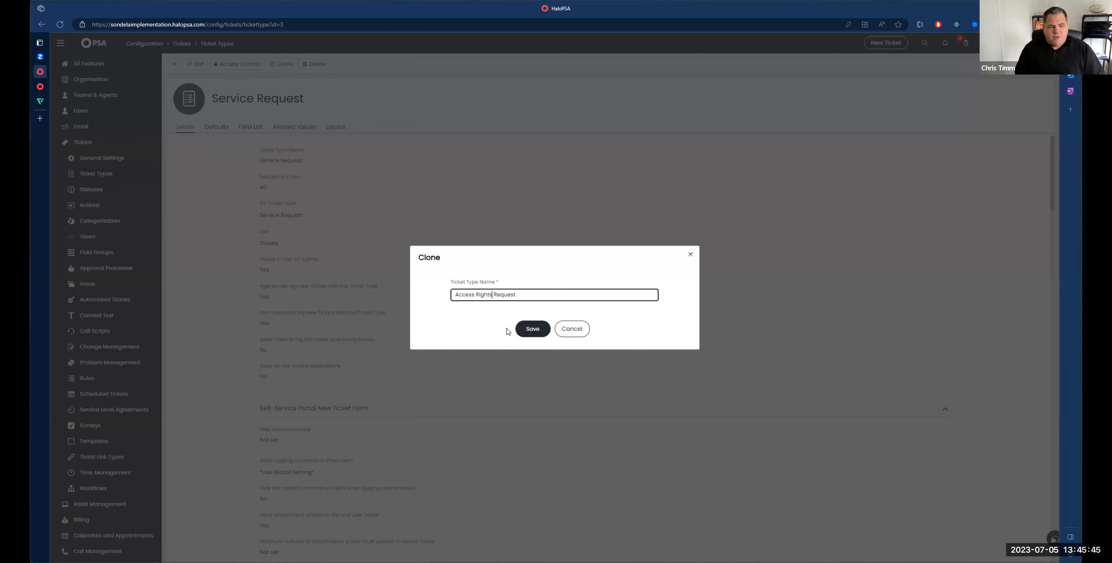
{"action": "key", "text": "ctrl+plus"}
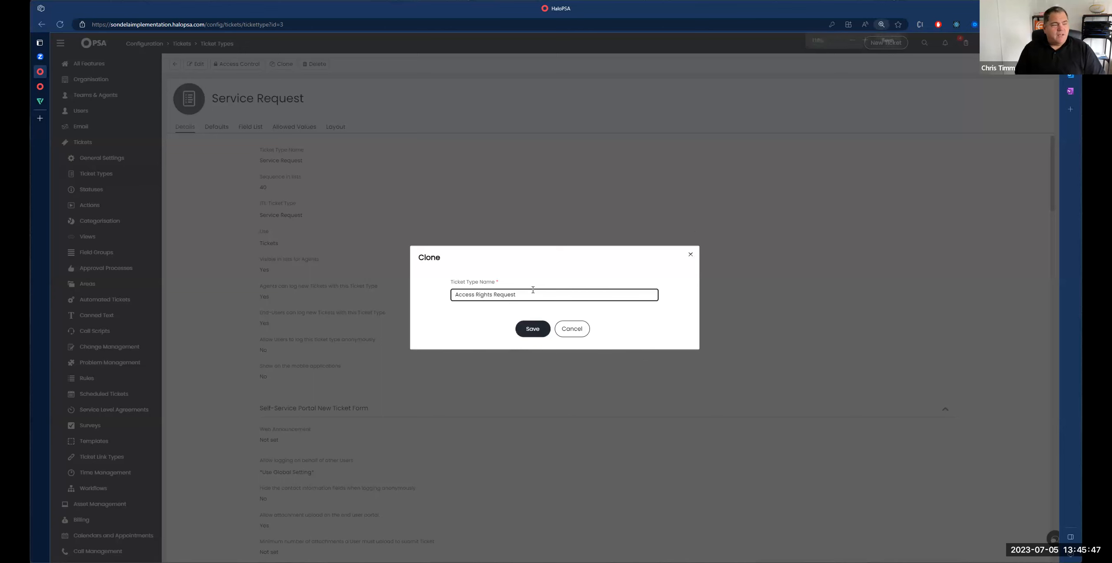
{"action": "left_click", "coordinate": [527, 331]}
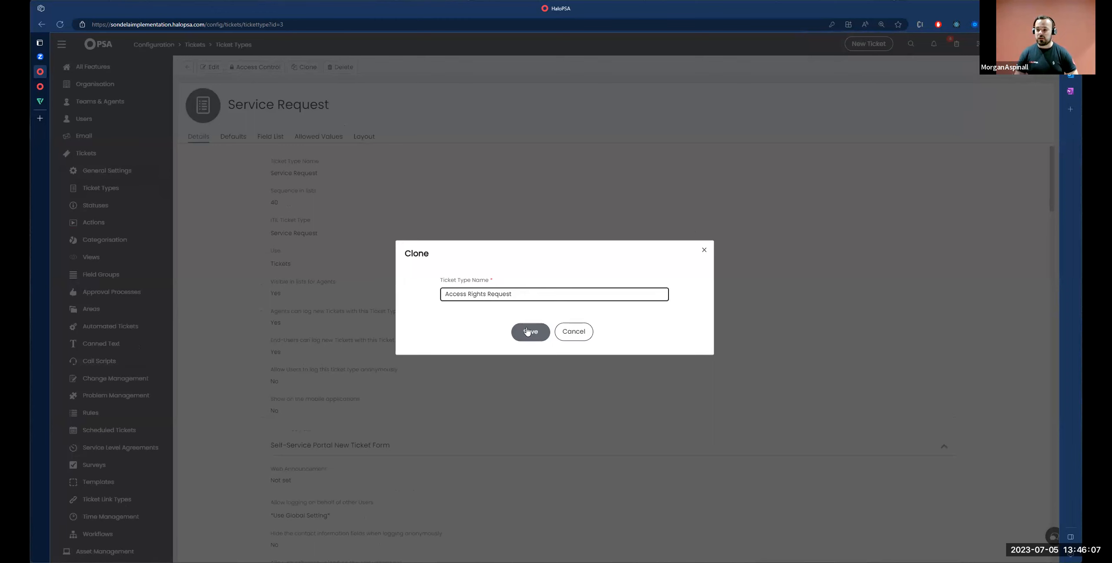
{"action": "left_click", "coordinate": [528, 332]}
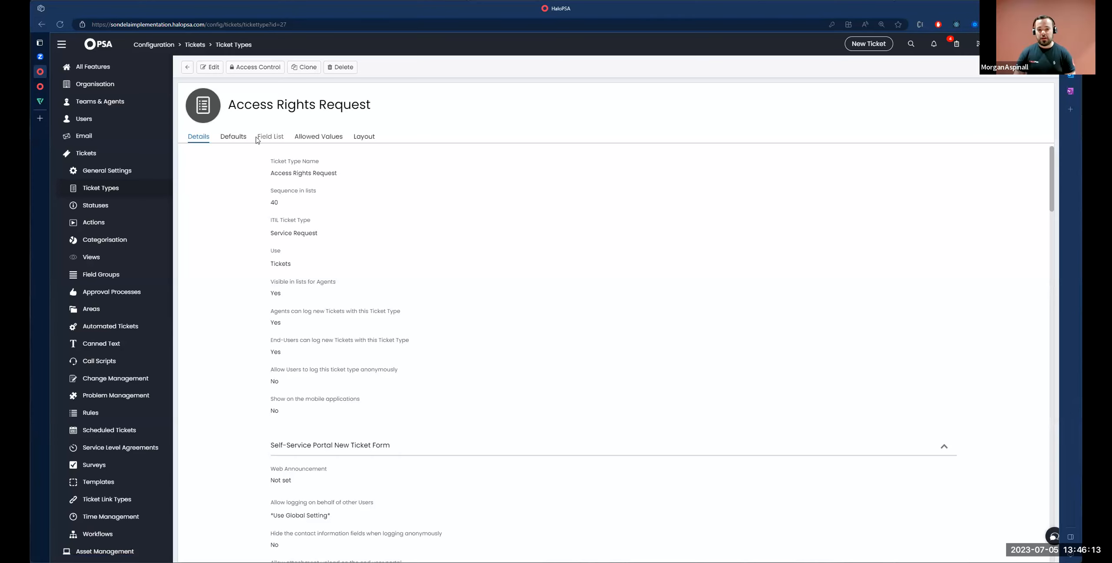
Remove the Summary, Details and Agent fields from the Access Rights Request field list
{"action": "left_click", "coordinate": [276, 139]}
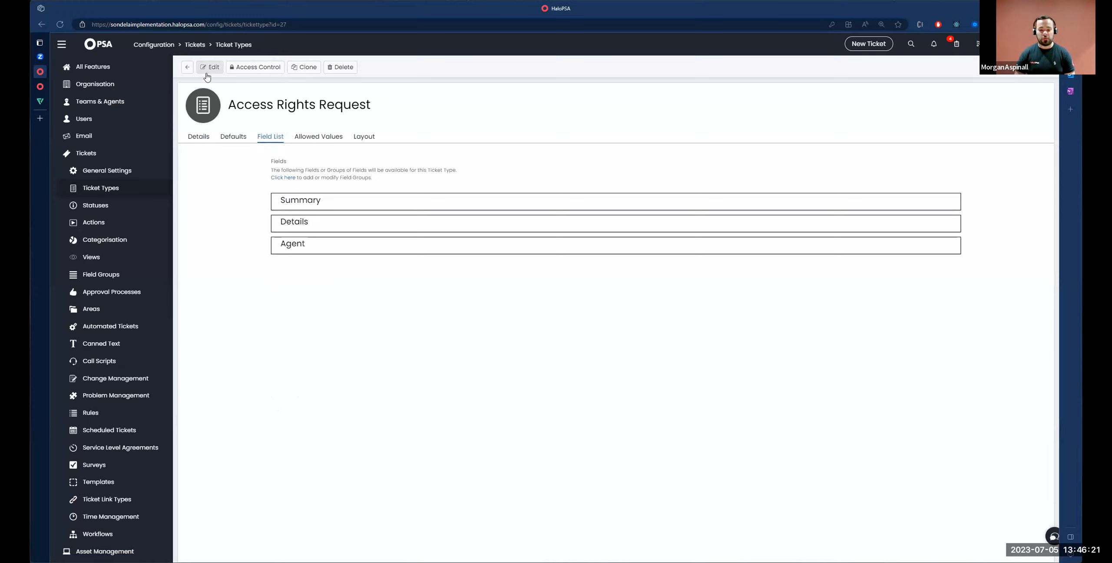
{"action": "left_click", "coordinate": [210, 67]}
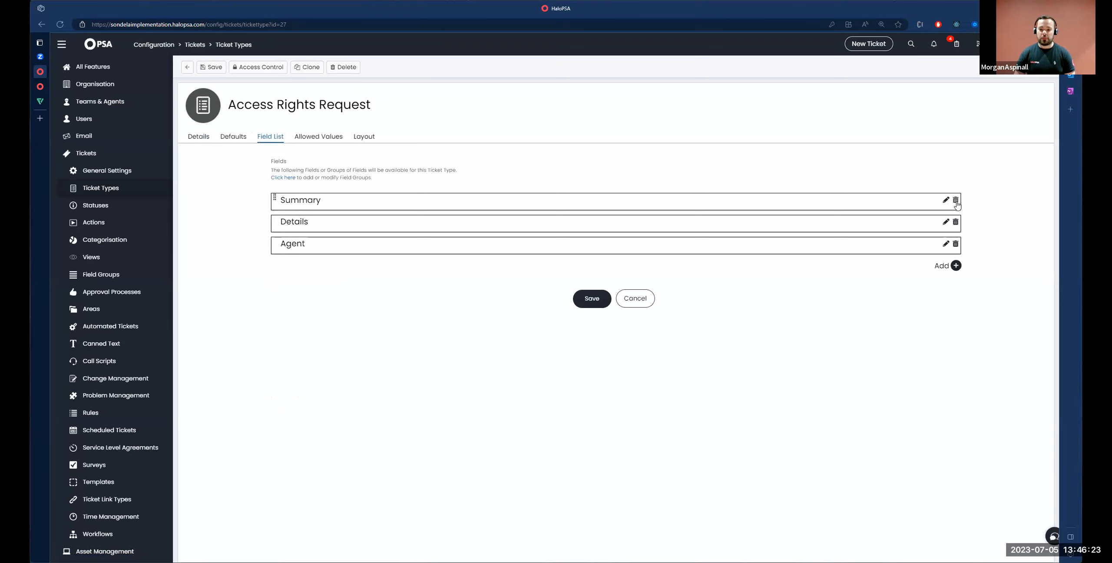
{"action": "left_click", "coordinate": [956, 201]}
{"action": "left_click", "coordinate": [956, 201]}
{"action": "left_click", "coordinate": [956, 200]}
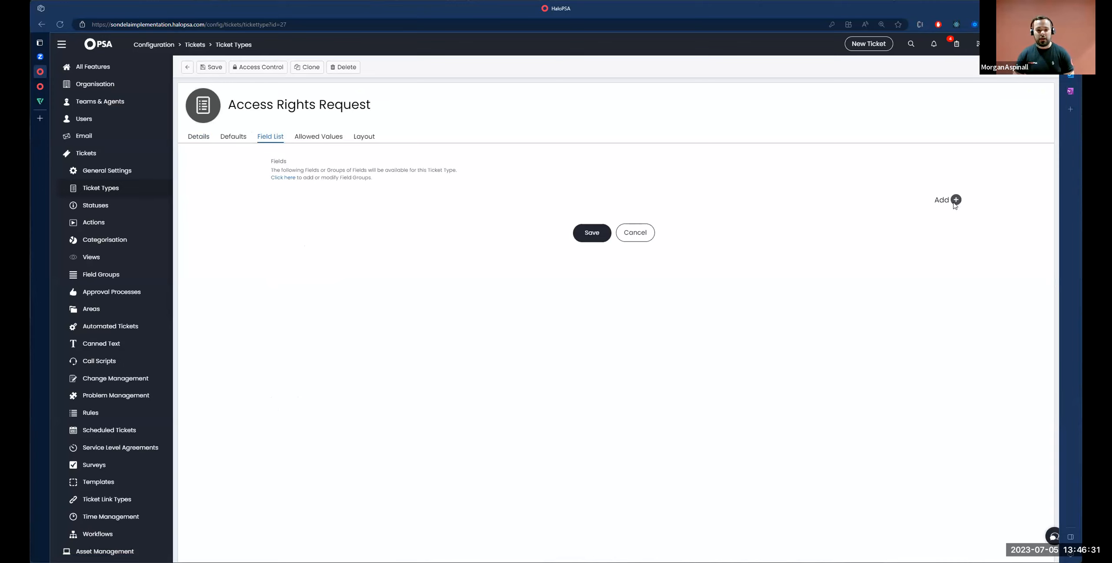
Choose Summary, Details and Justification (CFjustification) as the fields to add to the Access Rights Request ticket type
{"action": "left_click", "coordinate": [956, 200]}
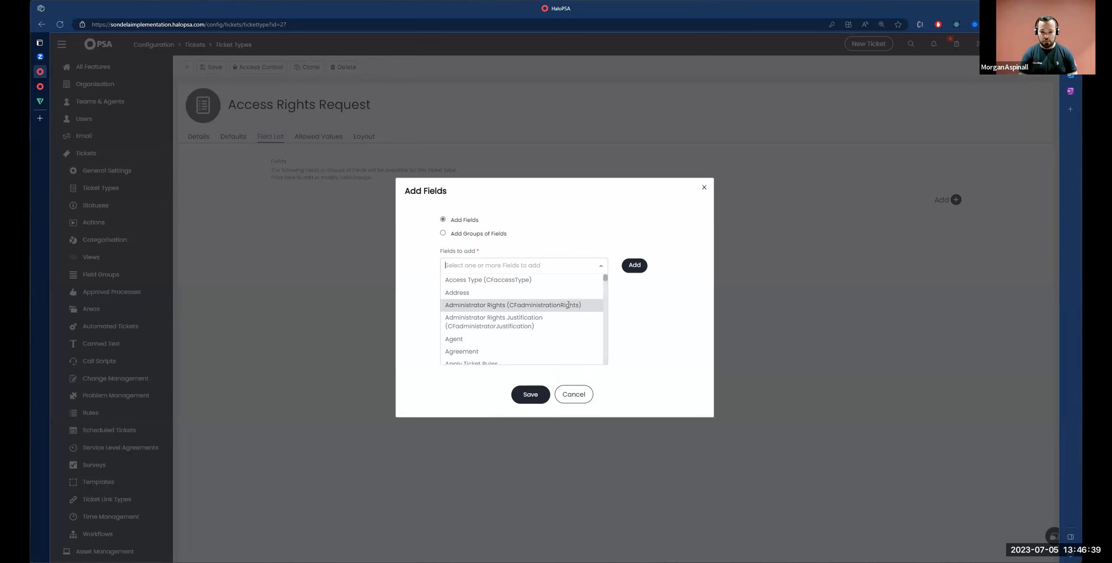
{"action": "type", "text": "summary"}
{"action": "left_click", "coordinate": [475, 325]}
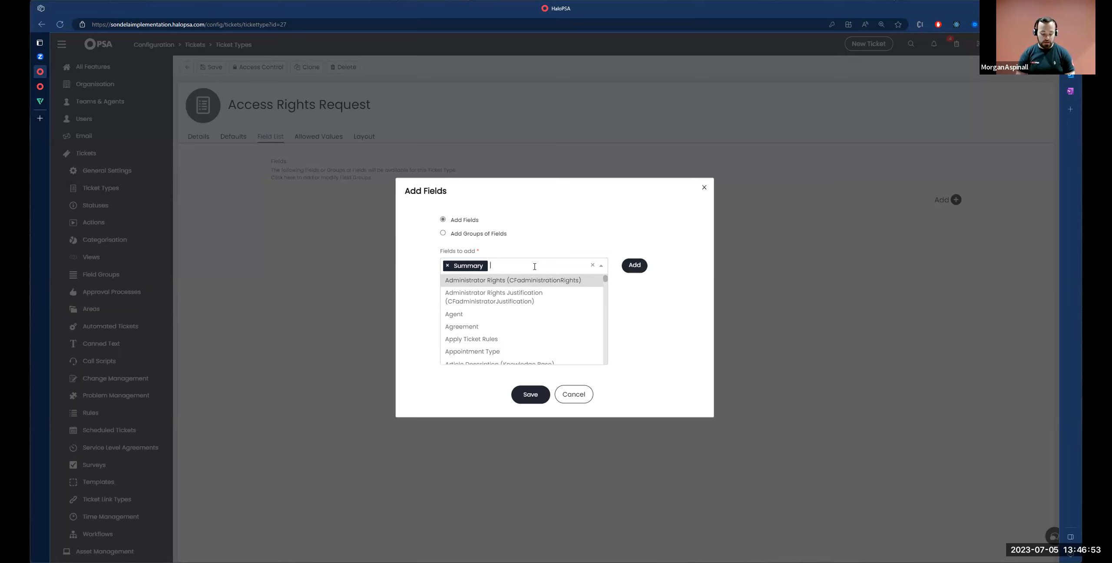
{"action": "type", "text": "d"}
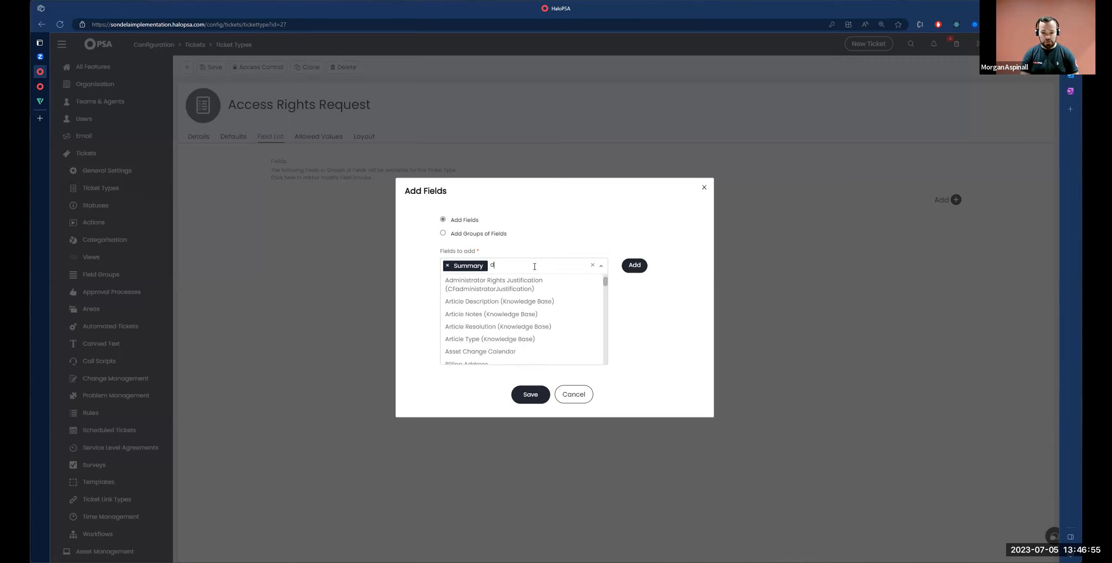
{"action": "type", "text": "etil"}
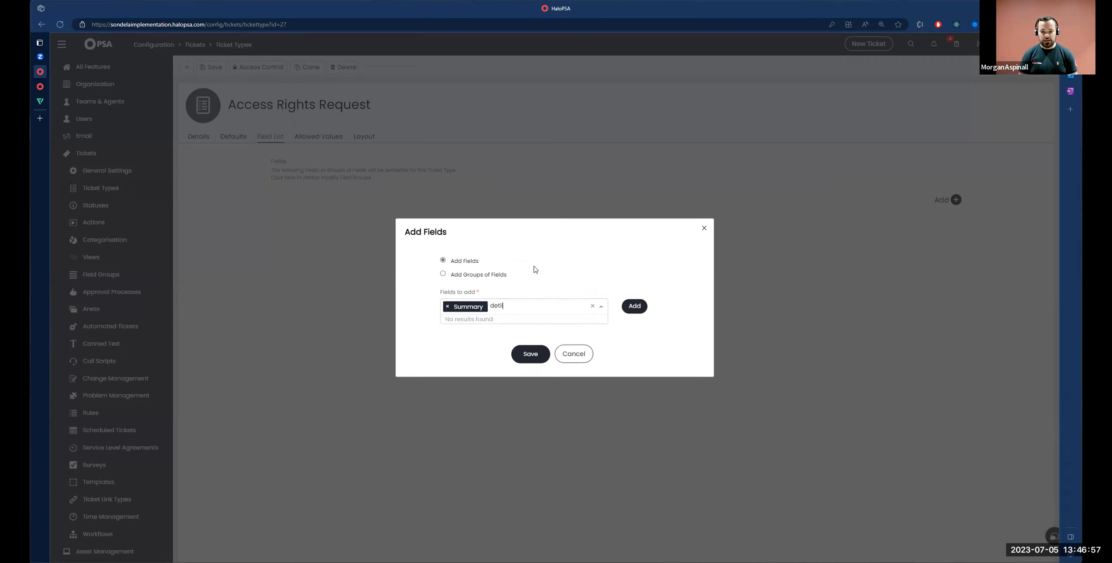
{"action": "key", "text": "BackSpace"}
{"action": "key", "text": "BackSpace"}
{"action": "type", "text": "ail"}
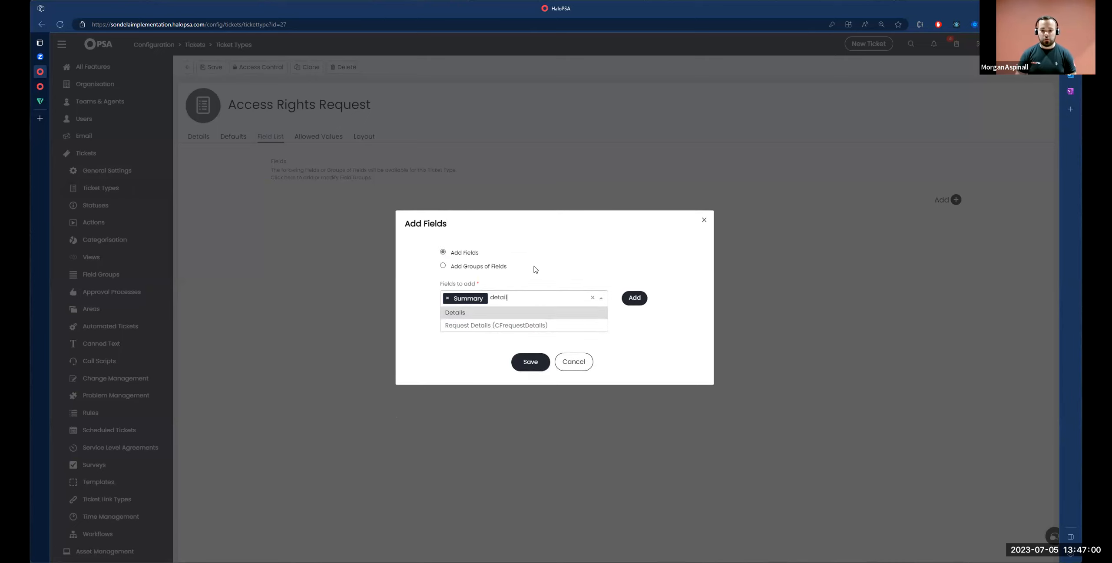
{"action": "left_click", "coordinate": [501, 319]}
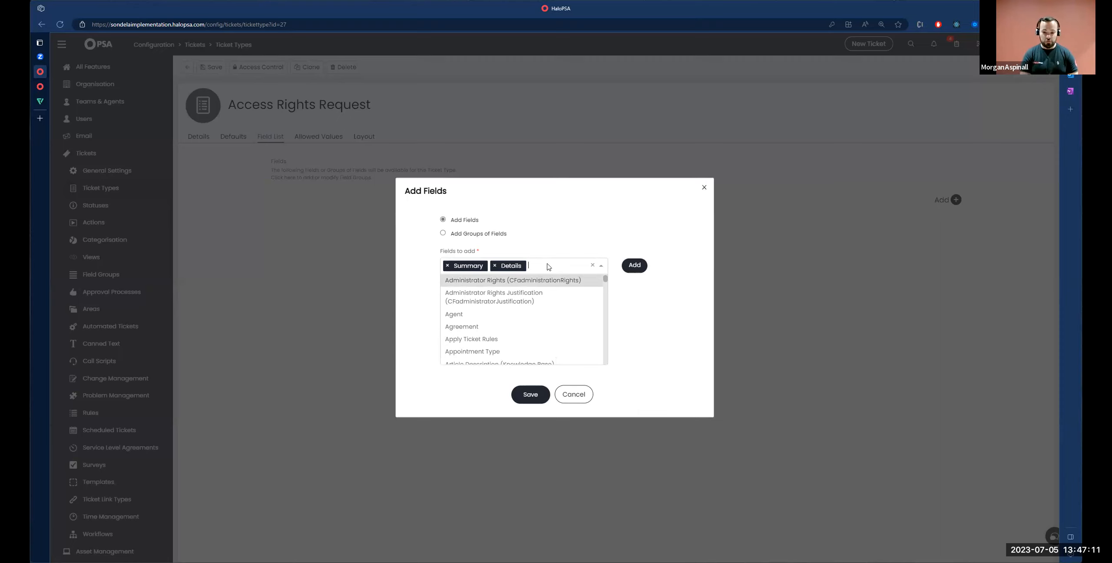
{"action": "type", "text": "jus"}
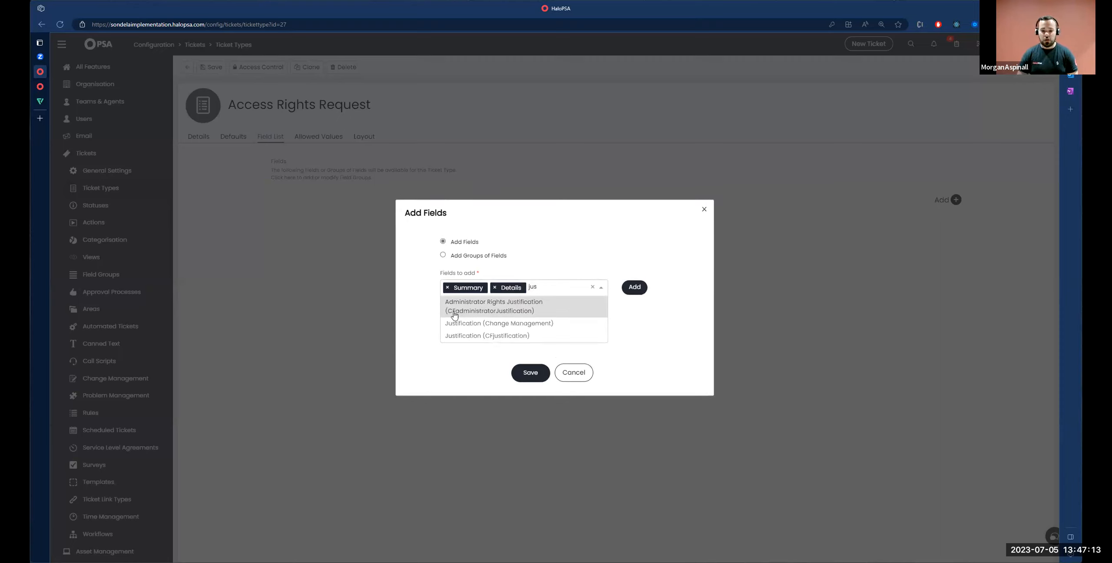
{"action": "left_click", "coordinate": [474, 338]}
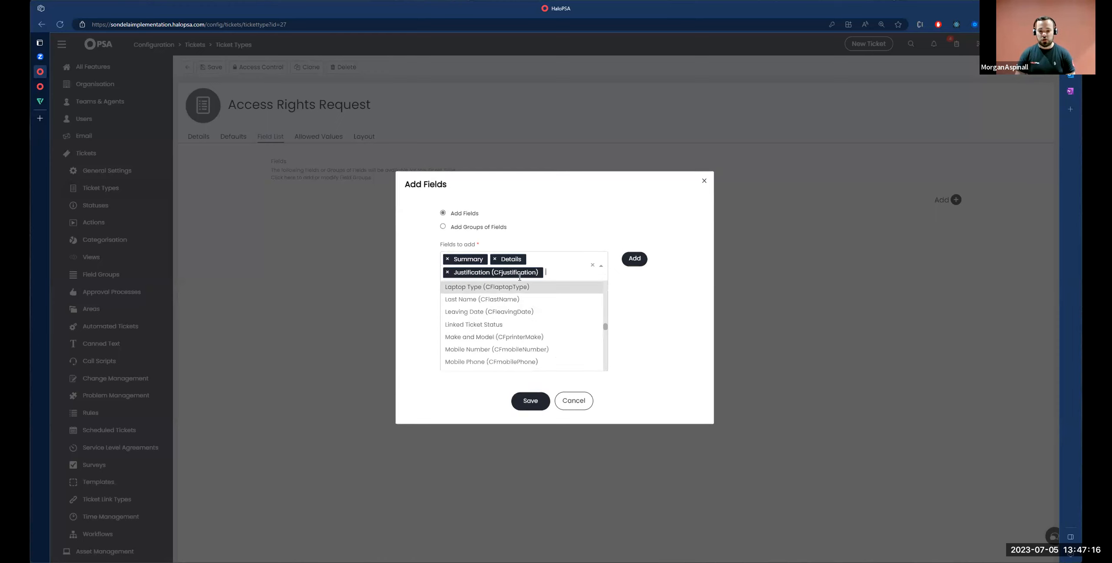
Start a new custom field from the field selection and set its field name to "ApporFolder"
{"action": "left_click", "coordinate": [633, 260]}
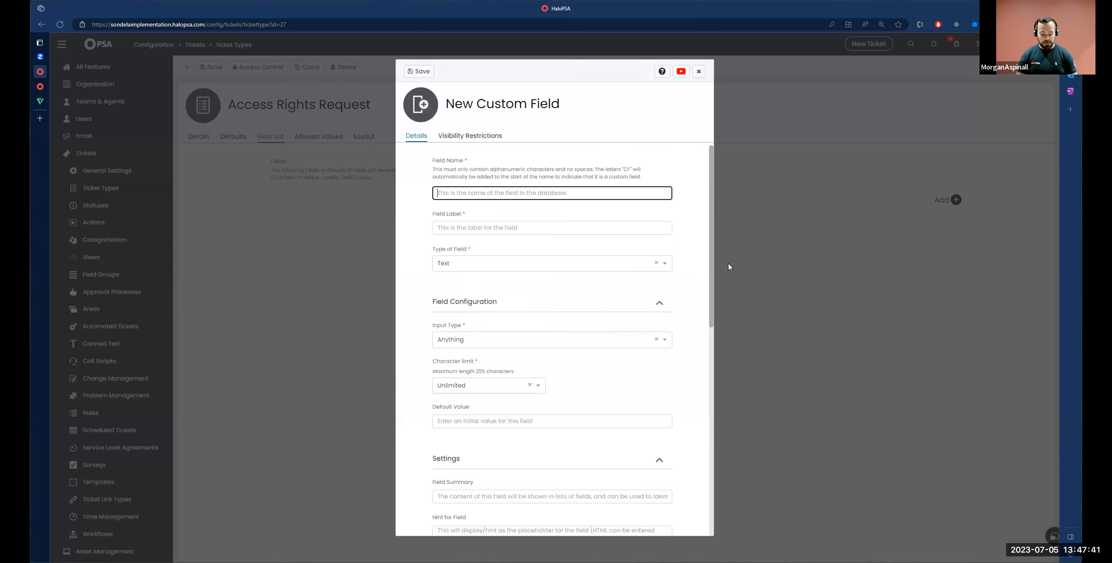
{"action": "type", "text": "Ap"}
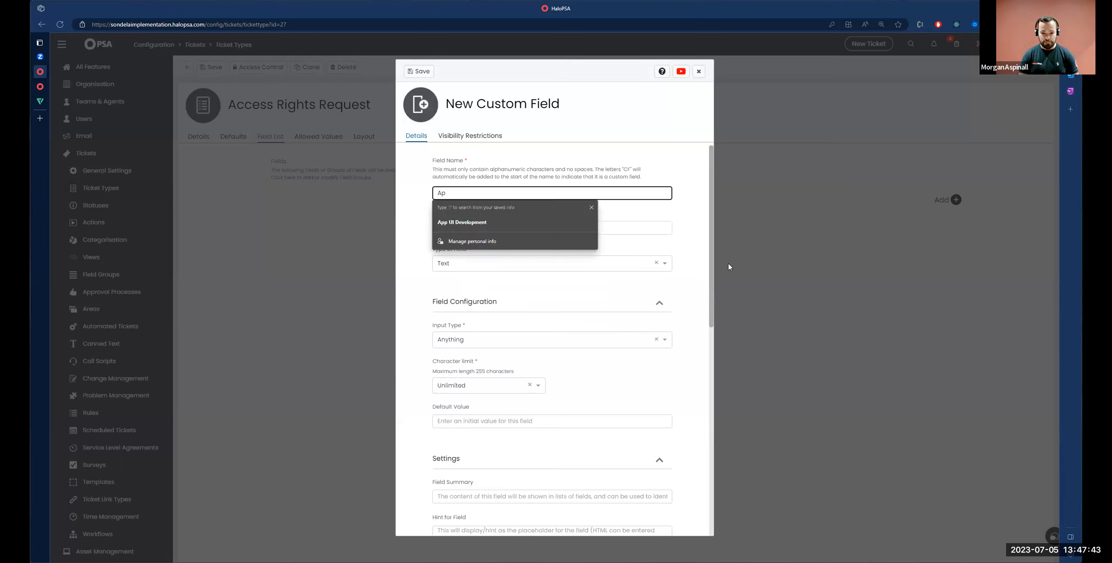
{"action": "type", "text": "porFolder"}
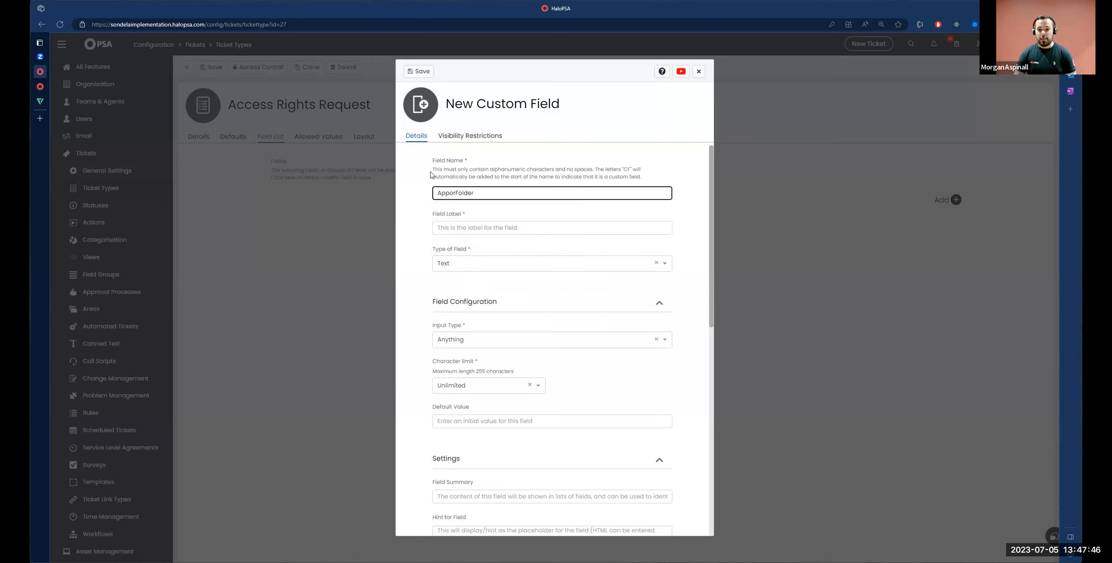
{"action": "left_click_drag", "start_coordinate": [433, 161], "coordinate": [468, 161]}
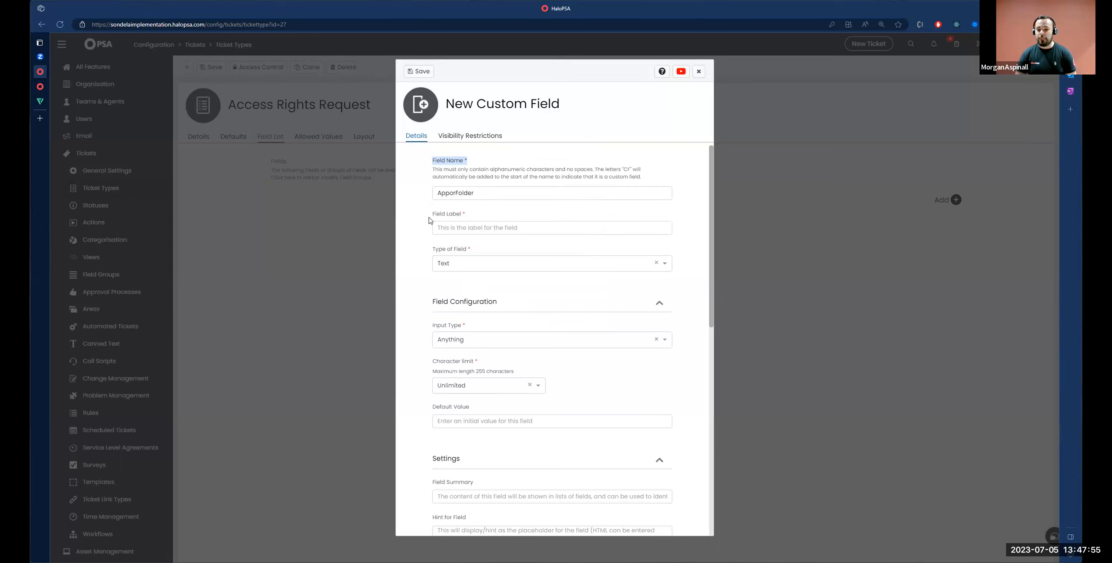
Label the new custom field "Are you Requesting Access to An Application or a Folder?"
{"action": "left_click_drag", "start_coordinate": [431, 214], "coordinate": [465, 214]}
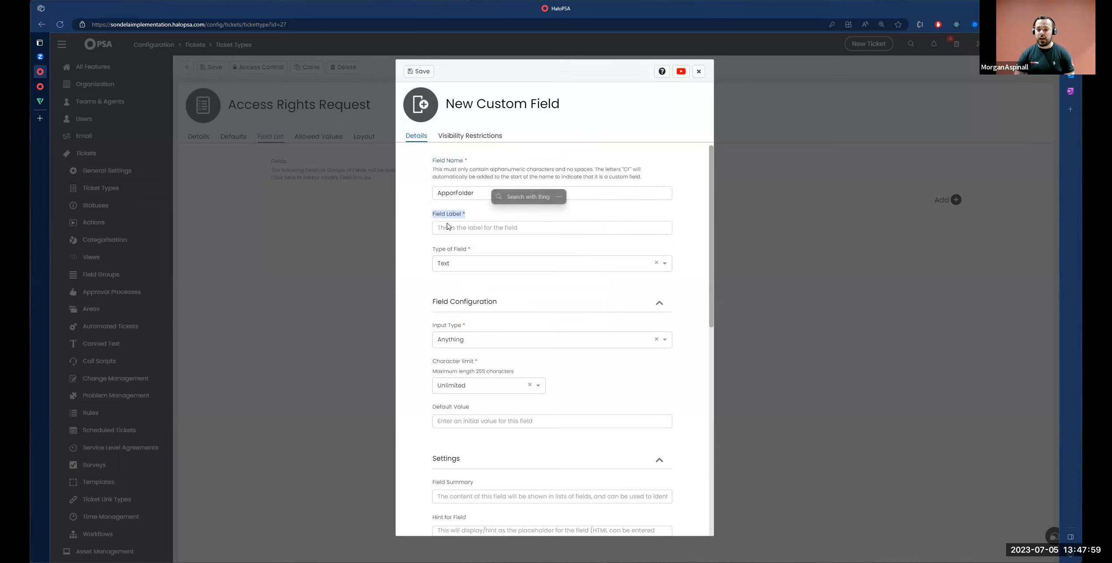
{"action": "left_click", "coordinate": [478, 233]}
{"action": "type", "text": "A"}
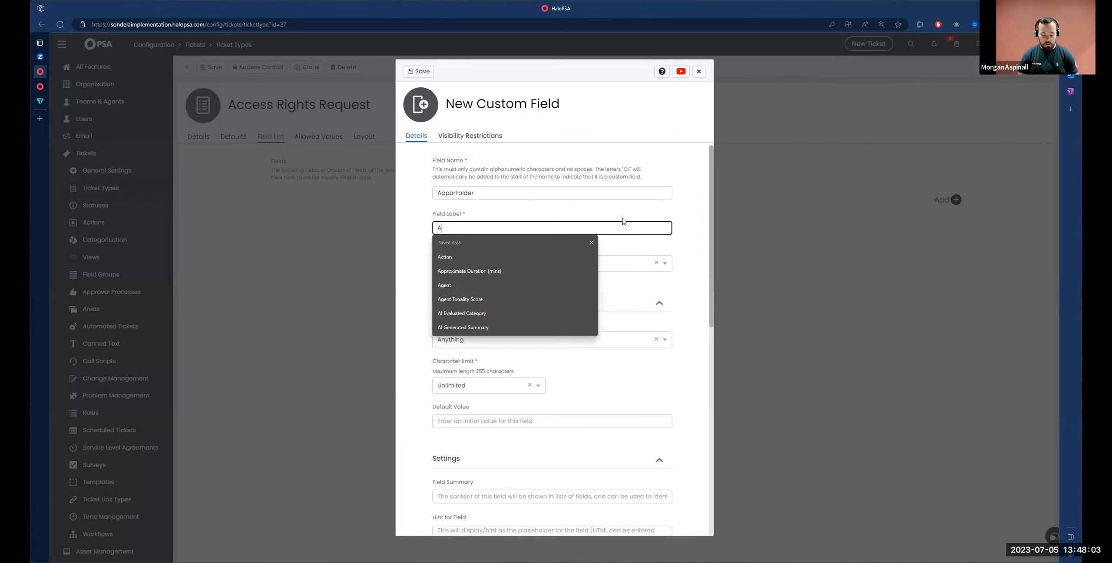
{"action": "type", "text": "re you Requestng"}
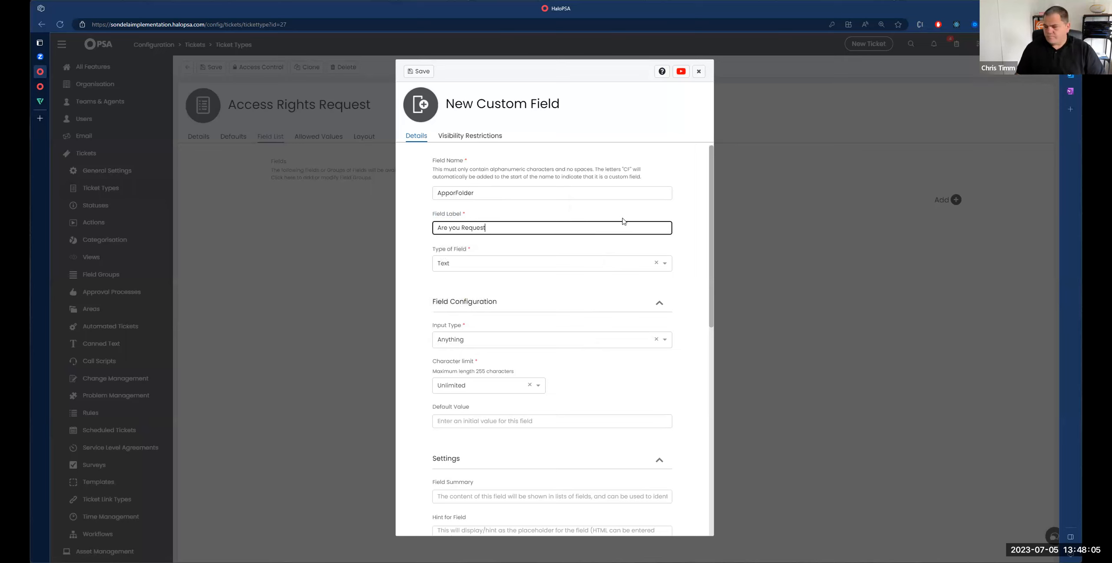
{"action": "key", "text": "BackSpace"}
{"action": "key", "text": "BackSpace"}
{"action": "key", "text": "BackSpace"}
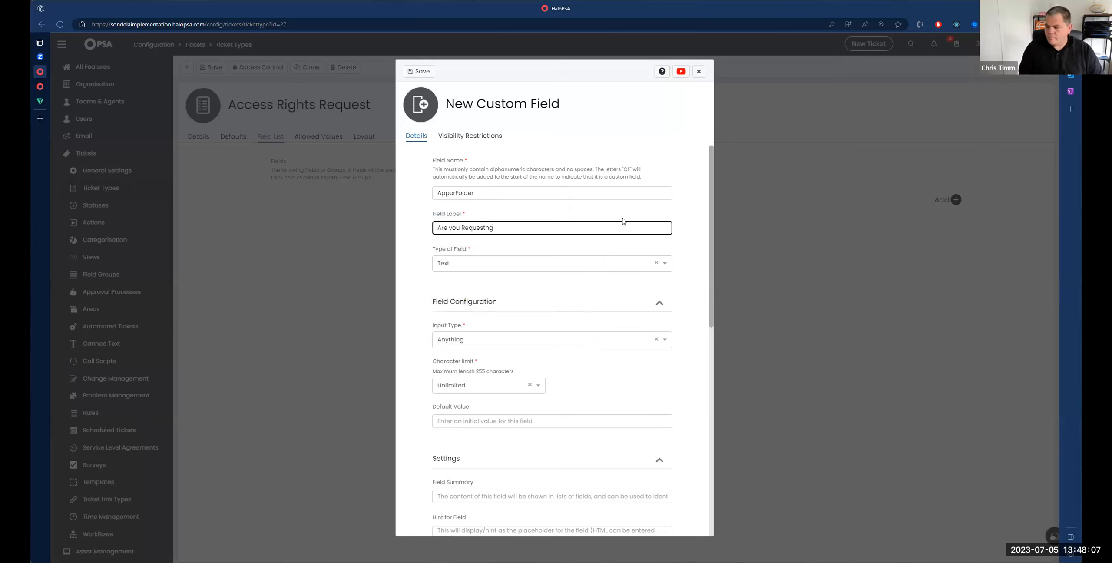
{"action": "type", "text": "ing "}
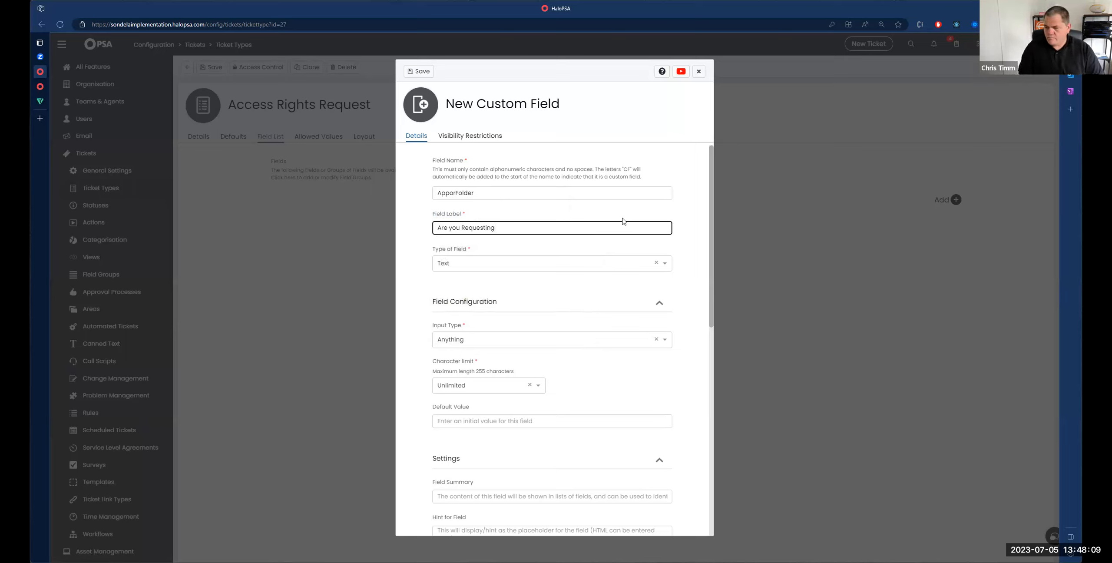
{"action": "type", "text": "Access to An Application o"}
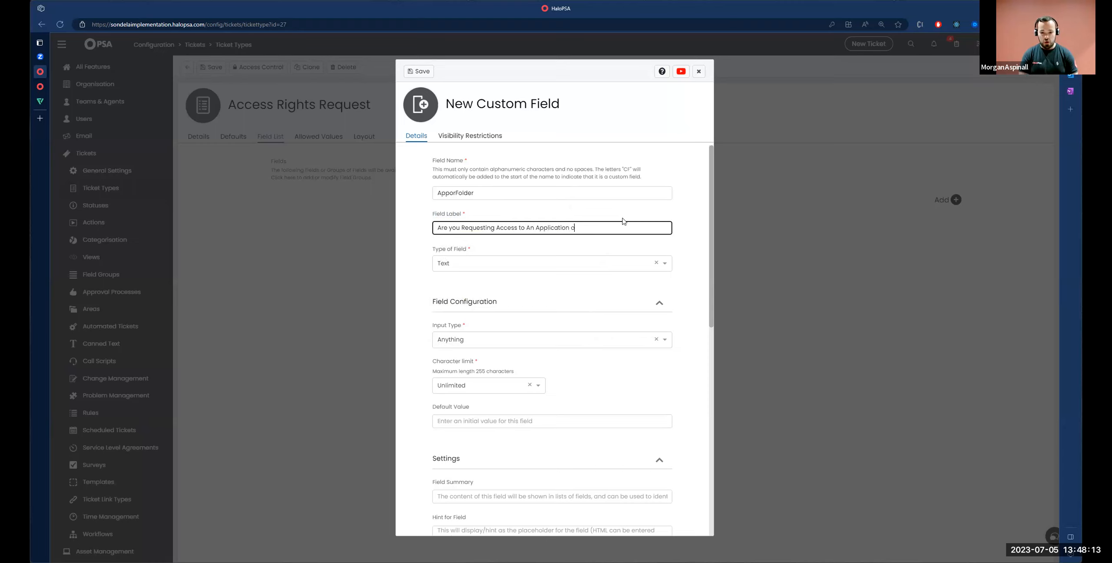
{"action": "type", "text": "r a Folder?"}
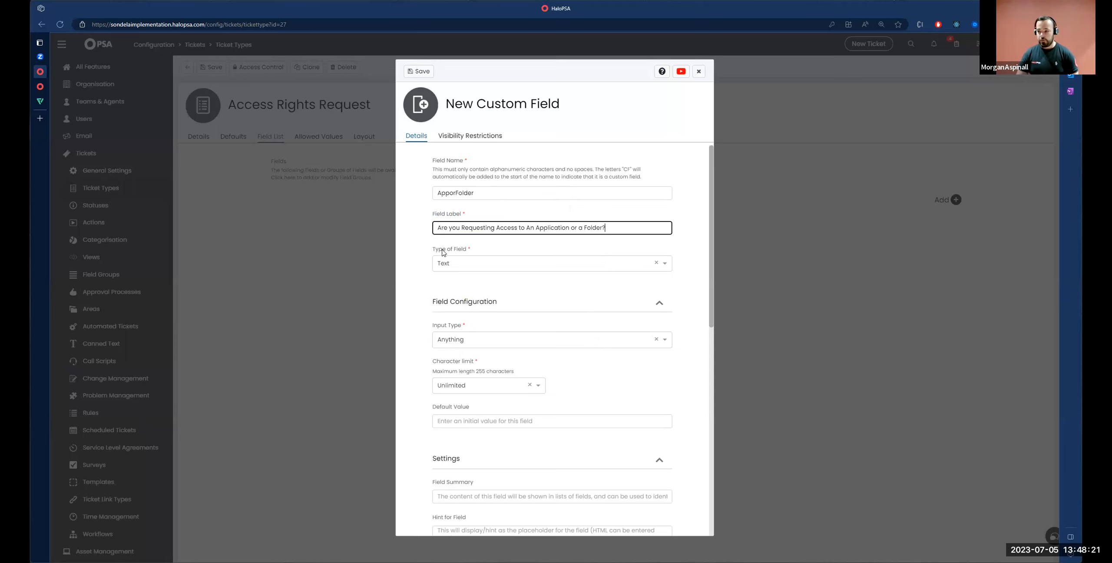
Make the field a Single Selection with the values "Application, Folder" and save it to the ticket type's field list
{"action": "left_click_drag", "start_coordinate": [431, 250], "coordinate": [477, 249]}
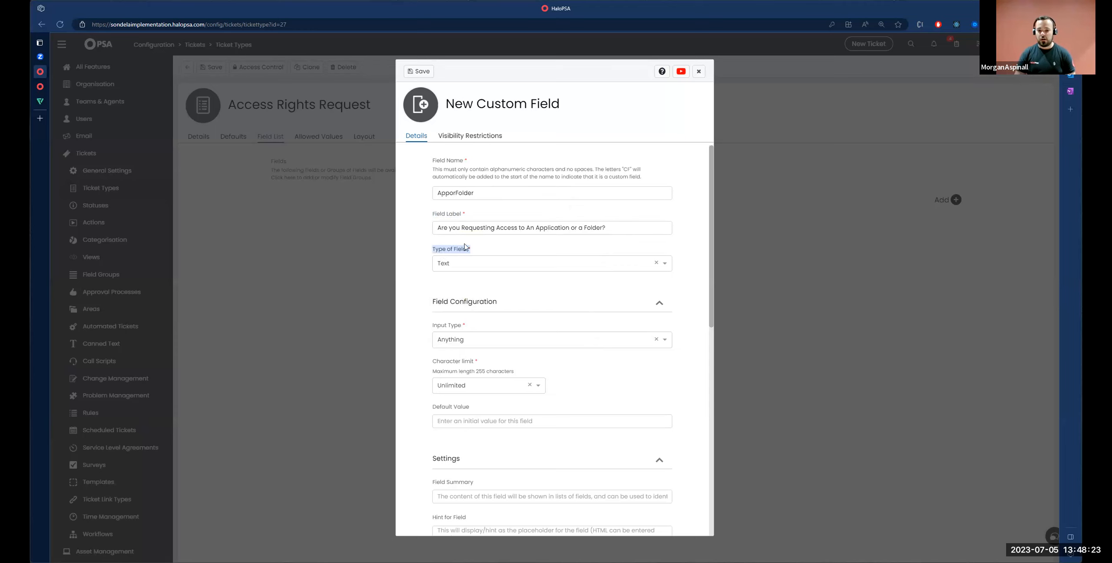
{"action": "left_click", "coordinate": [468, 263]}
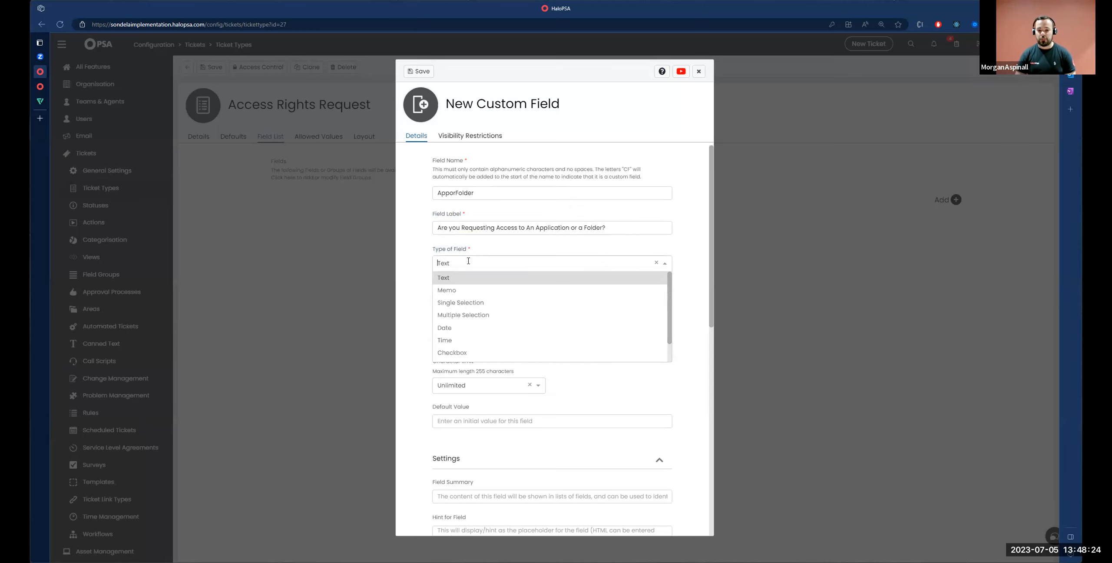
{"action": "left_click", "coordinate": [468, 303]}
{"action": "scroll", "coordinate": [469, 303], "scroll_direction": "down", "scroll_amount": 1}
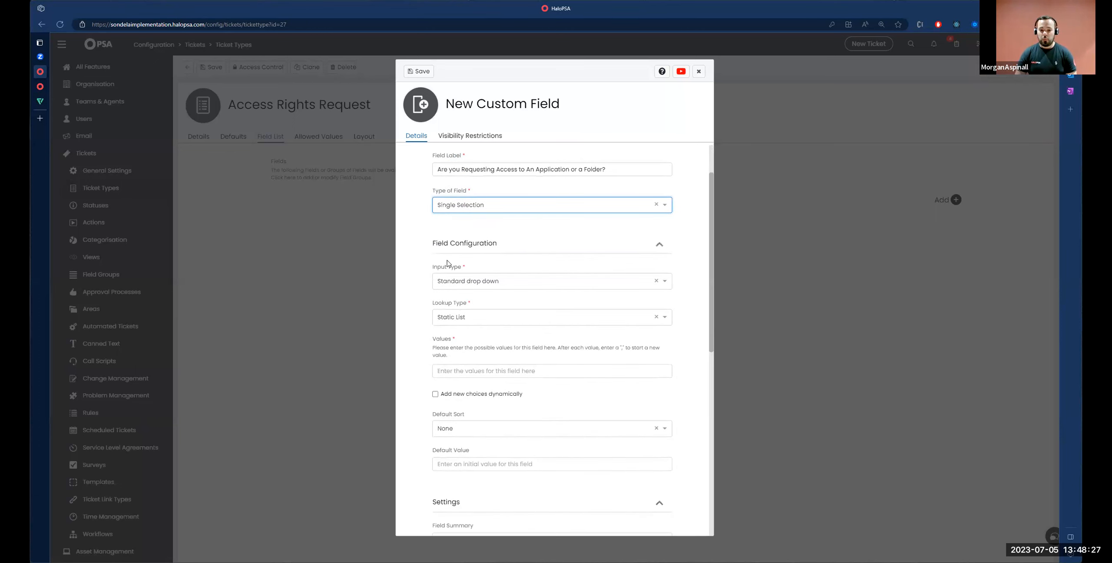
{"action": "left_click", "coordinate": [492, 372]}
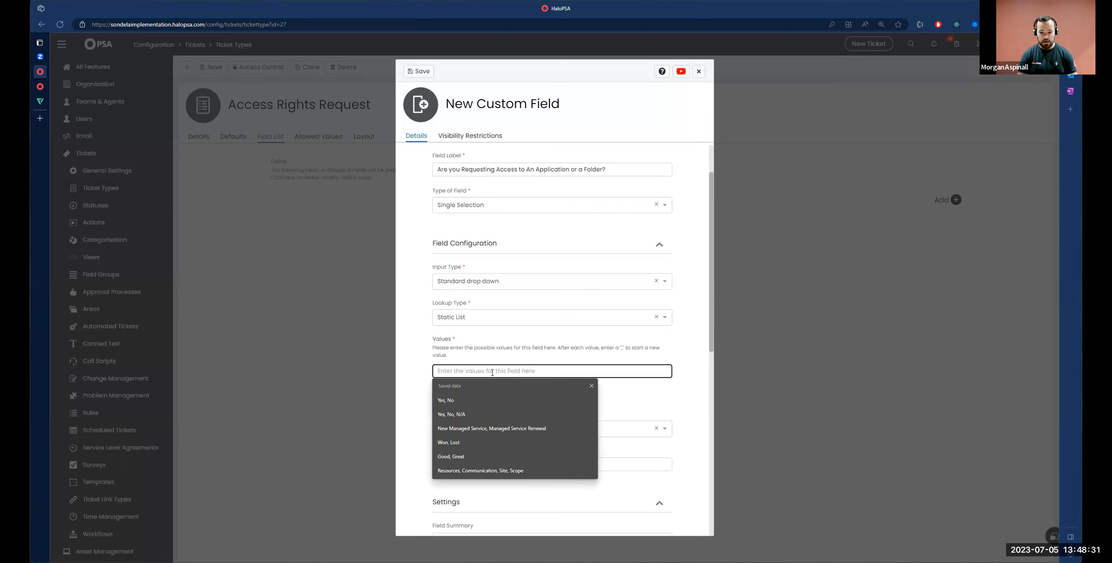
{"action": "type", "text": "Application"}
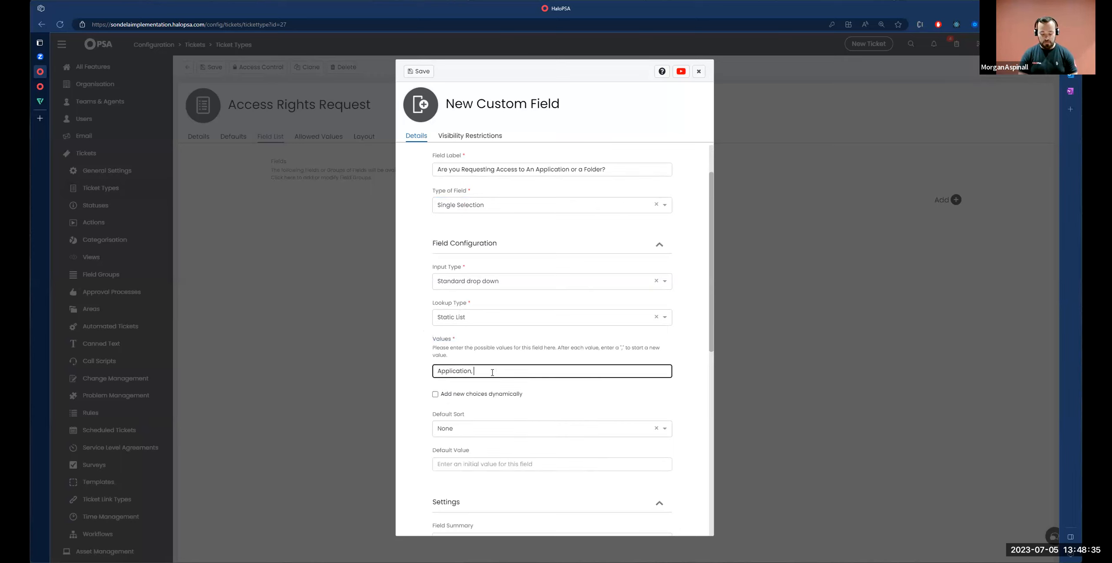
{"action": "type", "text": ", Folder"}
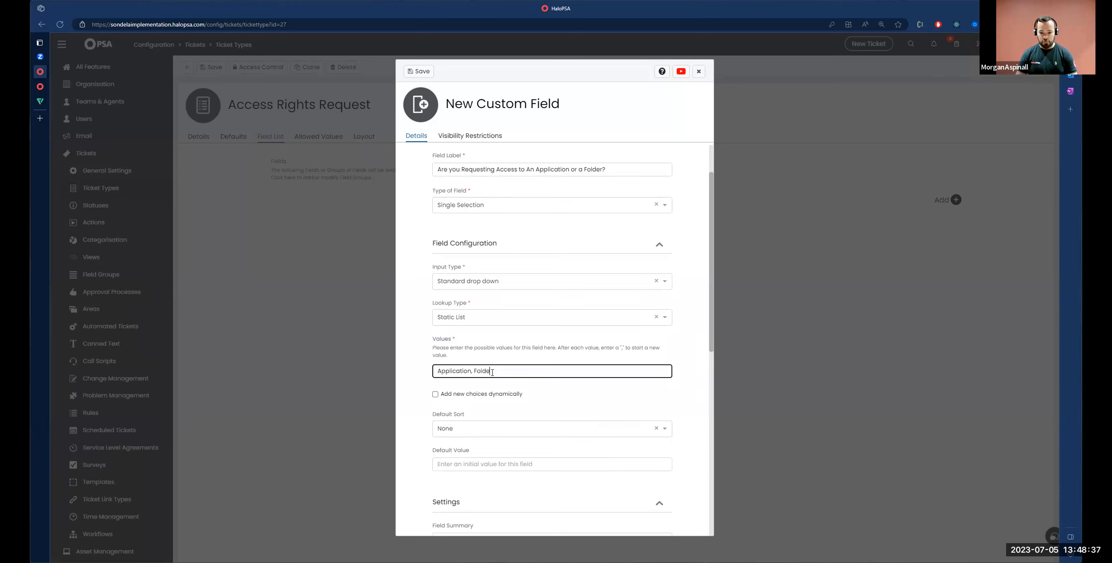
{"action": "scroll", "coordinate": [484, 374], "scroll_direction": "down", "scroll_amount": 10}
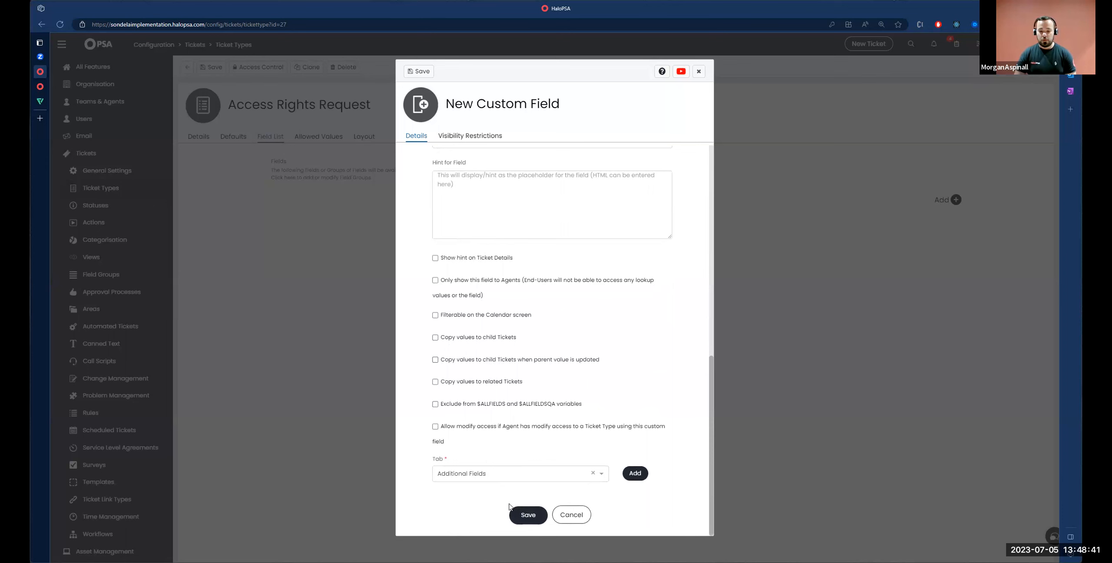
{"action": "left_click", "coordinate": [522, 513]}
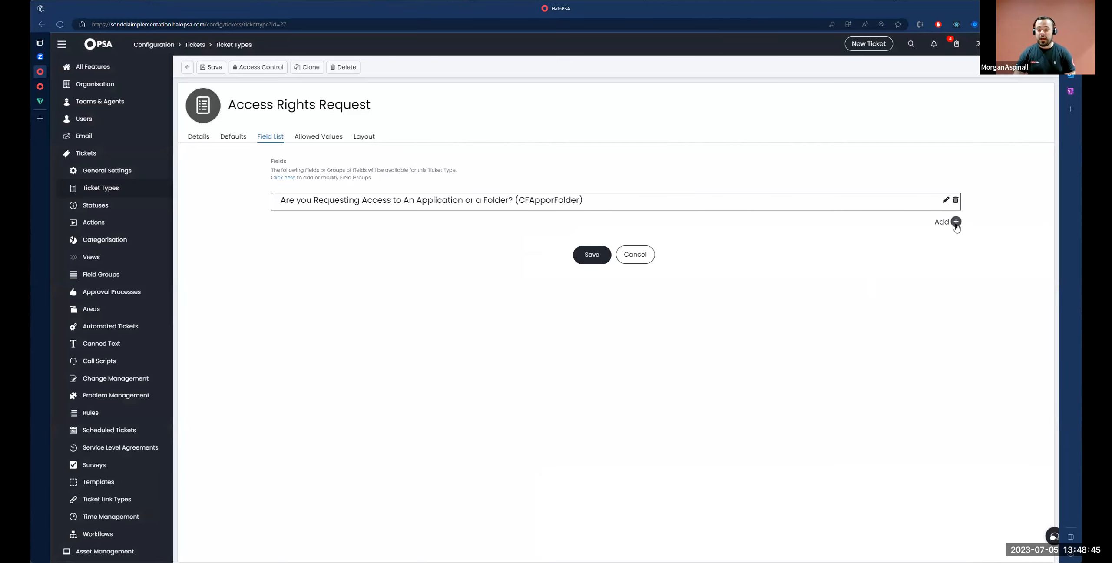
Start another new custom field with the field name "BusinessApplication" and the label "Application"
{"action": "left_click", "coordinate": [956, 221]}
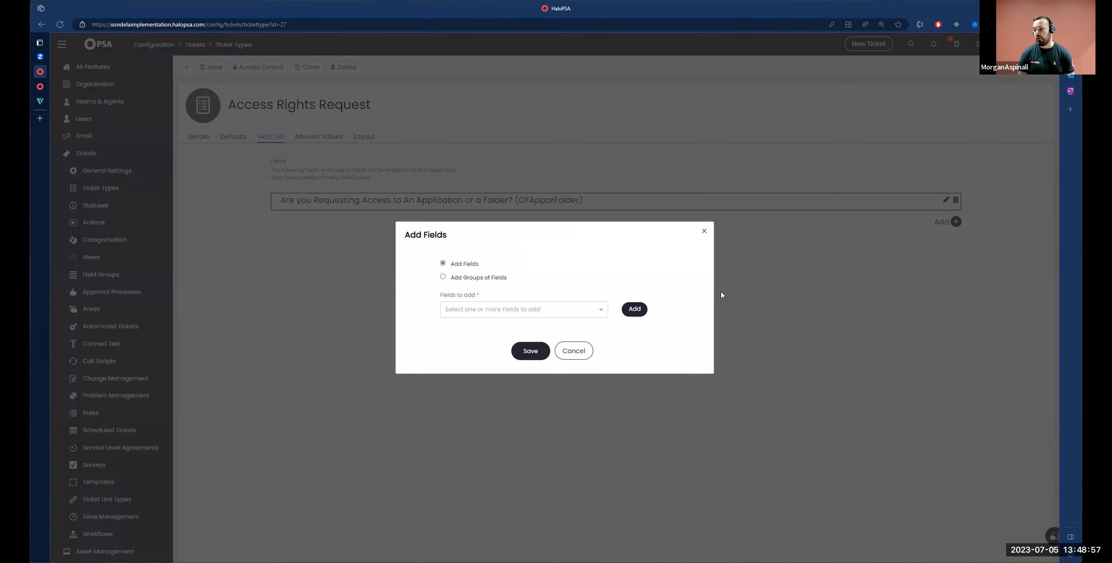
{"action": "left_click", "coordinate": [635, 309]}
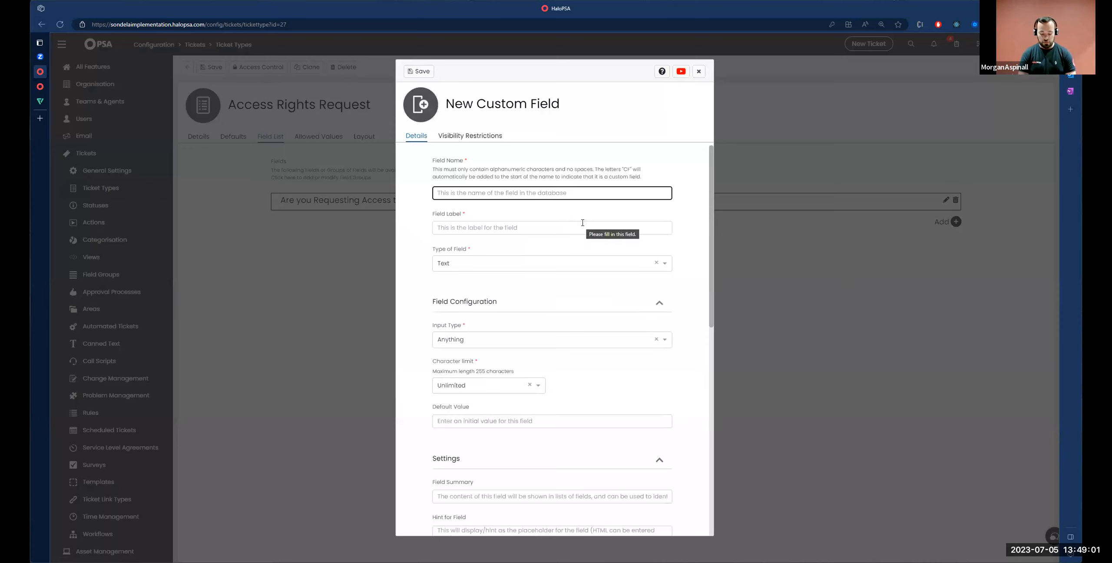
{"action": "type", "text": "BusinessA"}
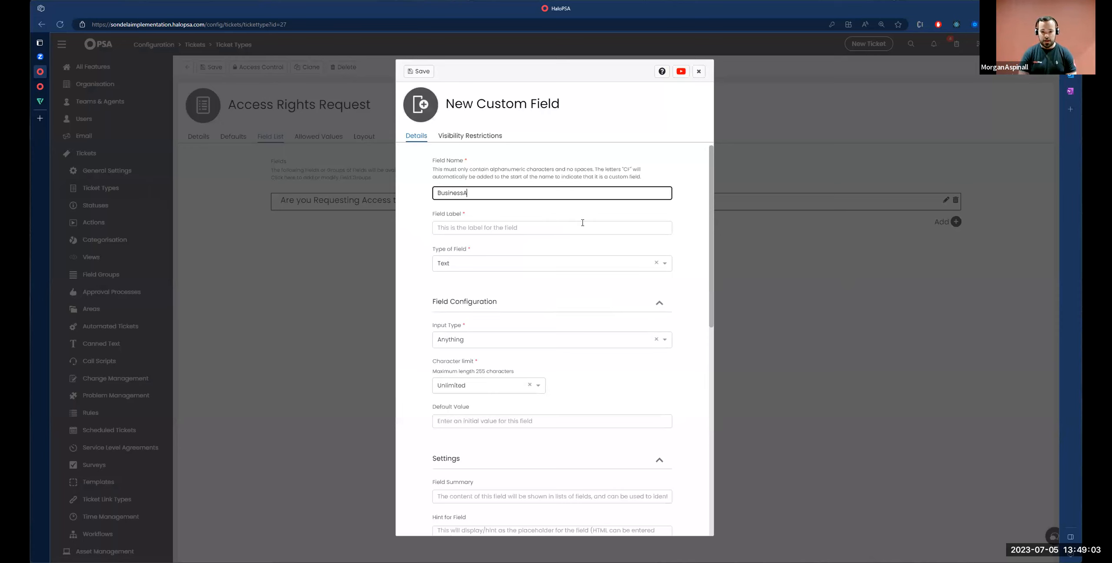
{"action": "type", "text": "pplication"}
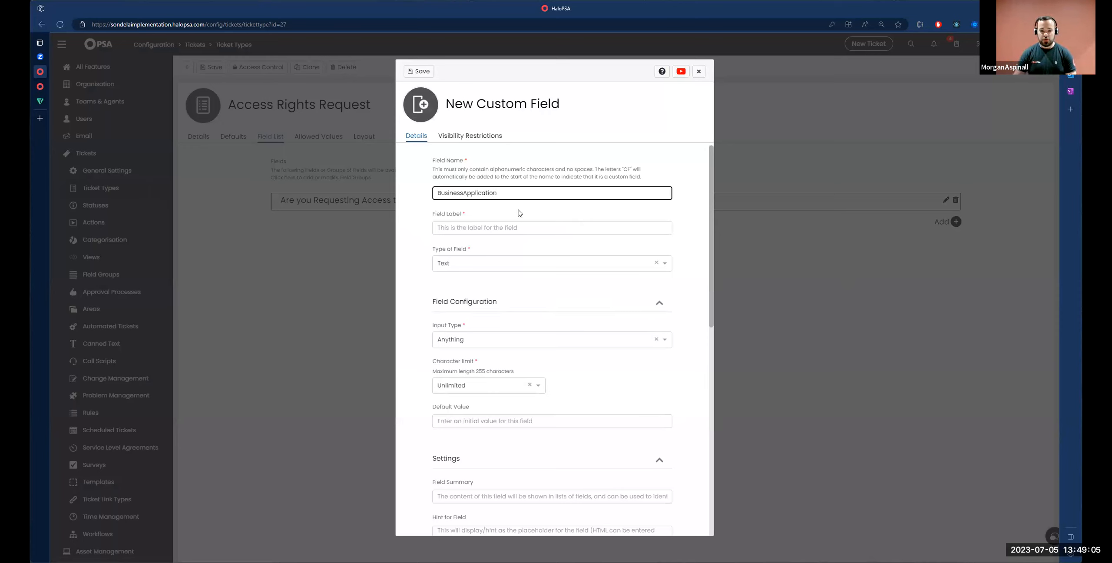
{"action": "left_click_drag", "start_coordinate": [464, 193], "coordinate": [555, 194]}
{"action": "key", "text": "ctrl+c"}
{"action": "left_click", "coordinate": [493, 227]}
{"action": "key", "text": "ctrl+v"}
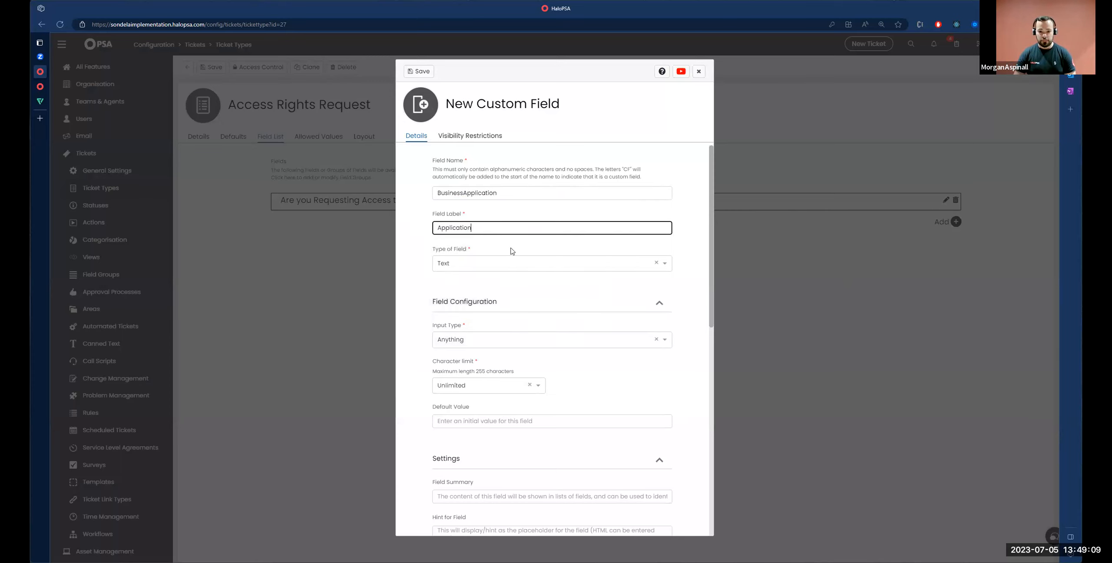
{"action": "left_click", "coordinate": [478, 264]}
{"action": "left_click", "coordinate": [482, 303]}
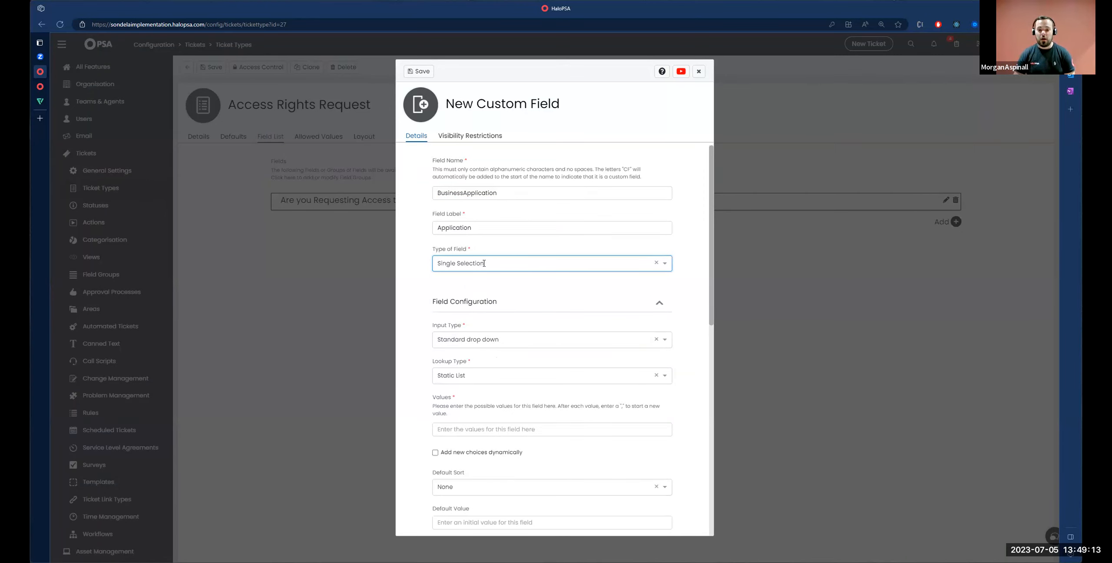
{"action": "left_click", "coordinate": [550, 429]}
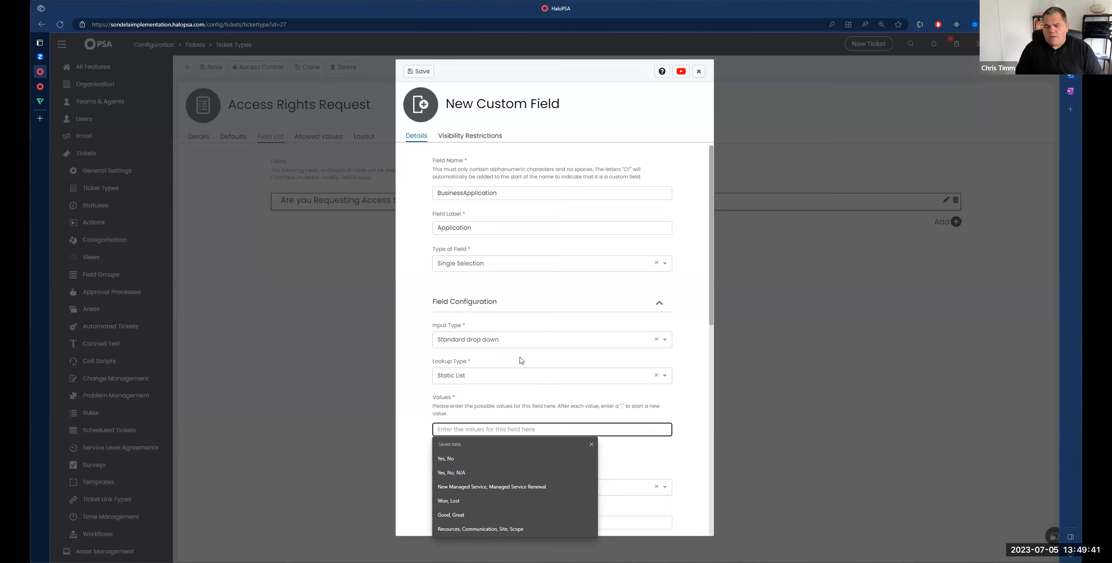
Make the Application field a Multiple Selection with the values "QuickBooks, HaloPSA, NinjaOne" and save it to the field list
{"action": "left_click", "coordinate": [490, 270]}
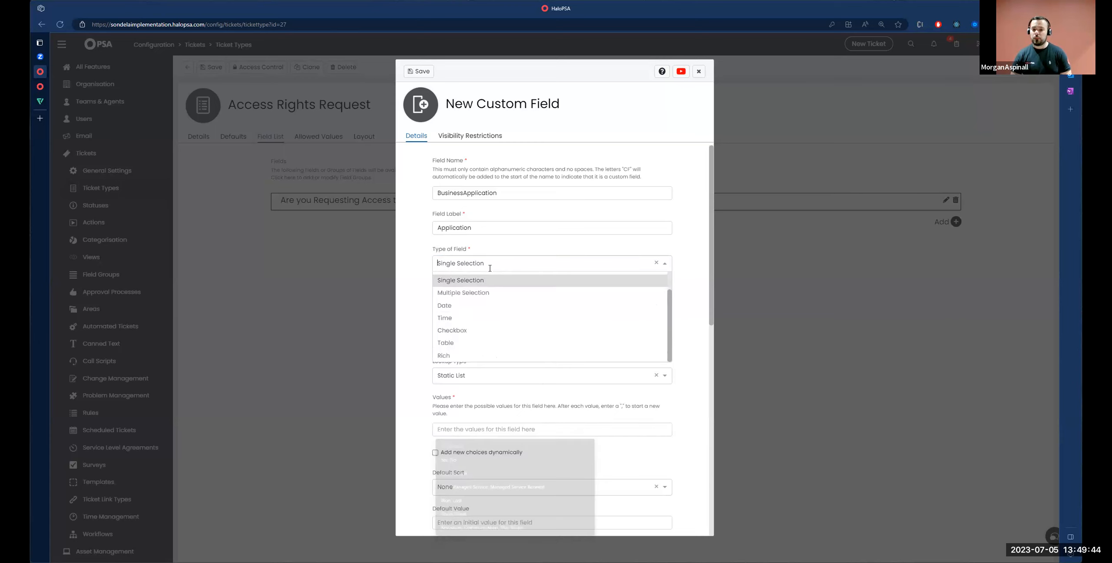
{"action": "left_click", "coordinate": [490, 300]}
{"action": "left_click_drag", "start_coordinate": [434, 252], "coordinate": [497, 253]}
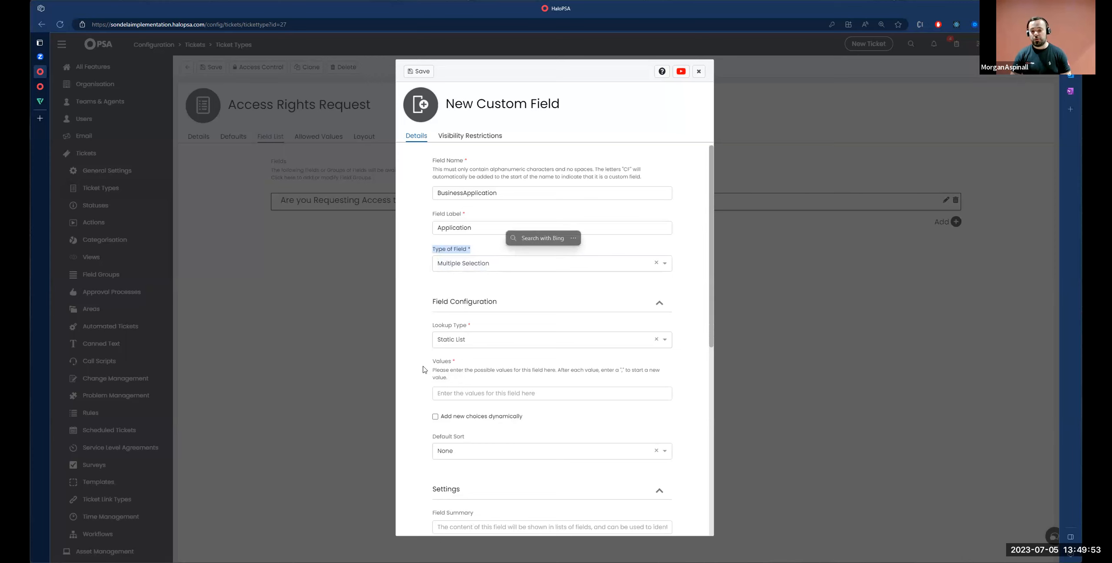
{"action": "left_click", "coordinate": [459, 391]}
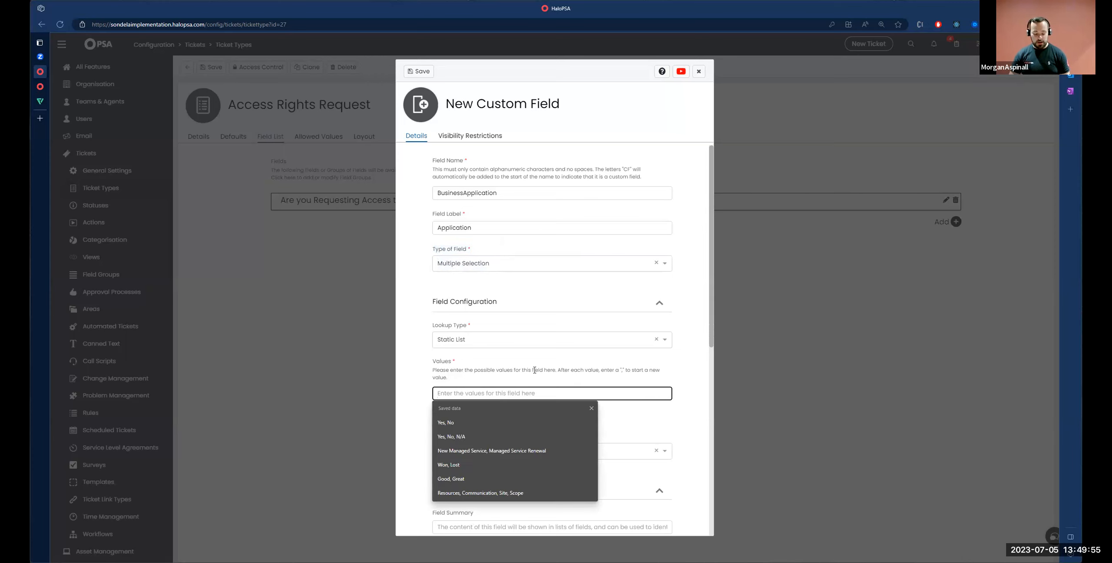
{"action": "type", "text": "QuickBooks"}
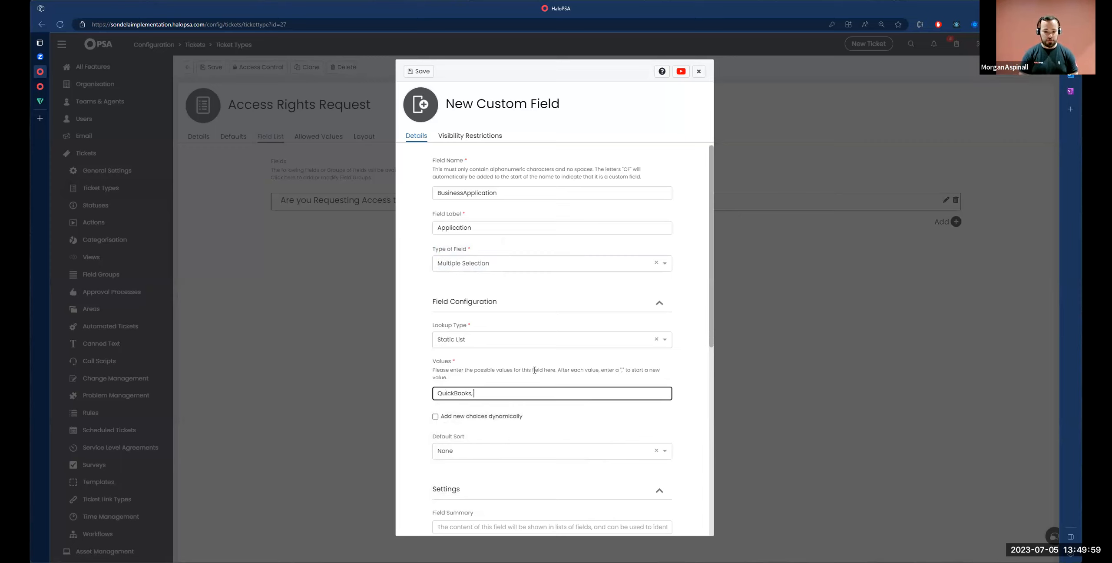
{"action": "type", "text": ", Halo"}
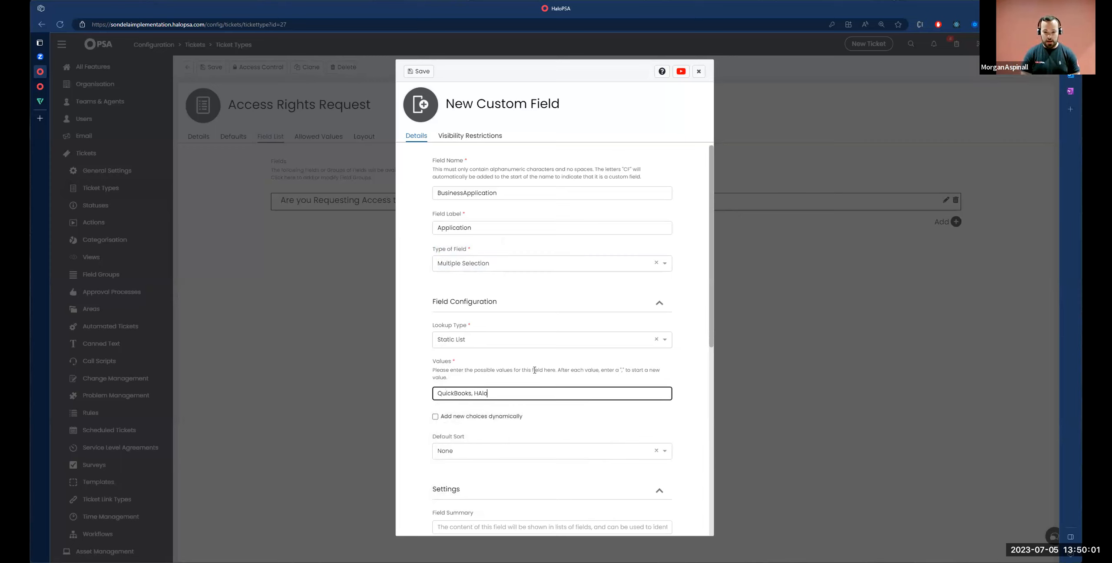
{"action": "type", "text": "PSA, "}
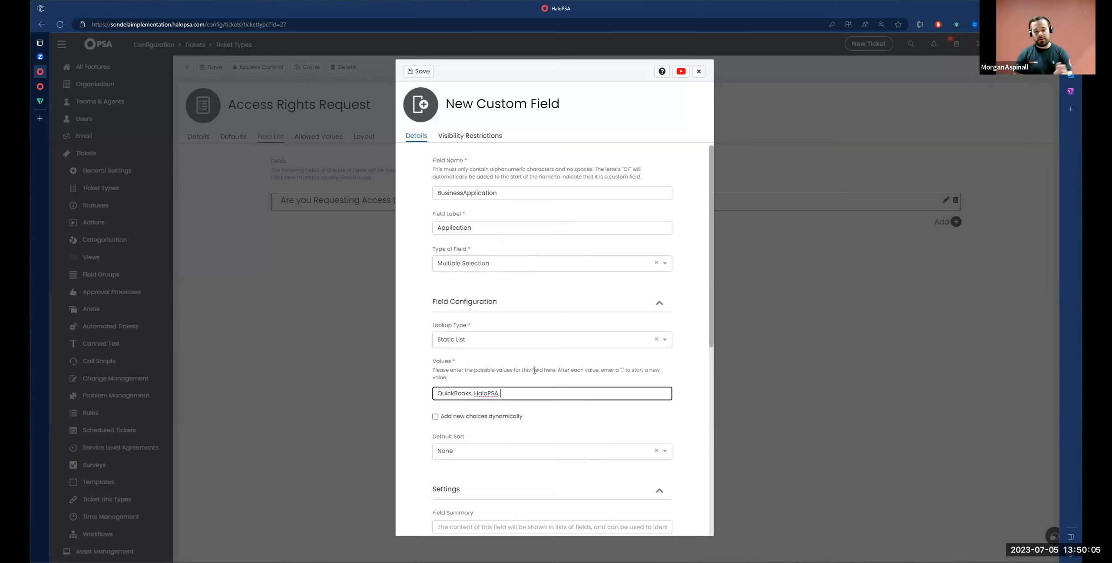
{"action": "type", "text": "NinjaOne"}
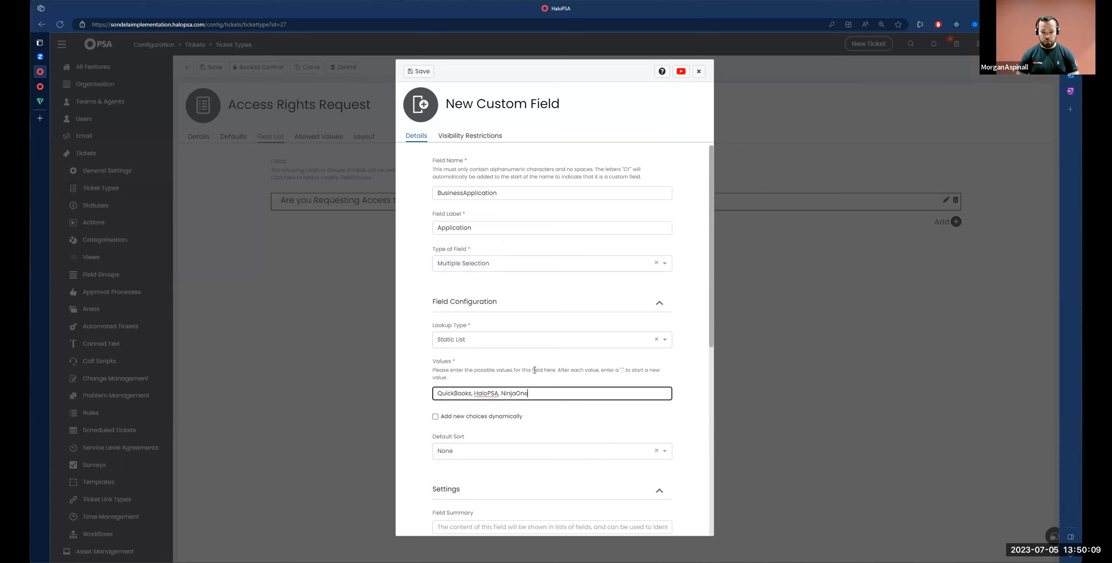
{"action": "scroll", "coordinate": [476, 352], "scroll_direction": "down", "scroll_amount": 8}
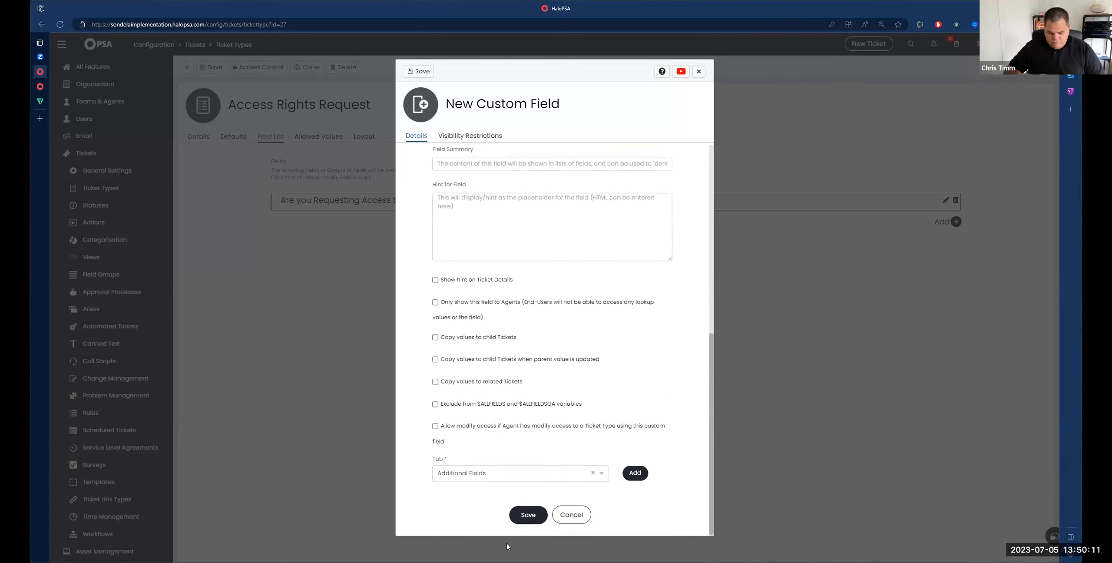
{"action": "left_click", "coordinate": [520, 516]}
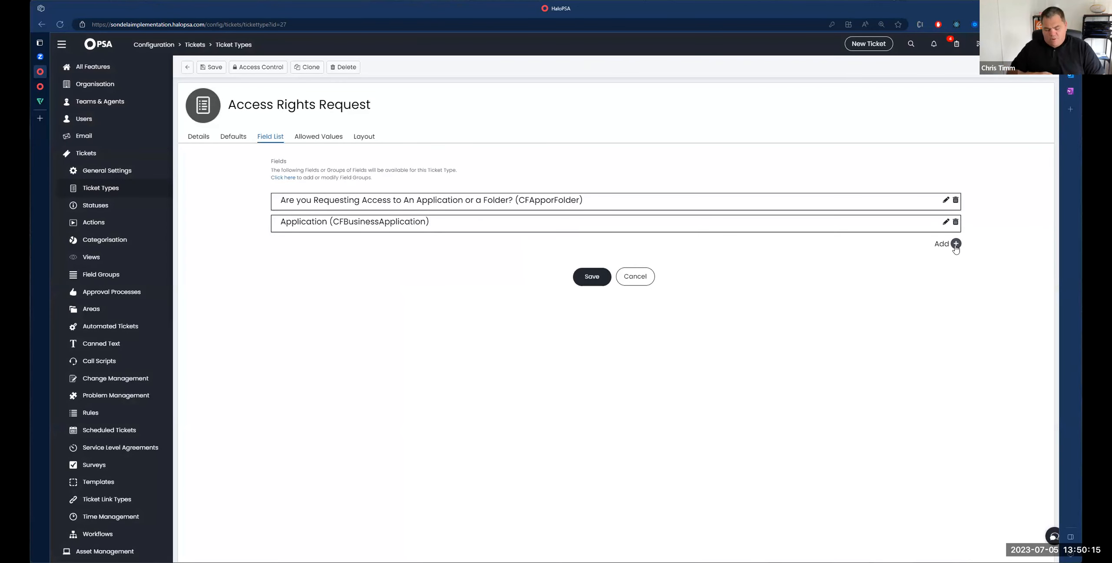
Examine the visibility and dynamic visibility settings of the Application field in the field list, and close them without saving
{"action": "left_click", "coordinate": [956, 245]}
{"action": "left_click", "coordinate": [706, 232]}
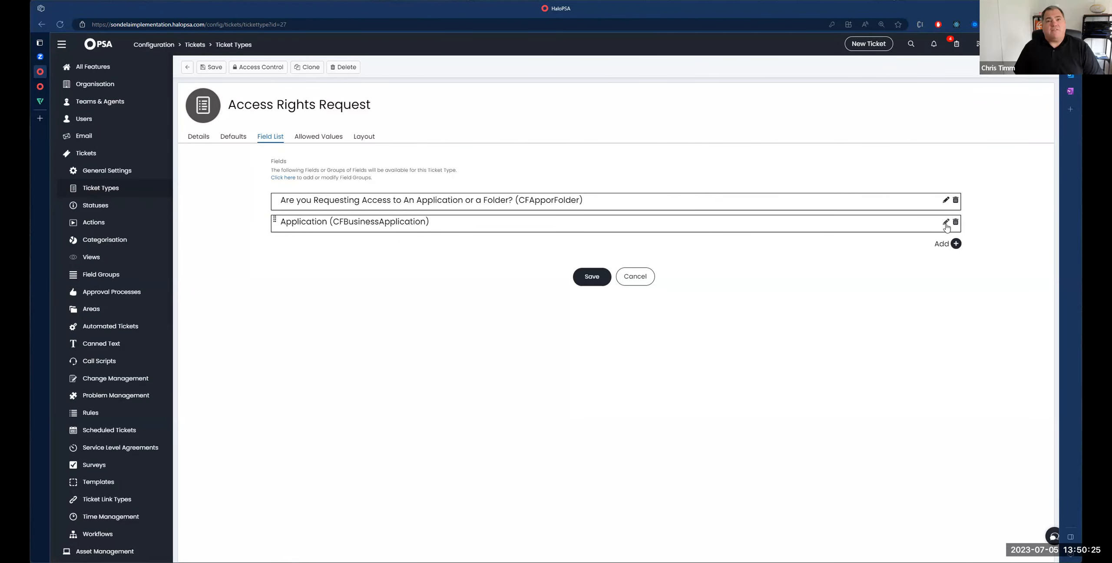
{"action": "left_click", "coordinate": [946, 222]}
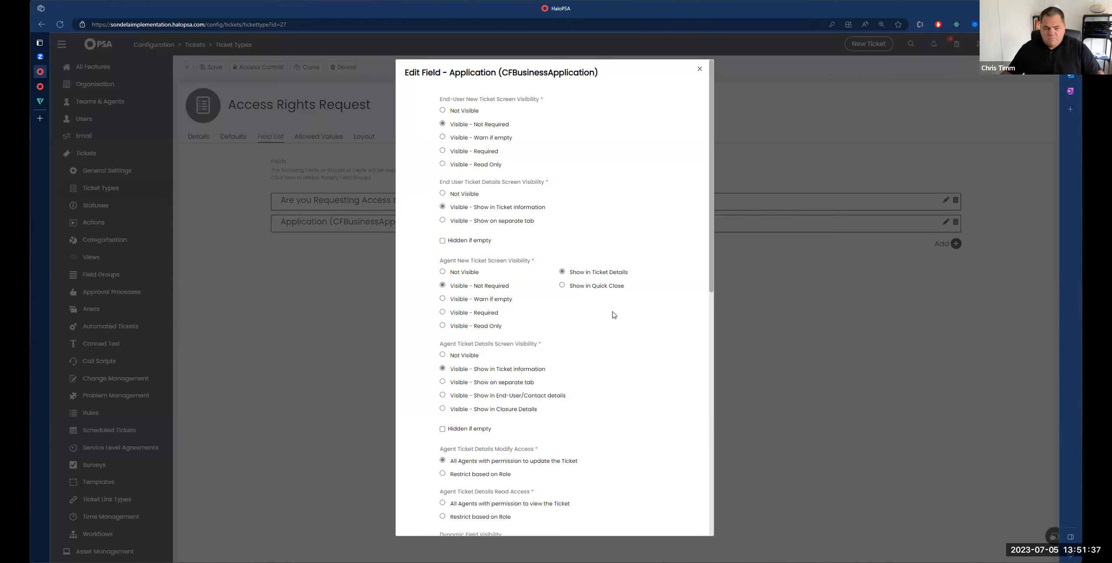
{"action": "scroll", "coordinate": [641, 310], "scroll_direction": "down", "scroll_amount": 15}
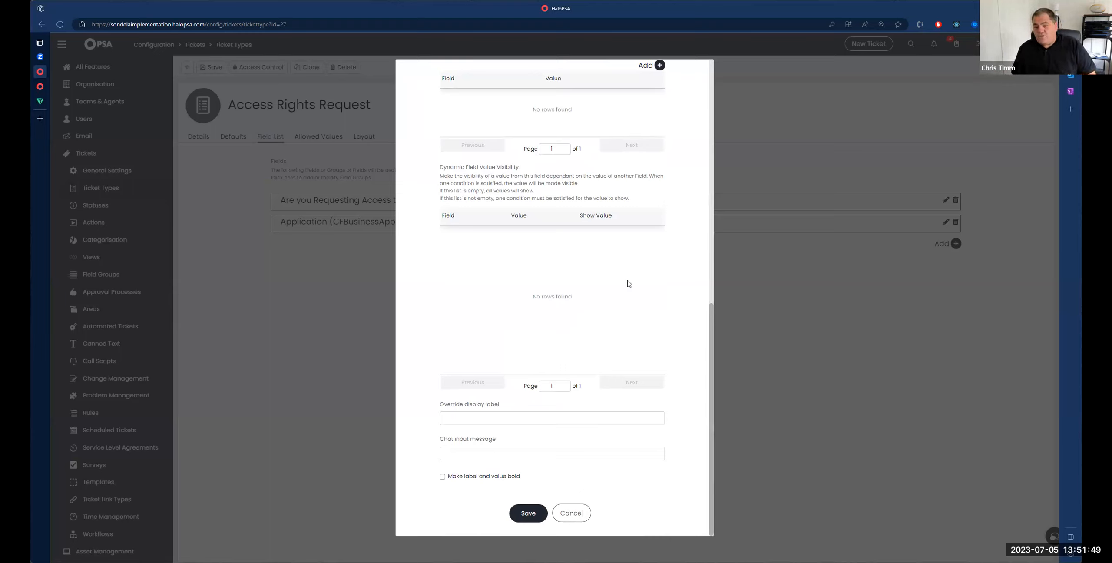
{"action": "left_click", "coordinate": [574, 514]}
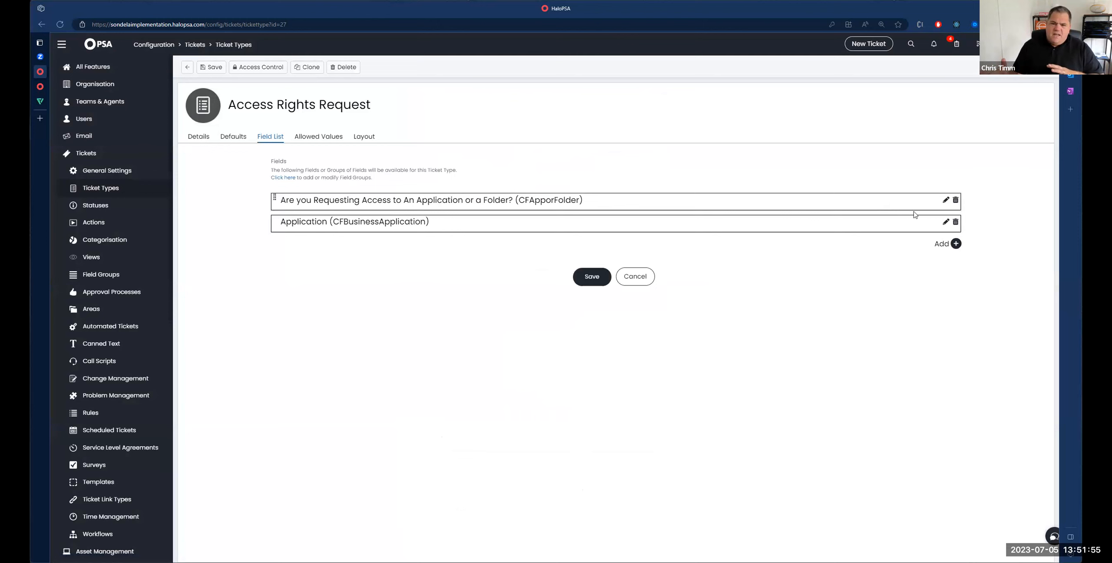
Review the Application field's settings again, from dynamic field value visibility up to the end-user visibility options, and close them without saving
{"action": "left_click", "coordinate": [947, 224]}
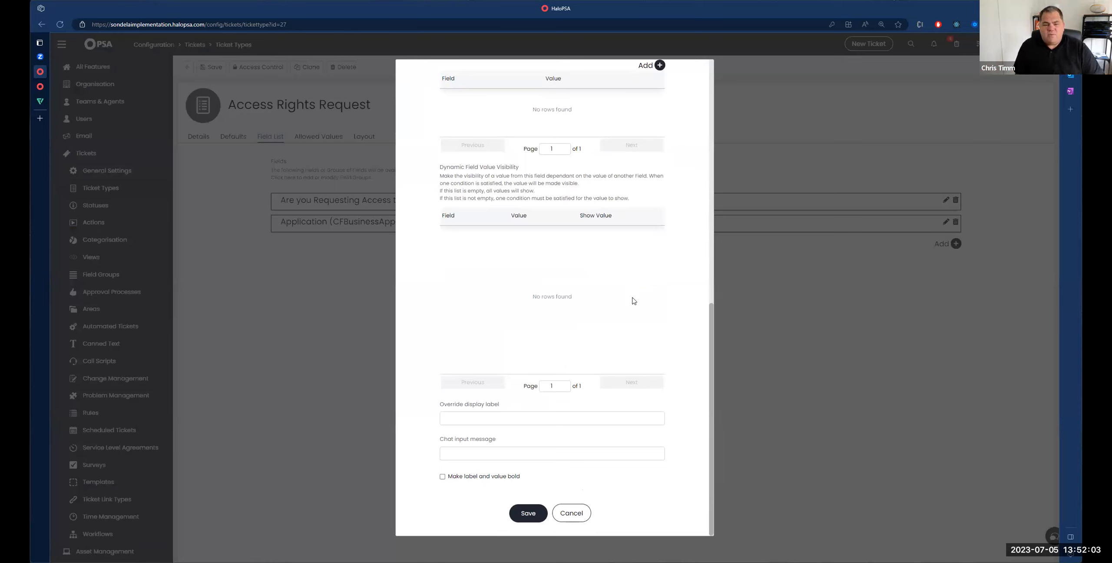
{"action": "scroll", "coordinate": [629, 321], "scroll_direction": "up", "scroll_amount": 20}
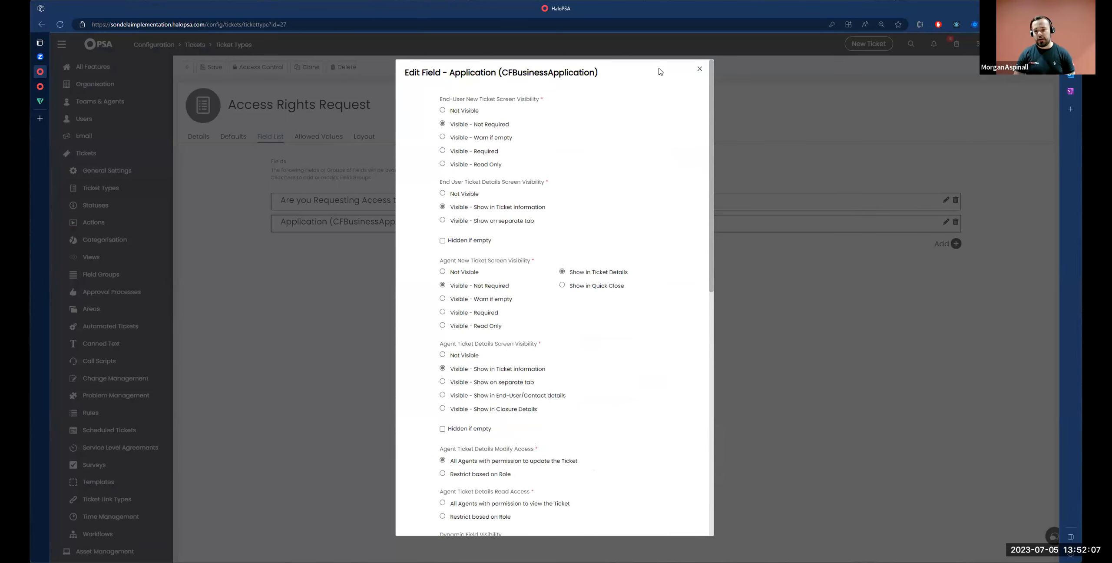
{"action": "left_click", "coordinate": [700, 69]}
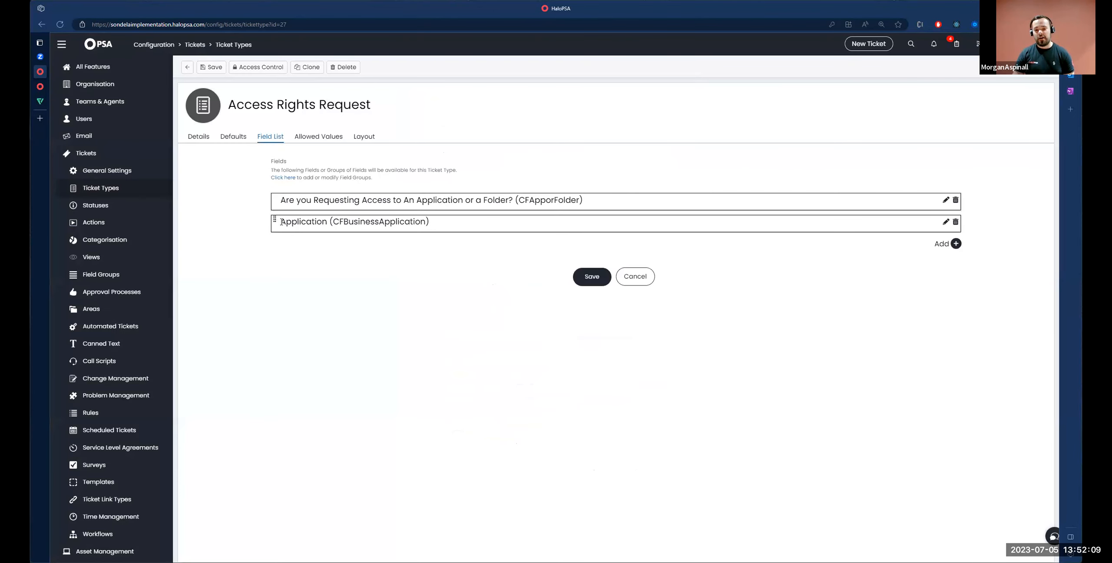
{"action": "left_click_drag", "start_coordinate": [286, 222], "coordinate": [429, 223]}
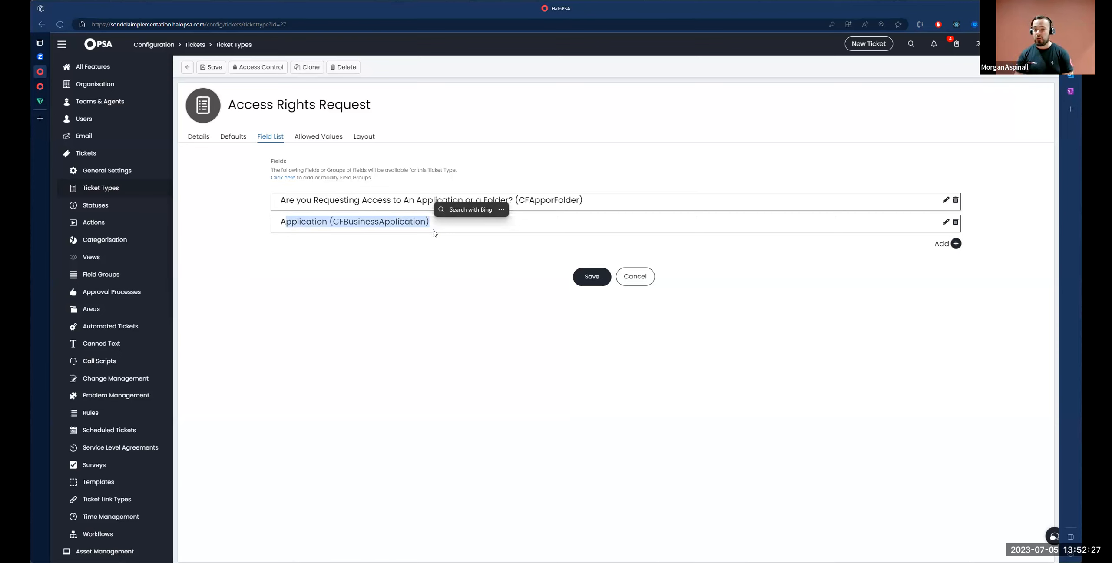
{"action": "left_click", "coordinate": [372, 279]}
{"action": "left_click_drag", "start_coordinate": [281, 221], "coordinate": [435, 224]}
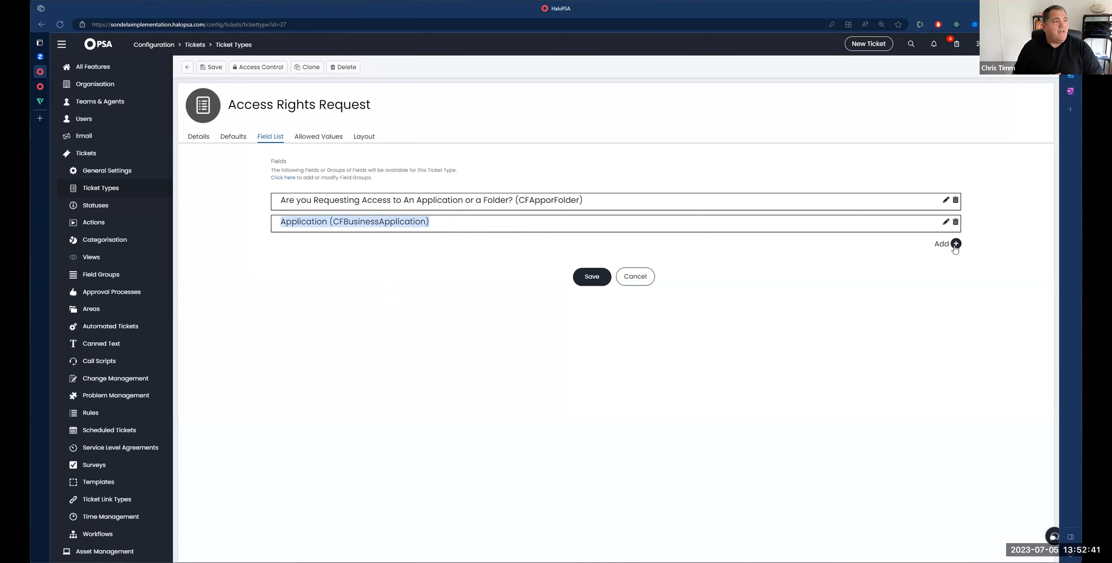
{"action": "left_click", "coordinate": [957, 245]}
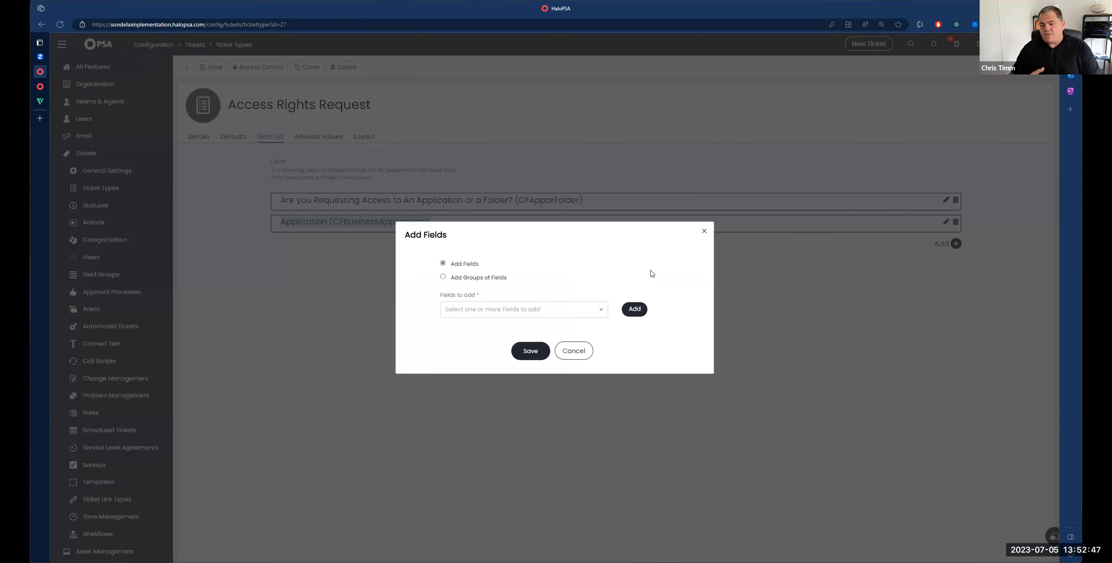
{"action": "left_click", "coordinate": [705, 231]}
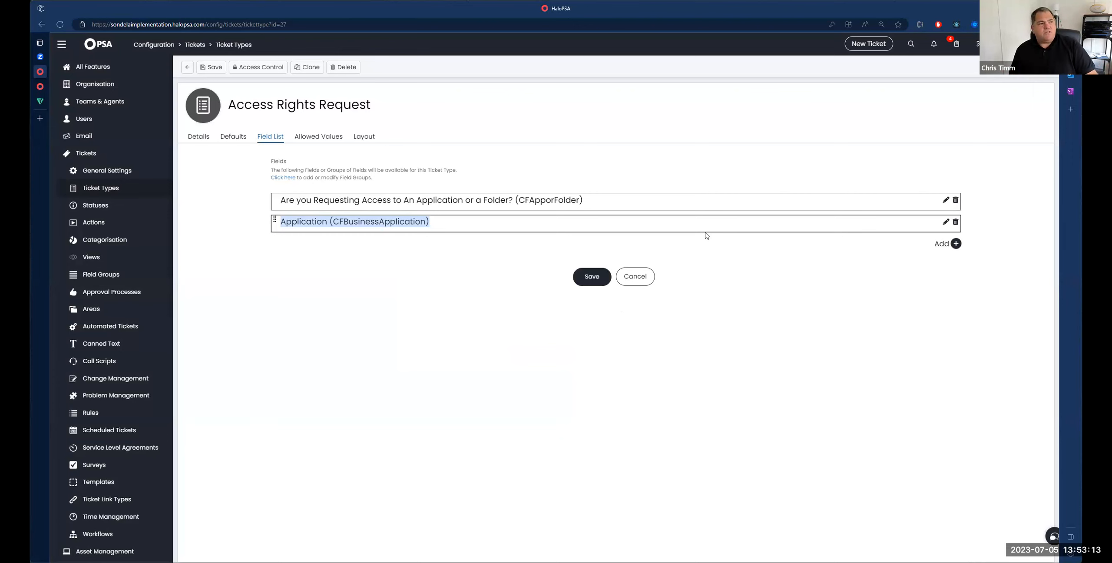
Start a new custom field with the field name "BusinessApplicationUser" and the label "Application"
{"action": "left_click", "coordinate": [956, 244]}
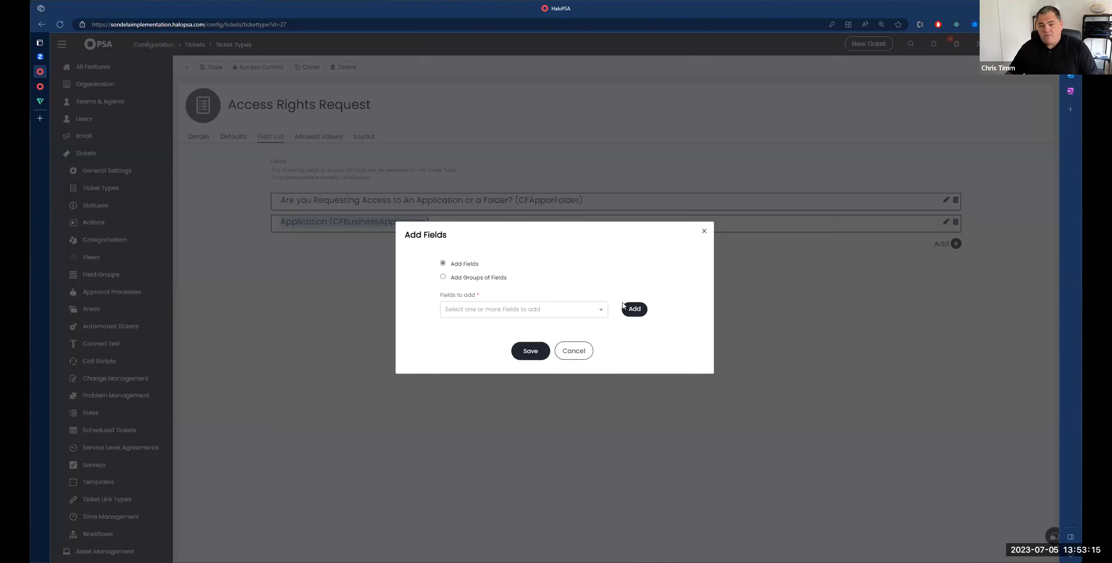
{"action": "left_click", "coordinate": [631, 310]}
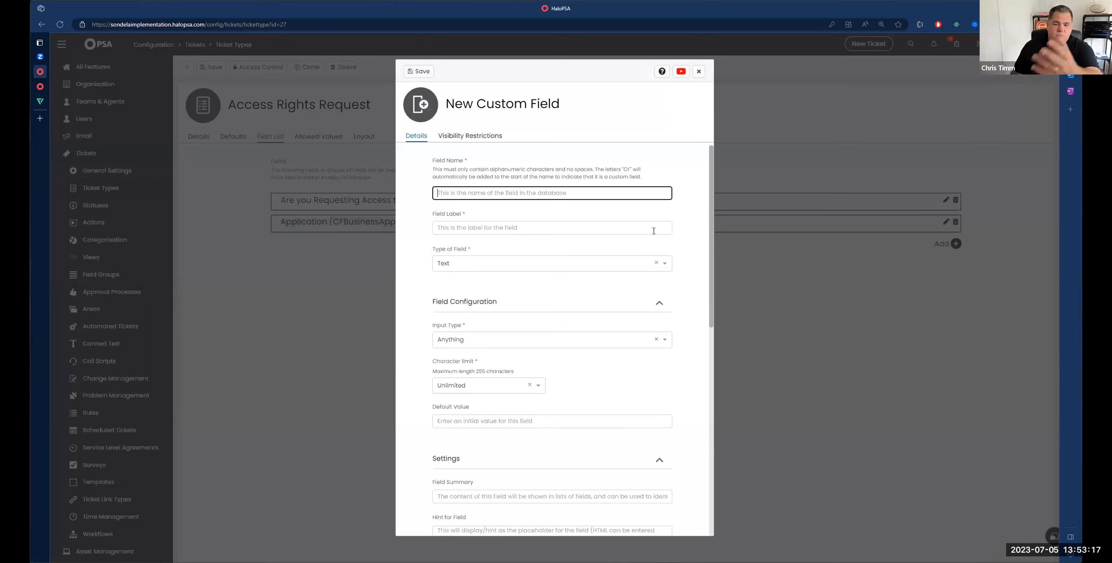
{"action": "type", "text": "BusinessAppl"}
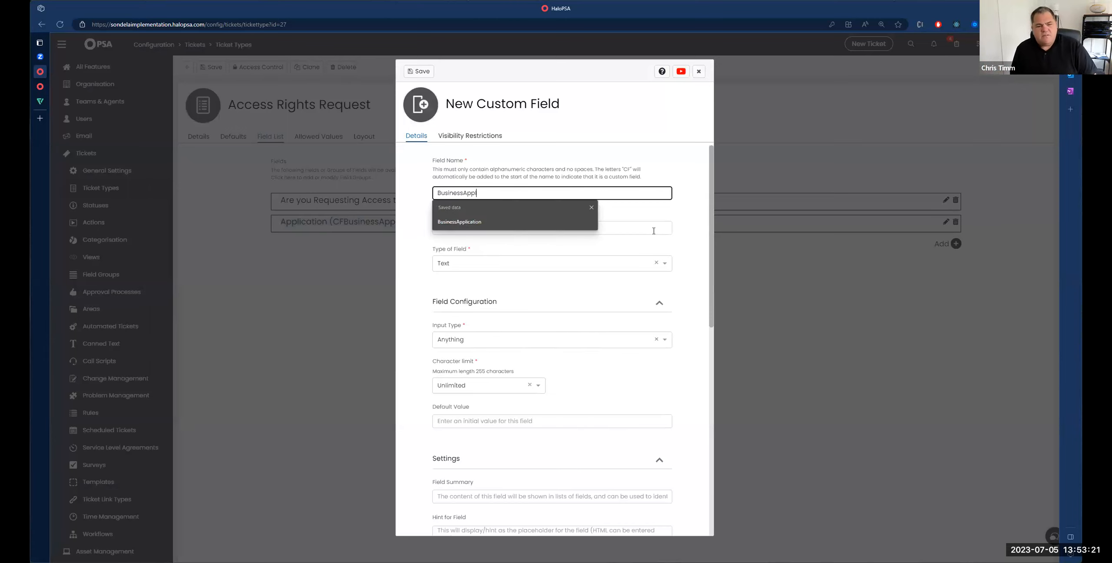
{"action": "type", "text": "ciationUser"}
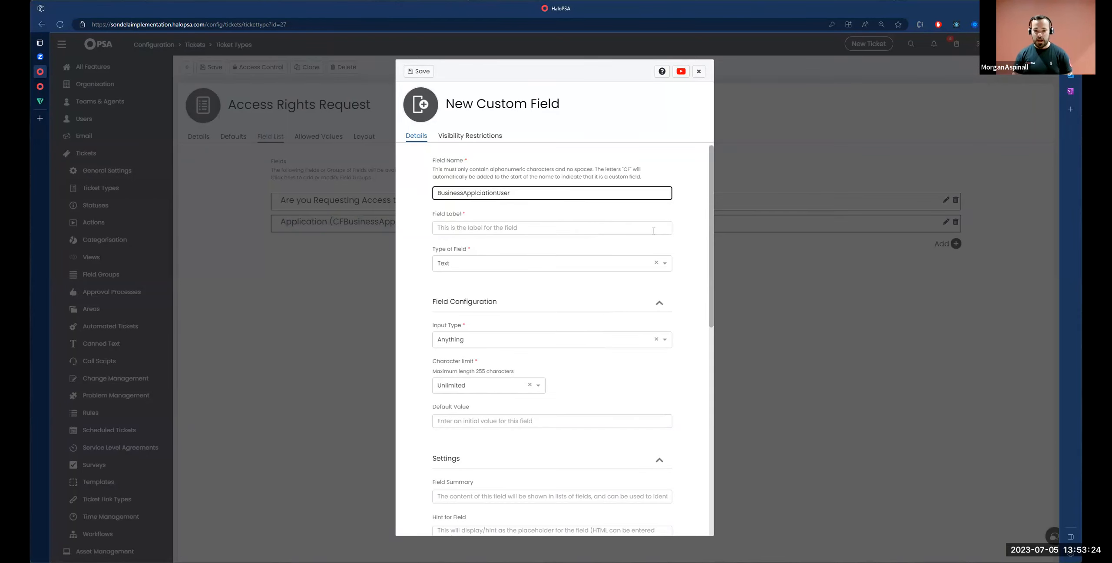
{"action": "left_click", "coordinate": [476, 194]}
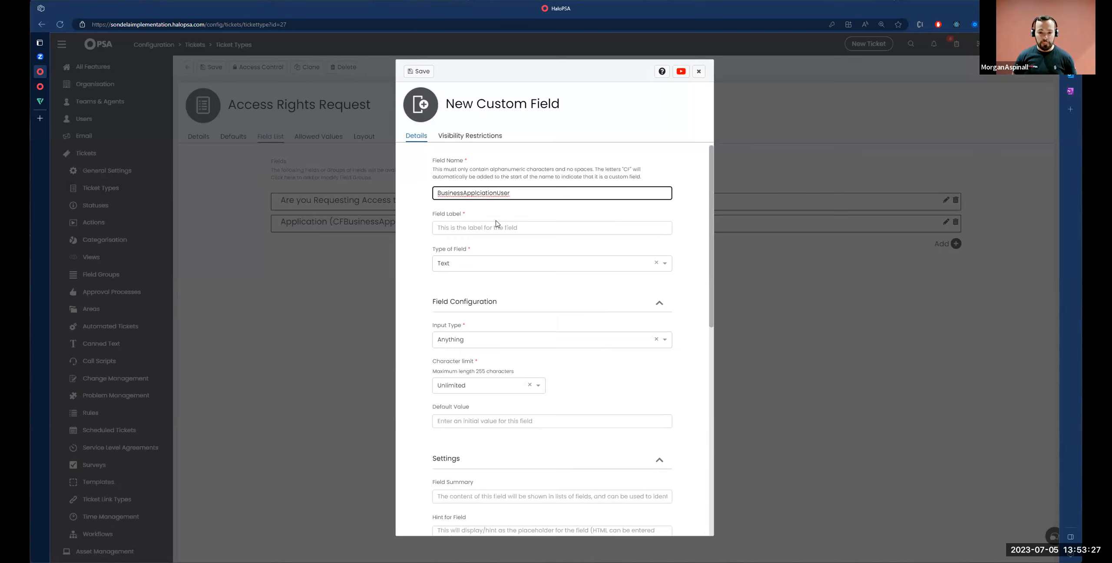
{"action": "key", "text": "Delete"}
{"action": "type", "text": "c"}
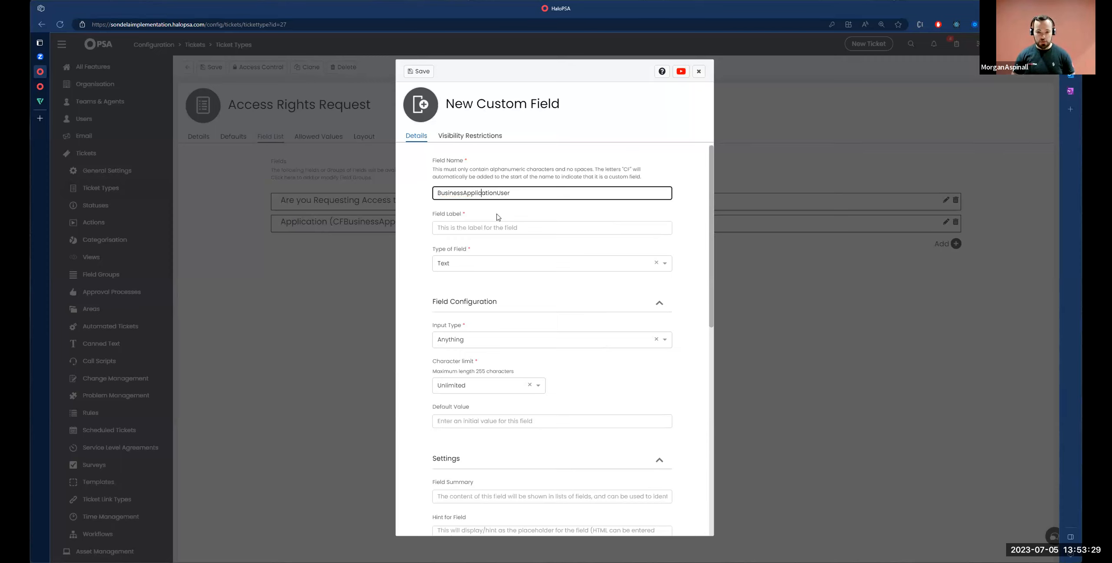
{"action": "left_click_drag", "start_coordinate": [463, 193], "coordinate": [497, 193]}
{"action": "key", "text": "ctrl+c"}
{"action": "left_click", "coordinate": [495, 227]}
{"action": "key", "text": "ctrl+v"}
Make the field a Single Selection with the values "QuickBooks, Mail Chimp, WordPress" and save it to the field list
{"action": "left_click", "coordinate": [574, 263]}
{"action": "left_click", "coordinate": [512, 302]}
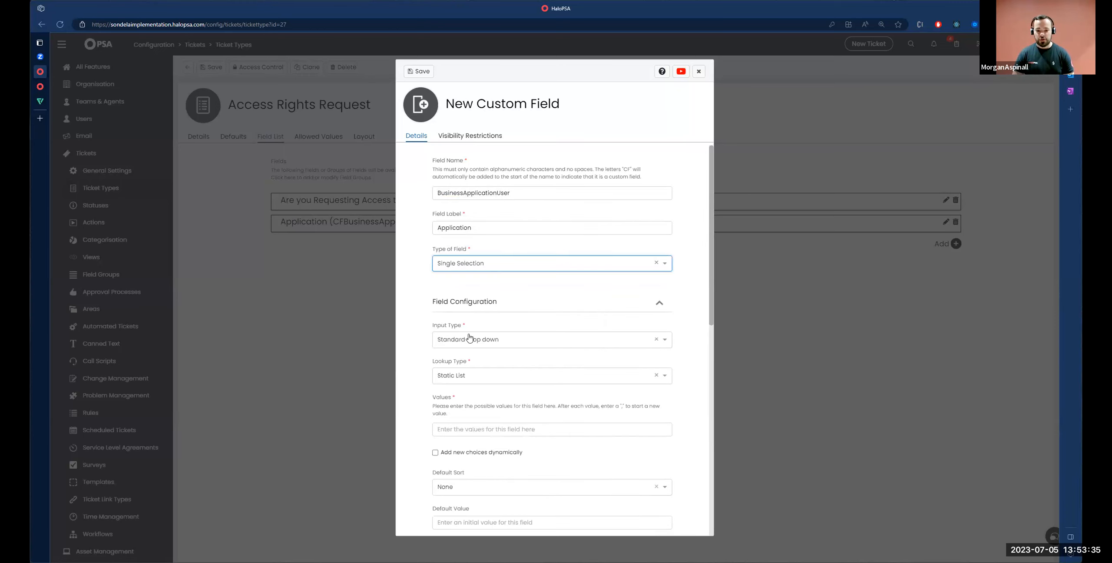
{"action": "left_click", "coordinate": [486, 435]}
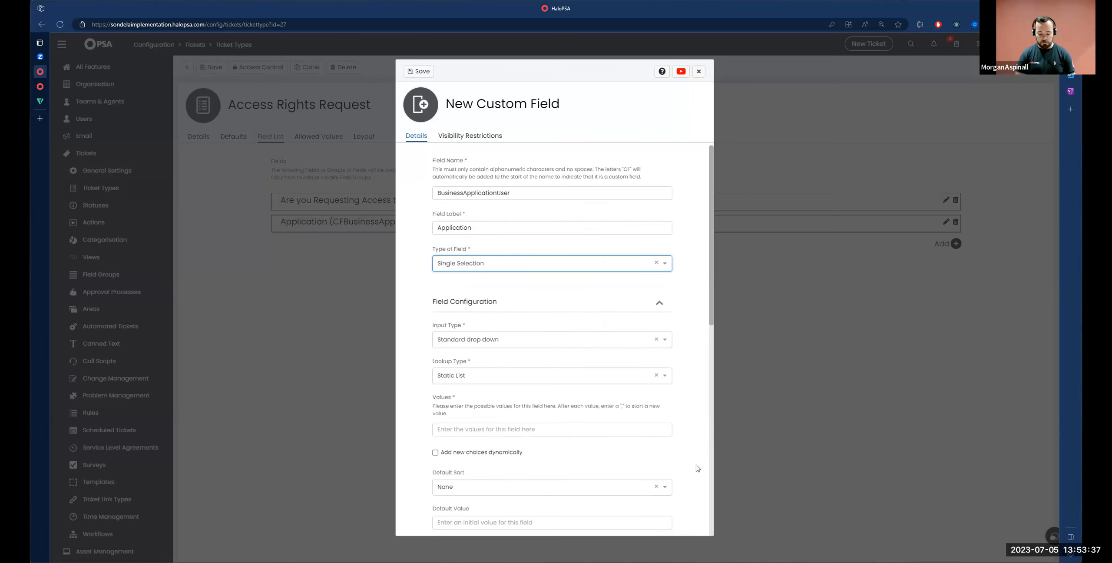
{"action": "type", "text": "QuickBooks"}
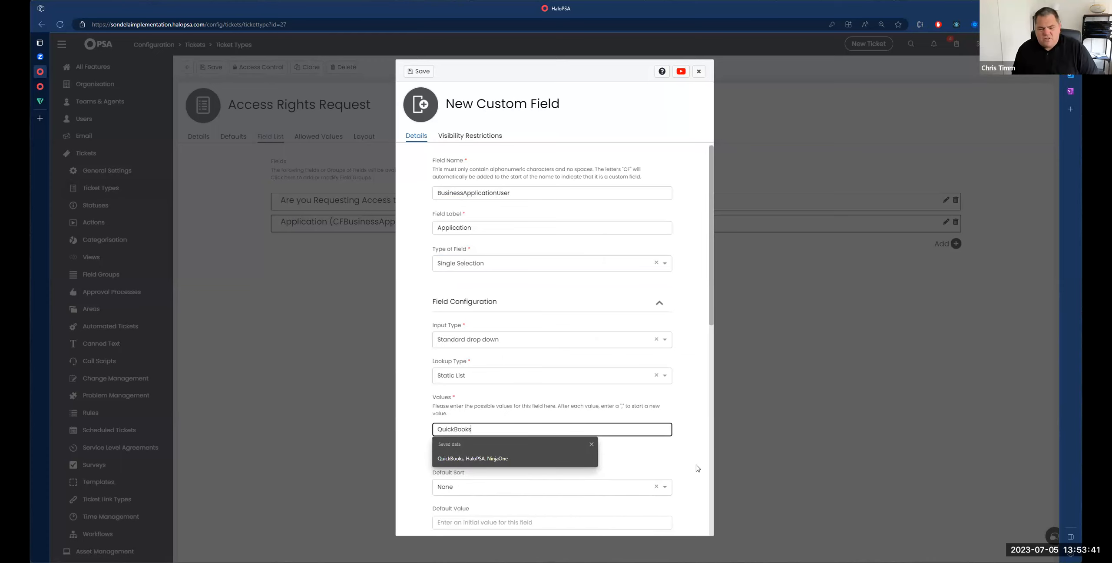
{"action": "type", "text": ", Mail Chi"}
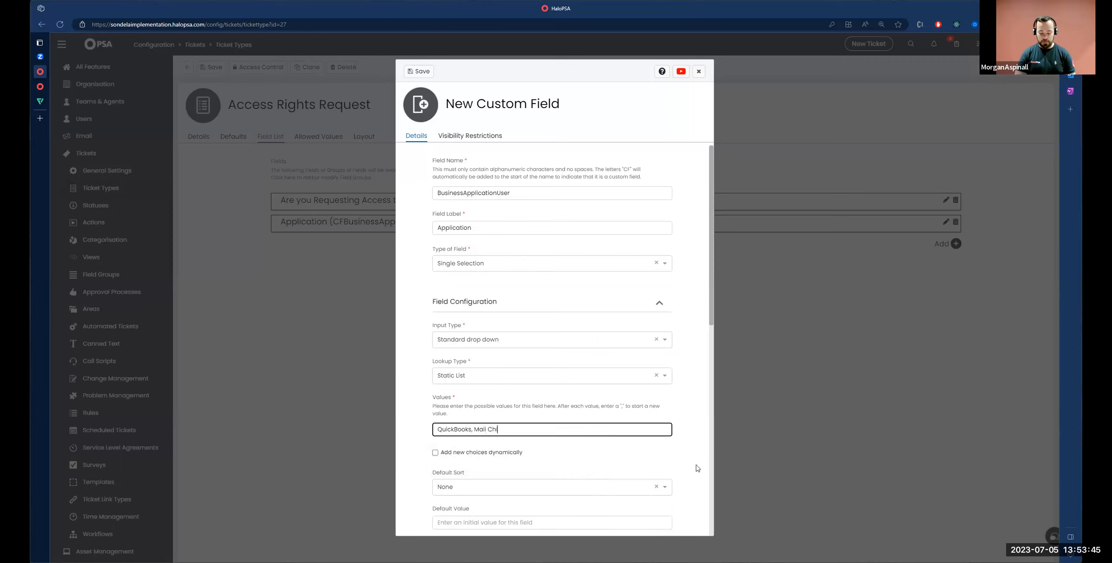
{"action": "type", "text": "mp, WordP"}
{"action": "type", "text": "ress"}
{"action": "scroll", "coordinate": [515, 496], "scroll_direction": "down", "scroll_amount": 5}
{"action": "scroll", "coordinate": [514, 497], "scroll_direction": "down", "scroll_amount": 5}
{"action": "left_click", "coordinate": [527, 513]}
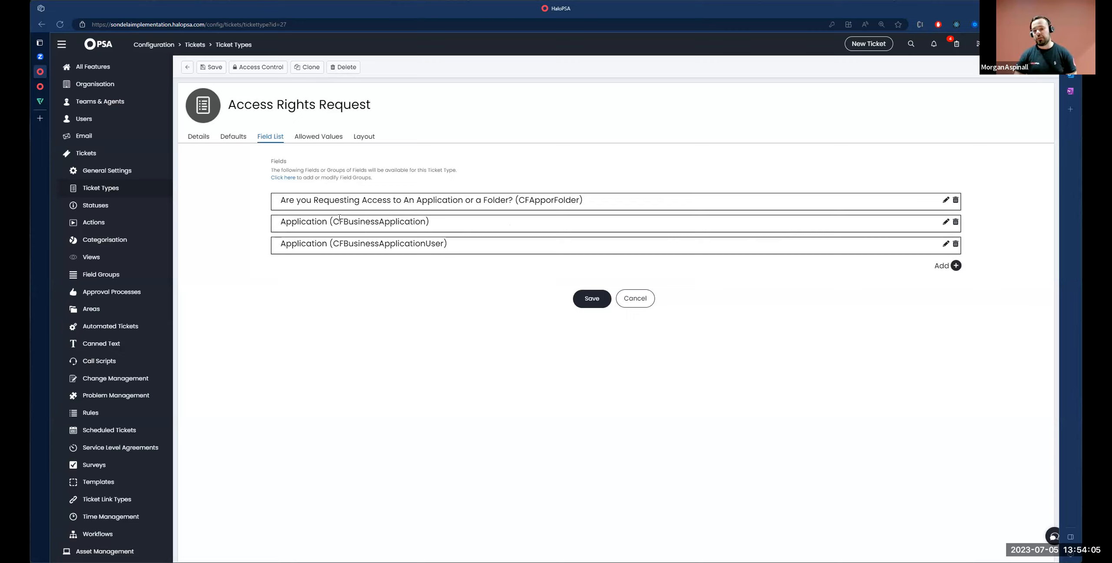
Search the existing fields for a path field, and cancel without adding one
{"action": "left_click_drag", "start_coordinate": [327, 223], "coordinate": [340, 245]}
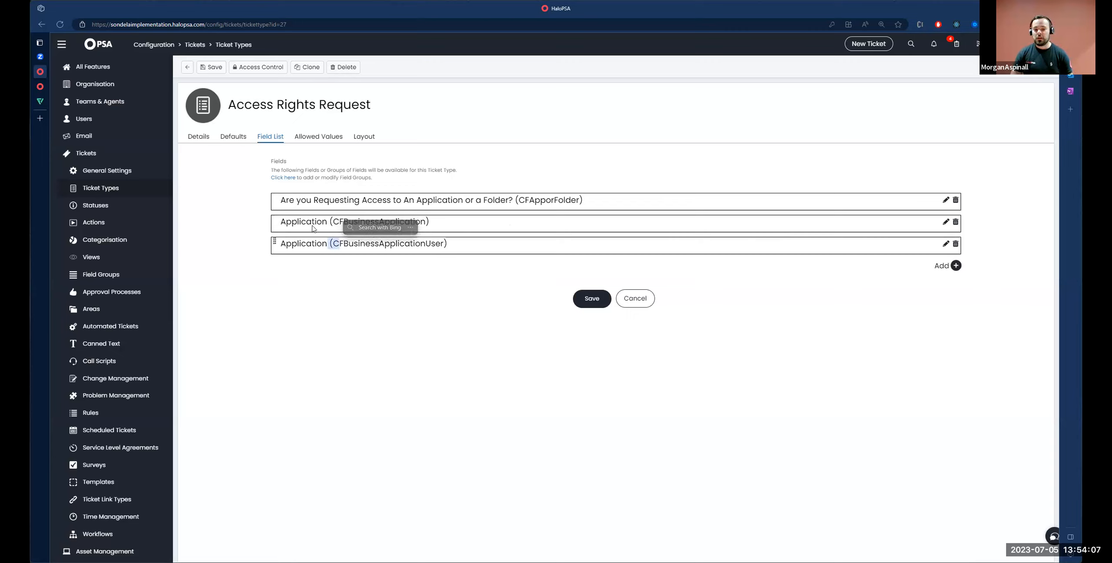
{"action": "left_click_drag", "start_coordinate": [430, 223], "coordinate": [473, 248]}
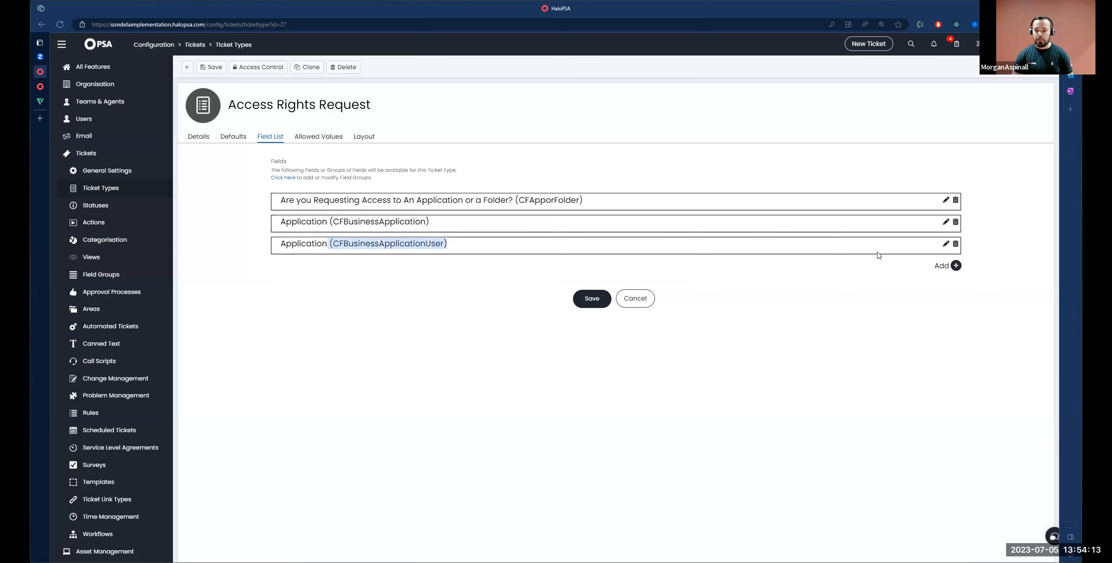
{"action": "left_click", "coordinate": [957, 266]}
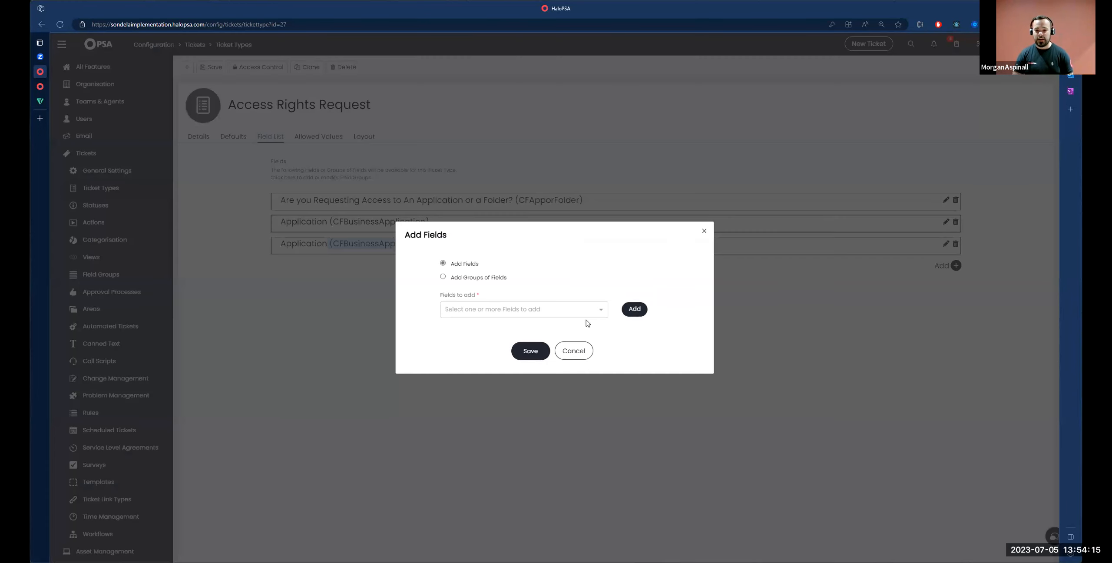
{"action": "left_click", "coordinate": [509, 314]}
{"action": "type", "text": "patrh"}
{"action": "key", "text": "BackSpace"}
{"action": "key", "text": "BackSpace"}
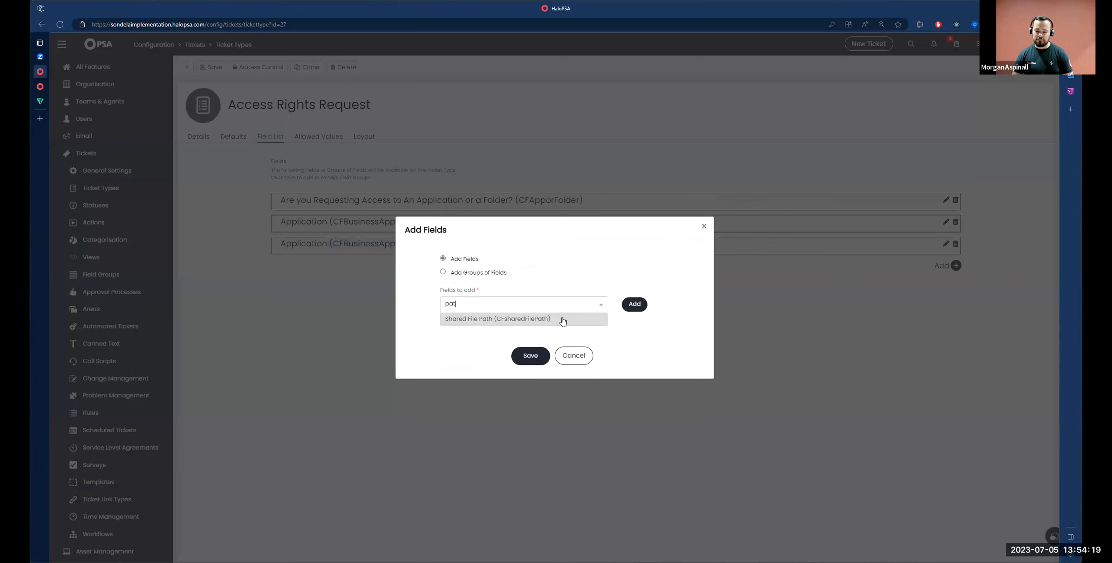
{"action": "left_click", "coordinate": [574, 356]}
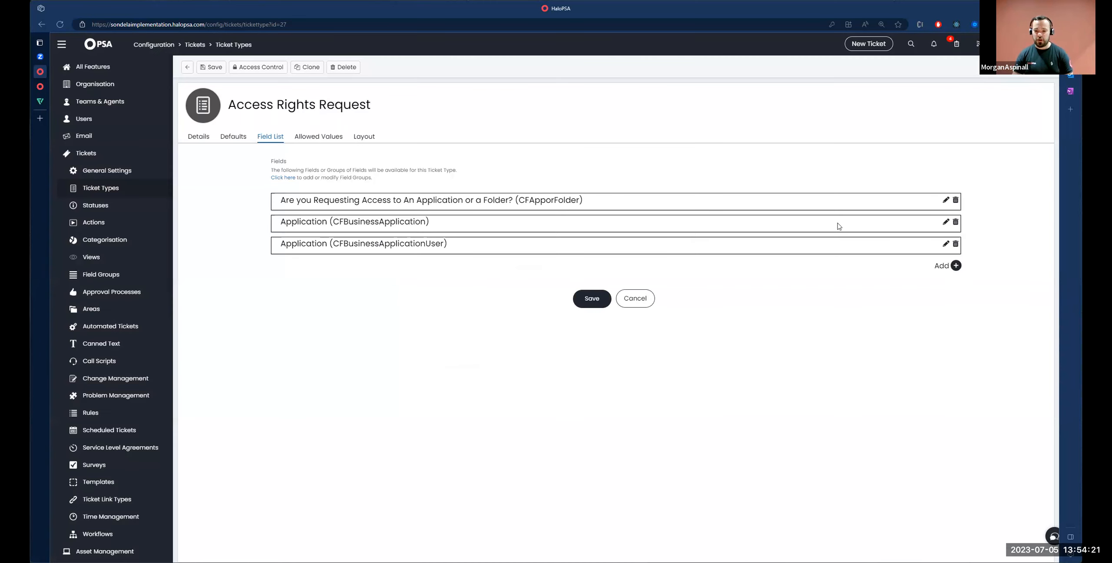
Create a Text custom field with the field name "FilePath" and the label "Path to Directory", and save it to the field list
{"action": "left_click", "coordinate": [956, 265]}
{"action": "left_click", "coordinate": [631, 308]}
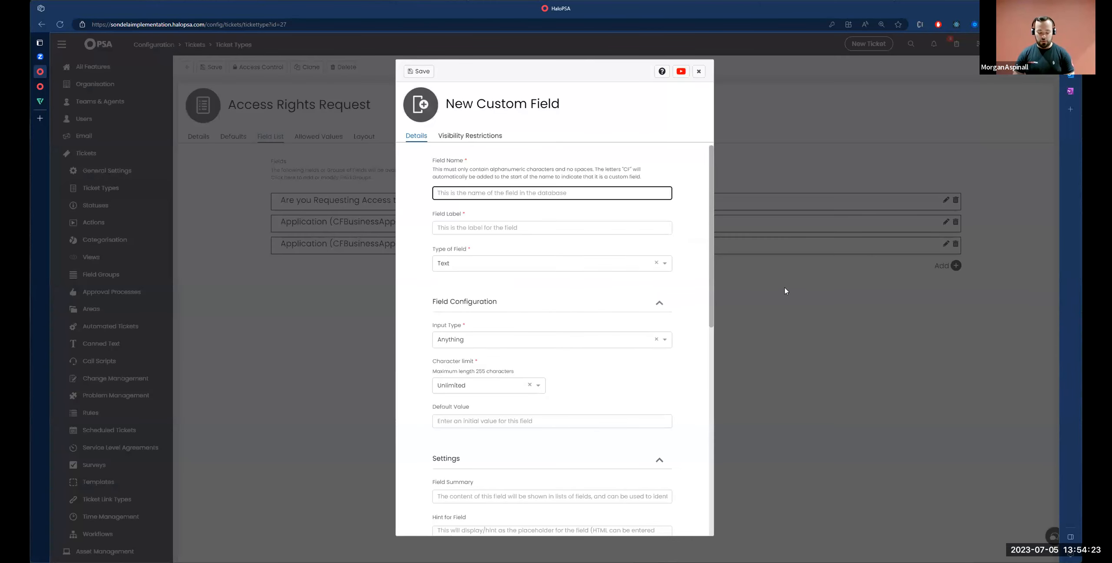
{"action": "type", "text": "FilePath"}
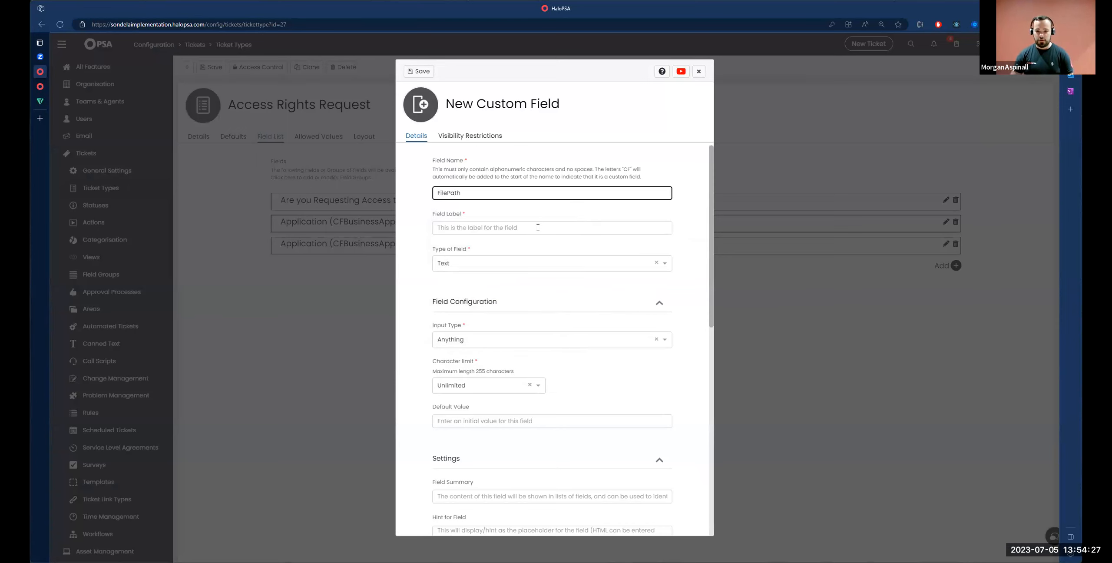
{"action": "left_click", "coordinate": [539, 227]}
{"action": "type", "text": "Pat"}
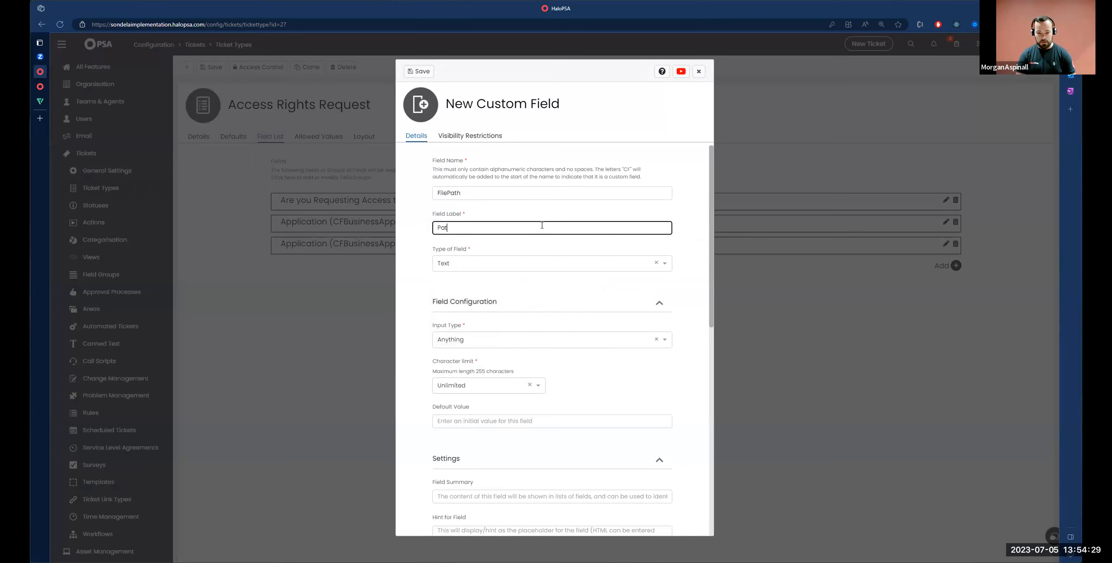
{"action": "type", "text": "h to Directory"}
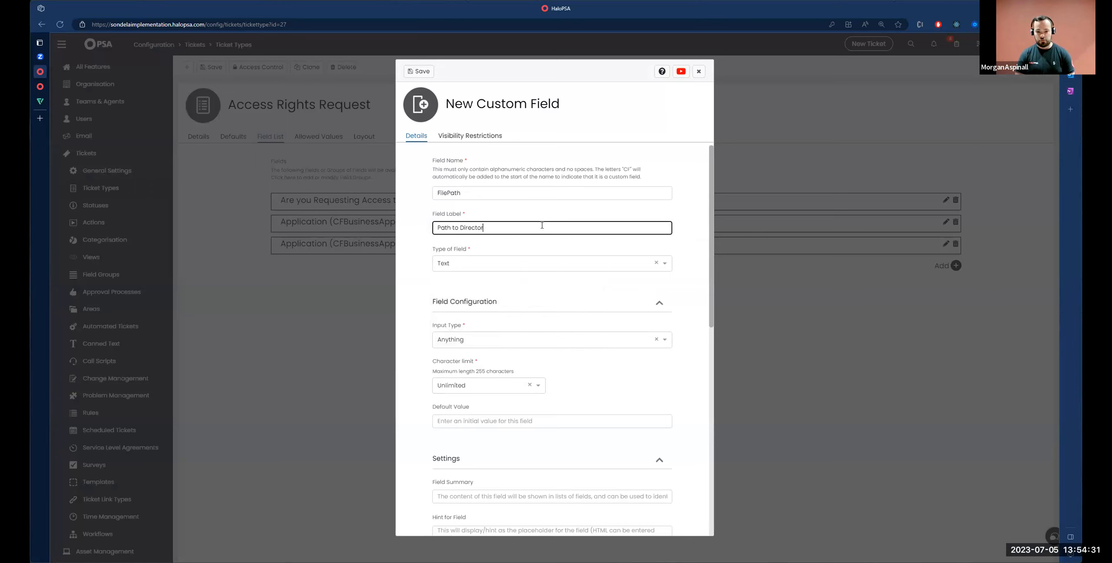
{"action": "left_click_drag", "start_coordinate": [432, 254], "coordinate": [494, 253]}
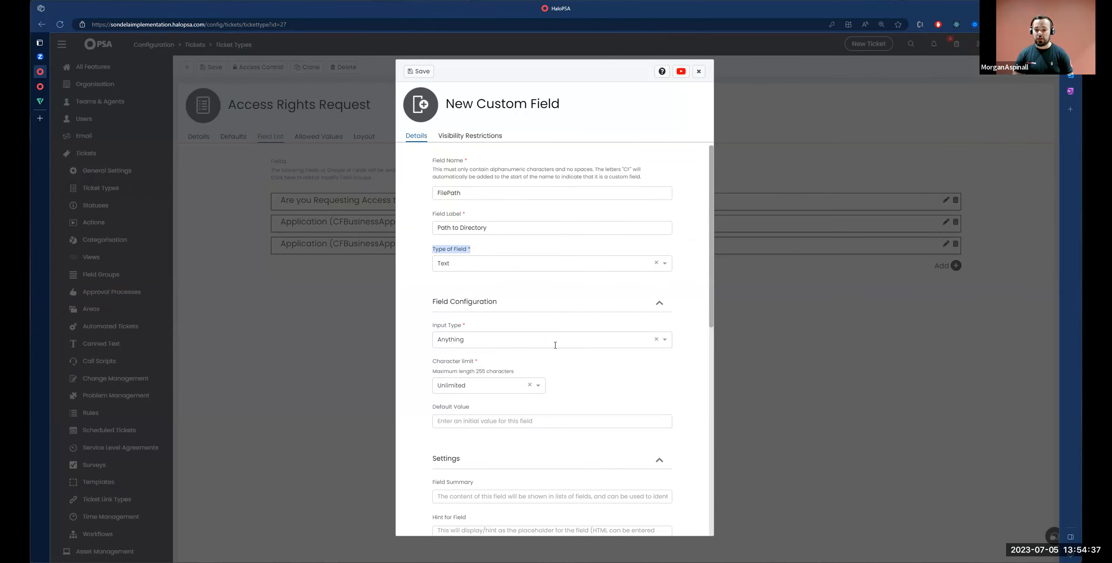
{"action": "scroll", "coordinate": [556, 345], "scroll_direction": "down", "scroll_amount": 10}
{"action": "left_click", "coordinate": [520, 516]}
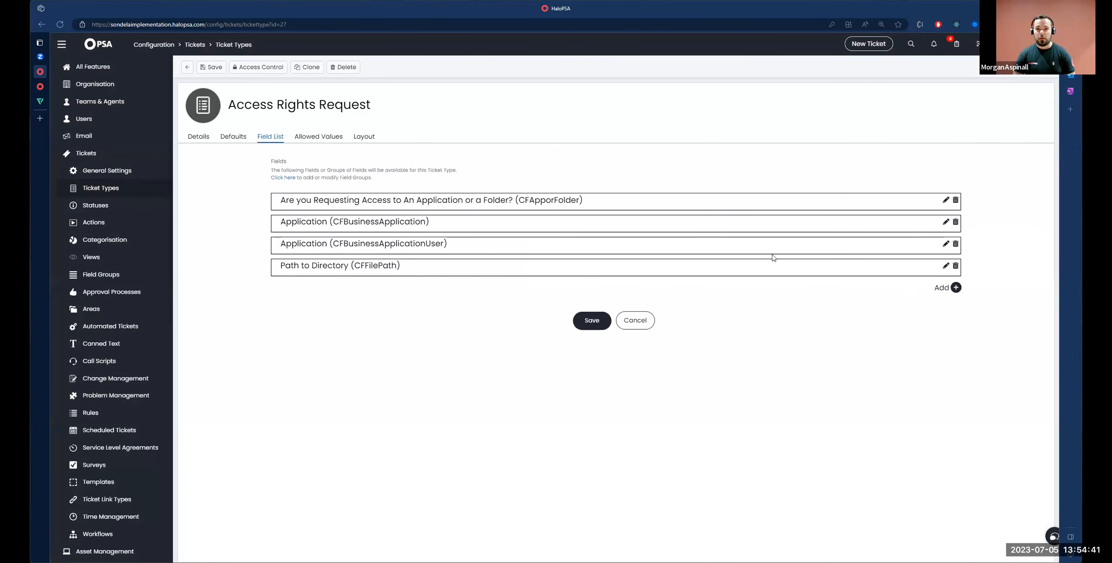
Start another new custom field and look through its available settings
{"action": "left_click", "coordinate": [957, 289]}
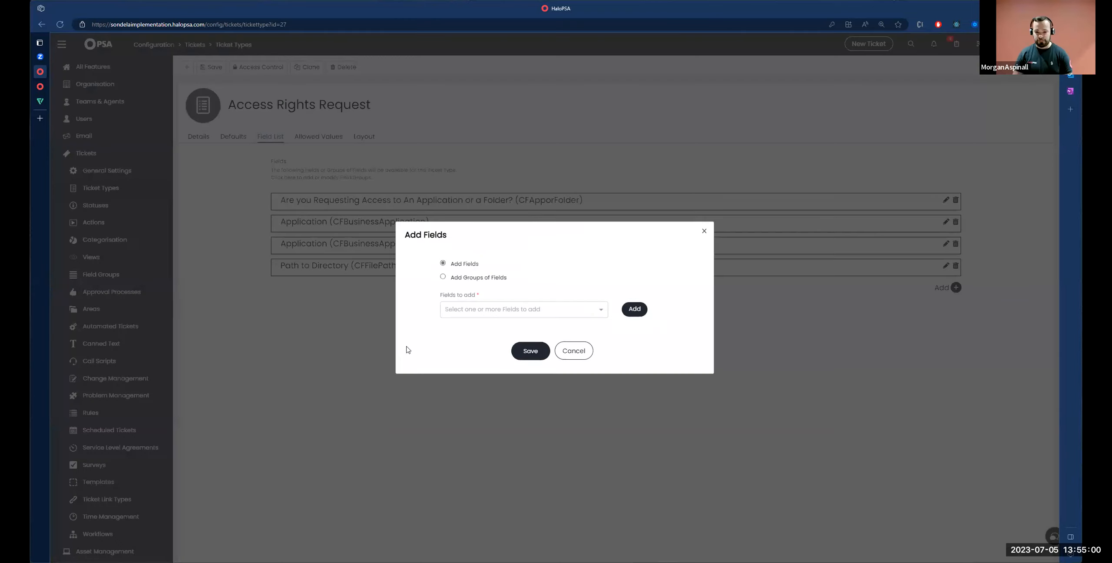
{"action": "left_click", "coordinate": [630, 309]}
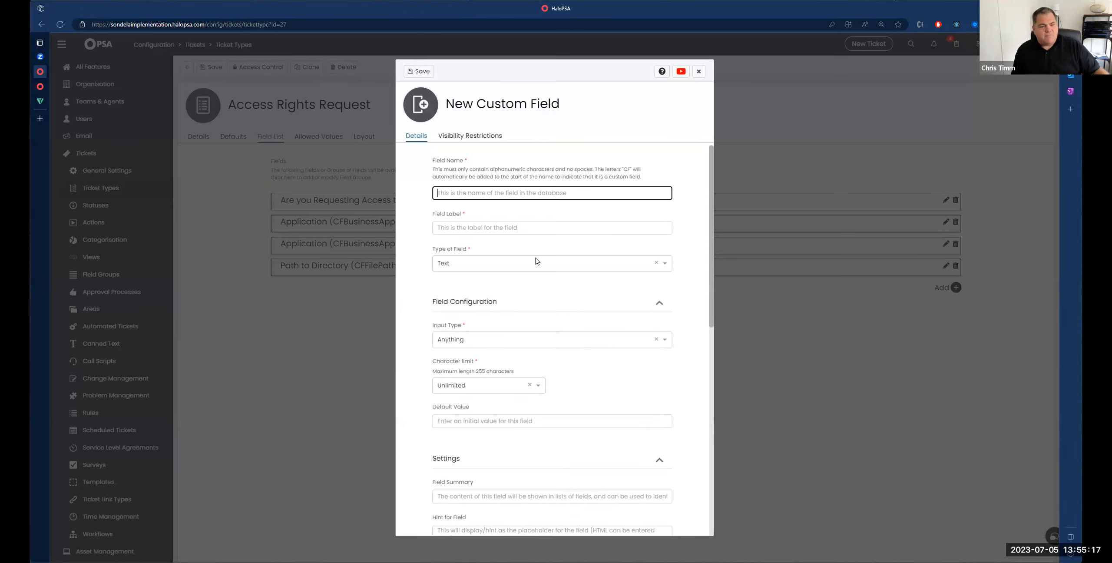
{"action": "scroll", "coordinate": [535, 261], "scroll_direction": "down", "scroll_amount": 10}
{"action": "scroll", "coordinate": [538, 268], "scroll_direction": "up", "scroll_amount": 2}
{"action": "scroll", "coordinate": [538, 268], "scroll_direction": "up", "scroll_amount": 8}
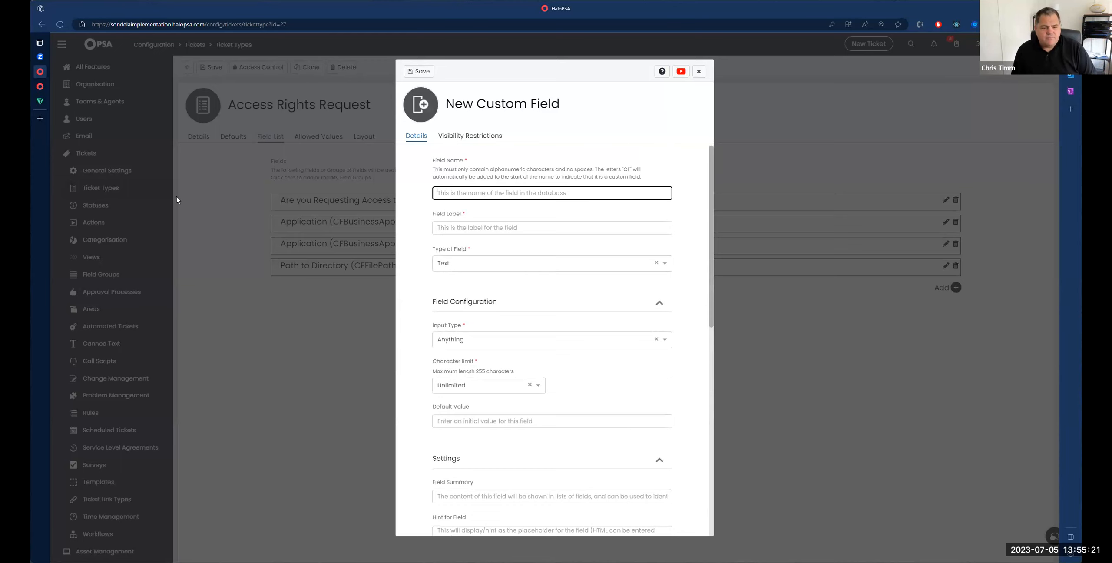
Duplicate the current browser tab and open the list of ticket custom fields in the copy
{"action": "right_click", "coordinate": [39, 73]}
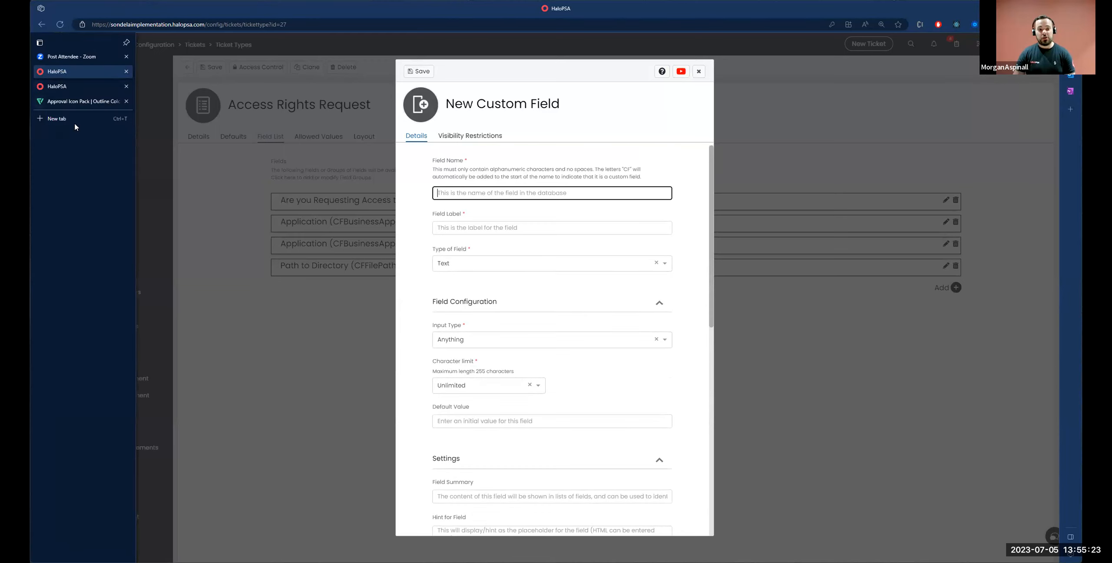
{"action": "left_click", "coordinate": [161, 122]}
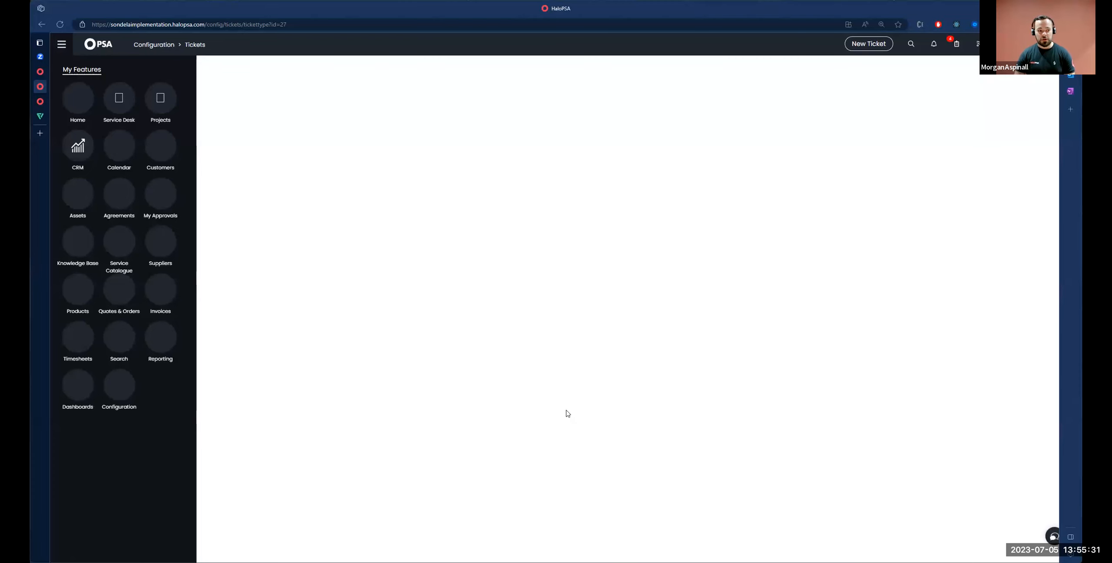
{"action": "left_click", "coordinate": [546, 147]}
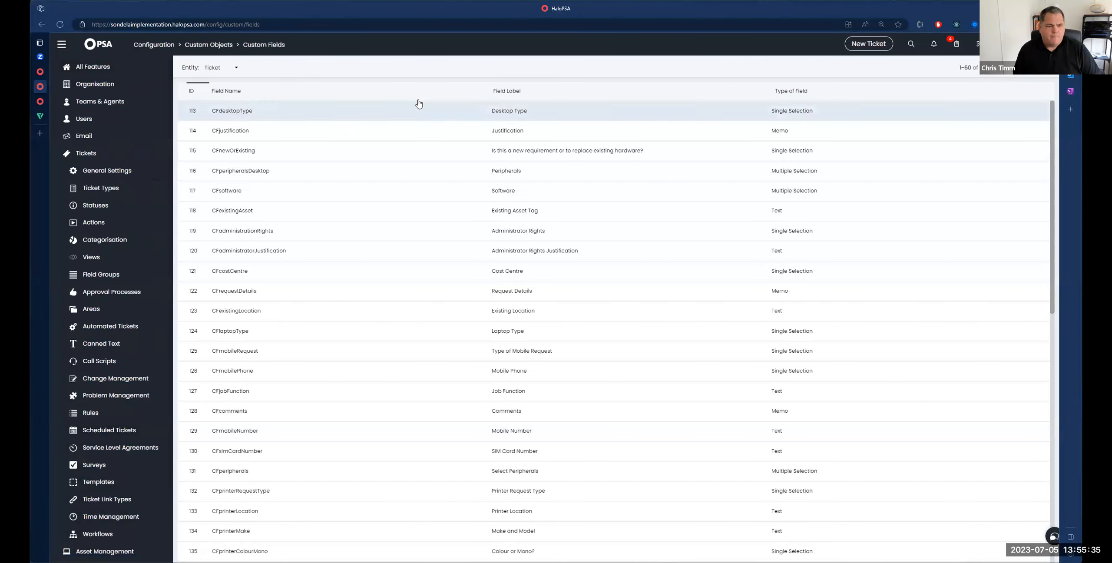
Filter the ticket custom fields by the field name "appl", and return to the new custom field form
{"action": "left_click", "coordinate": [483, 90]}
{"action": "type", "text": "appl"}
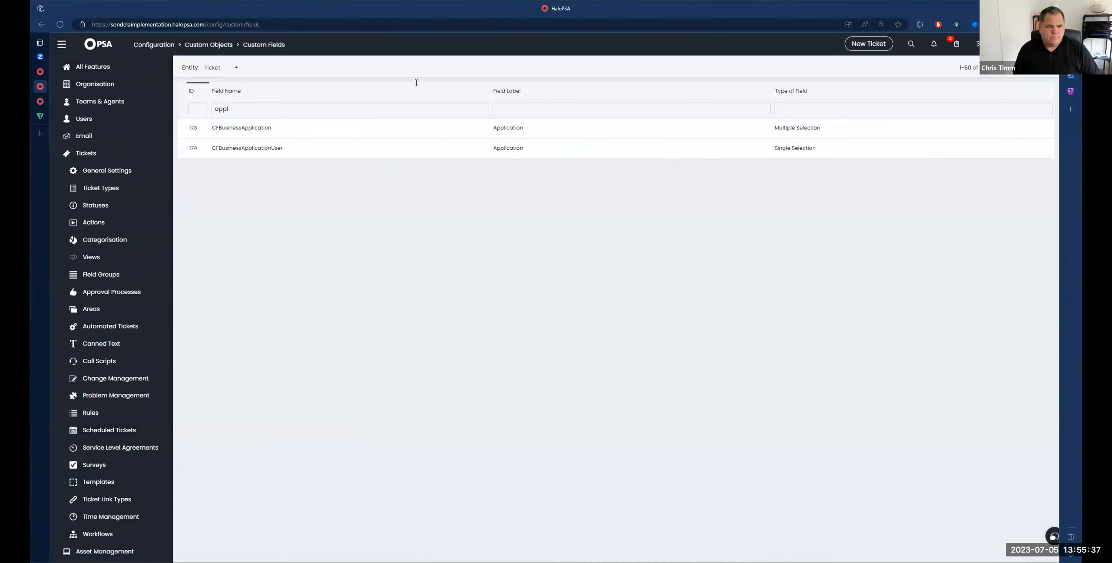
{"action": "left_click_drag", "start_coordinate": [183, 70], "coordinate": [213, 70]}
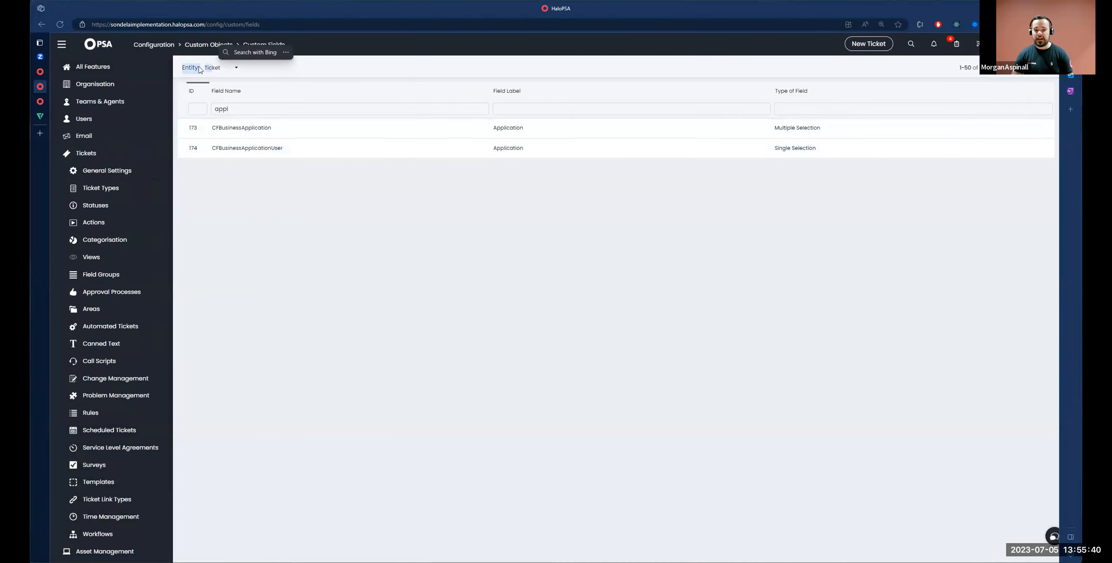
{"action": "left_click", "coordinate": [40, 72]}
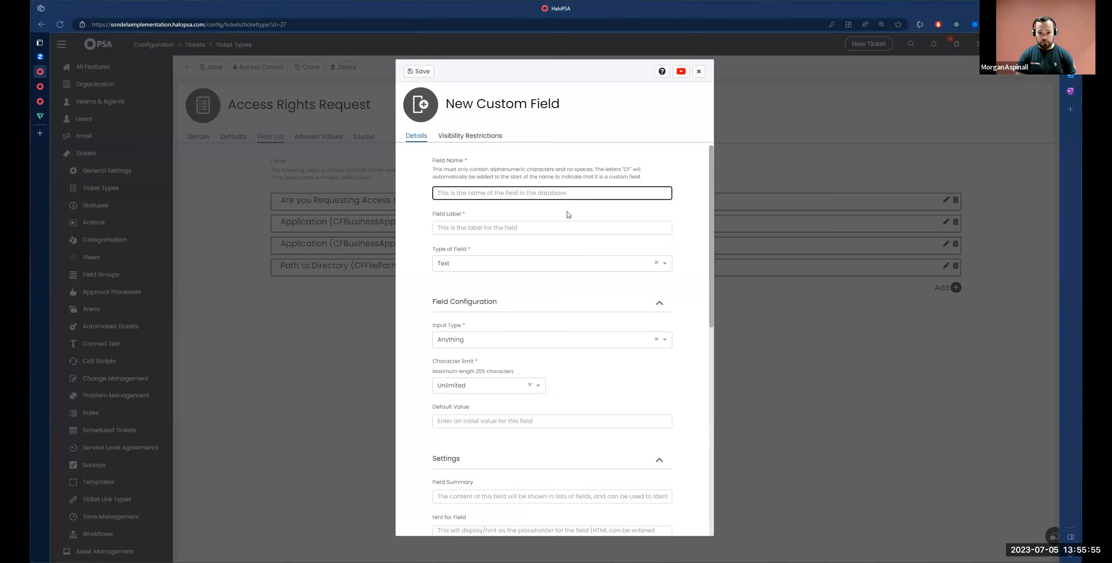
Give the new custom field the field name "TemporaryAccess" and the label "Temporary Access"
{"action": "key", "text": "Down"}
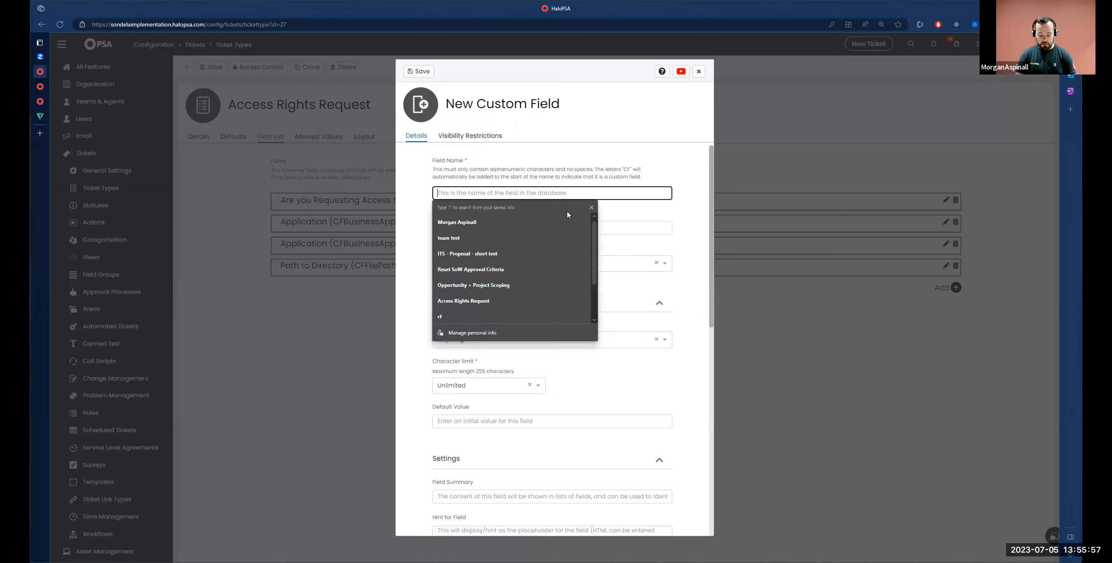
{"action": "type", "text": "Tem"}
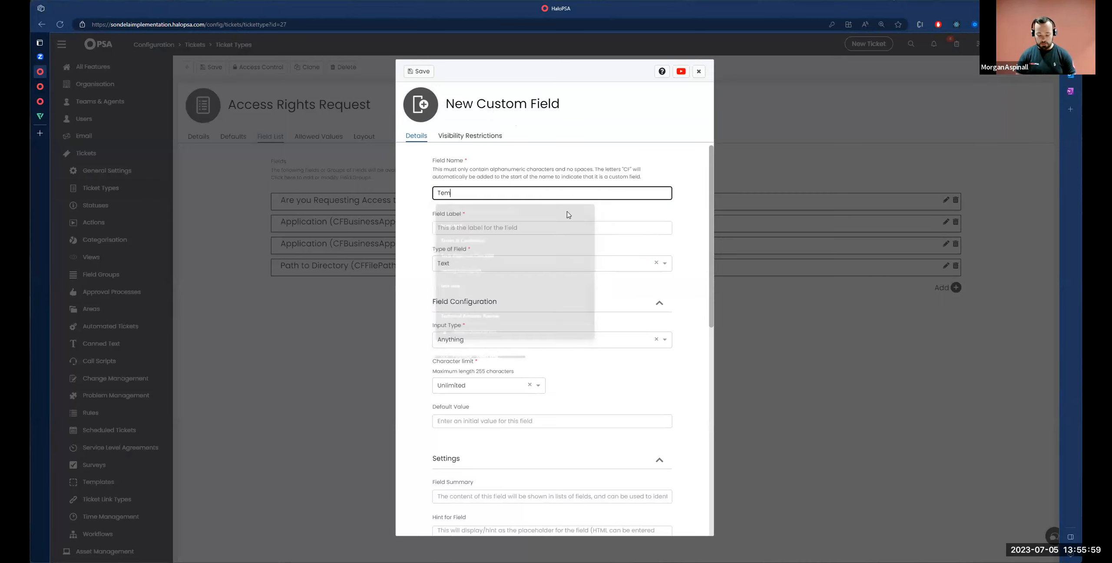
{"action": "type", "text": "poraryAccess"}
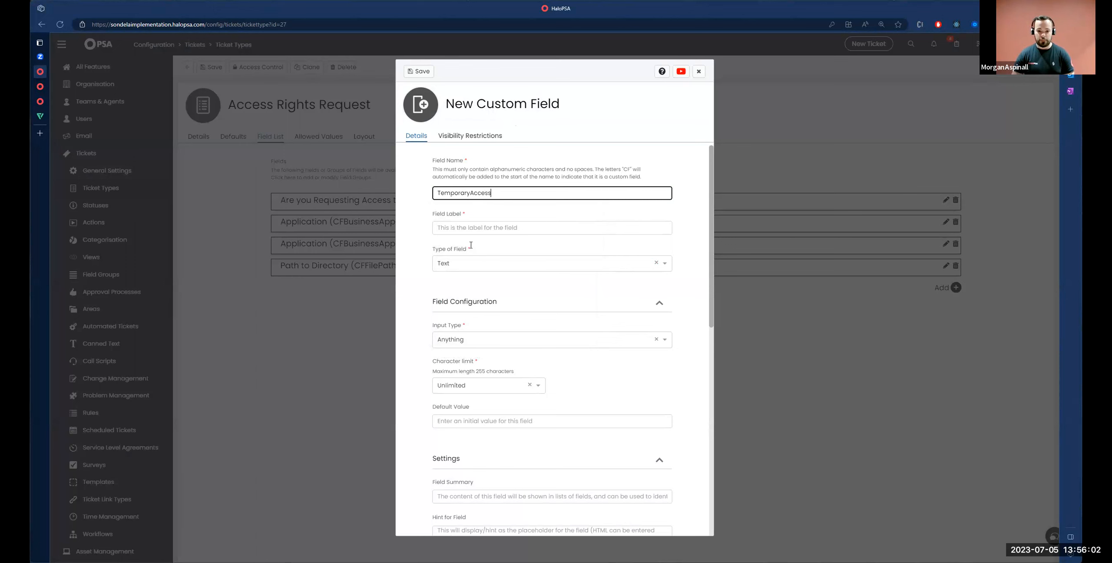
{"action": "key", "text": "ctrl+a"}
{"action": "key", "text": "ctrl+c"}
{"action": "key", "text": "Tab"}
{"action": "key", "text": "ctrl+v"}
{"action": "key", "text": "ctrl+Left"}
Set the Temporary Access field's type to Checkbox
{"action": "key", "text": "Tab"}
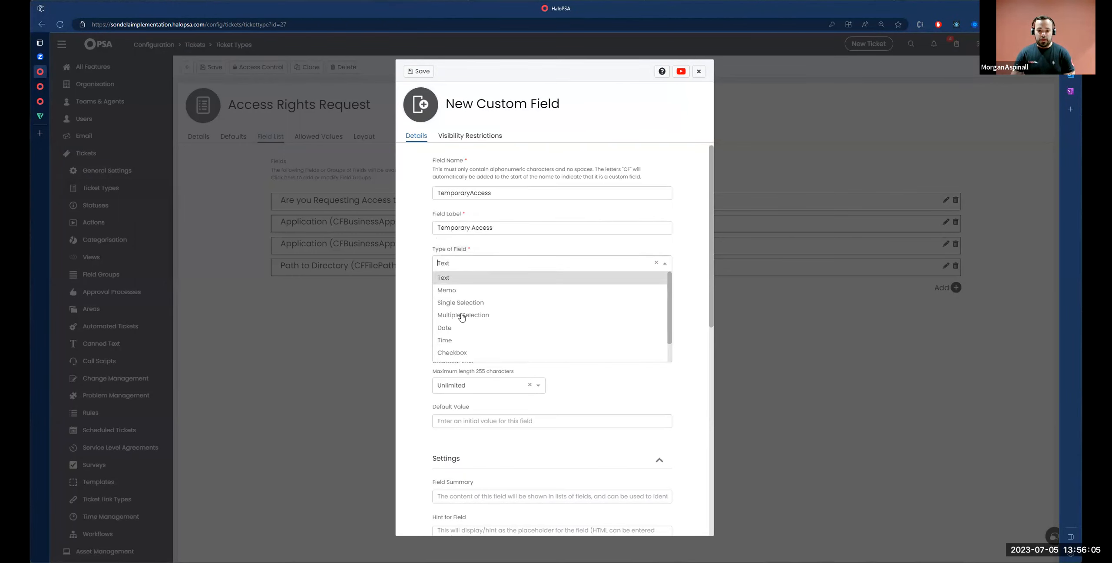
{"action": "key", "text": "Down"}
{"action": "key", "text": "Down"}
{"action": "key", "text": "Down"}
{"action": "key", "text": "Down"}
{"action": "key", "text": "Down"}
{"action": "key", "text": "Down"}
{"action": "key", "text": "Return"}
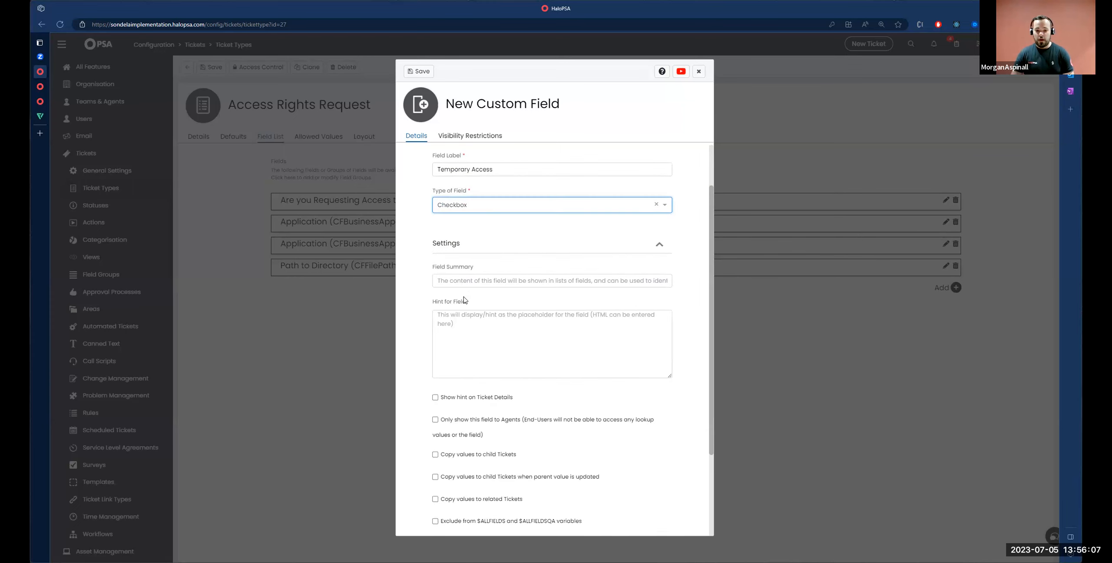
Begin the hint for the Temporary Access field with "If you only need"
{"action": "left_click", "coordinate": [472, 323]}
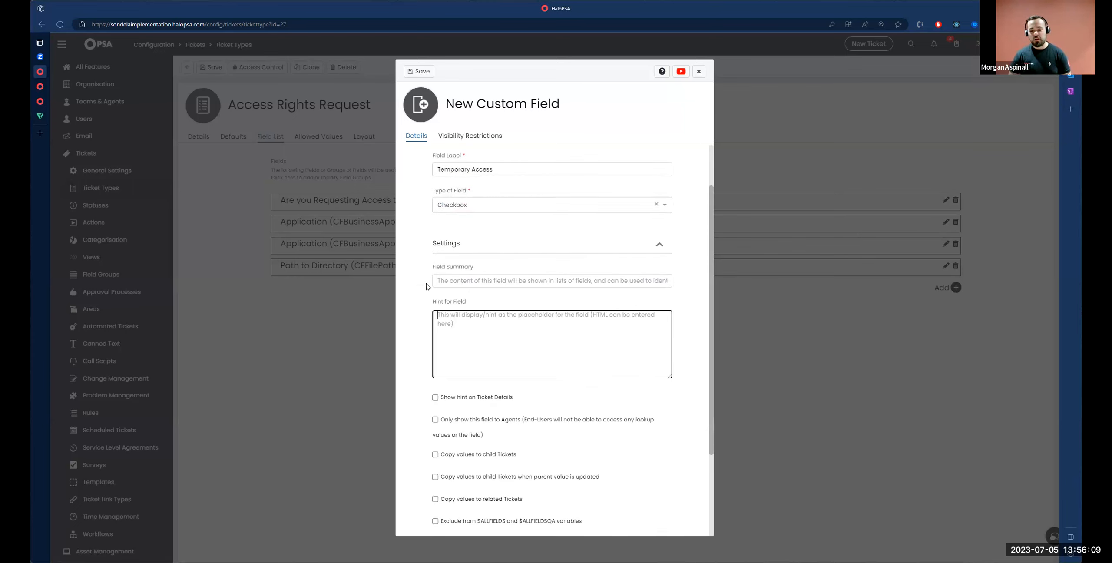
{"action": "left_click_drag", "start_coordinate": [430, 303], "coordinate": [474, 304]}
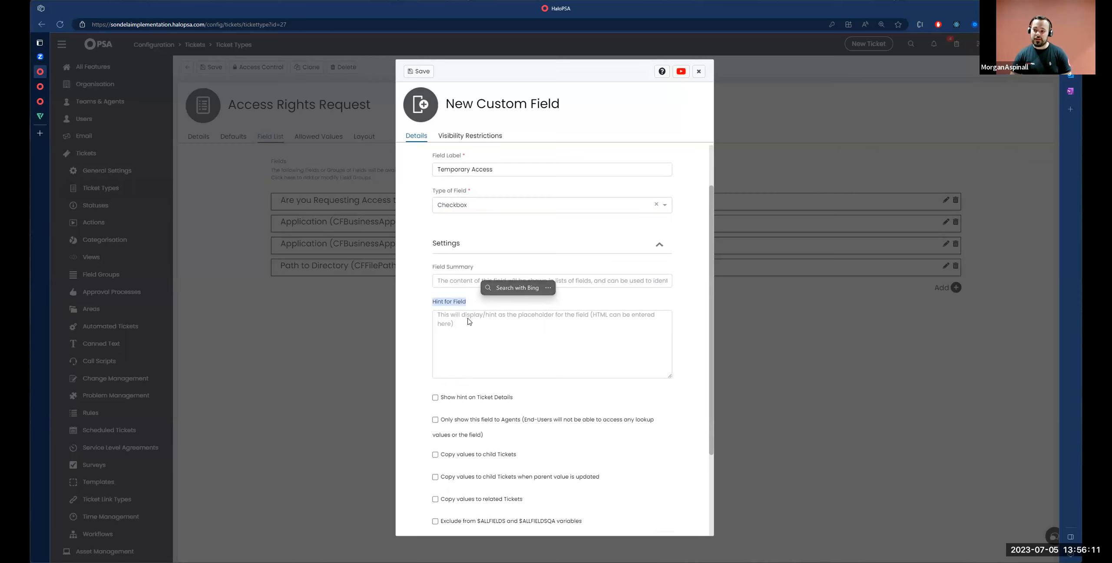
{"action": "left_click", "coordinate": [464, 320]}
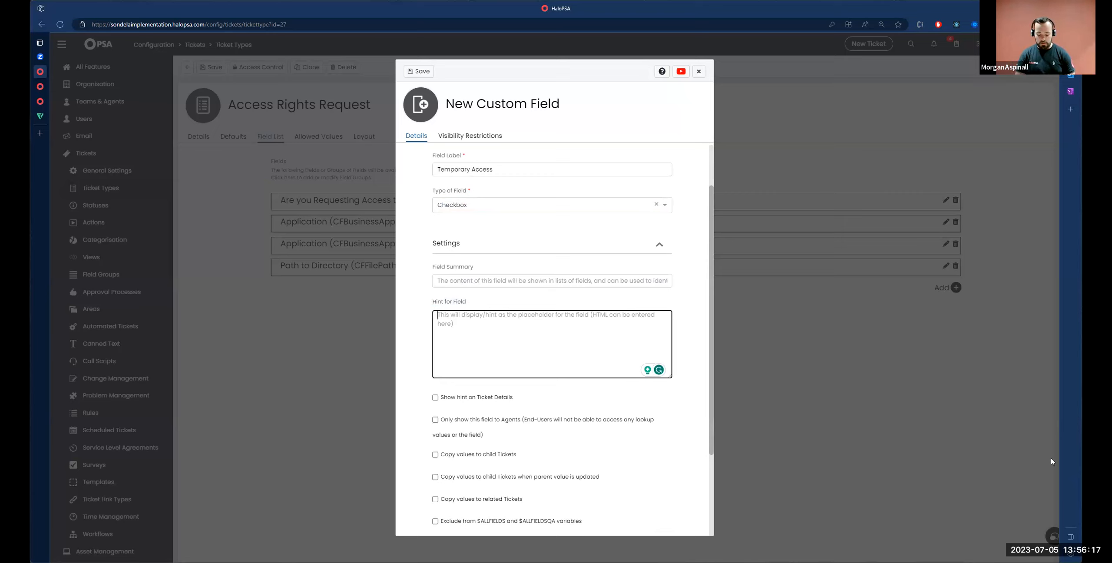
{"action": "type", "text": "If you "}
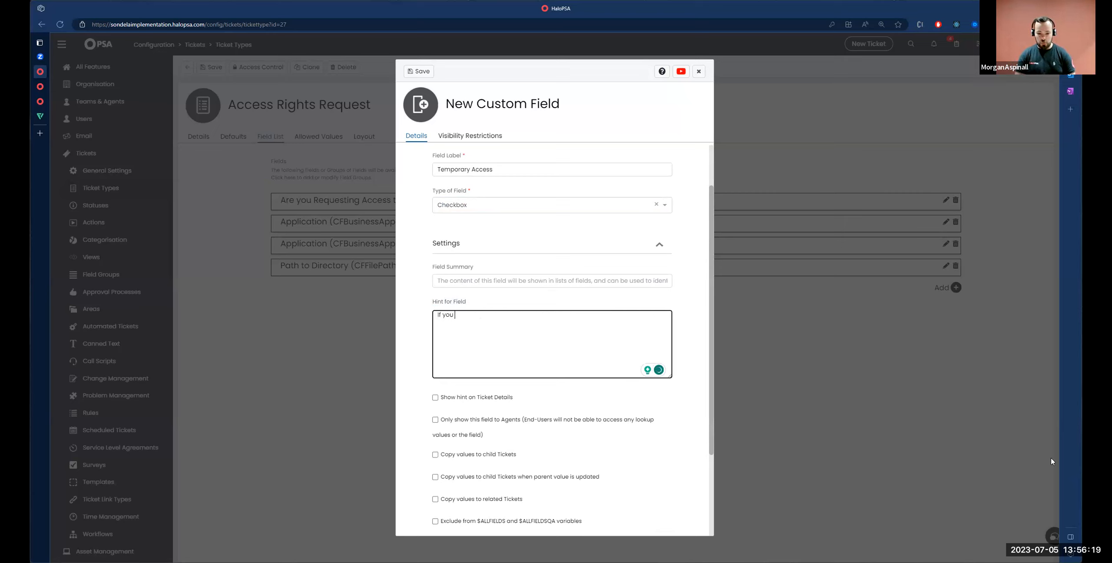
{"action": "type", "text": "only need a"}
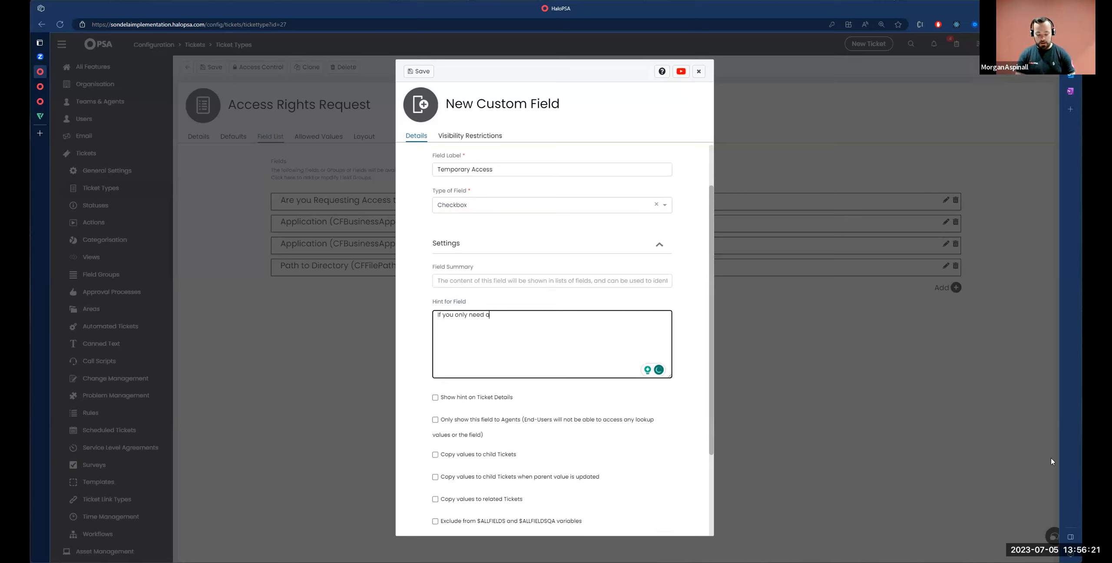
{"action": "type", "text": "ccess to this fo"}
{"action": "key", "text": "BackSpace"}
{"action": "key", "text": "BackSpace"}
{"action": "key", "text": "BackSpace"}
{"action": "key", "text": "BackSpace"}
{"action": "key", "text": "BackSpace"}
{"action": "key", "text": "BackSpace"}
{"action": "key", "text": "BackSpace"}
{"action": "key", "text": "BackSpace"}
{"action": "key", "text": "BackSpace"}
{"action": "key", "text": "BackSpace"}
{"action": "key", "text": "BackSpace"}
{"action": "key", "text": "BackSpace"}
{"action": "key", "text": "BackSpace"}
{"action": "key", "text": "BackSpace"}
{"action": "key", "text": "BackSpace"}
{"action": "key", "text": "BackSpace"}
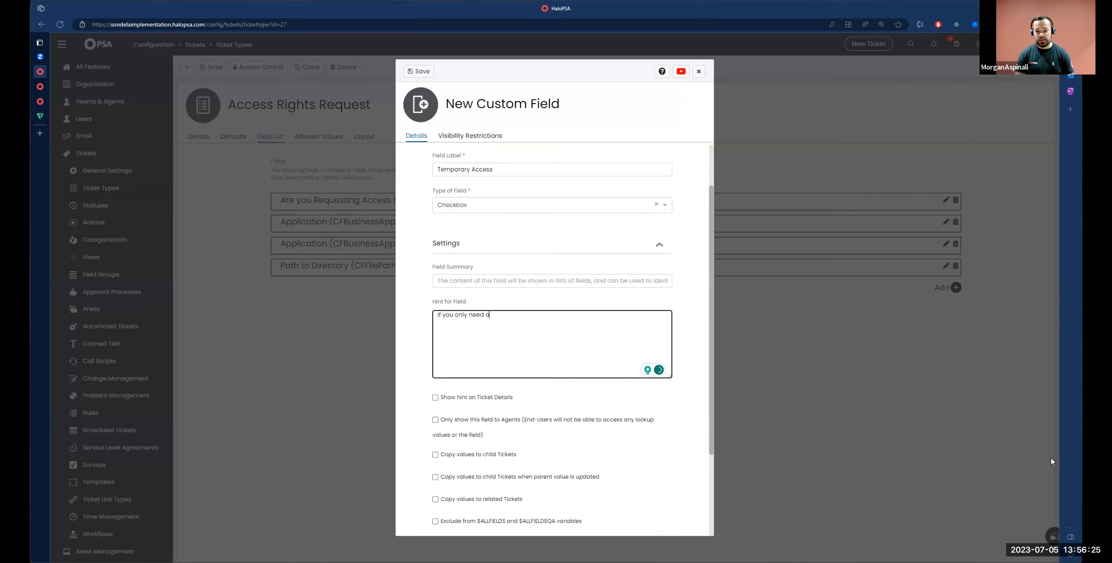
Complete the hint as "If you only need temporary access, please check the above box." and save the field to the field list
{"action": "type", "text": "d tempo"}
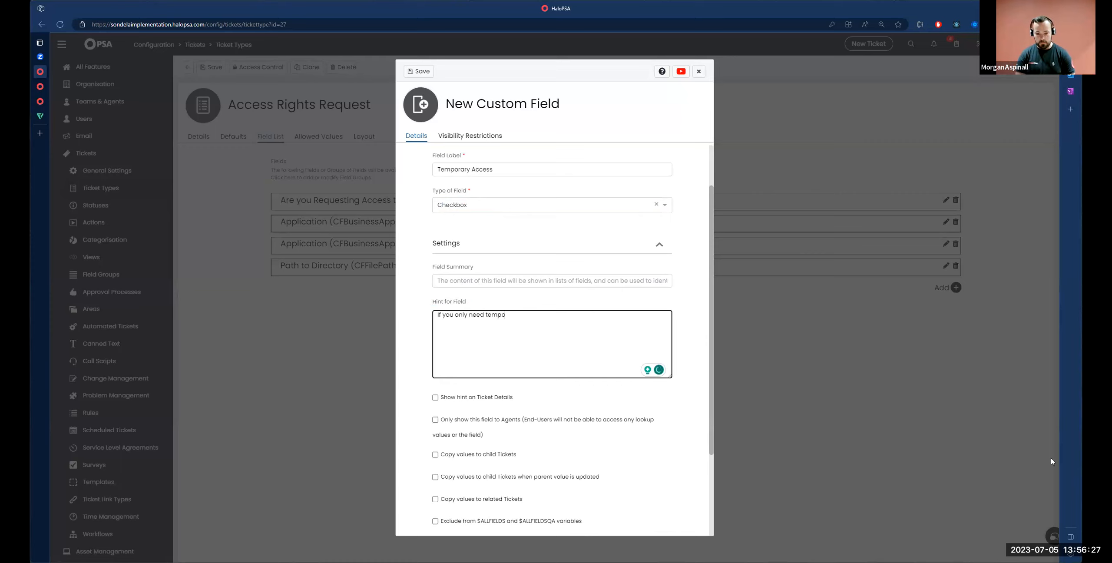
{"action": "type", "text": "rary ac"}
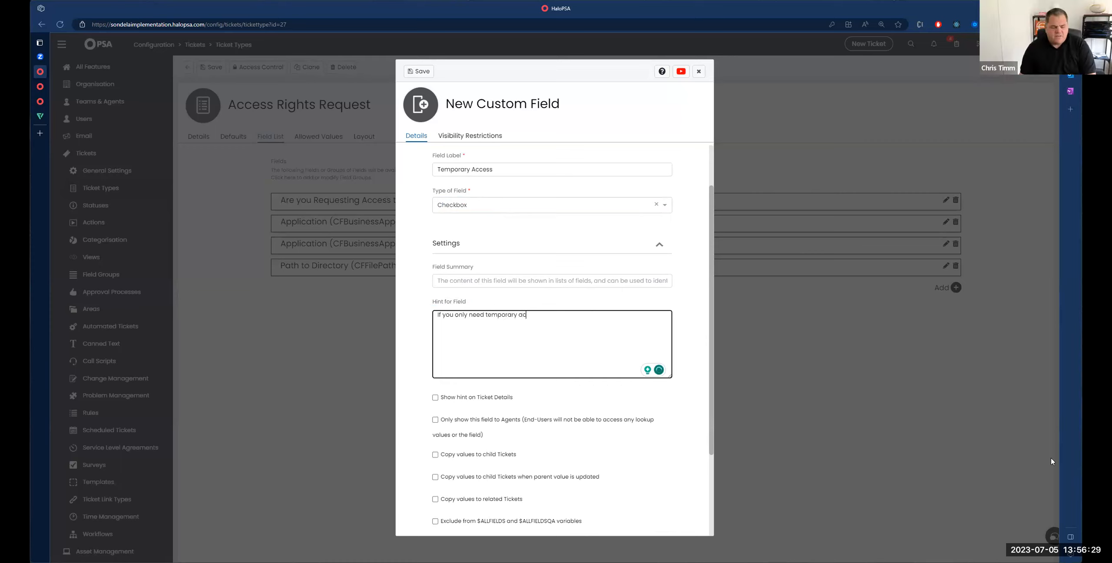
{"action": "type", "text": "cess, please check the "}
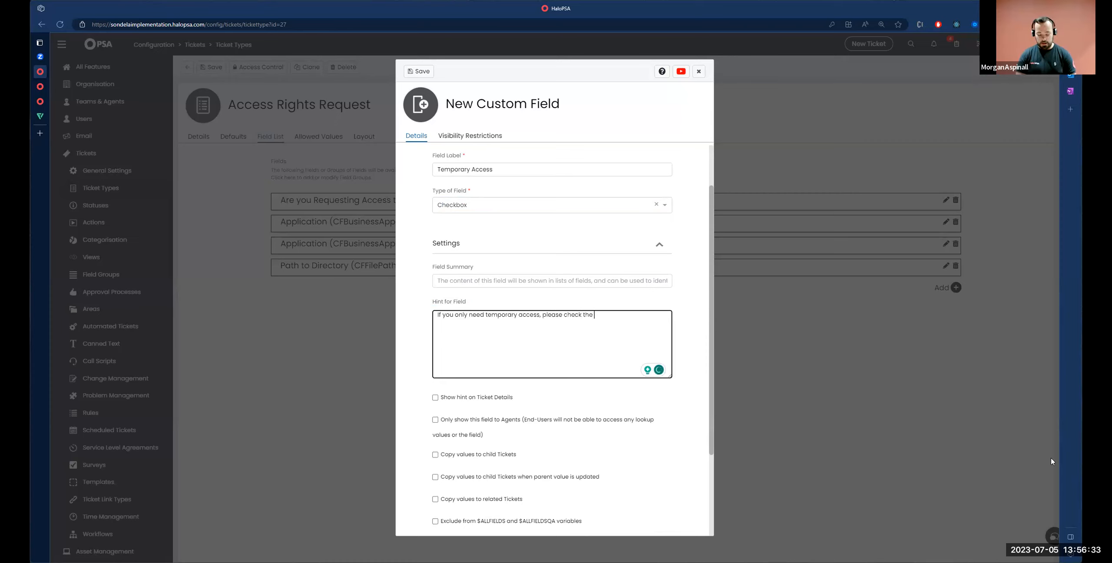
{"action": "type", "text": "above box."}
{"action": "left_click", "coordinate": [420, 72]}
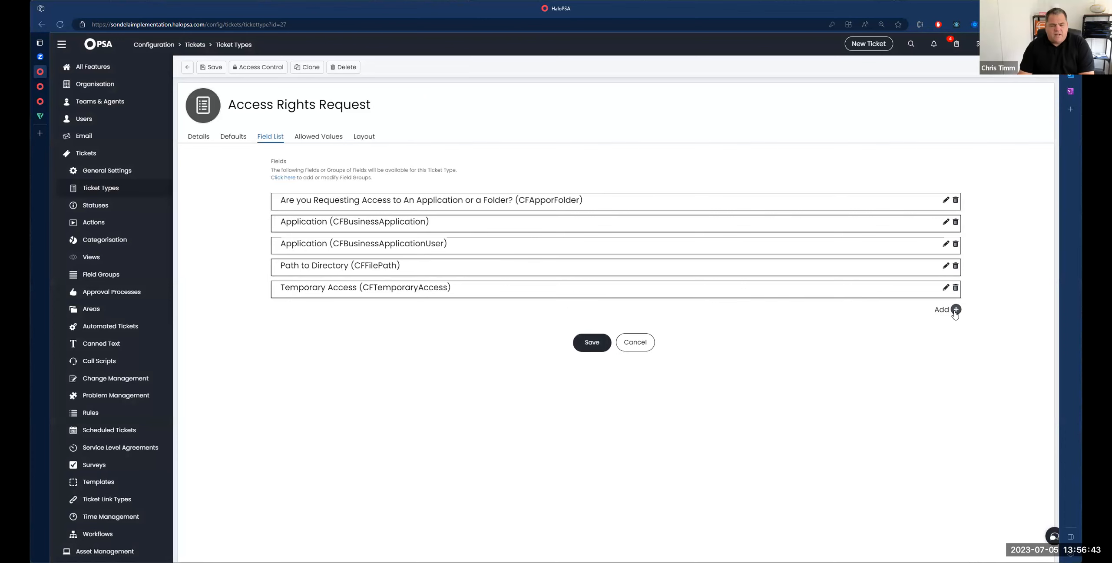
Start another custom field with the field name "AccessUntil" and the label "When do you need access until?"
{"action": "left_click", "coordinate": [956, 311]}
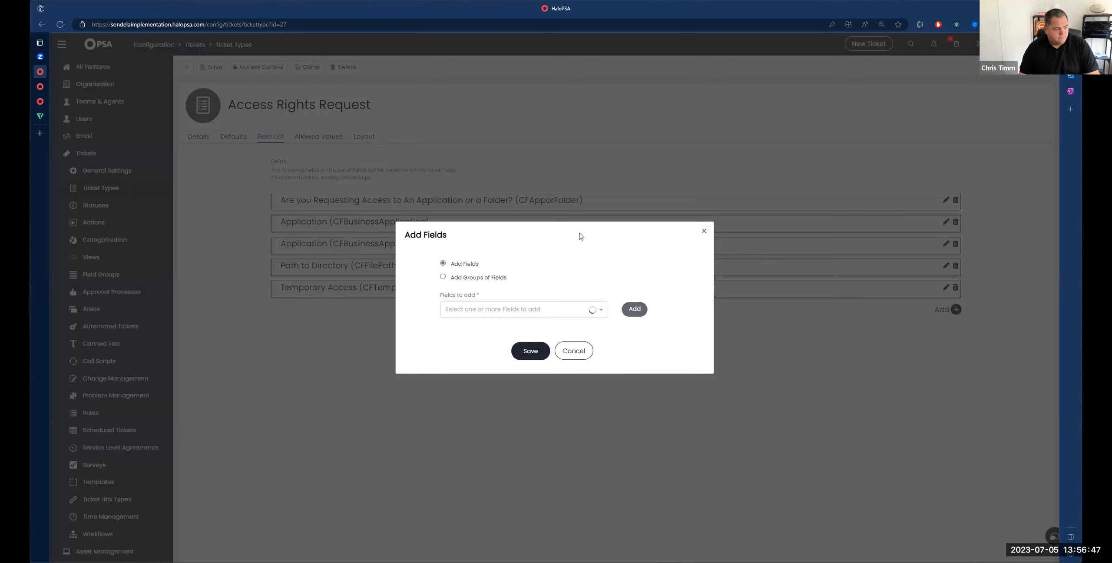
{"action": "type", "text": "A"}
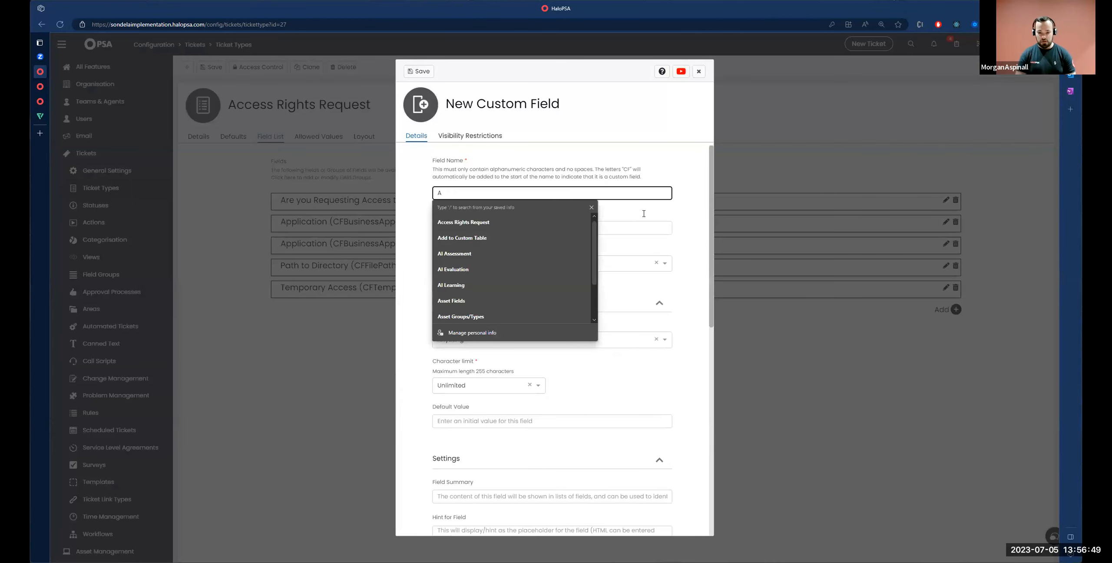
{"action": "type", "text": "ccessUntil"}
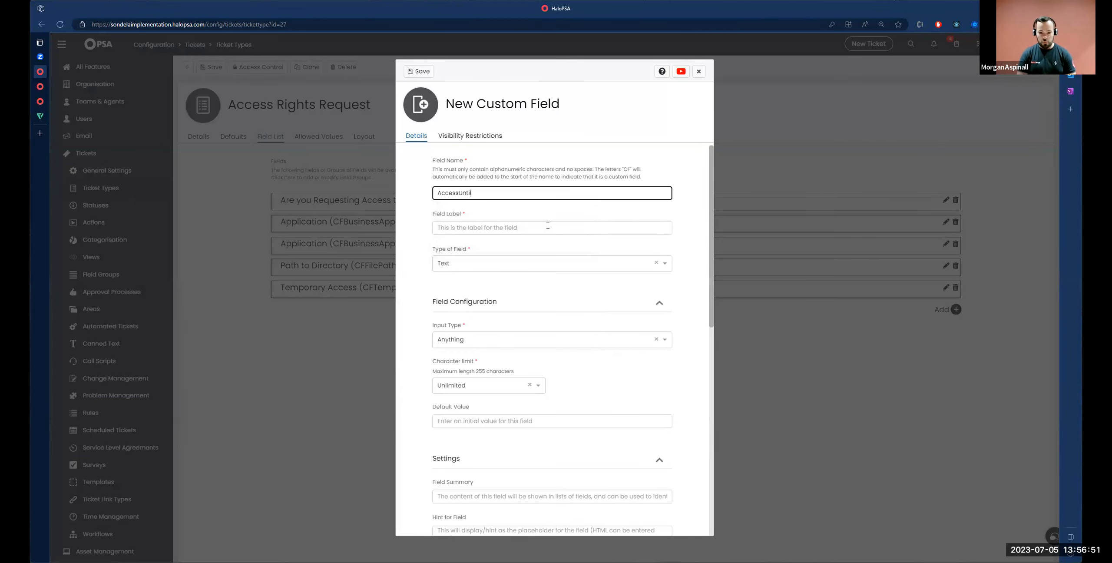
{"action": "left_click", "coordinate": [548, 225]}
{"action": "type", "text": "When do you "}
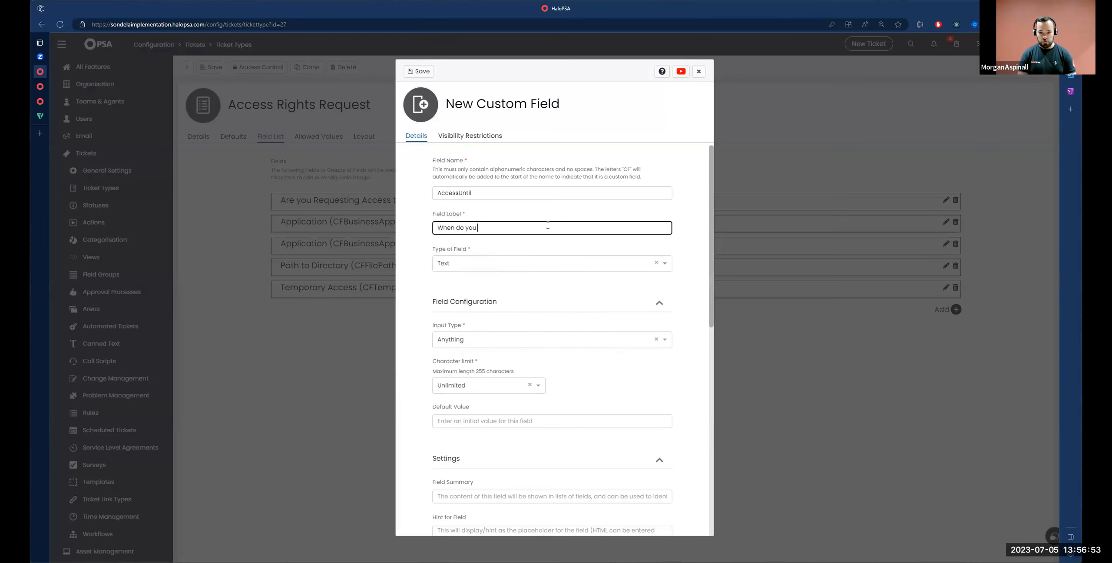
{"action": "type", "text": "need acc"}
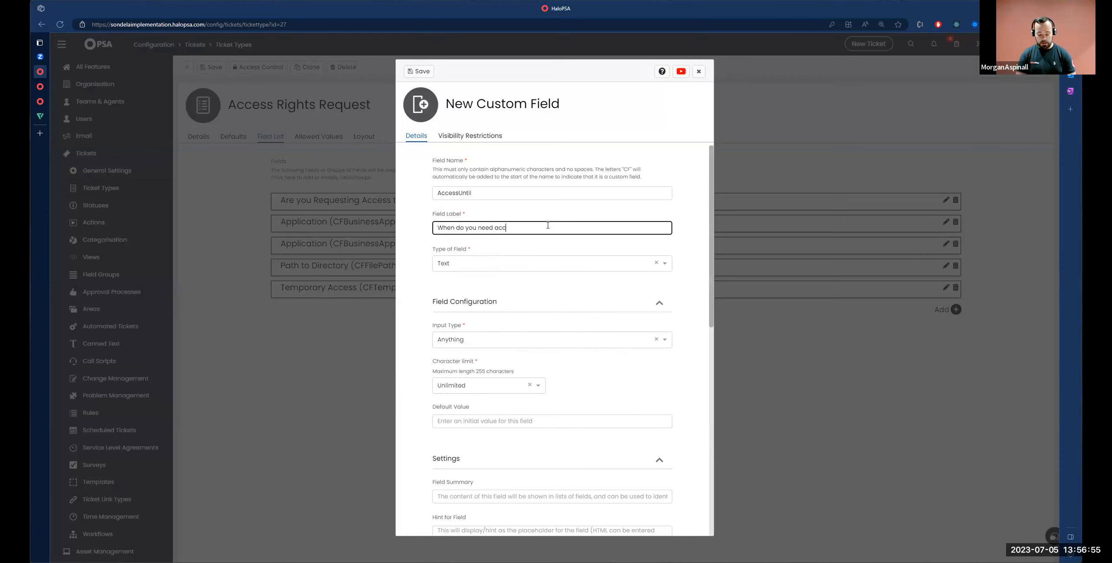
{"action": "type", "text": "ess until?"}
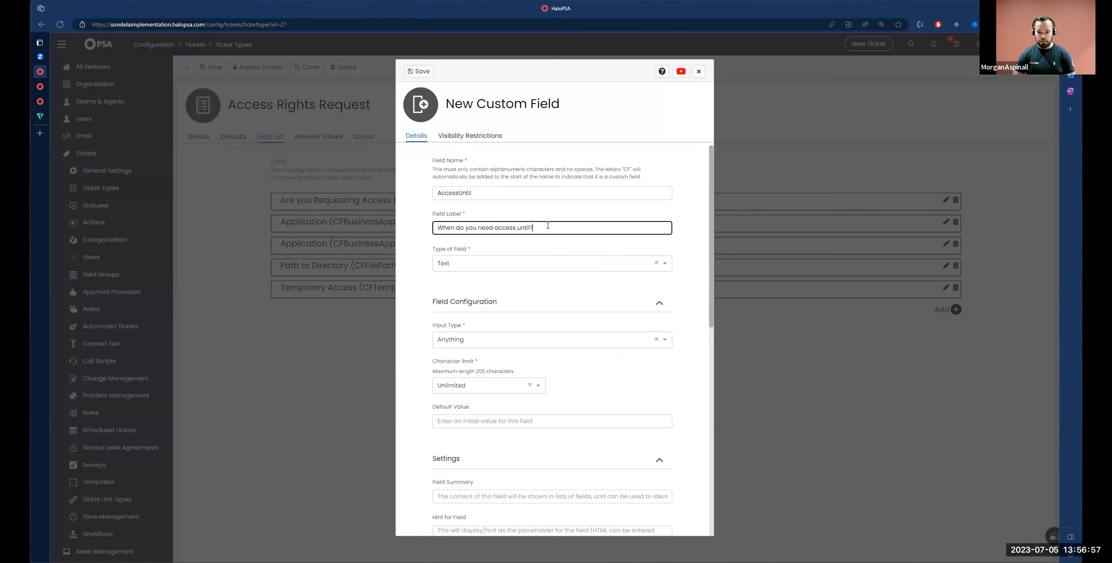
Set the AccessUntil field's type to Date and save it to the field list
{"action": "left_click", "coordinate": [455, 264]}
{"action": "scroll", "coordinate": [478, 300], "scroll_direction": "down", "scroll_amount": 2}
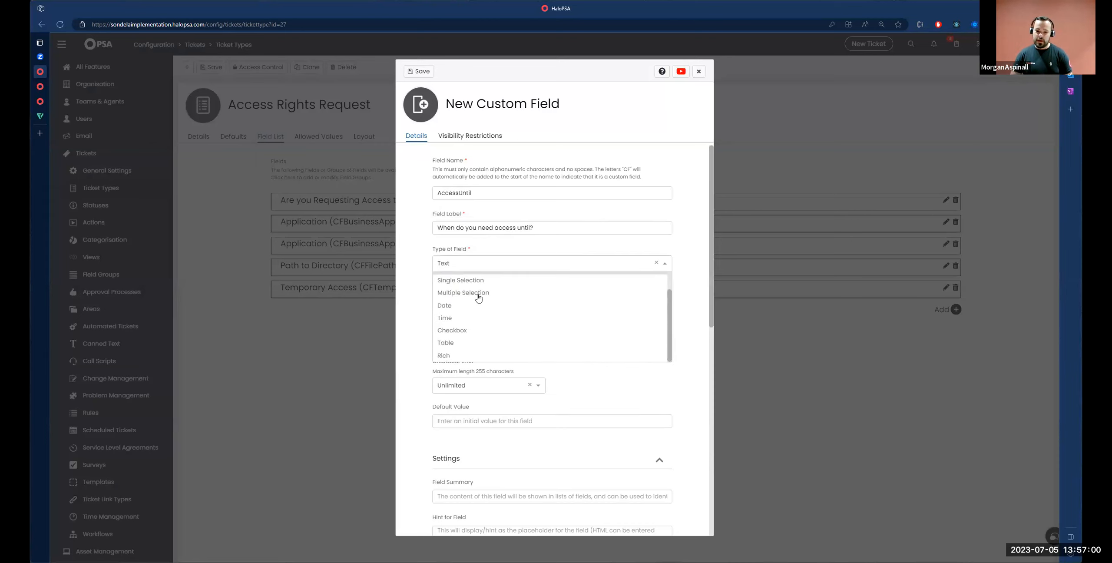
{"action": "left_click", "coordinate": [461, 307]}
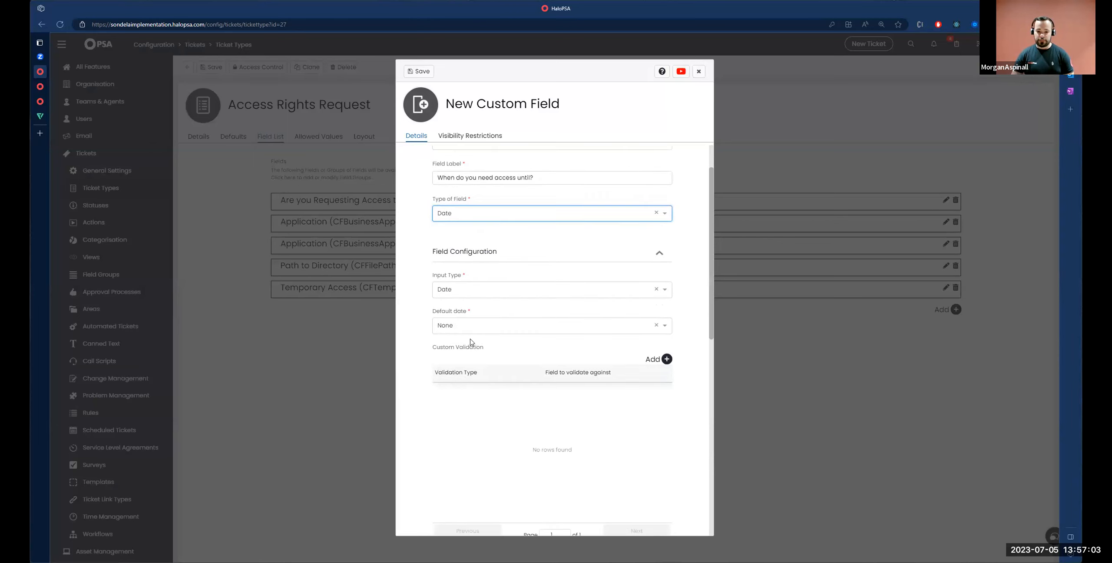
{"action": "scroll", "coordinate": [472, 343], "scroll_direction": "down", "scroll_amount": 8}
{"action": "scroll", "coordinate": [519, 317], "scroll_direction": "down", "scroll_amount": 2}
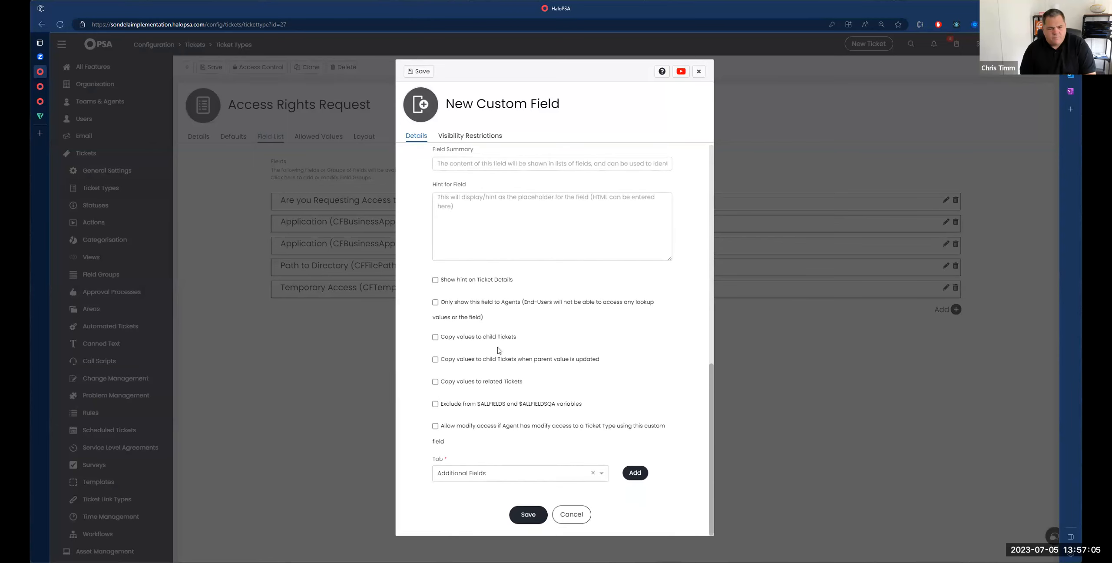
{"action": "left_click", "coordinate": [537, 514]}
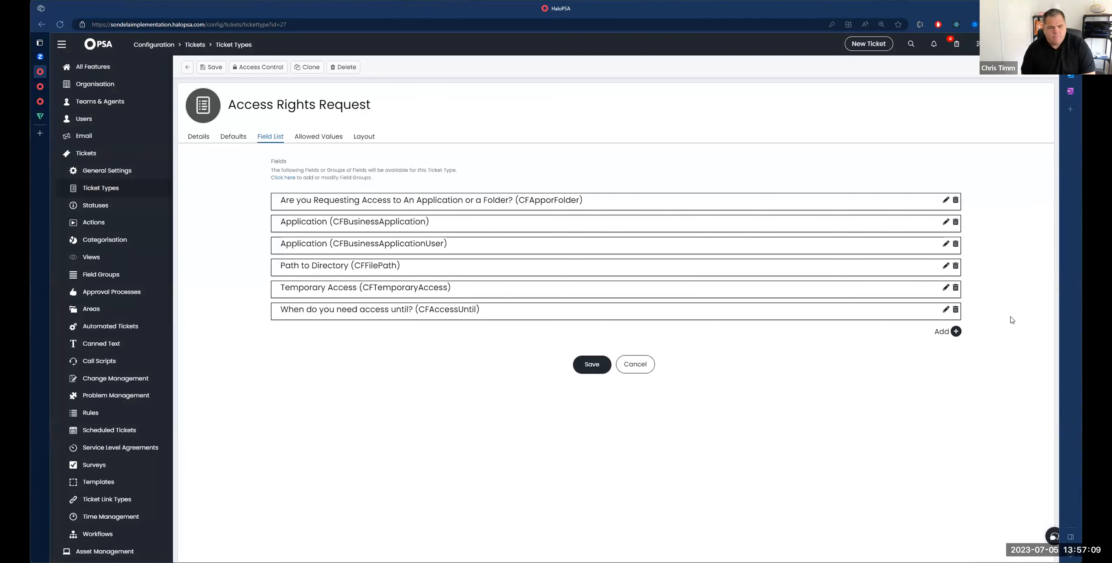
Add the existing fields Summary, Details and Justification (CFjustification) to the ticket type's field list
{"action": "left_click", "coordinate": [956, 331]}
{"action": "left_click", "coordinate": [527, 304]}
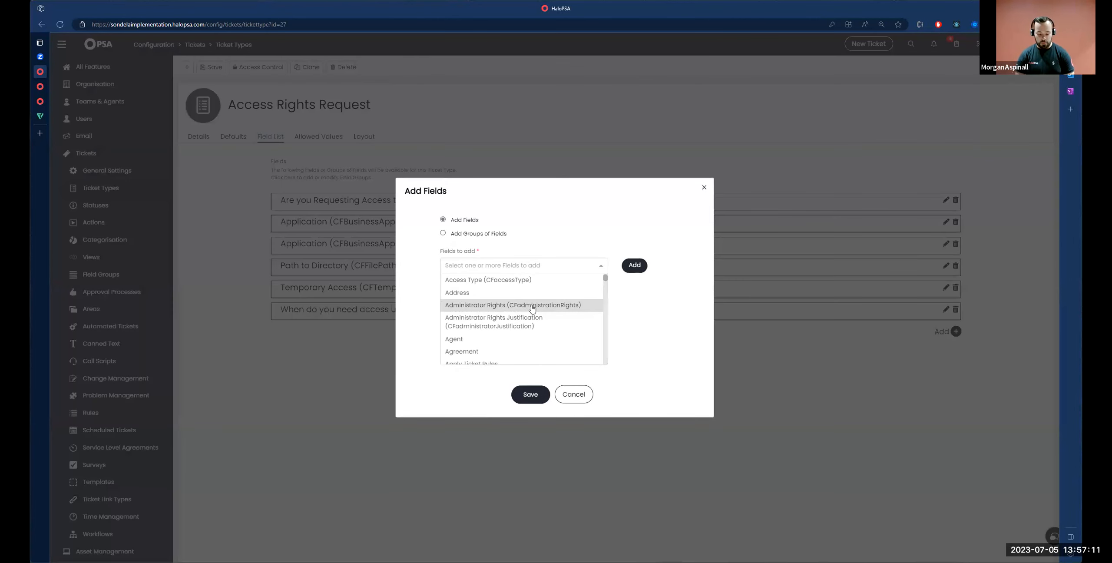
{"action": "type", "text": "summary"}
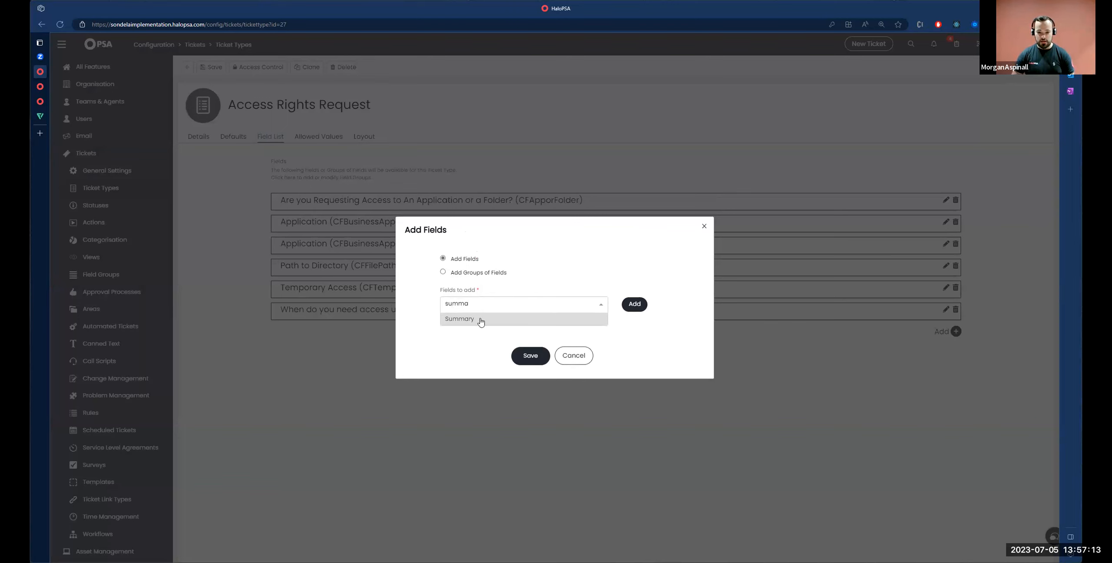
{"action": "left_click", "coordinate": [479, 319]}
{"action": "type", "text": "detail"}
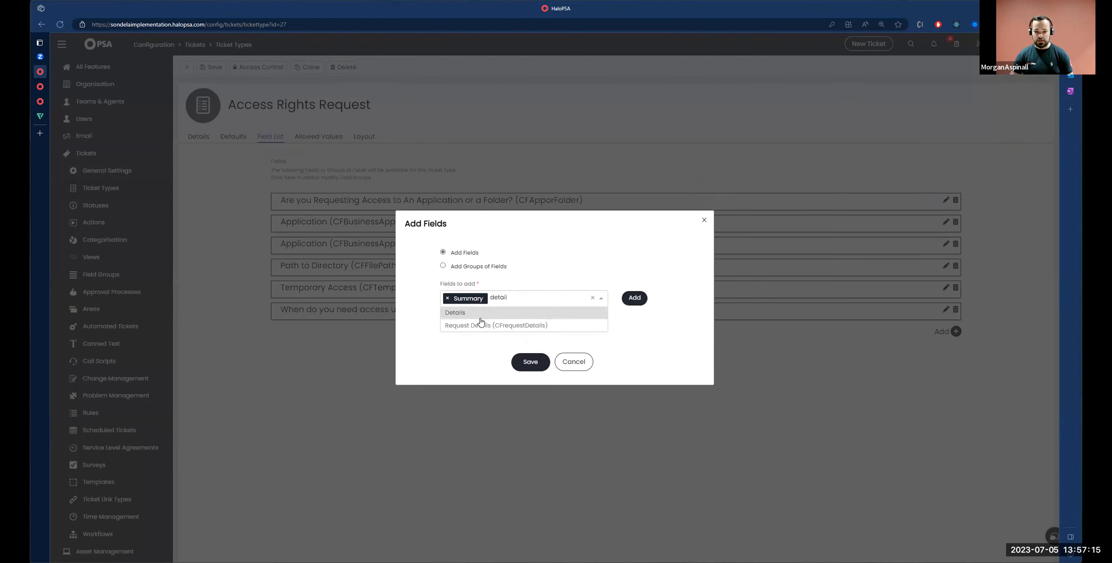
{"action": "left_click", "coordinate": [481, 315]}
{"action": "type", "text": "jus"}
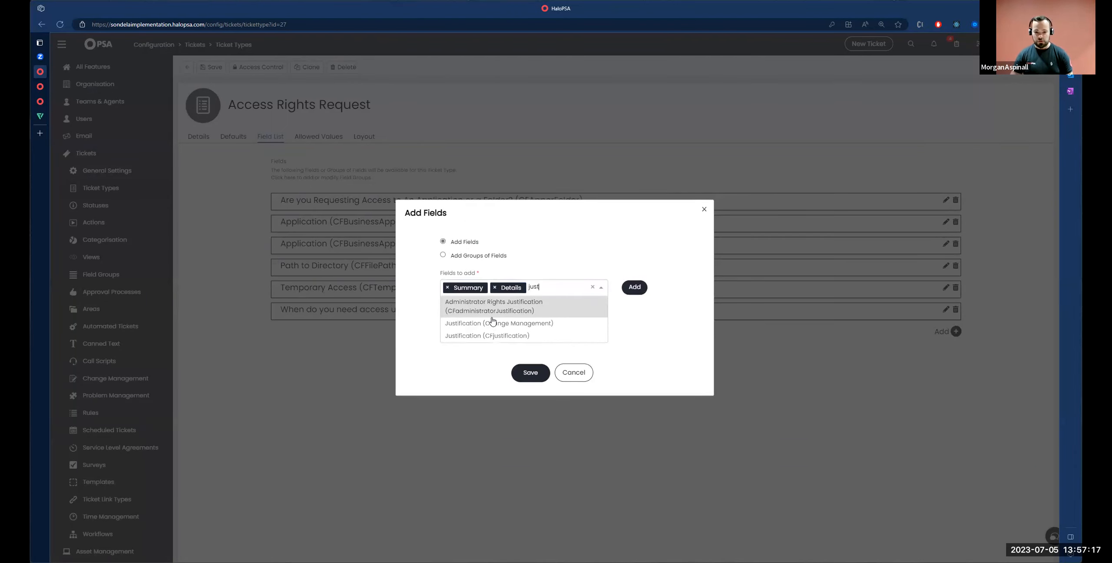
{"action": "type", "text": "t"}
{"action": "left_click", "coordinate": [488, 336]}
{"action": "left_click", "coordinate": [527, 368]}
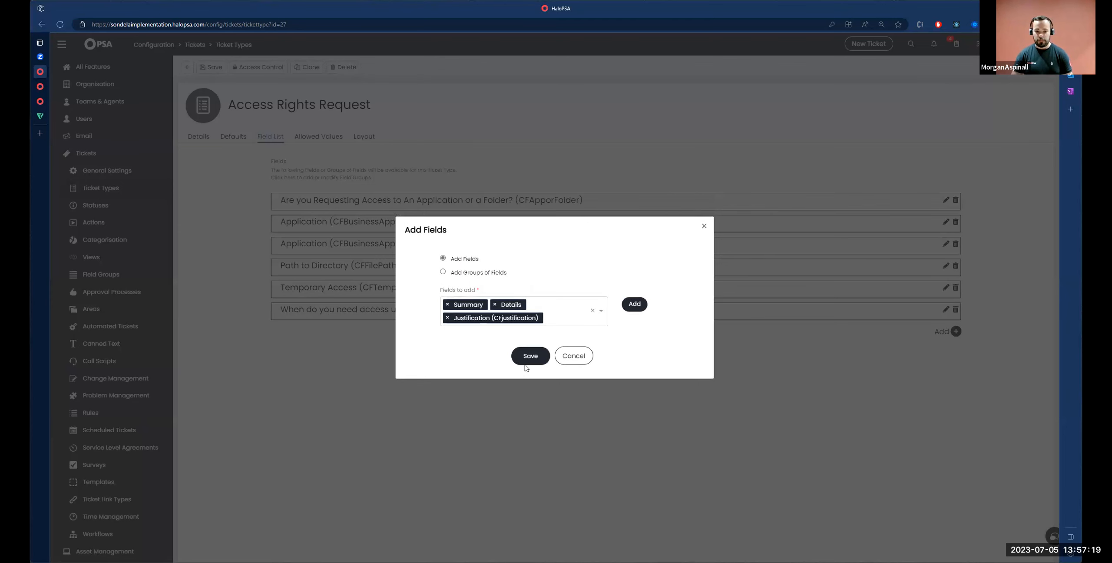
{"action": "left_click", "coordinate": [528, 362]}
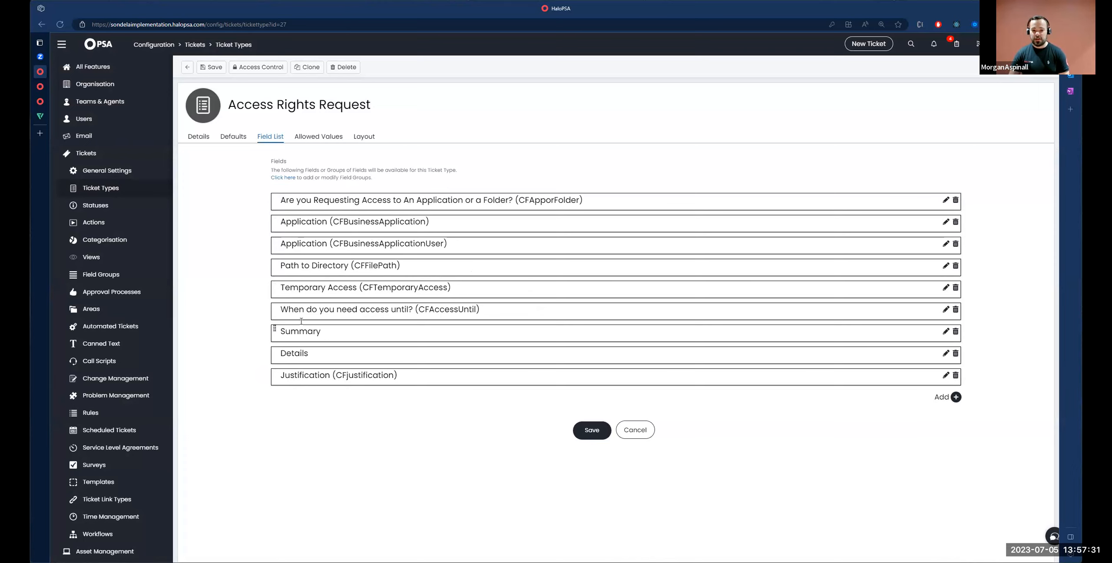
Move the Summary field to the first position in the field list
{"action": "left_click_drag", "start_coordinate": [274, 329], "coordinate": [274, 201]}
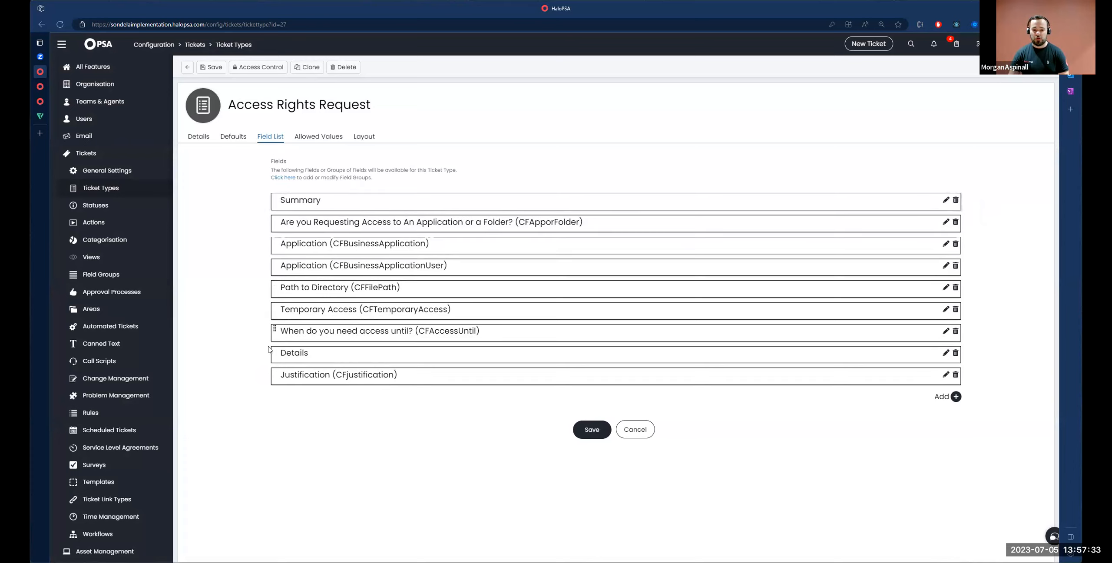
Move the Details field to the second position in the field list and save the ticket type
{"action": "left_click_drag", "start_coordinate": [273, 350], "coordinate": [285, 249]}
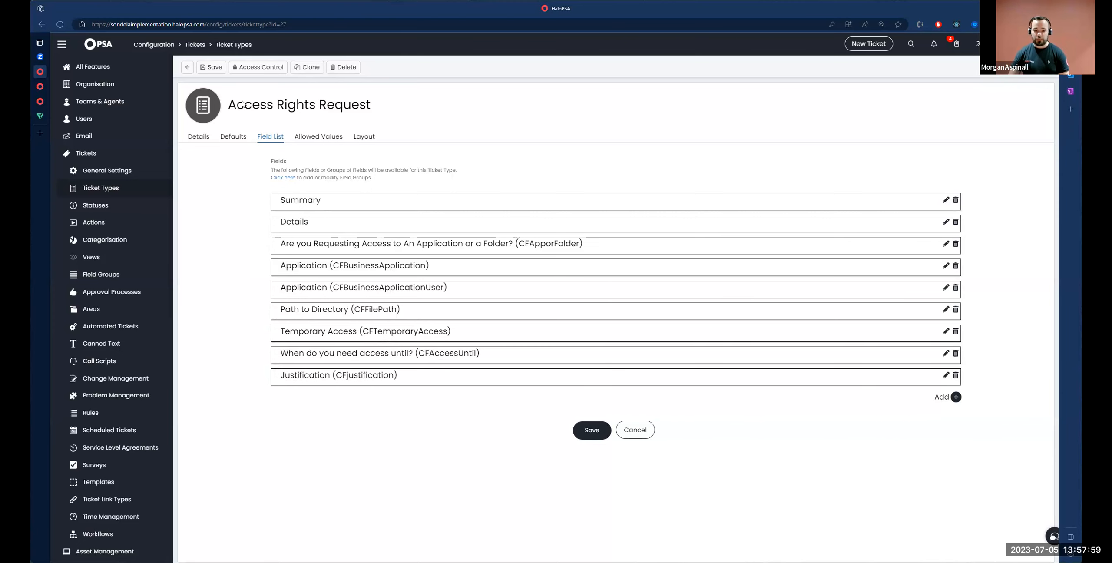
{"action": "left_click", "coordinate": [211, 66]}
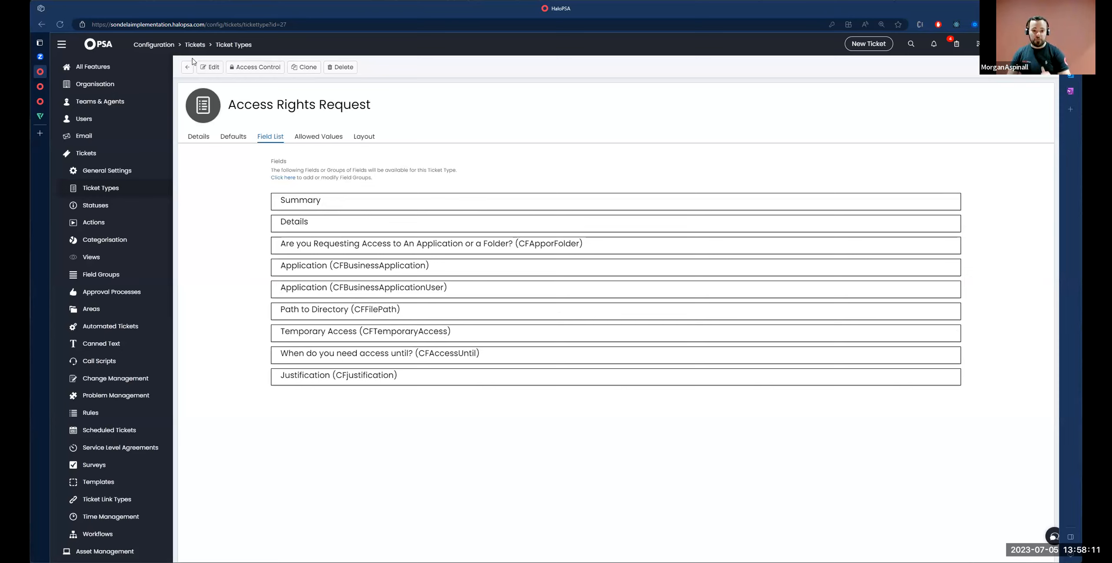
Set the CFBusinessApplication field to Not Visible on the end-user new ticket and ticket details screens, and save it
{"action": "left_click", "coordinate": [210, 67]}
{"action": "left_click_drag", "start_coordinate": [317, 266], "coordinate": [444, 272]}
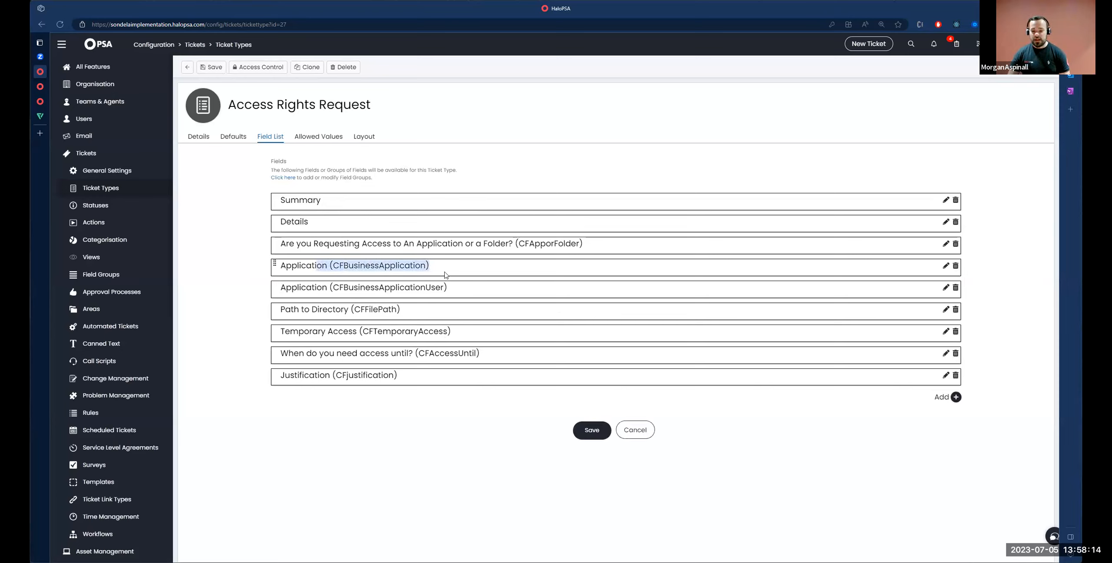
{"action": "left_click", "coordinate": [944, 269]}
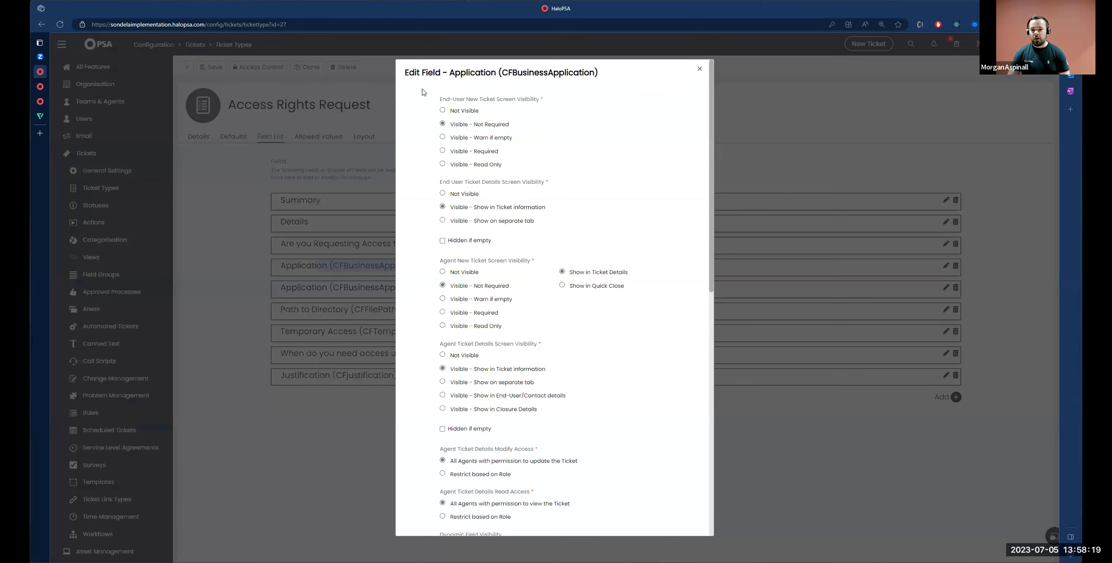
{"action": "left_click_drag", "start_coordinate": [440, 101], "coordinate": [542, 101]}
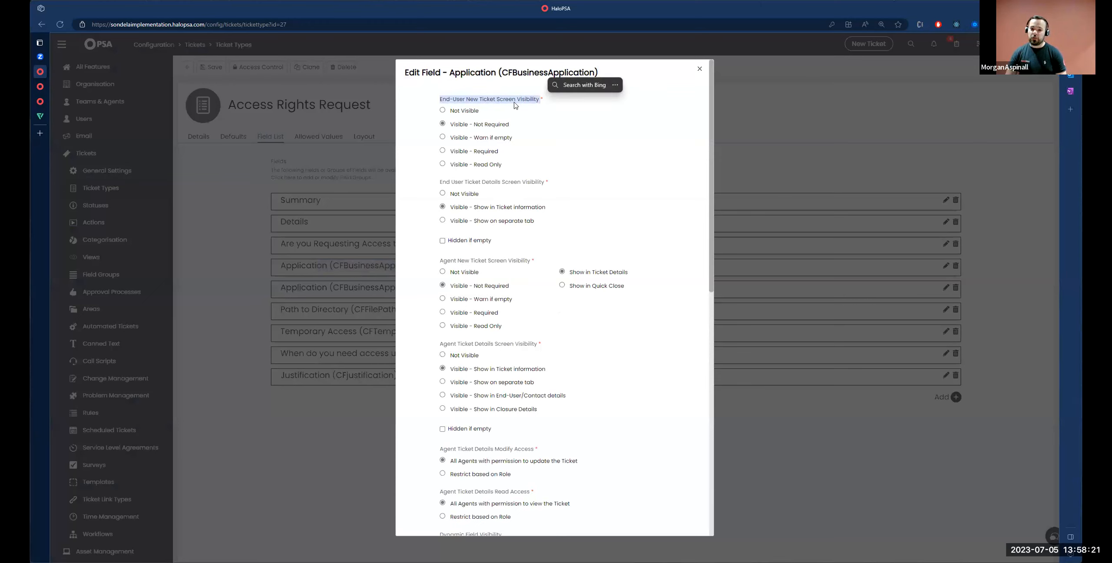
{"action": "left_click", "coordinate": [464, 114]}
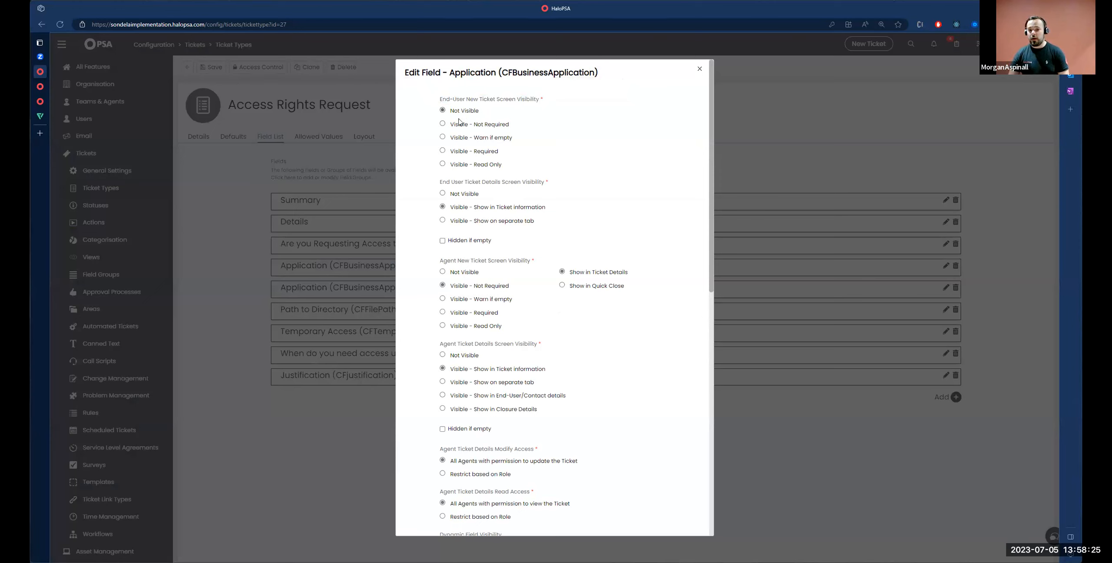
{"action": "left_click_drag", "start_coordinate": [440, 183], "coordinate": [561, 187]}
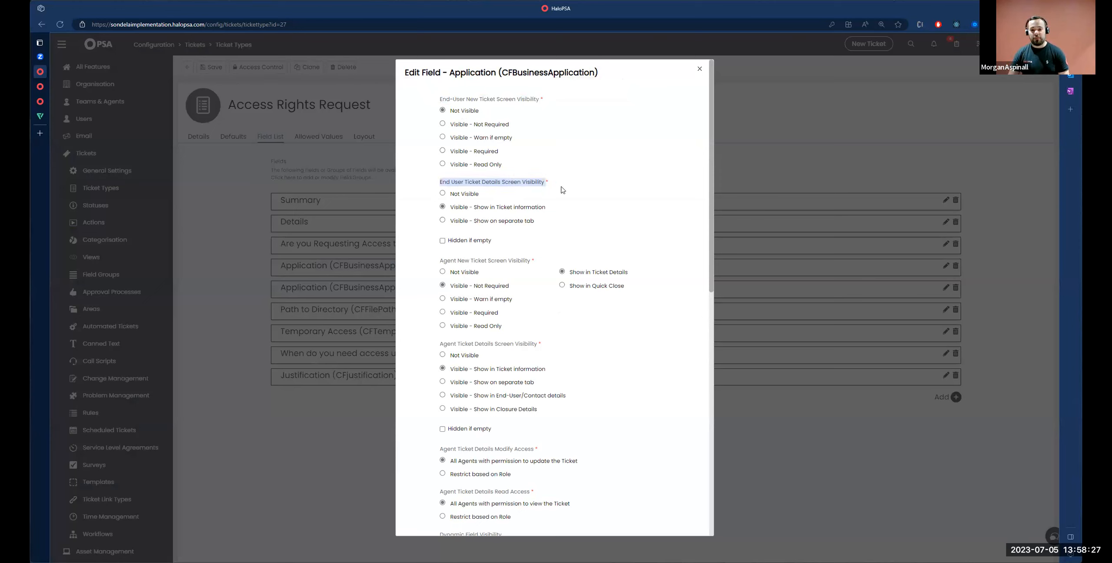
{"action": "left_click", "coordinate": [444, 194]}
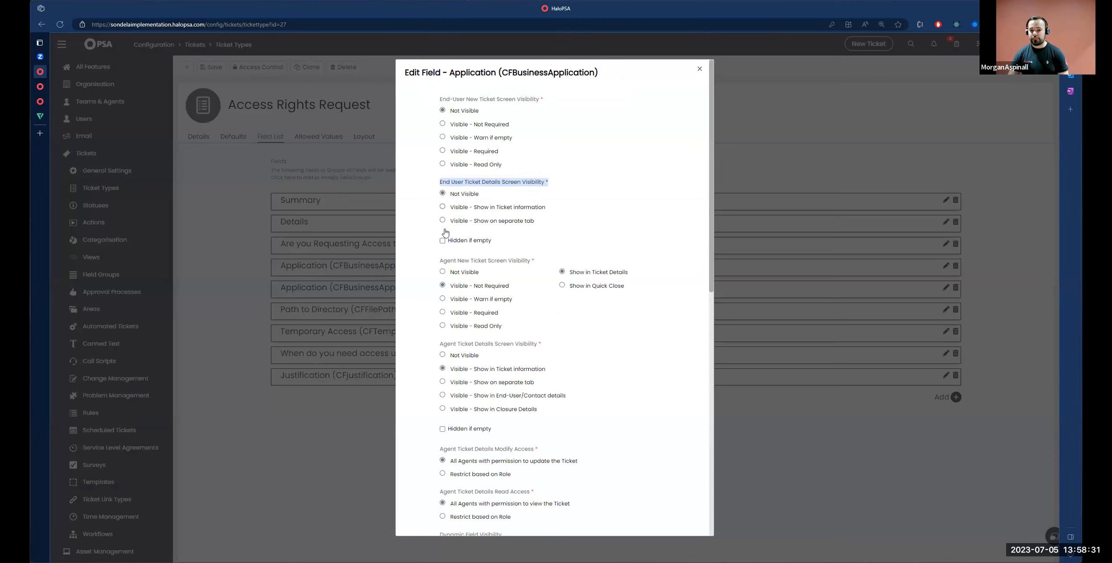
{"action": "left_click_drag", "start_coordinate": [441, 260], "coordinate": [535, 262]}
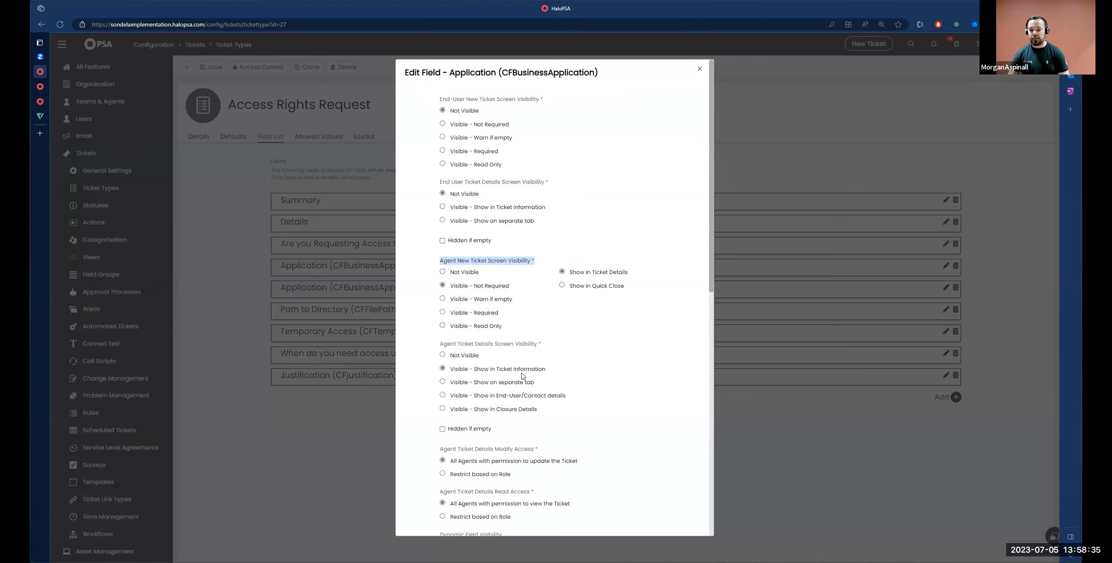
{"action": "scroll", "coordinate": [533, 488], "scroll_direction": "down", "scroll_amount": 10}
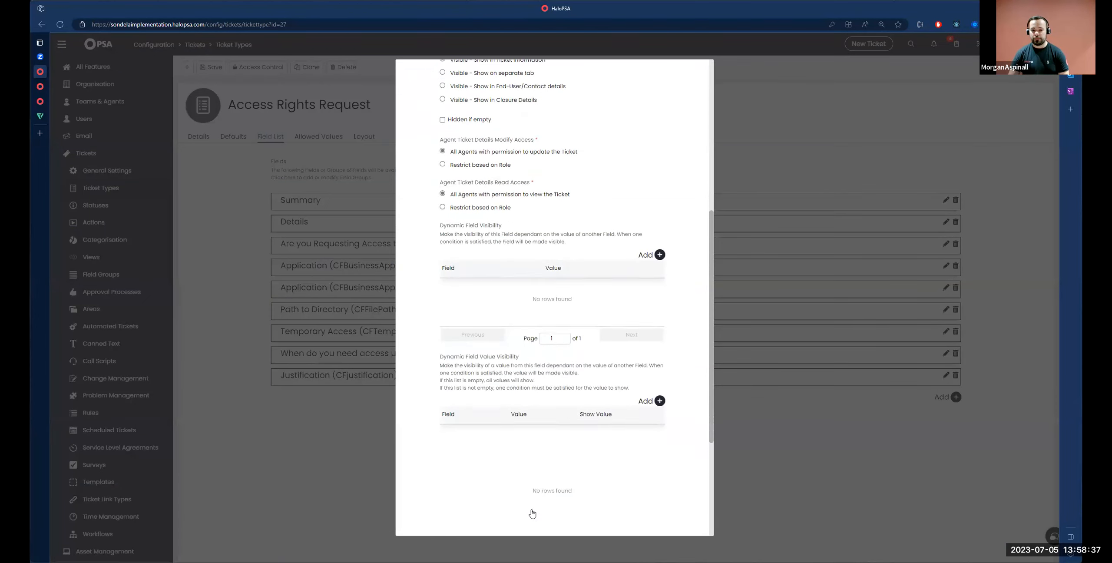
{"action": "scroll", "coordinate": [533, 513], "scroll_direction": "down", "scroll_amount": 2}
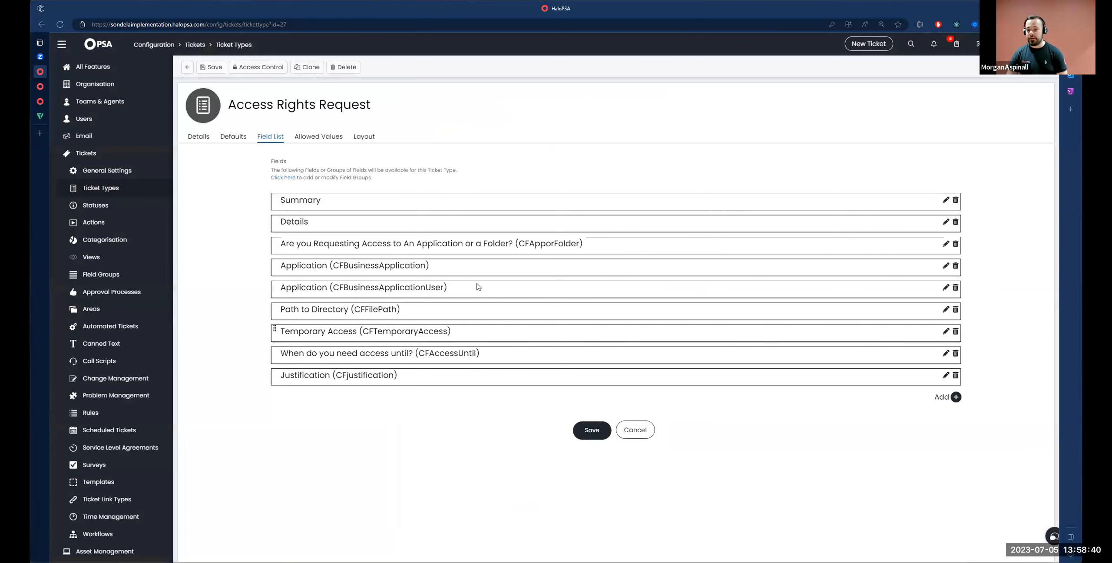
Set the CFBusinessApplicationUser field to Not Visible on the agent new ticket screen, keep Show in Ticket Information for agent ticket details, and save it
{"action": "left_click_drag", "start_coordinate": [306, 289], "coordinate": [460, 291]}
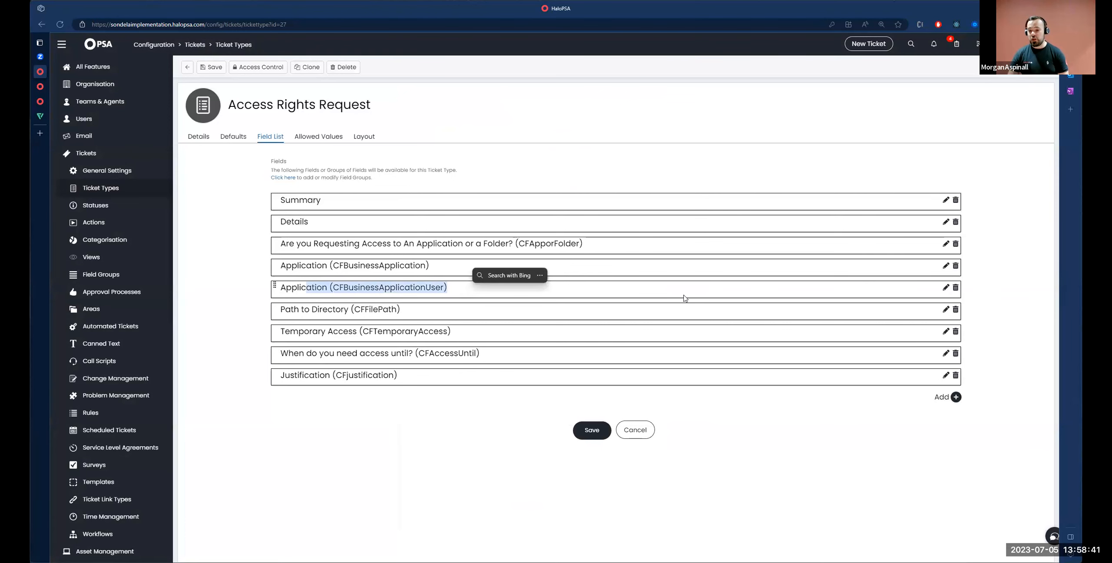
{"action": "left_click", "coordinate": [946, 288]}
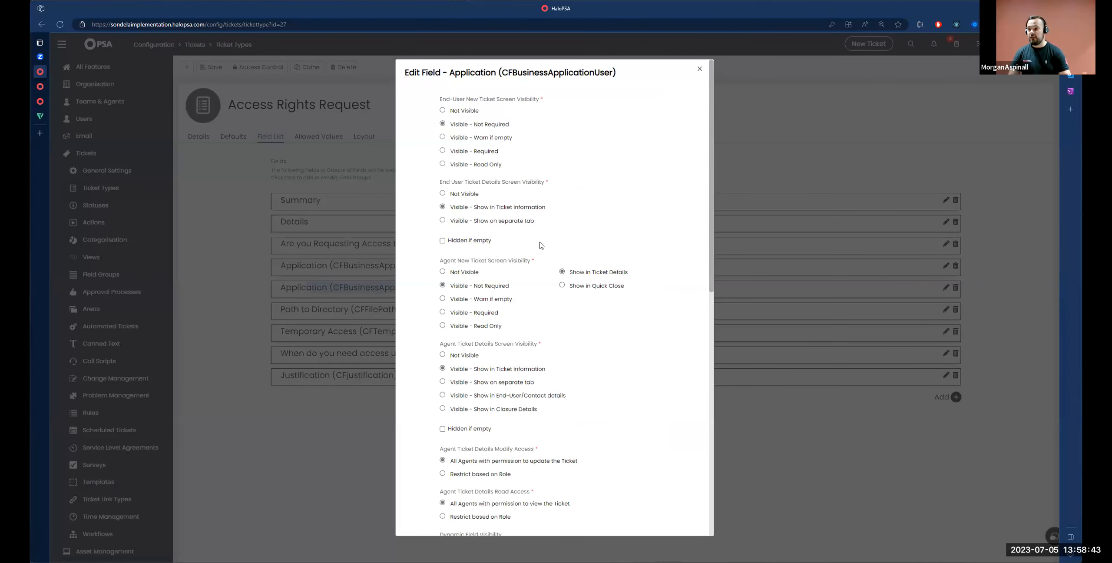
{"action": "left_click", "coordinate": [443, 272]}
{"action": "left_click", "coordinate": [443, 355]}
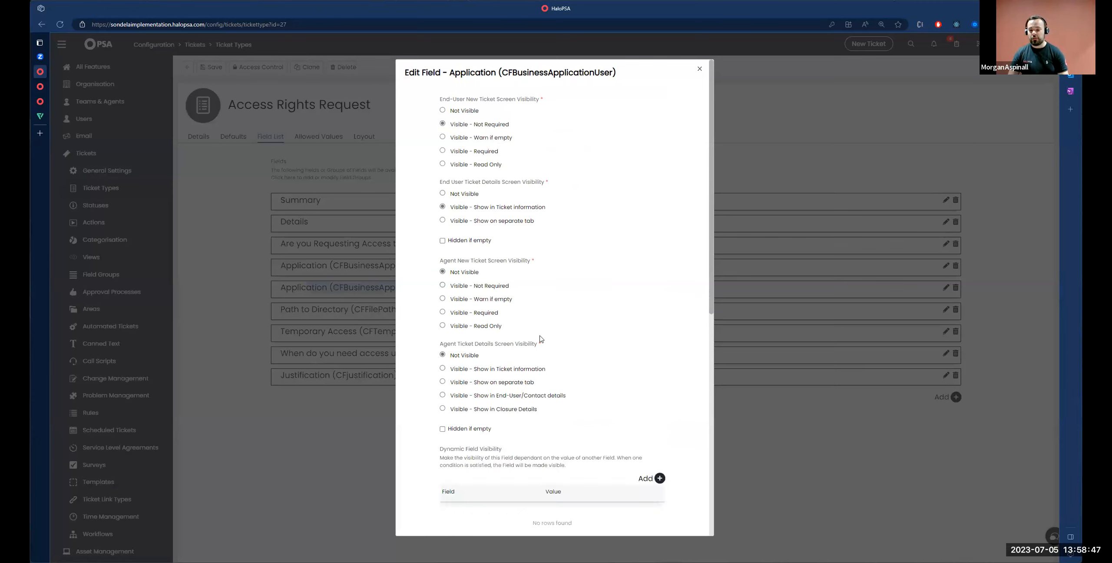
{"action": "scroll", "coordinate": [541, 339], "scroll_direction": "down", "scroll_amount": 8}
{"action": "scroll", "coordinate": [528, 360], "scroll_direction": "up", "scroll_amount": 7}
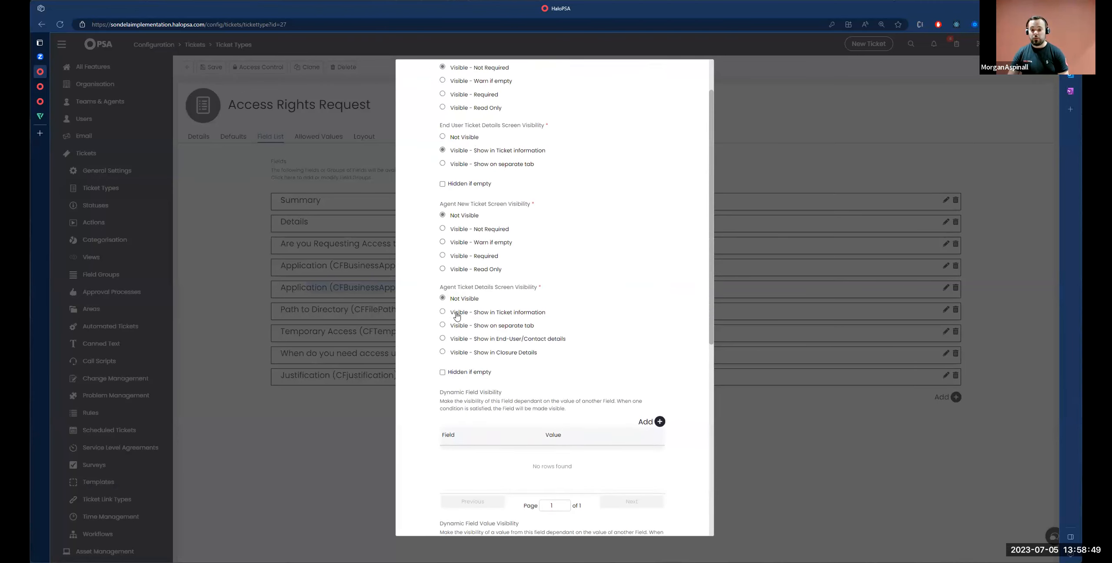
{"action": "left_click", "coordinate": [443, 313]}
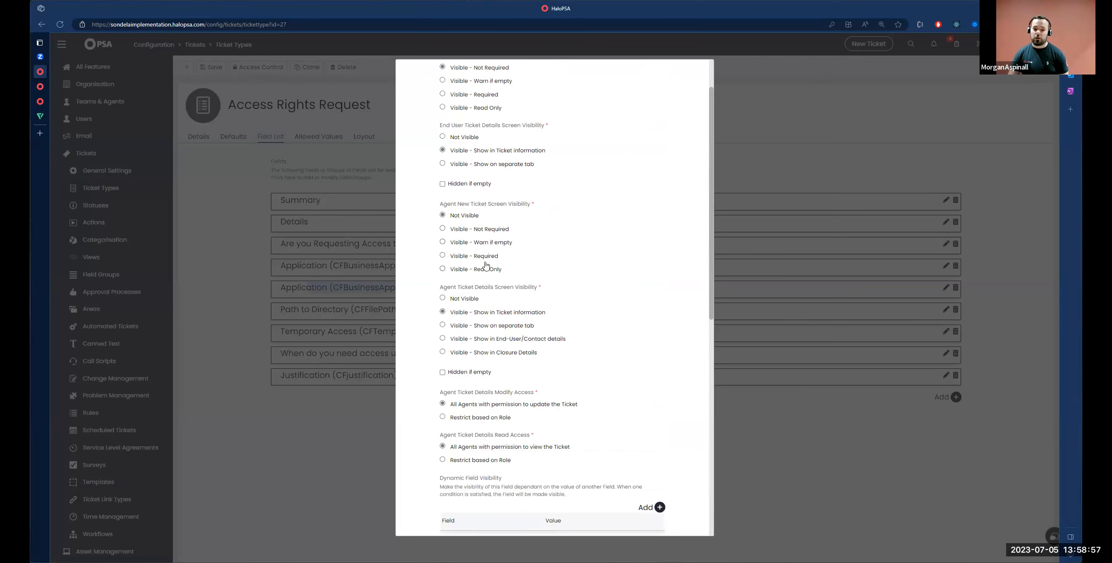
{"action": "scroll", "coordinate": [478, 278], "scroll_direction": "down", "scroll_amount": 10}
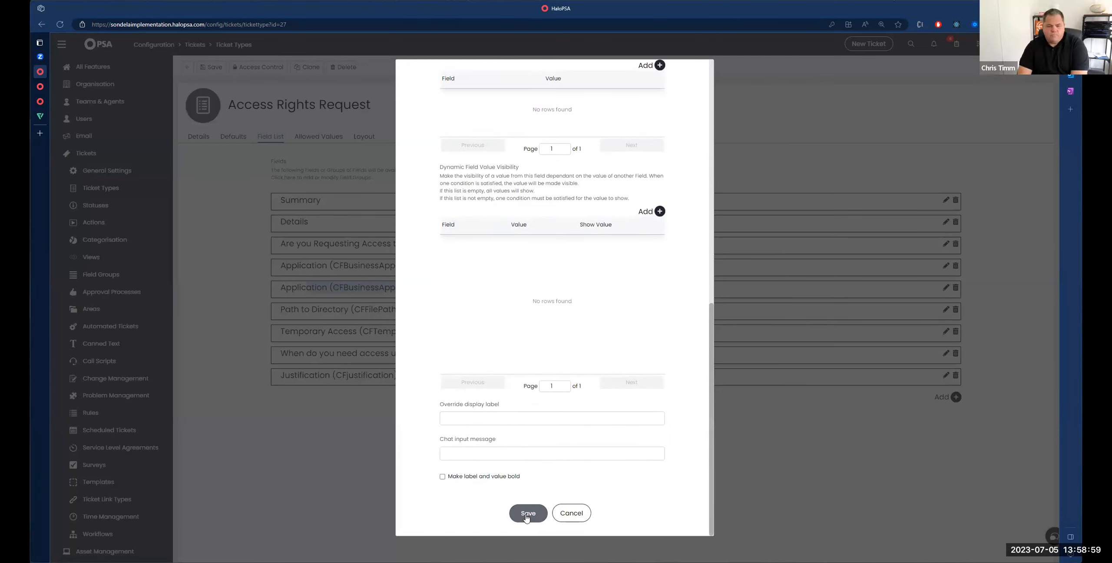
{"action": "left_click", "coordinate": [527, 514]}
Open the Application (CFBusinessApplication) field's settings and review its Dynamic Field Visibility section
{"action": "left_click_drag", "start_coordinate": [307, 266], "coordinate": [298, 287]}
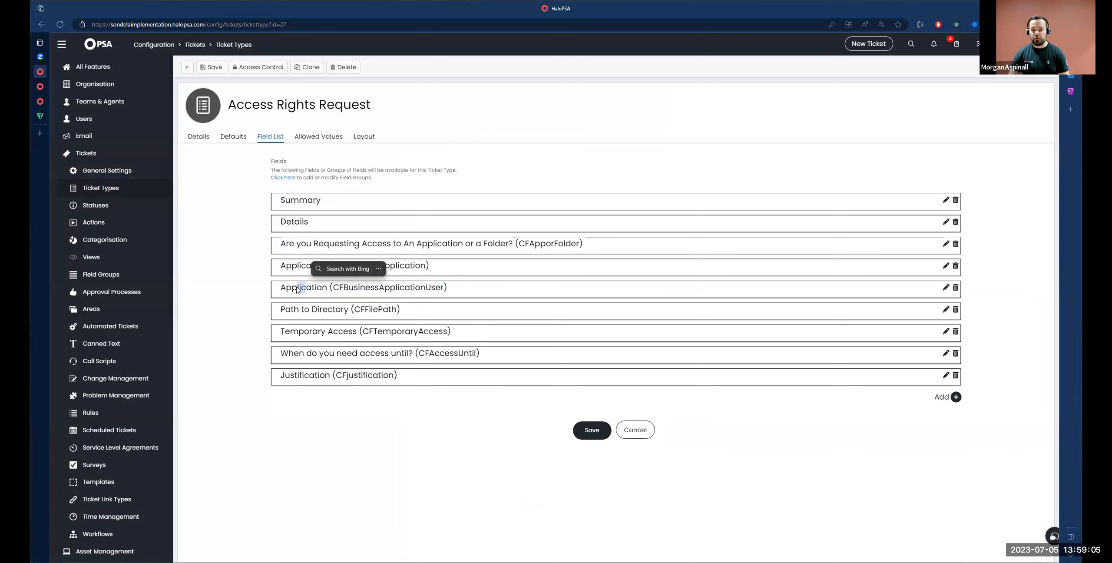
{"action": "left_click_drag", "start_coordinate": [313, 245], "coordinate": [483, 244]}
{"action": "left_click", "coordinate": [341, 272]}
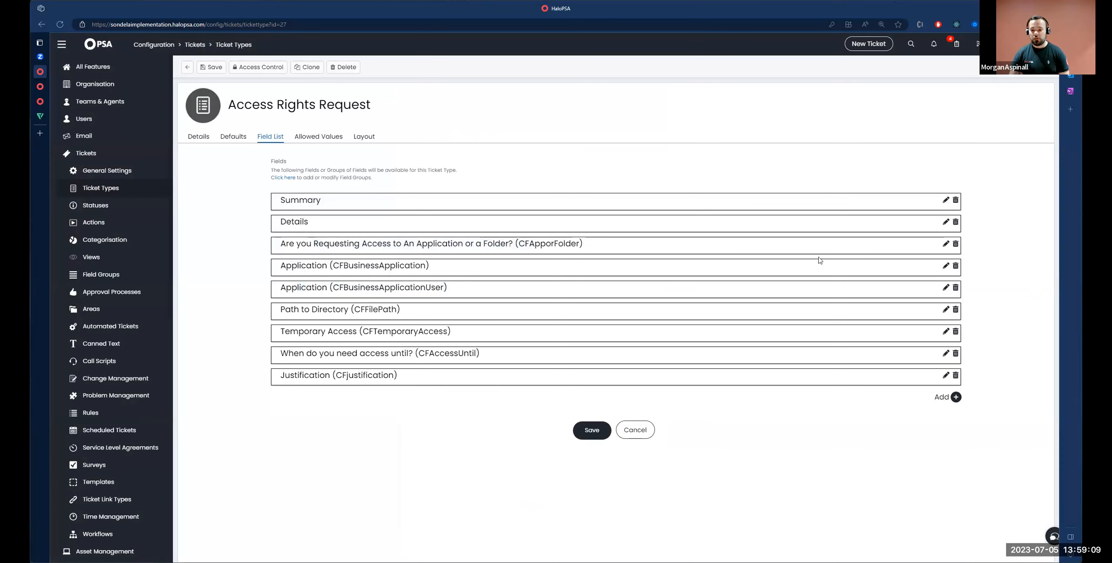
{"action": "left_click", "coordinate": [946, 266]}
{"action": "scroll", "coordinate": [477, 188], "scroll_direction": "down", "scroll_amount": 10}
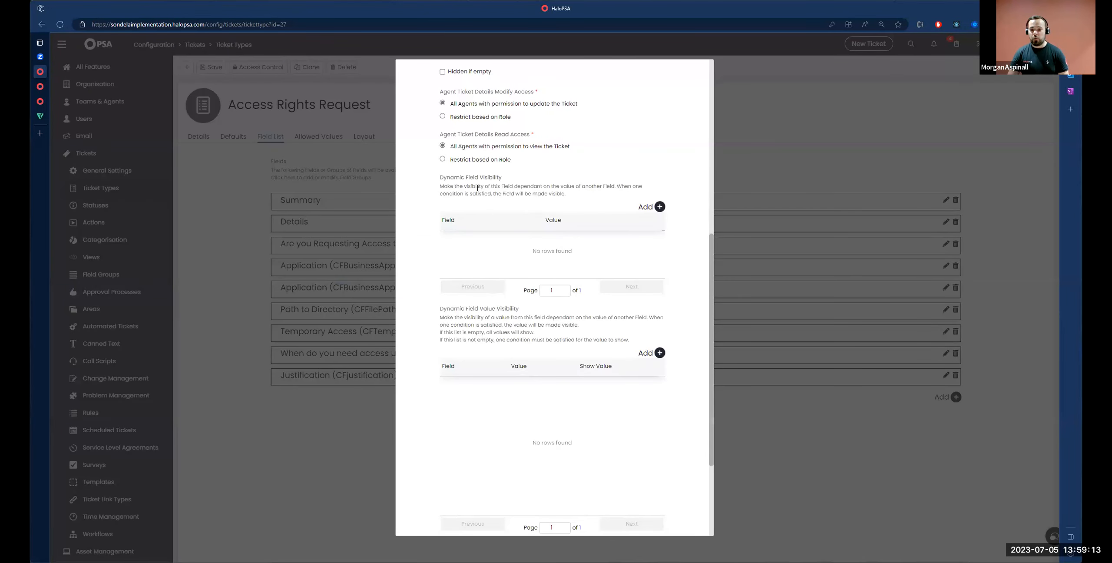
{"action": "left_click_drag", "start_coordinate": [438, 178], "coordinate": [562, 202]}
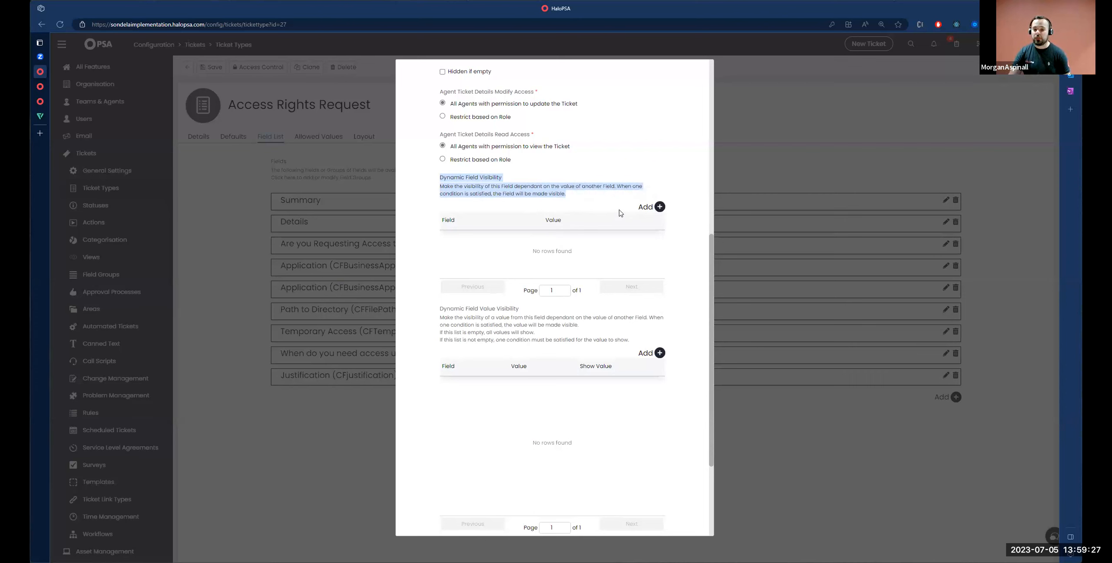
{"action": "scroll", "coordinate": [626, 202], "scroll_direction": "up", "scroll_amount": 8}
{"action": "double_click", "coordinate": [472, 72]}
{"action": "scroll", "coordinate": [565, 183], "scroll_direction": "down", "scroll_amount": 6}
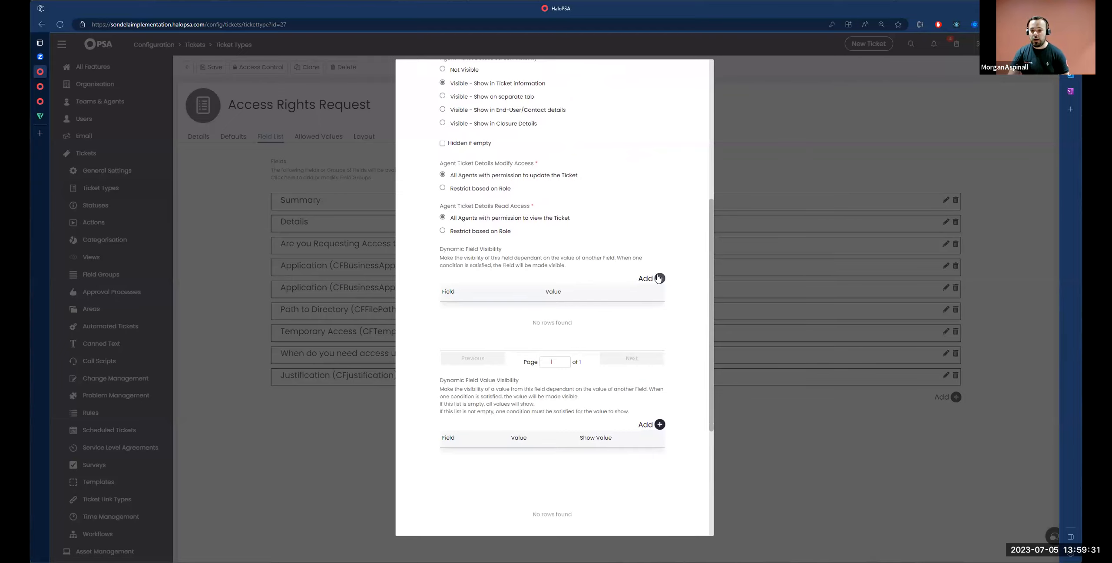
Add a dynamic visibility condition showing the CFBusinessApplication field when CFApporFolder equals Application, and save the field
{"action": "left_click", "coordinate": [657, 278]}
{"action": "left_click", "coordinate": [506, 295]}
{"action": "type", "text": "app"}
{"action": "left_click", "coordinate": [585, 315]}
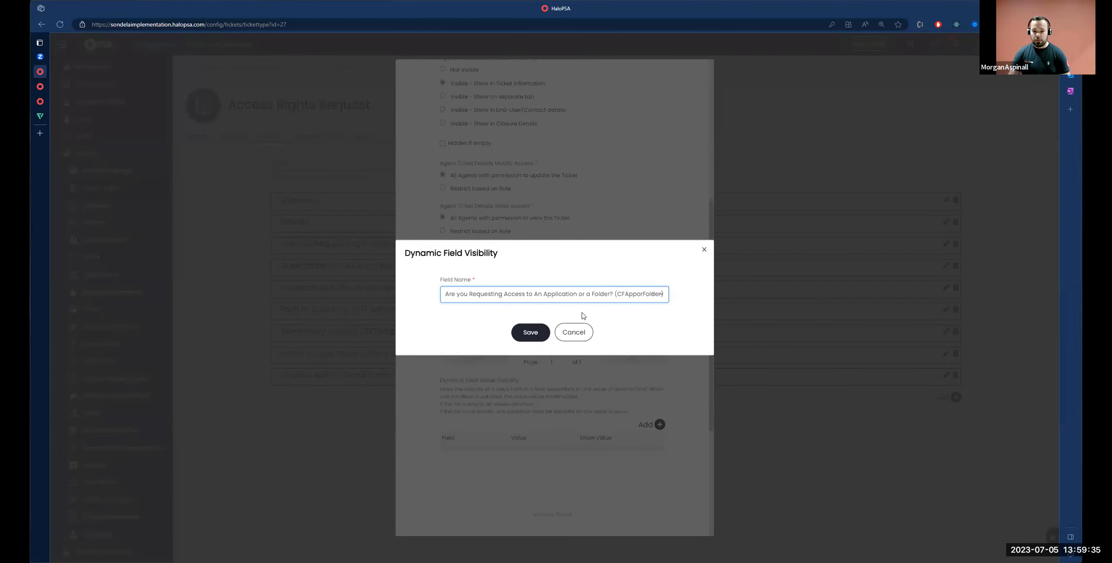
{"action": "left_click", "coordinate": [517, 332]}
{"action": "left_click", "coordinate": [517, 317]}
{"action": "left_click", "coordinate": [514, 321]}
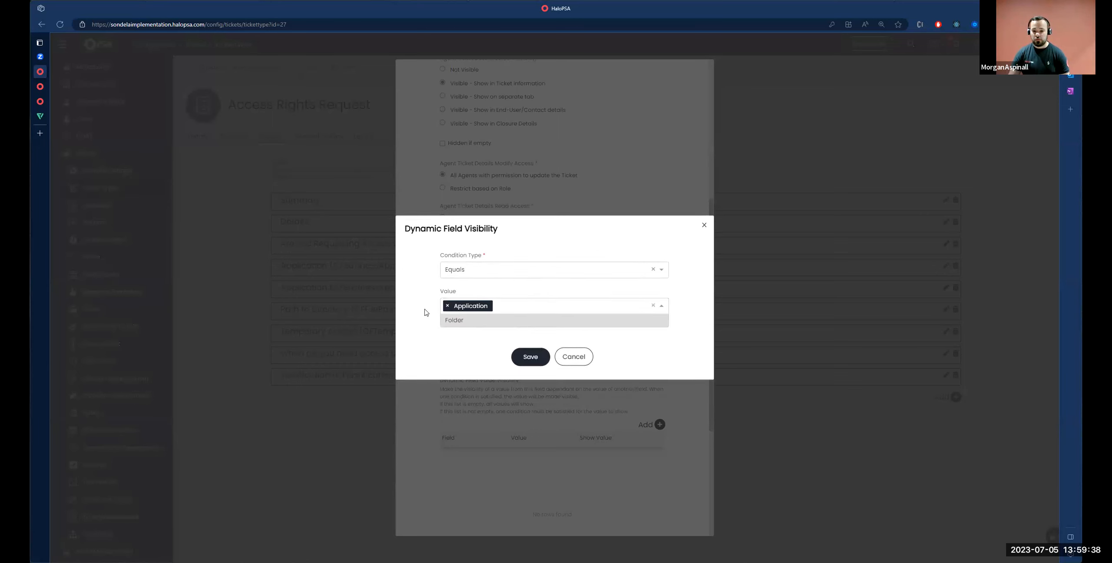
{"action": "left_click", "coordinate": [528, 357]}
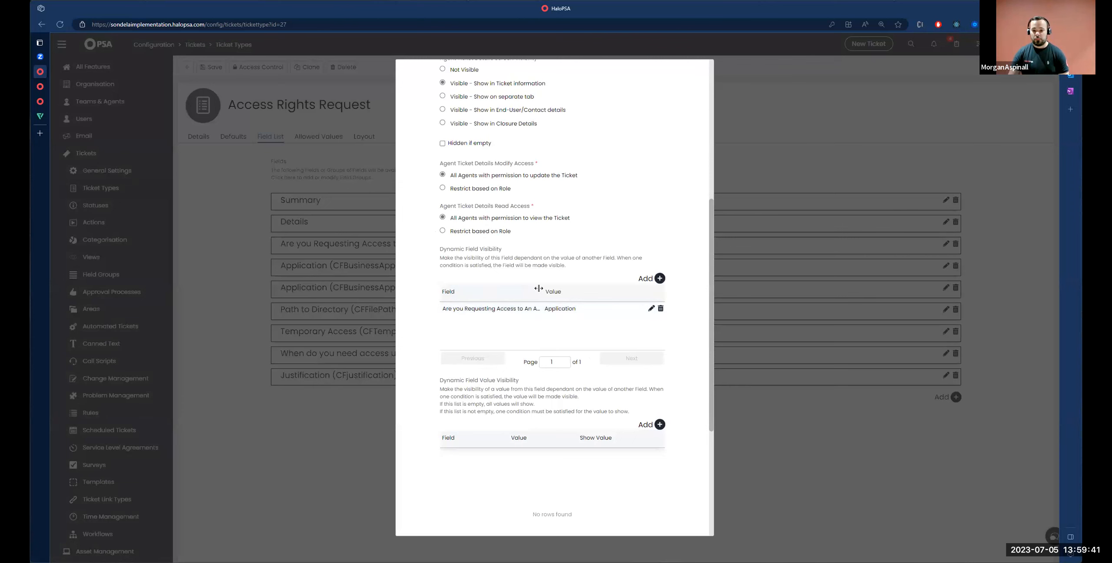
{"action": "left_click_drag", "start_coordinate": [538, 289], "coordinate": [568, 290]}
{"action": "scroll", "coordinate": [500, 306], "scroll_direction": "down", "scroll_amount": 5}
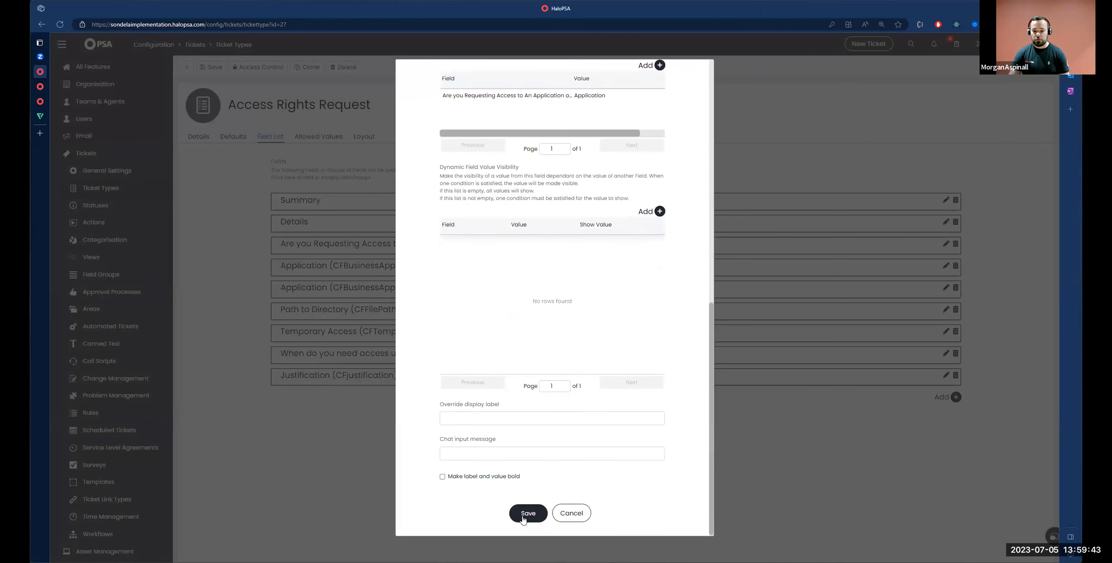
{"action": "left_click", "coordinate": [527, 512]}
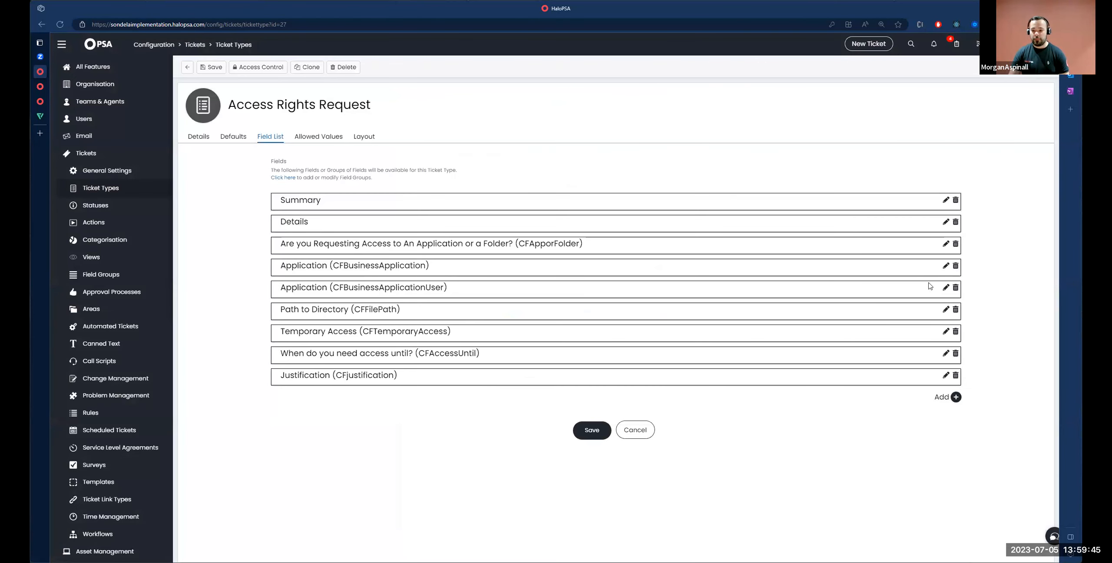
Give the CFBusinessApplicationUser field a dynamic visibility condition where CFApporFolder equals Application, and save the field
{"action": "left_click", "coordinate": [946, 288]}
{"action": "scroll", "coordinate": [534, 300], "scroll_direction": "down", "scroll_amount": 8}
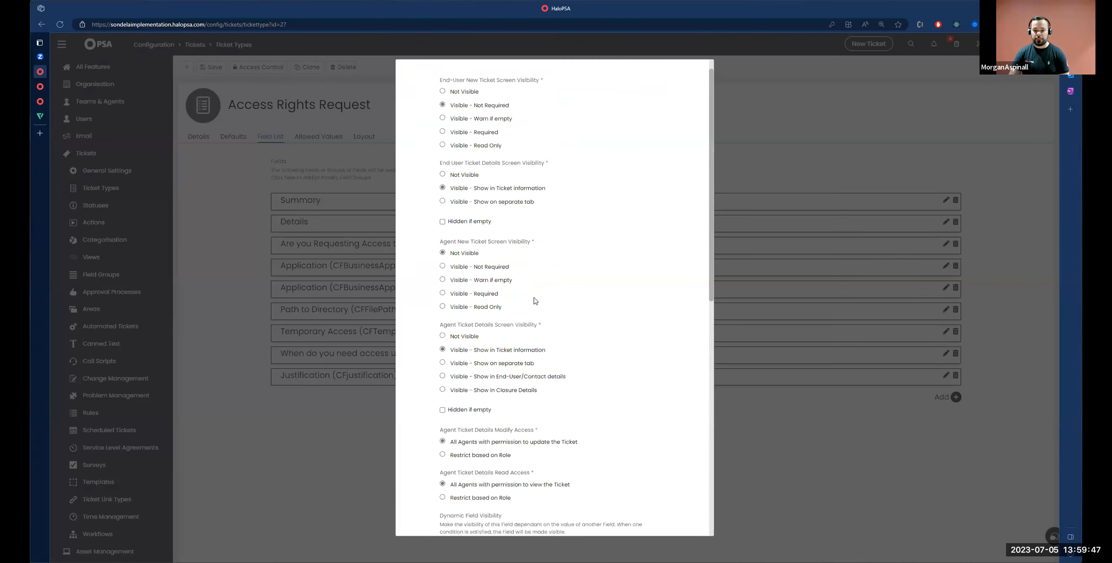
{"action": "left_click", "coordinate": [659, 207]}
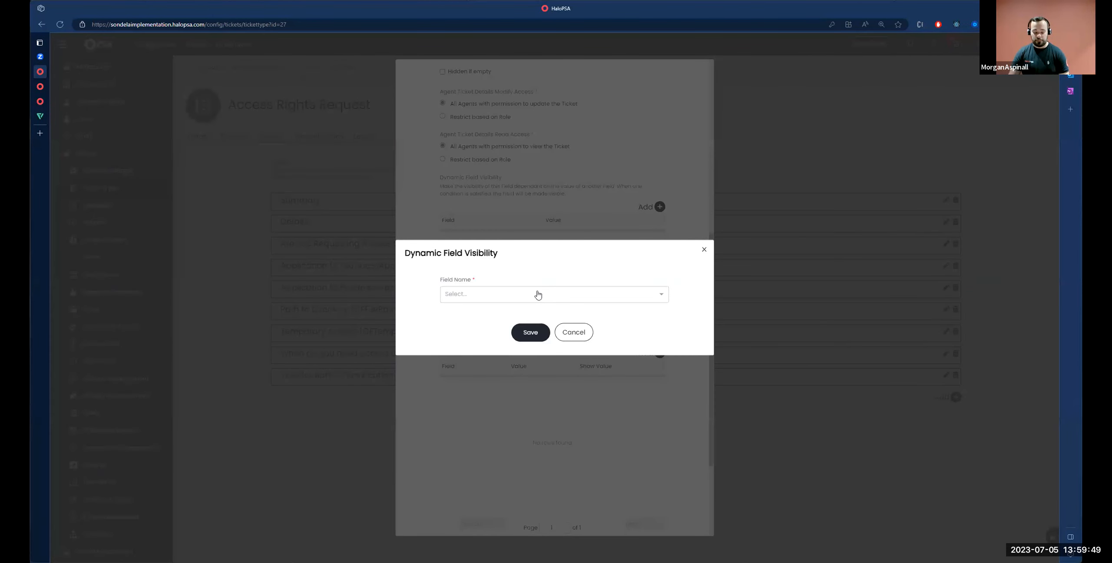
{"action": "left_click", "coordinate": [534, 293]}
{"action": "type", "text": "app"}
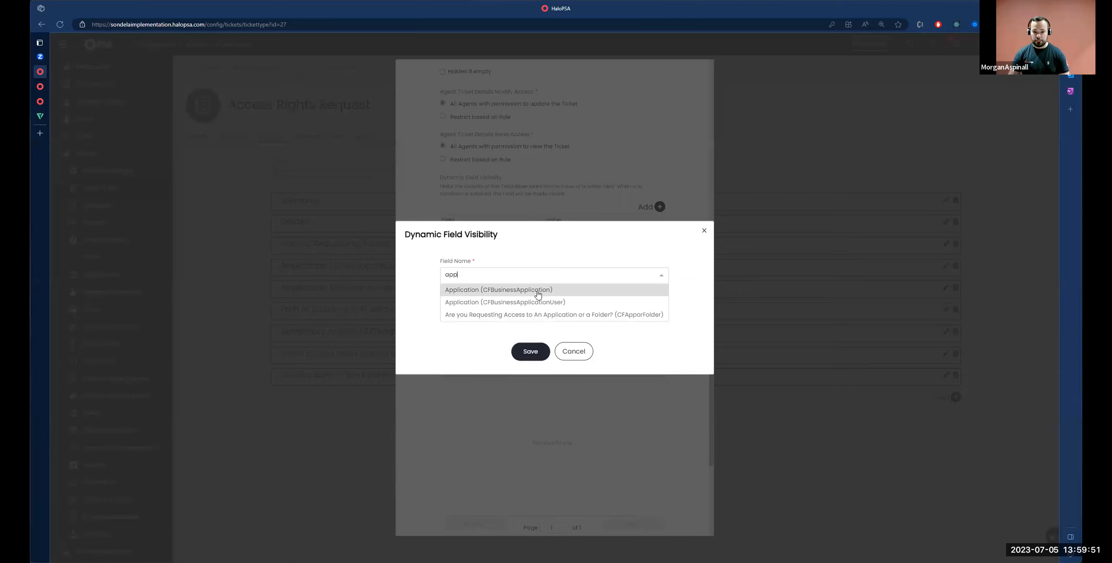
{"action": "left_click", "coordinate": [519, 301]}
{"action": "left_click", "coordinate": [513, 280]}
{"action": "left_click", "coordinate": [465, 335]}
{"action": "left_click", "coordinate": [469, 314]}
{"action": "left_click", "coordinate": [528, 356]}
{"action": "scroll", "coordinate": [533, 435], "scroll_direction": "down", "scroll_amount": 3}
{"action": "left_click", "coordinate": [528, 514]}
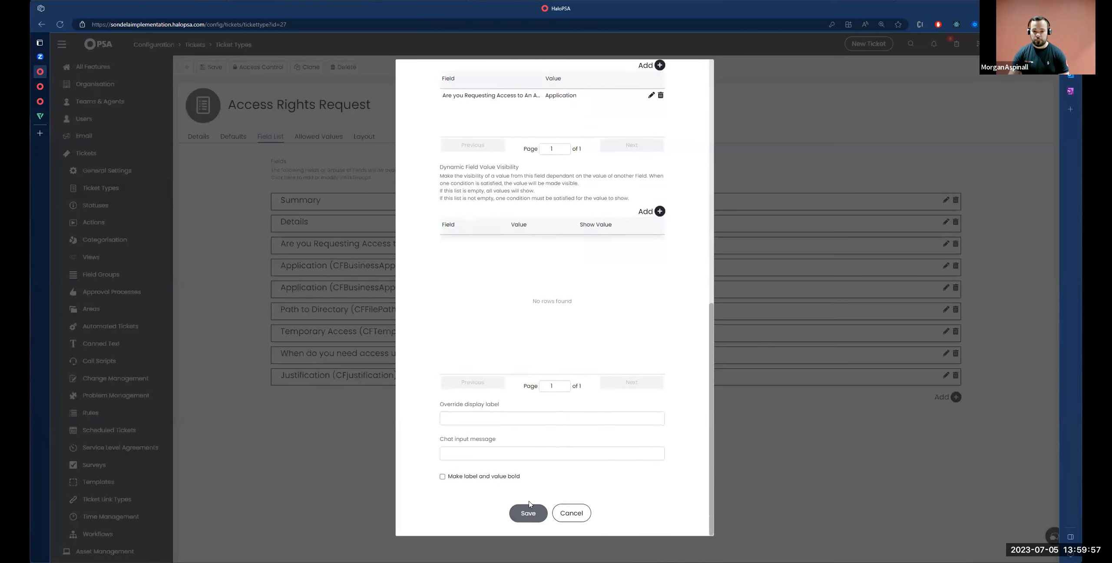
Add a dynamic visibility condition showing the Path to Directory (CFFilePath) field when CFApporFolder equals Folder, and save the field
{"action": "left_click_drag", "start_coordinate": [292, 312], "coordinate": [401, 312]}
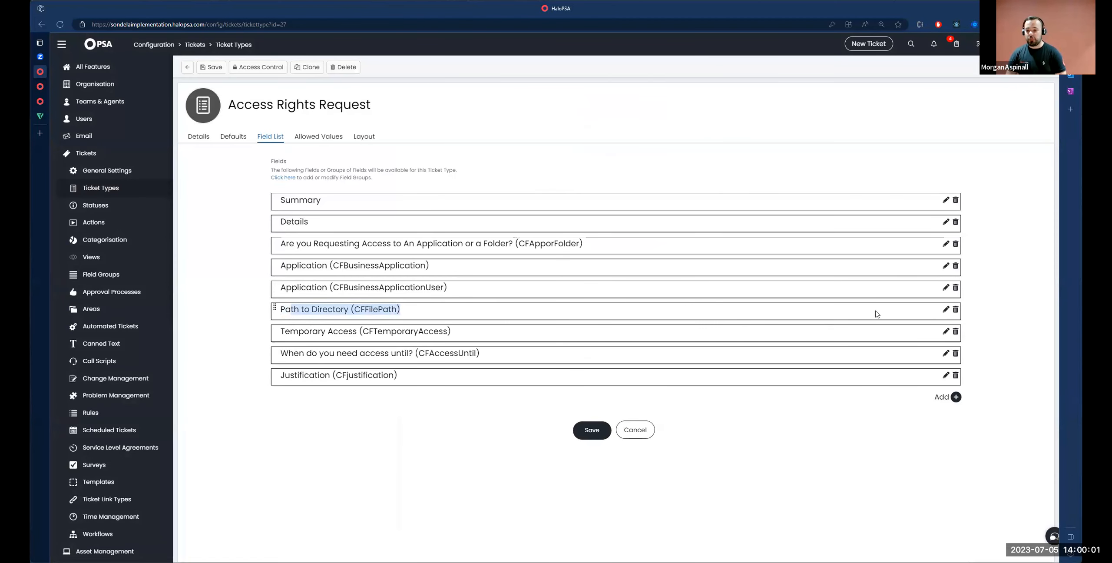
{"action": "left_click", "coordinate": [946, 310]}
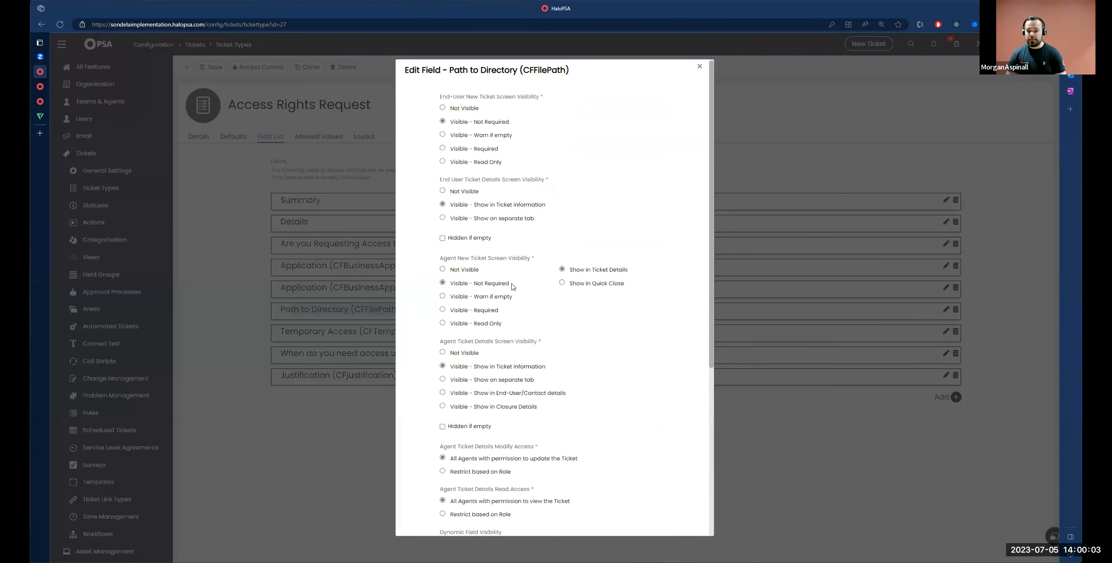
{"action": "scroll", "coordinate": [511, 287], "scroll_direction": "down", "scroll_amount": 6}
{"action": "left_click", "coordinate": [662, 299]}
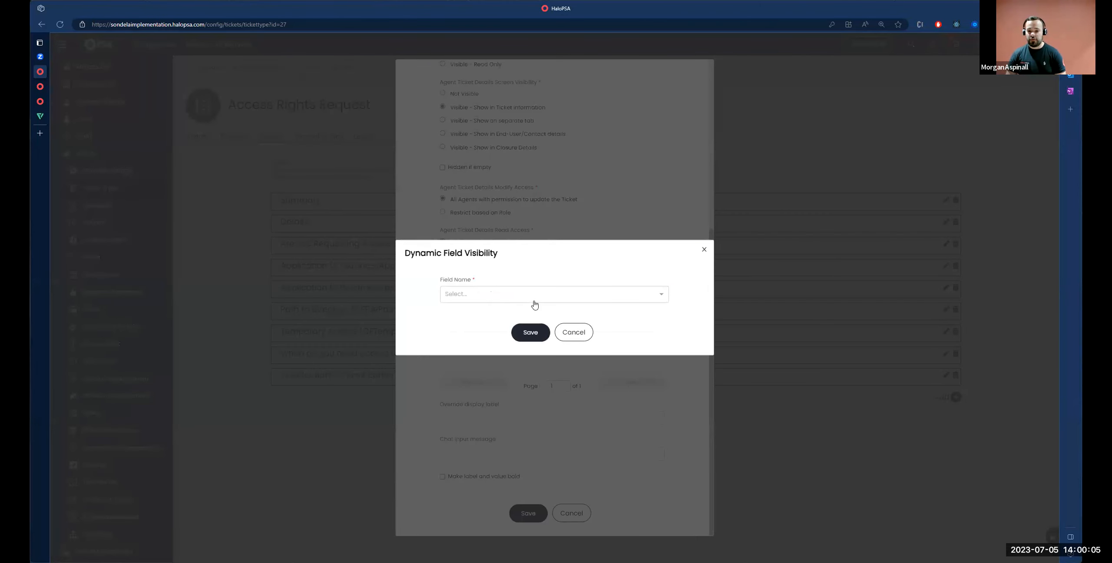
{"action": "left_click", "coordinate": [533, 299]}
{"action": "type", "text": "app"}
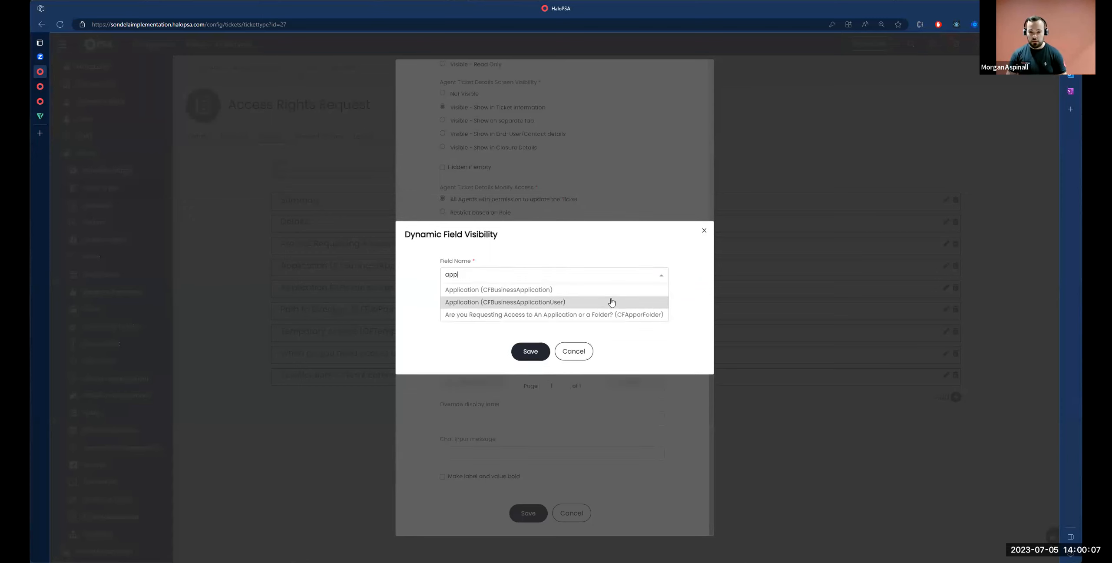
{"action": "left_click", "coordinate": [582, 324]}
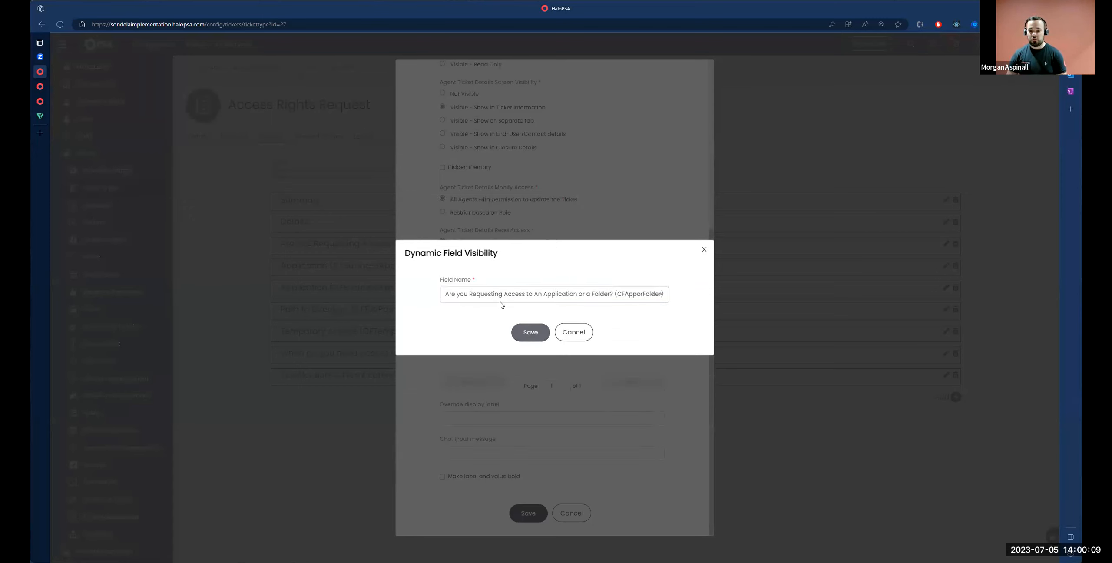
{"action": "left_click", "coordinate": [528, 331]}
{"action": "left_click", "coordinate": [504, 306]}
{"action": "left_click", "coordinate": [492, 327]}
{"action": "left_click", "coordinate": [455, 349]}
{"action": "left_click", "coordinate": [530, 351]}
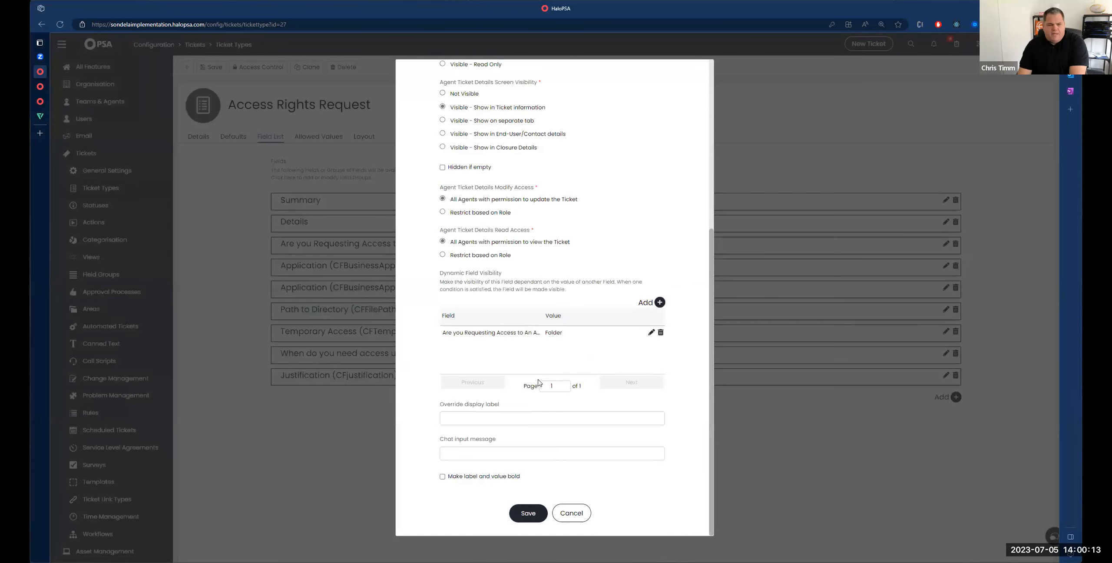
{"action": "left_click", "coordinate": [524, 514]}
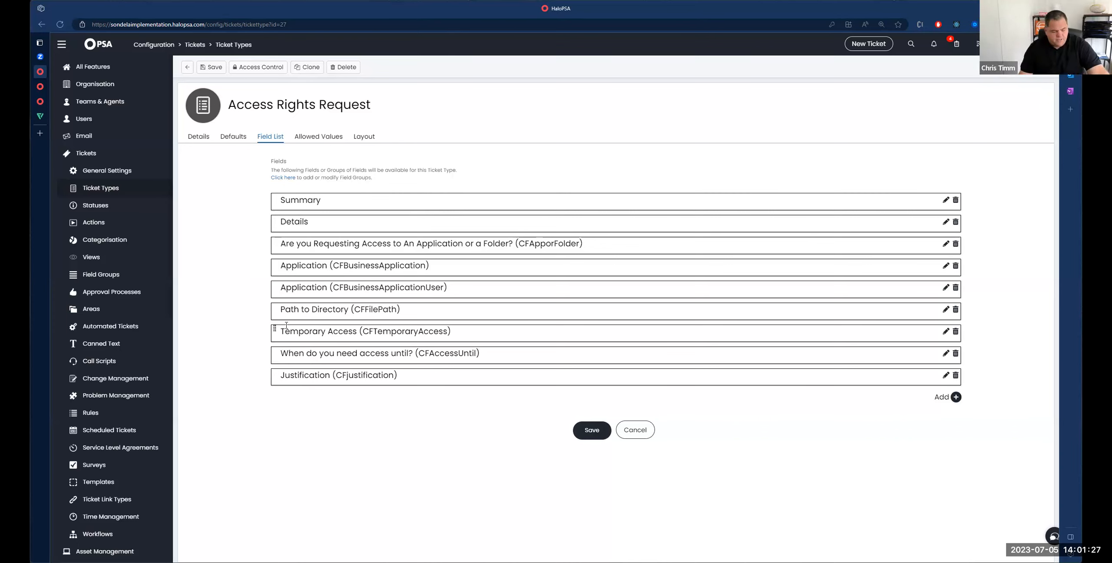
Start a dynamic visibility condition on the When do you need access until? (CFAccessUntil) field, based on Temporary Access (CFTemporaryAccess)
{"action": "triple_click", "coordinate": [357, 332]}
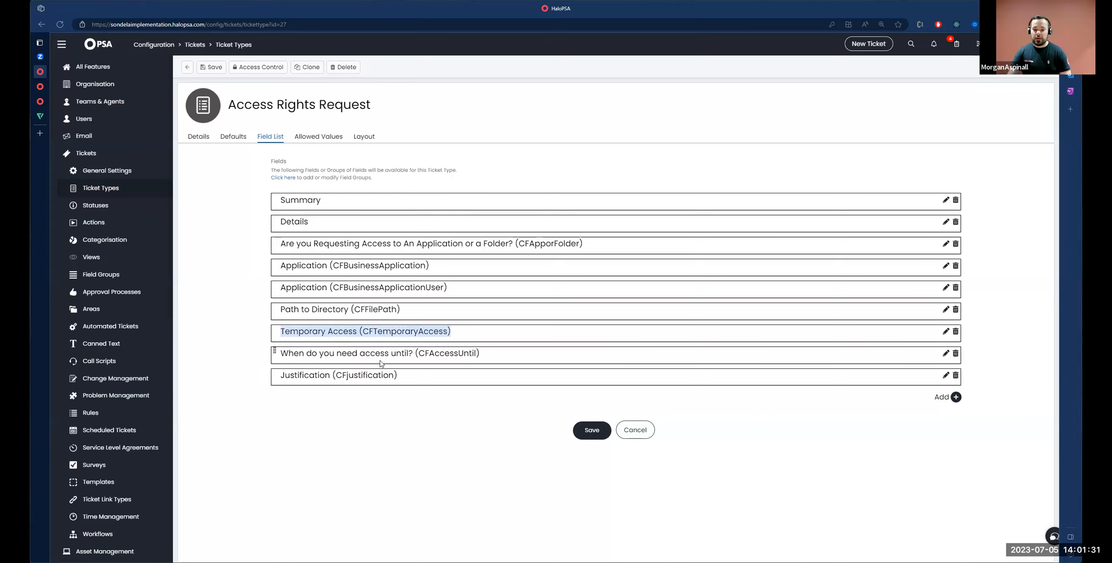
{"action": "left_click_drag", "start_coordinate": [300, 356], "coordinate": [507, 360]}
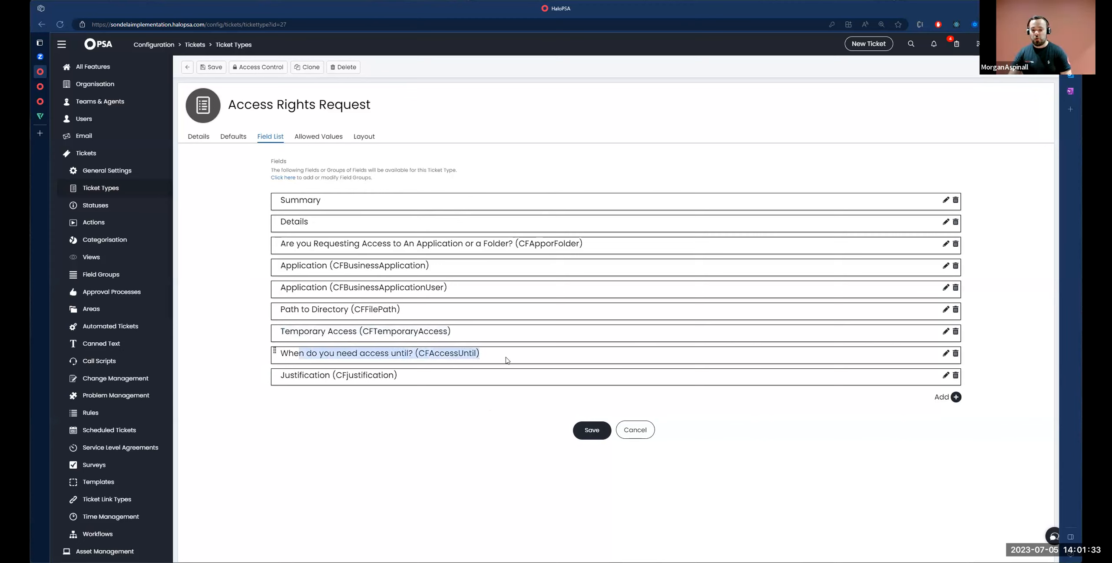
{"action": "left_click_drag", "start_coordinate": [299, 333], "coordinate": [478, 346]}
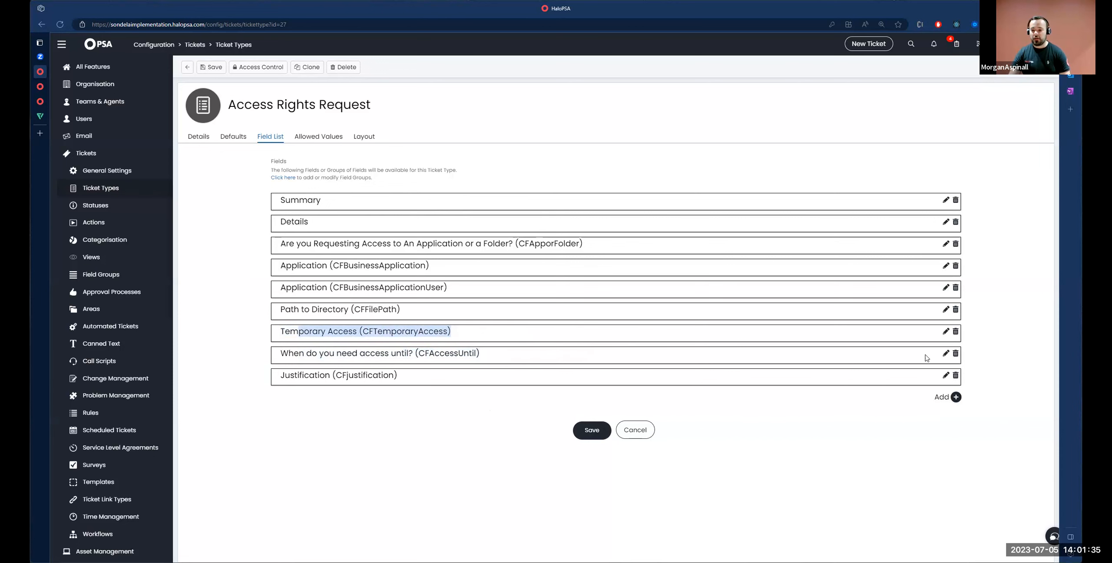
{"action": "left_click", "coordinate": [586, 276]}
{"action": "scroll", "coordinate": [651, 305], "scroll_direction": "down", "scroll_amount": 3}
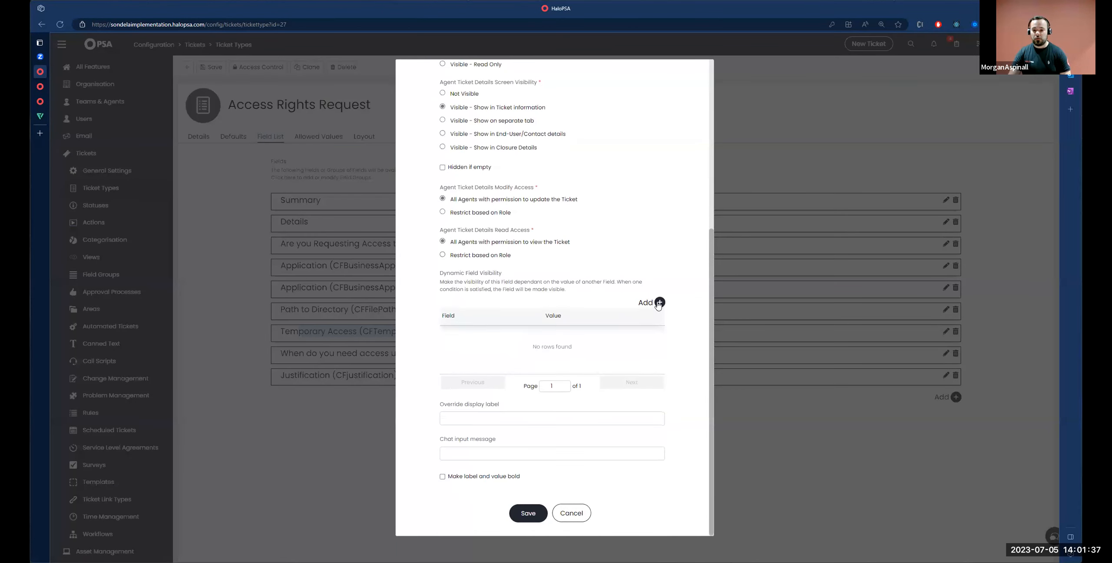
{"action": "left_click", "coordinate": [660, 304]}
{"action": "left_click", "coordinate": [614, 295]}
{"action": "type", "text": "tewmp"}
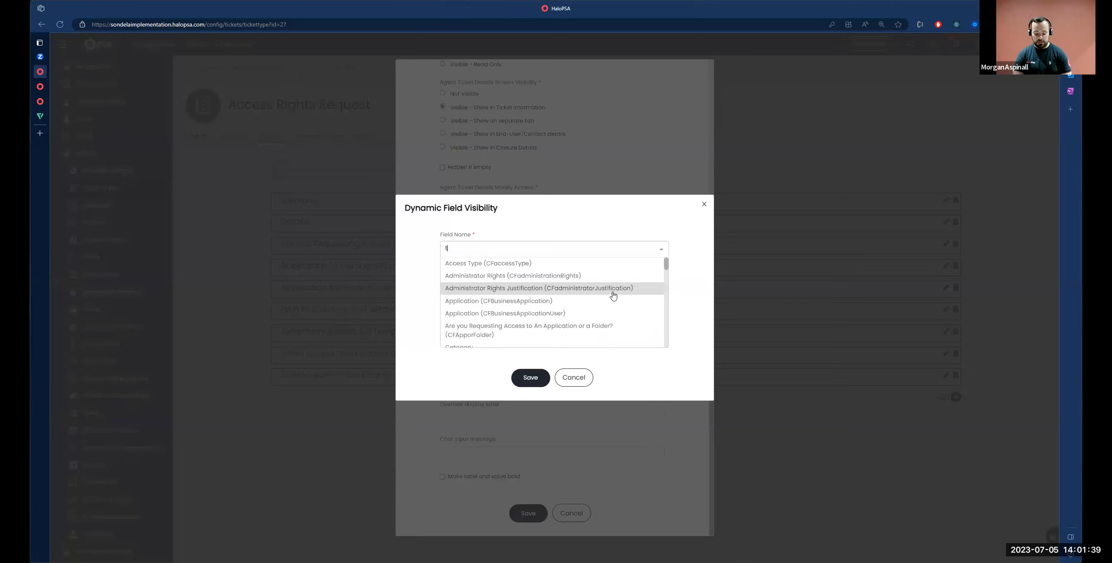
{"action": "key", "text": "BackSpace"}
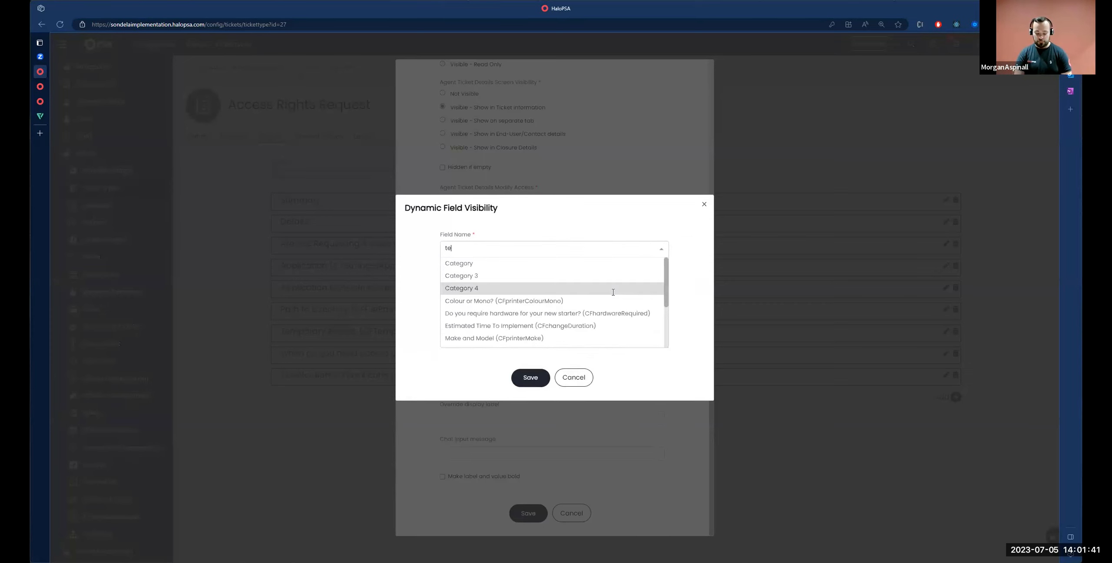
{"action": "type", "text": "mpo"}
{"action": "left_click", "coordinate": [569, 303]}
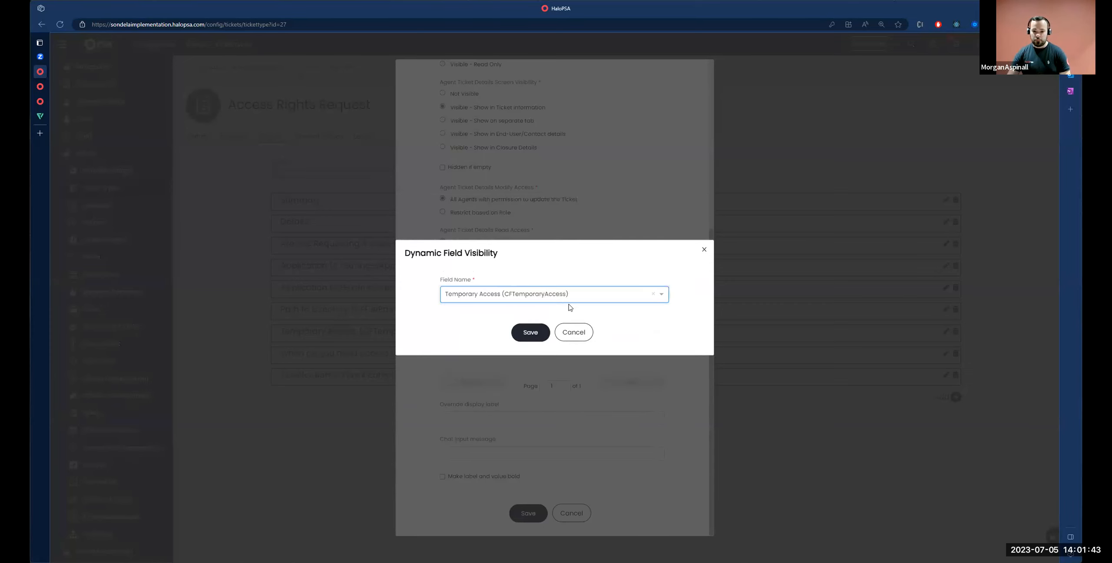
Require the Temporary Access value to be checked in the CFAccessUntil visibility condition, and save the condition and the field
{"action": "left_click", "coordinate": [529, 338]}
{"action": "left_click", "coordinate": [443, 284]}
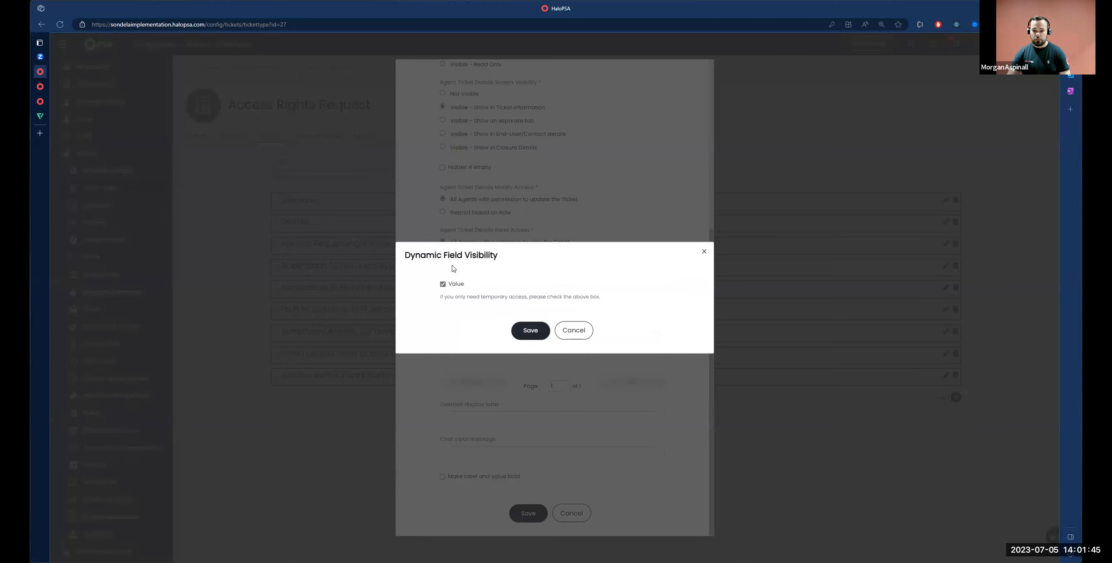
{"action": "left_click", "coordinate": [530, 332]}
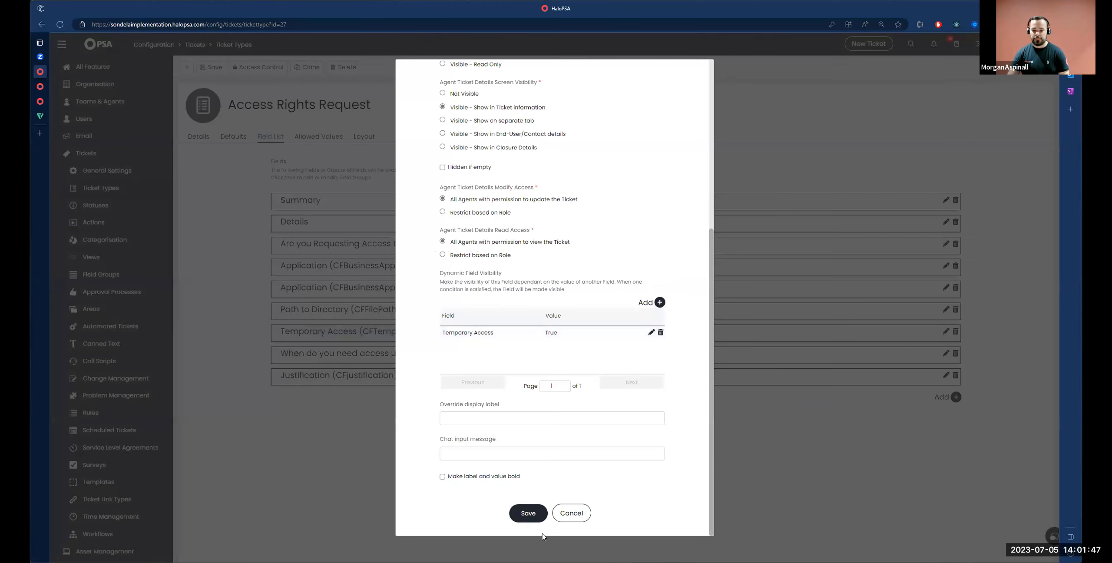
{"action": "left_click", "coordinate": [527, 516]}
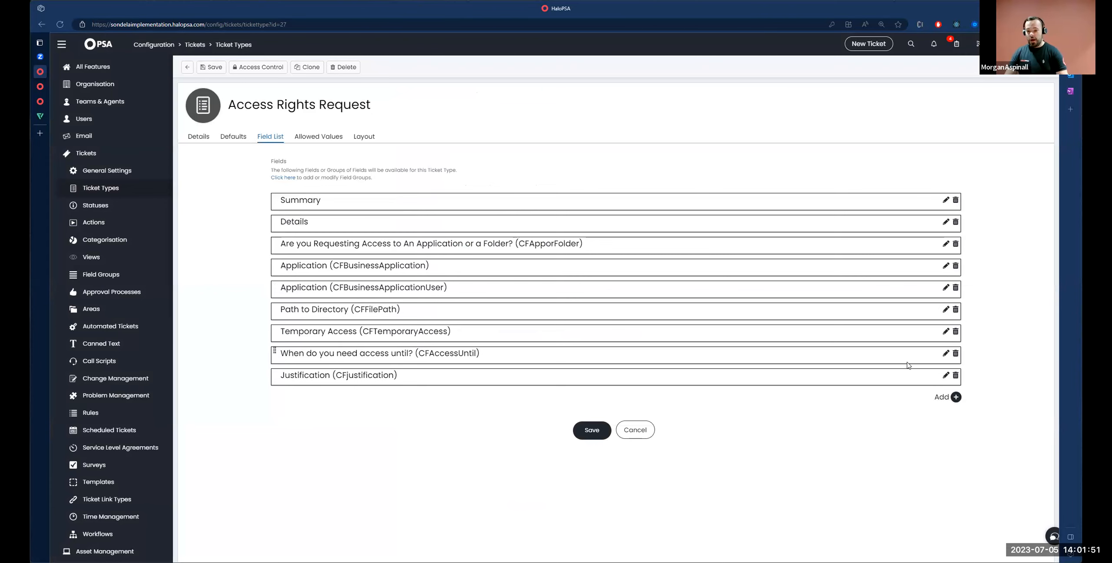
Set the Justification (CFjustification) field to Visible - Required on the end-user and agent new ticket screens, and save the field and ticket type
{"action": "left_click", "coordinate": [946, 375]}
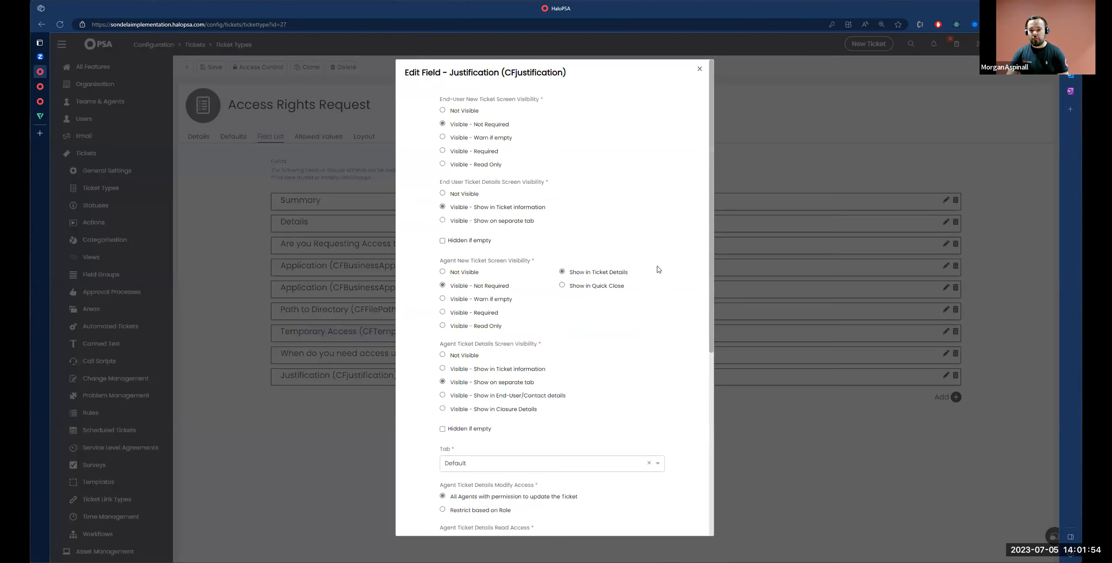
{"action": "left_click", "coordinate": [444, 151]}
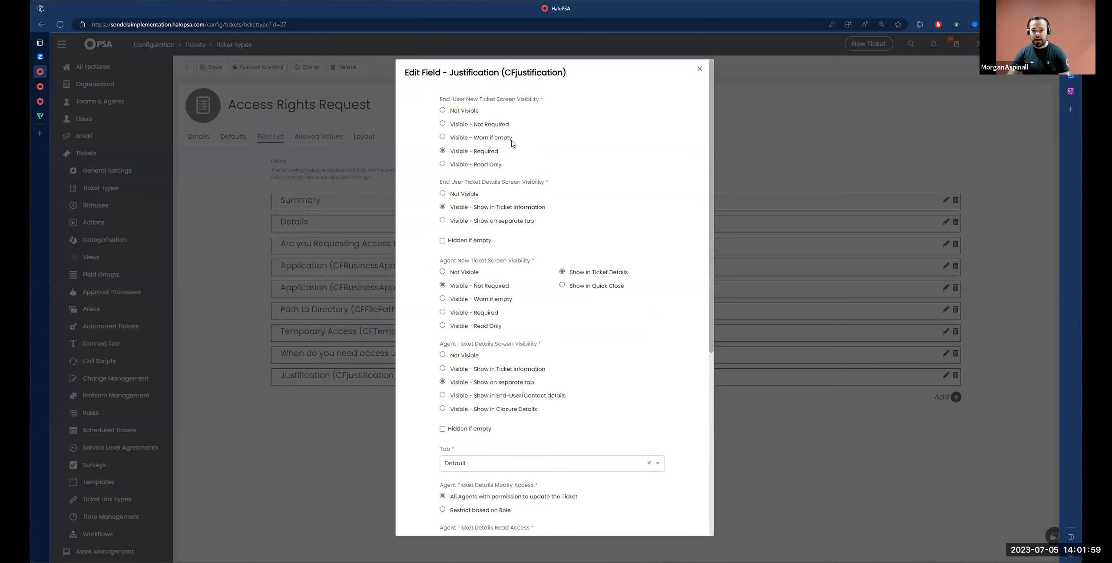
{"action": "left_click_drag", "start_coordinate": [440, 100], "coordinate": [493, 100]}
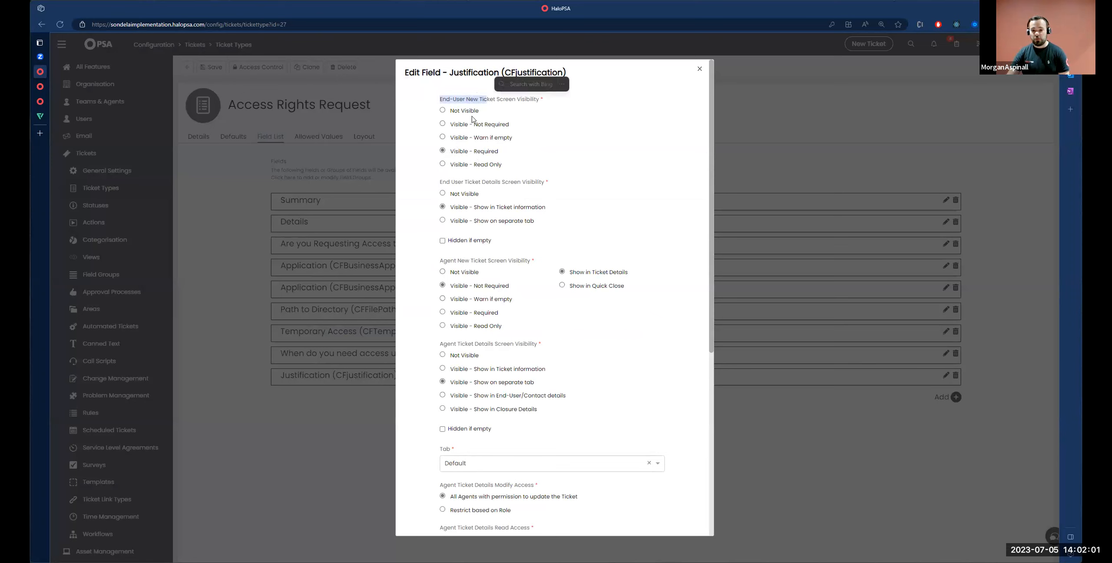
{"action": "left_click_drag", "start_coordinate": [439, 261], "coordinate": [487, 261]}
{"action": "left_click", "coordinate": [454, 313]}
{"action": "scroll", "coordinate": [496, 380], "scroll_direction": "down", "scroll_amount": 7}
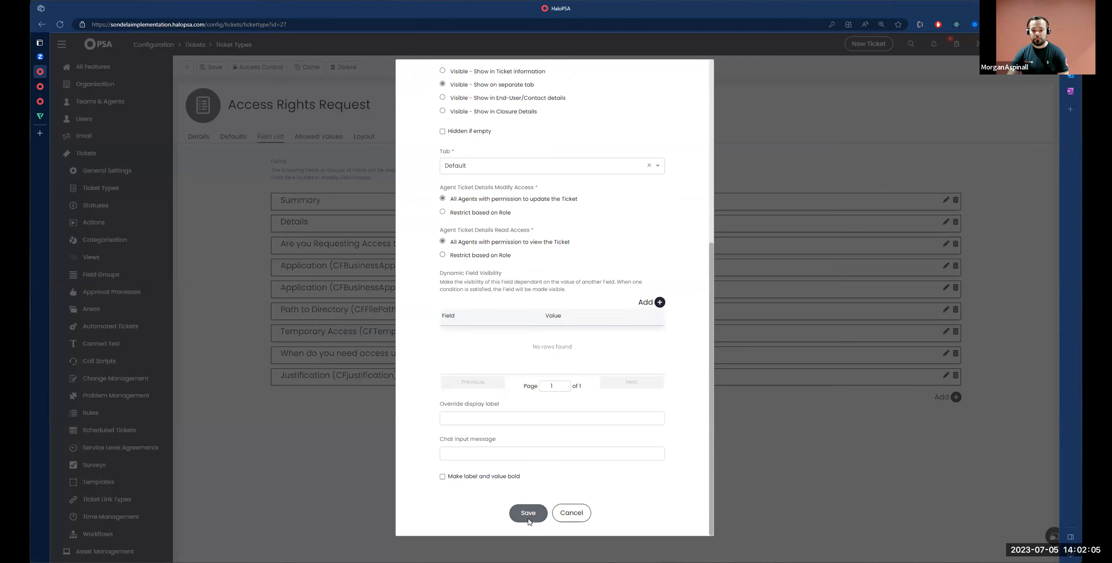
{"action": "left_click", "coordinate": [528, 514]}
{"action": "left_click", "coordinate": [586, 429]}
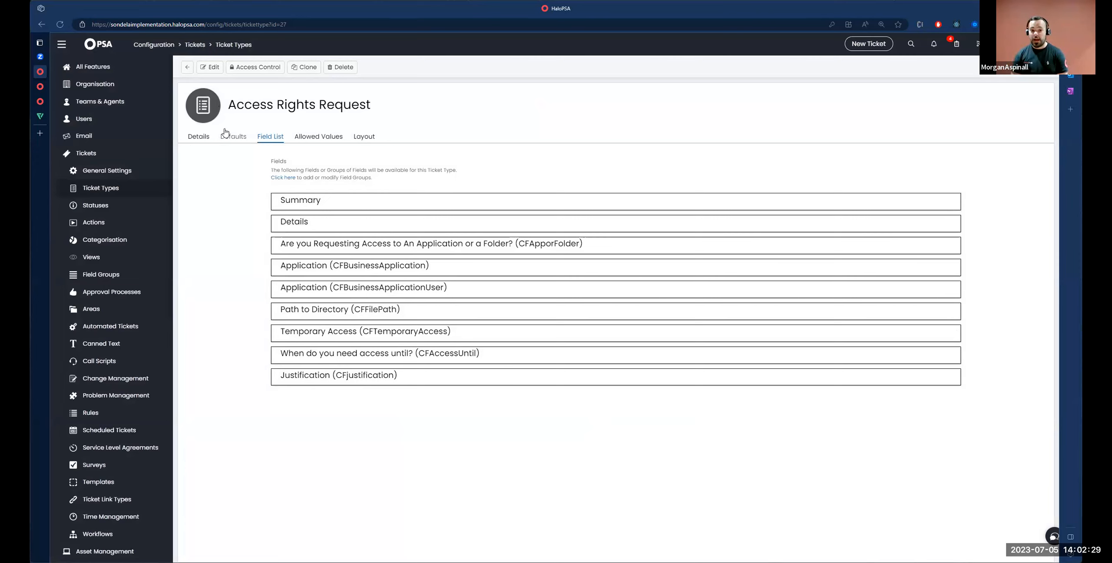
Review the ticket type's details for whether agents and end-users can log new Access Rights Request tickets
{"action": "left_click", "coordinate": [199, 137]}
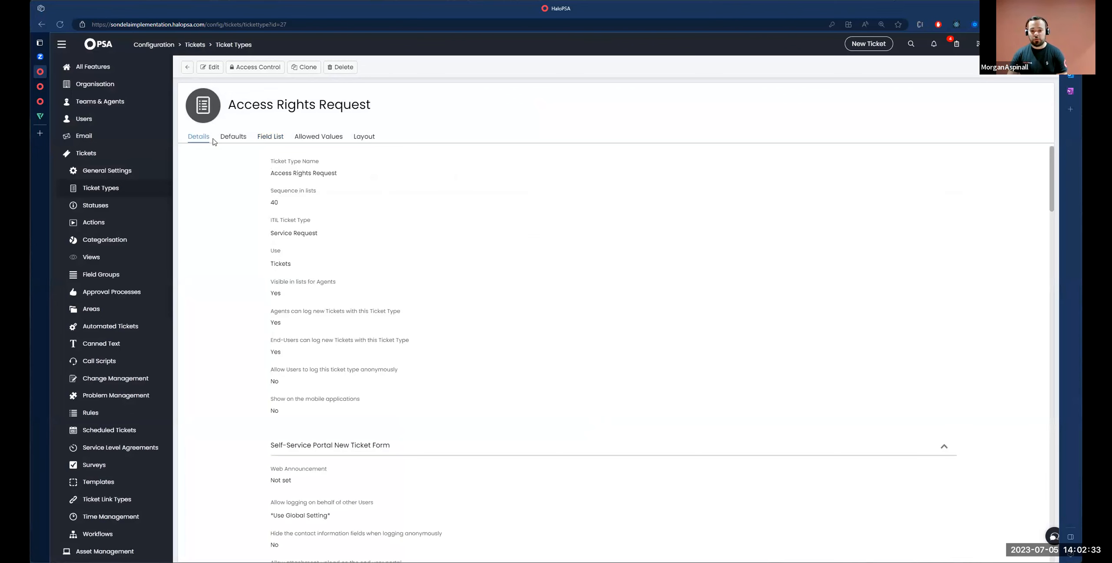
{"action": "left_click_drag", "start_coordinate": [272, 313], "coordinate": [411, 327]}
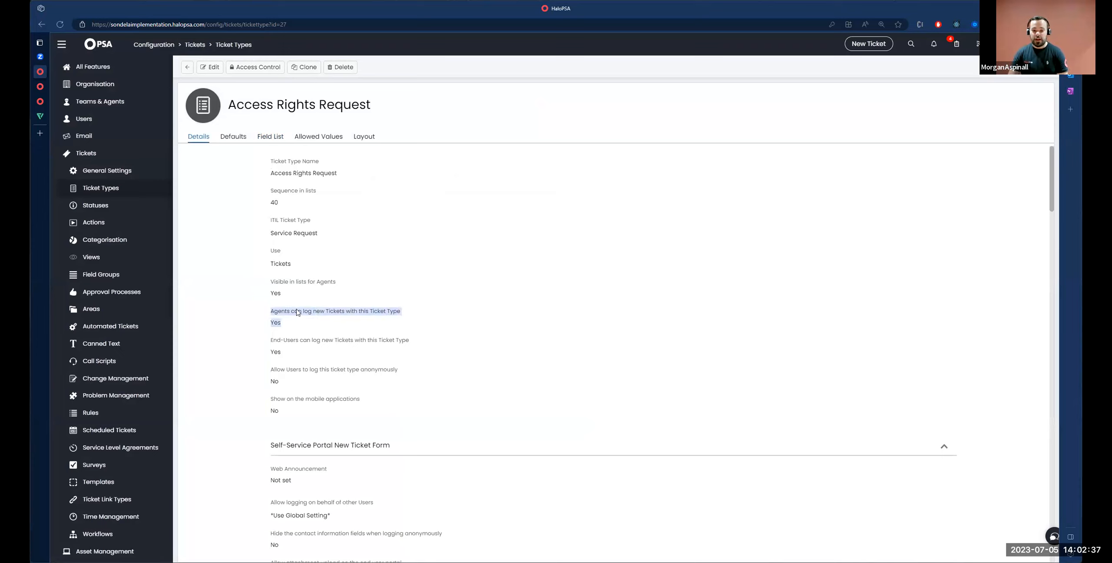
{"action": "left_click_drag", "start_coordinate": [225, 104], "coordinate": [400, 118]}
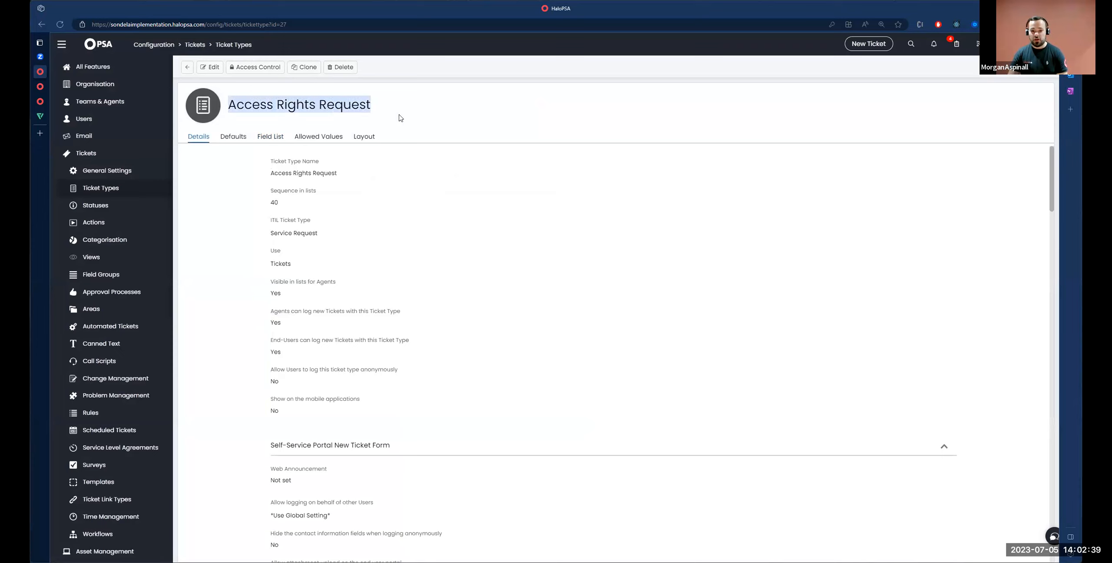
{"action": "left_click_drag", "start_coordinate": [269, 339], "coordinate": [440, 352]}
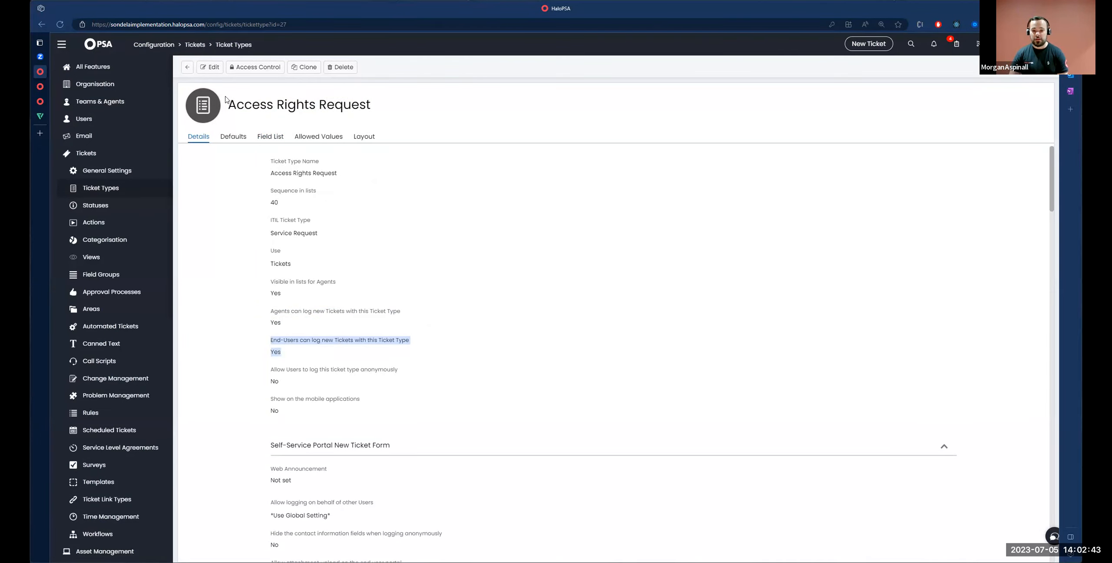
{"action": "left_click_drag", "start_coordinate": [225, 99], "coordinate": [427, 106]}
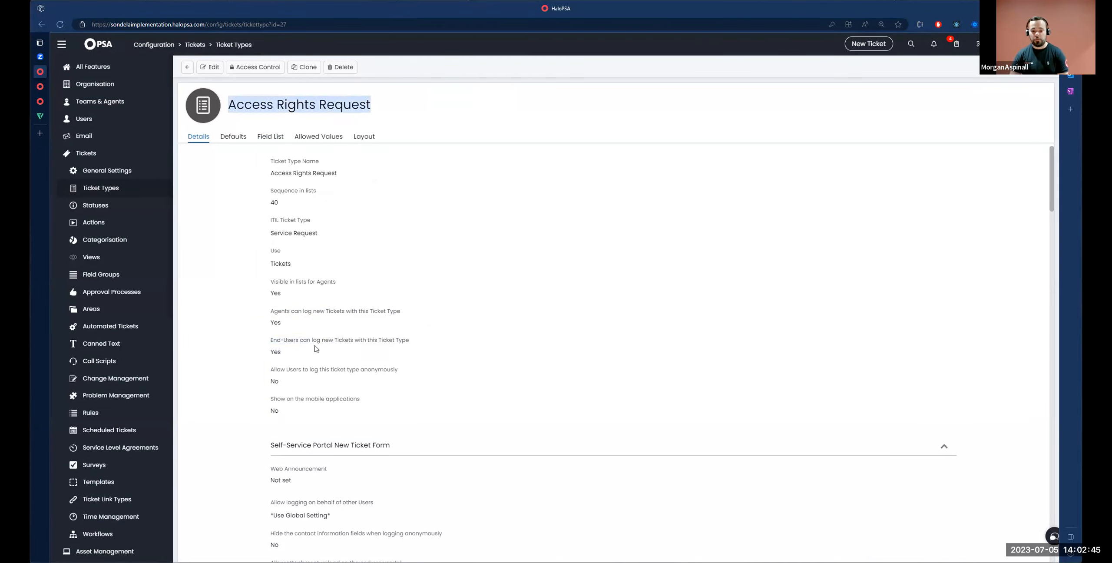
Review the ticket type's default values, including the Show to End User setting
{"action": "left_click", "coordinate": [226, 140]}
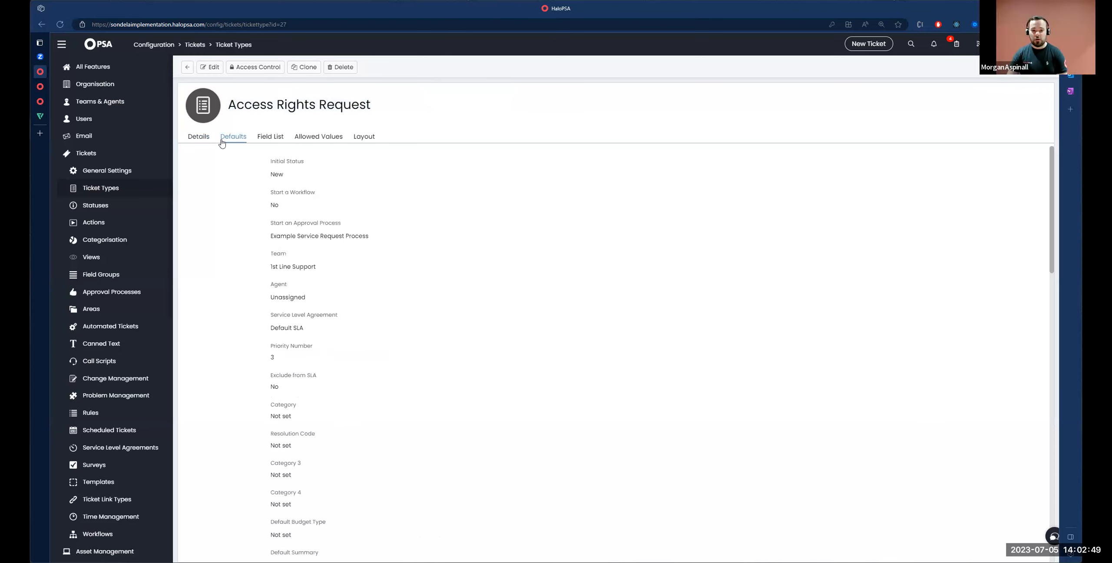
{"action": "scroll", "coordinate": [246, 204], "scroll_direction": "down", "scroll_amount": 10}
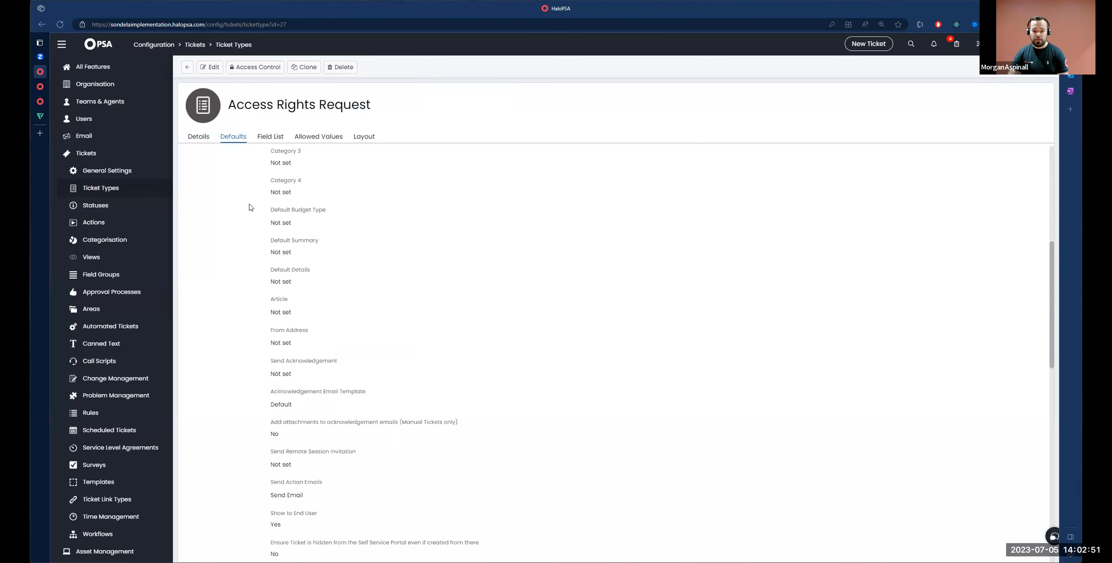
{"action": "left_click_drag", "start_coordinate": [269, 326], "coordinate": [350, 349]}
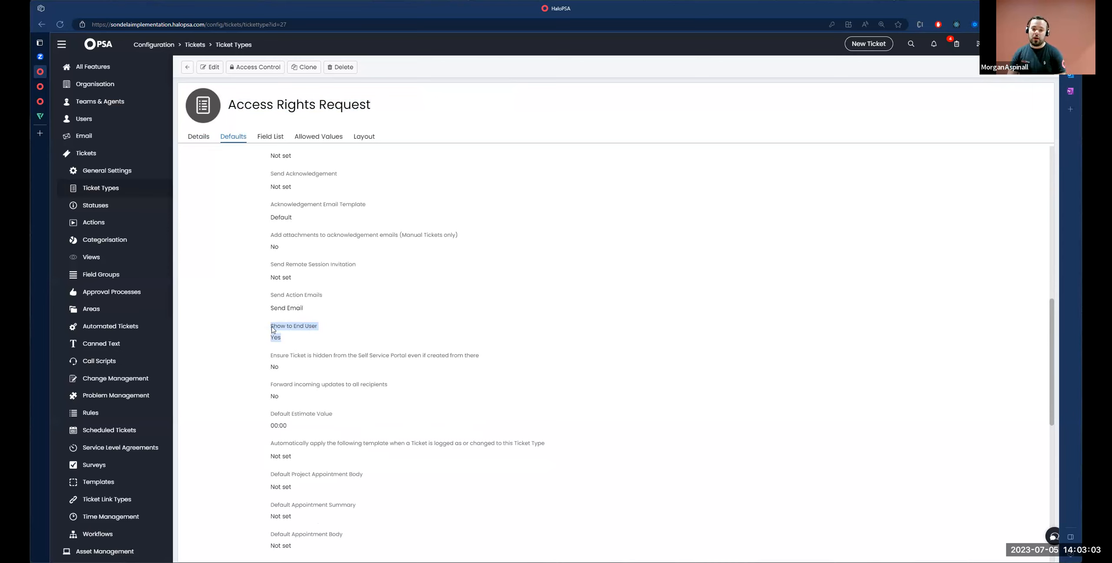
{"action": "left_click", "coordinate": [298, 339]}
{"action": "left_click_drag", "start_coordinate": [258, 339], "coordinate": [305, 350]}
{"action": "left_click", "coordinate": [279, 329]}
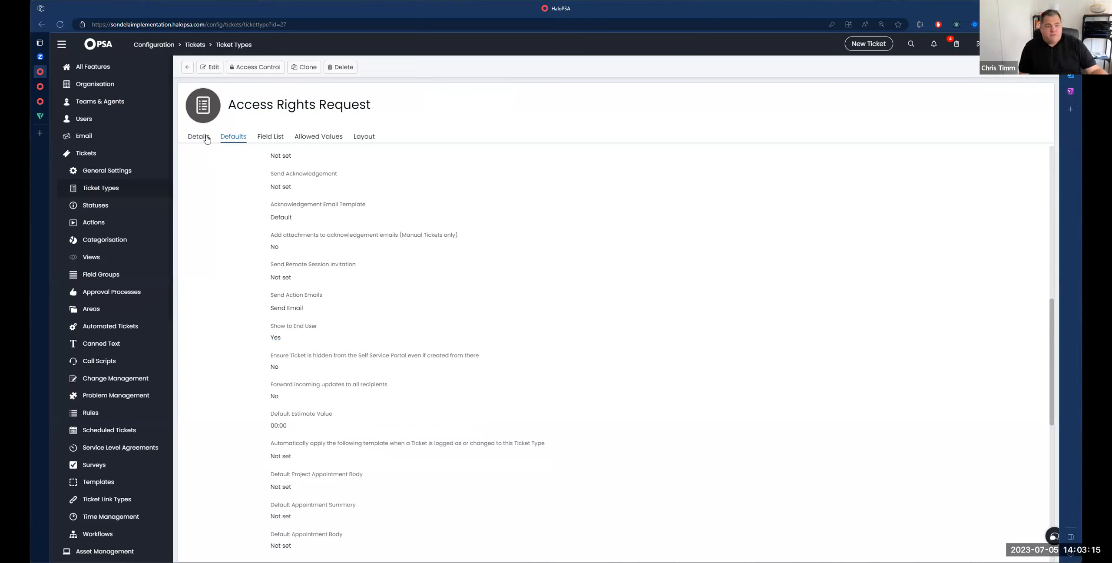
Set Start an Approval Process to *No* in the Access Rights Request defaults, and save the ticket type
{"action": "scroll", "coordinate": [239, 210], "scroll_direction": "up", "scroll_amount": 6}
{"action": "scroll", "coordinate": [239, 220], "scroll_direction": "up", "scroll_amount": 4}
{"action": "left_click_drag", "start_coordinate": [270, 162], "coordinate": [341, 178]}
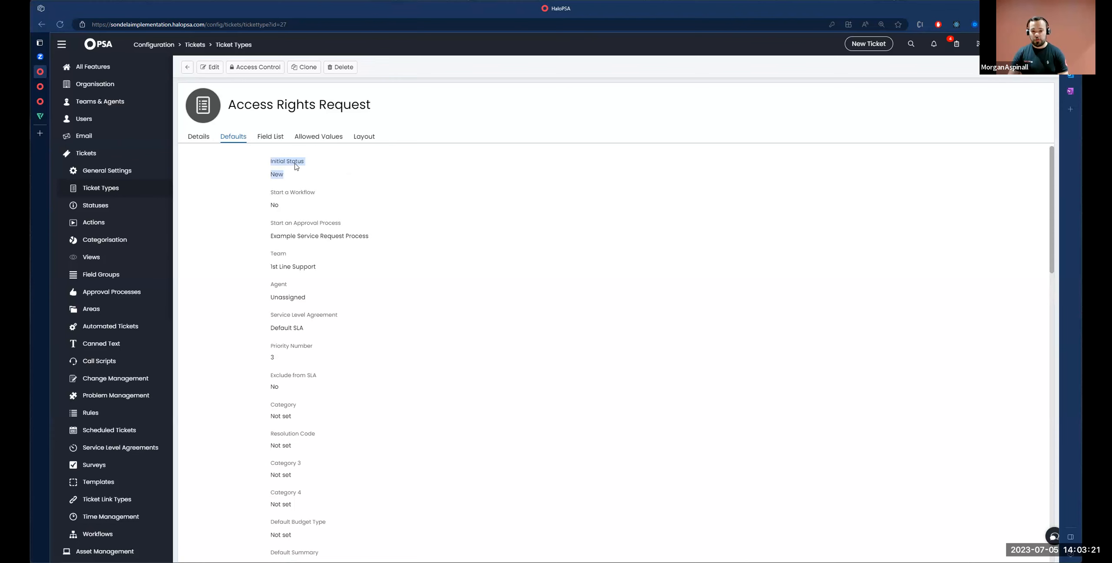
{"action": "left_click", "coordinate": [202, 69]}
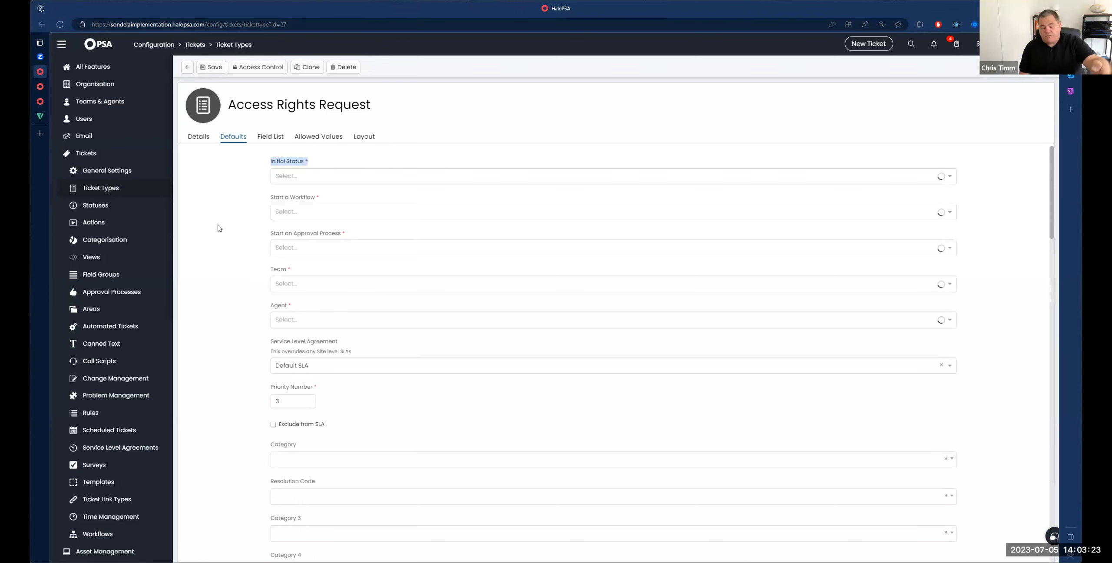
{"action": "left_click", "coordinate": [414, 247]}
{"action": "left_click", "coordinate": [348, 259]}
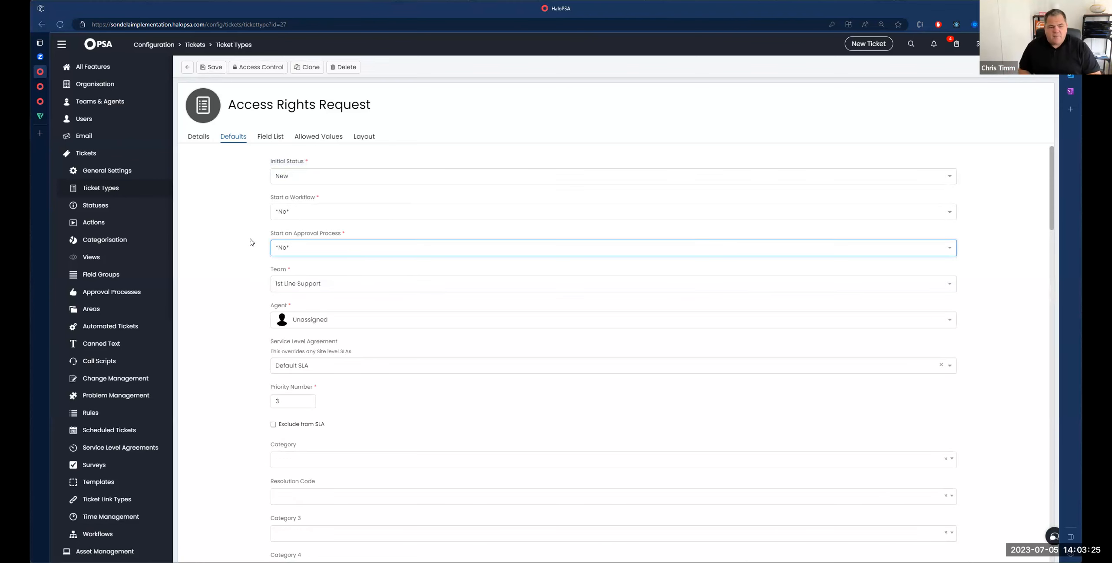
{"action": "left_click", "coordinate": [210, 68]}
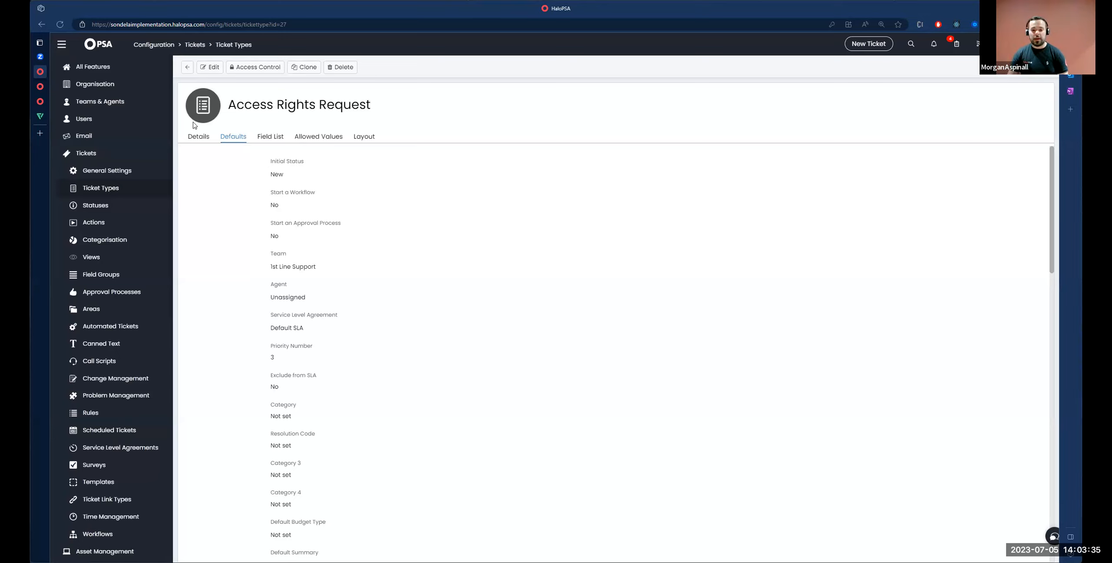
Start a new ticket in the Service Desk and look through the ticket types available for selection
{"action": "triple_click", "coordinate": [385, 123]}
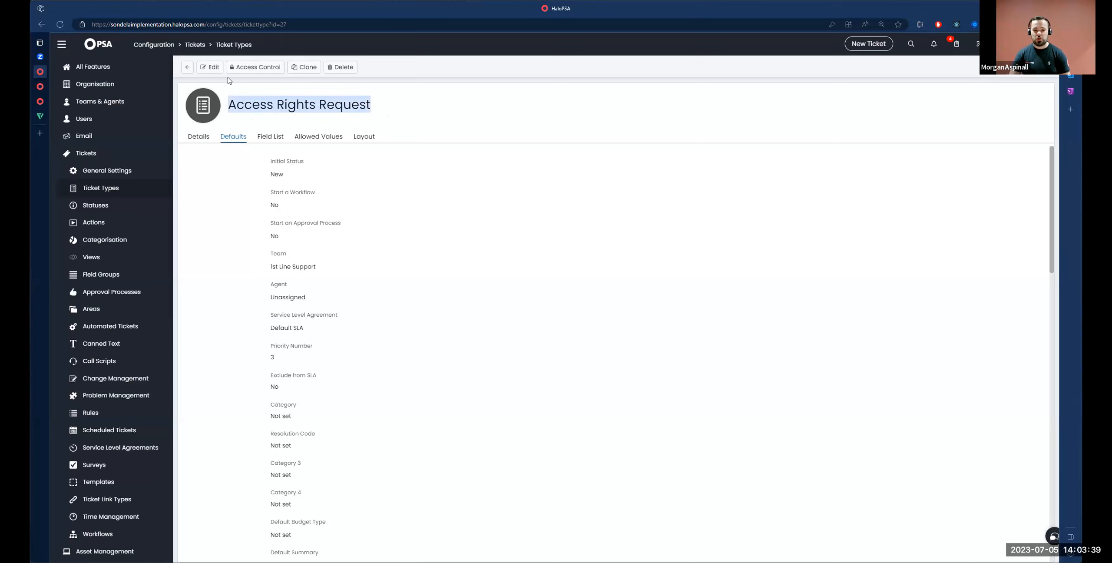
{"action": "left_click", "coordinate": [67, 47]}
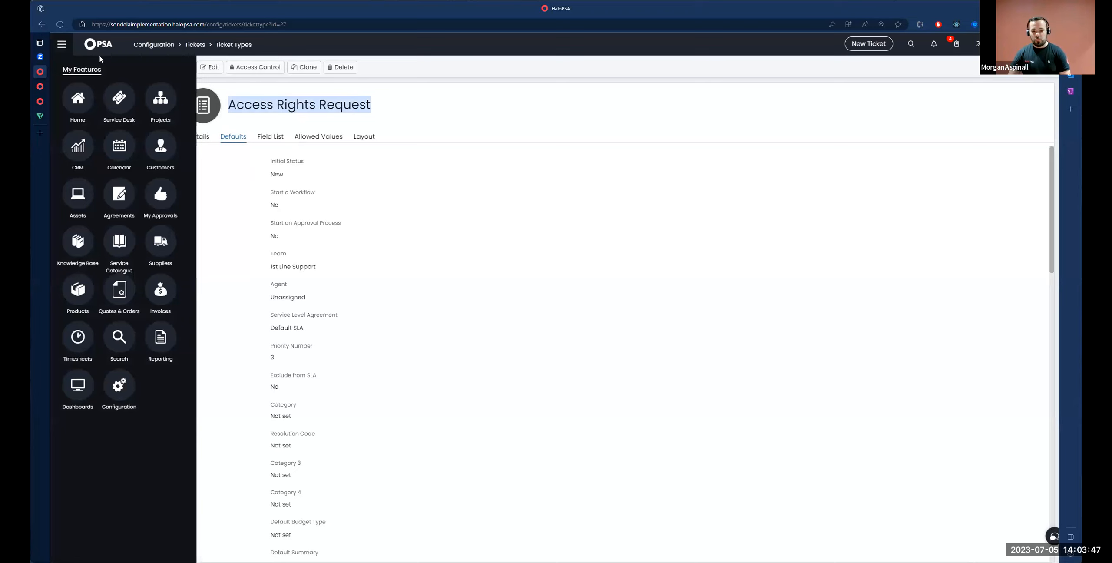
{"action": "left_click", "coordinate": [106, 118]}
{"action": "left_click", "coordinate": [873, 45]}
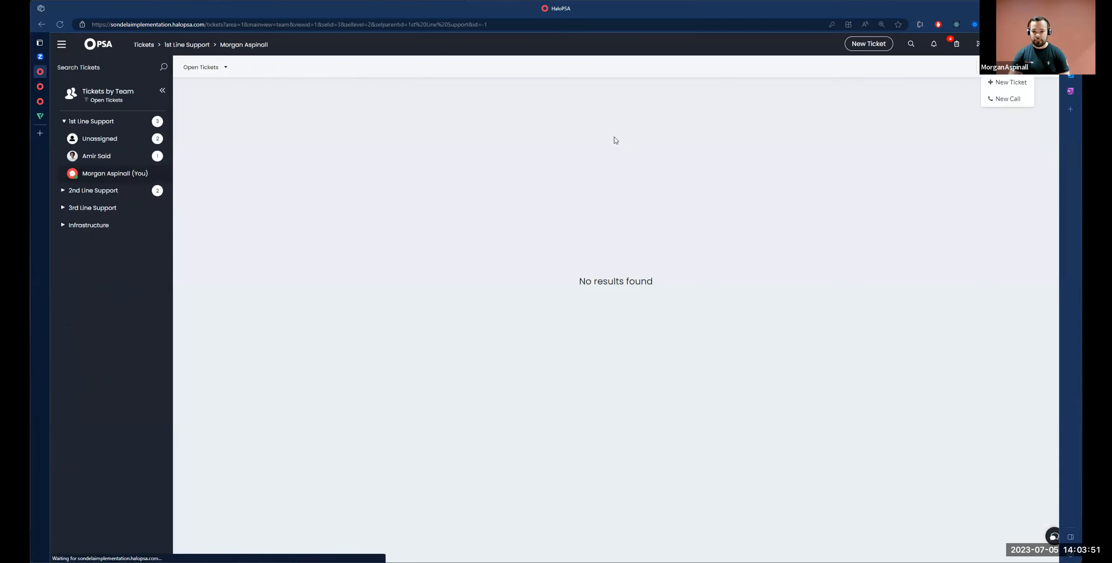
{"action": "left_click", "coordinate": [554, 141]}
{"action": "scroll", "coordinate": [522, 161], "scroll_direction": "down", "scroll_amount": 4}
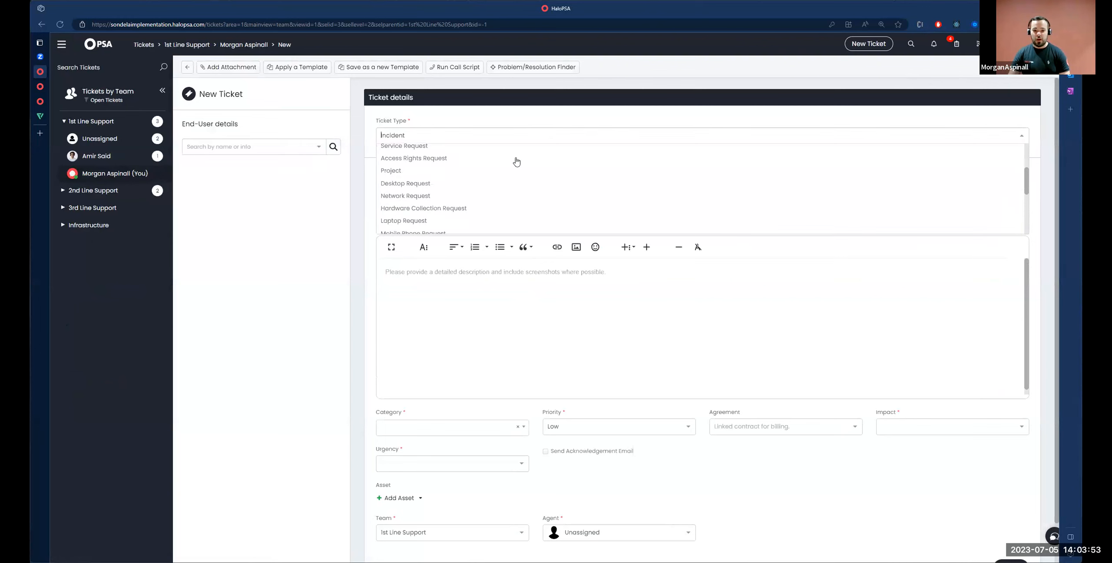
{"action": "scroll", "coordinate": [483, 157], "scroll_direction": "down", "scroll_amount": 3}
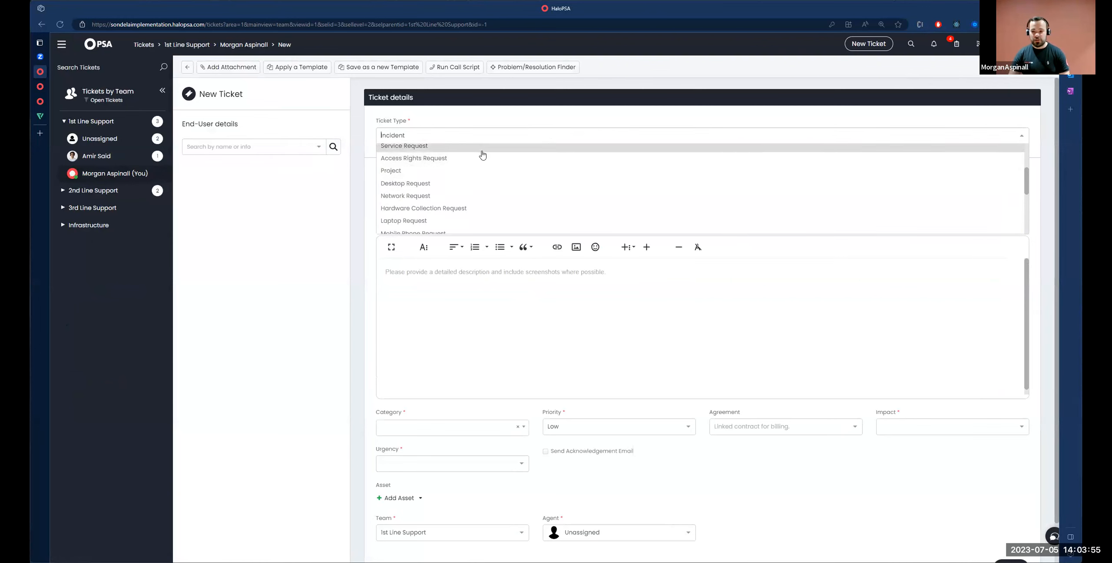
{"action": "scroll", "coordinate": [483, 157], "scroll_direction": "down", "scroll_amount": 5}
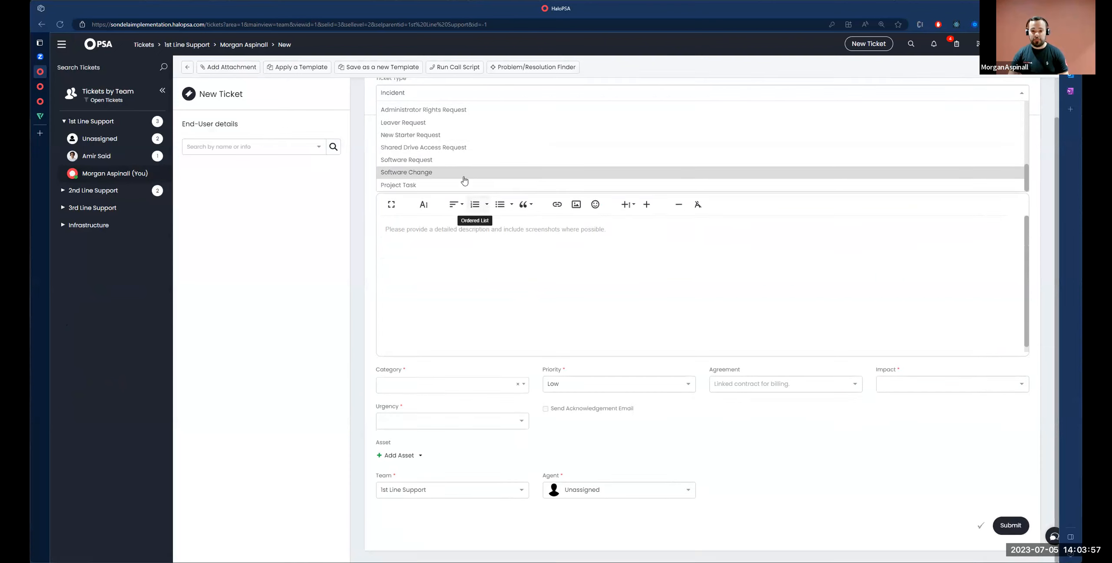
{"action": "scroll", "coordinate": [464, 171], "scroll_direction": "up", "scroll_amount": 2}
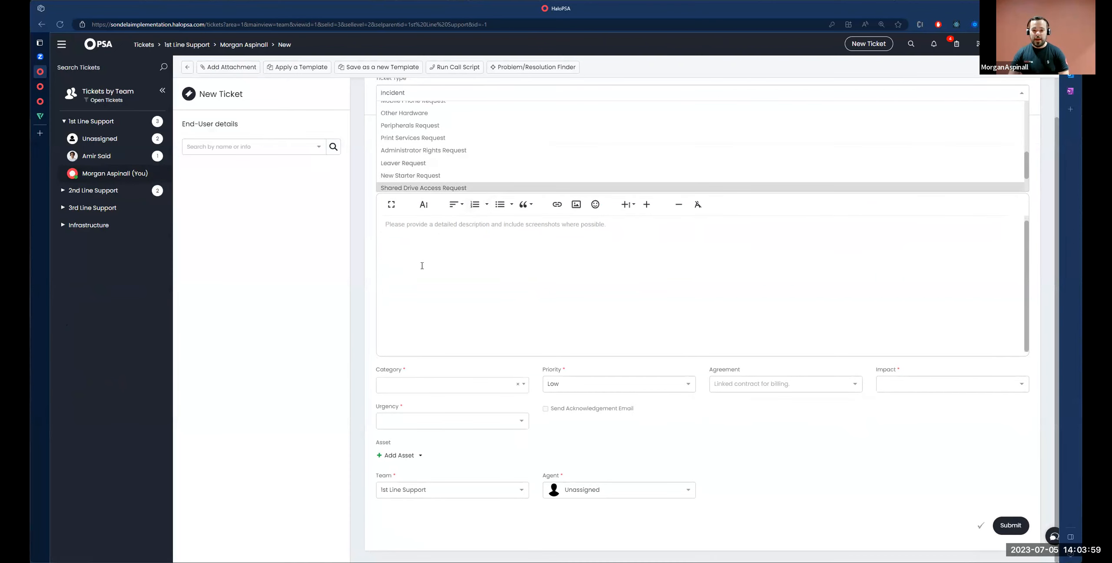
{"action": "scroll", "coordinate": [367, 240], "scroll_direction": "up", "scroll_amount": 1}
{"action": "scroll", "coordinate": [459, 179], "scroll_direction": "up", "scroll_amount": 5}
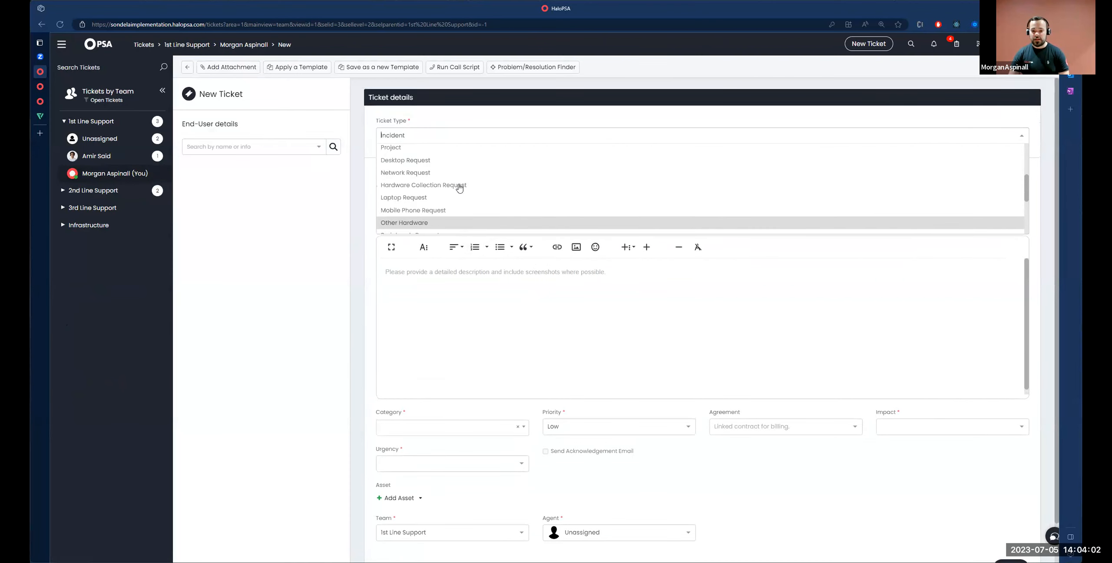
In the second HaloPSA browser tab, check the Service Desk ticket area's ITIL Ticket Type setting
{"action": "left_click", "coordinate": [40, 87]}
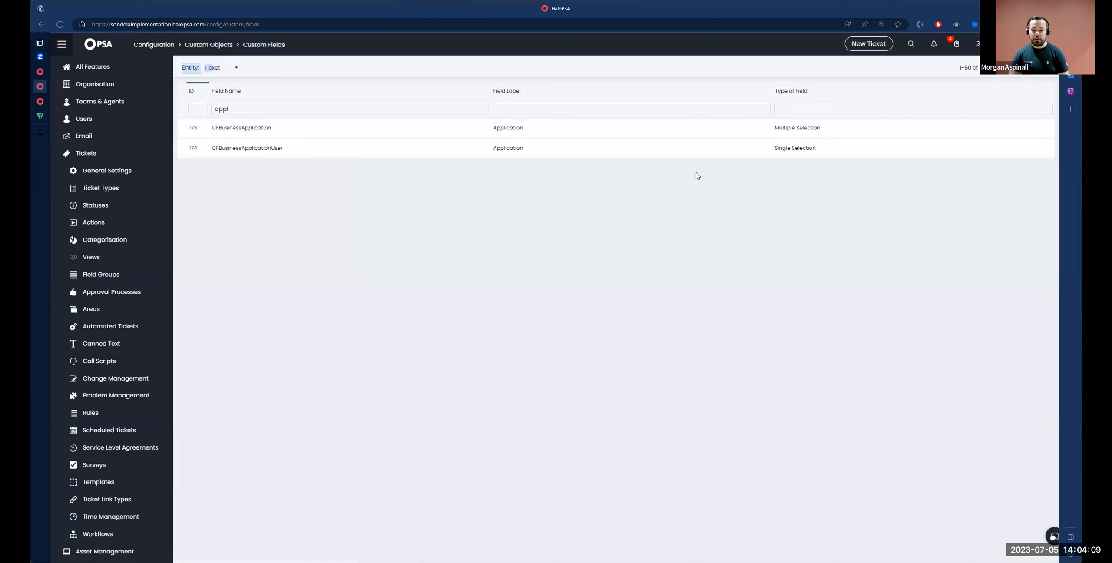
{"action": "left_click", "coordinate": [92, 309]}
{"action": "left_click", "coordinate": [254, 122]}
{"action": "scroll", "coordinate": [248, 298], "scroll_direction": "down", "scroll_amount": 2}
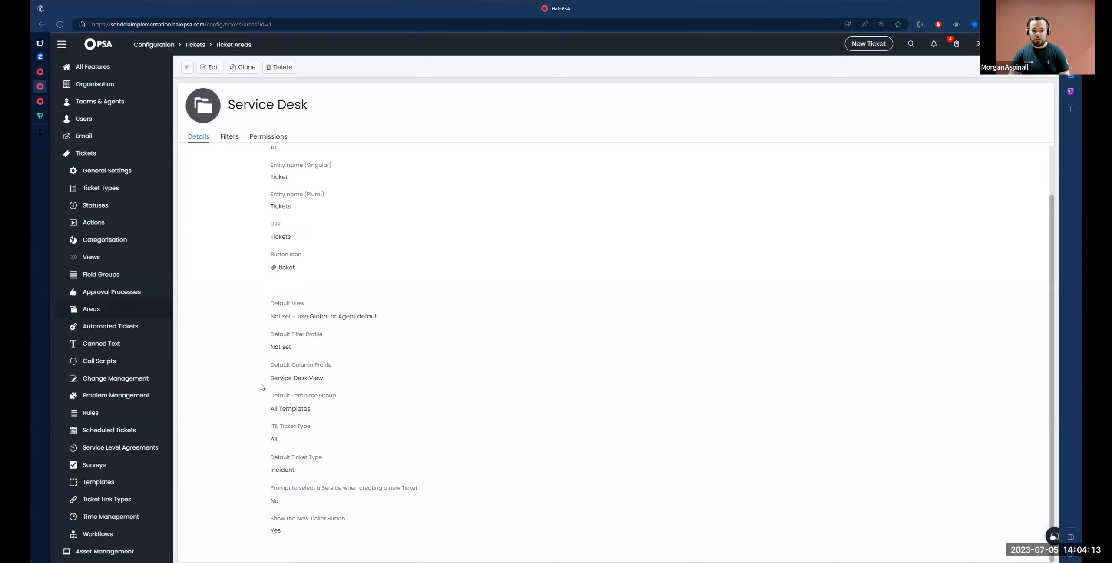
{"action": "left_click_drag", "start_coordinate": [268, 427], "coordinate": [337, 433]}
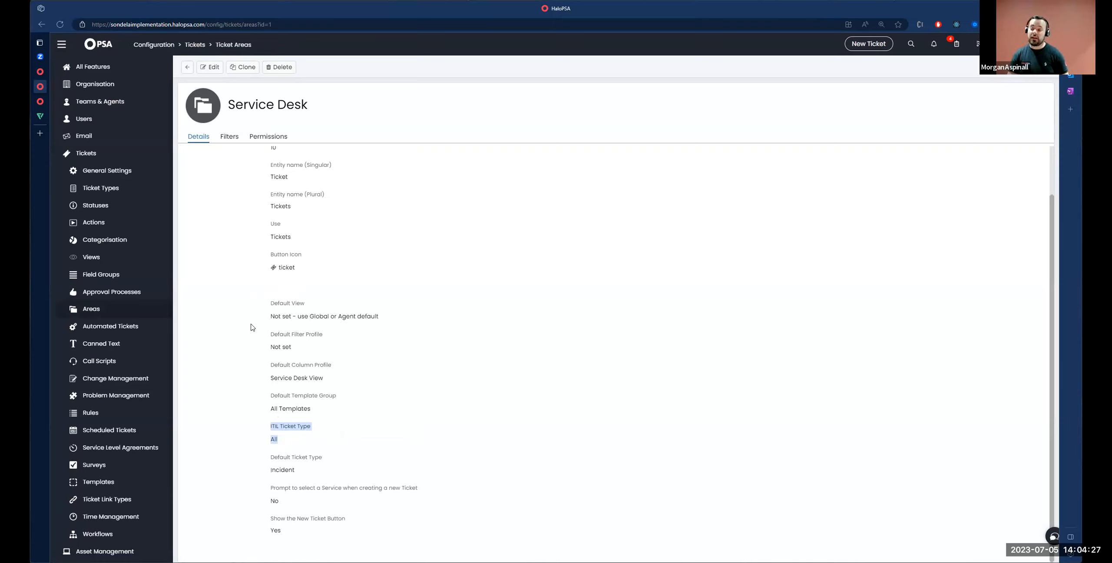
Filter the ticket types by "acc" and check the ITIL Ticket Type in the Access Rights Request details
{"action": "left_click", "coordinate": [195, 45]}
{"action": "left_click", "coordinate": [496, 172]}
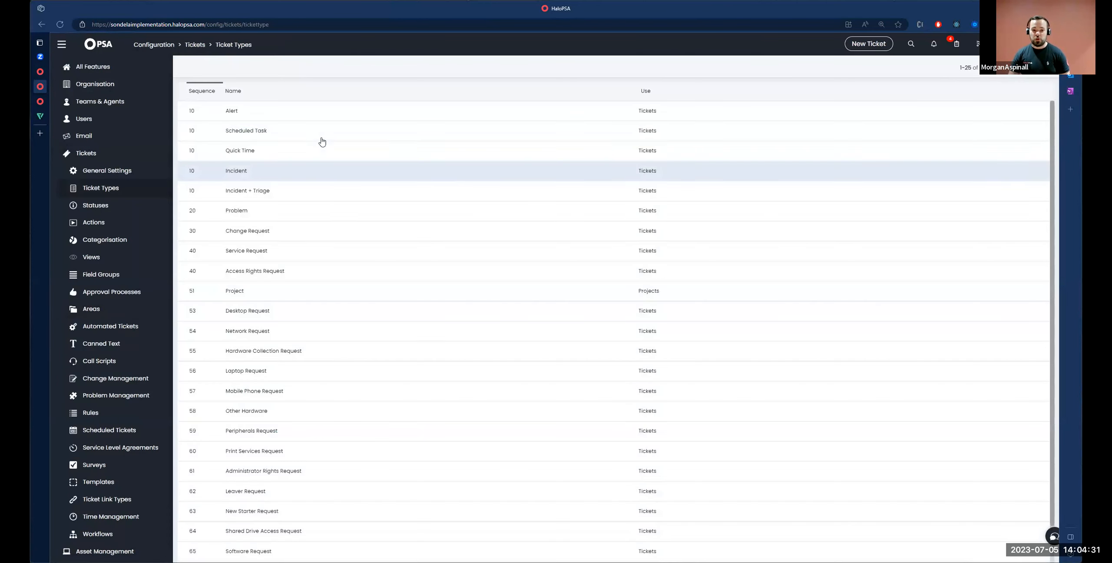
{"action": "left_click", "coordinate": [631, 91]}
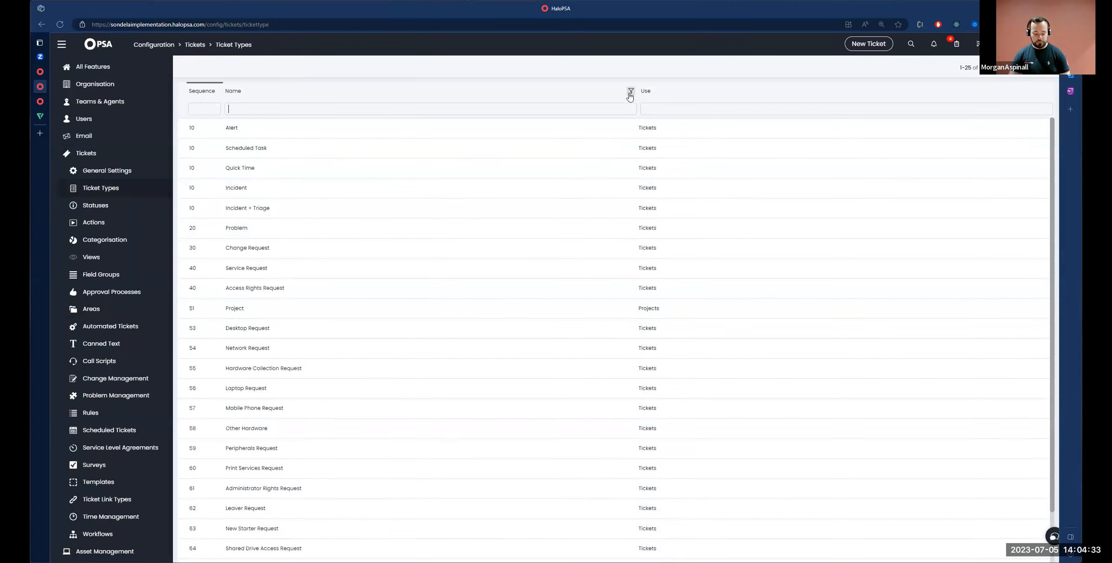
{"action": "type", "text": "a"}
{"action": "left_click", "coordinate": [331, 137]}
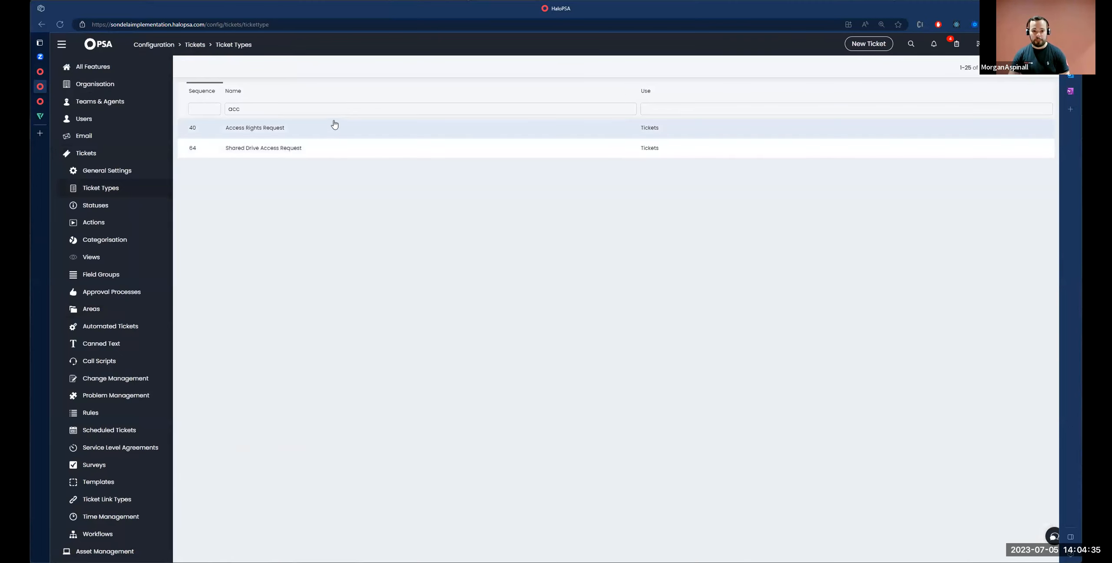
{"action": "left_click", "coordinate": [333, 127]}
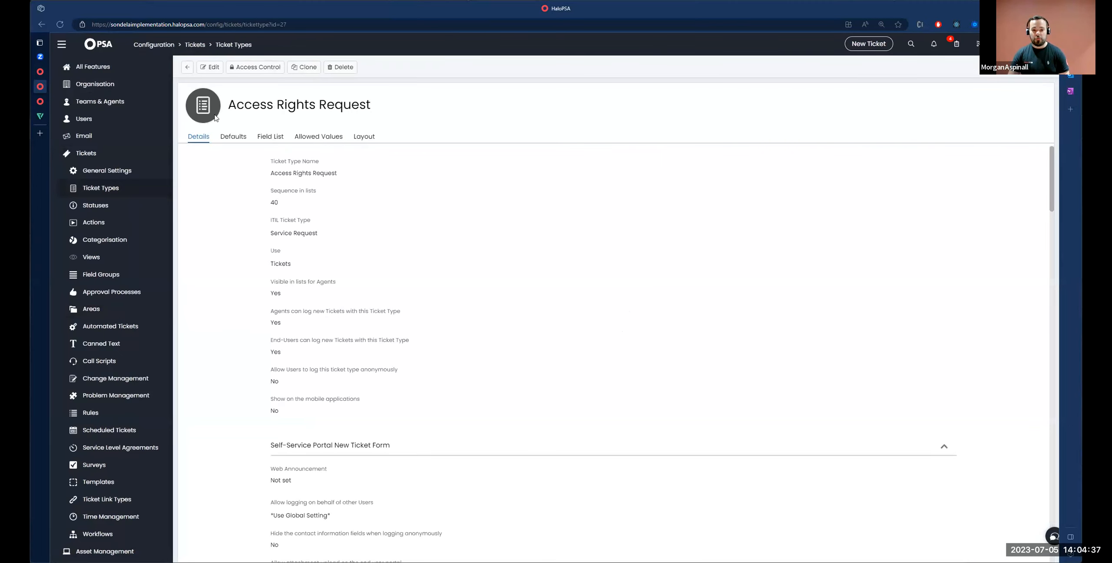
{"action": "left_click_drag", "start_coordinate": [269, 219], "coordinate": [326, 221]}
{"action": "left_click", "coordinate": [267, 220]}
{"action": "left_click", "coordinate": [271, 139]}
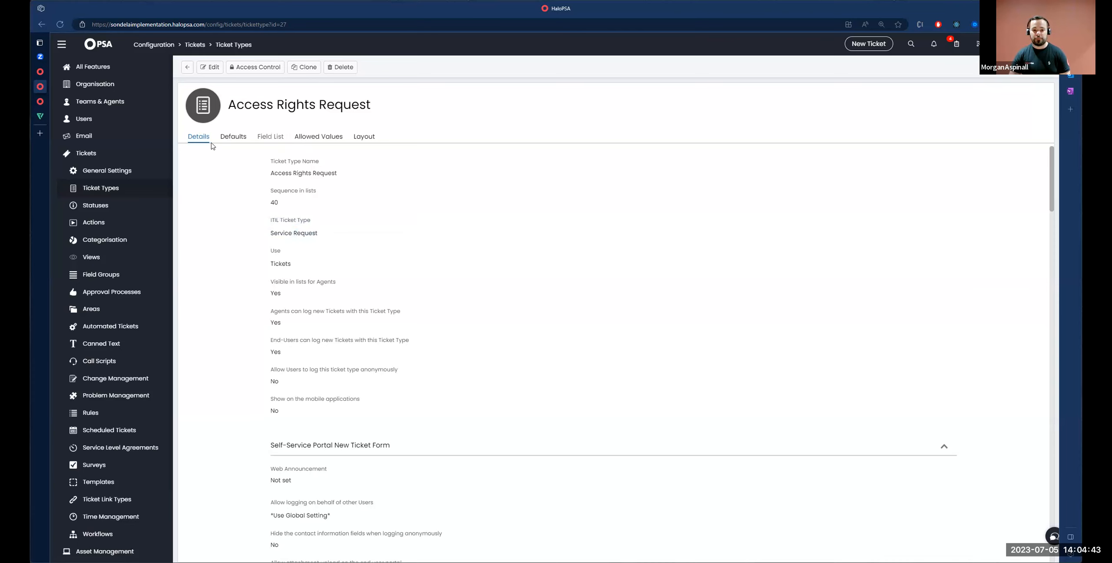
{"action": "left_click", "coordinate": [200, 137]}
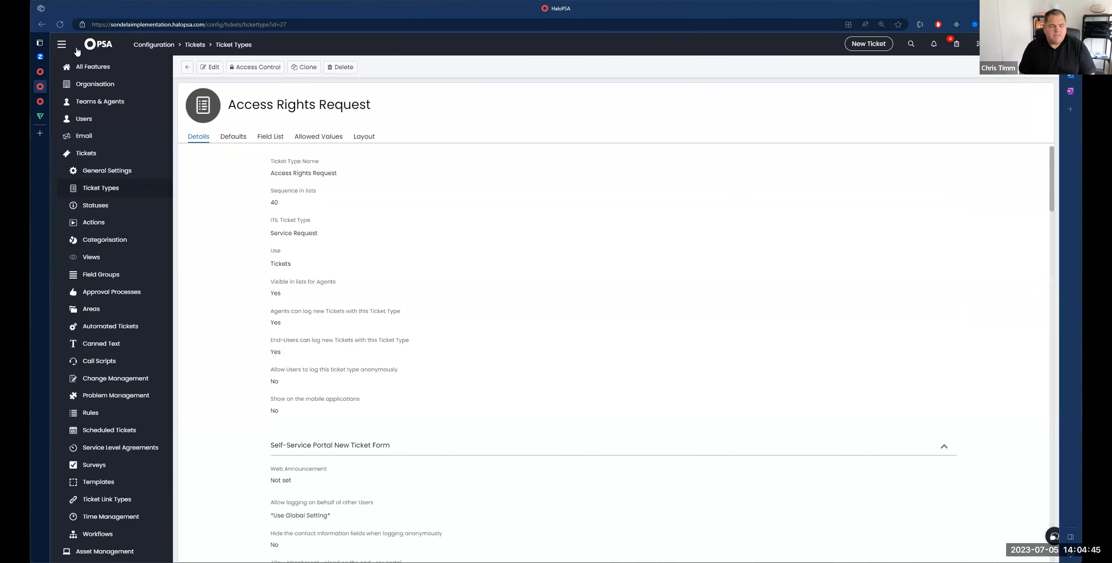
Start a new Service Desk ticket and set its ticket type to Access Rights Request
{"action": "left_click", "coordinate": [62, 44]}
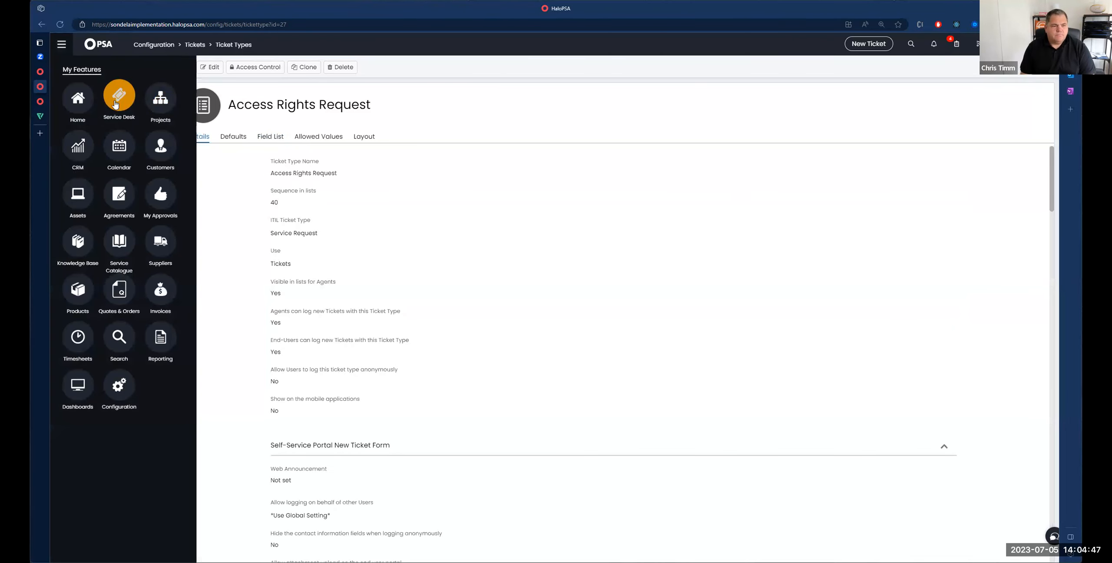
{"action": "left_click", "coordinate": [119, 95]}
{"action": "left_click", "coordinate": [992, 67]}
{"action": "left_click", "coordinate": [1008, 82]}
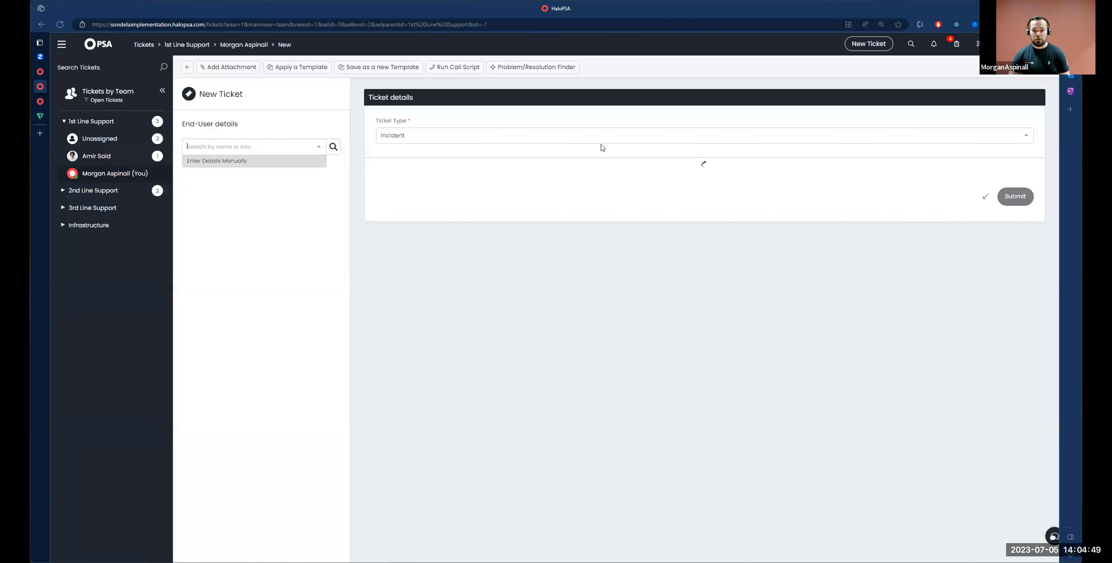
{"action": "left_click", "coordinate": [604, 137]}
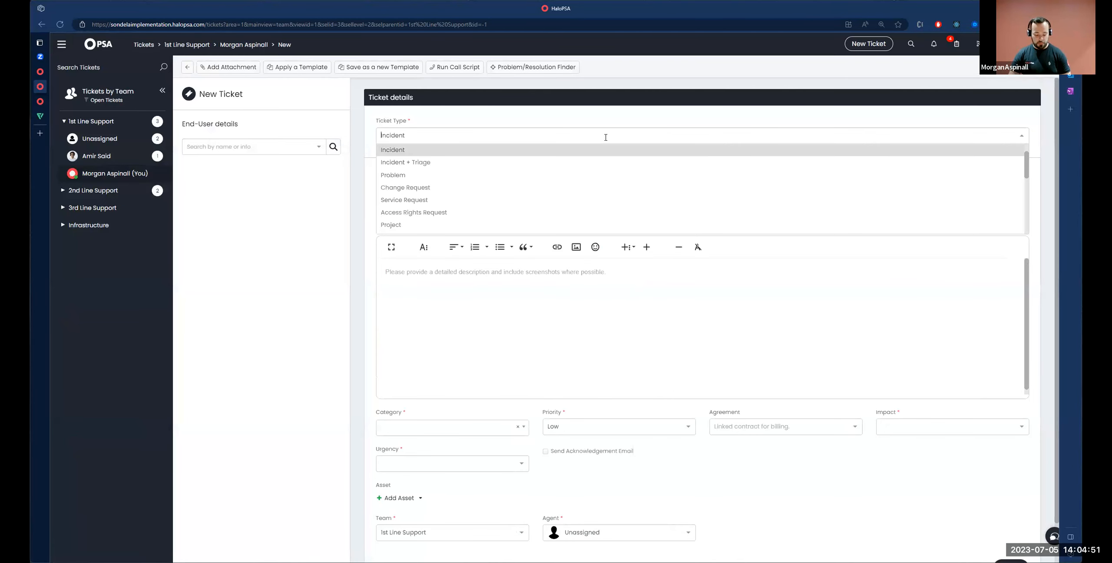
{"action": "type", "text": "ac"}
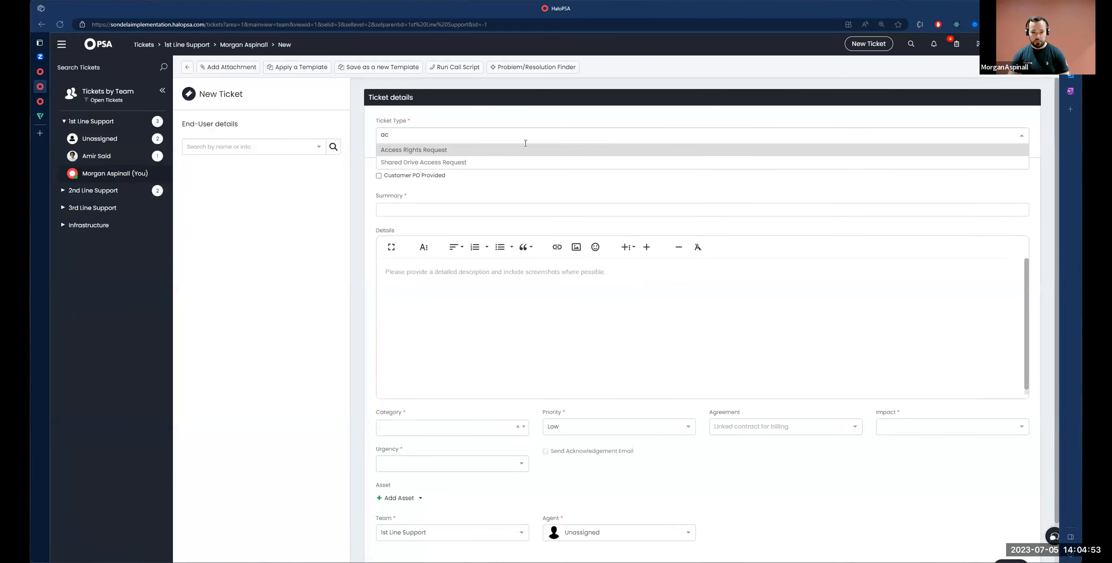
{"action": "left_click", "coordinate": [443, 151]}
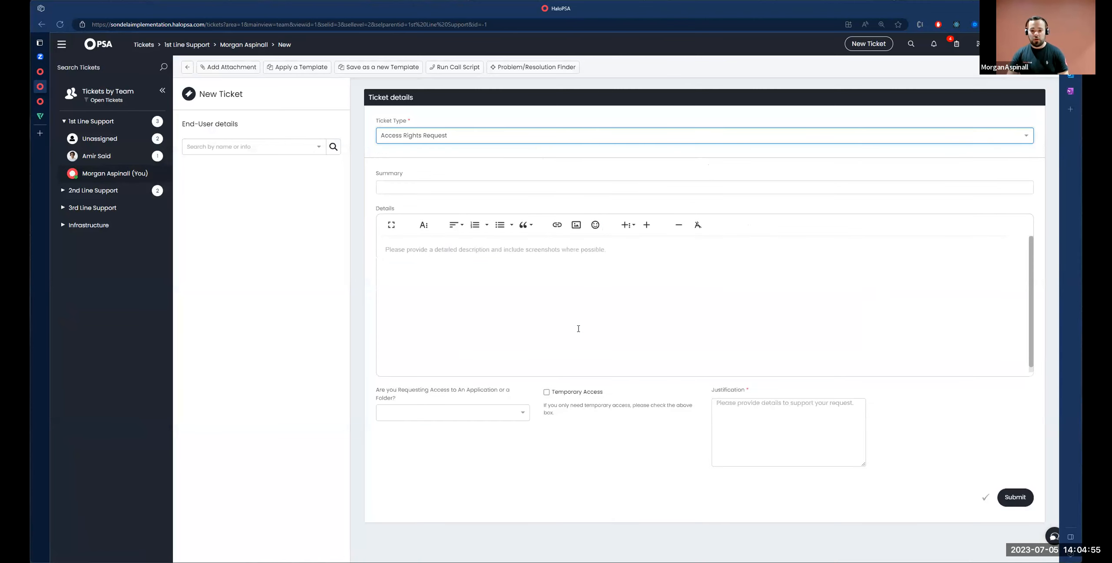
Review the Summary, Details and Justification fields, and try to submit the ticket with Justification left empty
{"action": "double_click", "coordinate": [390, 173]}
{"action": "double_click", "coordinate": [385, 209]}
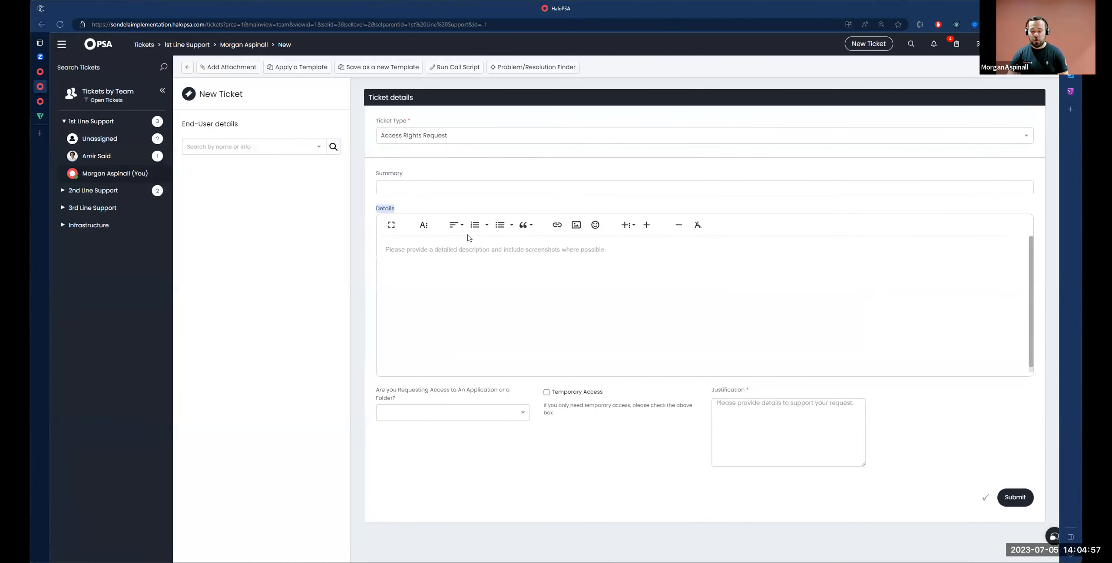
{"action": "left_click_drag", "start_coordinate": [713, 391], "coordinate": [751, 389]}
{"action": "left_click", "coordinate": [744, 391]}
{"action": "left_click", "coordinate": [752, 393]}
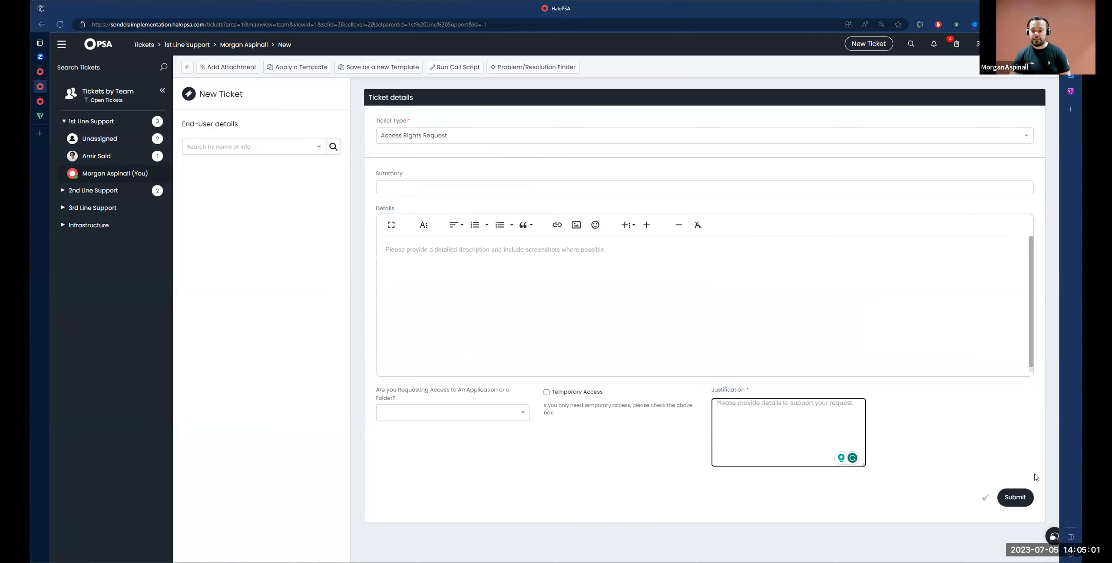
{"action": "left_click", "coordinate": [1023, 502]}
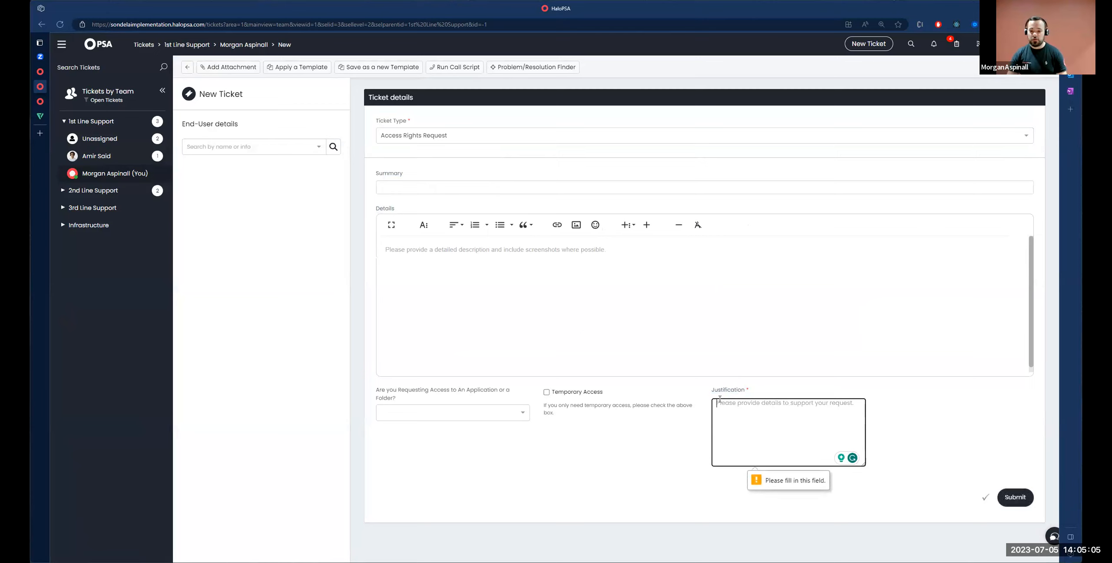
Choose Application as the kind of access requested and view the options of the Application field
{"action": "left_click_drag", "start_coordinate": [374, 390], "coordinate": [500, 398]}
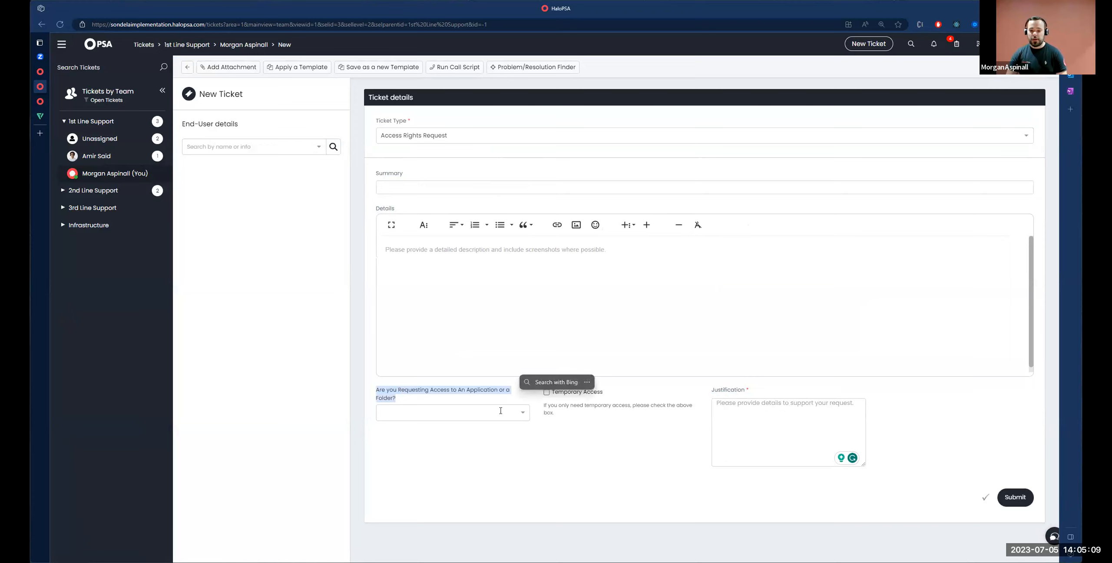
{"action": "left_click", "coordinate": [501, 413]}
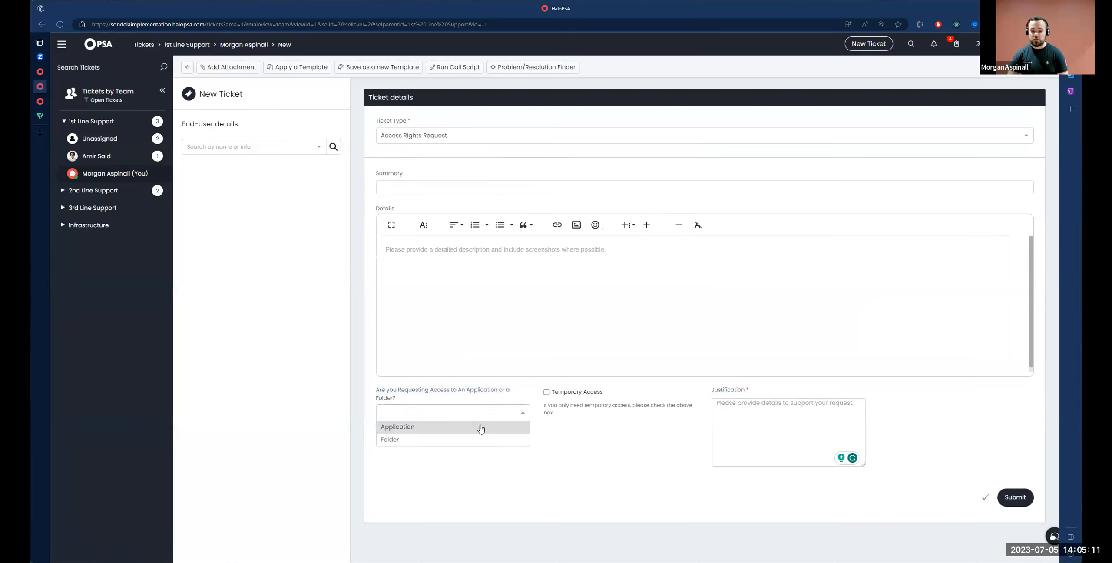
{"action": "left_click", "coordinate": [481, 428]}
{"action": "left_click", "coordinate": [580, 407]}
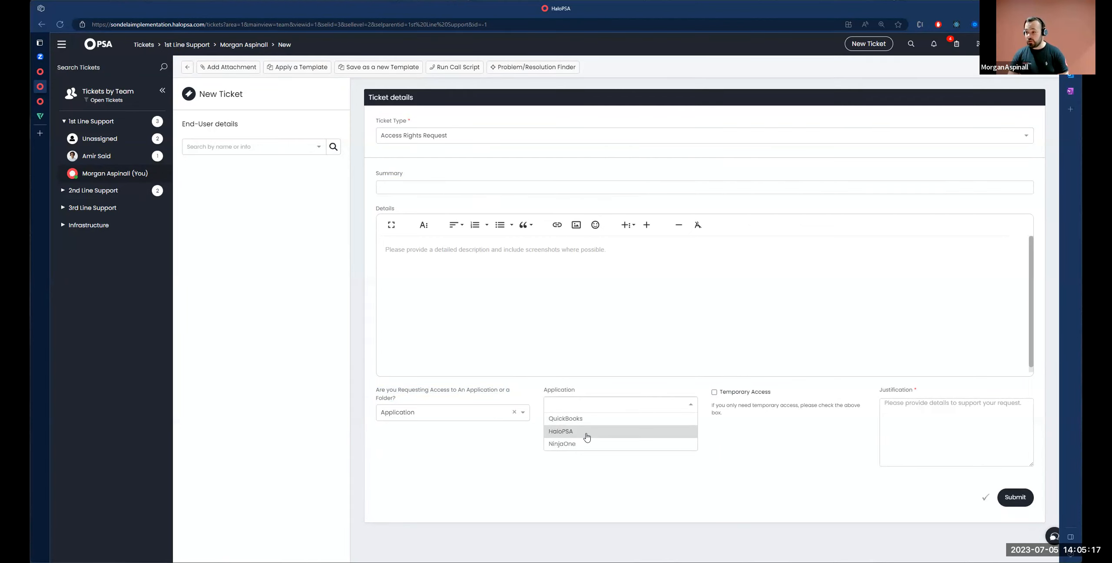
Change the kind of access requested to Folder and enter "scdfsdc" as the Path to Directory
{"action": "left_click", "coordinate": [489, 412]}
{"action": "left_click", "coordinate": [427, 441]}
{"action": "left_click_drag", "start_coordinate": [545, 387], "coordinate": [603, 390]}
{"action": "left_click", "coordinate": [573, 405]}
{"action": "type", "text": "scdfsdc"}
Test the dynamic fields by switching the requested access to Application and back to Folder
{"action": "left_click", "coordinate": [450, 413]}
{"action": "left_click", "coordinate": [427, 430]}
{"action": "left_click", "coordinate": [430, 416]}
{"action": "left_click", "coordinate": [427, 441]}
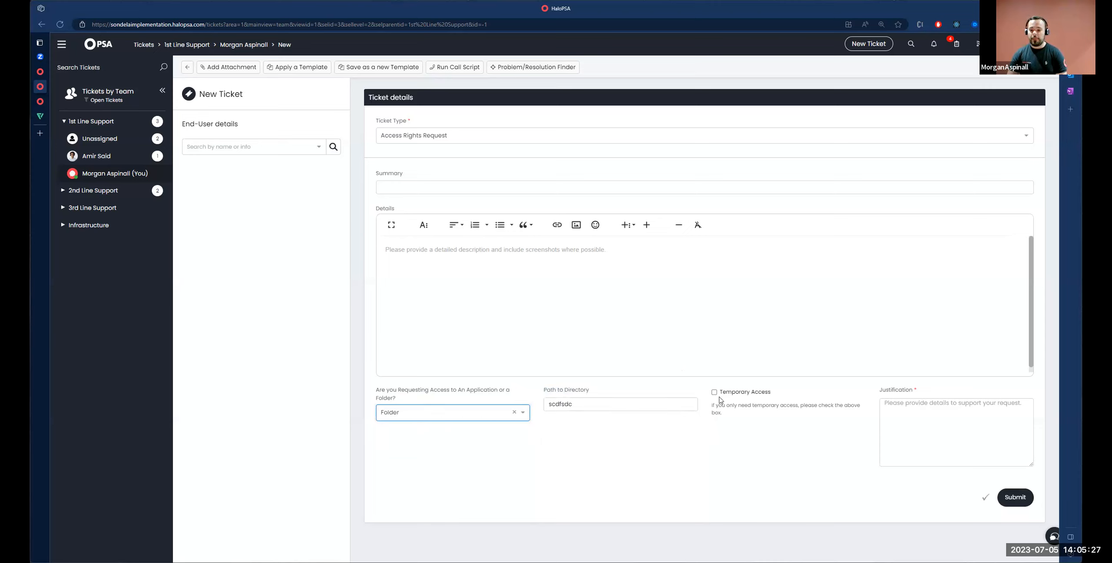
Enable Temporary Access and set the date until which access is needed to 19/07/2023
{"action": "left_click_drag", "start_coordinate": [776, 396], "coordinate": [707, 394]}
{"action": "left_click", "coordinate": [725, 417]}
{"action": "triple_click", "coordinate": [713, 410]}
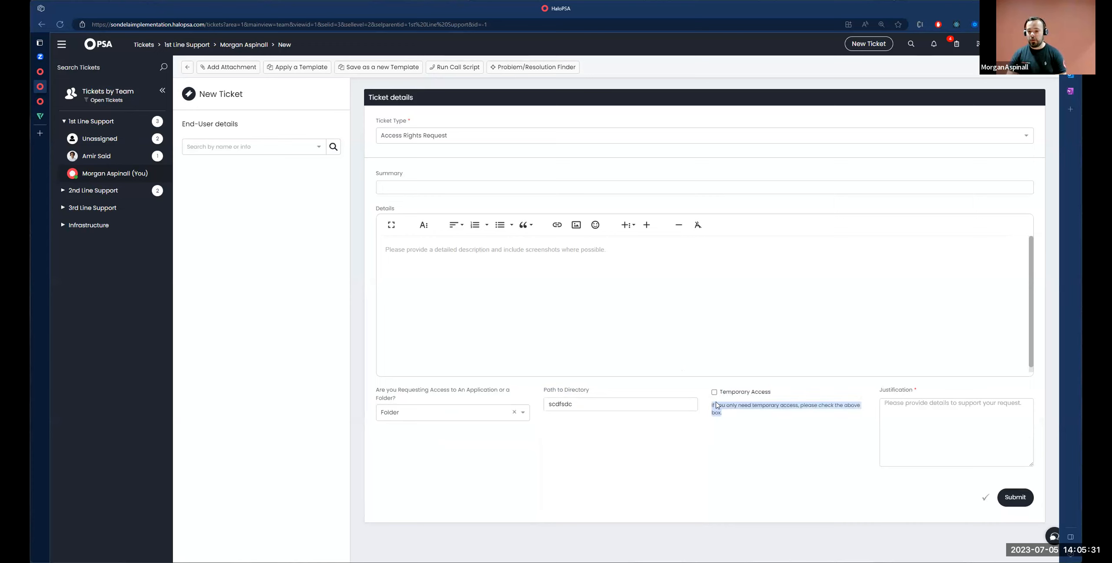
{"action": "left_click", "coordinate": [714, 392]}
{"action": "left_click_drag", "start_coordinate": [886, 392], "coordinate": [906, 406]}
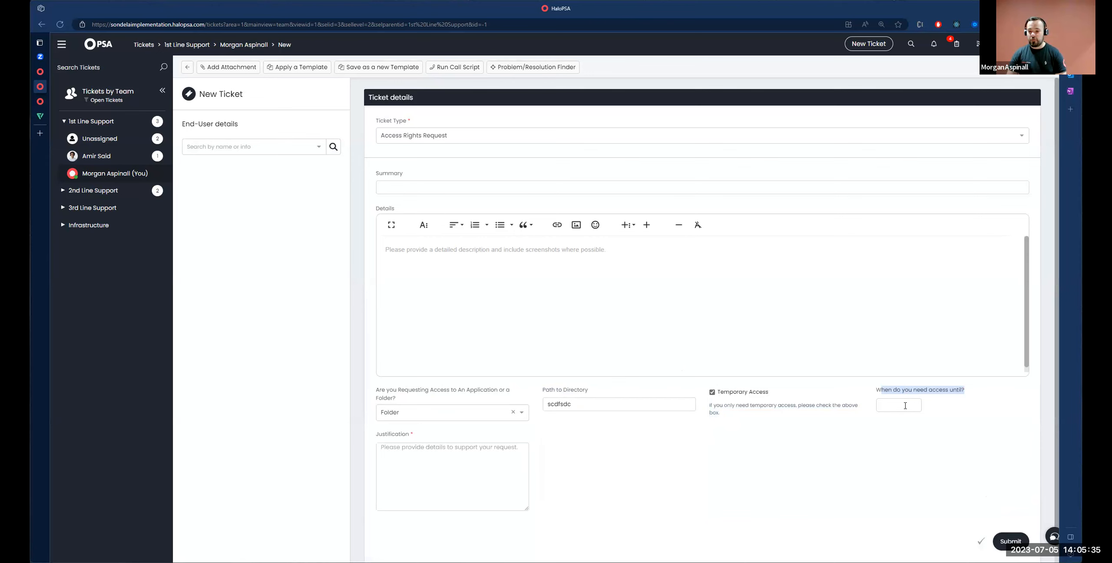
{"action": "left_click", "coordinate": [905, 406]}
{"action": "left_click", "coordinate": [536, 329]}
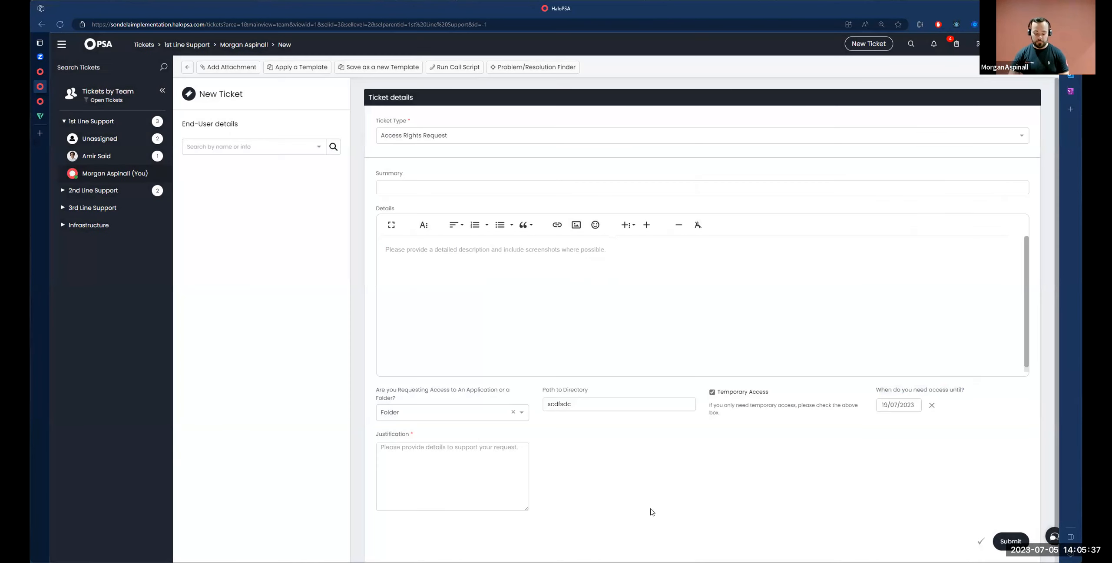
Enter "Testing" as the Justification and submit the Access Rights Request ticket
{"action": "key", "text": "Tab"}
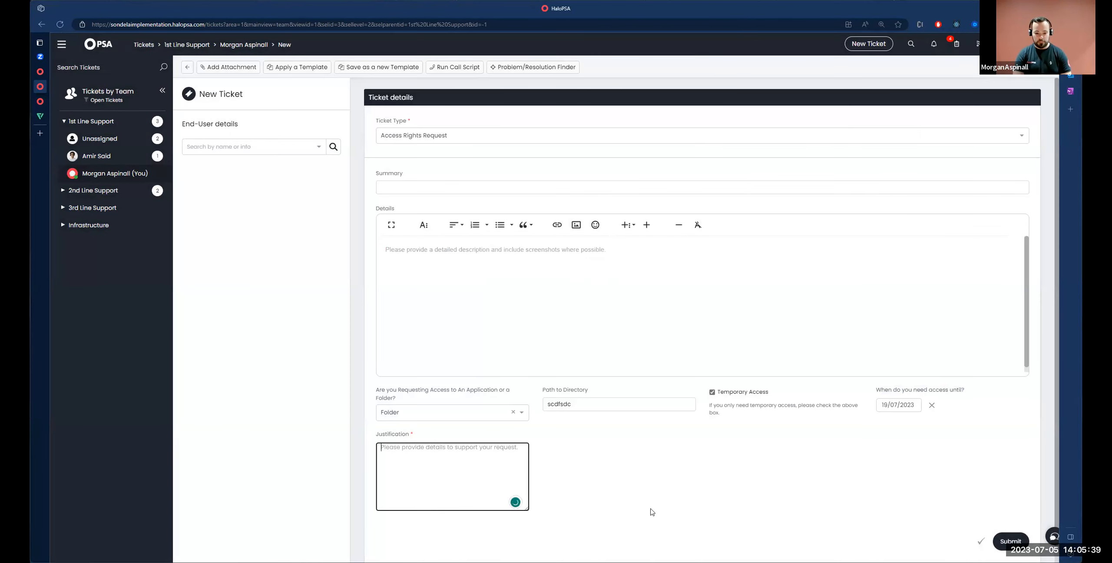
{"action": "type", "text": "Testing"}
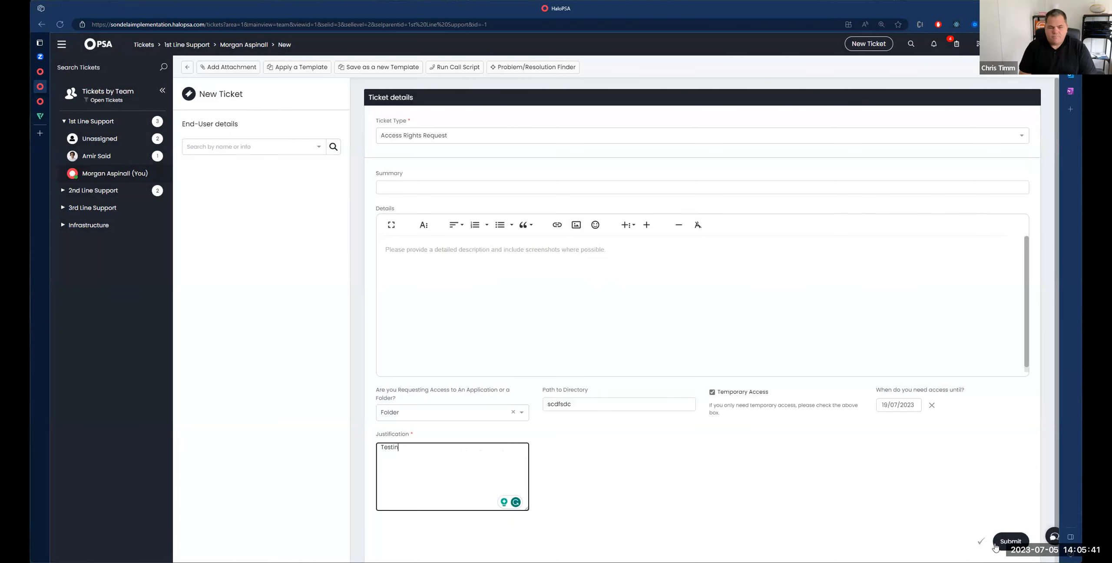
{"action": "left_click", "coordinate": [1004, 542]}
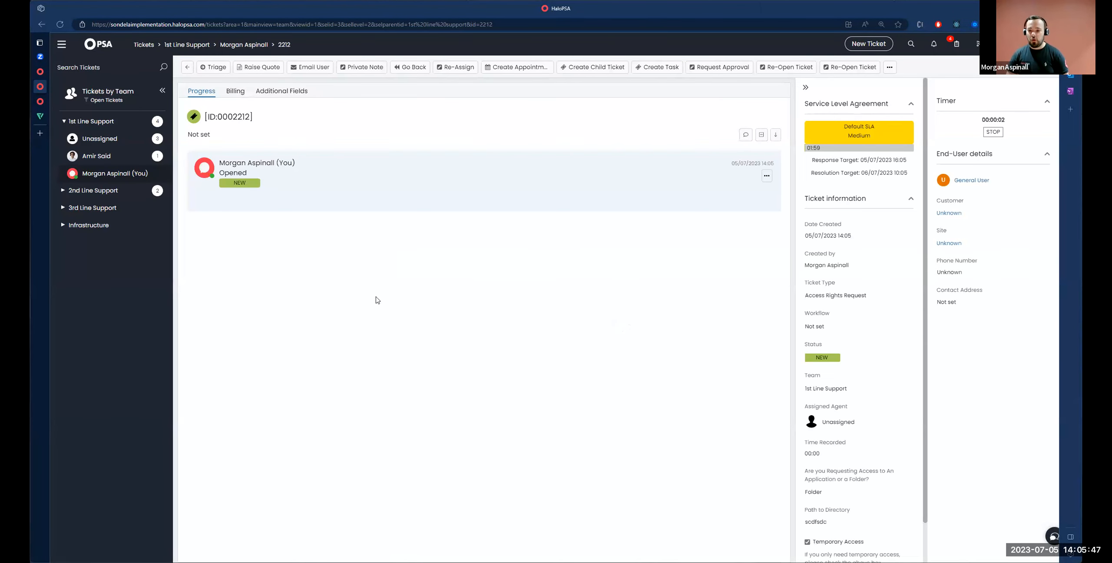
Open the configuration area, duplicate its browser tab, and switch the duplicate to the End-User Portal
{"action": "left_click", "coordinate": [61, 44]}
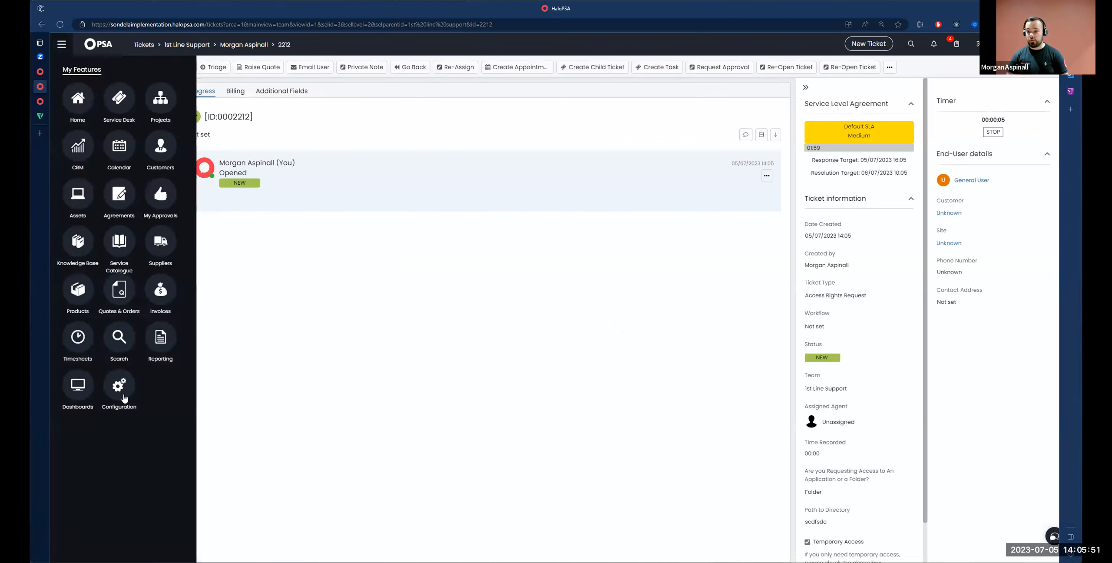
{"action": "left_click", "coordinate": [120, 385]}
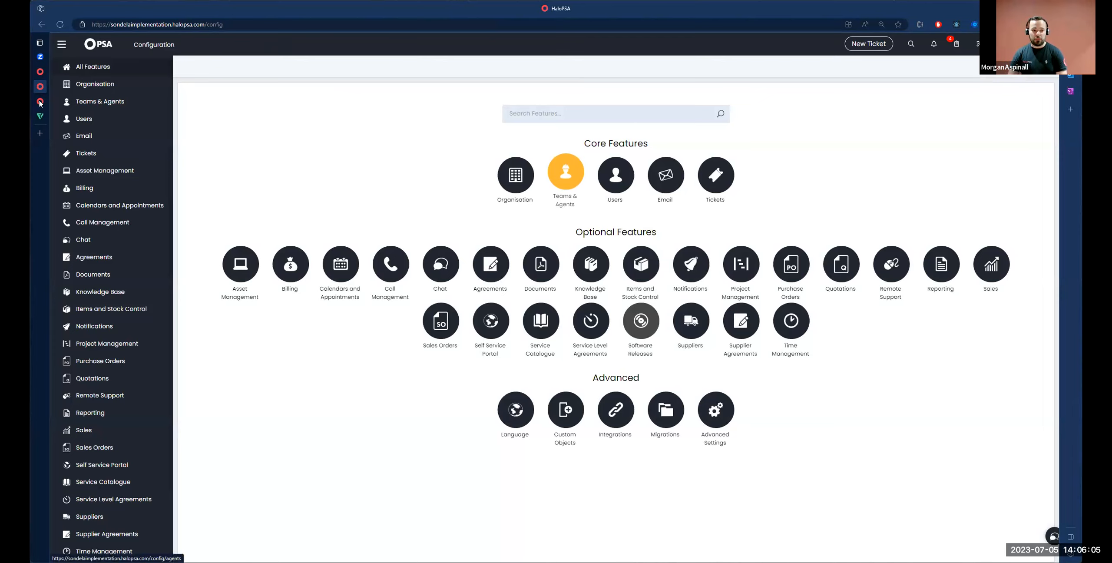
{"action": "right_click", "coordinate": [61, 87]}
{"action": "left_click", "coordinate": [74, 132]}
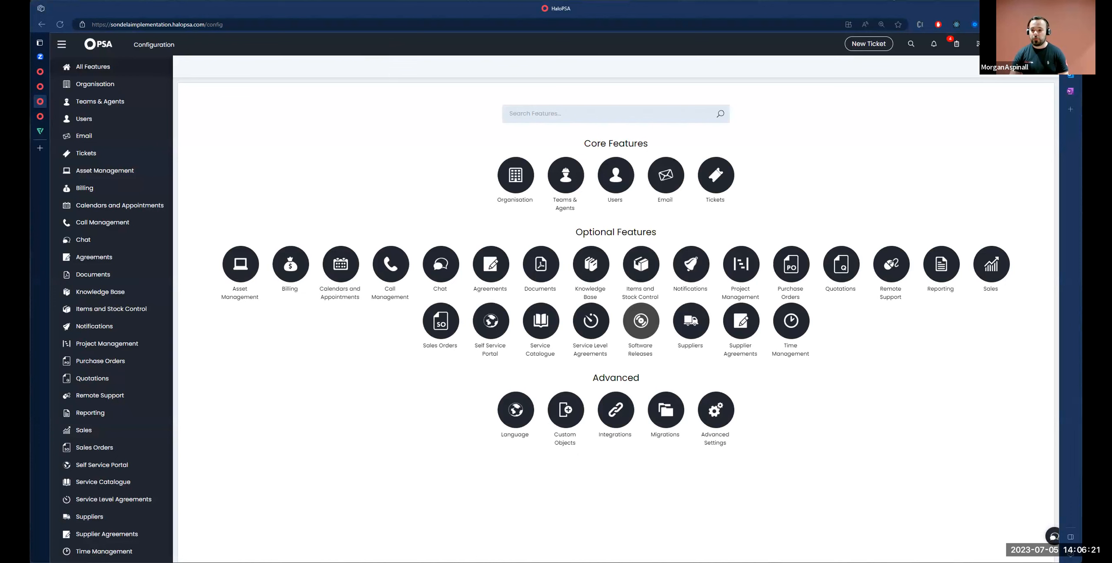
{"action": "left_click", "coordinate": [949, 174]}
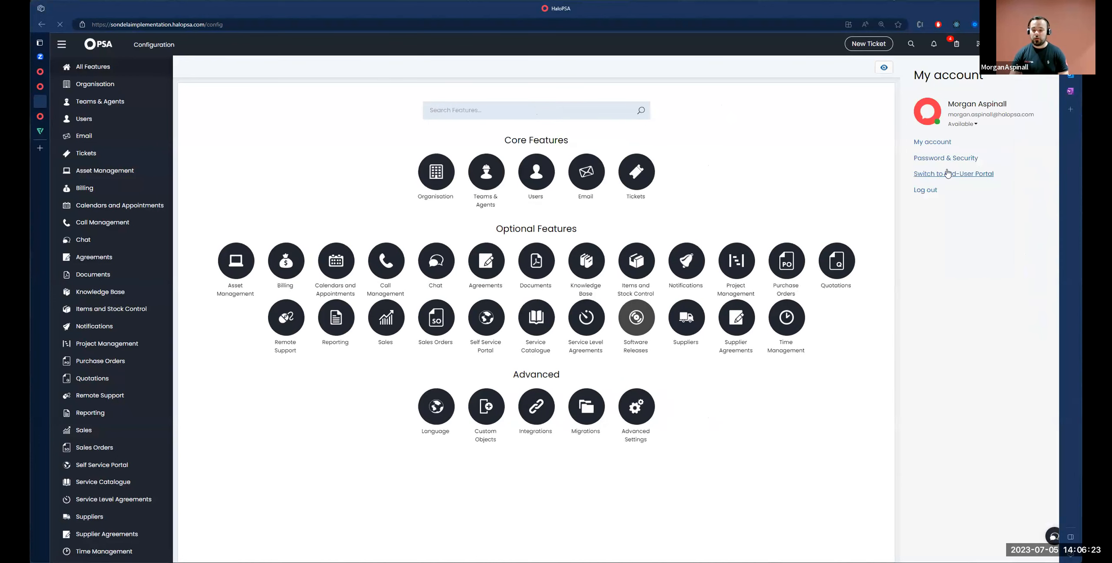
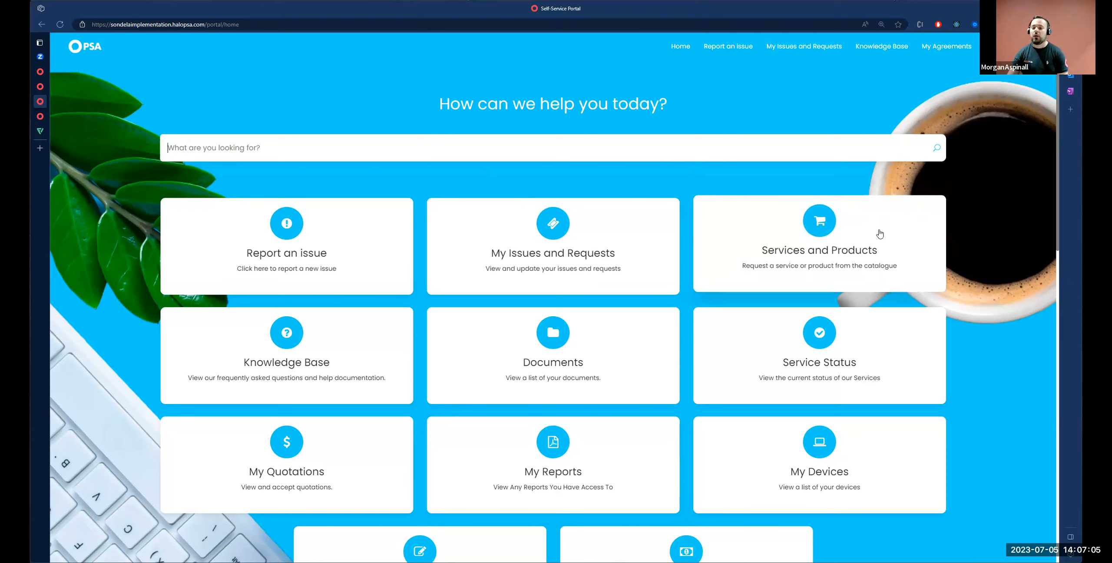
Open the New Starter request in the portal's Users and Services category and review the fields on its form
{"action": "left_click", "coordinate": [813, 243]}
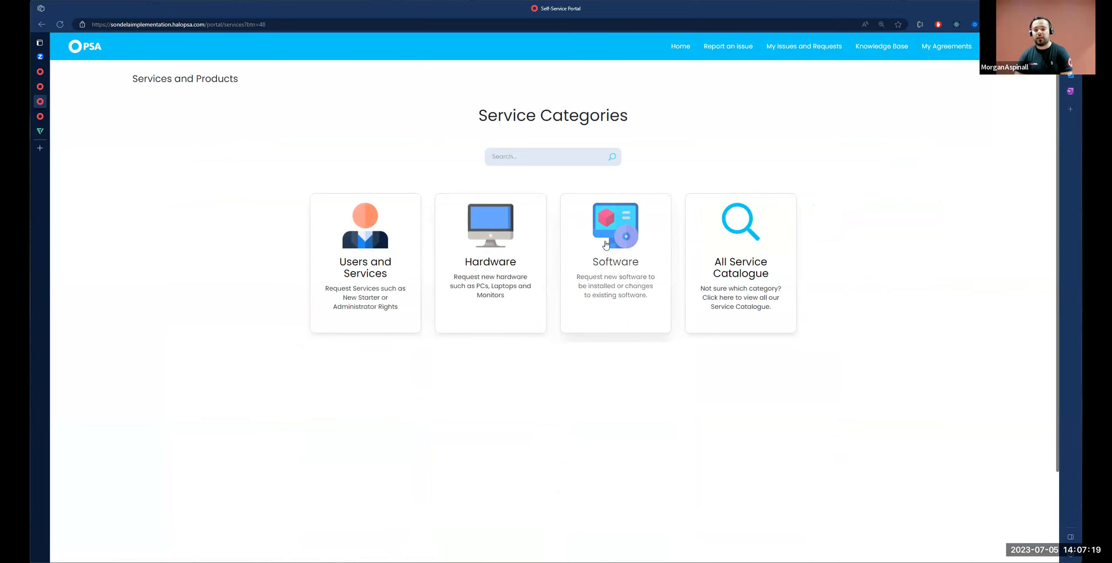
{"action": "left_click", "coordinate": [389, 225]}
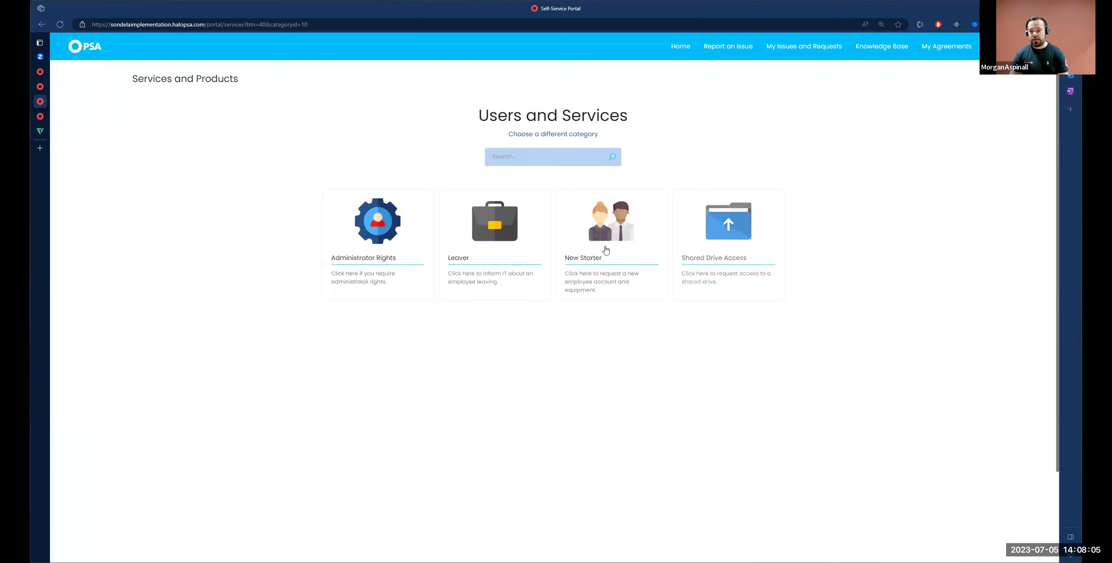
{"action": "left_click", "coordinate": [579, 246]}
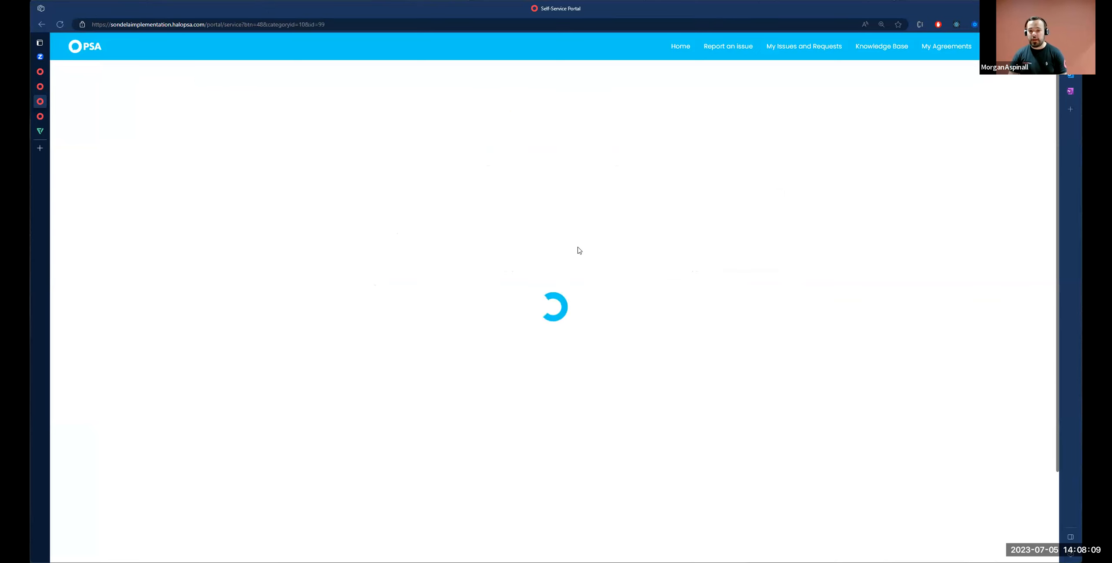
{"action": "left_click", "coordinate": [384, 200]}
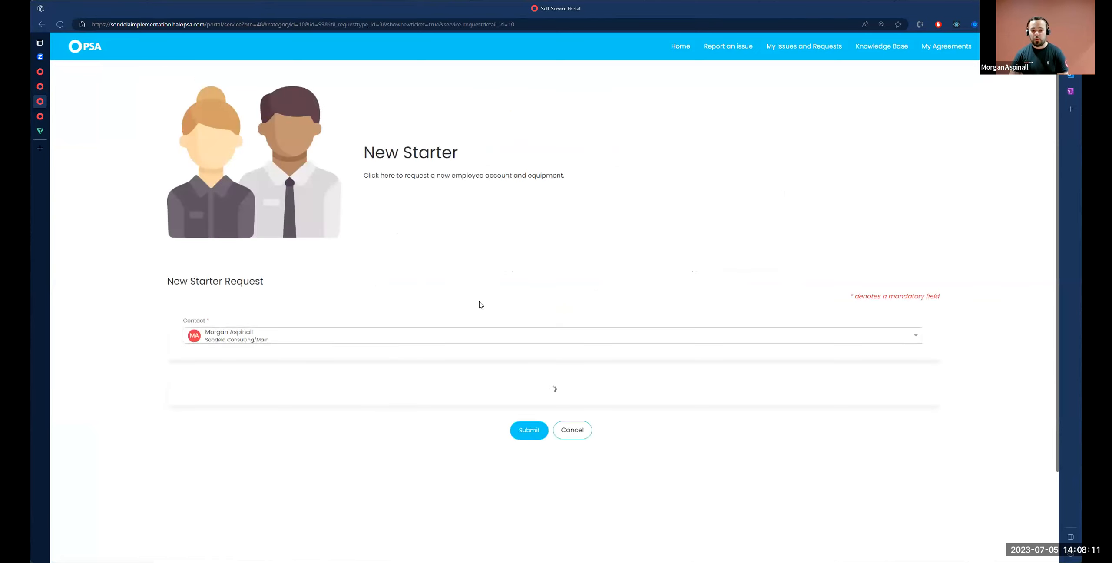
{"action": "scroll", "coordinate": [294, 332], "scroll_direction": "down", "scroll_amount": 3}
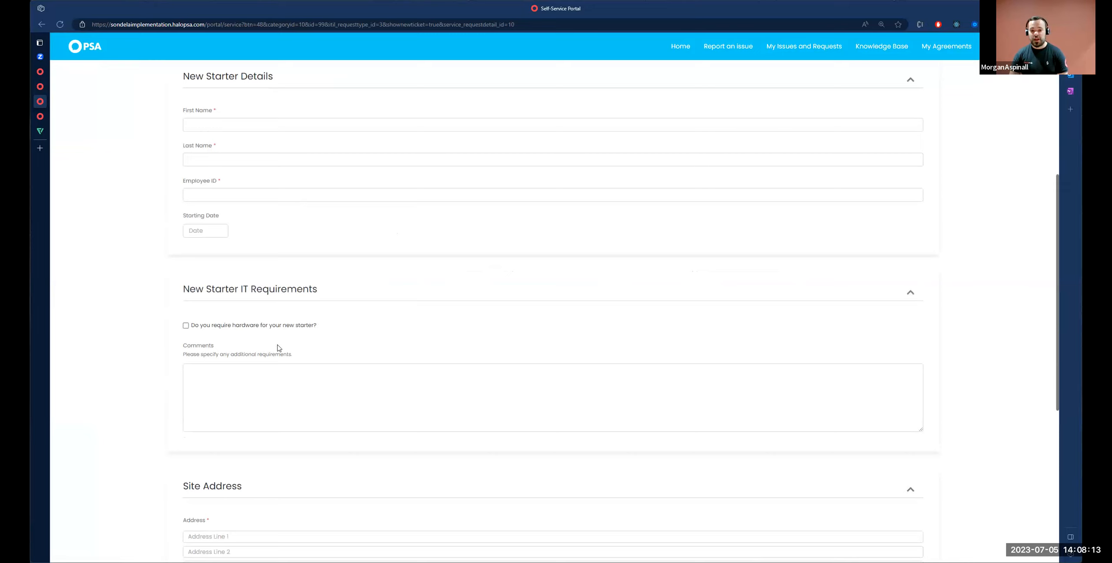
{"action": "scroll", "coordinate": [280, 350], "scroll_direction": "up", "scroll_amount": 5}
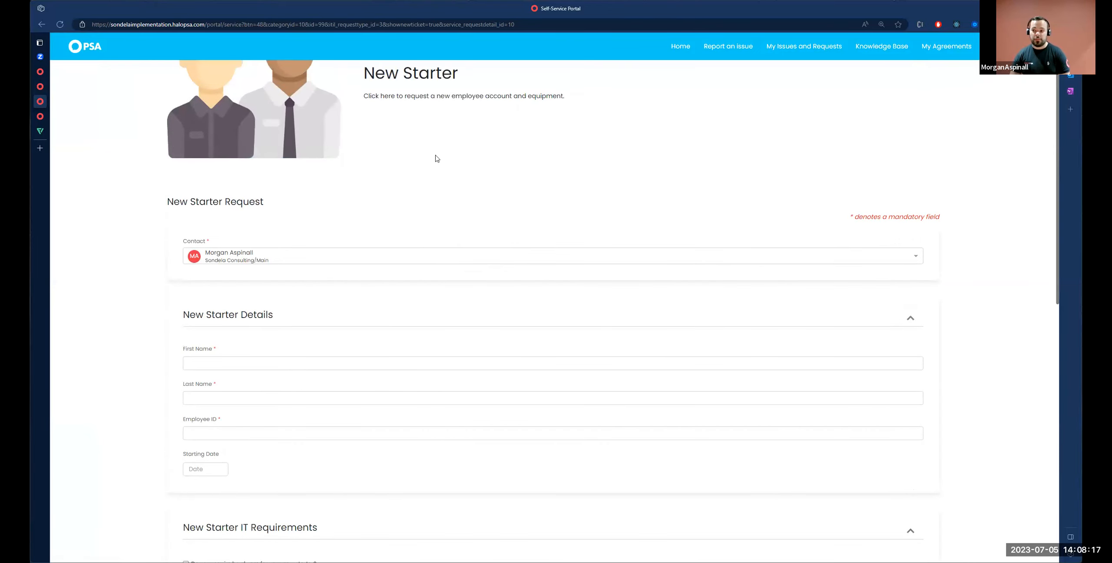
{"action": "scroll", "coordinate": [438, 161], "scroll_direction": "down", "scroll_amount": 5}
{"action": "scroll", "coordinate": [400, 207], "scroll_direction": "up", "scroll_amount": 8}
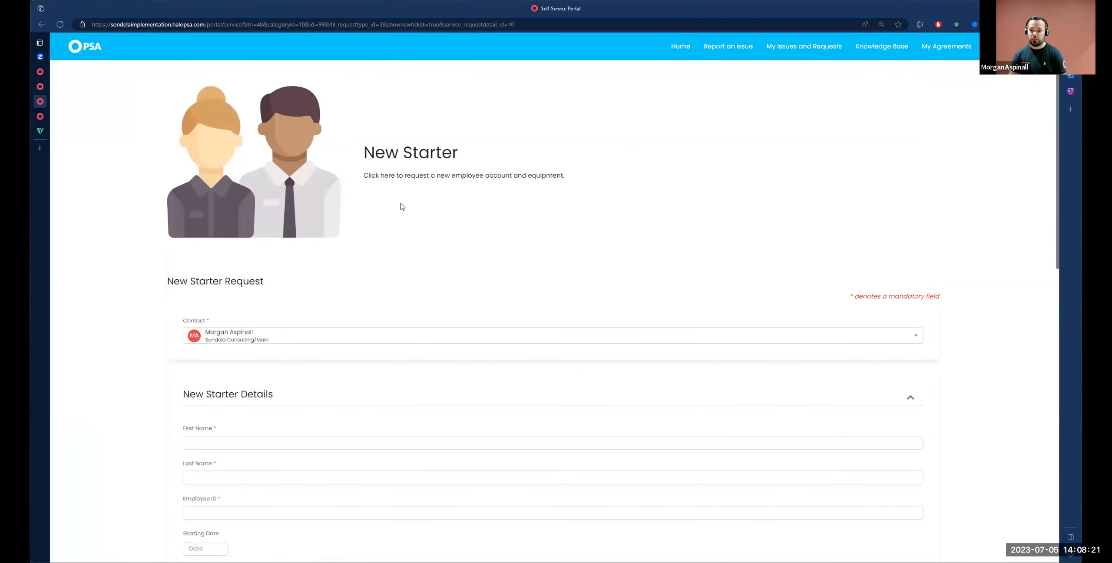
Return to the agent-side tab and show the Users and Services category of the Service Catalogue
{"action": "left_click", "coordinate": [44, 87]}
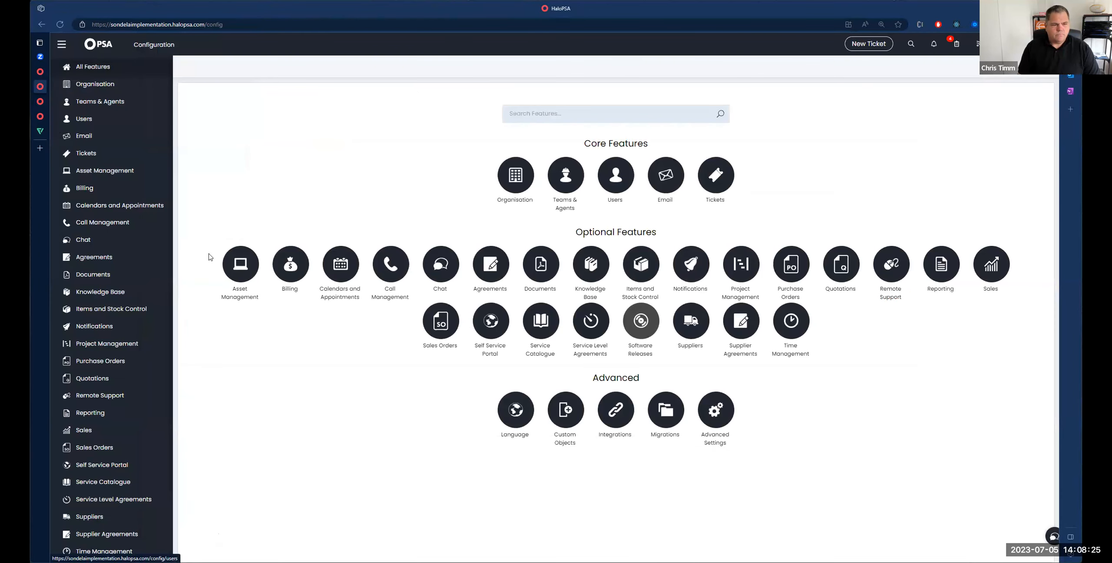
{"action": "left_click", "coordinate": [62, 45]}
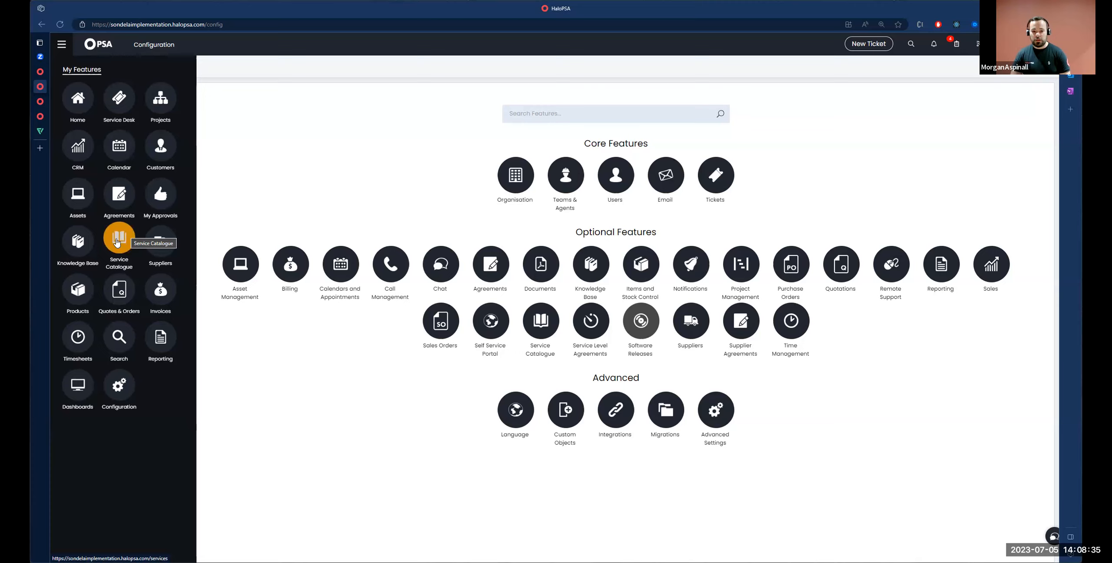
{"action": "left_click", "coordinate": [117, 243]}
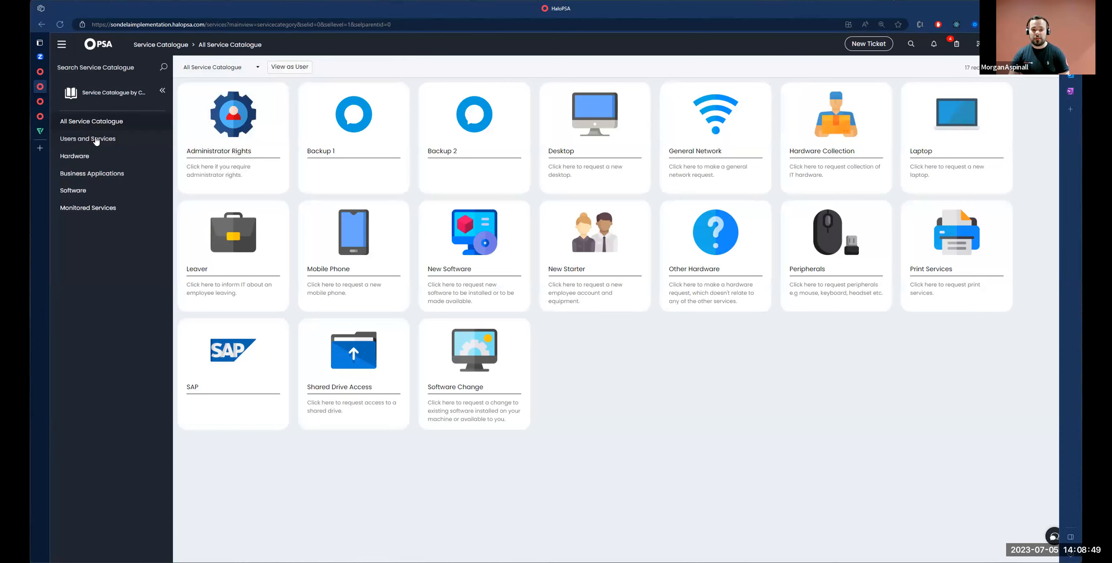
{"action": "left_click_drag", "start_coordinate": [64, 138], "coordinate": [95, 140]}
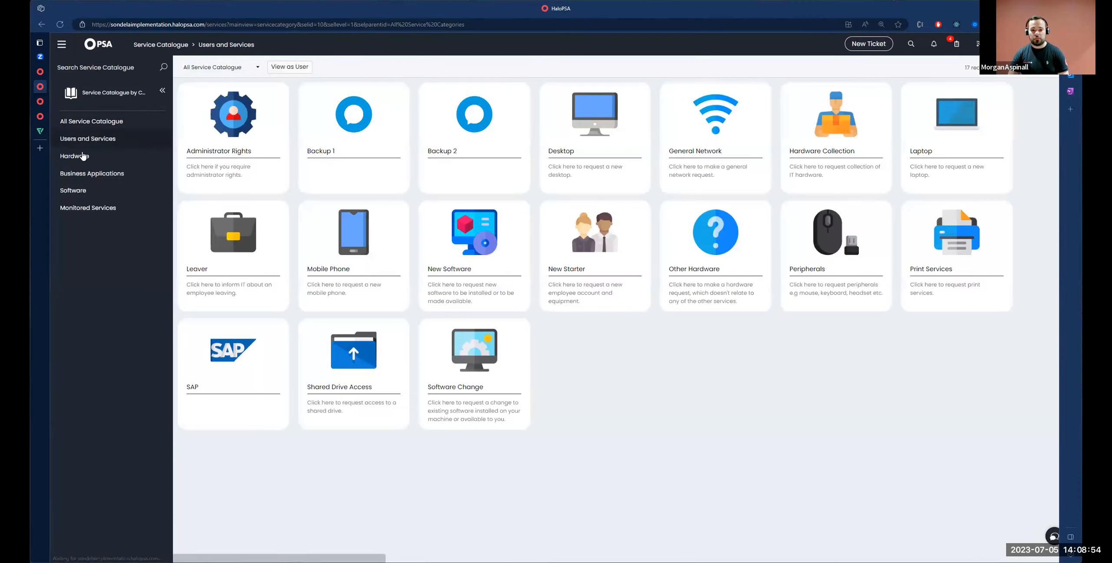
{"action": "left_click", "coordinate": [84, 156]}
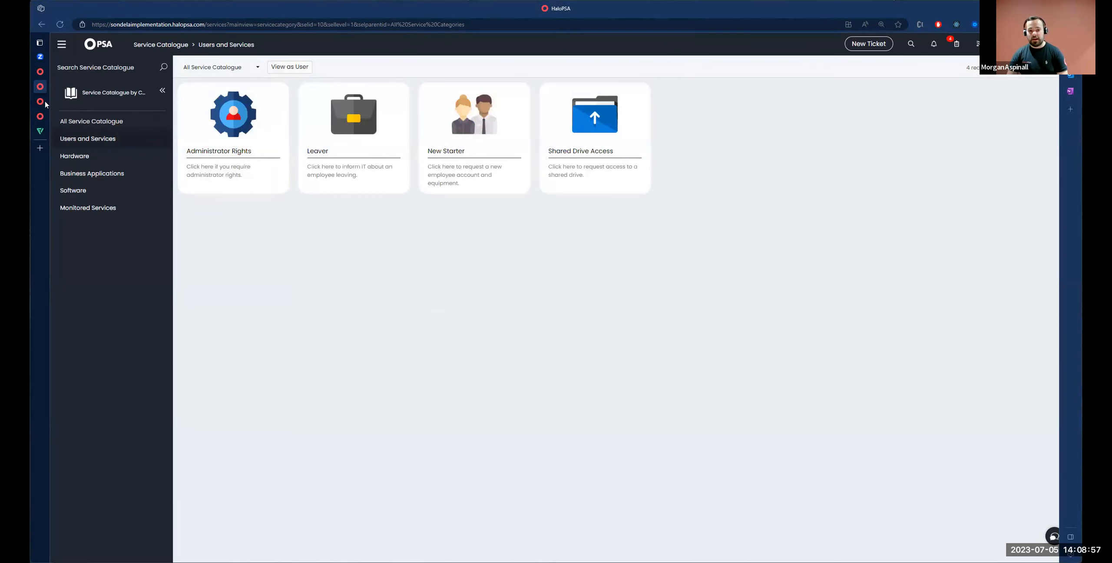
Go back to the portal's Users and Services list and compare it with the agent-side catalogue
{"action": "left_click", "coordinate": [40, 100]}
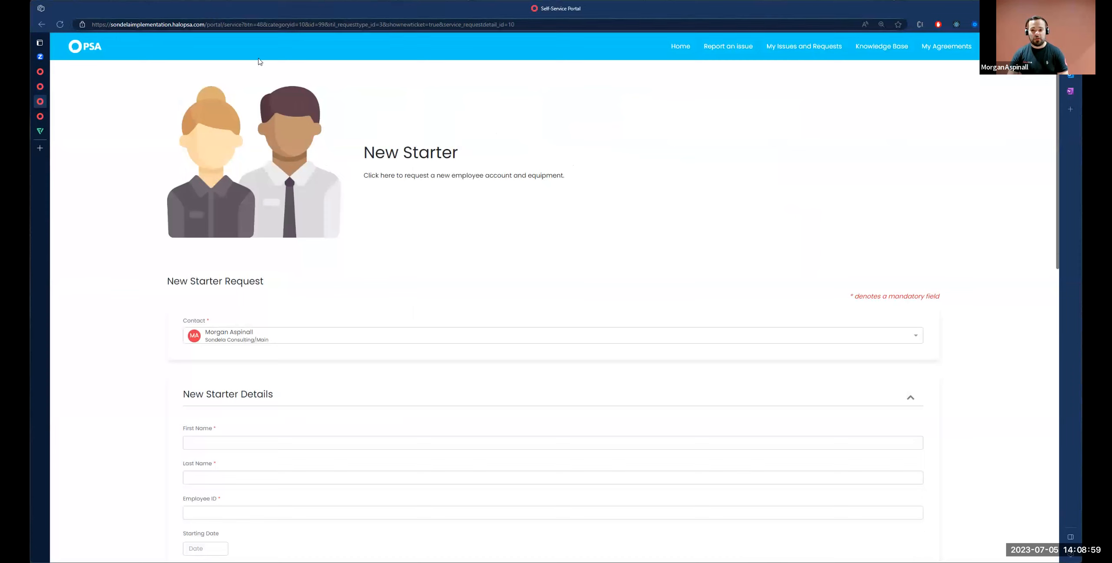
{"action": "left_click", "coordinate": [42, 24]}
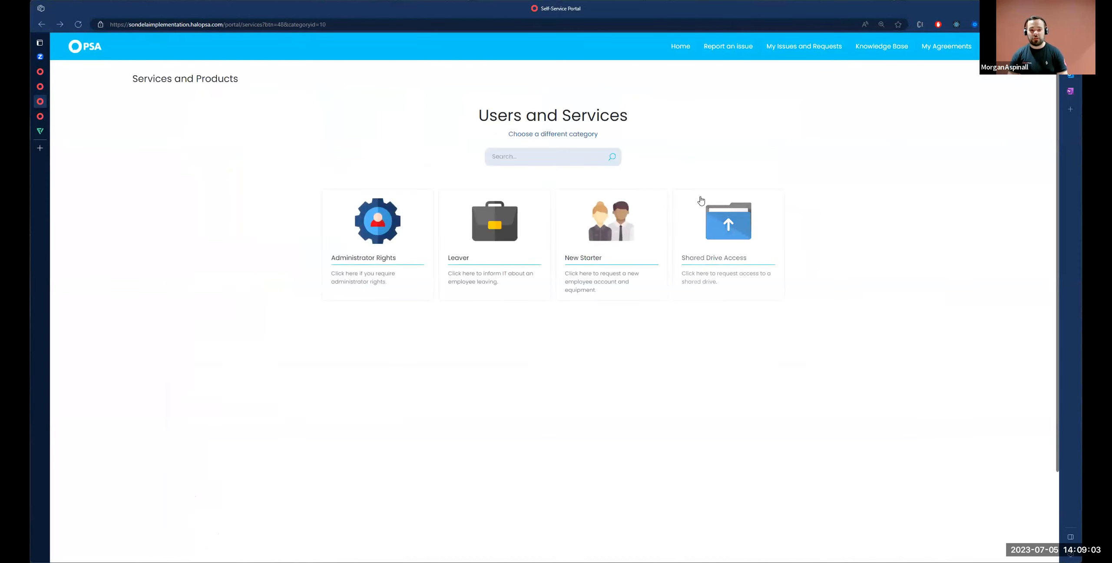
{"action": "left_click", "coordinate": [40, 86]}
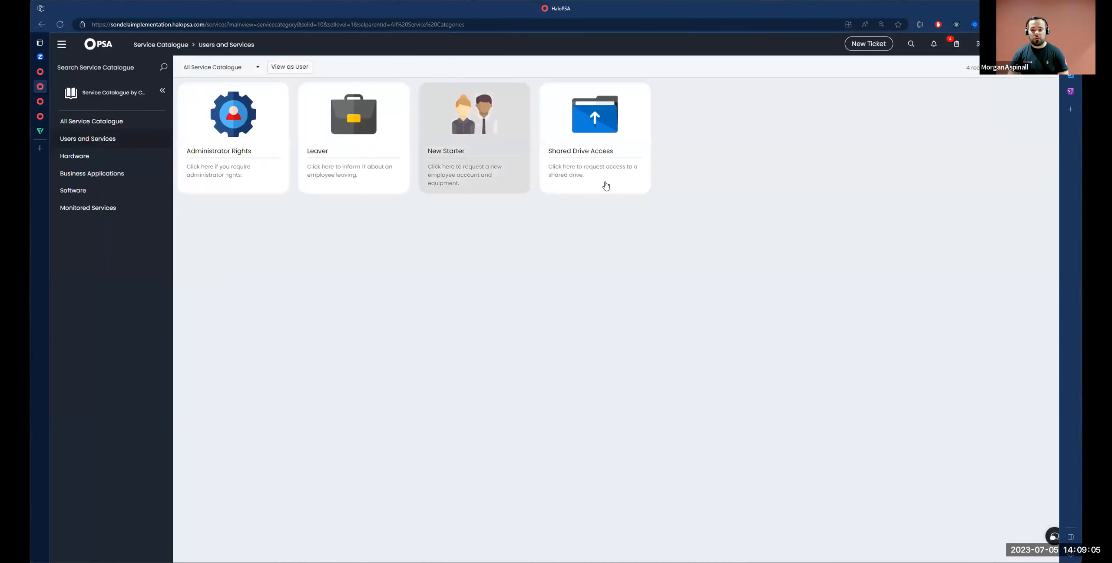
Create a new service in the Users and Services category and name it "Access Rights Request"
{"action": "left_click", "coordinate": [1019, 71]}
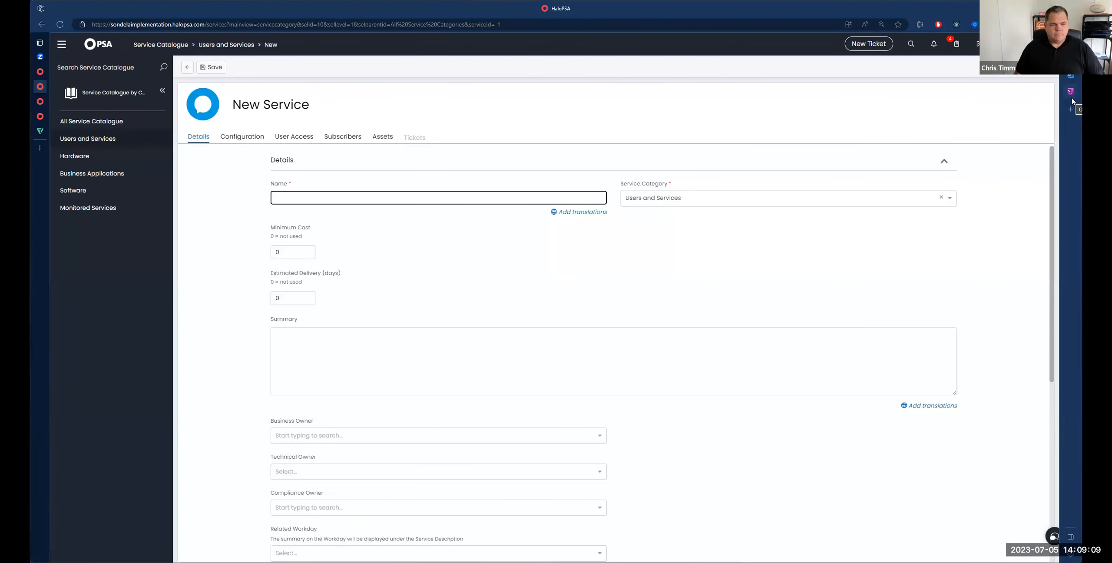
{"action": "type", "text": "Access Rights Request"}
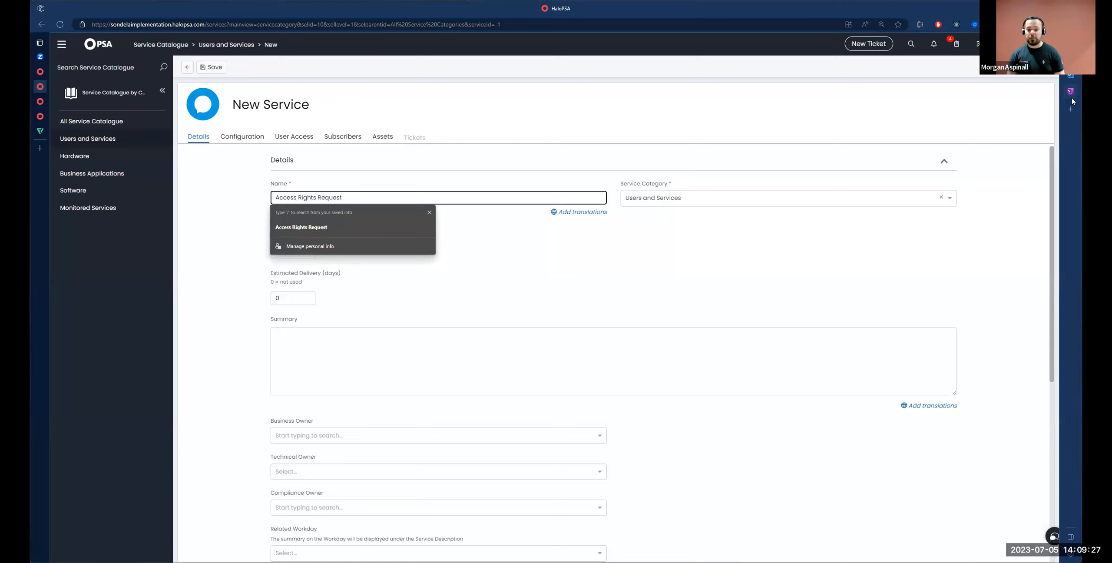
{"action": "left_click", "coordinate": [222, 259]}
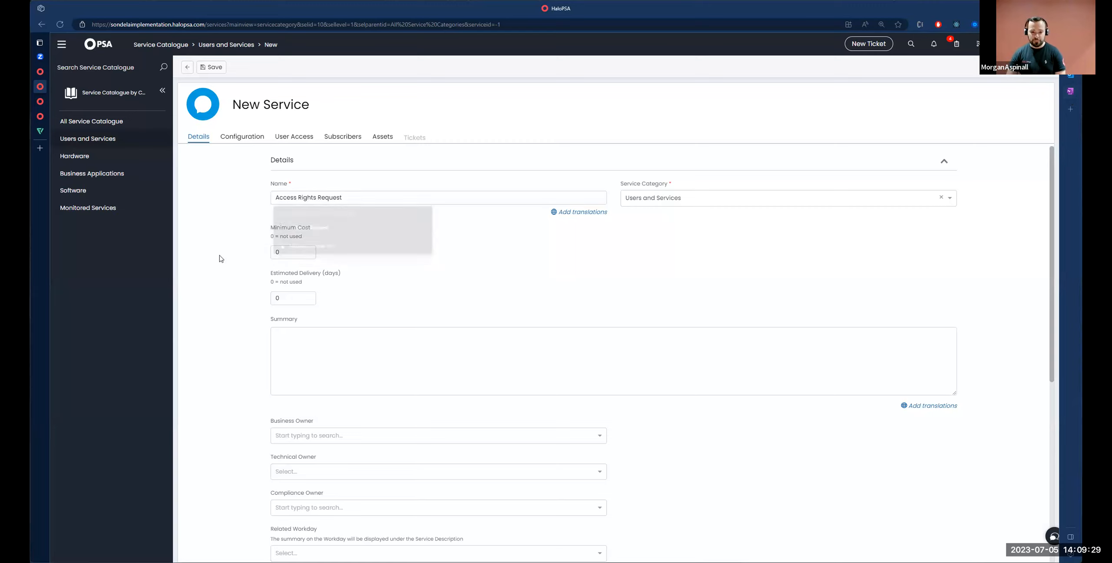
{"action": "left_click_drag", "start_coordinate": [267, 183], "coordinate": [331, 178]}
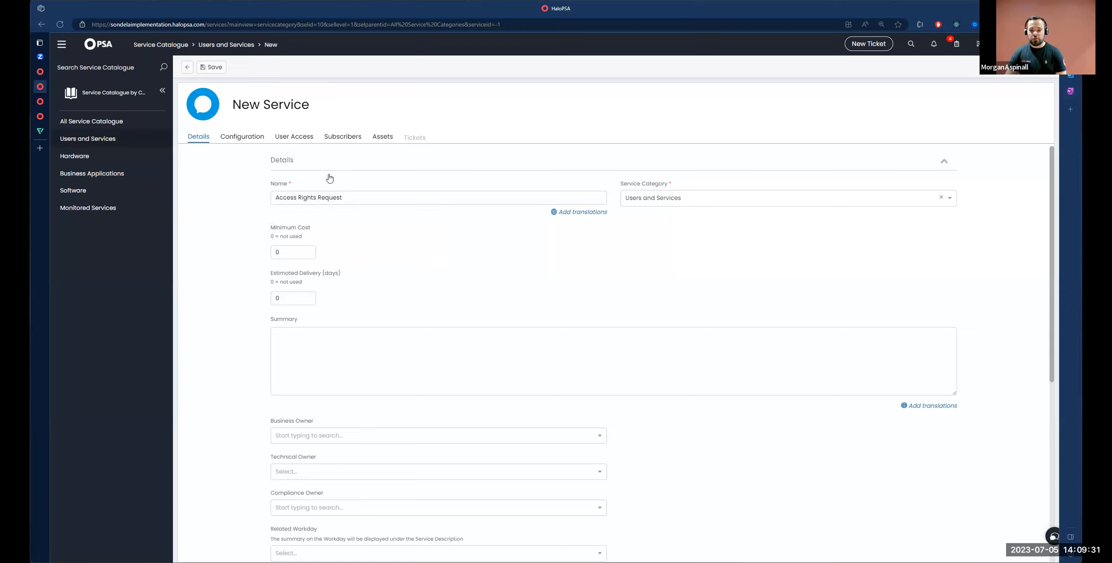
{"action": "mouse_move", "coordinate": [626, 186]}
{"action": "left_mouse_down"}
{"action": "mouse_move", "coordinate": [707, 179]}
{"action": "mouse_move", "coordinate": [628, 181]}
{"action": "left_mouse_up"}
{"action": "key", "text": "Tab"}
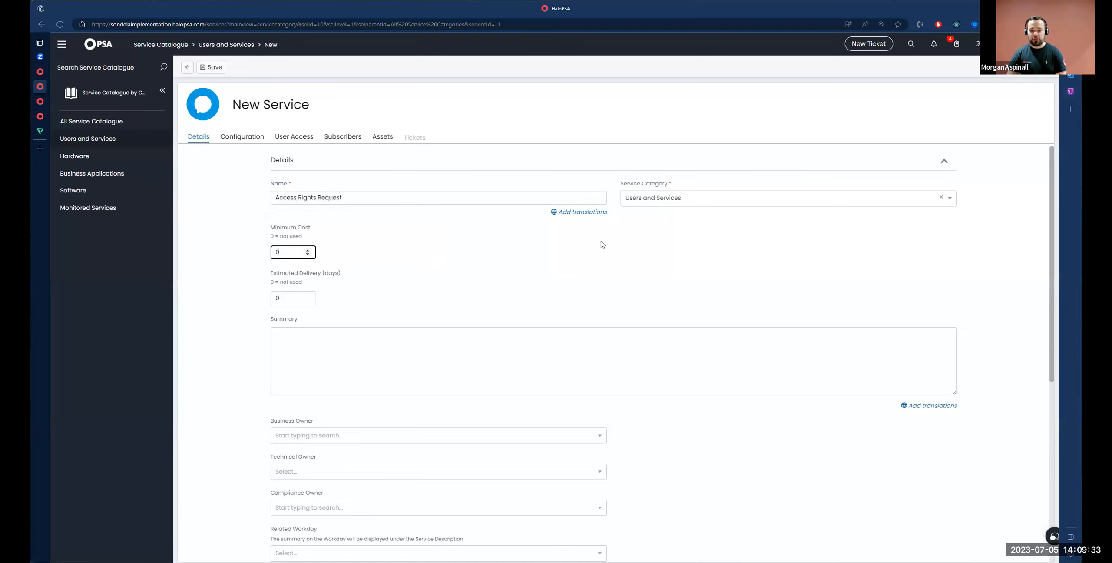
Enter "Request Access to an Application or Directory" as the service's summary and correct the misspelled first word
{"action": "left_click", "coordinate": [451, 342]}
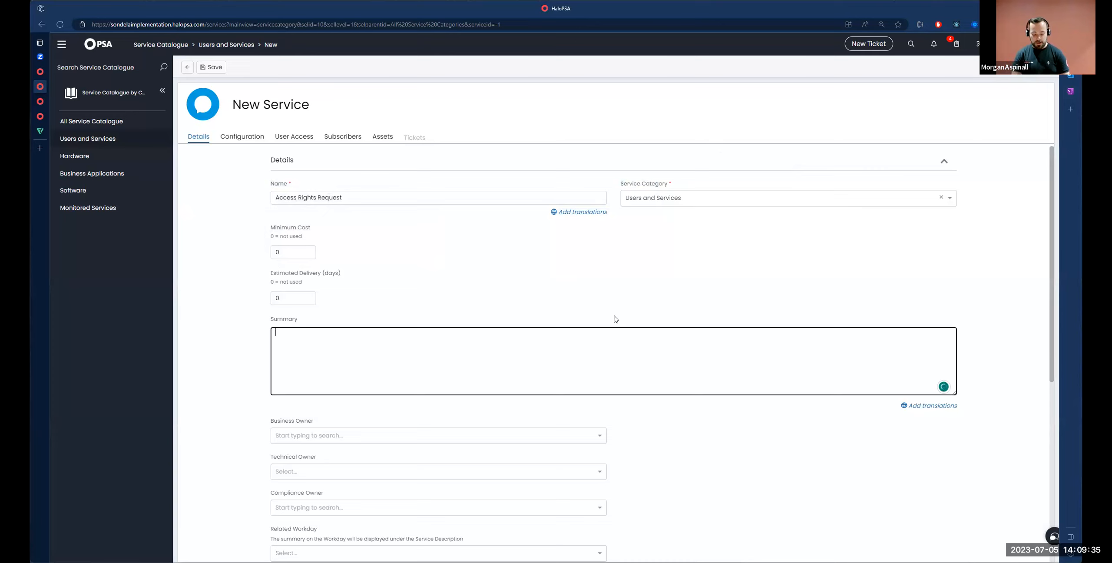
{"action": "type", "text": "Reauest Access to an Application or Di"}
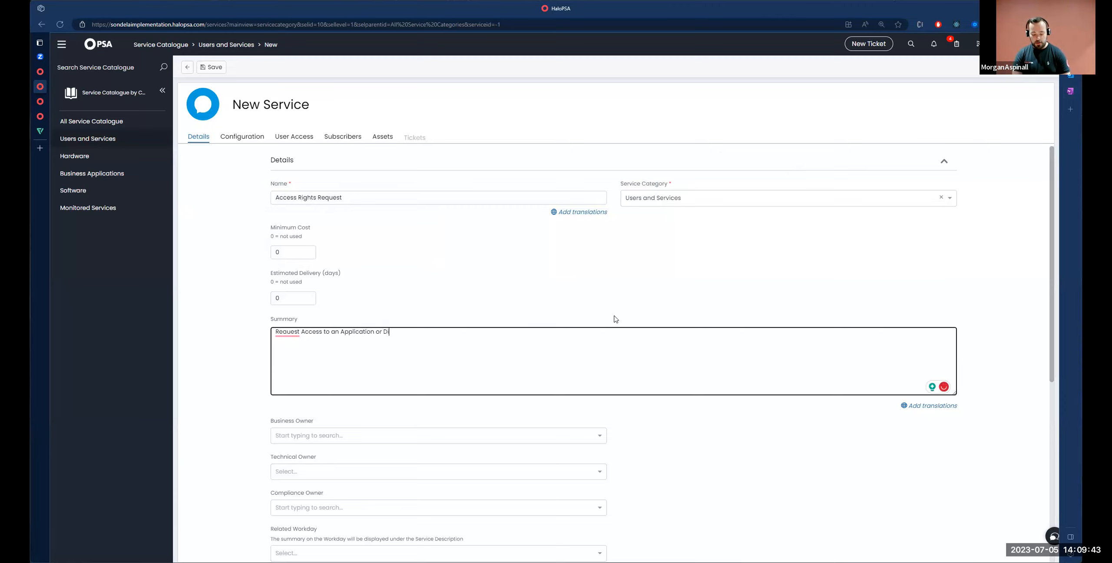
{"action": "type", "text": "rectory"}
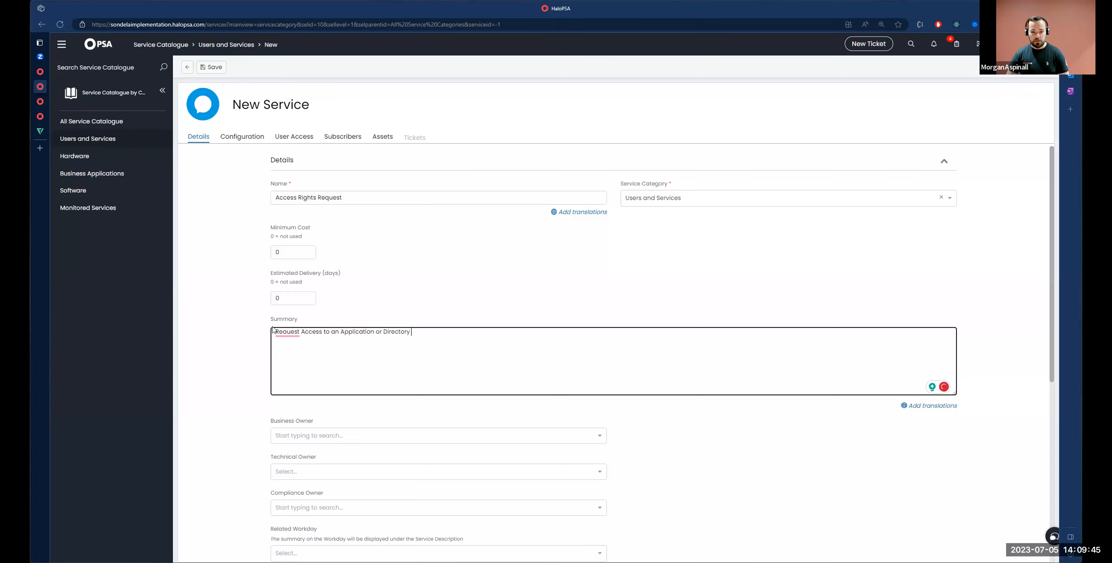
{"action": "right_click", "coordinate": [286, 332]}
{"action": "left_click", "coordinate": [287, 354]}
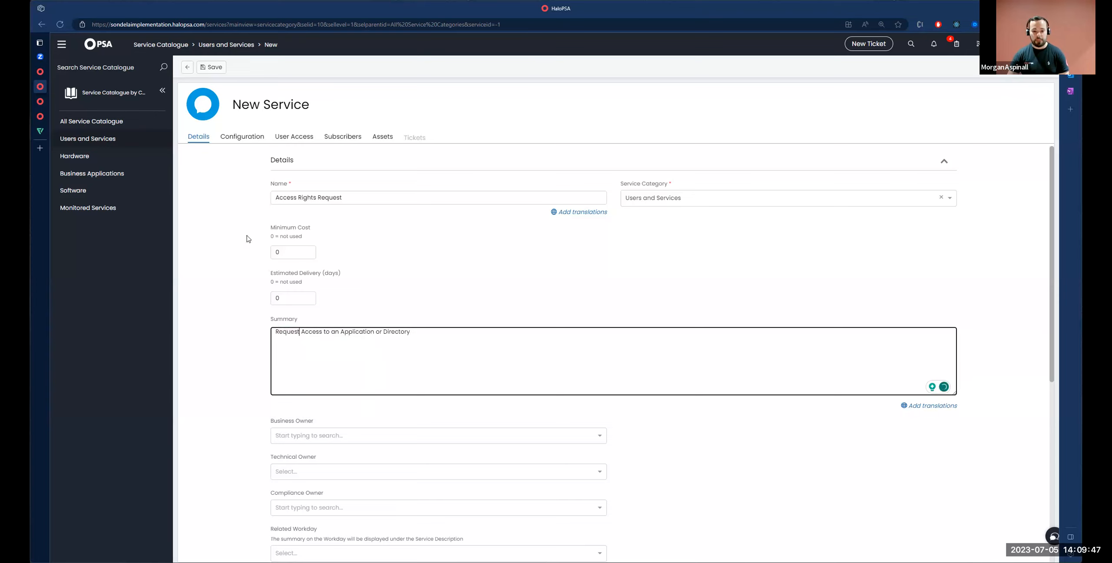
Add a service request entry in the new service's configuration and assign it the Access Rights Request ticket type
{"action": "left_click", "coordinate": [237, 142]}
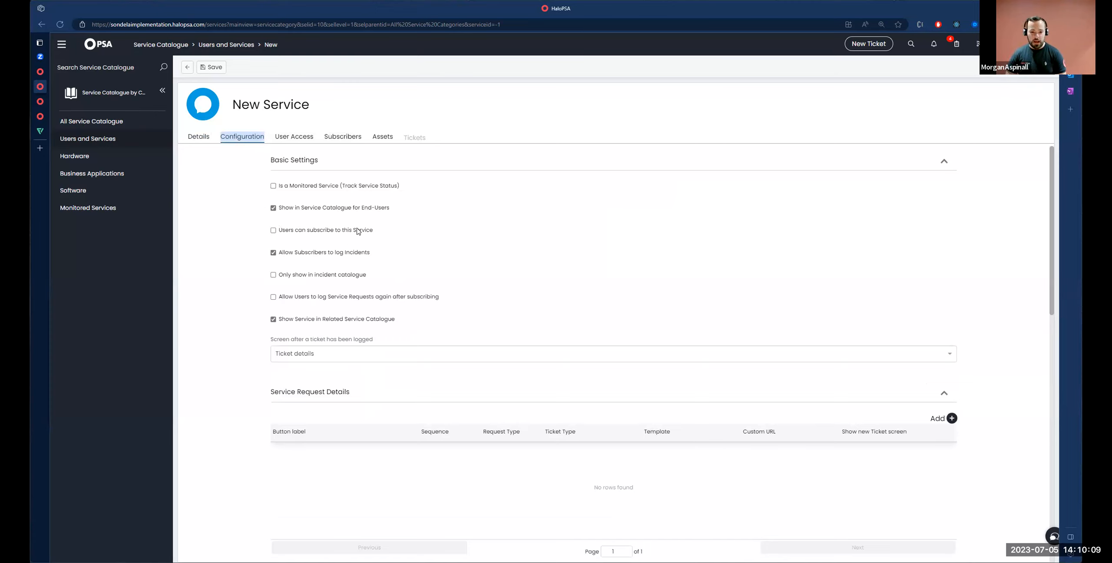
{"action": "left_click_drag", "start_coordinate": [395, 213], "coordinate": [272, 211]}
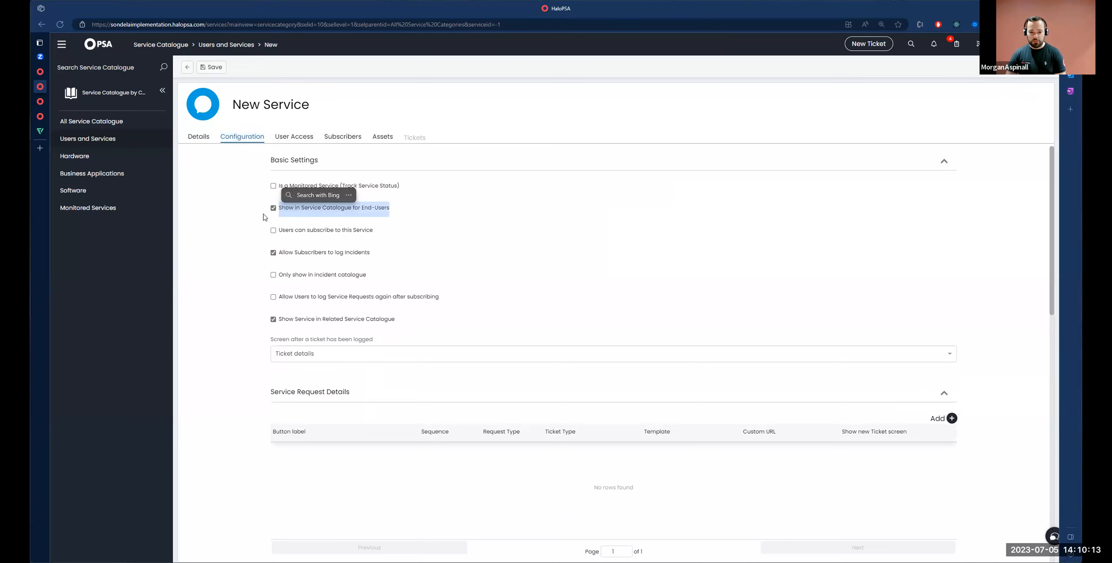
{"action": "left_click", "coordinate": [259, 210]}
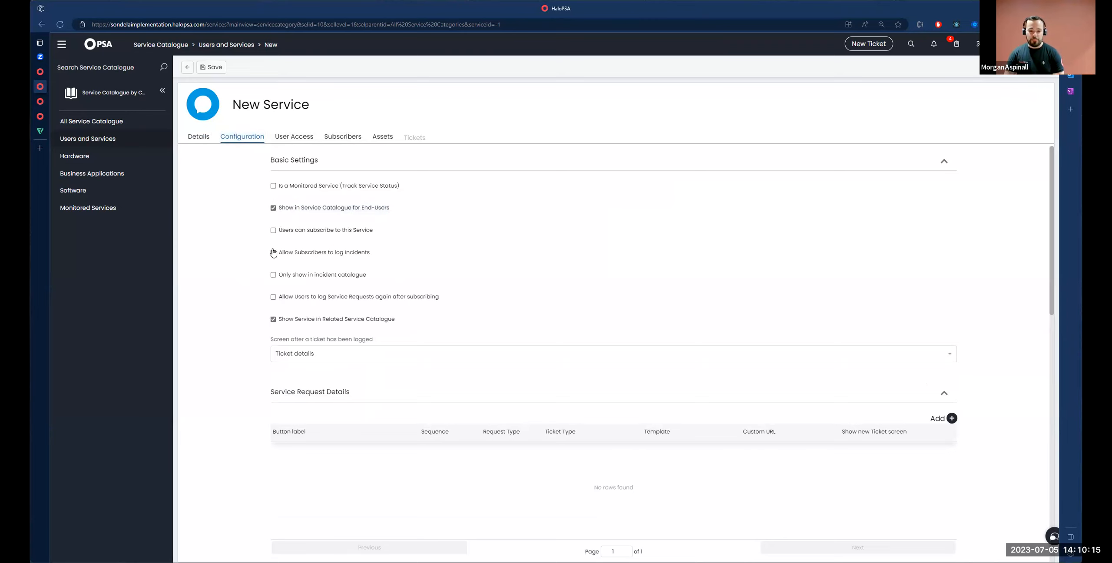
{"action": "scroll", "coordinate": [266, 250], "scroll_direction": "down", "scroll_amount": 3}
{"action": "left_click_drag", "start_coordinate": [260, 275], "coordinate": [363, 271]}
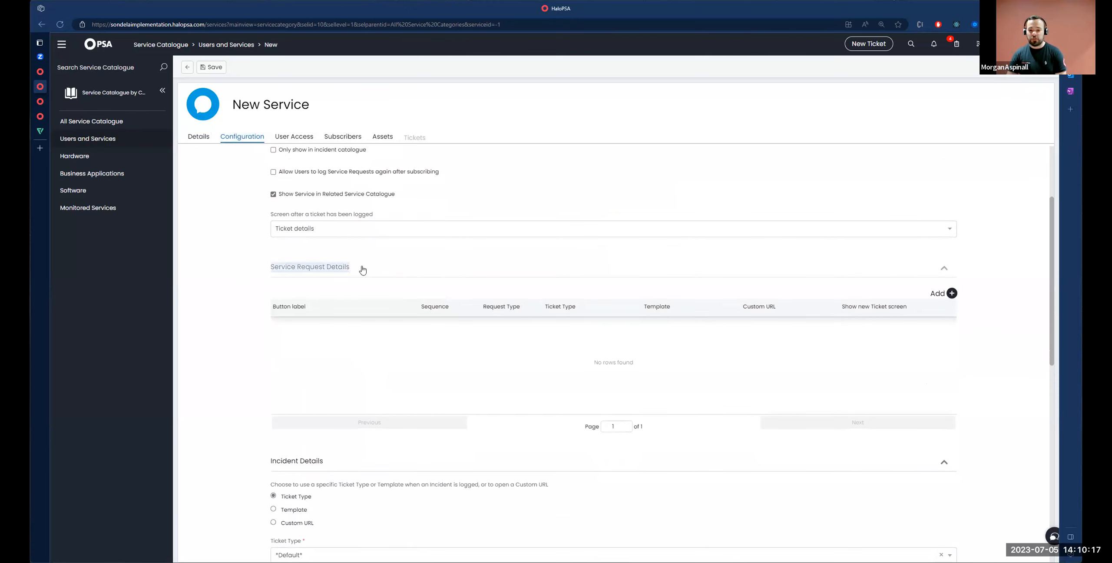
{"action": "left_click", "coordinate": [361, 267]}
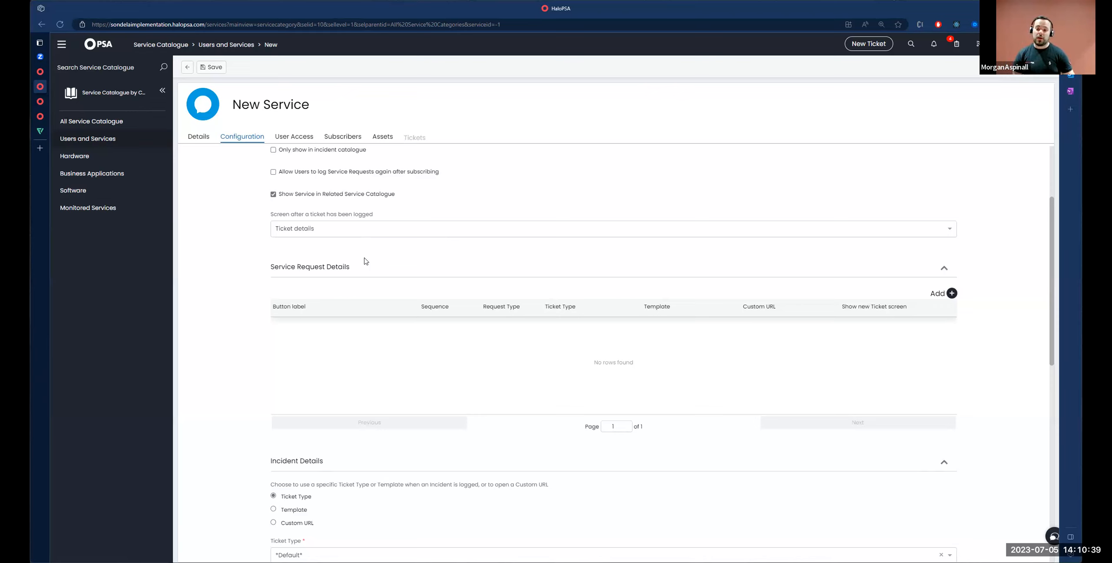
{"action": "left_click", "coordinate": [952, 294]}
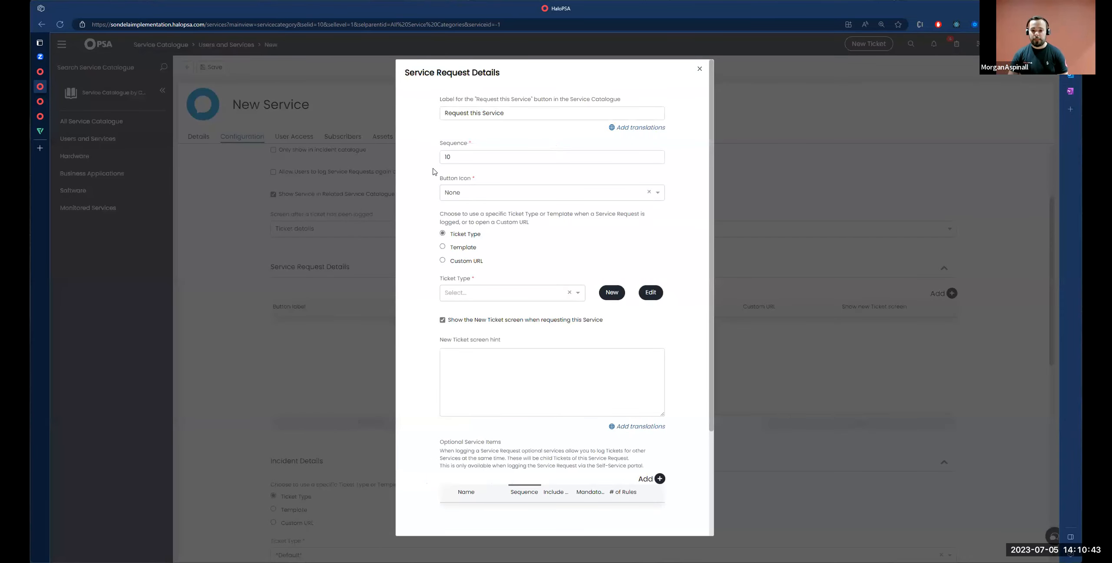
{"action": "left_click_drag", "start_coordinate": [438, 278], "coordinate": [493, 279]}
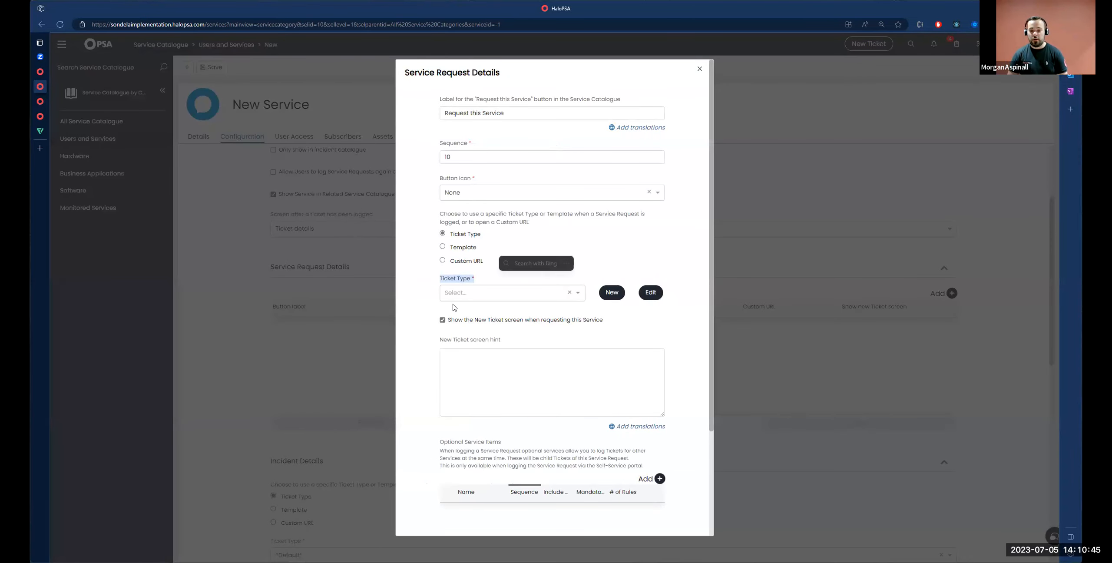
{"action": "left_click", "coordinate": [489, 293]}
{"action": "type", "text": "acc"}
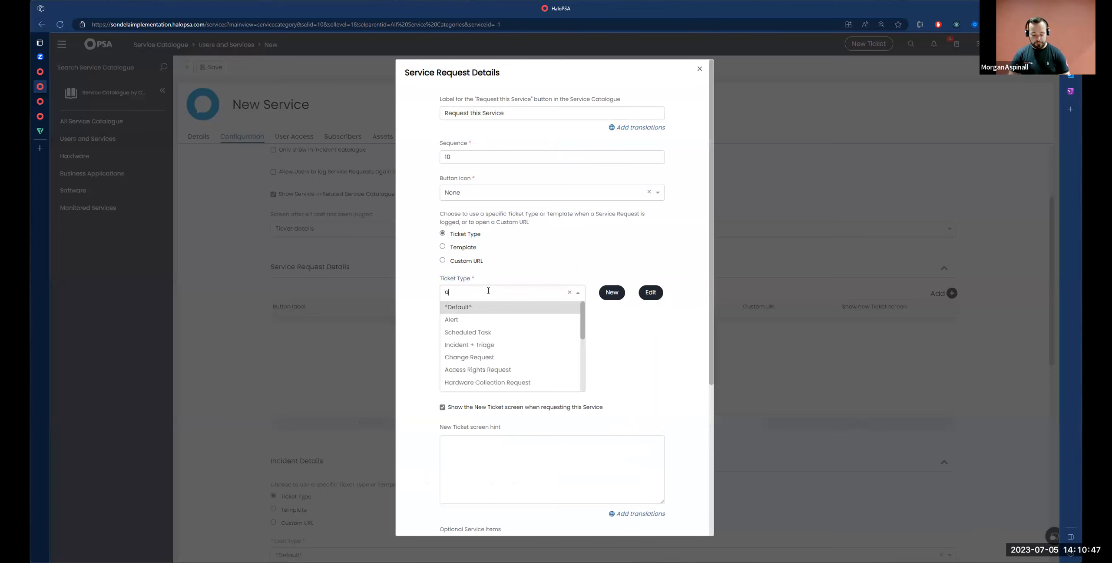
{"action": "left_click", "coordinate": [576, 304]}
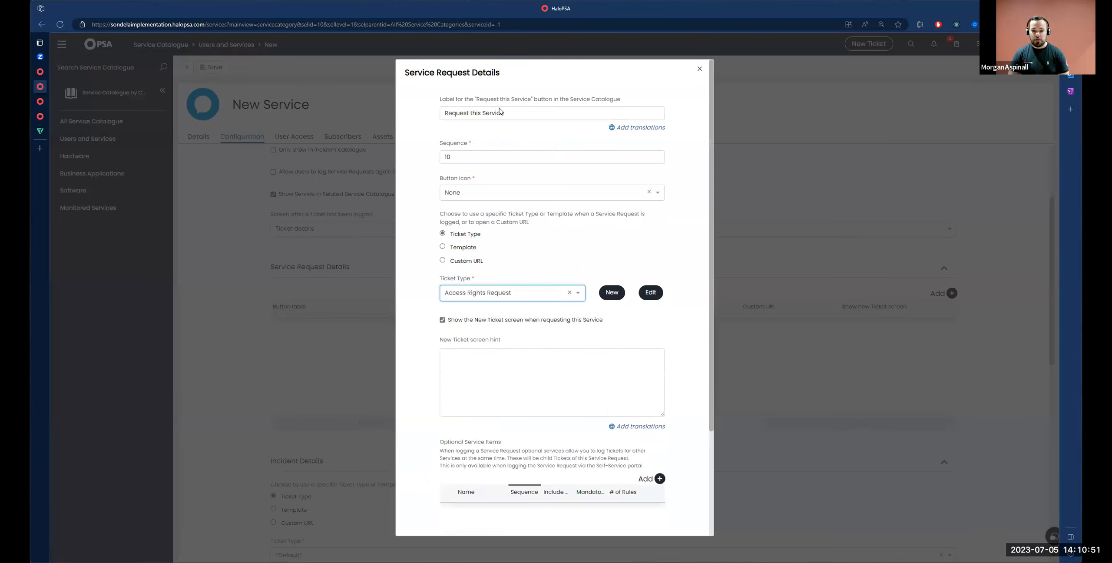
Change the request button's label to "Request" and save the service request entry
{"action": "left_click_drag", "start_coordinate": [503, 113], "coordinate": [421, 117]}
{"action": "type", "text": "Cl"}
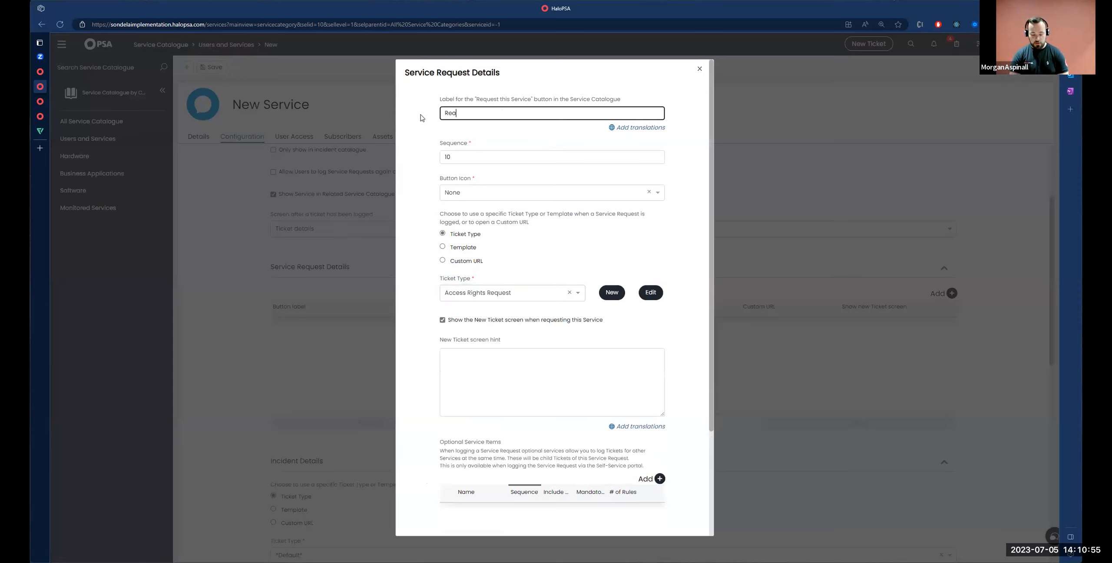
{"action": "key", "text": "Return"}
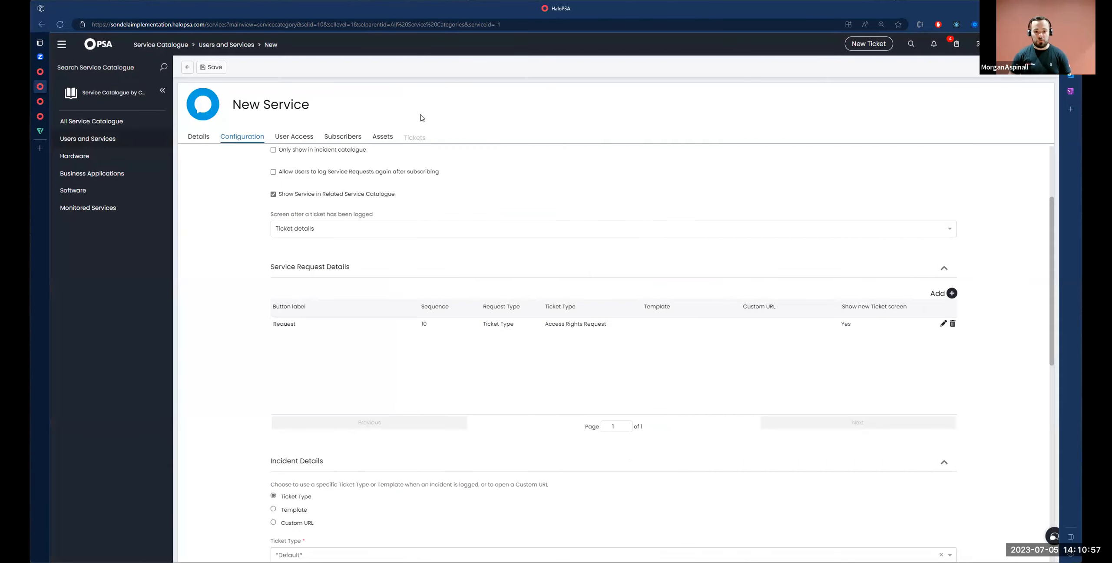
Edit the saved service request entry so its button label reads "Request Access to an app/Folder"
{"action": "left_click", "coordinate": [944, 324]}
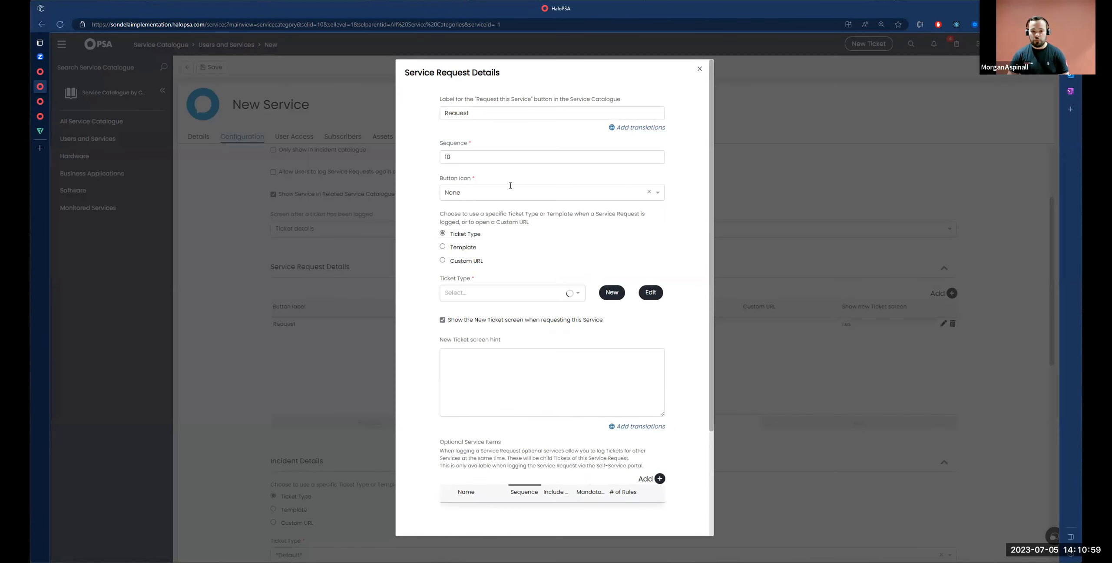
{"action": "key", "text": "ctrl+a"}
{"action": "type", "text": "Re"}
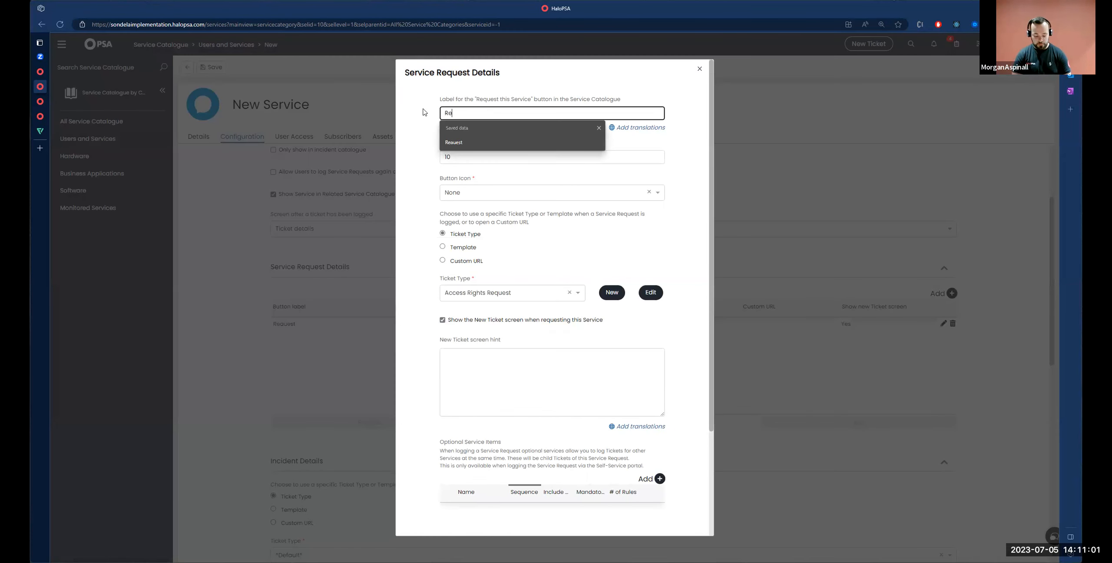
{"action": "type", "text": "quest Access to "}
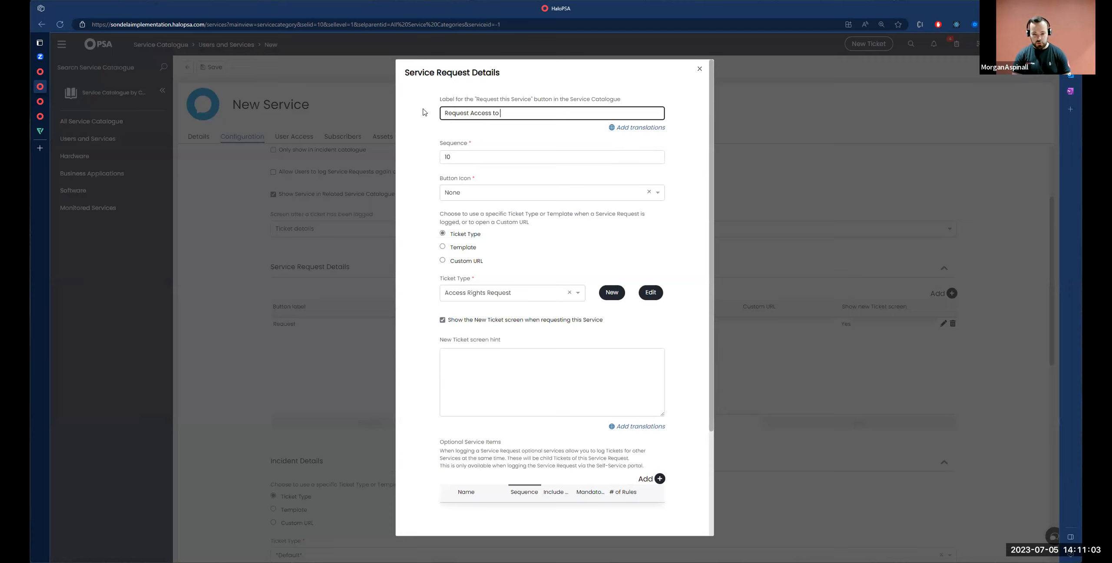
{"action": "type", "text": "an a"}
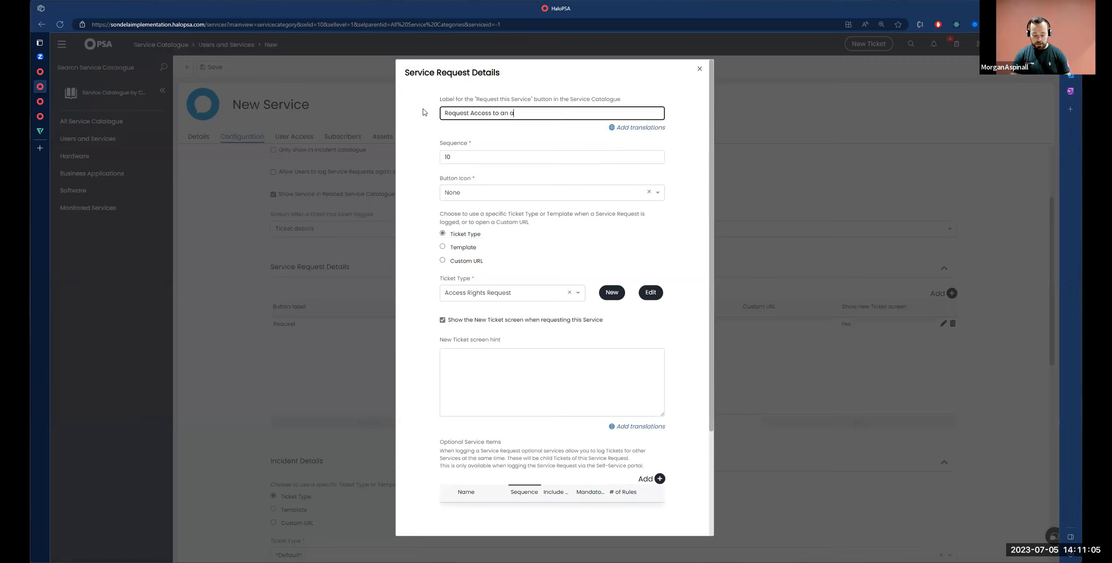
{"action": "type", "text": "n app/Folder"}
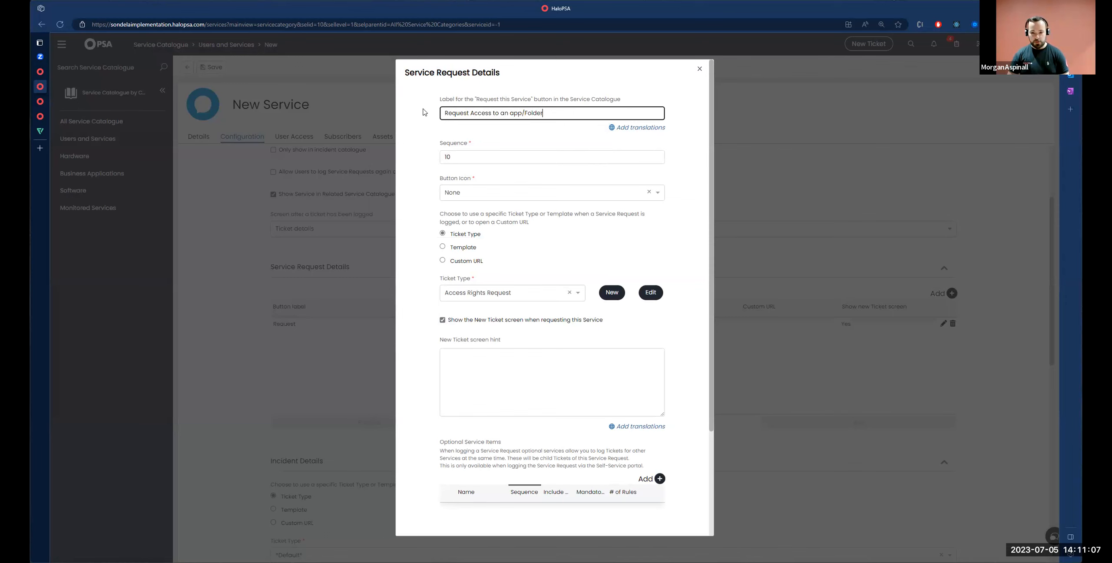
Copy the button label text into the New Ticket screen hint and save the service request entry
{"action": "left_click", "coordinate": [429, 304]}
{"action": "scroll", "coordinate": [430, 305], "scroll_direction": "down", "scroll_amount": 2}
{"action": "scroll", "coordinate": [429, 304], "scroll_direction": "up", "scroll_amount": 2}
{"action": "left_click_drag", "start_coordinate": [543, 123], "coordinate": [396, 121]}
{"action": "key", "text": "ctrl+c"}
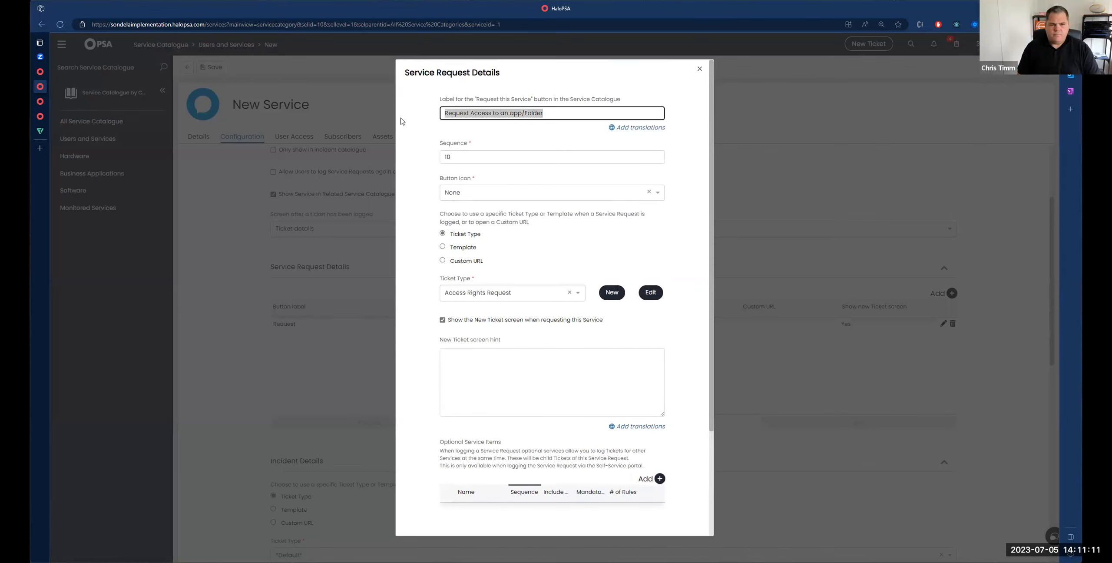
{"action": "left_click", "coordinate": [528, 378]}
{"action": "key", "text": "ctrl+v"}
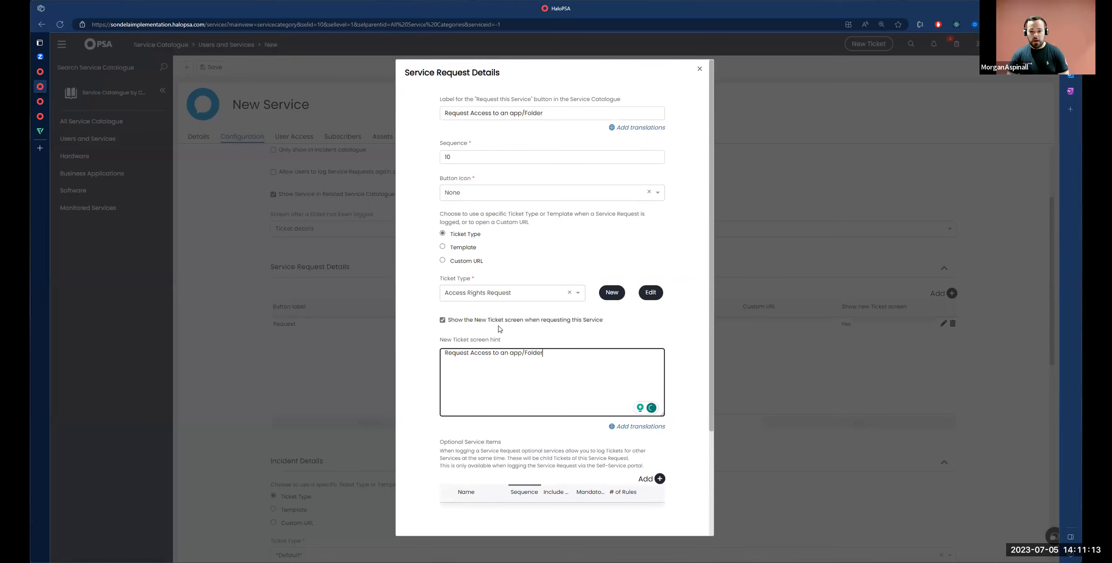
{"action": "left_click", "coordinate": [432, 340]}
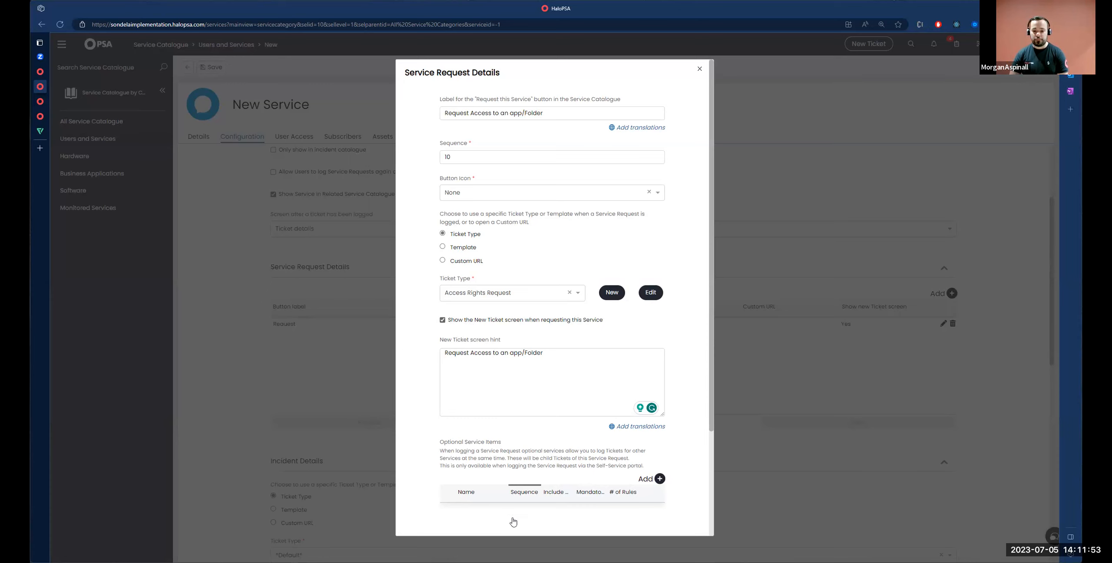
{"action": "scroll", "coordinate": [513, 521], "scroll_direction": "down", "scroll_amount": 3}
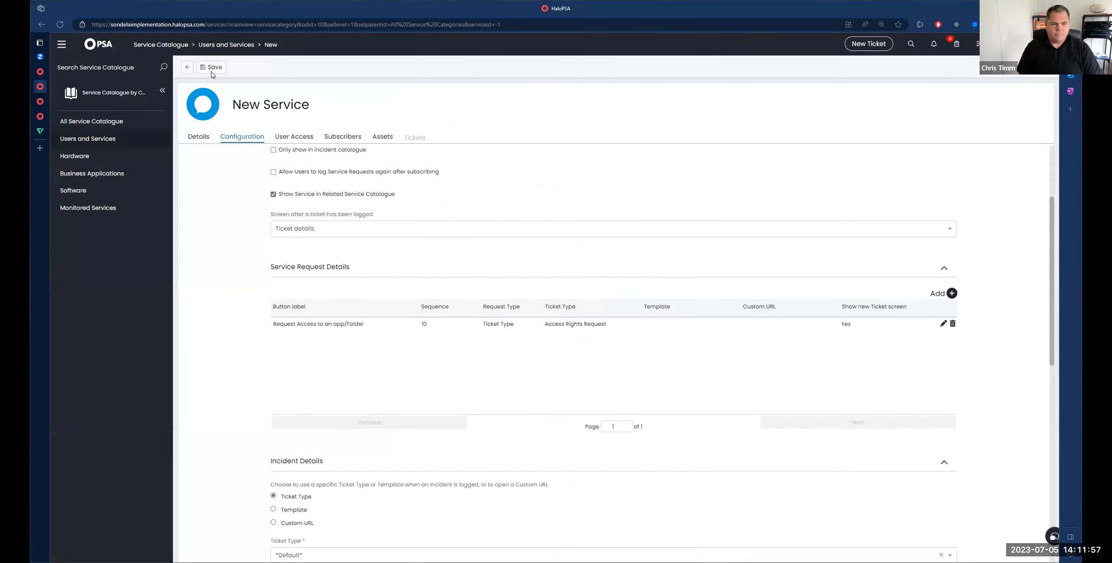
Save the new service and upload secure.png as its image
{"action": "left_click", "coordinate": [212, 66]}
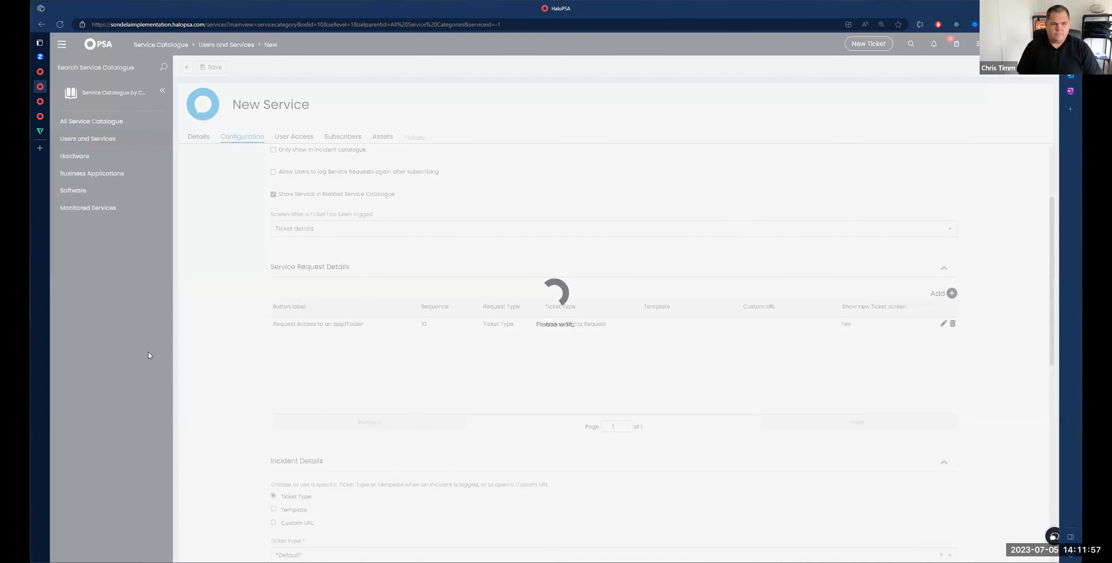
{"action": "left_click", "coordinate": [201, 115]}
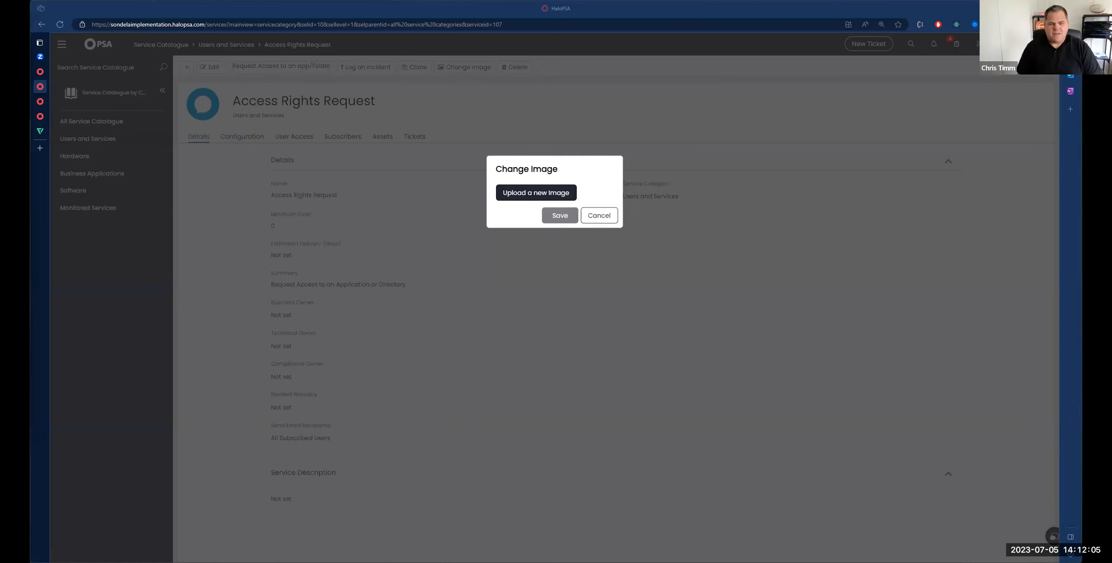
{"action": "left_click", "coordinate": [537, 193]}
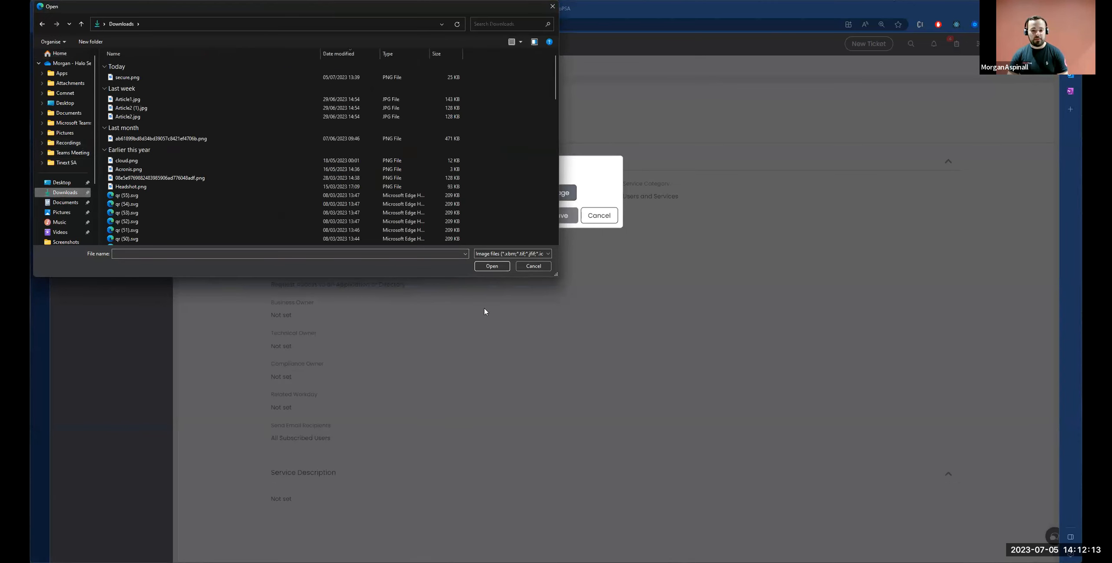
{"action": "left_click", "coordinate": [127, 76]}
{"action": "left_click", "coordinate": [457, 308]}
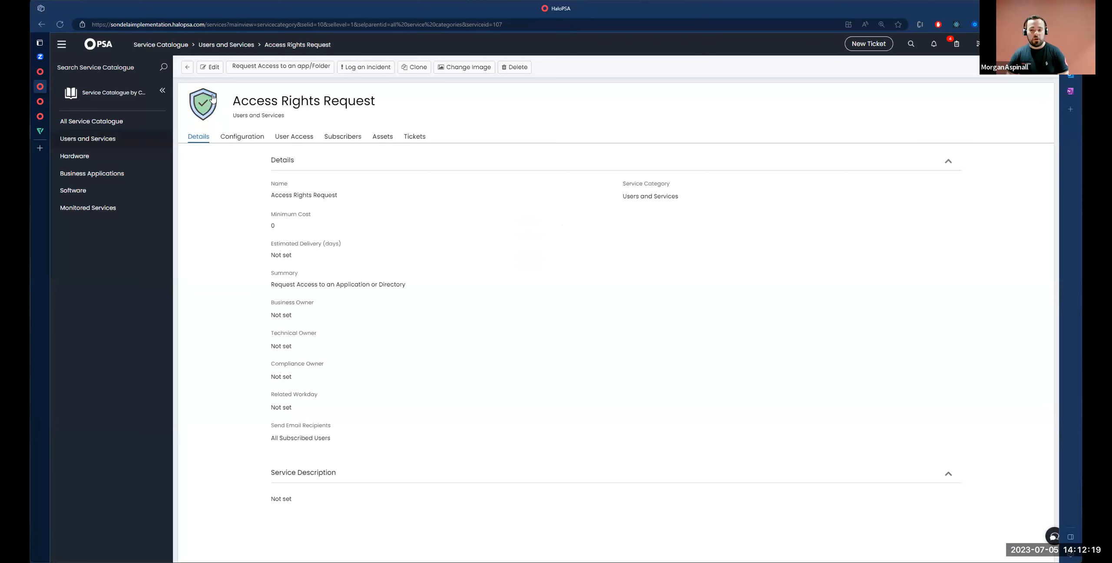
Refresh the portal's Users and Services list, and review the agent-side service's request details and end-user catalogue visibility setting
{"action": "left_click", "coordinate": [43, 101]}
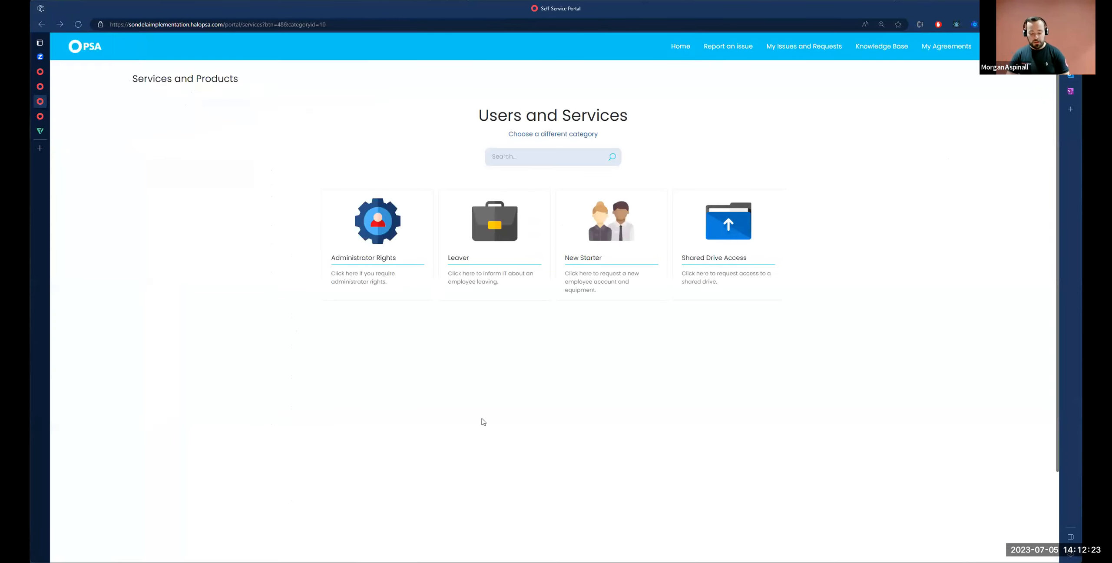
{"action": "key", "text": "F5"}
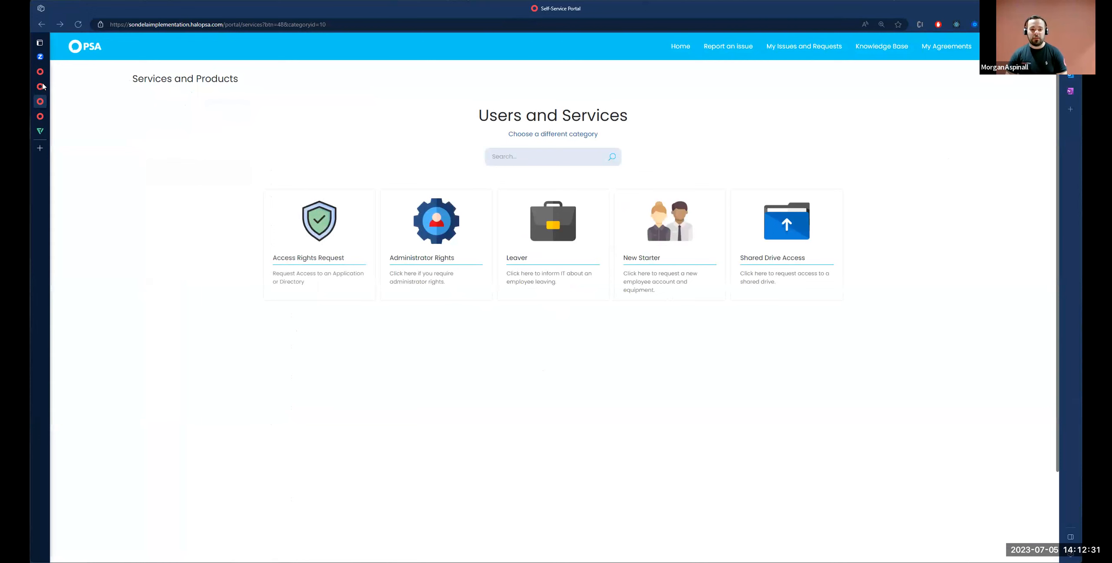
{"action": "key", "text": "ctrl+shift+Tab"}
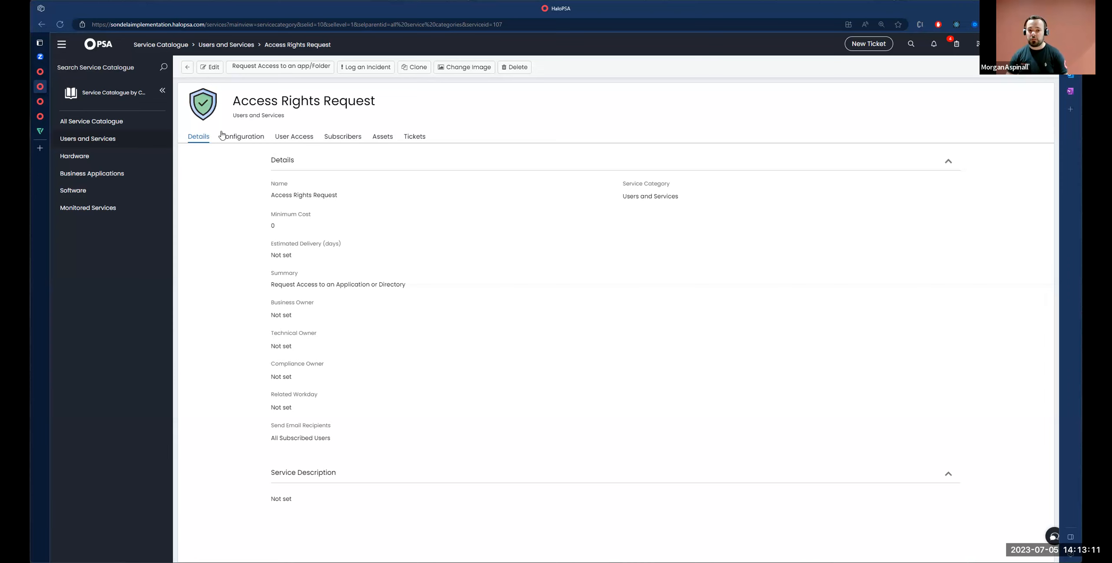
{"action": "left_click", "coordinate": [239, 137]}
{"action": "scroll", "coordinate": [323, 390], "scroll_direction": "down", "scroll_amount": 2}
{"action": "left_click_drag", "start_coordinate": [308, 421], "coordinate": [870, 430]}
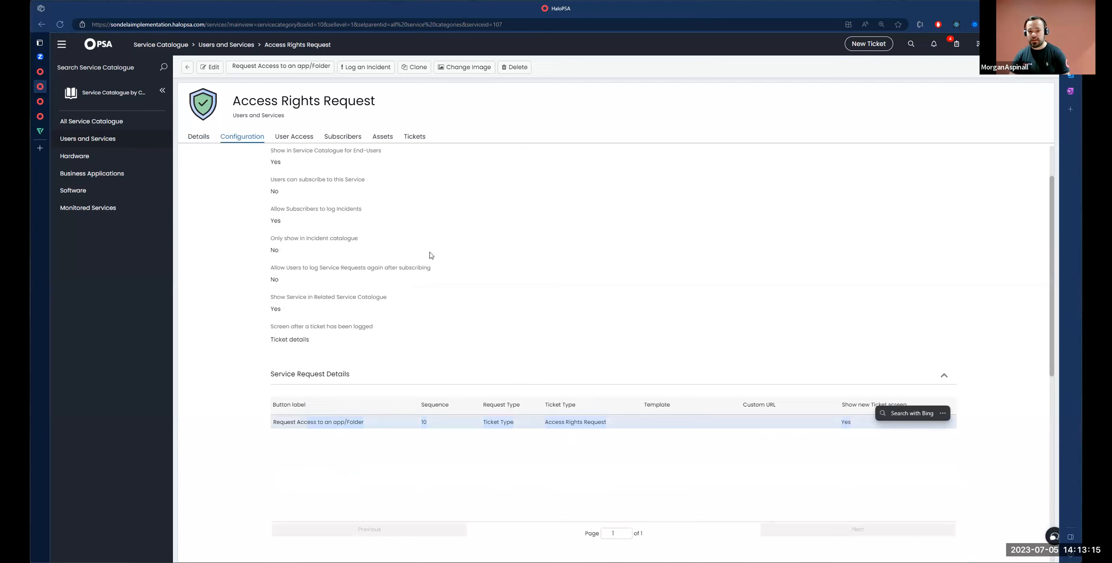
{"action": "scroll", "coordinate": [432, 255], "scroll_direction": "up", "scroll_amount": 2}
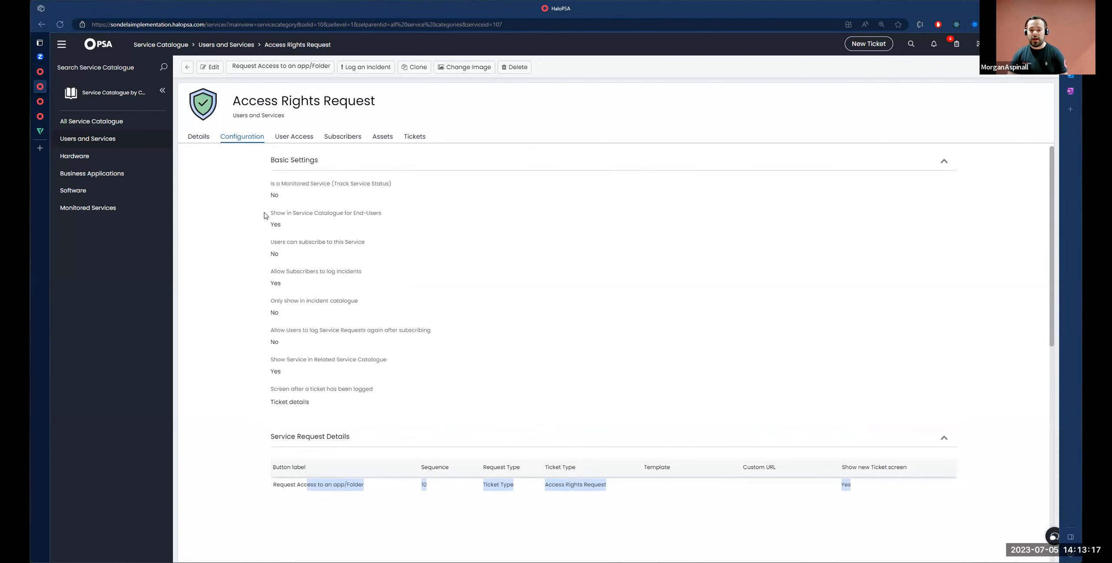
{"action": "left_click_drag", "start_coordinate": [266, 213], "coordinate": [295, 226]}
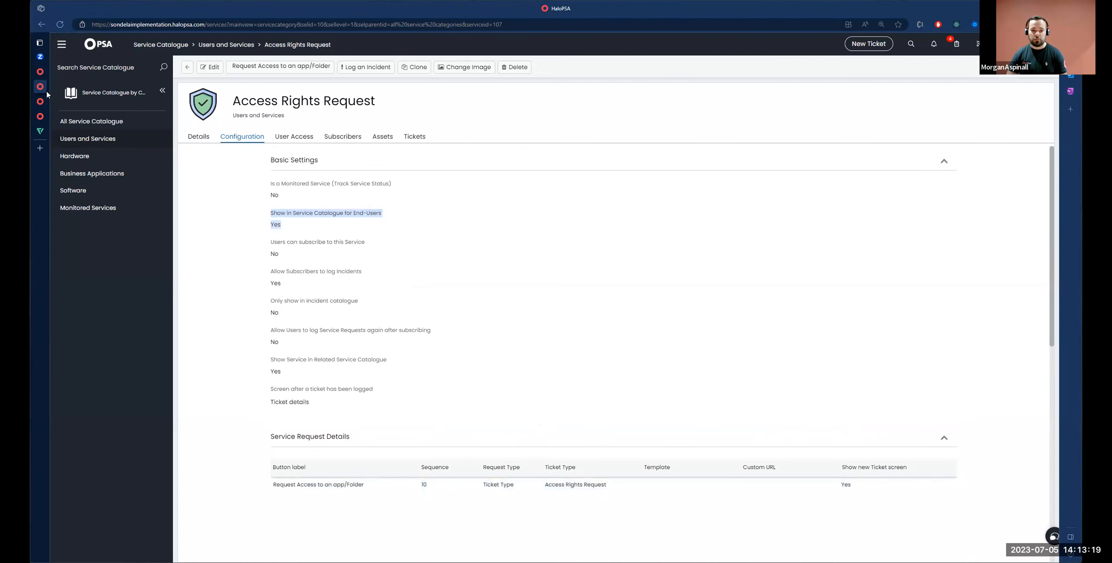
Open the request form of the Access Rights Request service in the self-service portal and choose Application as the access type
{"action": "left_click", "coordinate": [42, 73]}
{"action": "left_click", "coordinate": [42, 88]}
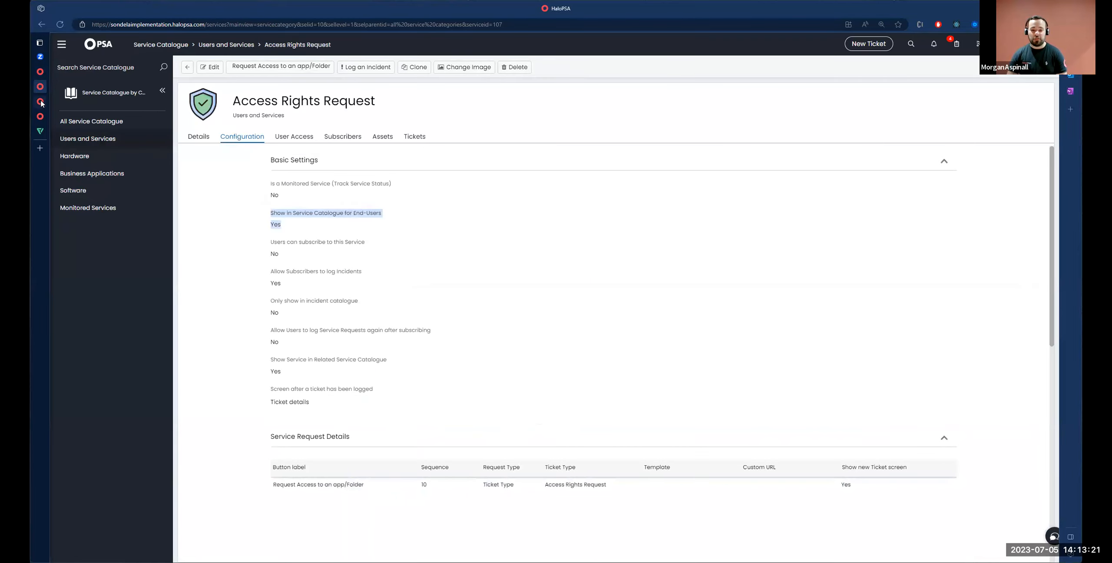
{"action": "left_click", "coordinate": [43, 103]}
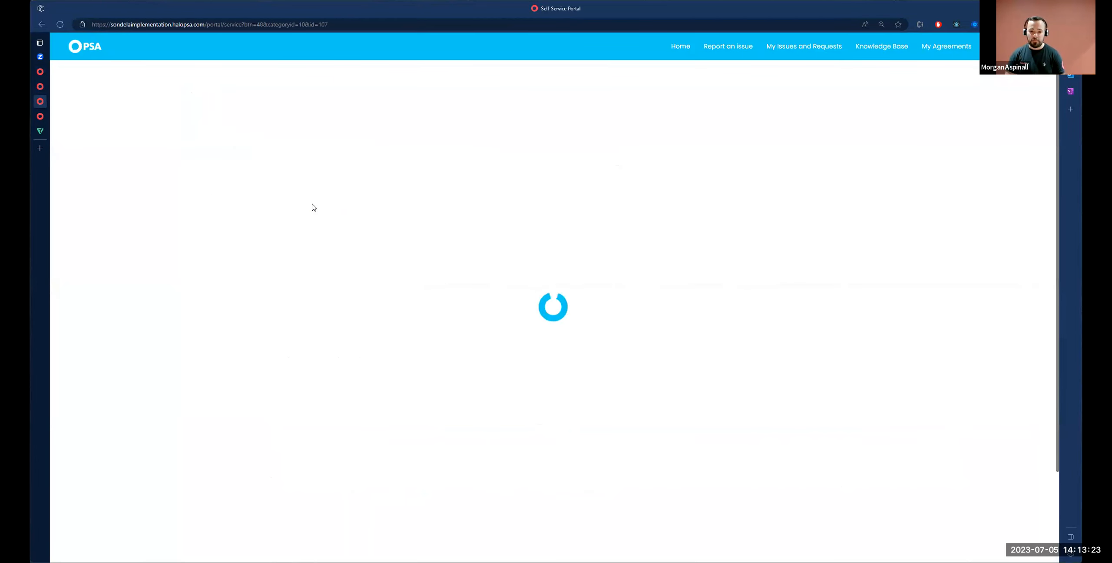
{"action": "left_click", "coordinate": [425, 197]}
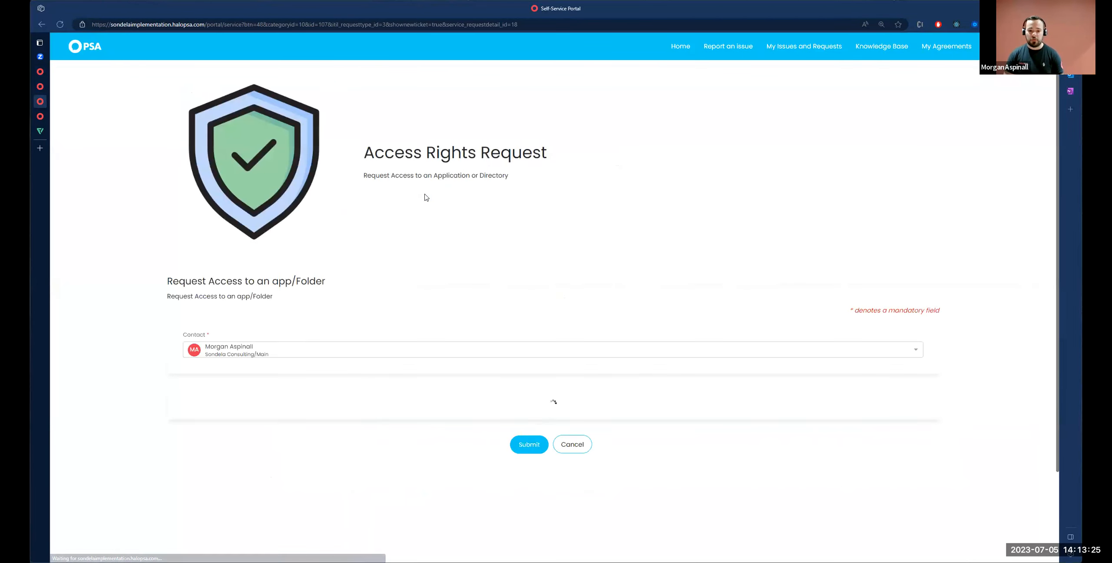
{"action": "scroll", "coordinate": [494, 256], "scroll_direction": "down", "scroll_amount": 5}
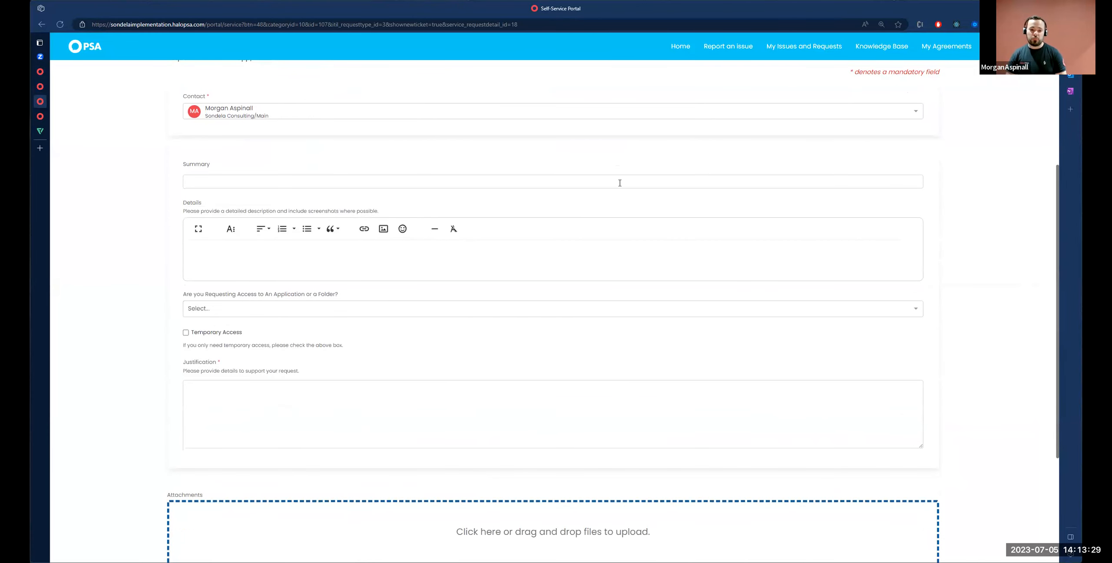
{"action": "left_click", "coordinate": [311, 308]}
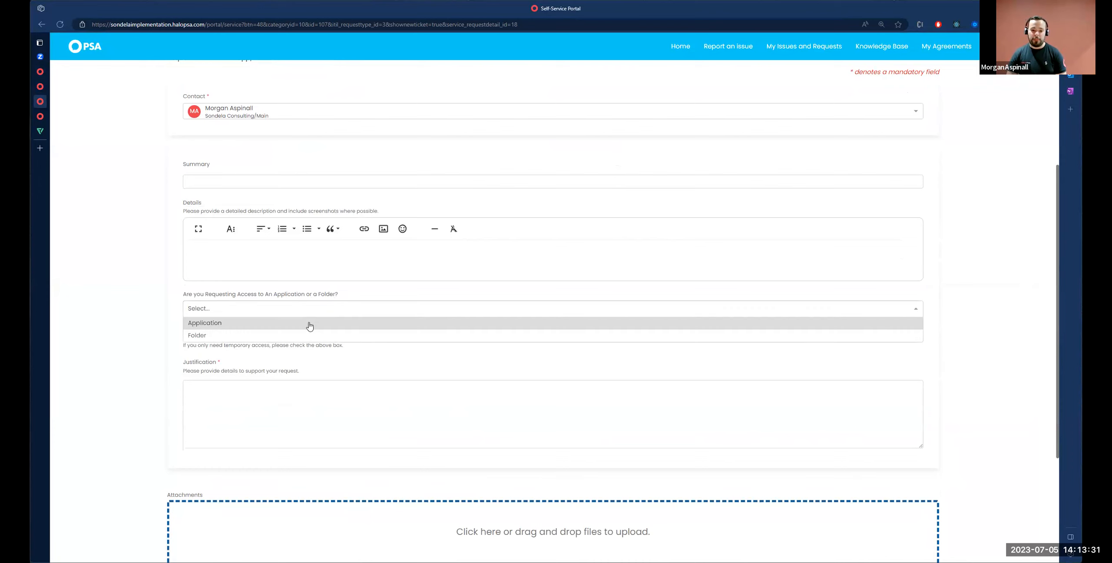
{"action": "left_click", "coordinate": [309, 323]}
Check the Application field's label and its list of selectable applications without picking one
{"action": "left_click", "coordinate": [279, 348]}
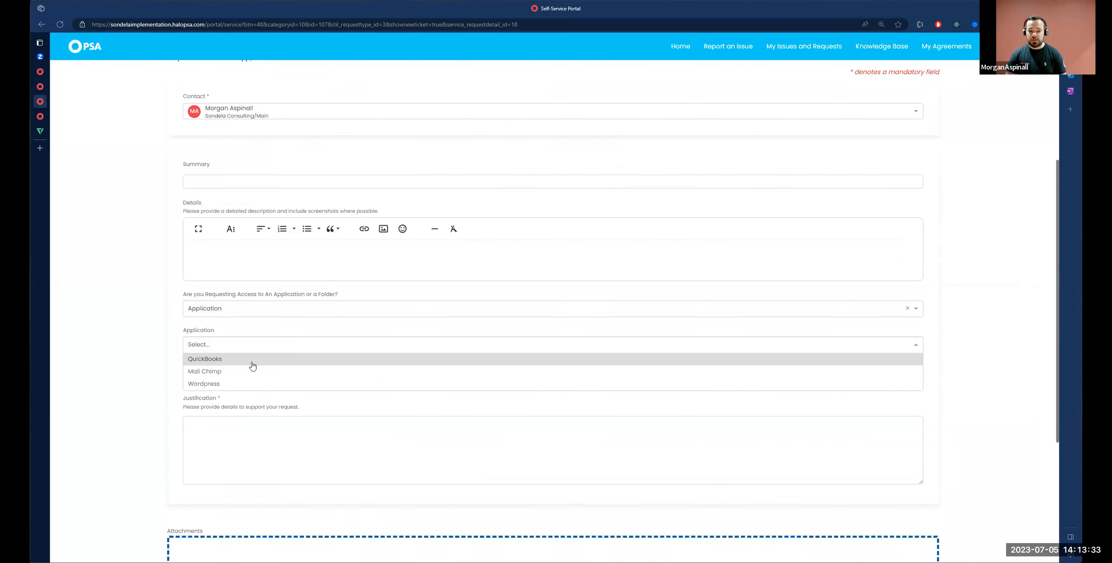
{"action": "left_click_drag", "start_coordinate": [187, 329], "coordinate": [216, 331]}
{"action": "left_click", "coordinate": [219, 345]}
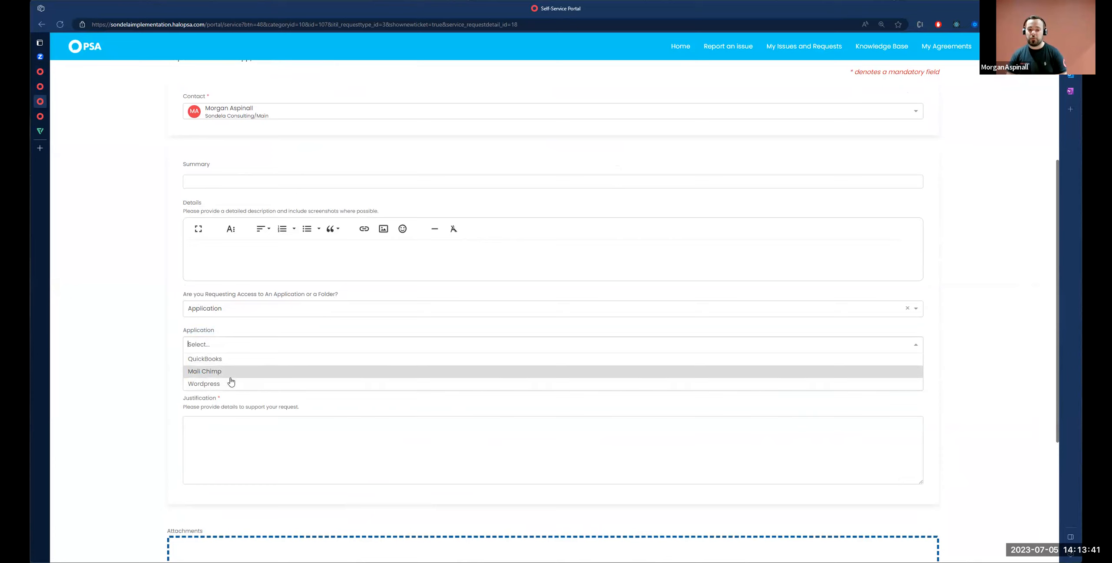
{"action": "left_click_drag", "start_coordinate": [190, 330], "coordinate": [216, 333]}
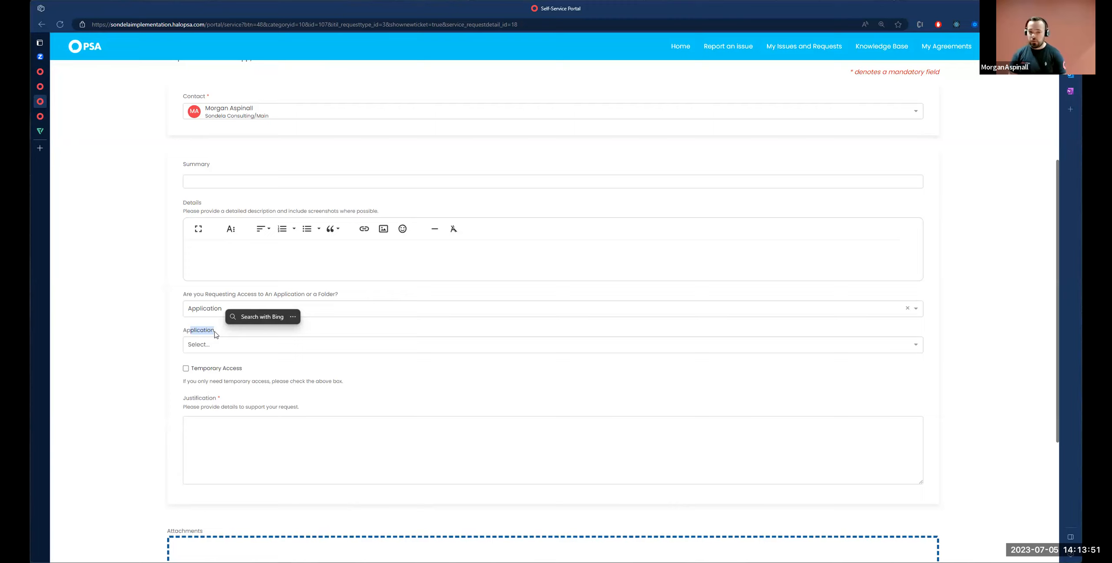
{"action": "left_click", "coordinate": [196, 334]}
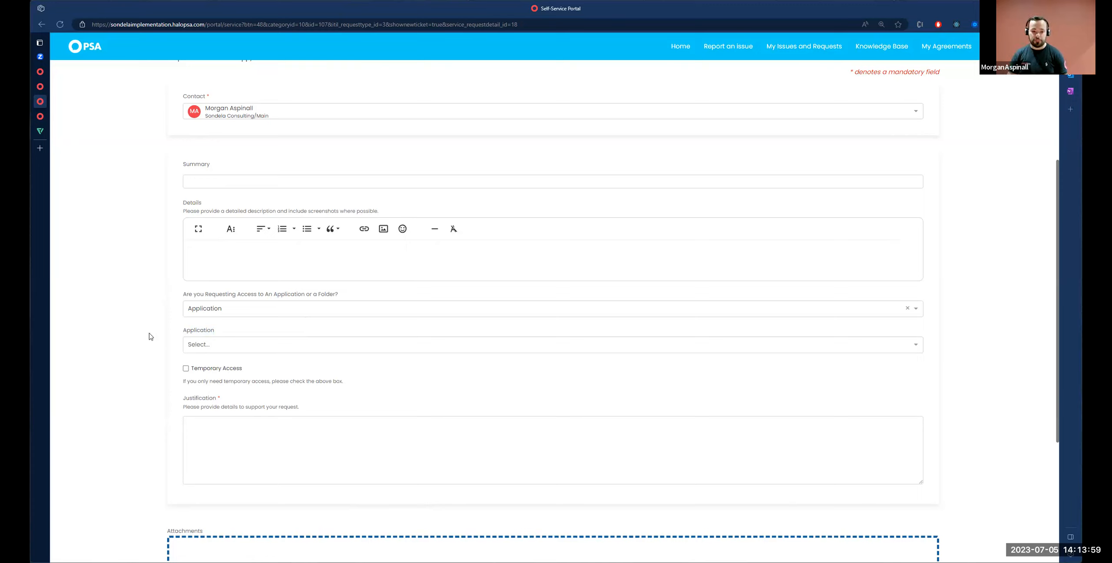
Tick and untick Temporary Access to test its dependent date field, and review the whole request form
{"action": "left_click", "coordinate": [186, 369]}
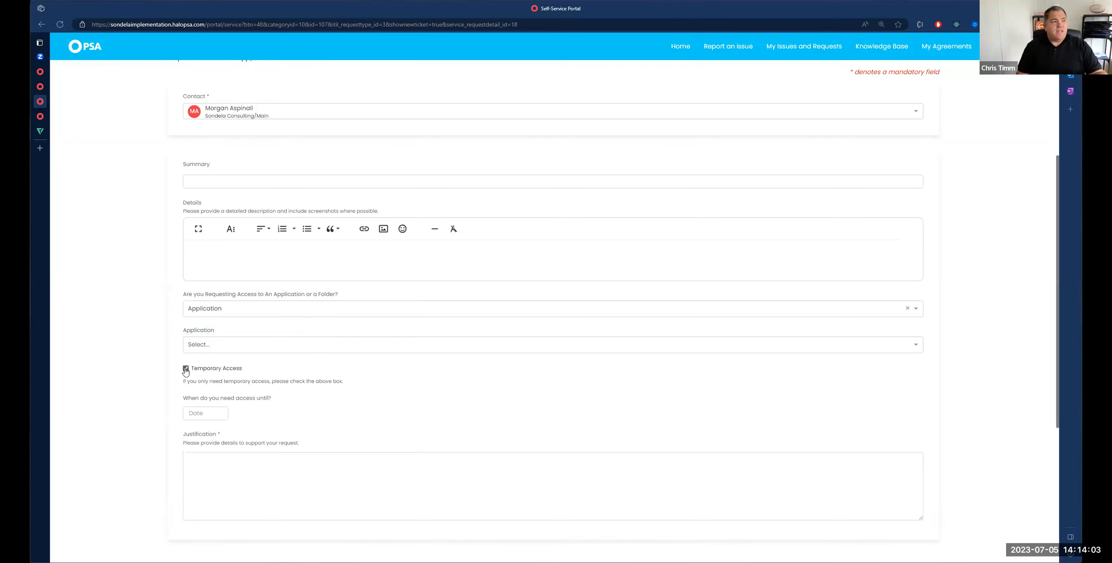
{"action": "left_click", "coordinate": [185, 369]}
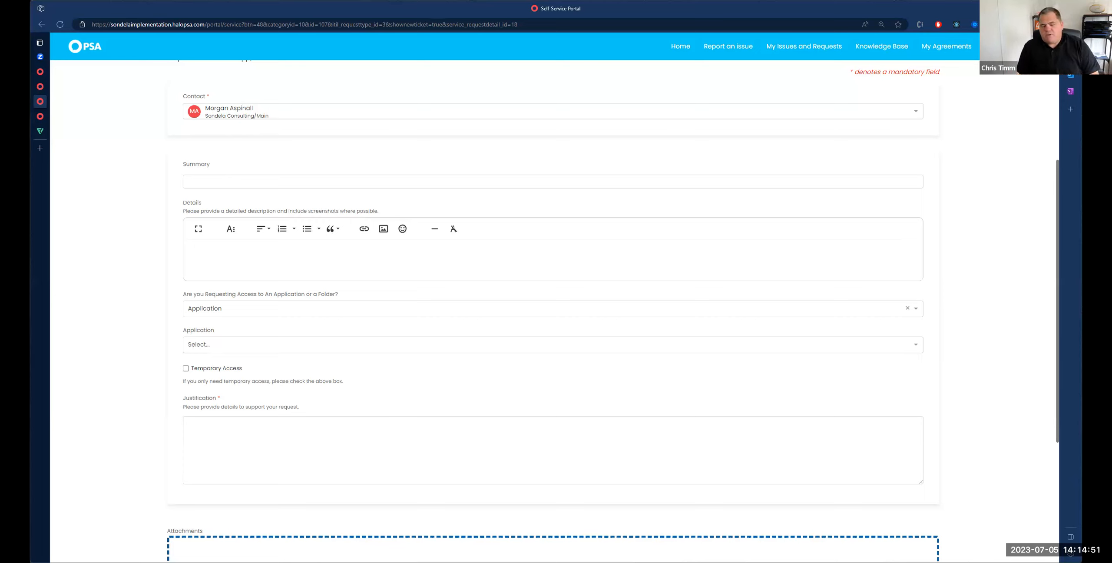
{"action": "scroll", "coordinate": [327, 381], "scroll_direction": "down", "scroll_amount": 3}
{"action": "scroll", "coordinate": [327, 380], "scroll_direction": "up", "scroll_amount": 8}
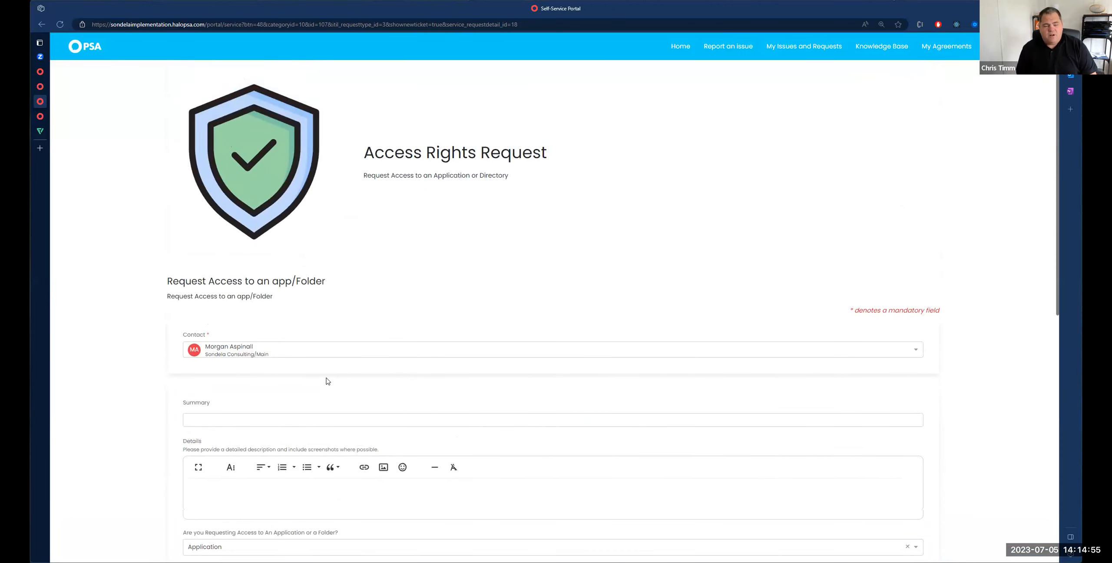
{"action": "scroll", "coordinate": [328, 381], "scroll_direction": "down", "scroll_amount": 2}
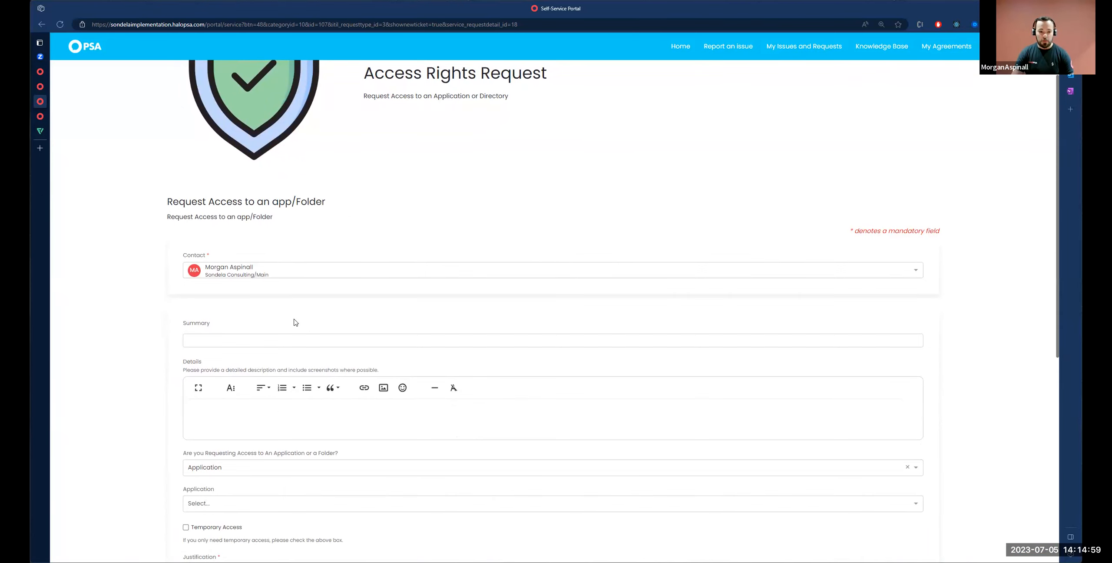
{"action": "scroll", "coordinate": [252, 361], "scroll_direction": "down", "scroll_amount": 4}
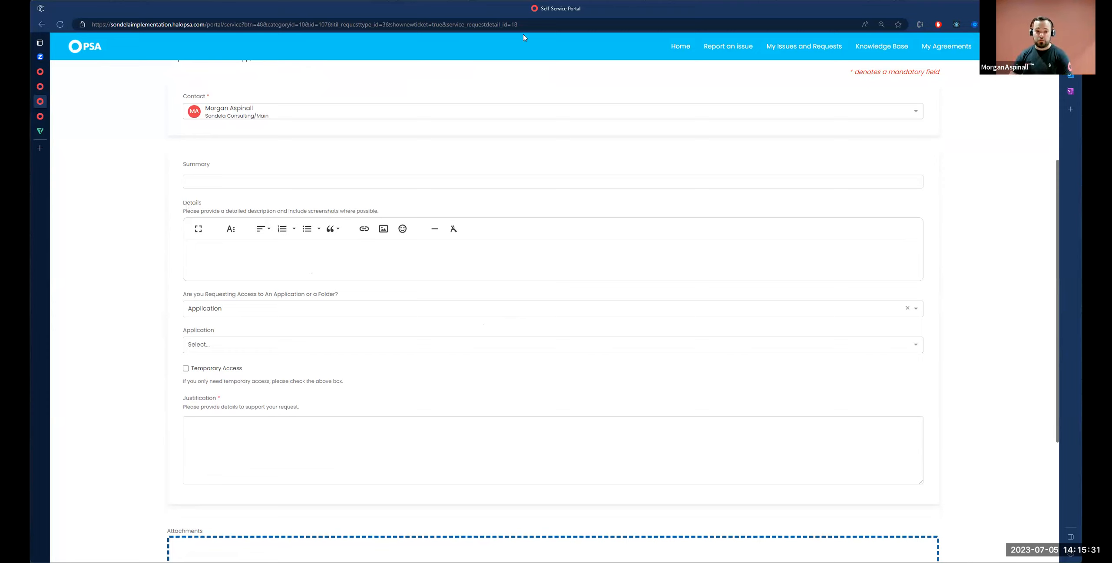
Fill in the request with summary "Example", details "test" and justification "test", and submit it
{"action": "left_click", "coordinate": [340, 183]}
{"action": "type", "text": "Example"}
{"action": "left_click", "coordinate": [296, 260]}
{"action": "type", "text": "test"}
{"action": "left_click", "coordinate": [249, 428]}
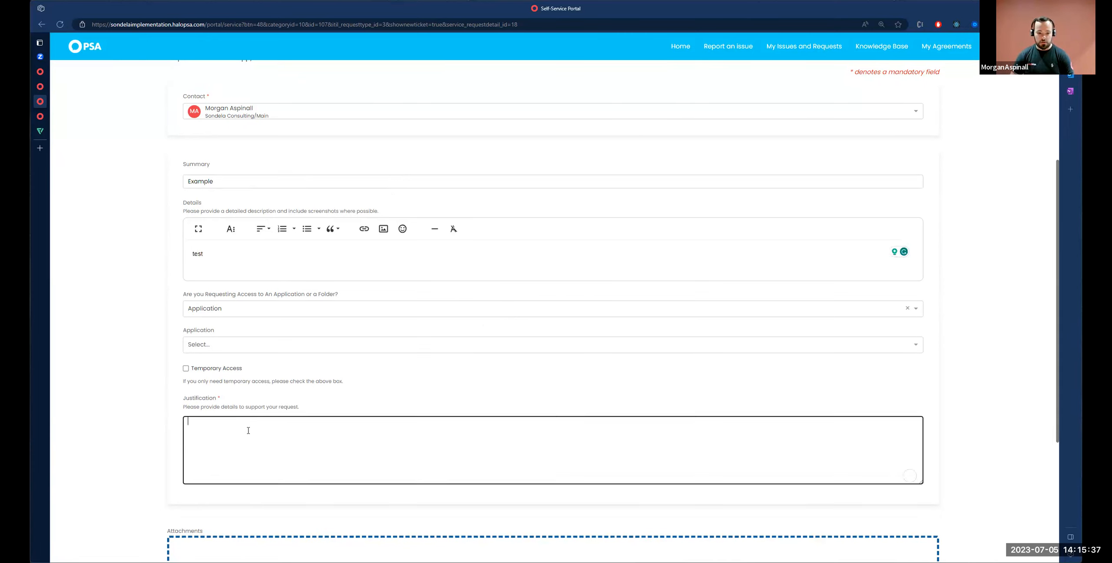
{"action": "type", "text": "test"}
{"action": "scroll", "coordinate": [486, 512], "scroll_direction": "down", "scroll_amount": 5}
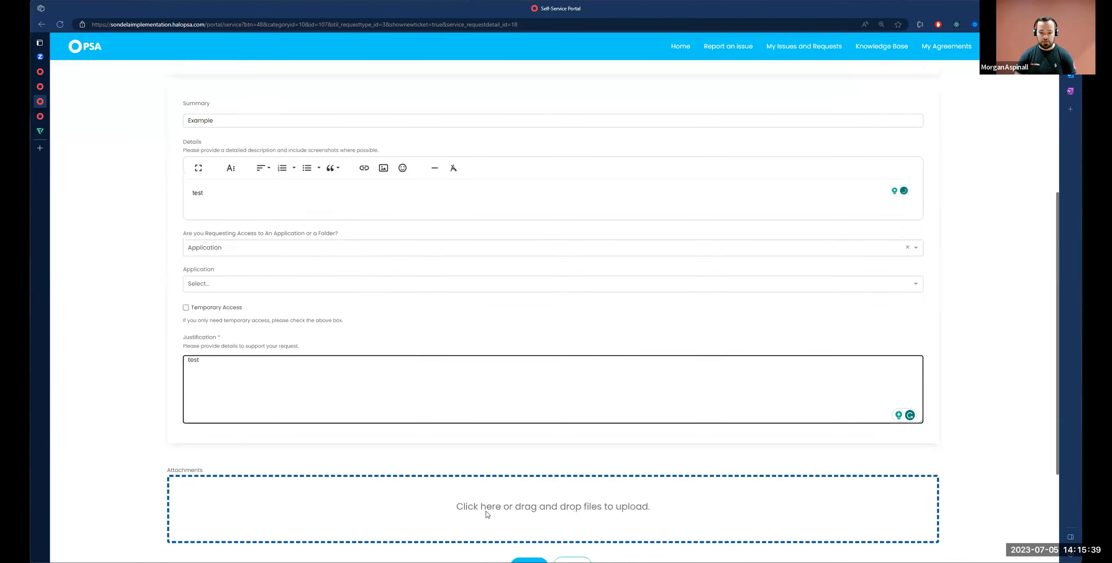
{"action": "left_click", "coordinate": [528, 402]}
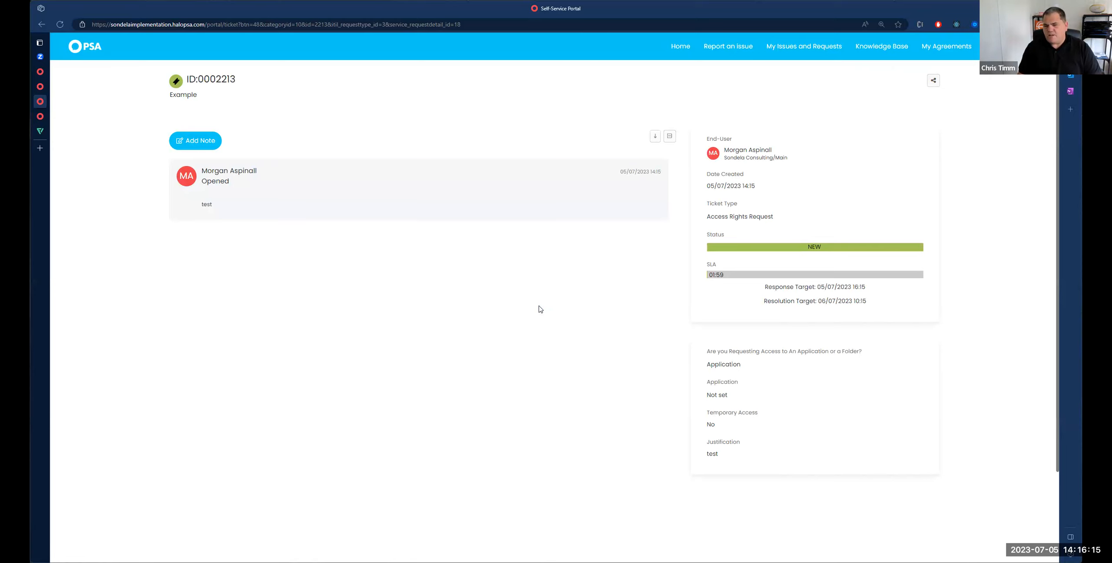
Return to the agent-side ticket type configuration, filter the names by "acc", and open Access Rights Request's field list for editing
{"action": "left_click", "coordinate": [40, 88]}
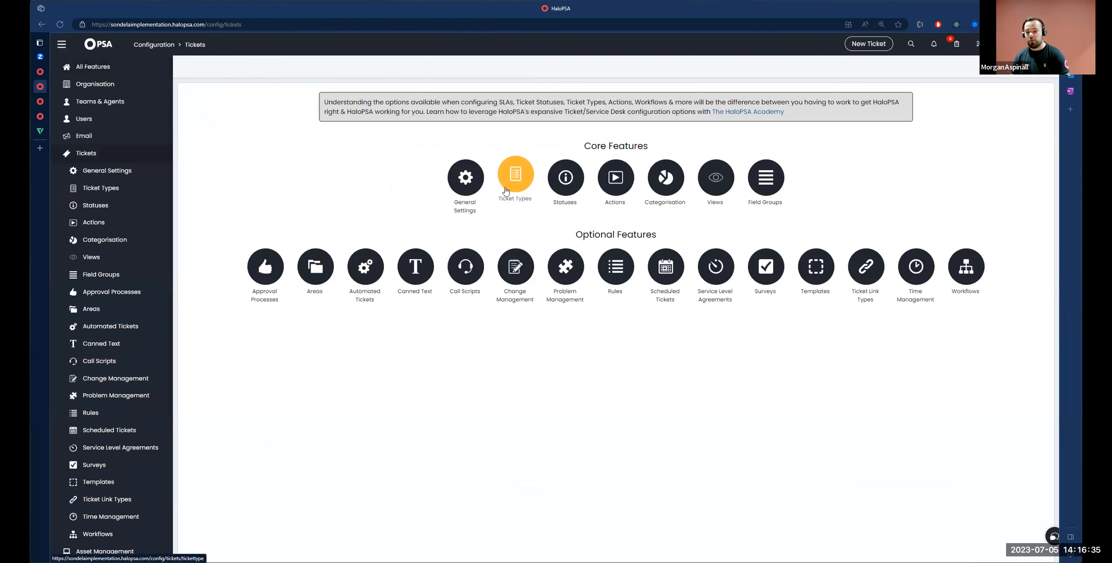
{"action": "left_click", "coordinate": [507, 191]}
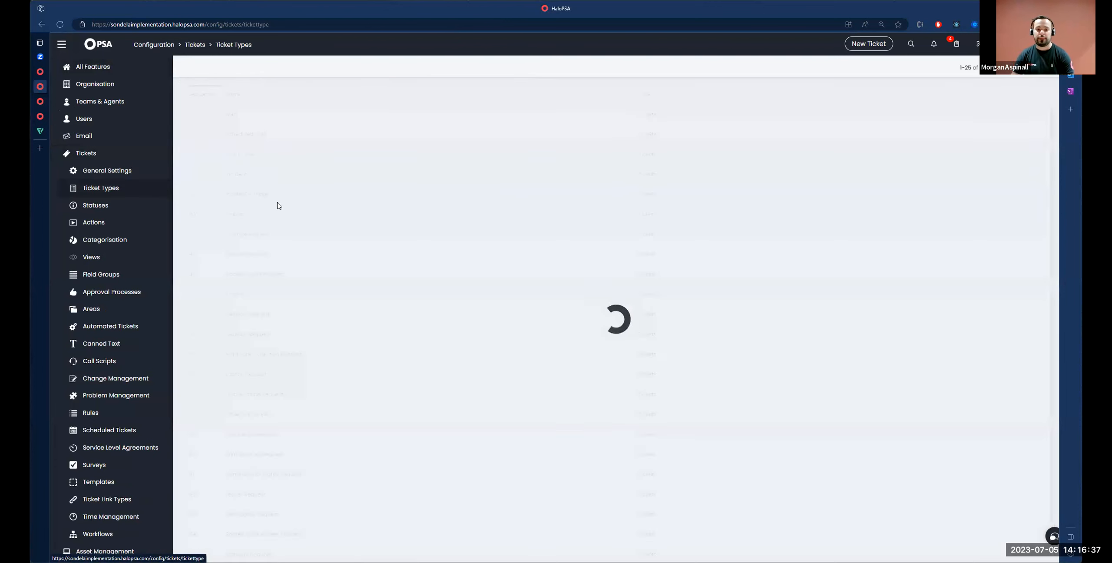
{"action": "left_click", "coordinate": [630, 93]}
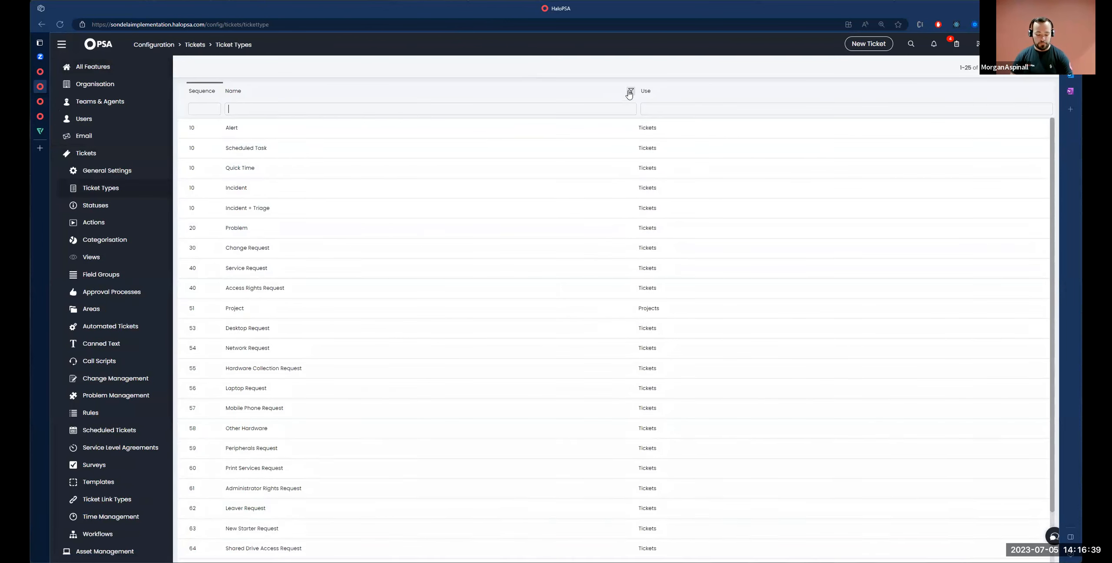
{"action": "type", "text": "acc"}
{"action": "left_click", "coordinate": [251, 129]}
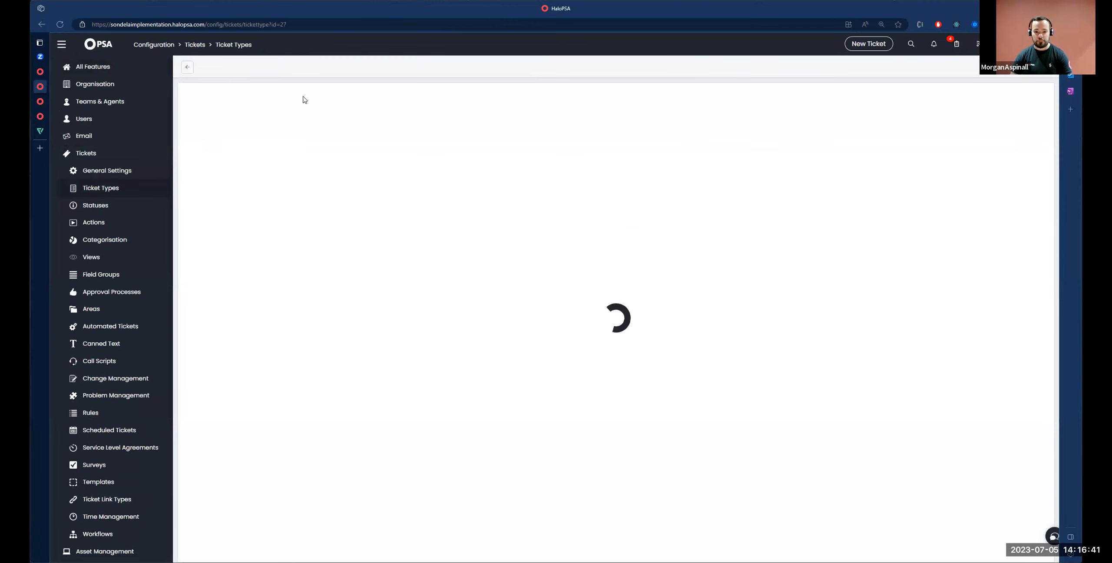
{"action": "left_click", "coordinate": [270, 137]}
{"action": "left_click", "coordinate": [209, 67]}
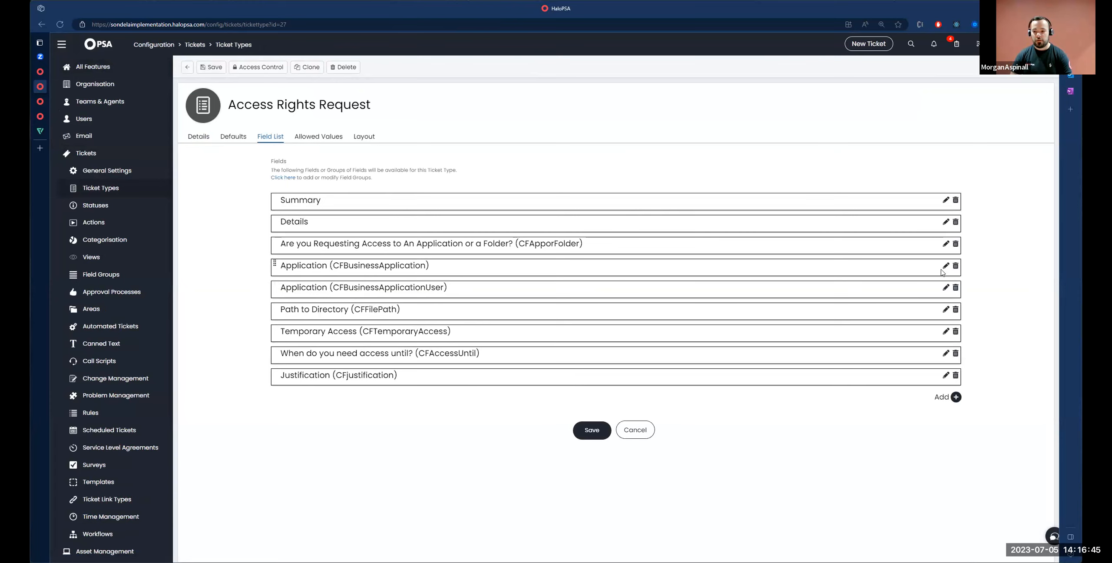
Set the Application (CFBusinessApplication) field's agent new ticket screen visibility to Visible - Required and save the field
{"action": "left_click", "coordinate": [946, 266]}
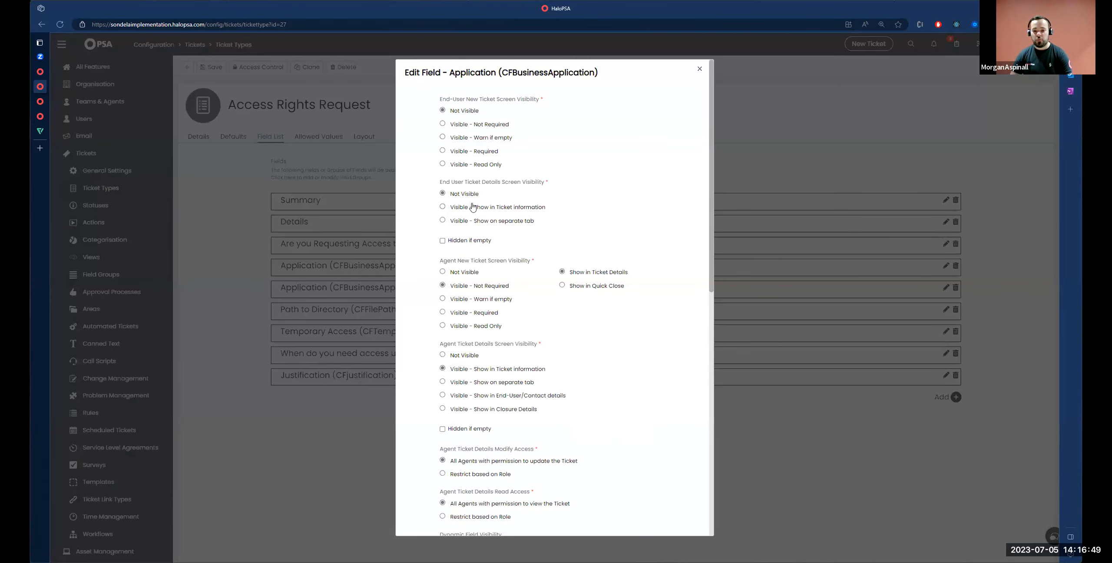
{"action": "left_click_drag", "start_coordinate": [440, 261], "coordinate": [536, 262]}
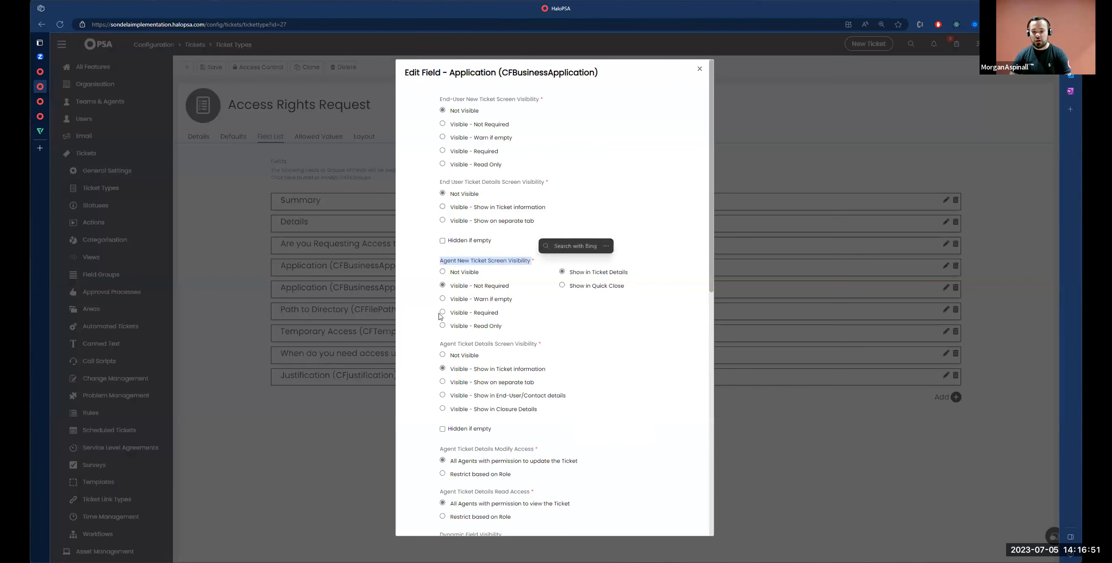
{"action": "left_click", "coordinate": [443, 313]}
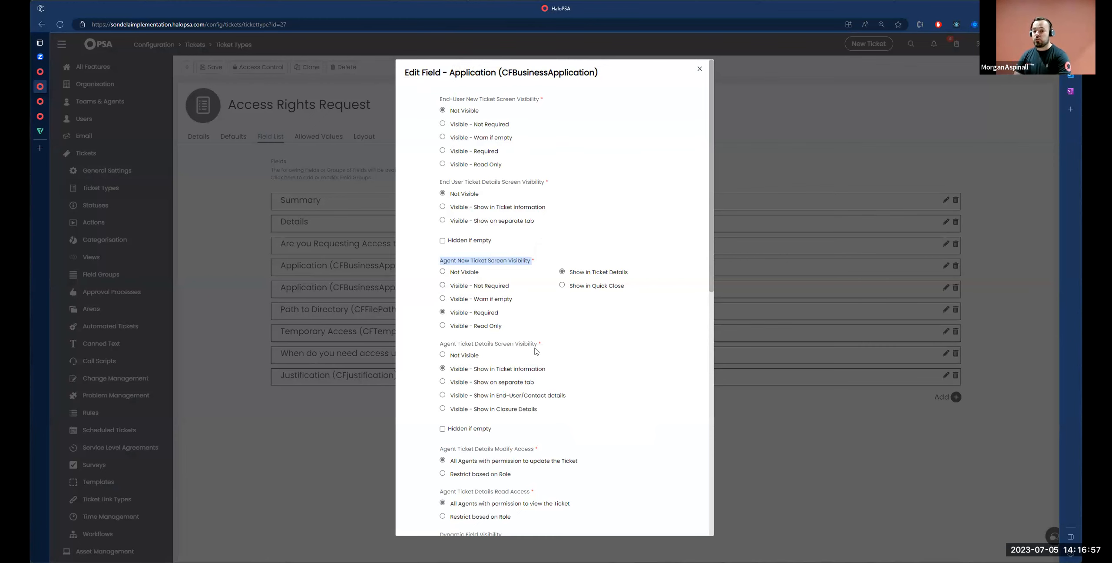
{"action": "scroll", "coordinate": [538, 346], "scroll_direction": "down", "scroll_amount": 8}
{"action": "scroll", "coordinate": [559, 365], "scroll_direction": "down", "scroll_amount": 3}
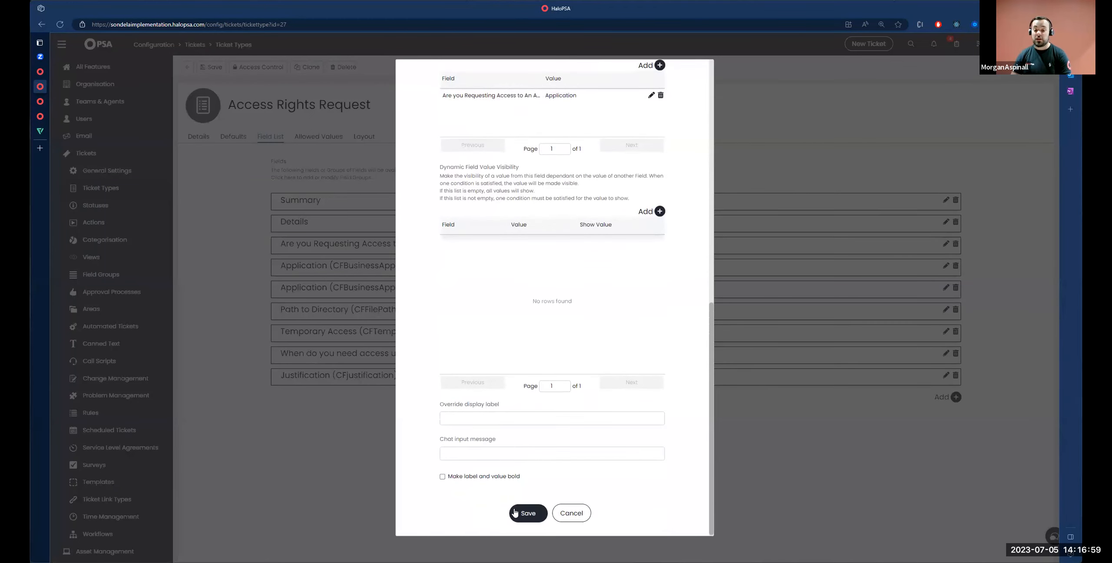
{"action": "left_click", "coordinate": [519, 514]}
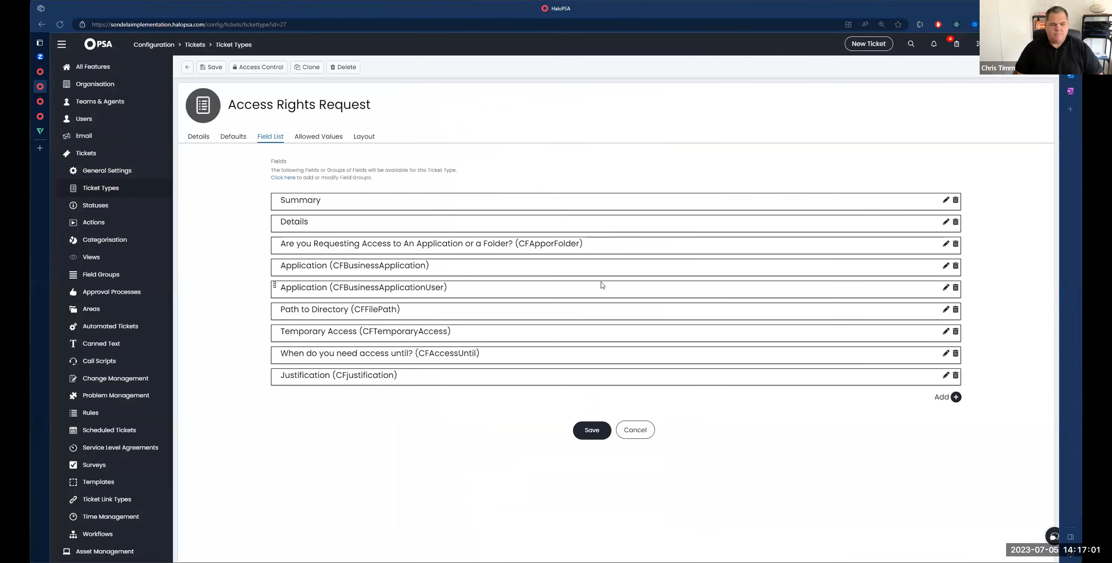
Set the Application (CFBusinessApplicationUser) field's end-user new ticket screen visibility to Visible - Required and save the field
{"action": "left_click", "coordinate": [946, 287]}
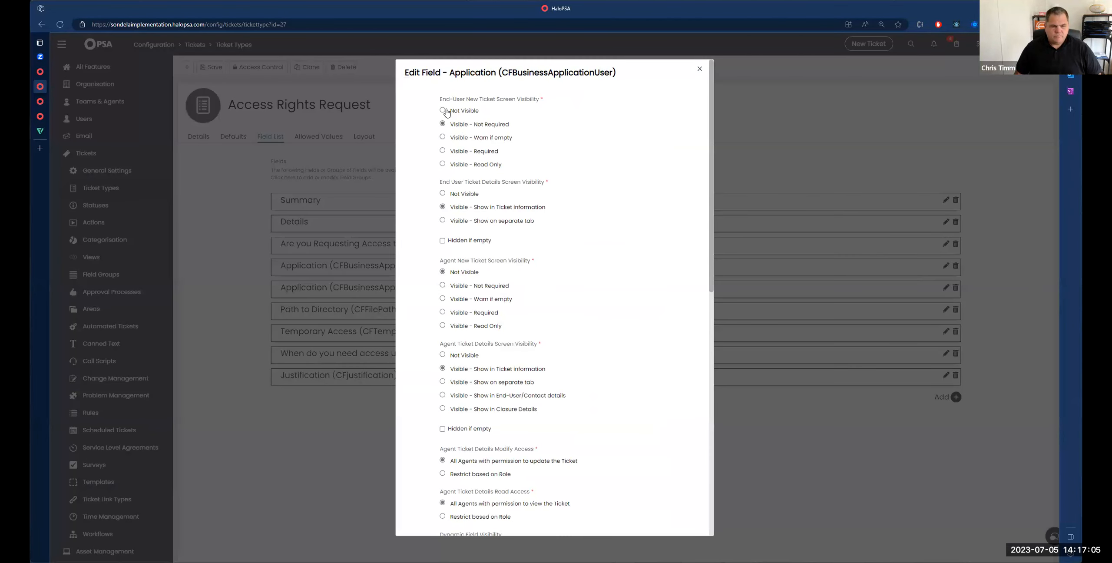
{"action": "left_click_drag", "start_coordinate": [439, 99], "coordinate": [551, 100]}
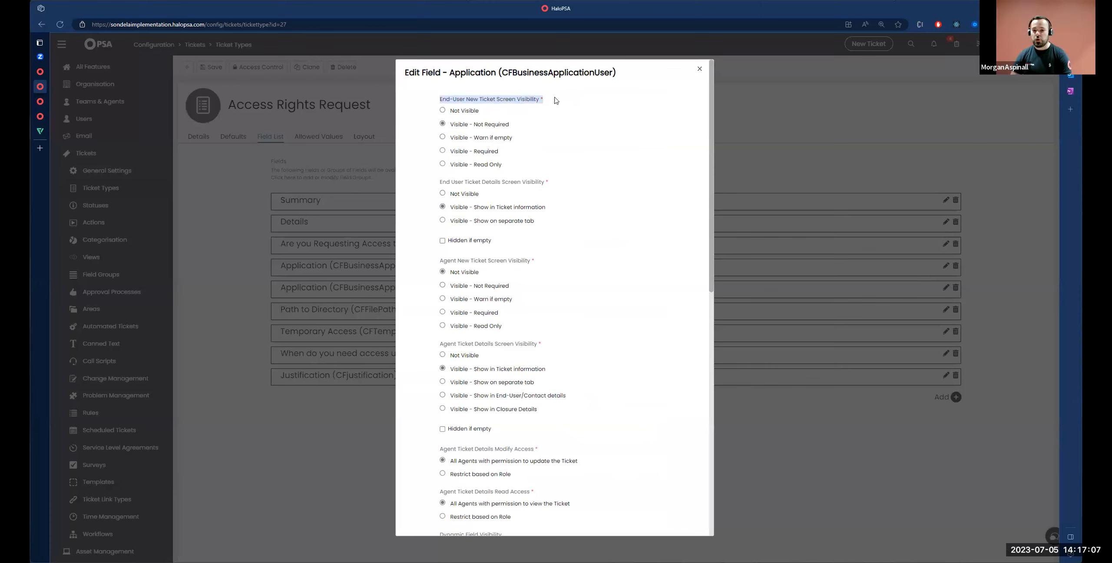
{"action": "left_click", "coordinate": [454, 151]}
{"action": "left_click_drag", "start_coordinate": [453, 151], "coordinate": [554, 162]}
{"action": "left_click", "coordinate": [555, 161]}
{"action": "scroll", "coordinate": [551, 315], "scroll_direction": "down", "scroll_amount": 15}
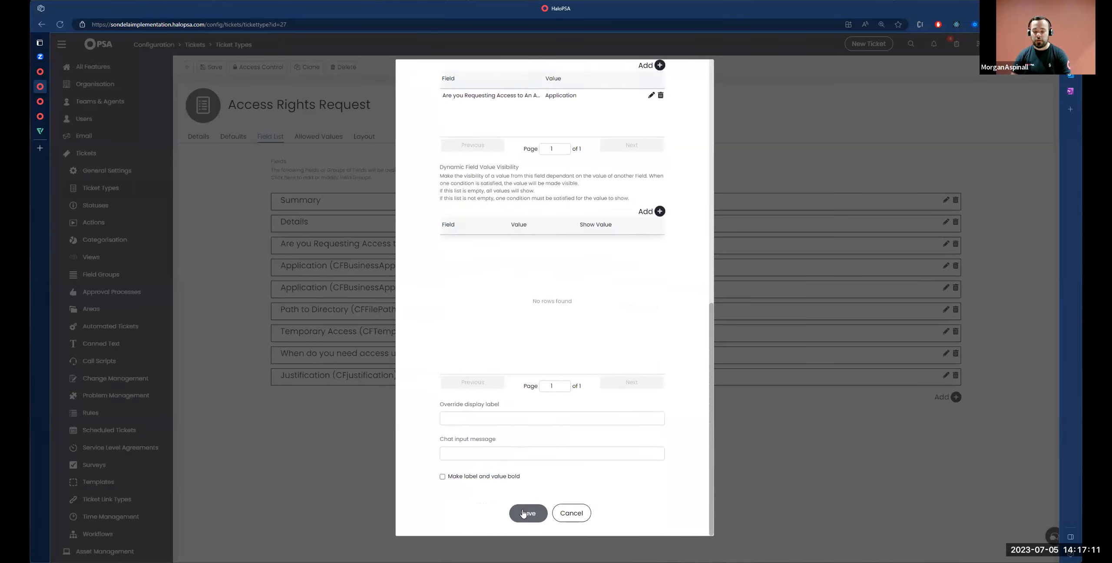
{"action": "left_click", "coordinate": [523, 515]}
Make Path to Directory (CFFilePath) Visible - Required on both the end-user and agent new ticket screens, and save the field
{"action": "left_click_drag", "start_coordinate": [299, 309], "coordinate": [382, 310]}
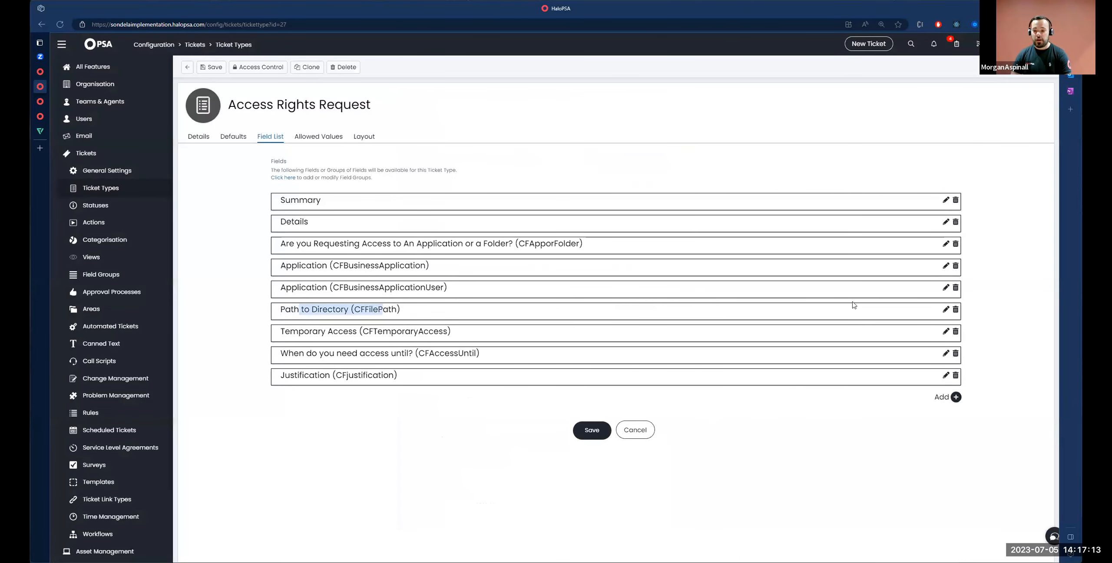
{"action": "left_click", "coordinate": [946, 310]}
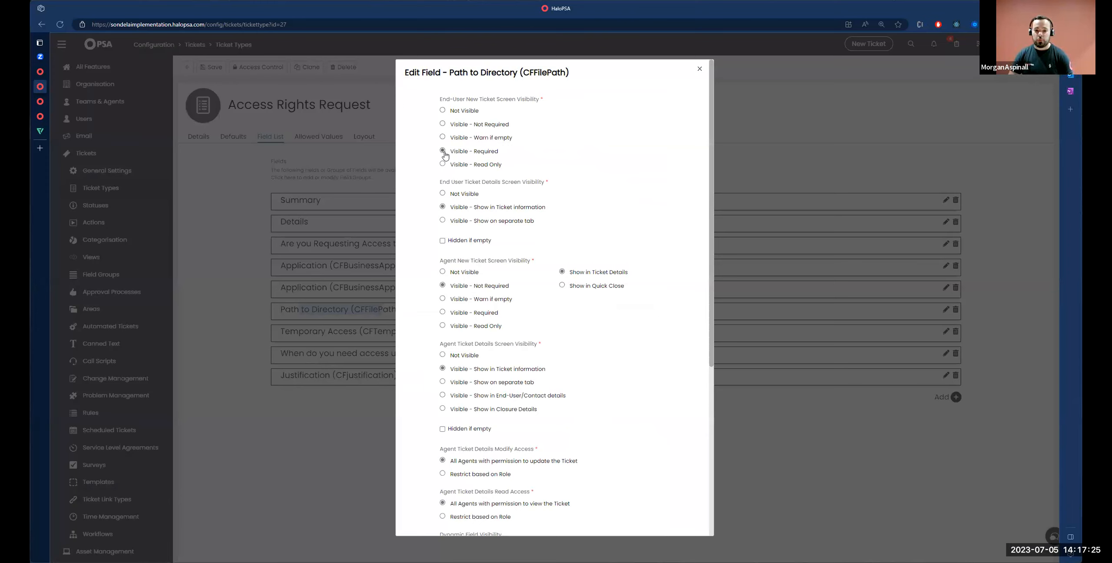
{"action": "scroll", "coordinate": [483, 223], "scroll_direction": "down", "scroll_amount": 5}
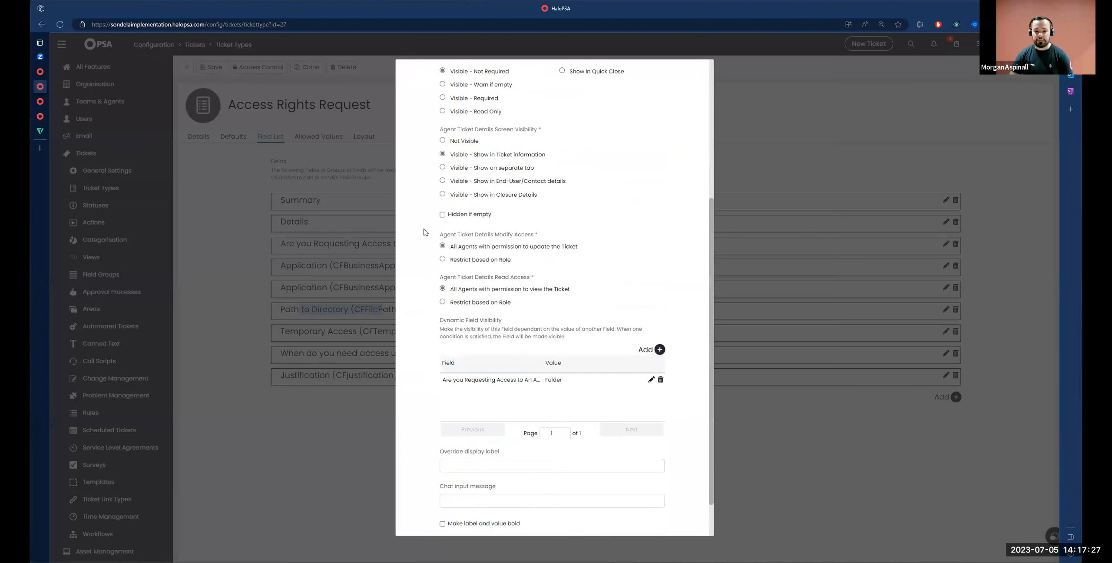
{"action": "scroll", "coordinate": [476, 139], "scroll_direction": "up", "scroll_amount": 2}
{"action": "left_click", "coordinate": [443, 169]}
{"action": "scroll", "coordinate": [513, 435], "scroll_direction": "down", "scroll_amount": 3}
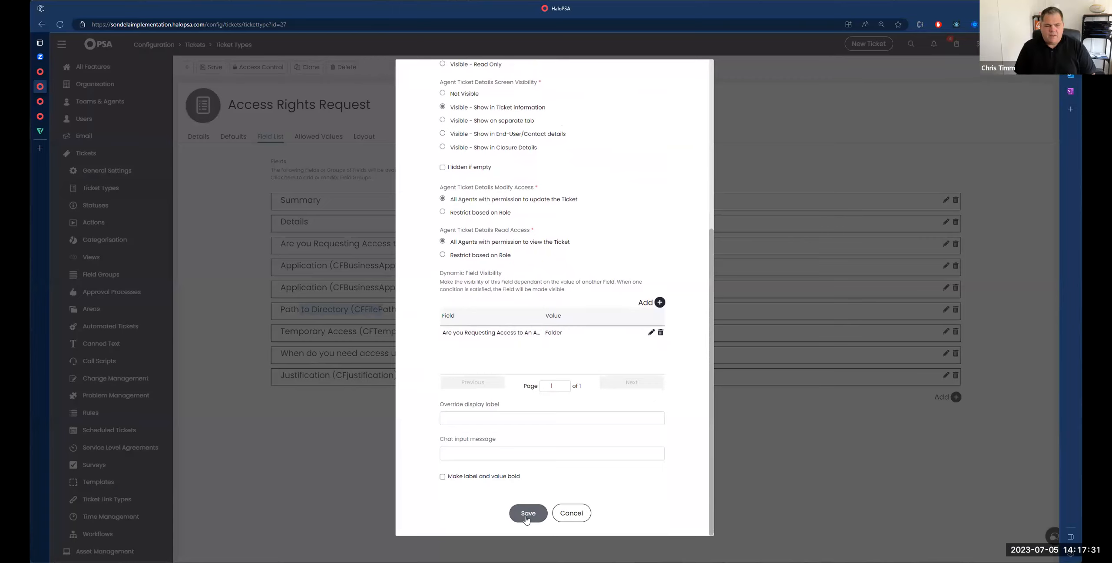
{"action": "left_click", "coordinate": [526, 515]}
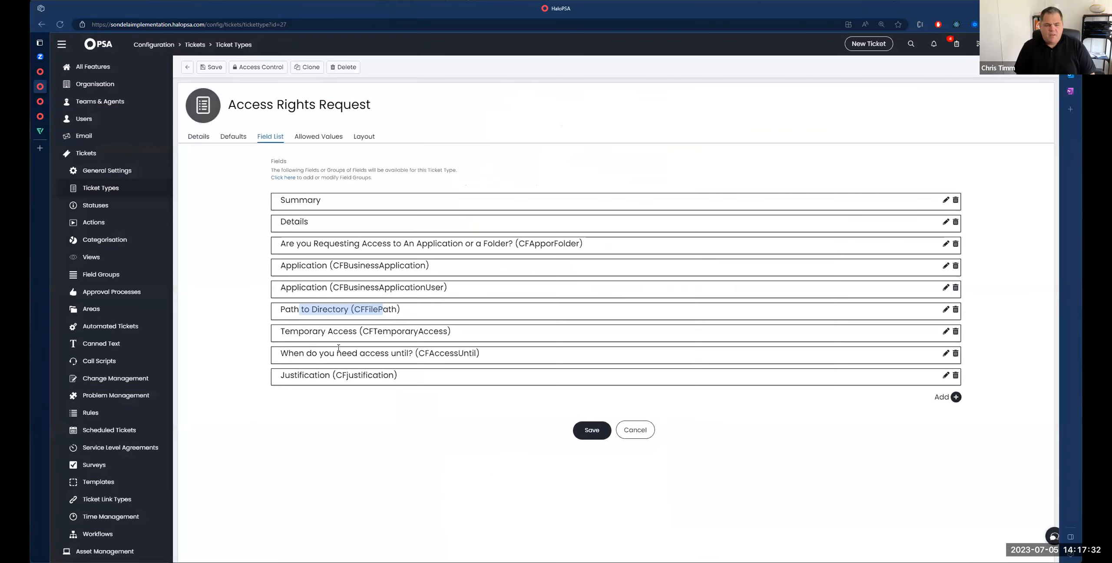
Make When do you need access until? (CFAccessUntil) Visible - Required on both the end-user and agent new ticket screens, and save the ticket type
{"action": "left_click", "coordinate": [946, 353]}
{"action": "left_click", "coordinate": [443, 151]}
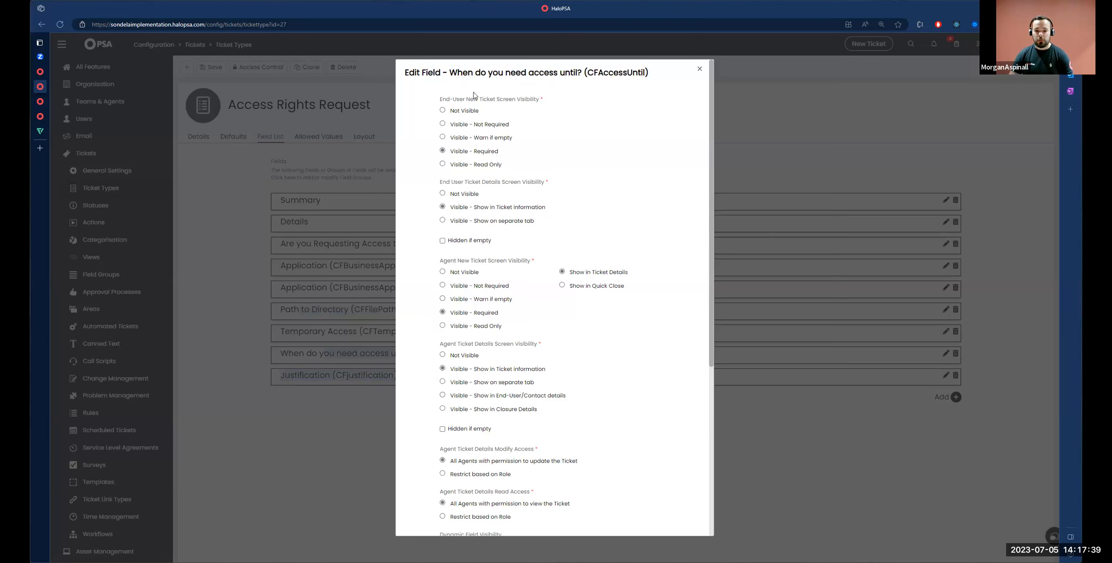
{"action": "scroll", "coordinate": [536, 486], "scroll_direction": "down", "scroll_amount": 6}
{"action": "left_click", "coordinate": [528, 517]}
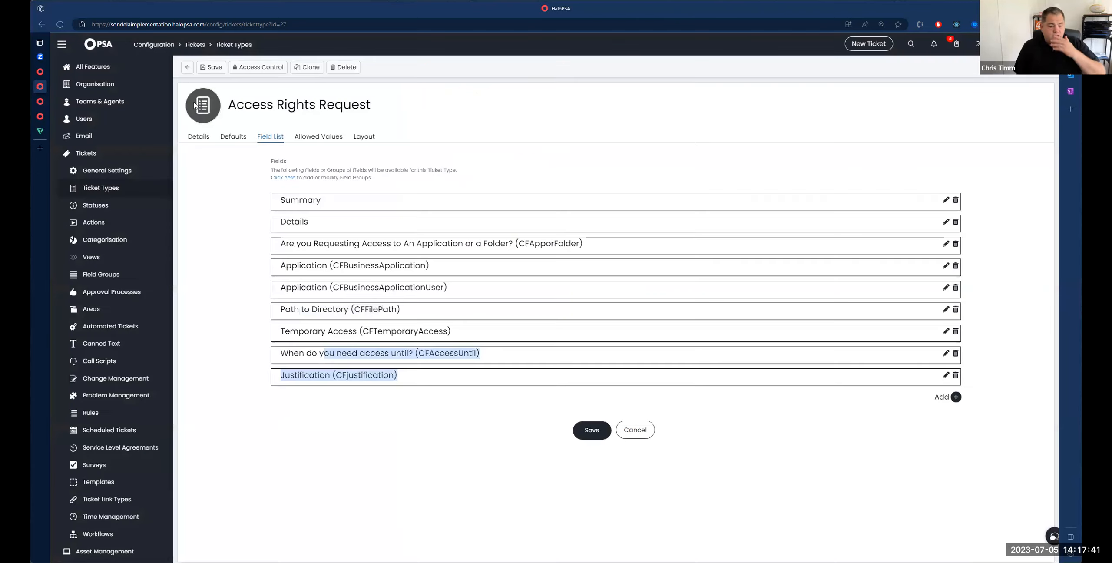
{"action": "left_click", "coordinate": [249, 297]}
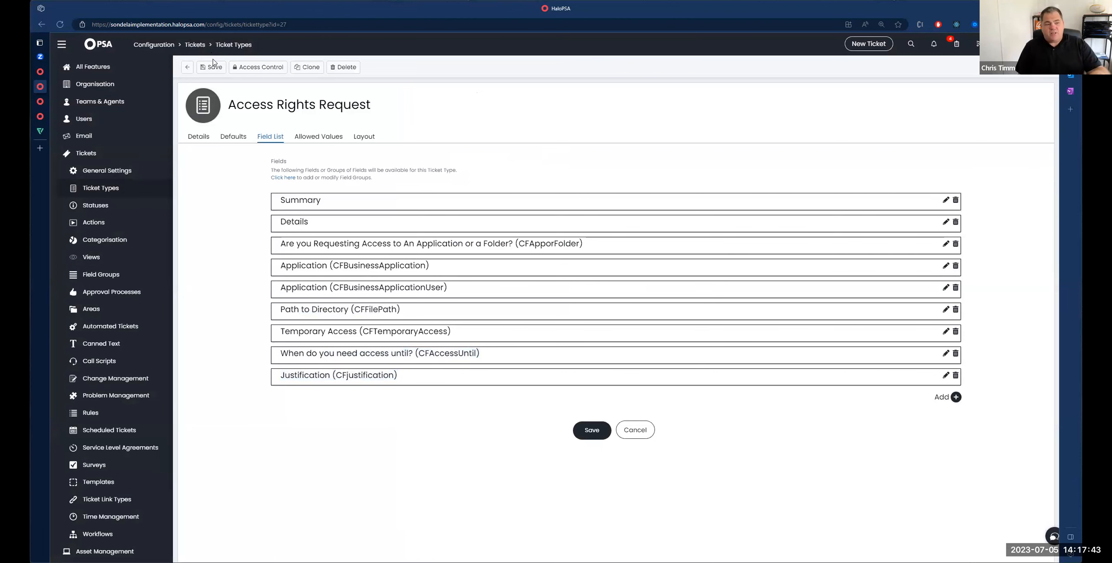
{"action": "left_click", "coordinate": [215, 67]}
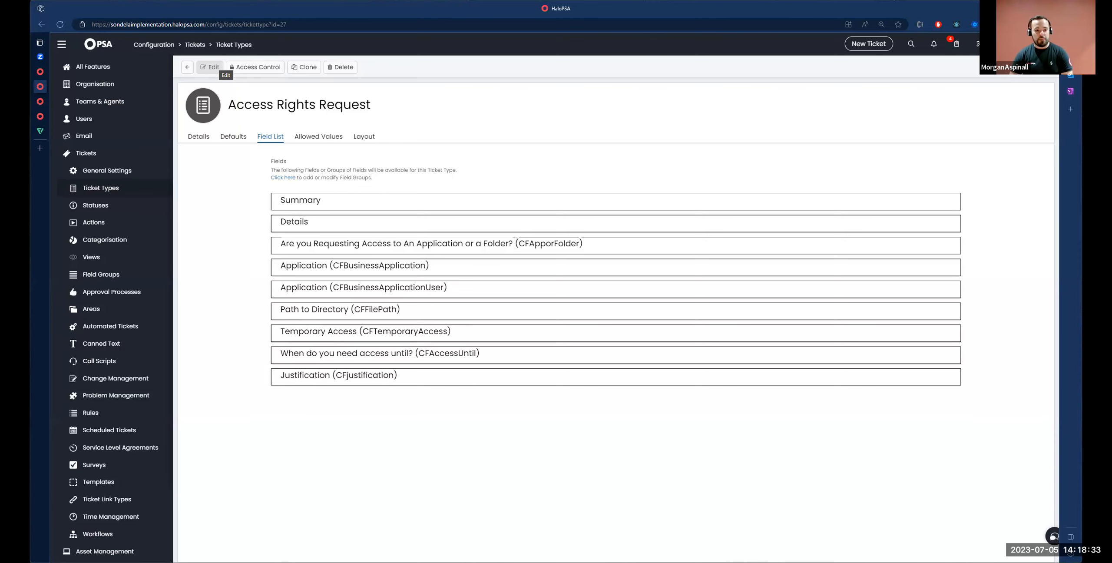
Switch to the self-service portal and open a new Access Rights Request form from the Users and Services category
{"action": "left_click", "coordinate": [42, 73]}
{"action": "left_click", "coordinate": [41, 86]}
{"action": "left_click", "coordinate": [42, 105]}
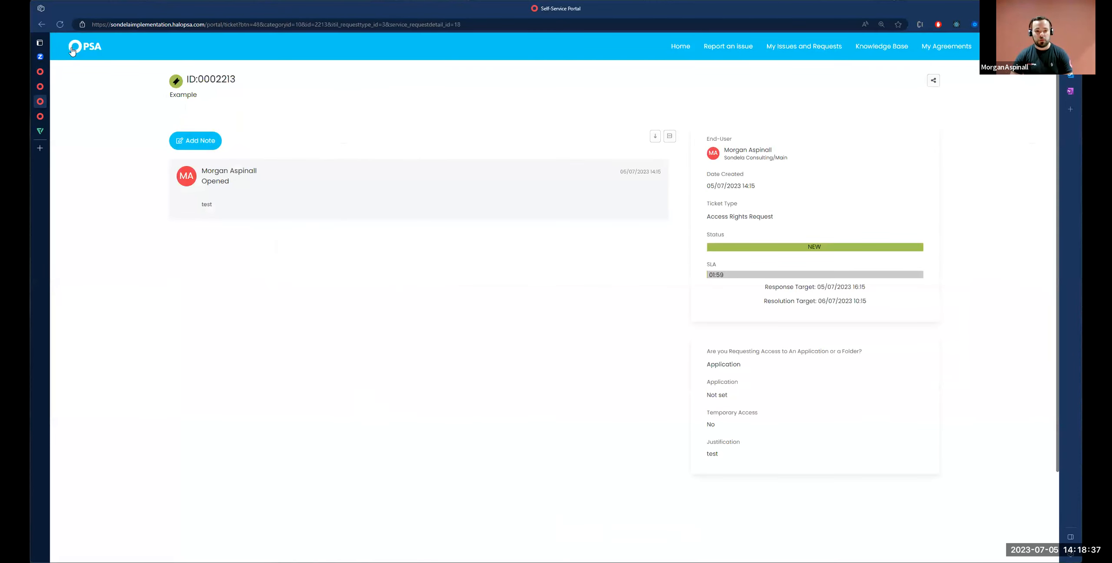
{"action": "left_click", "coordinate": [765, 209]}
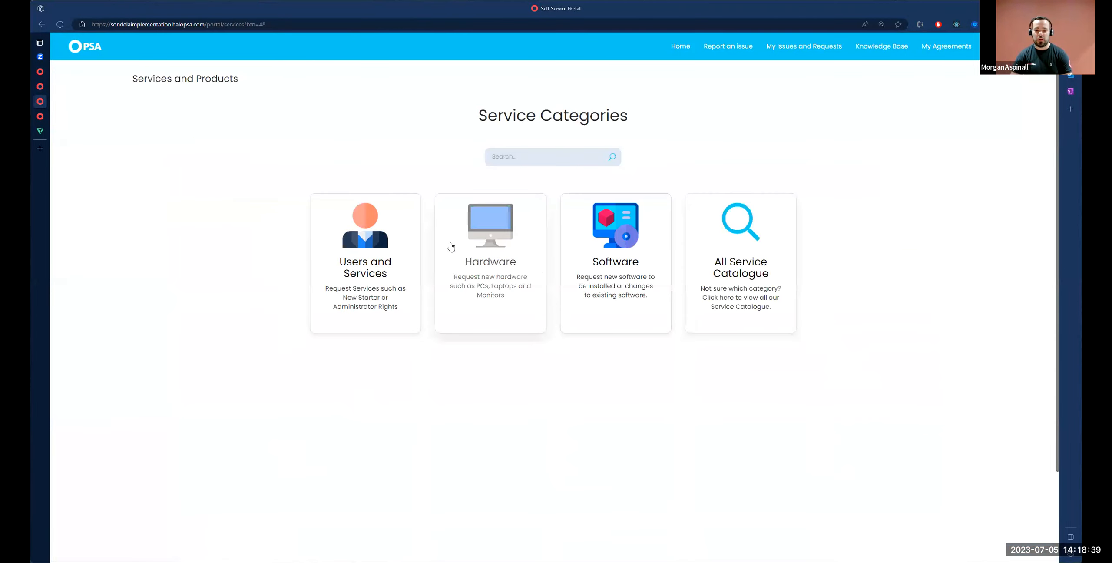
{"action": "left_click", "coordinate": [381, 253]}
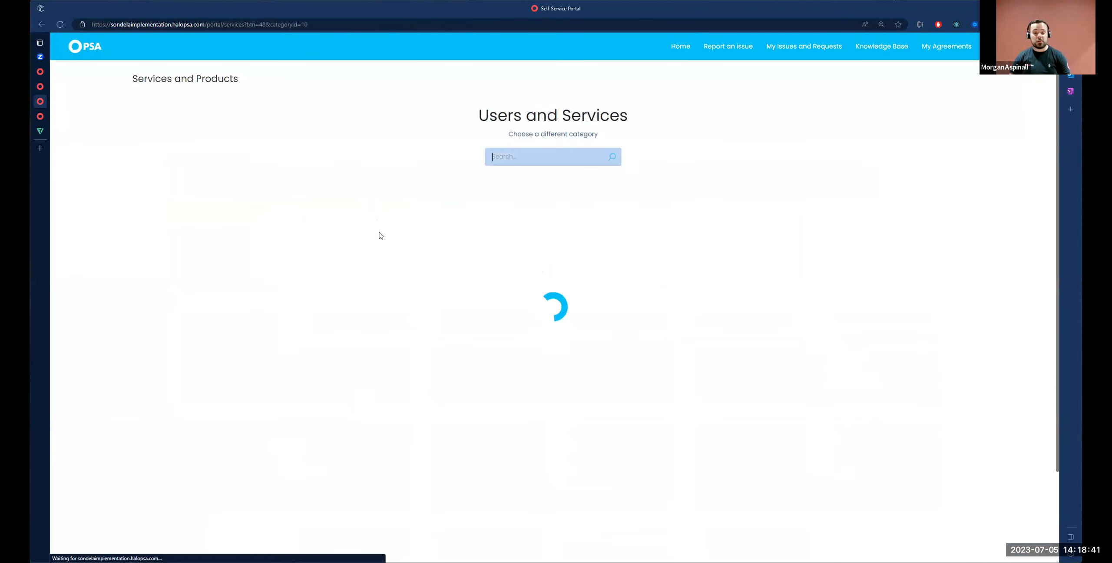
{"action": "left_click", "coordinate": [299, 243]}
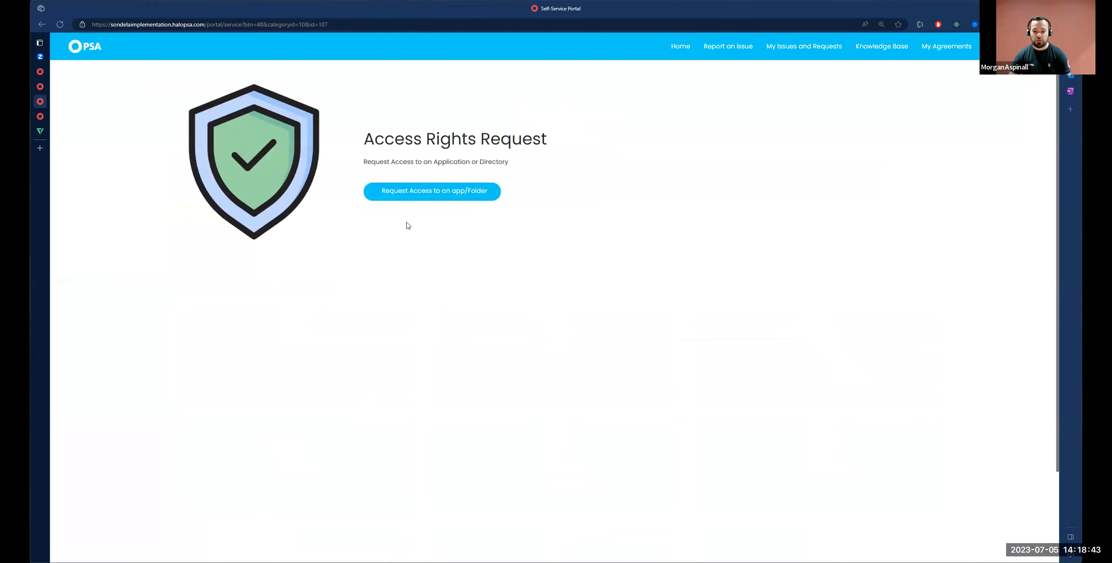
{"action": "left_click", "coordinate": [422, 195]}
{"action": "scroll", "coordinate": [403, 354], "scroll_direction": "down", "scroll_amount": 5}
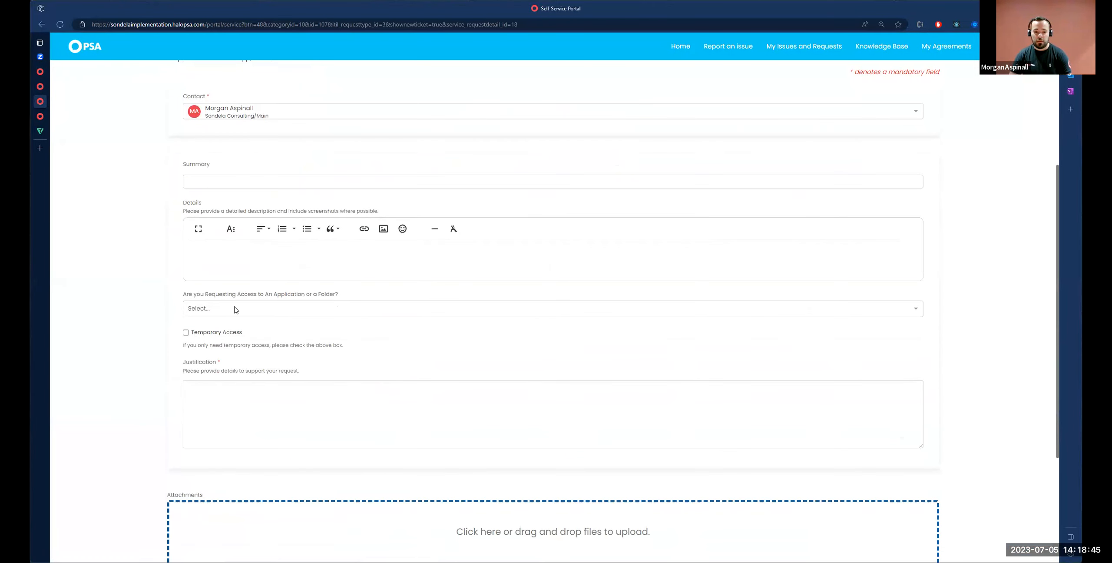
Select Application as the requested access type and try to submit the portal form without choosing an application
{"action": "left_click", "coordinate": [228, 309]}
{"action": "left_click", "coordinate": [228, 324]}
{"action": "left_click_drag", "start_coordinate": [206, 330], "coordinate": [224, 330]}
{"action": "scroll", "coordinate": [404, 402], "scroll_direction": "down", "scroll_amount": 5}
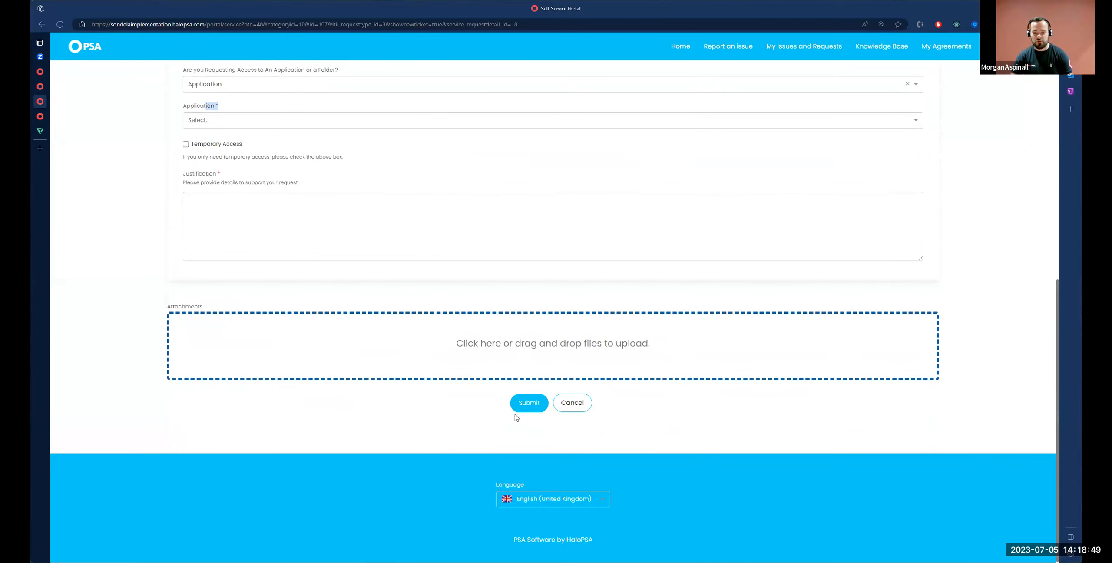
{"action": "left_click", "coordinate": [524, 406]}
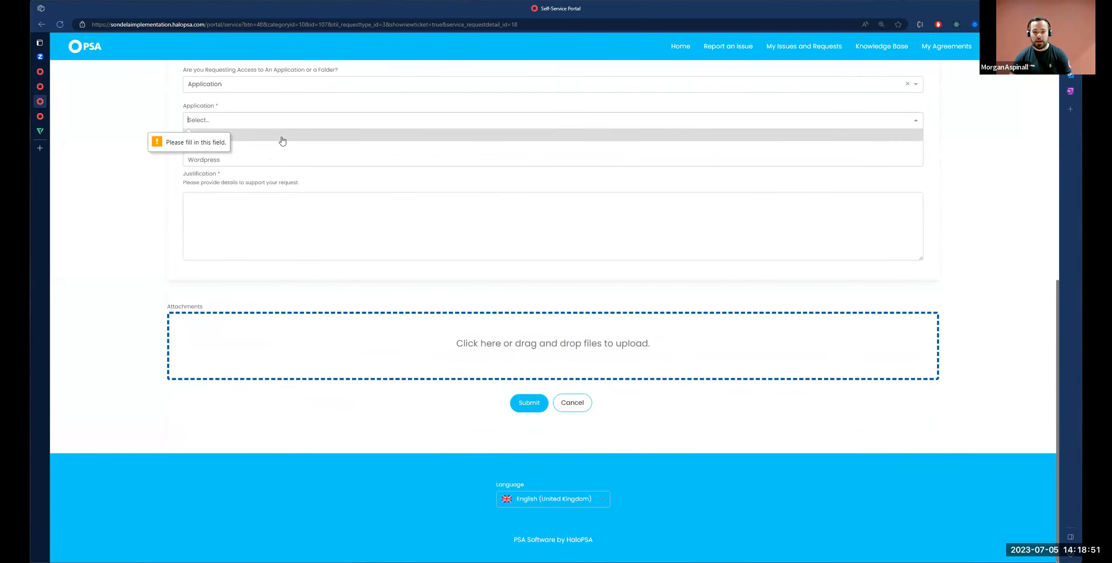
Enable Temporary Access on the portal form and check that the access-until date is marked mandatory
{"action": "key", "text": "Down"}
{"action": "left_click", "coordinate": [155, 201]}
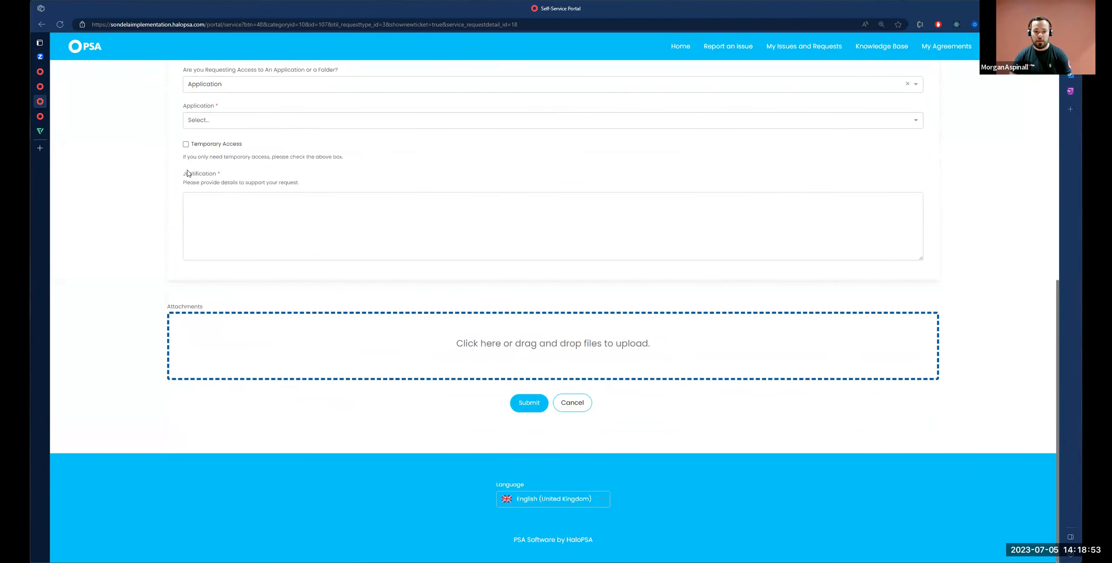
{"action": "left_click", "coordinate": [186, 144]}
{"action": "left_click_drag", "start_coordinate": [257, 175], "coordinate": [282, 175]}
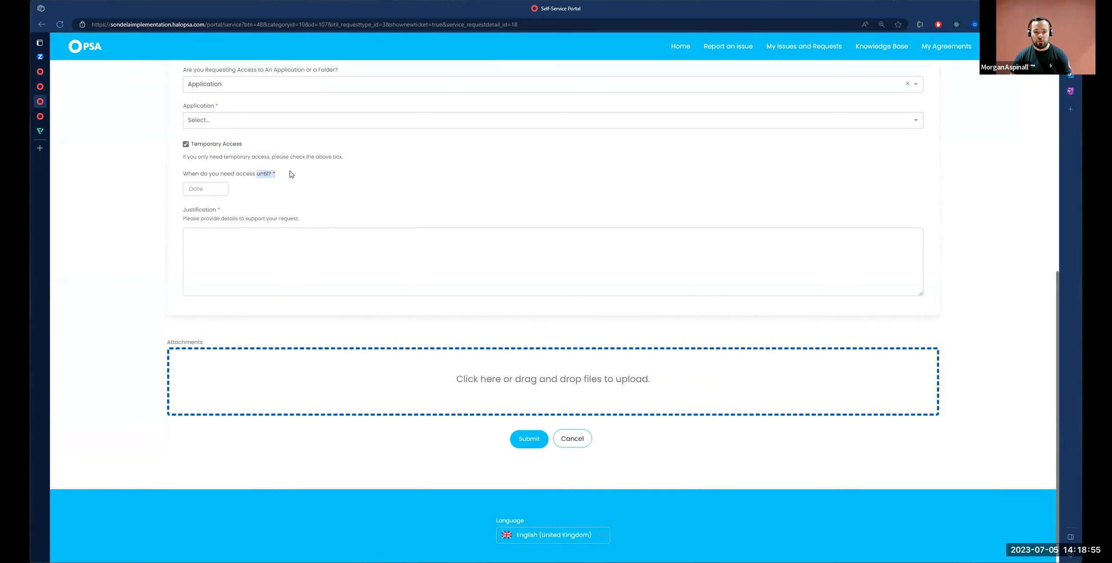
Return to the agent side and start a new service desk ticket with the Access Rights Request ticket type
{"action": "left_click", "coordinate": [40, 86]}
{"action": "left_click", "coordinate": [62, 44]}
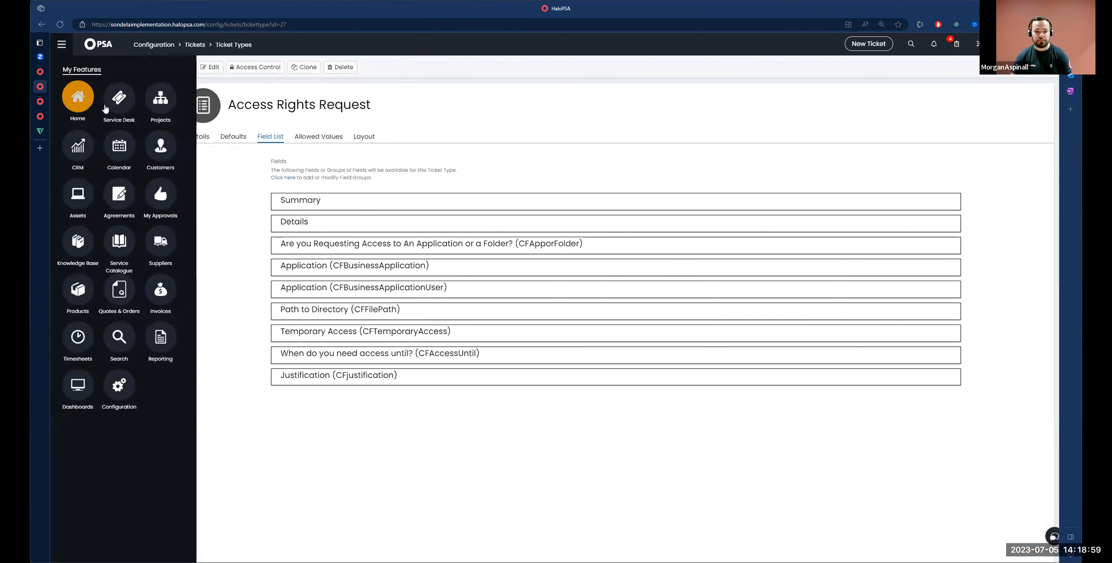
{"action": "left_click", "coordinate": [111, 99]}
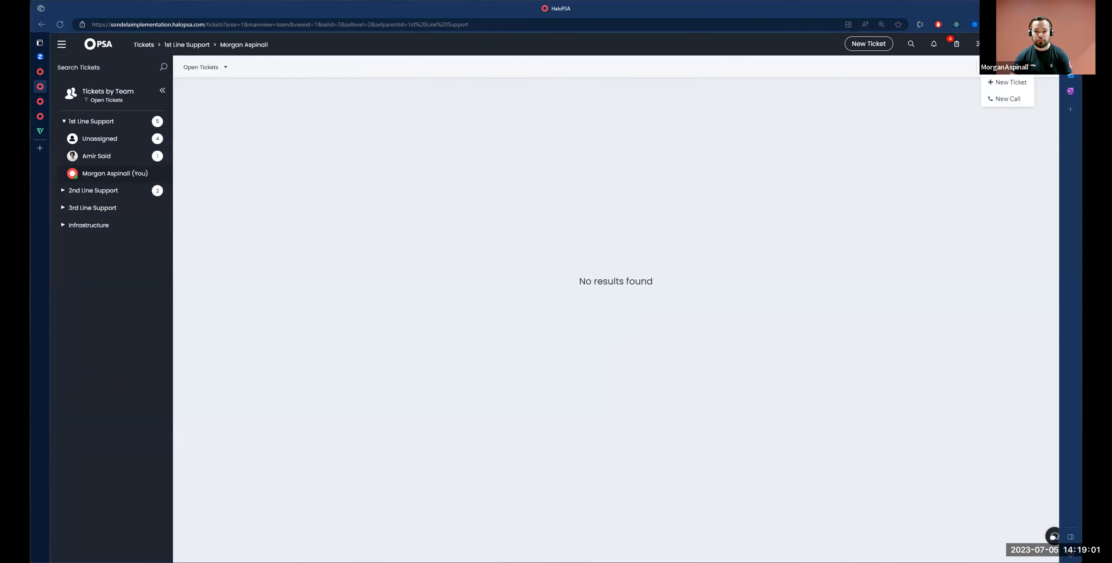
{"action": "left_click", "coordinate": [869, 43]}
{"action": "left_click", "coordinate": [473, 139]}
{"action": "type", "text": "acc"}
{"action": "left_click", "coordinate": [455, 153]}
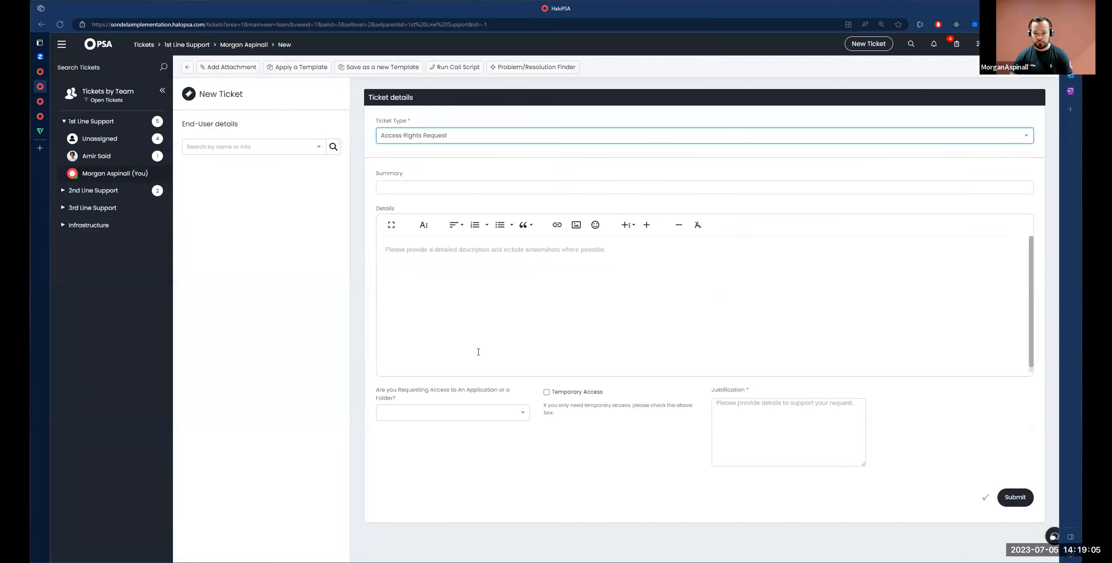
Set the access type to Application on the agent ticket and try to submit it without choosing an application
{"action": "left_click", "coordinate": [461, 412]}
{"action": "left_click", "coordinate": [400, 428]}
{"action": "left_click_drag", "start_coordinate": [564, 390], "coordinate": [594, 389]}
{"action": "left_click", "coordinate": [1019, 500]}
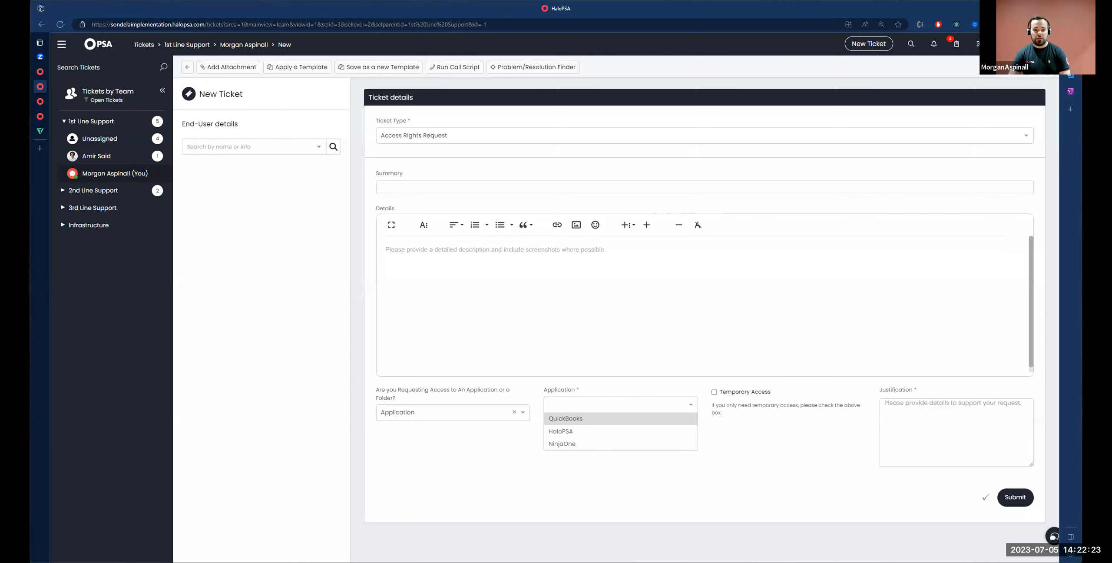
Create a new approval process in the ticket configuration and name it Access Rights Approval
{"action": "left_click", "coordinate": [42, 118]}
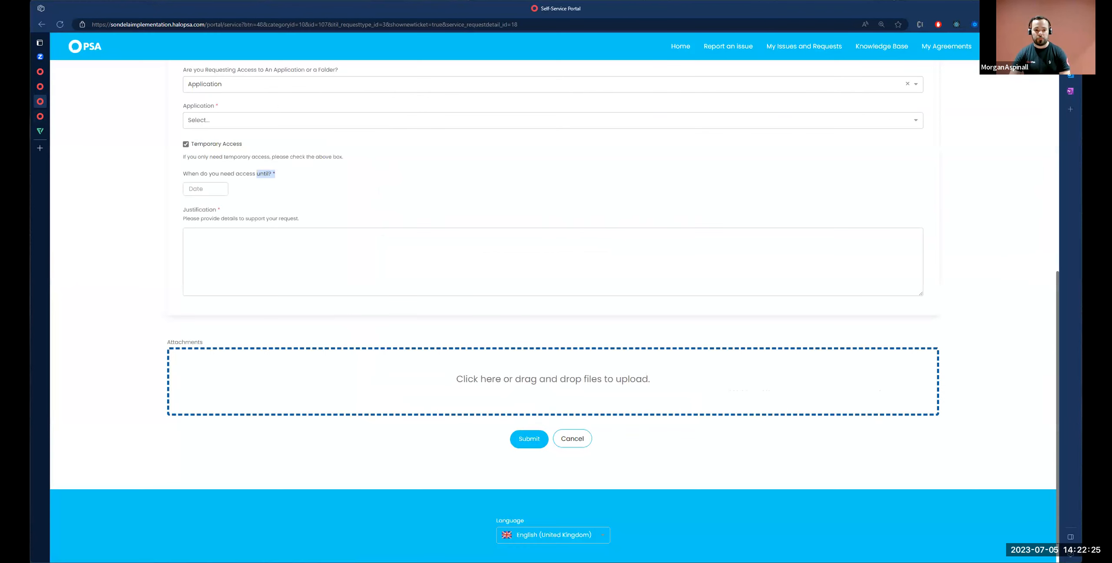
{"action": "left_click", "coordinate": [41, 88]}
{"action": "left_click", "coordinate": [61, 43]}
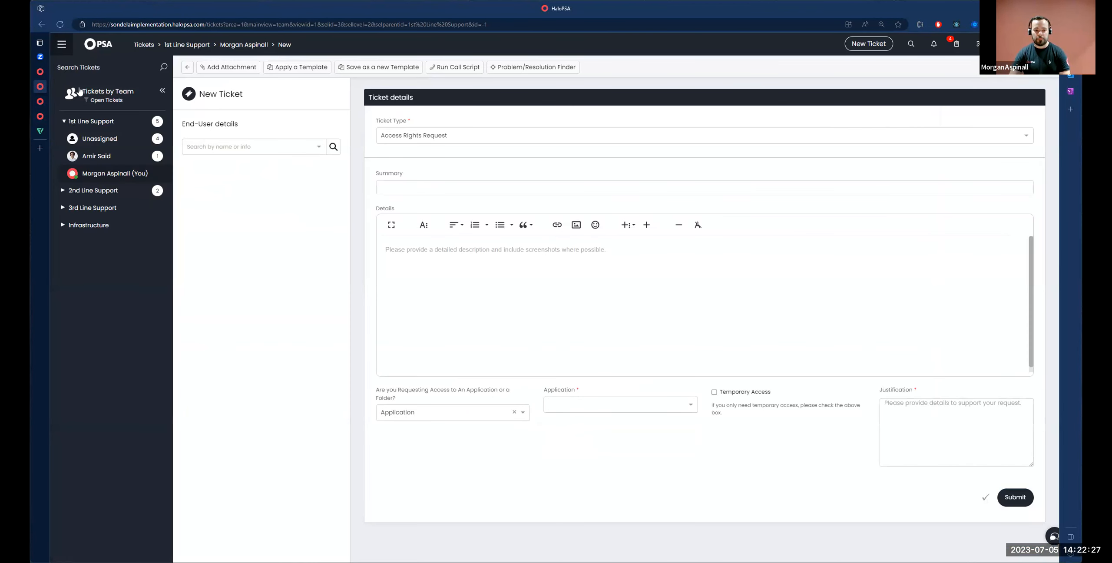
{"action": "left_click", "coordinate": [118, 384]}
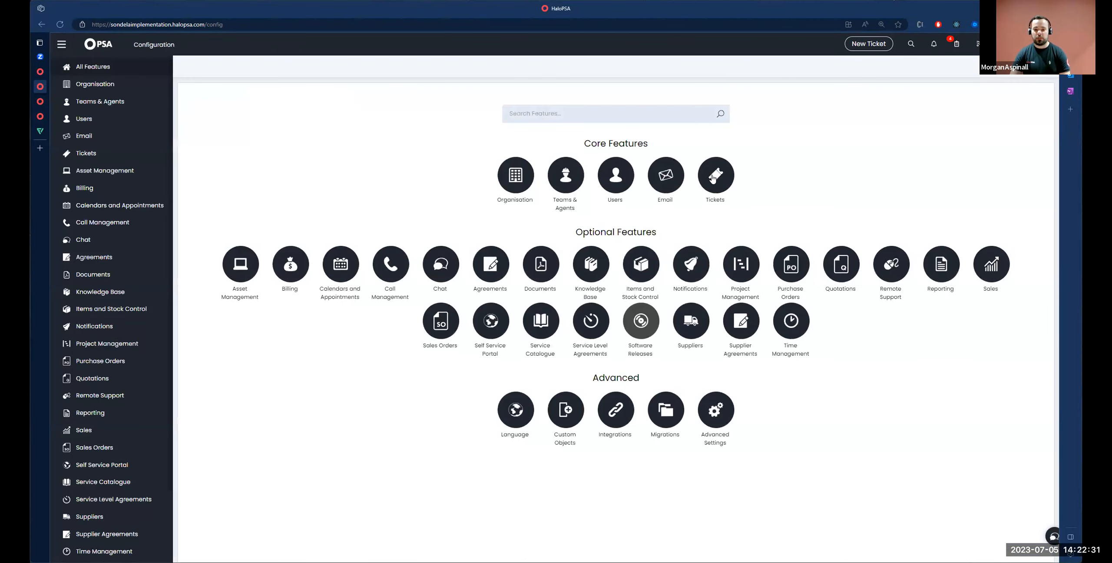
{"action": "left_click", "coordinate": [715, 174]}
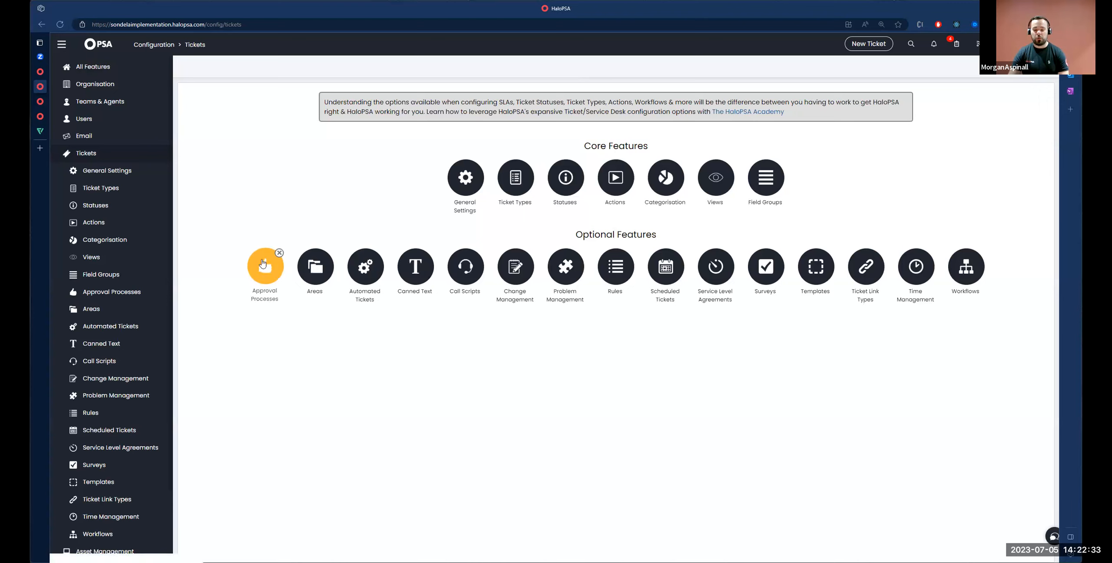
{"action": "left_click", "coordinate": [267, 266]}
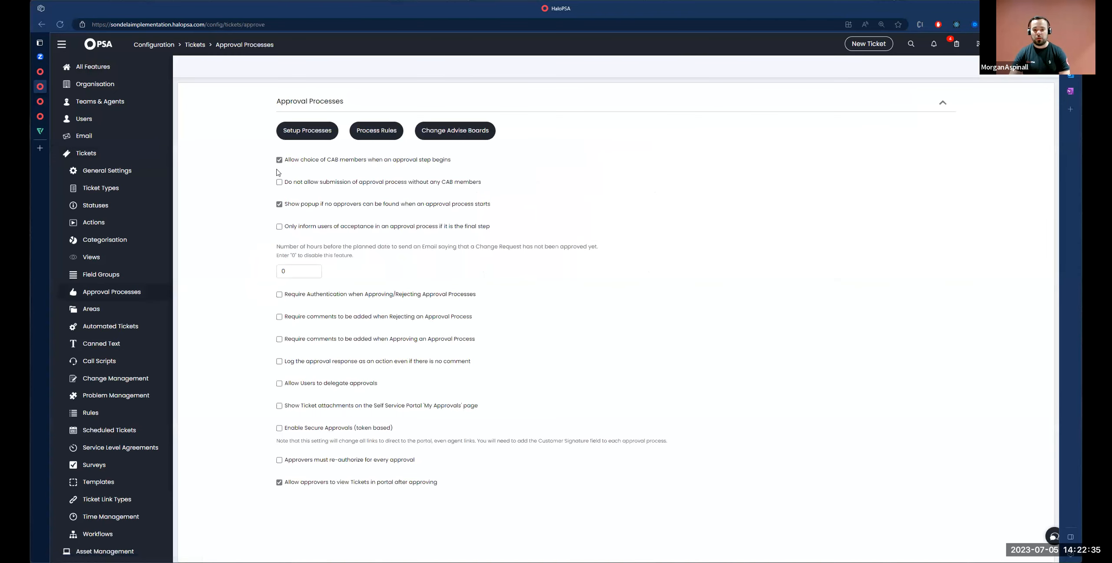
{"action": "left_click", "coordinate": [307, 131]}
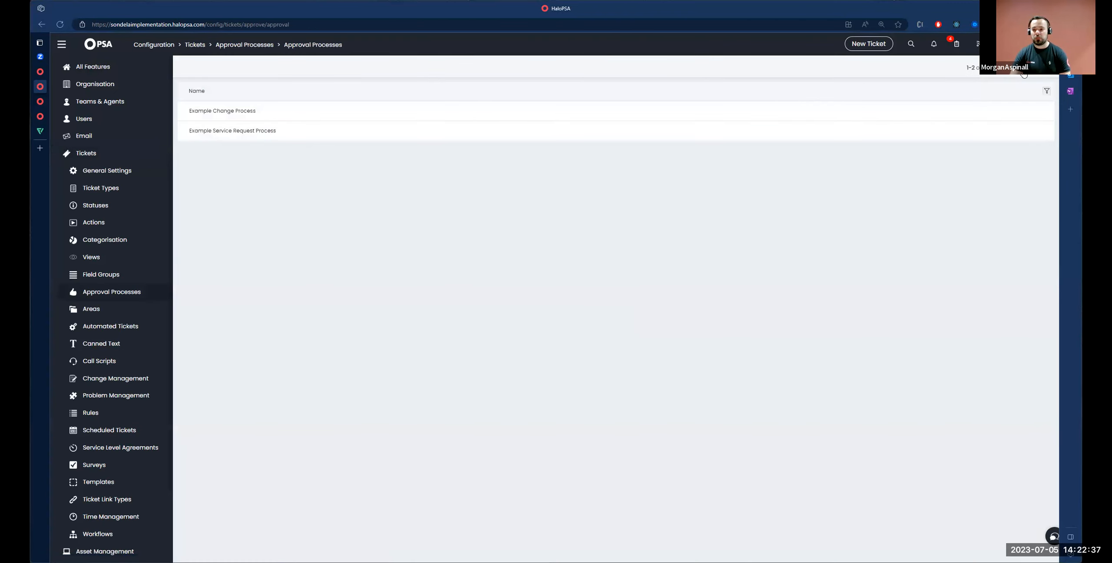
{"action": "type", "text": "Access Right"}
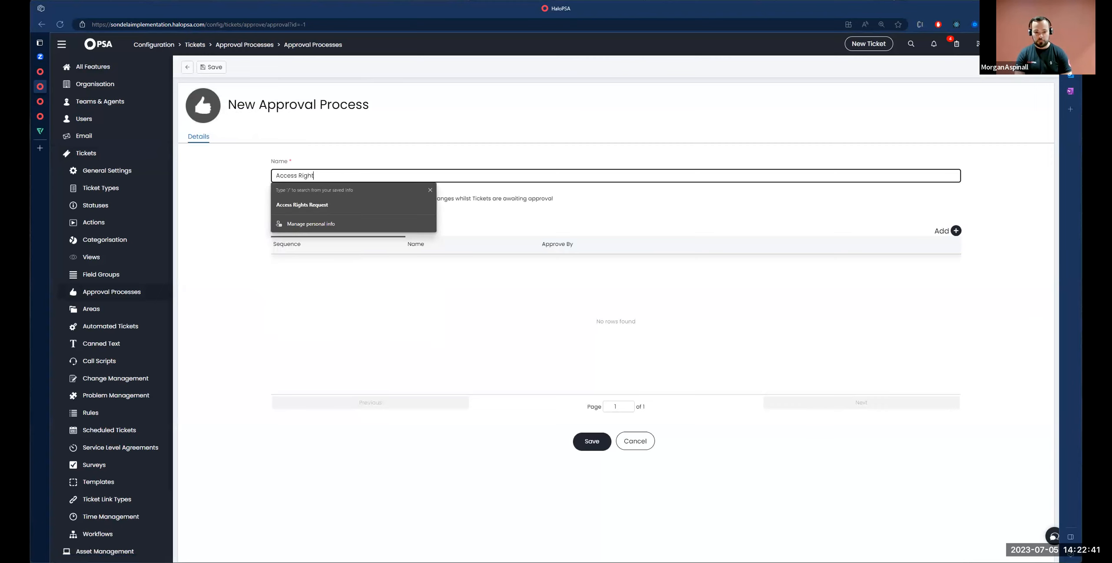
{"action": "type", "text": "s Approval"}
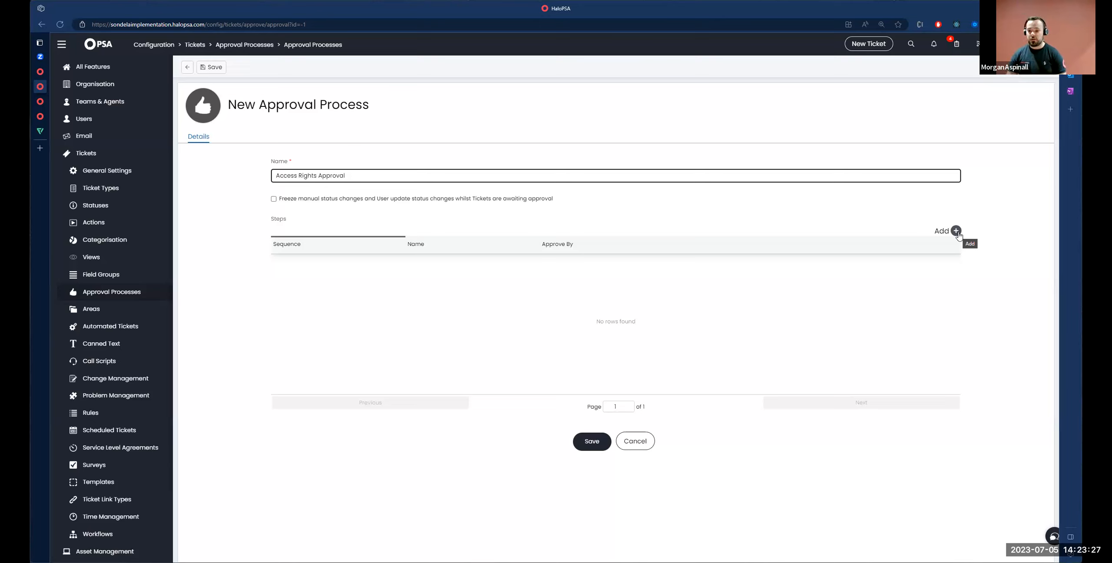
Add an approval step with sequence 1 to the process and begin its name with "Custom"
{"action": "left_click", "coordinate": [957, 232]}
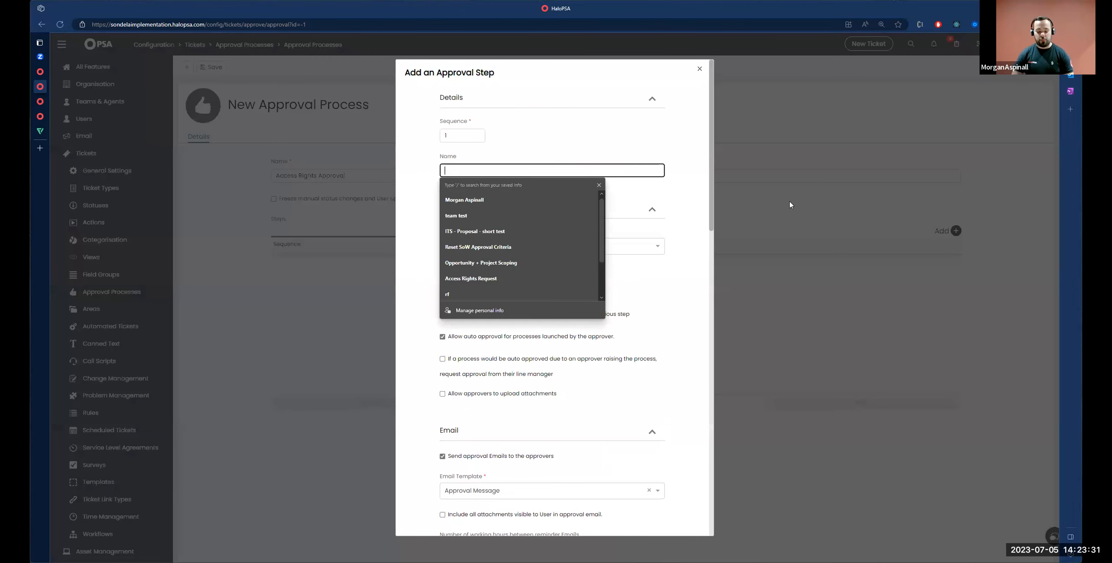
{"action": "type", "text": "Custom"}
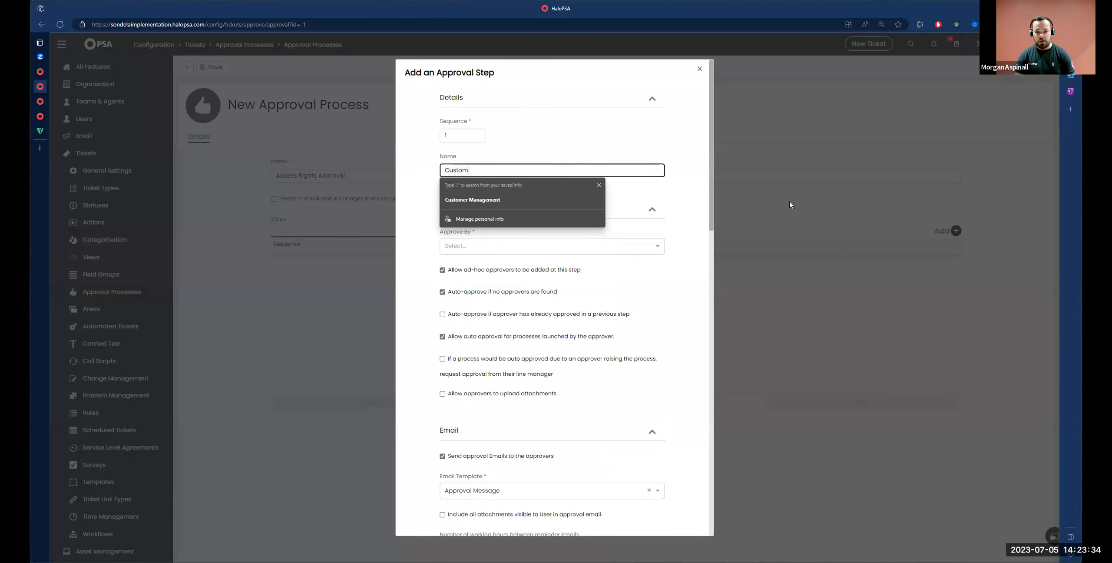
Name the new approval step "Customer Approval"
{"action": "key", "text": "BackSpace"}
{"action": "type", "text": "omer"}
{"action": "key", "text": "BackSpace"}
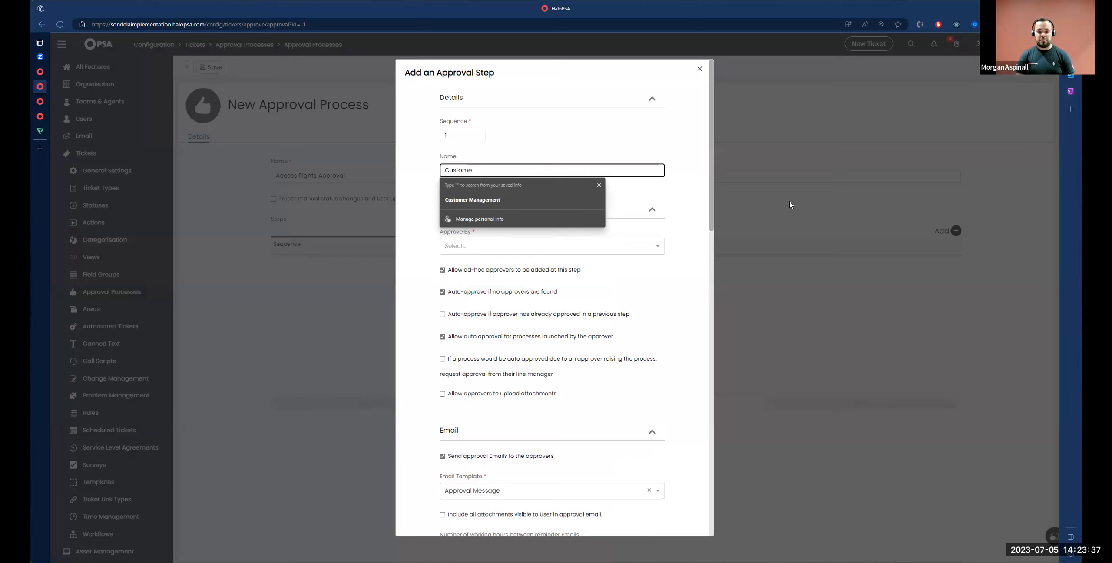
{"action": "type", "text": "r "}
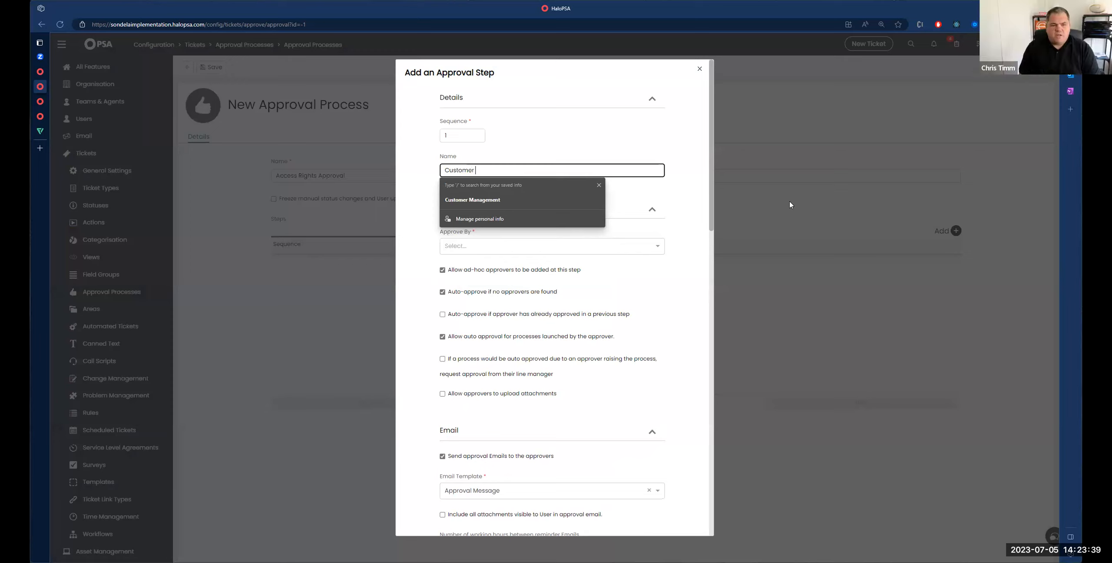
{"action": "type", "text": "Approval"}
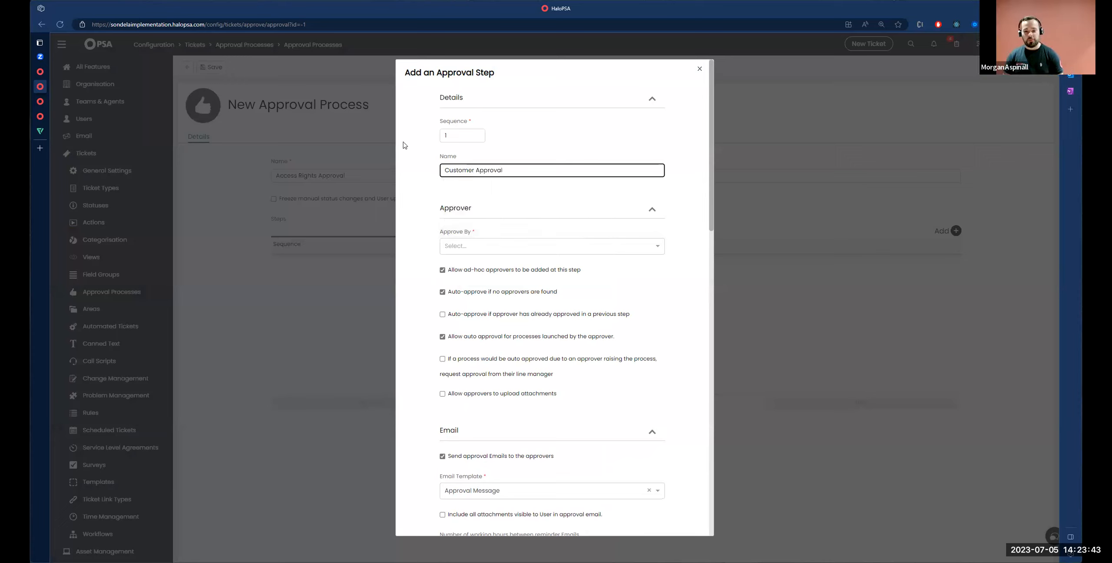
Replace the word "Customer" so the approval step is named "Manager Approval"
{"action": "left_click", "coordinate": [473, 173]}
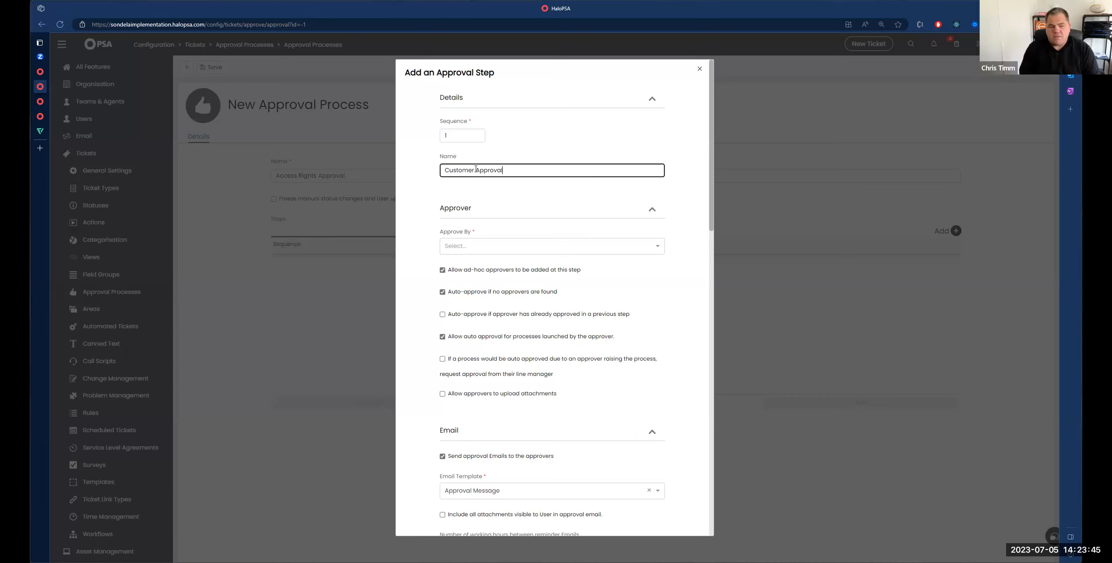
{"action": "key", "text": "shift+Home"}
{"action": "key", "text": "BackSpace"}
{"action": "type", "text": "Manager"}
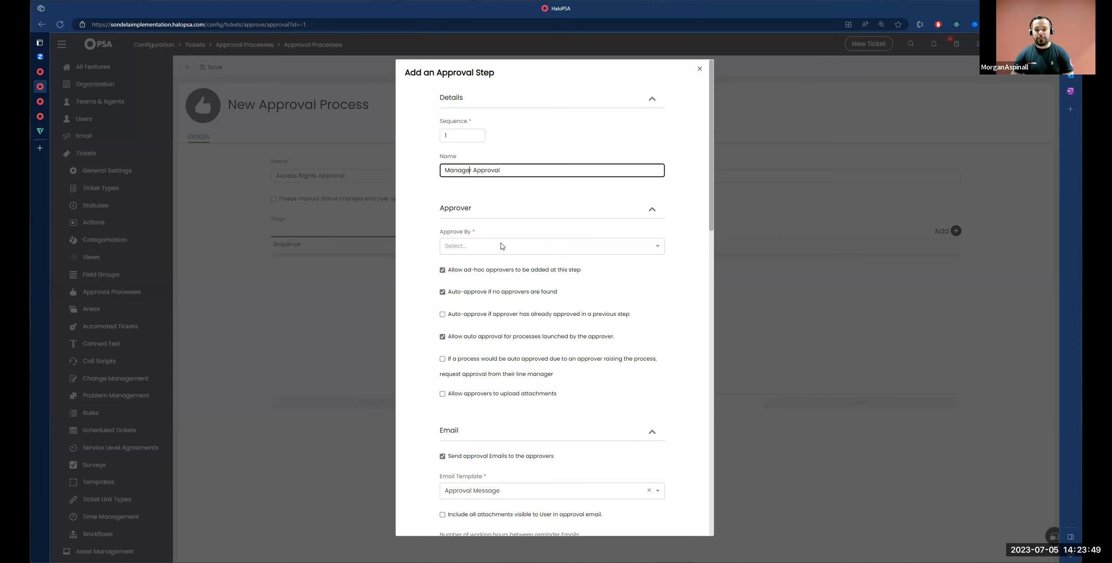
Look through the available Approve By options for who can approve the step
{"action": "left_click_drag", "start_coordinate": [437, 232], "coordinate": [570, 237]}
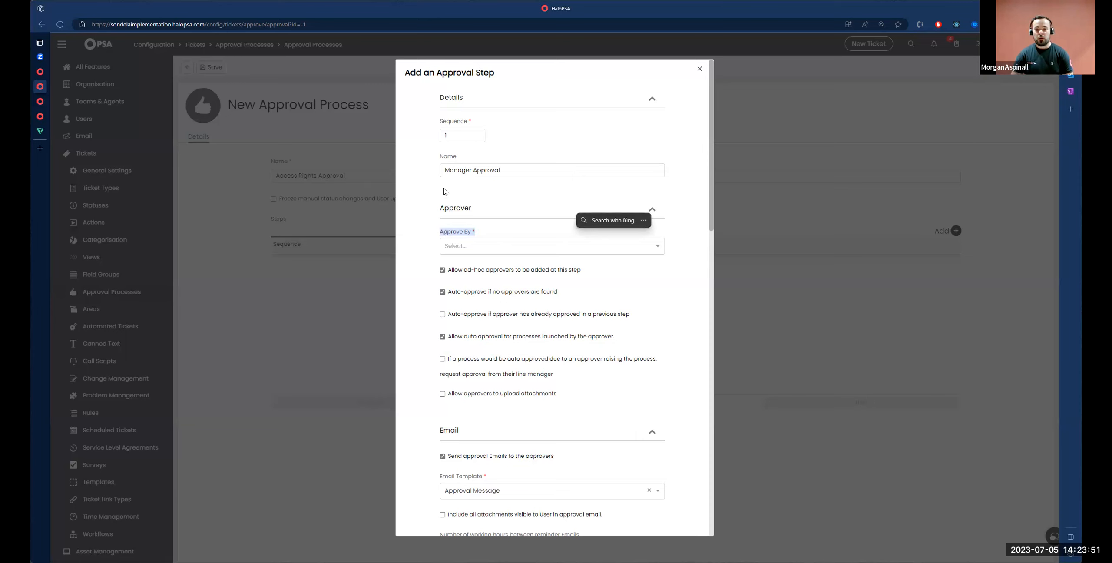
{"action": "left_click", "coordinate": [487, 246]}
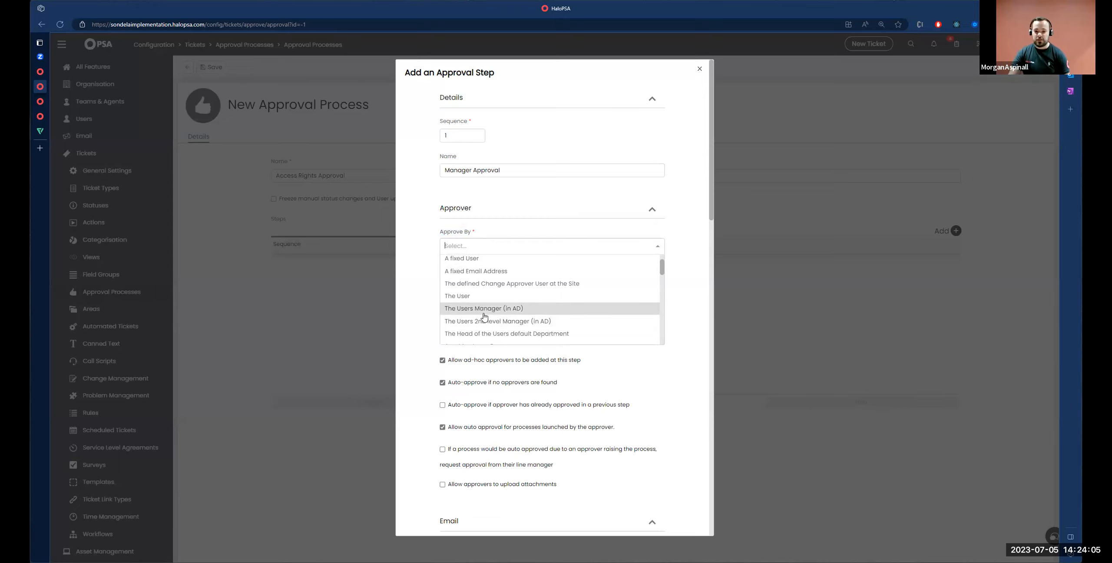
{"action": "scroll", "coordinate": [487, 312], "scroll_direction": "down", "scroll_amount": 1}
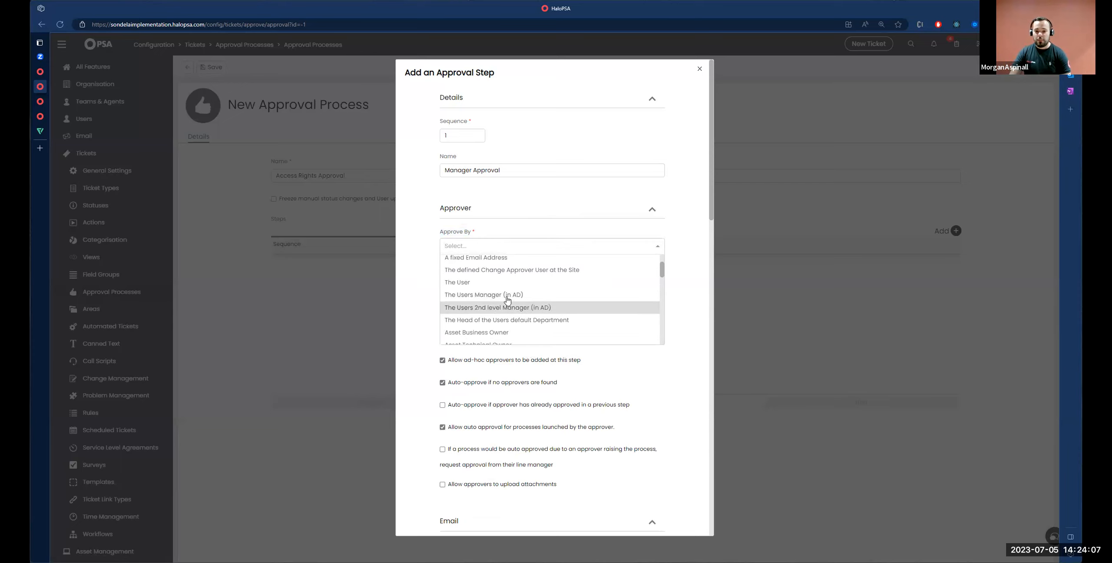
{"action": "scroll", "coordinate": [511, 296], "scroll_direction": "down", "scroll_amount": 5}
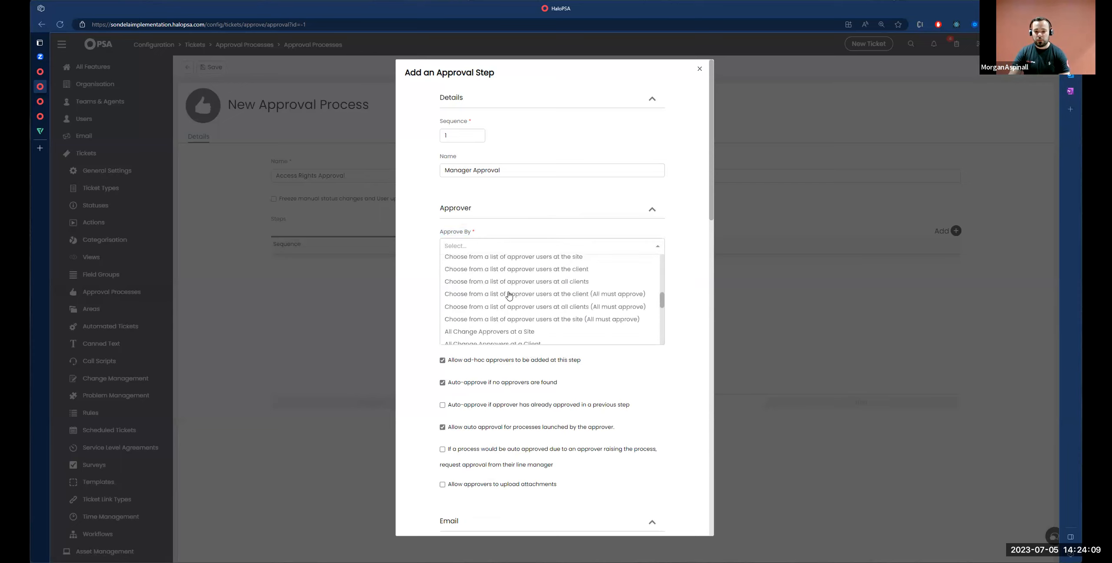
{"action": "scroll", "coordinate": [506, 295], "scroll_direction": "down", "scroll_amount": 4}
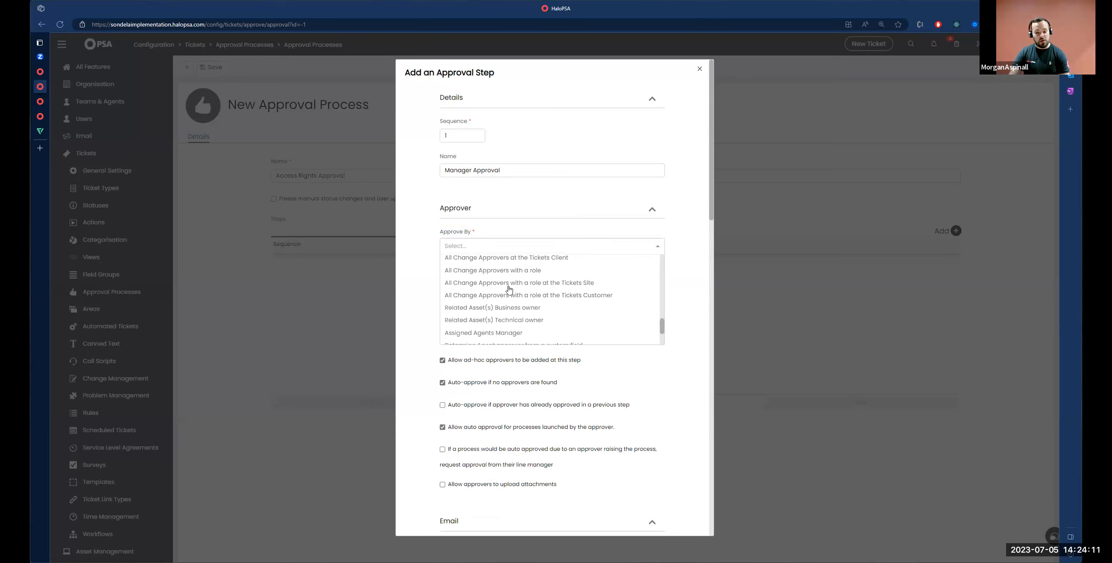
{"action": "scroll", "coordinate": [505, 293], "scroll_direction": "up", "scroll_amount": 1}
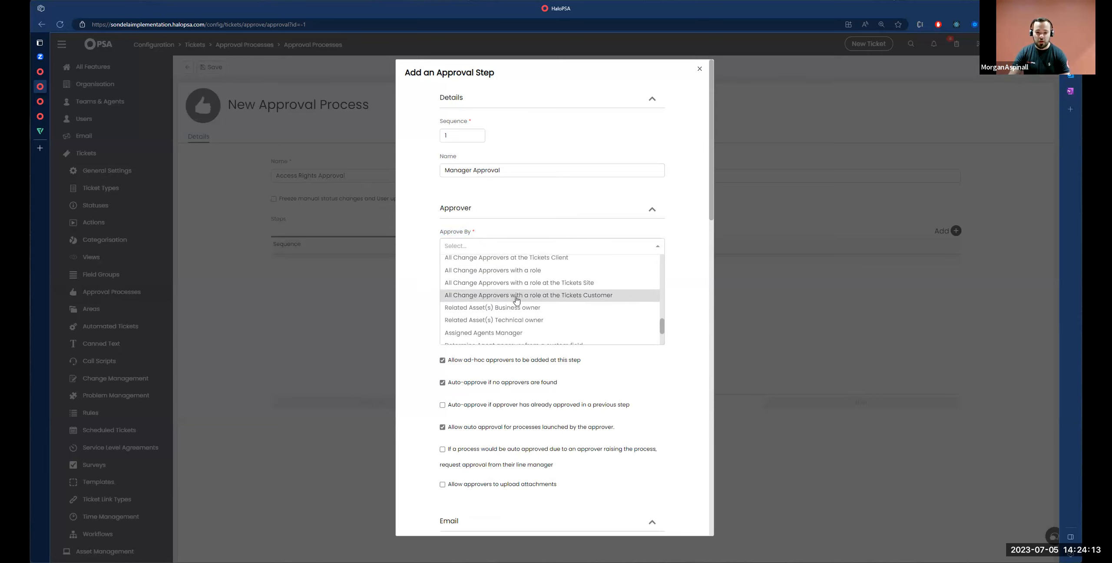
{"action": "scroll", "coordinate": [523, 273], "scroll_direction": "up", "scroll_amount": 2}
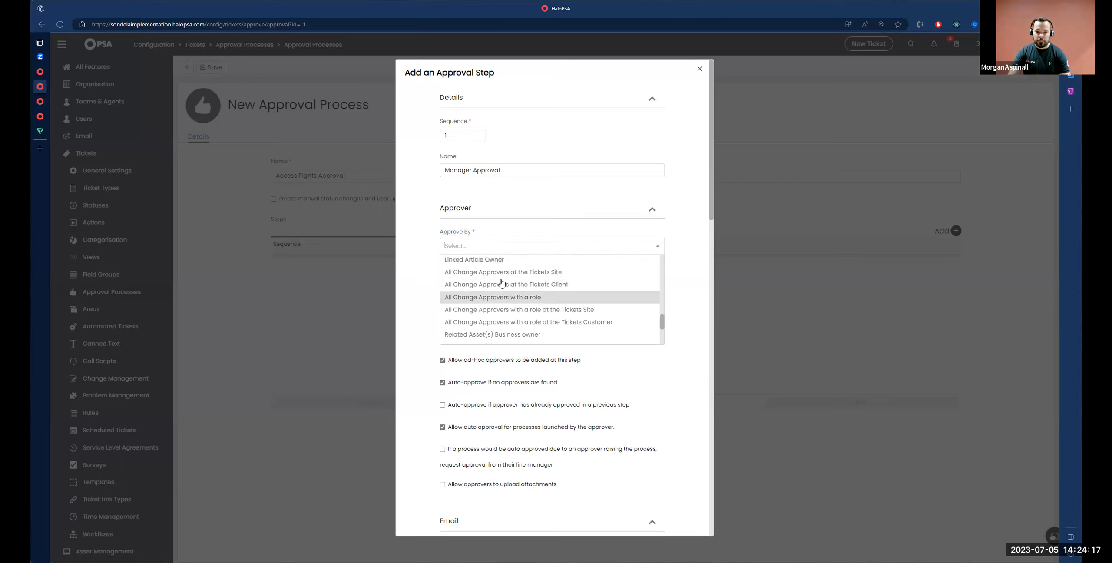
{"action": "scroll", "coordinate": [520, 288], "scroll_direction": "up", "scroll_amount": 4}
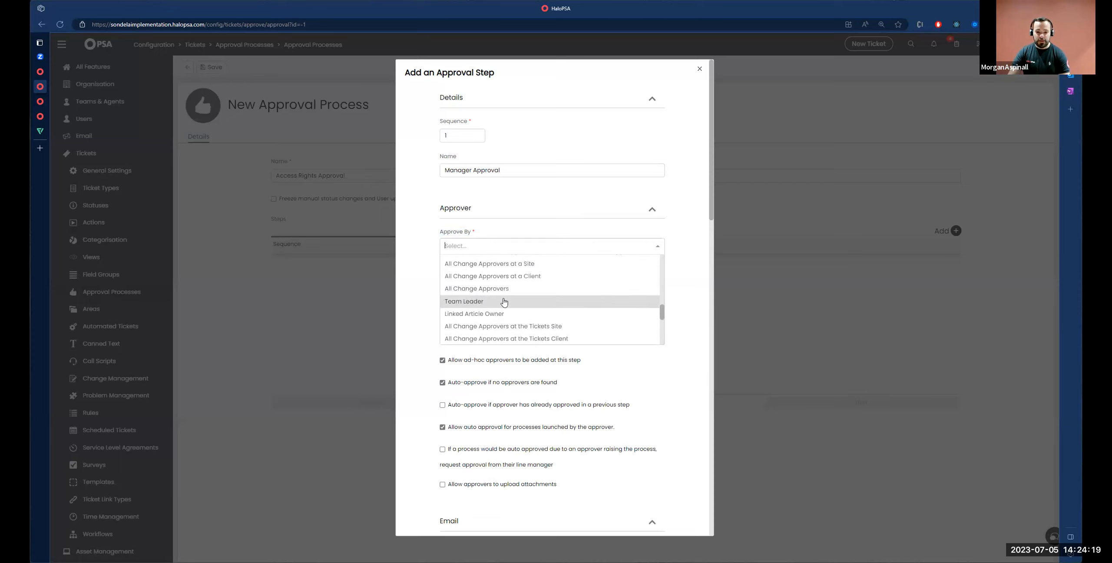
{"action": "scroll", "coordinate": [487, 289], "scroll_direction": "up", "scroll_amount": 1}
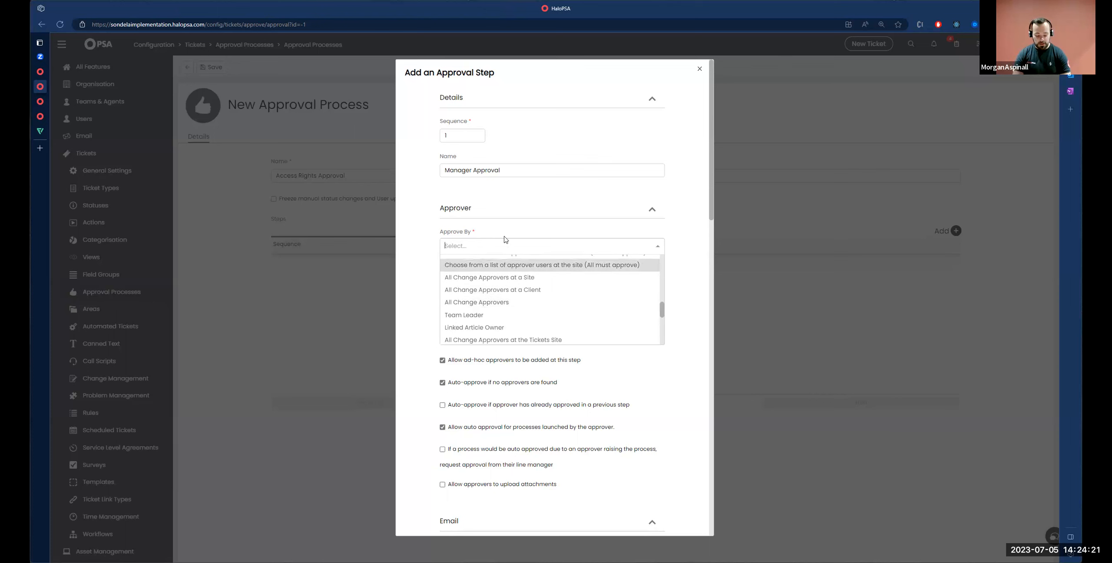
Filter the Approve By options for "client" and pick "Choose from a list of approver users at the client"
{"action": "type", "text": "client"}
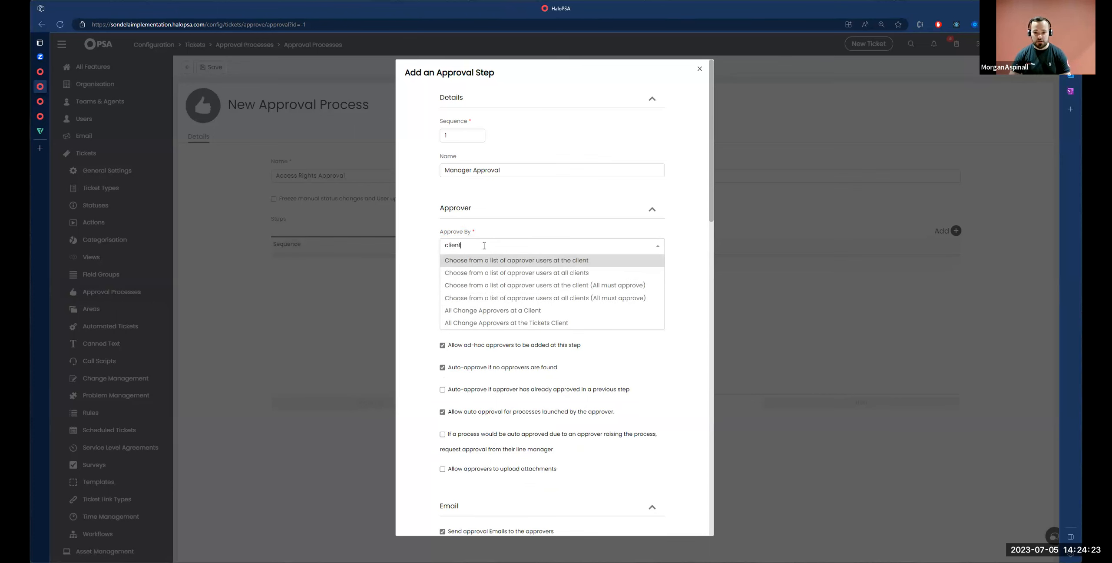
{"action": "scroll", "coordinate": [493, 286], "scroll_direction": "down", "scroll_amount": 1}
{"action": "scroll", "coordinate": [491, 273], "scroll_direction": "up", "scroll_amount": 2}
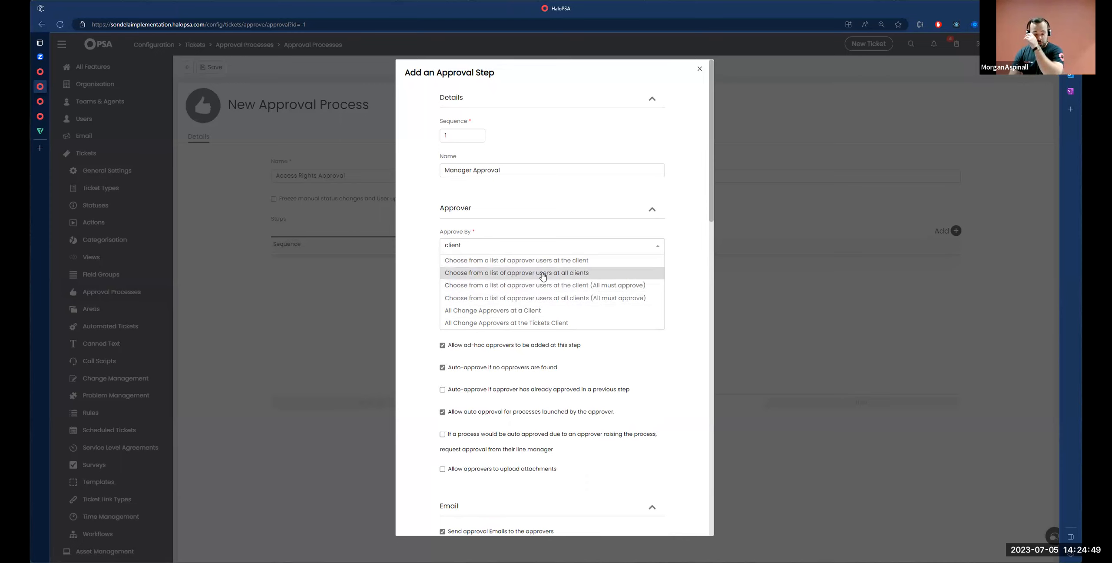
{"action": "left_click", "coordinate": [521, 261]}
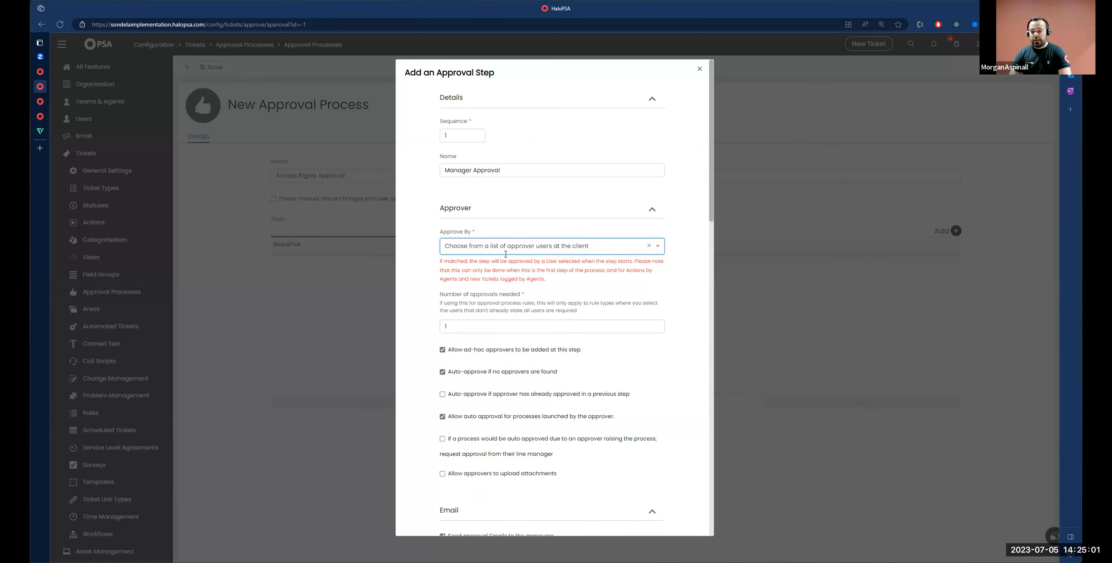
Review the number of approvals needed and the option to auto-approve if no approvers are found
{"action": "left_click_drag", "start_coordinate": [438, 295], "coordinate": [567, 295]}
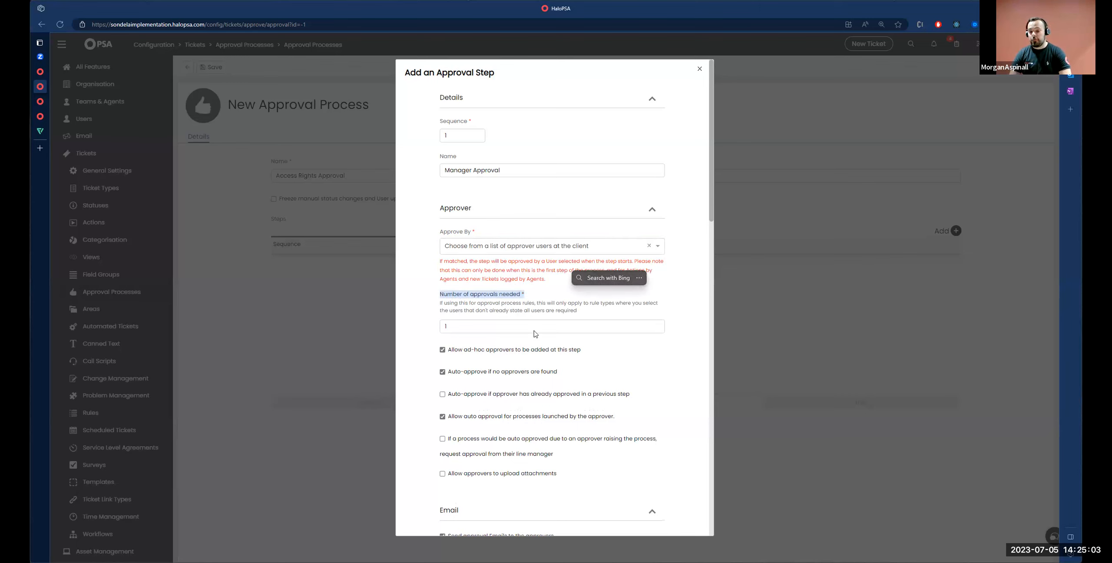
{"action": "scroll", "coordinate": [517, 337], "scroll_direction": "down", "scroll_amount": 2}
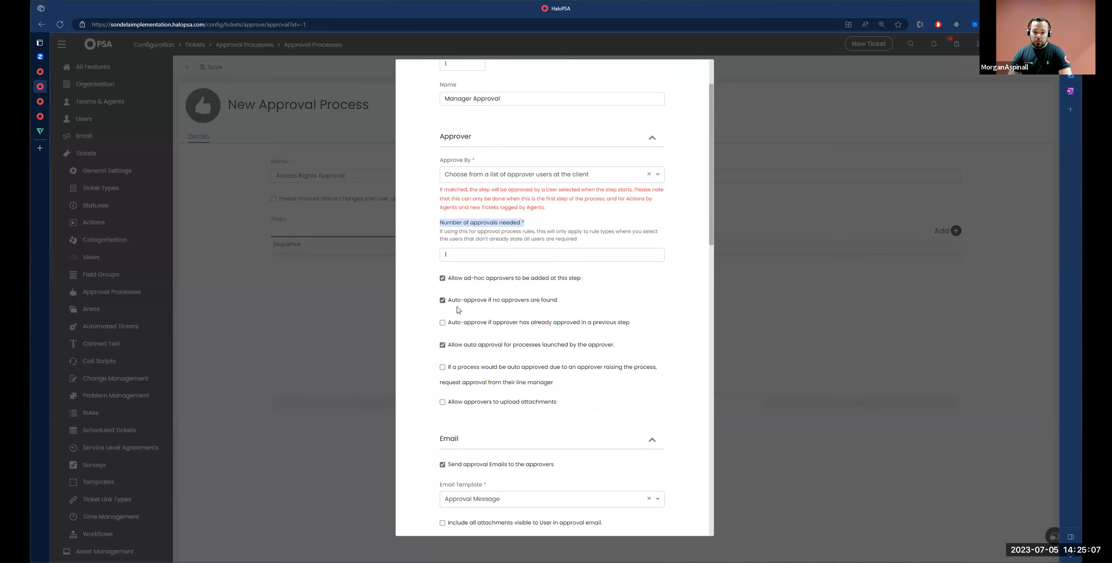
{"action": "left_click_drag", "start_coordinate": [561, 299], "coordinate": [442, 301]}
{"action": "left_click", "coordinate": [427, 307]}
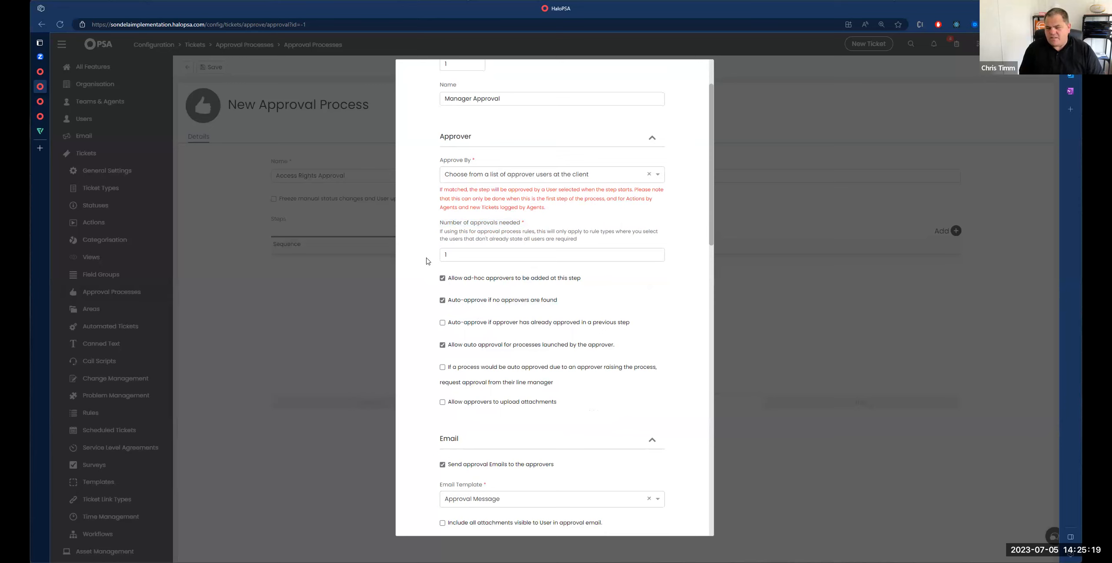
Browse the Approve By options again, filter them by "cl" and select All Change Approvers at a Client
{"action": "left_click", "coordinate": [473, 174]}
{"action": "scroll", "coordinate": [500, 218], "scroll_direction": "up", "scroll_amount": 3}
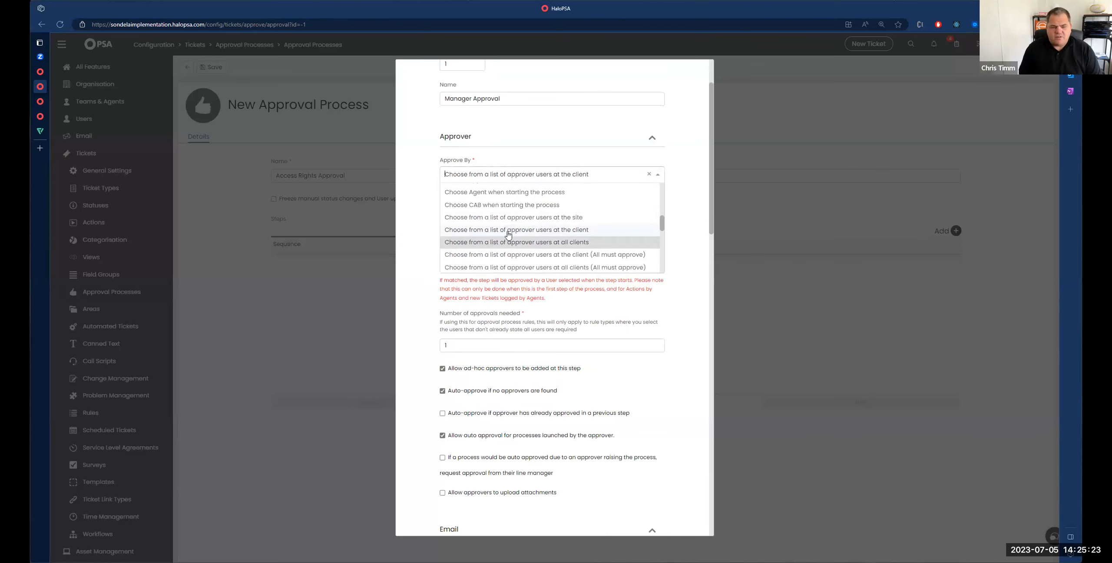
{"action": "scroll", "coordinate": [508, 231], "scroll_direction": "up", "scroll_amount": 5}
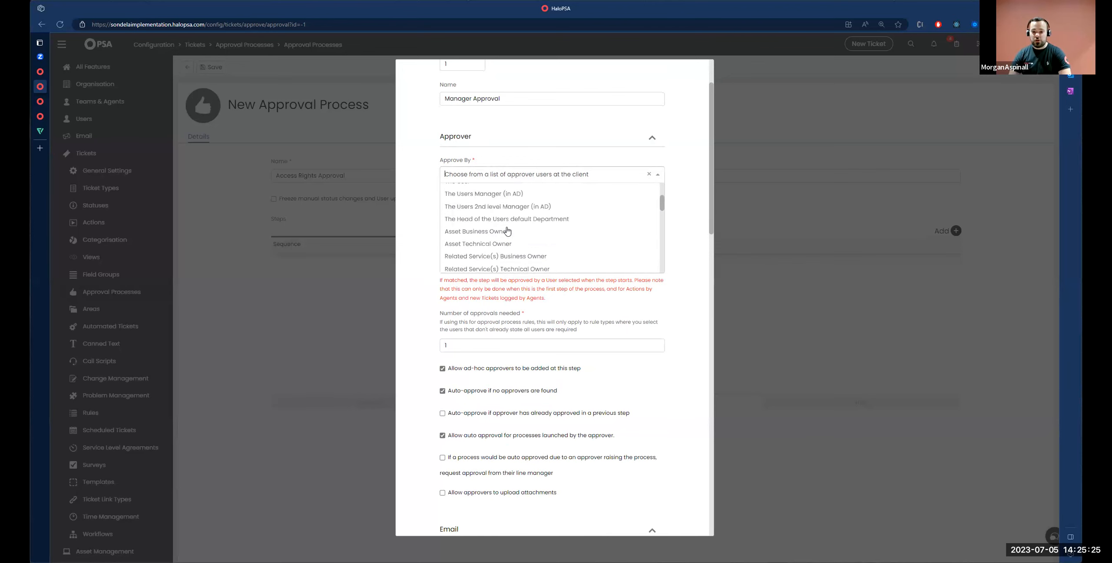
{"action": "scroll", "coordinate": [508, 226], "scroll_direction": "down", "scroll_amount": 1}
{"action": "scroll", "coordinate": [510, 223], "scroll_direction": "down", "scroll_amount": 2}
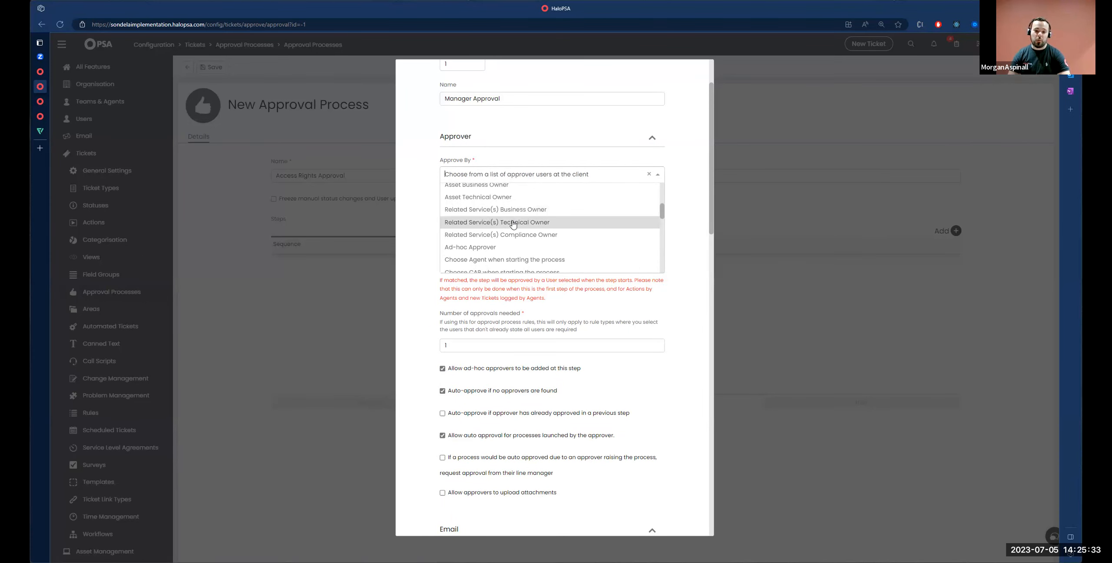
{"action": "scroll", "coordinate": [512, 224], "scroll_direction": "down", "scroll_amount": 3}
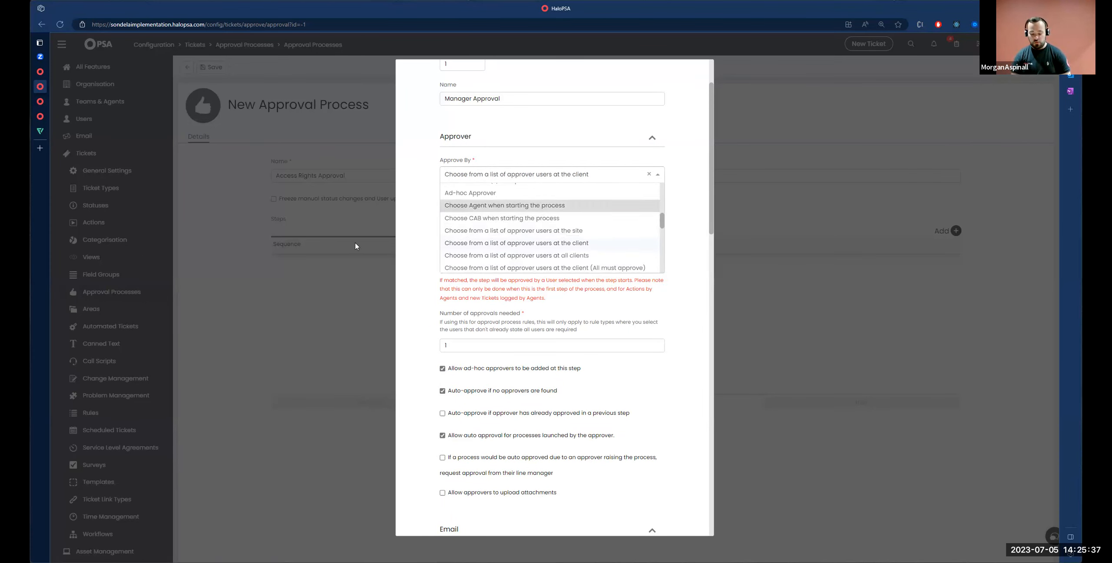
{"action": "type", "text": "cl"}
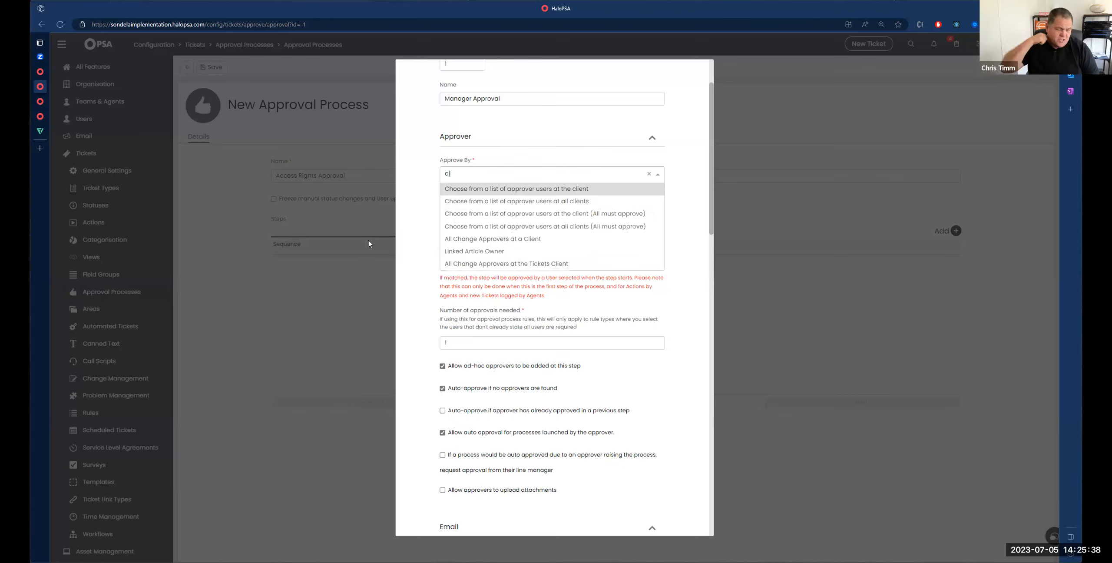
{"action": "left_click", "coordinate": [508, 239]}
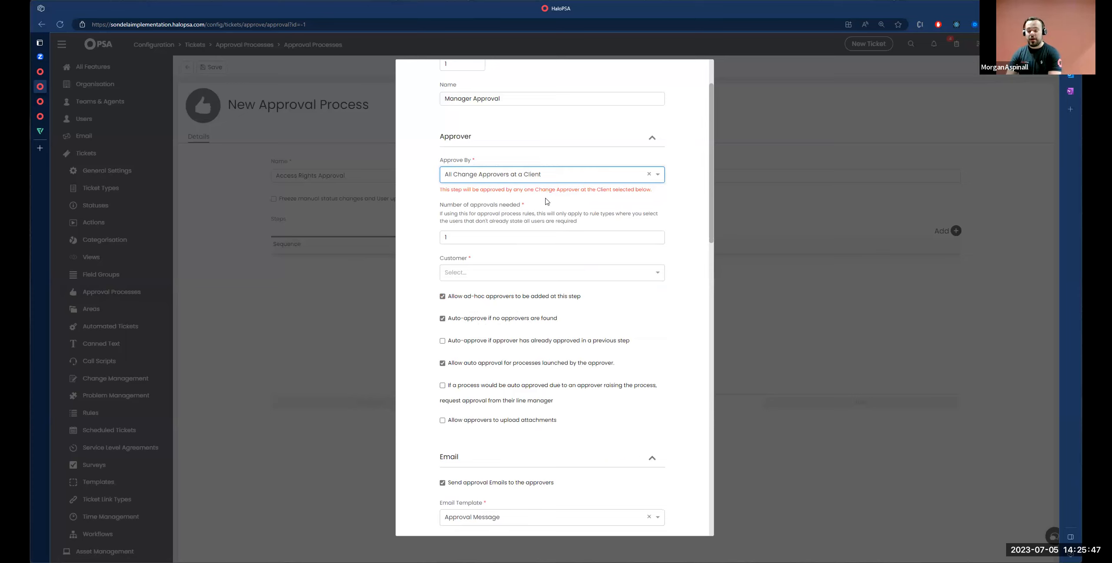
Change Approve By to All Change Approvers at the Tickets Client and review the step's email template setting
{"action": "left_click", "coordinate": [527, 172]}
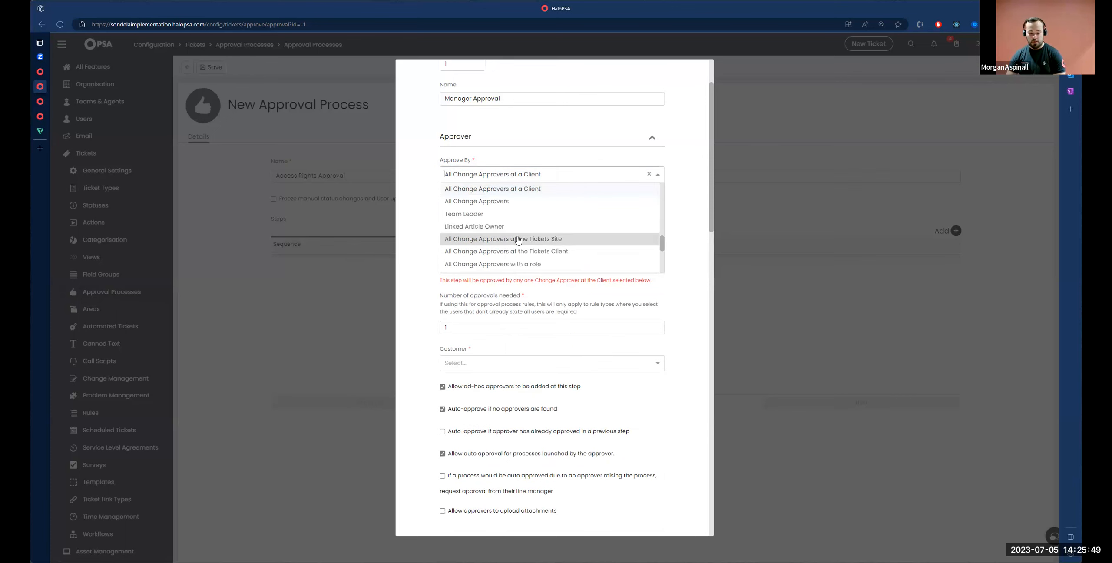
{"action": "left_click", "coordinate": [543, 251]}
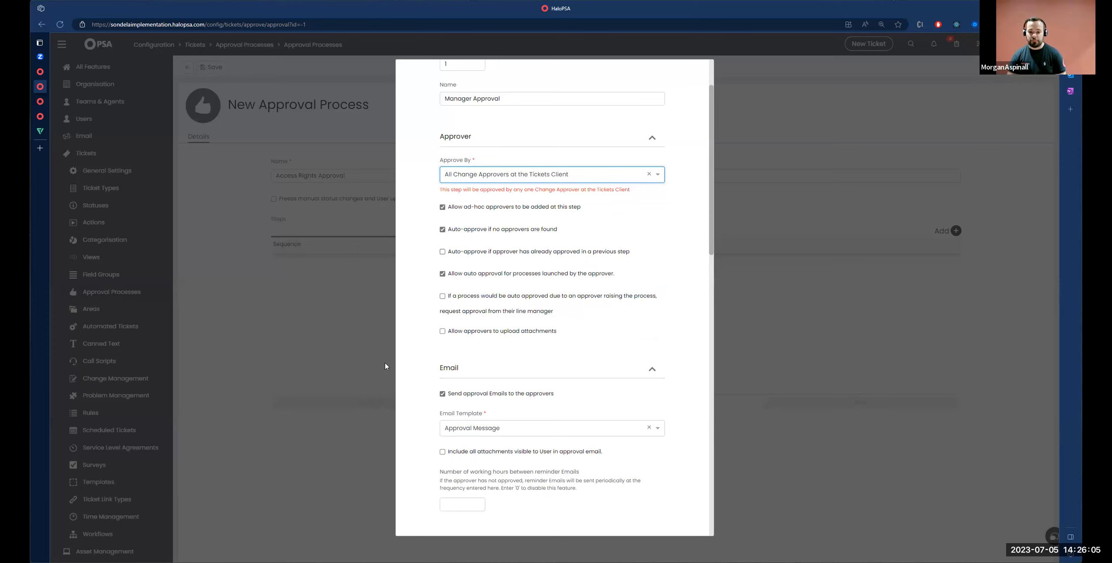
{"action": "scroll", "coordinate": [463, 272], "scroll_direction": "down", "scroll_amount": 3}
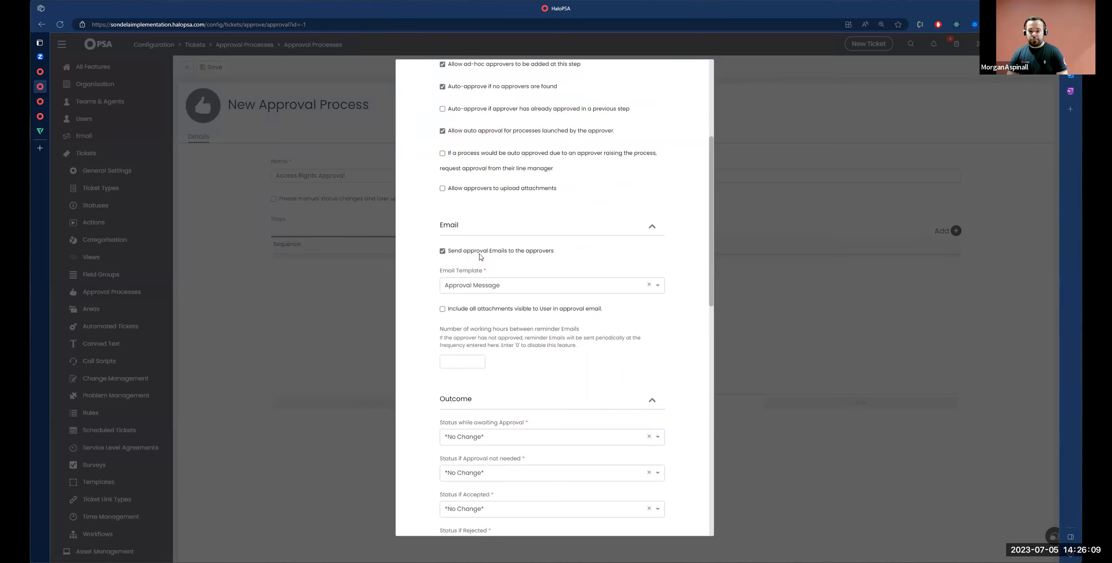
{"action": "left_click_drag", "start_coordinate": [443, 270], "coordinate": [553, 272]}
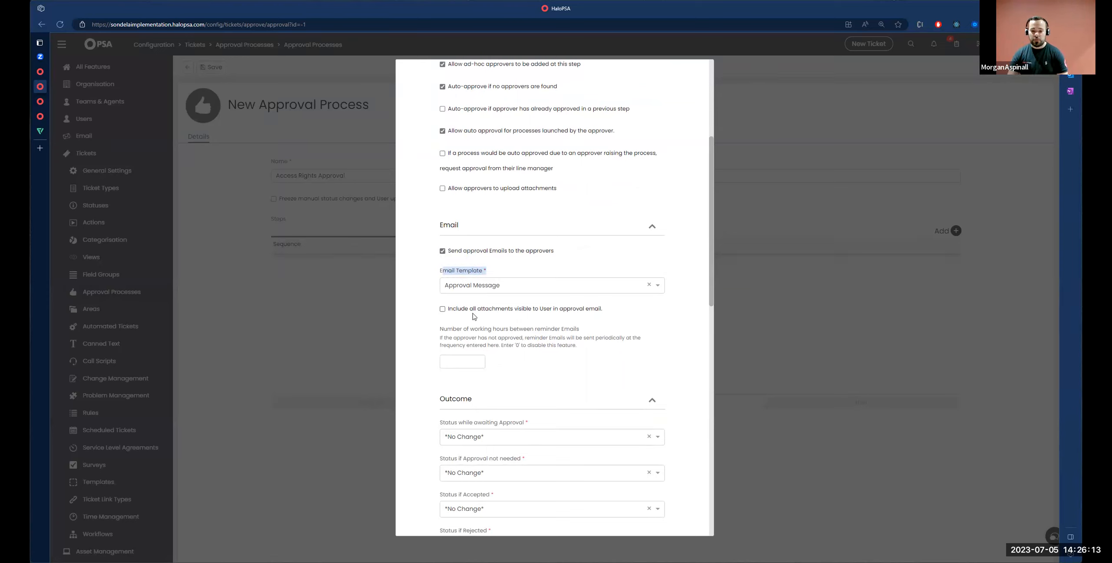
Set the status while awaiting approval to Awaiting Approval and the status if approval is not needed to New
{"action": "scroll", "coordinate": [473, 316], "scroll_direction": "down", "scroll_amount": 3}
{"action": "left_click", "coordinate": [500, 298]}
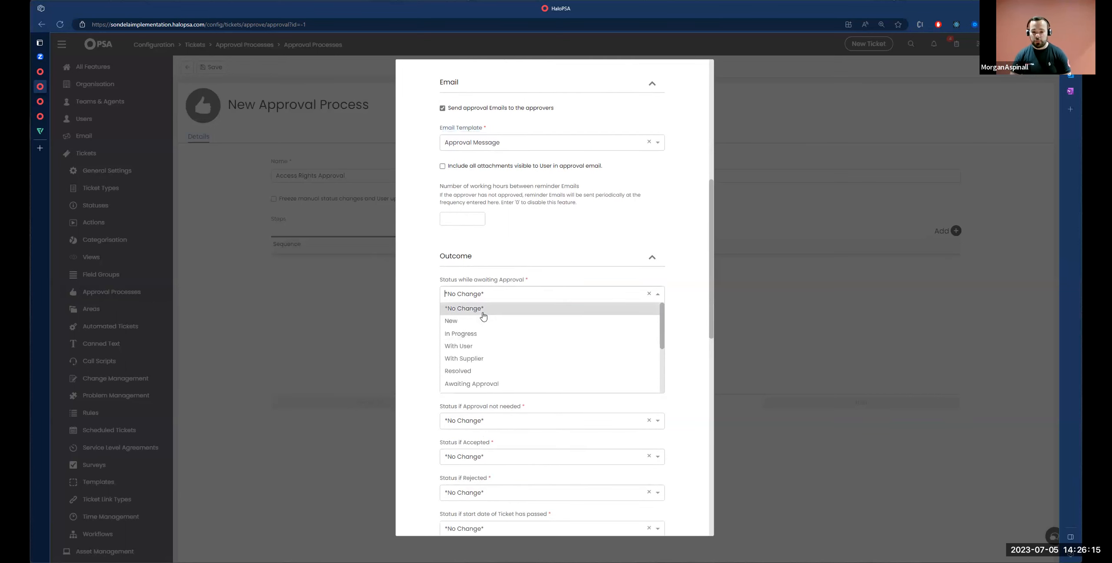
{"action": "type", "text": "await"}
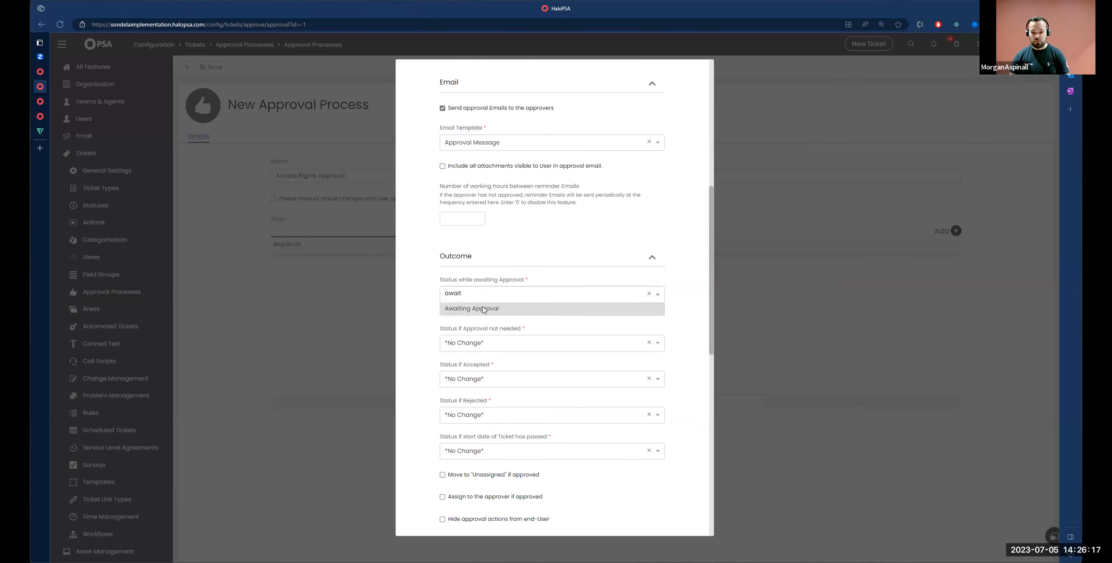
{"action": "left_click", "coordinate": [483, 310]}
{"action": "left_click", "coordinate": [498, 335]}
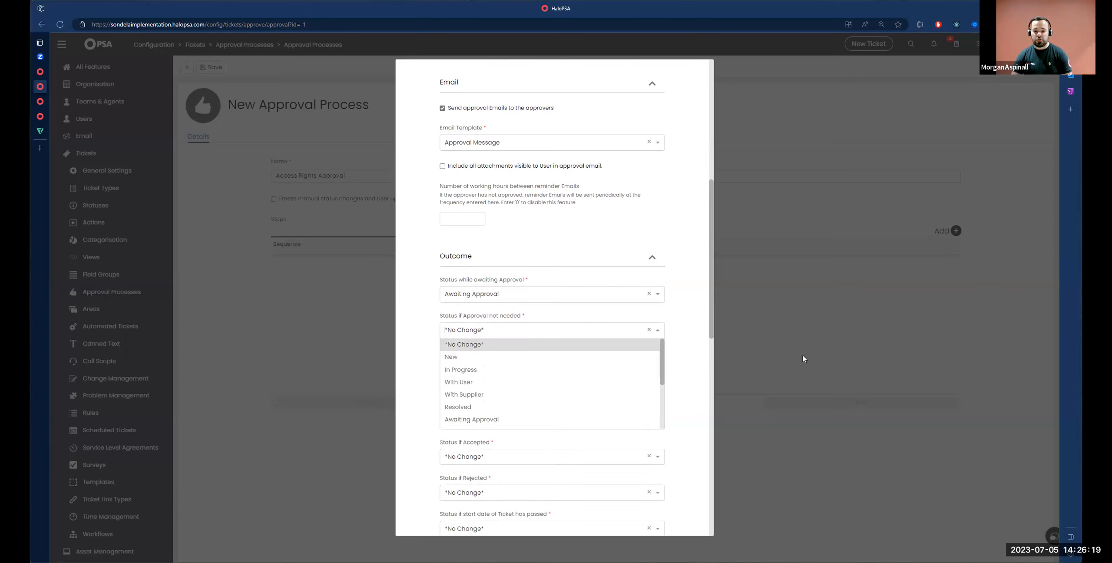
{"action": "left_click", "coordinate": [464, 358]}
Set the approval step's status if accepted to Approved
{"action": "left_click", "coordinate": [518, 362]}
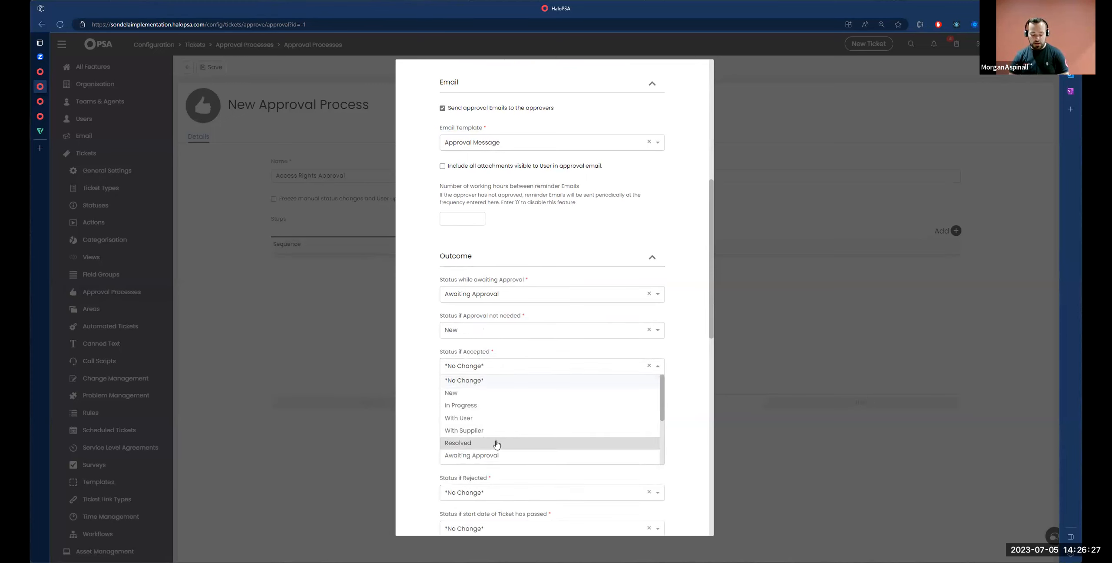
{"action": "type", "text": "app"}
{"action": "left_click", "coordinate": [478, 393]}
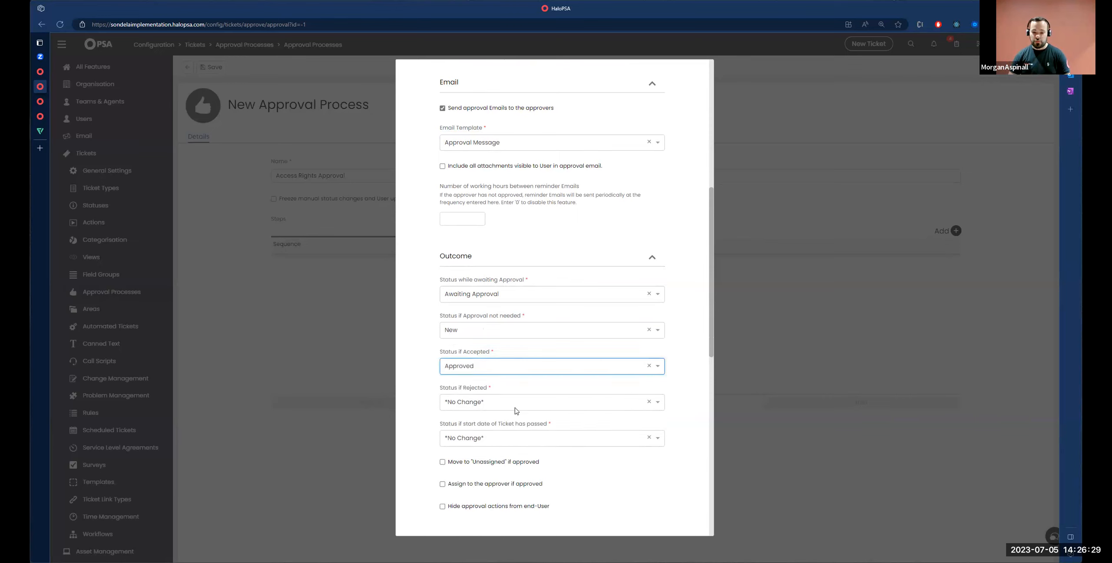
Set the approval step's status if rejected to Rejected
{"action": "left_click", "coordinate": [517, 407]}
{"action": "type", "text": "reje"}
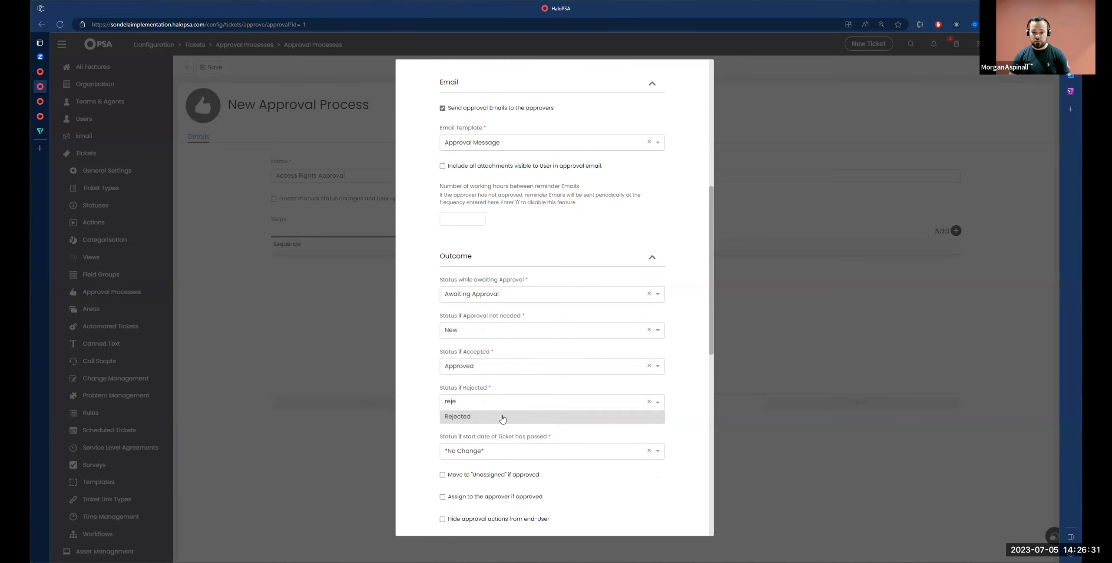
{"action": "left_click", "coordinate": [505, 416]}
Enable informing both the User and the Agent of the outcome in the approval step's outcome notifications
{"action": "scroll", "coordinate": [407, 438], "scroll_direction": "down", "scroll_amount": 5}
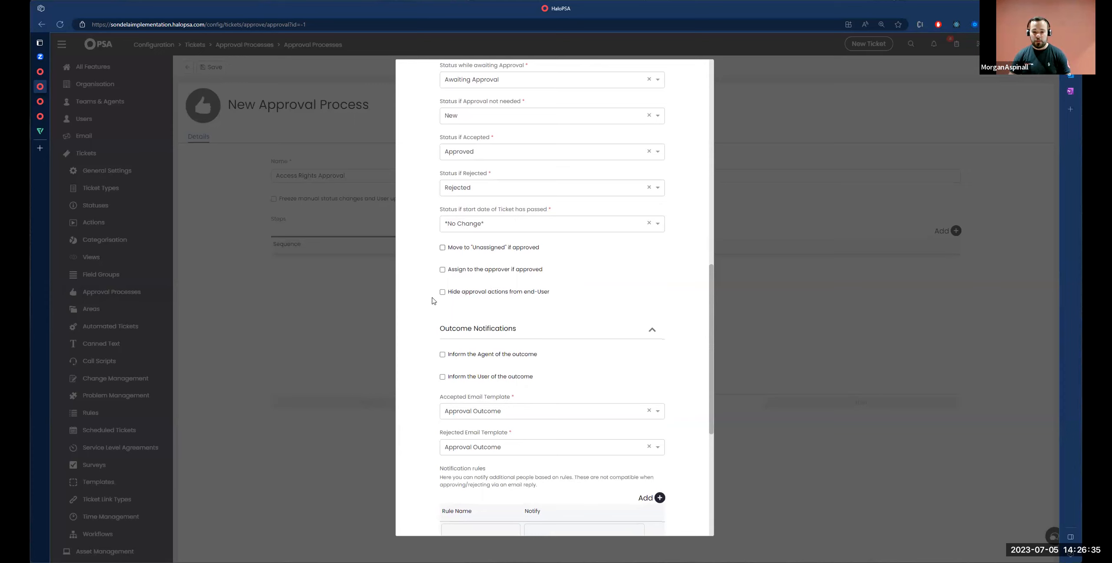
{"action": "scroll", "coordinate": [506, 336], "scroll_direction": "down", "scroll_amount": 2}
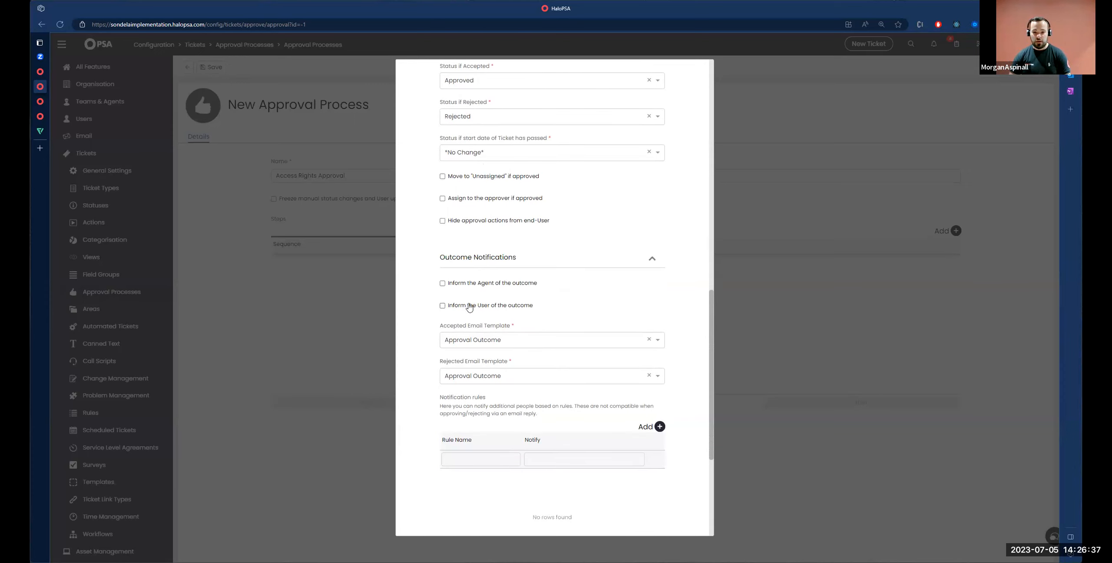
{"action": "left_click", "coordinate": [465, 306]}
{"action": "left_click_drag", "start_coordinate": [533, 307], "coordinate": [454, 311]}
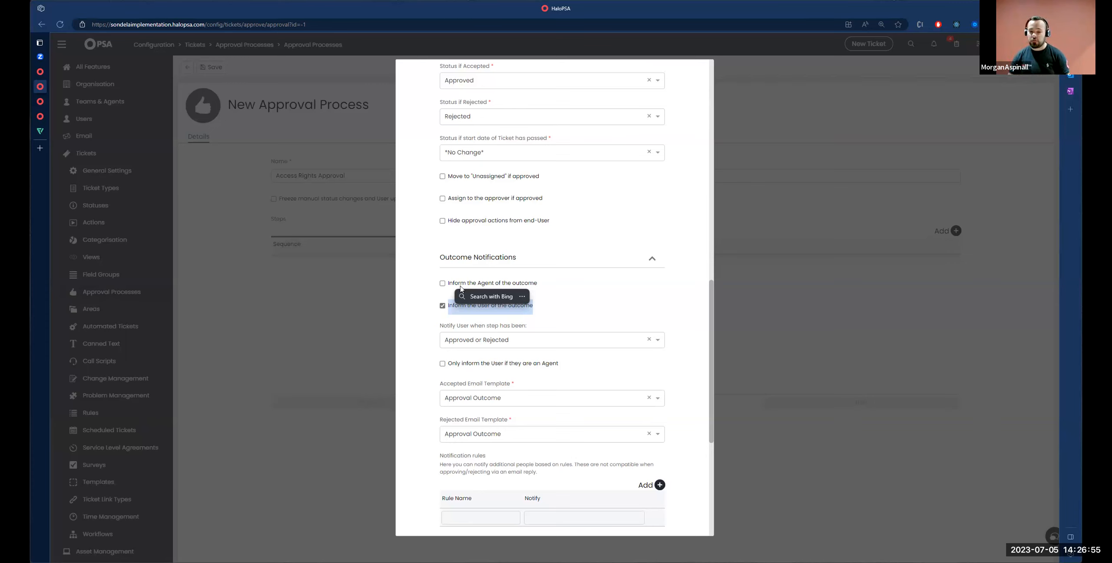
{"action": "left_click", "coordinate": [454, 311]}
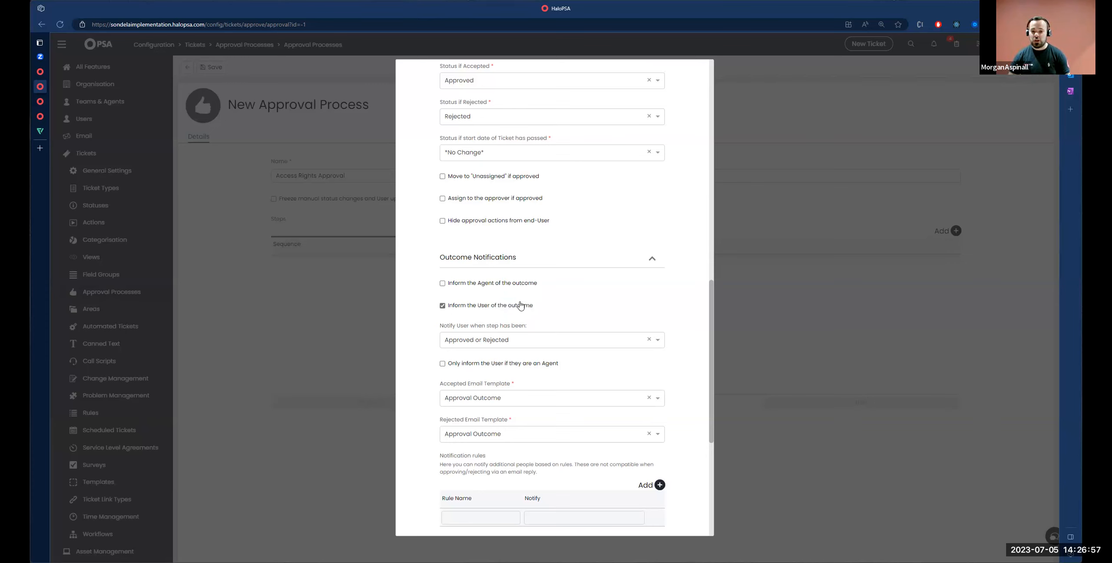
{"action": "left_click_drag", "start_coordinate": [452, 284], "coordinate": [549, 286]}
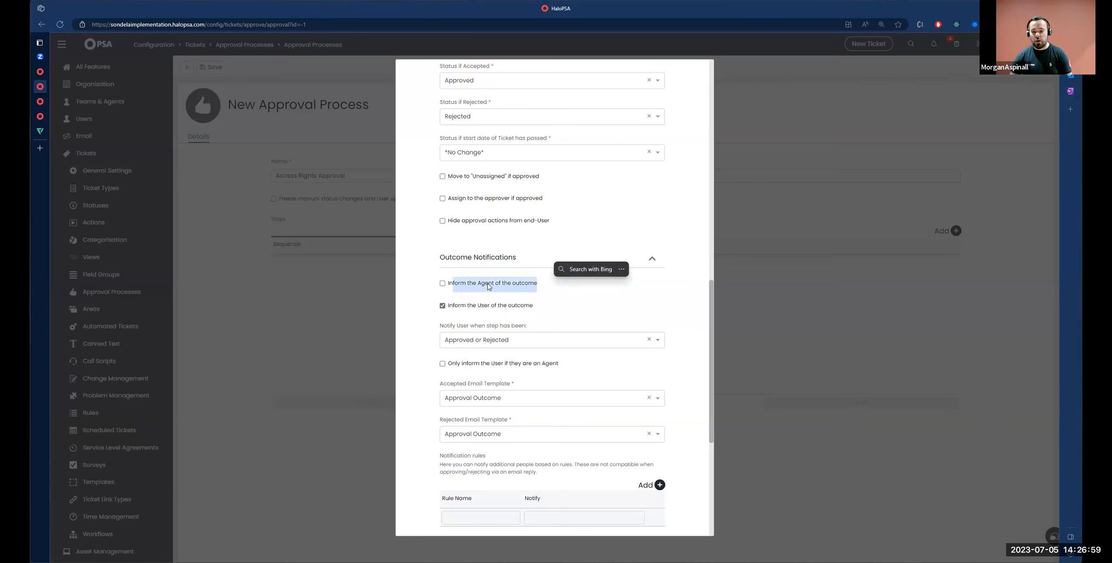
{"action": "left_click", "coordinate": [443, 284]}
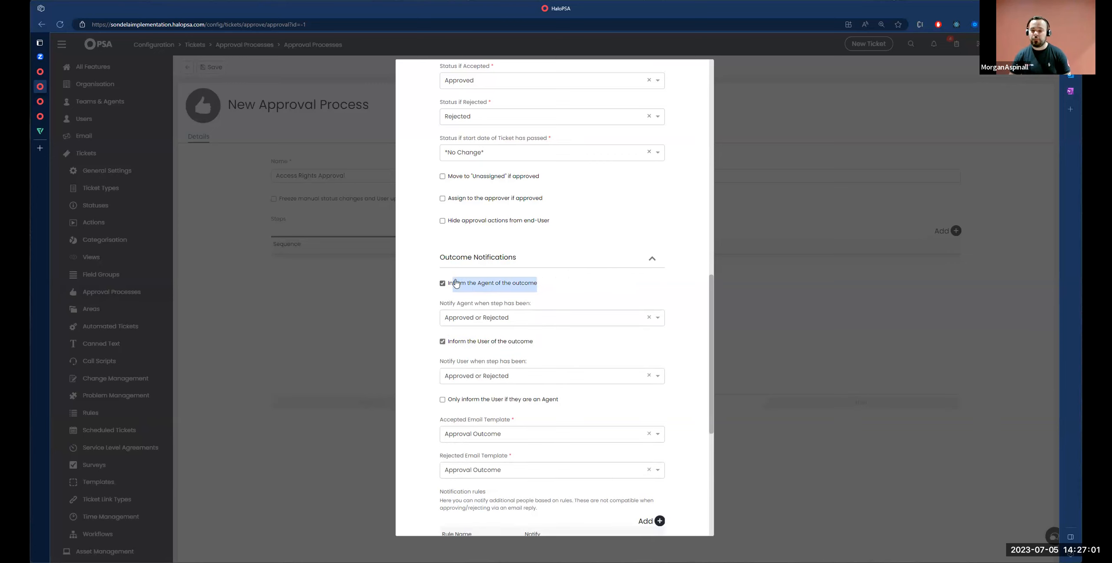
{"action": "left_click", "coordinate": [553, 279]}
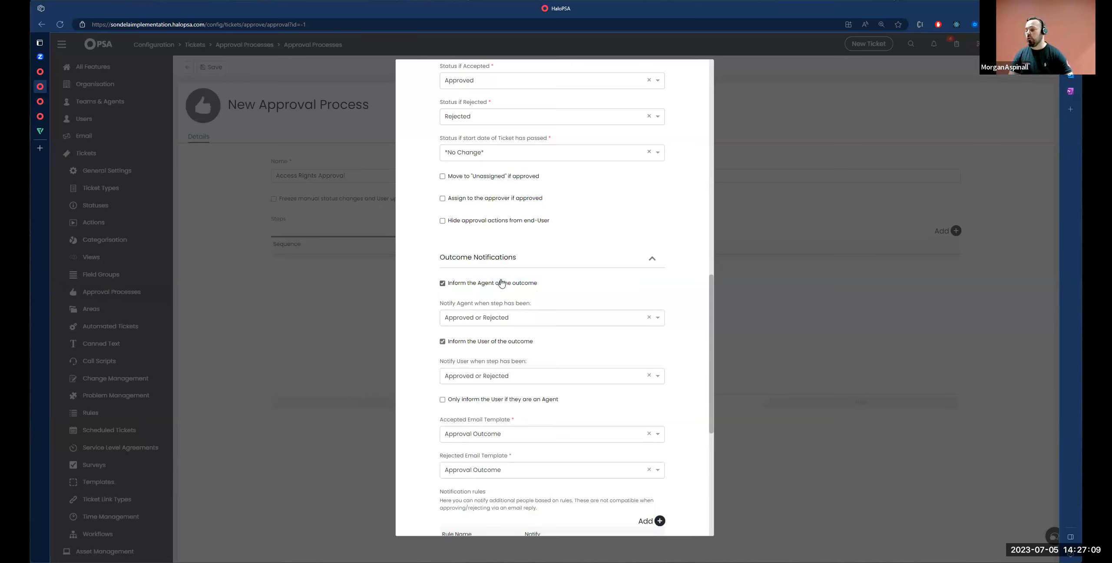
Set the Agent notification to be sent when the step has been Approved only
{"action": "left_click", "coordinate": [530, 319]}
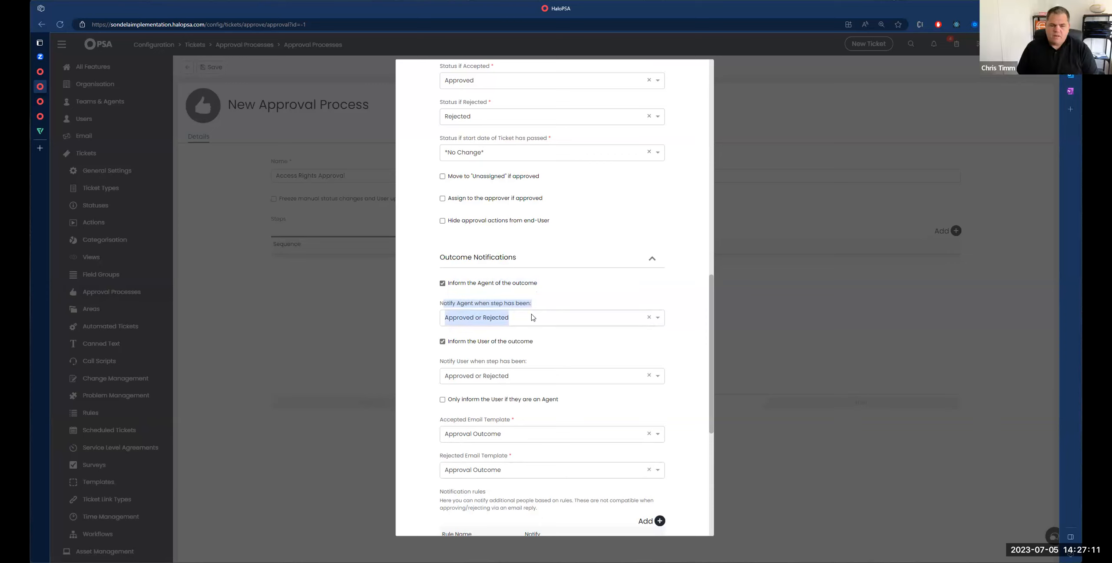
{"action": "left_click", "coordinate": [490, 346]}
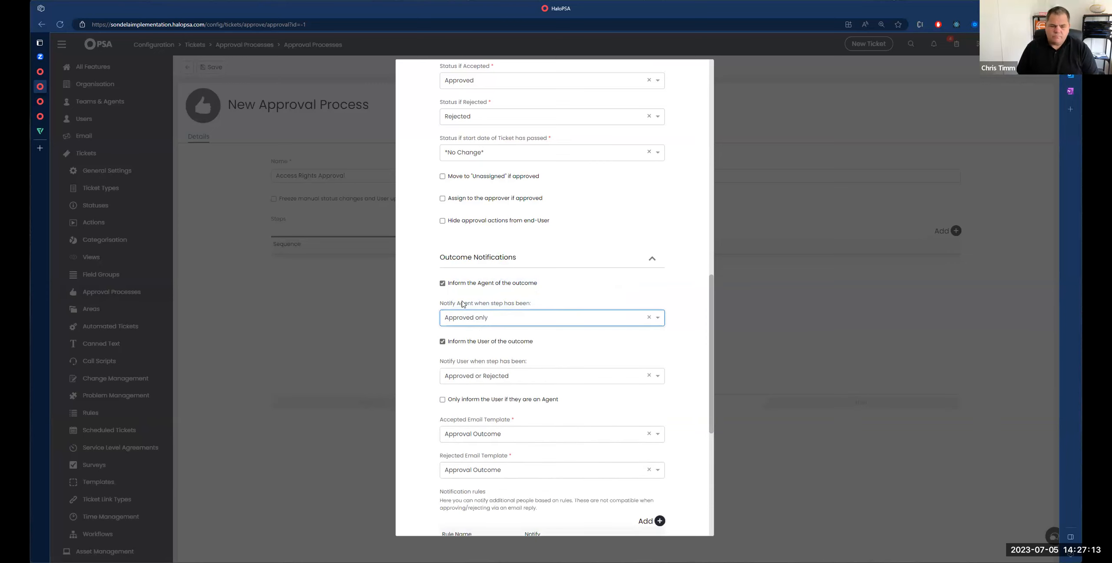
{"action": "left_click_drag", "start_coordinate": [441, 305], "coordinate": [549, 308]}
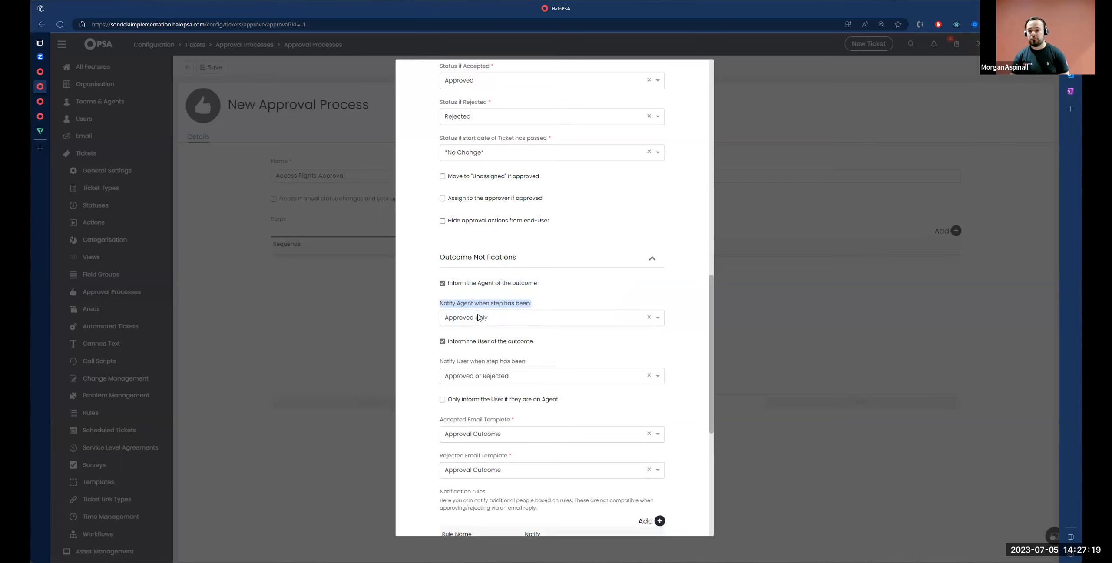
{"action": "left_click", "coordinate": [411, 378]}
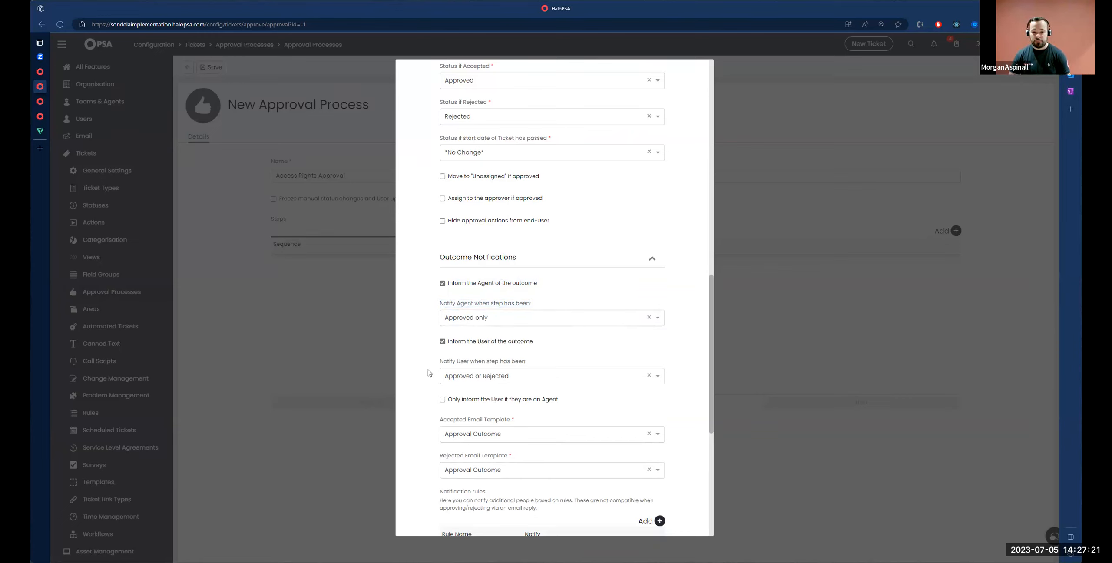
Save the Manager Approval step and the Access Rights Approval process
{"action": "scroll", "coordinate": [539, 391], "scroll_direction": "down", "scroll_amount": 3}
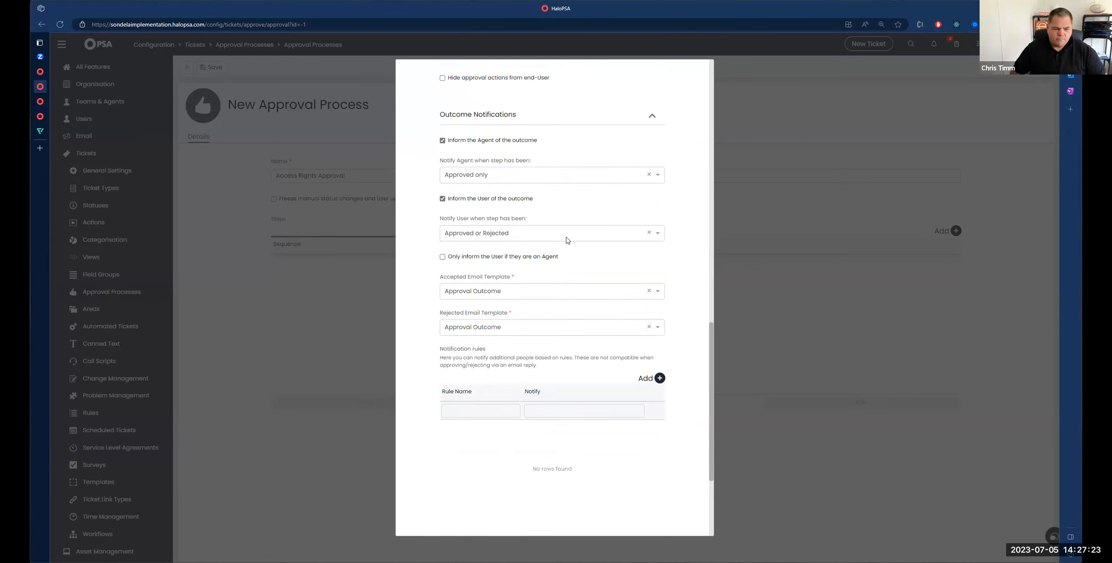
{"action": "scroll", "coordinate": [578, 281], "scroll_direction": "down", "scroll_amount": 3}
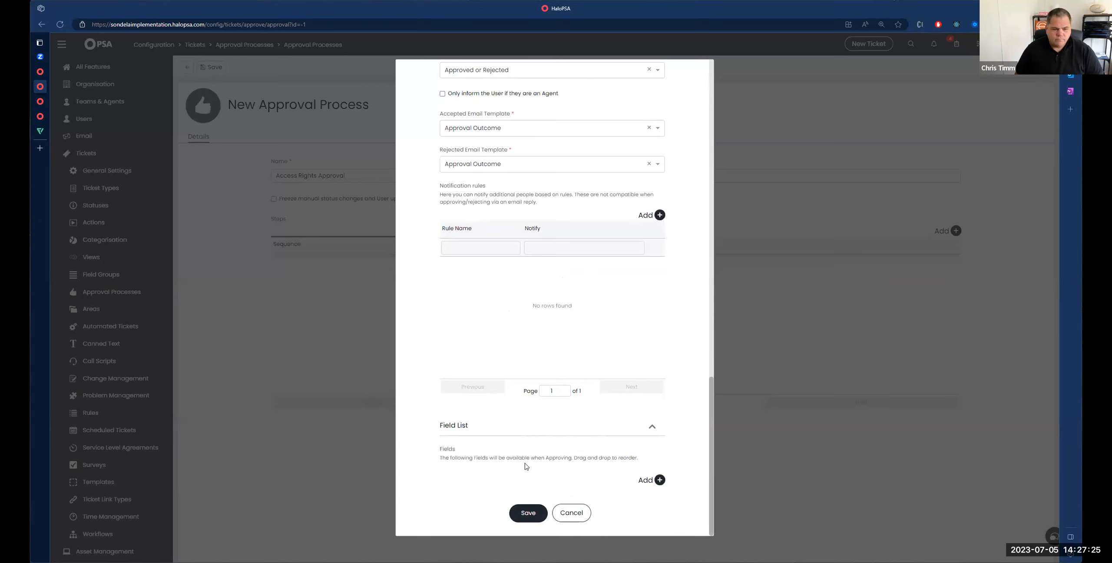
{"action": "left_click", "coordinate": [527, 514]}
{"action": "left_click", "coordinate": [591, 442]}
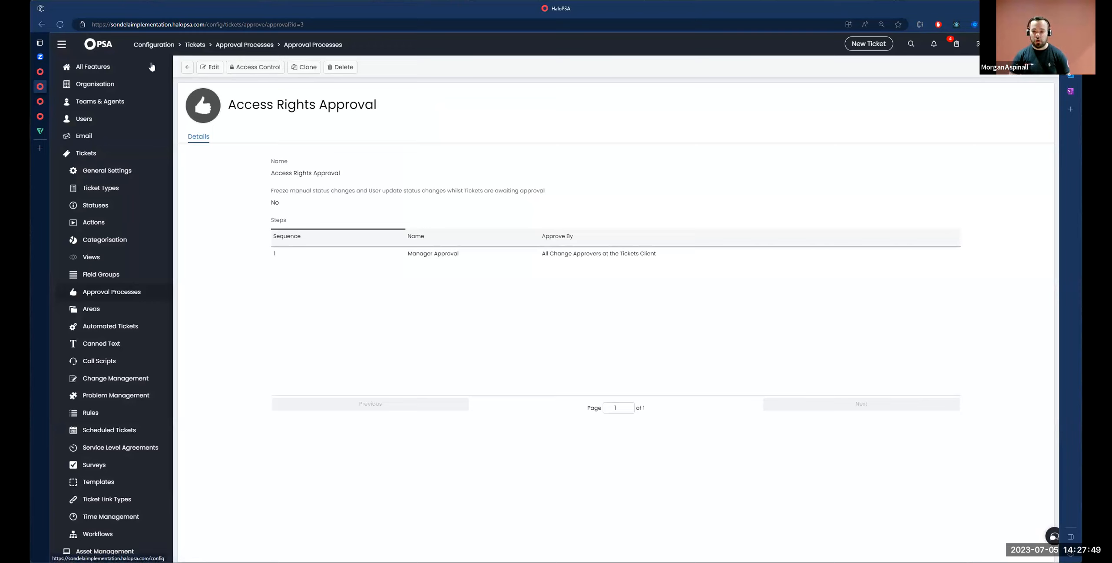
Return to the new workflow and name it Access Rights Request in its details
{"action": "key", "text": "alt+Left"}
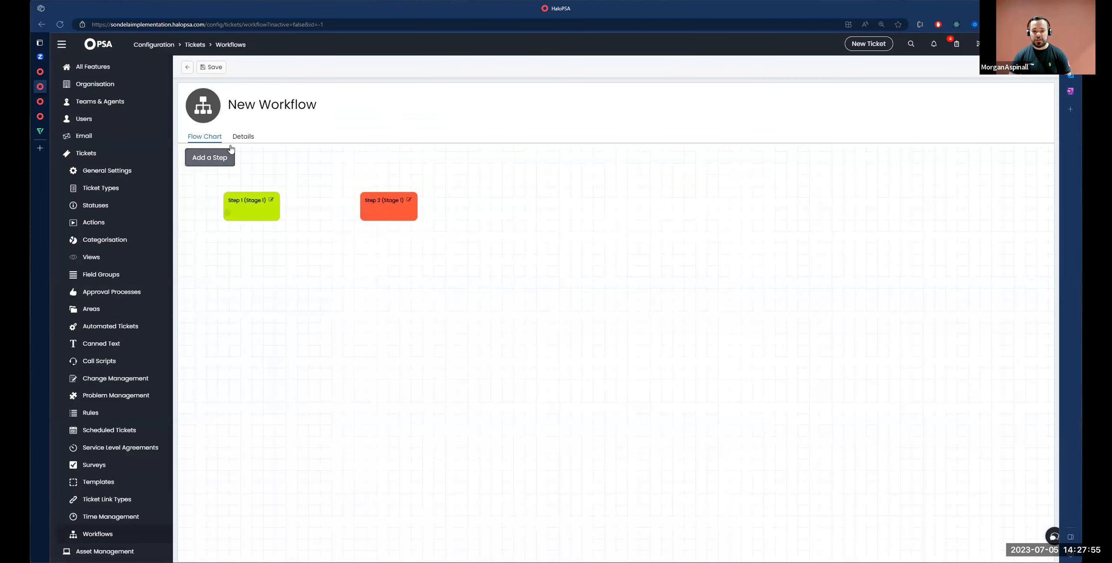
{"action": "left_click", "coordinate": [243, 136]}
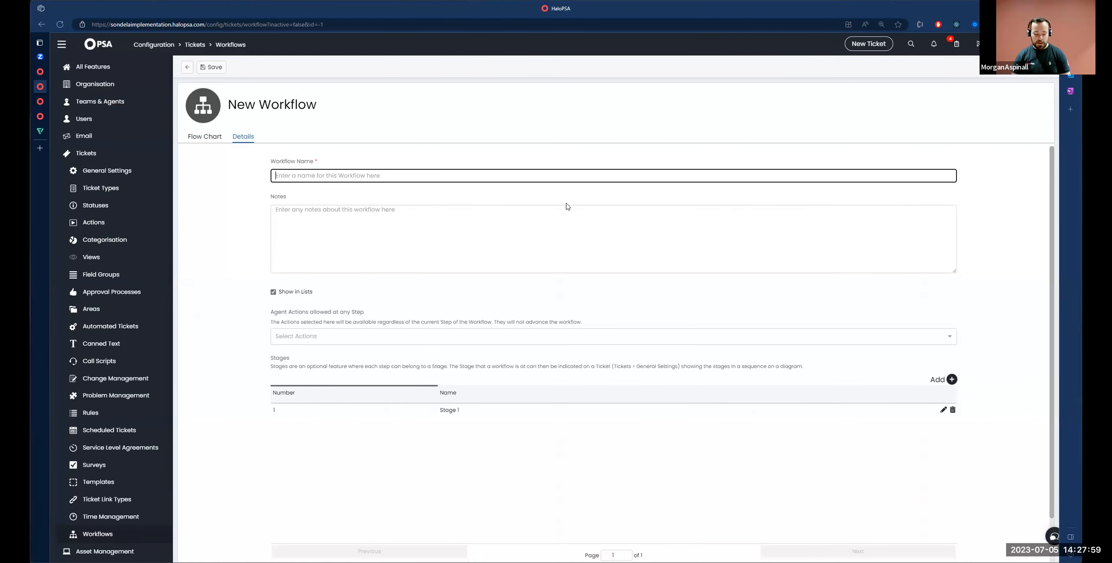
{"action": "type", "text": "A"}
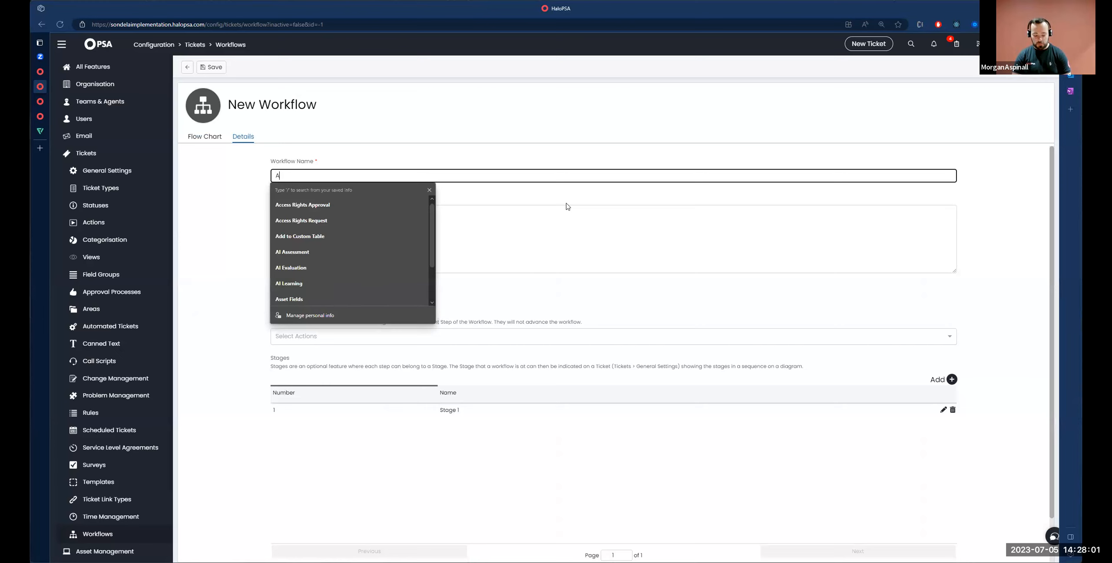
{"action": "type", "text": "ccess Rights Request"}
{"action": "left_click", "coordinate": [368, 220]}
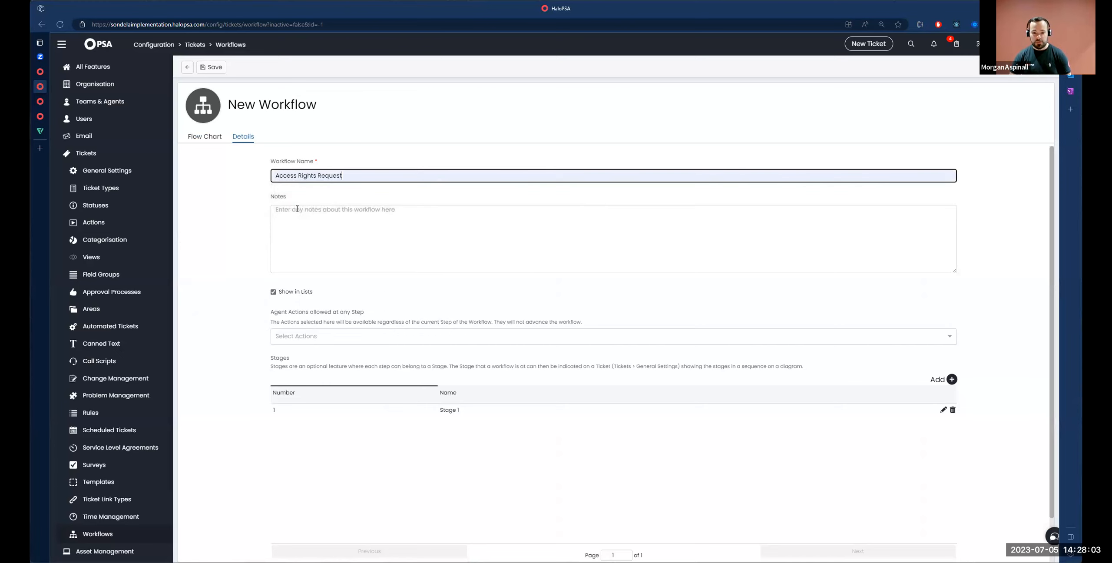
Allow the agent actions Private Note and Email User at any step of the workflow
{"action": "scroll", "coordinate": [269, 340], "scroll_direction": "down", "scroll_amount": 1}
{"action": "left_click_drag", "start_coordinate": [265, 263], "coordinate": [402, 266]}
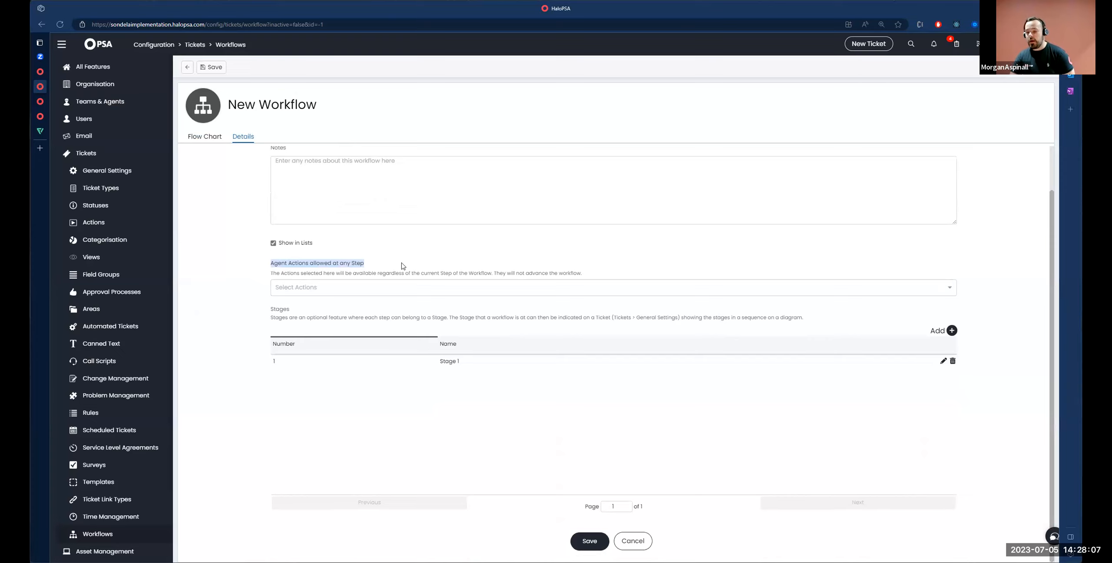
{"action": "left_click_drag", "start_coordinate": [402, 266], "coordinate": [569, 269]}
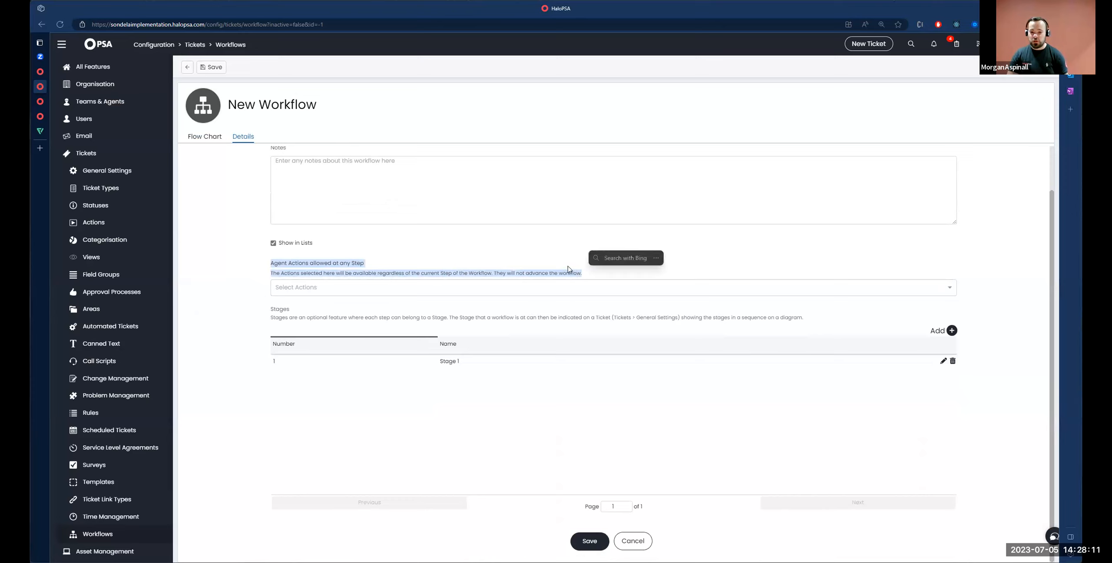
{"action": "left_click", "coordinate": [565, 260]}
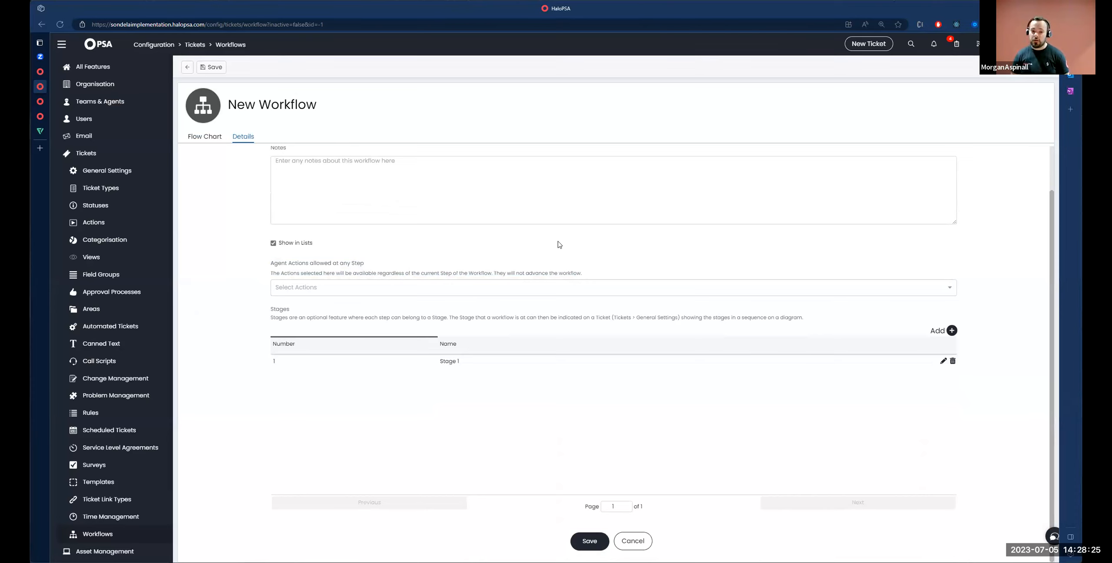
{"action": "left_click", "coordinate": [571, 288]}
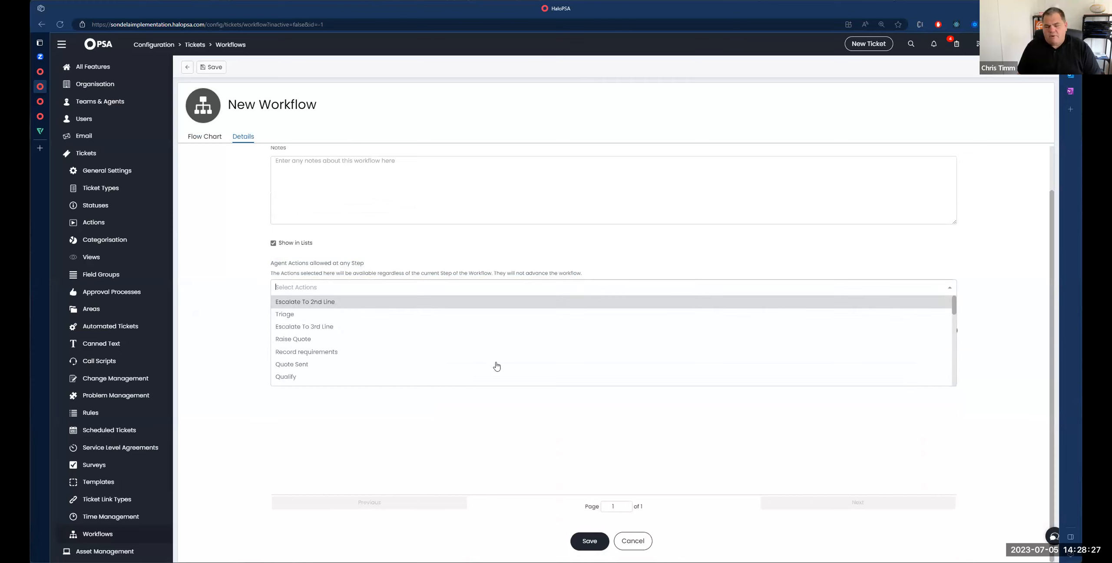
{"action": "left_click", "coordinate": [331, 294]}
{"action": "left_click", "coordinate": [397, 288]}
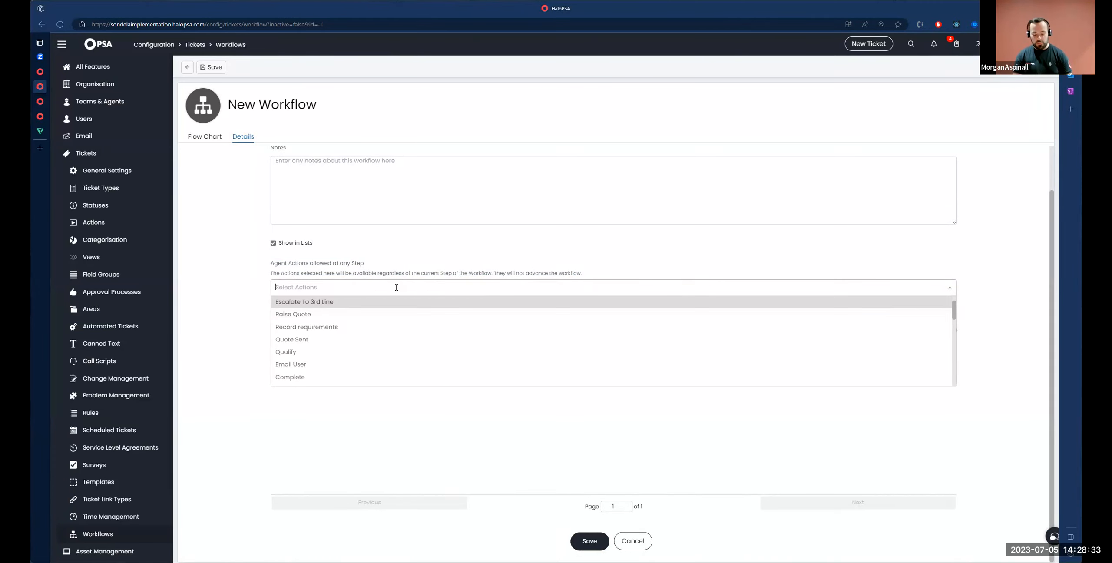
{"action": "type", "text": "priv"}
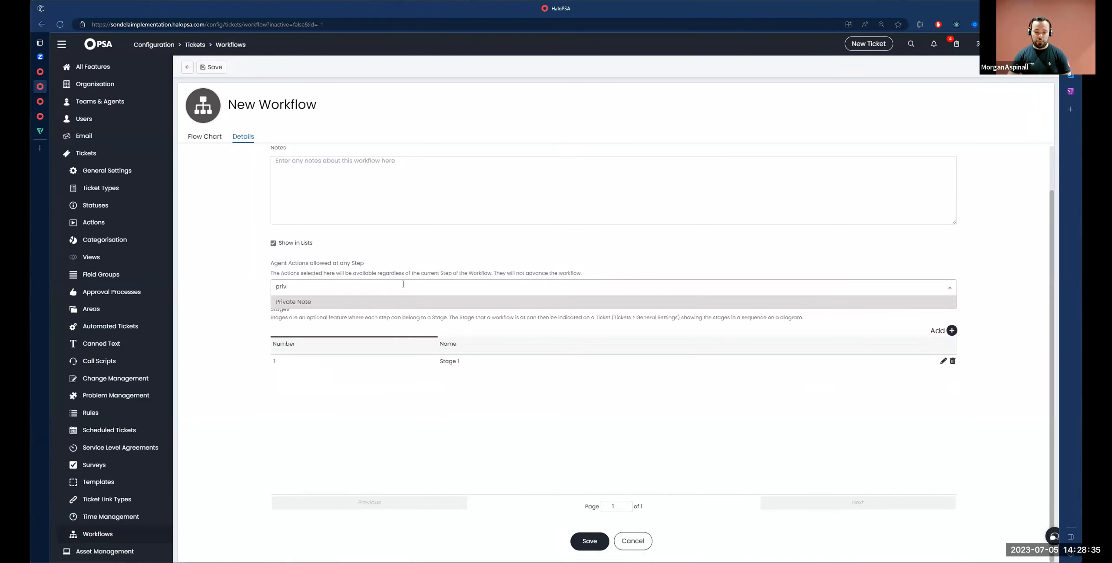
{"action": "left_click", "coordinate": [388, 302]}
{"action": "type", "text": "ema"}
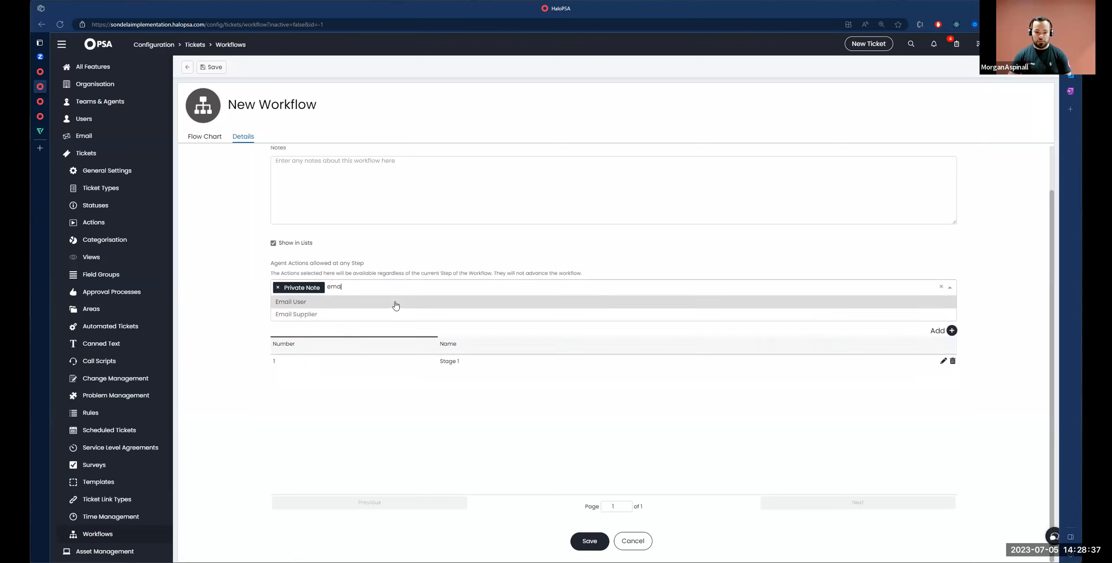
{"action": "left_click", "coordinate": [333, 302]}
{"action": "left_click", "coordinate": [217, 282]}
Rename the workflow's stage 1 to Approval and save the stage
{"action": "left_click", "coordinate": [943, 362]}
{"action": "type", "text": "Approval"}
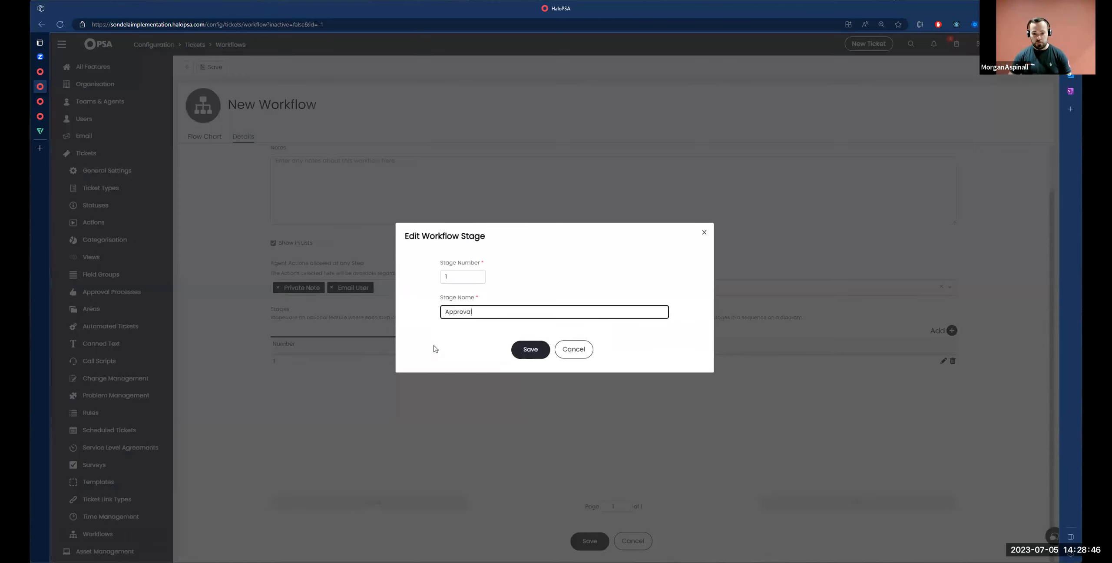
{"action": "left_click", "coordinate": [527, 350]}
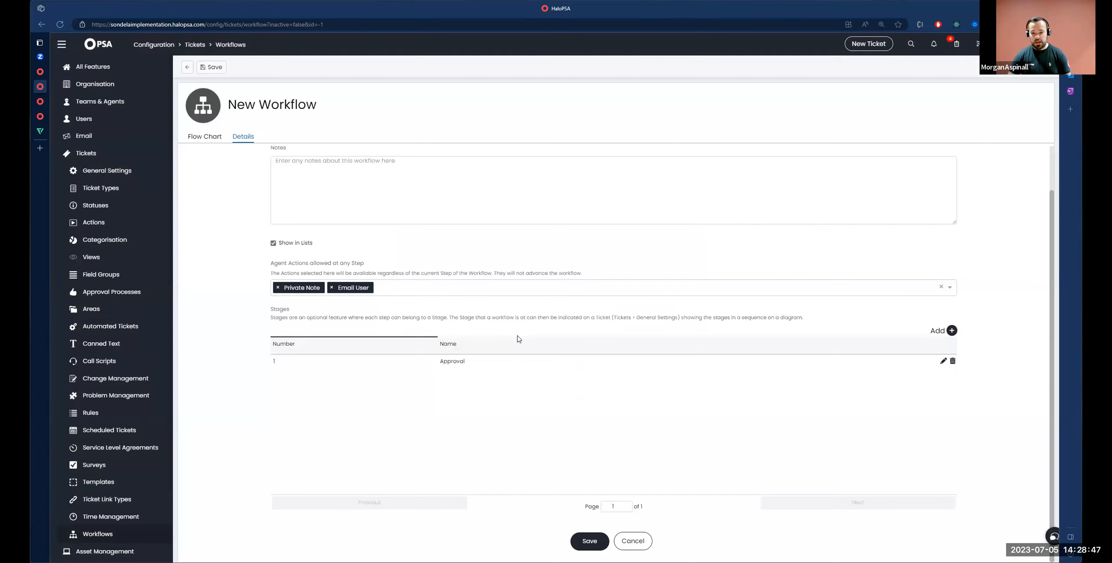
Add workflow stage 2 named In Progress and save it
{"action": "left_click", "coordinate": [951, 331]}
{"action": "left_click", "coordinate": [549, 312]}
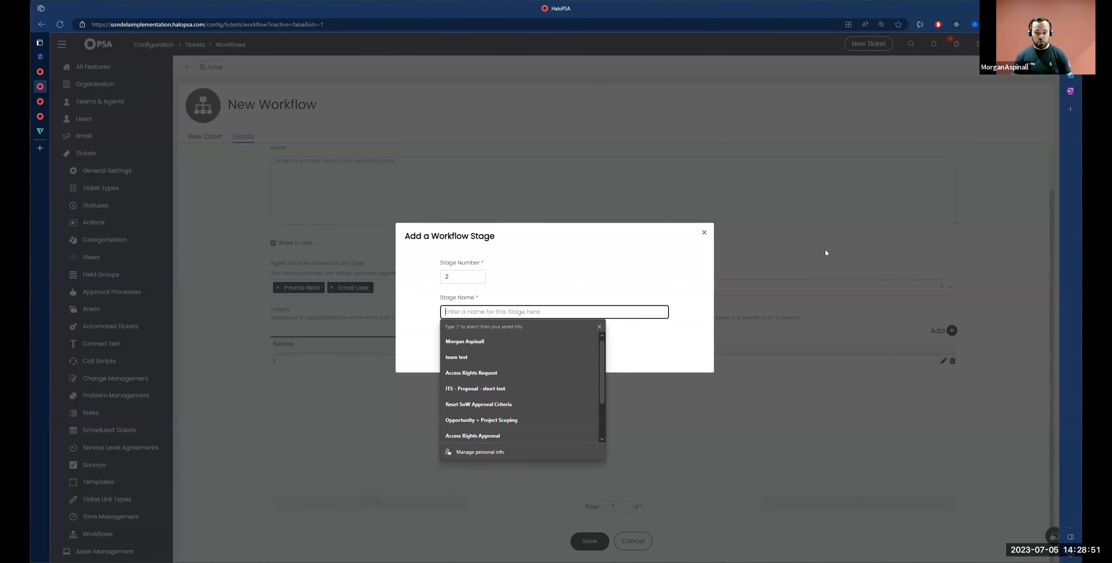
{"action": "type", "text": "In "}
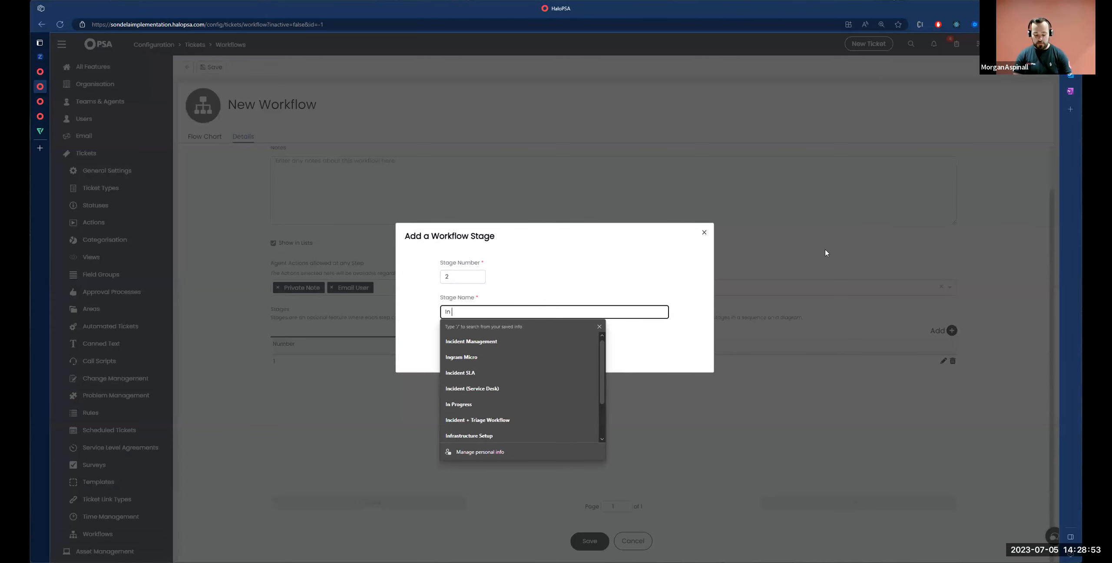
{"action": "type", "text": "Progress"}
{"action": "left_click", "coordinate": [592, 249]}
{"action": "left_click", "coordinate": [523, 357]}
Add workflow stage 3 named Completed and save it
{"action": "left_click", "coordinate": [952, 331]}
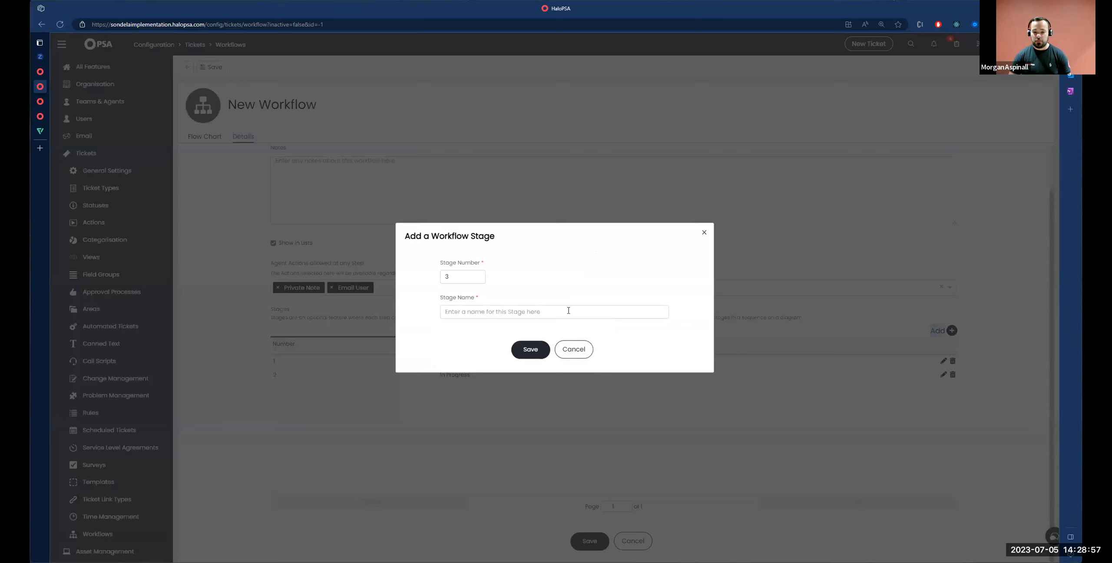
{"action": "left_click", "coordinate": [570, 311]}
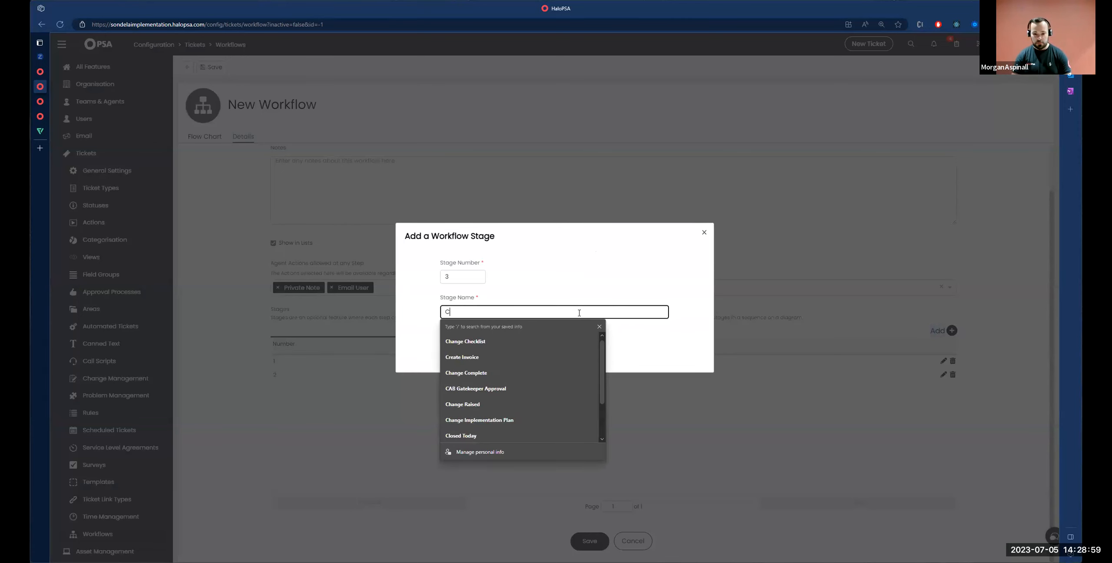
{"action": "type", "text": "Completed"}
{"action": "left_click", "coordinate": [539, 349]}
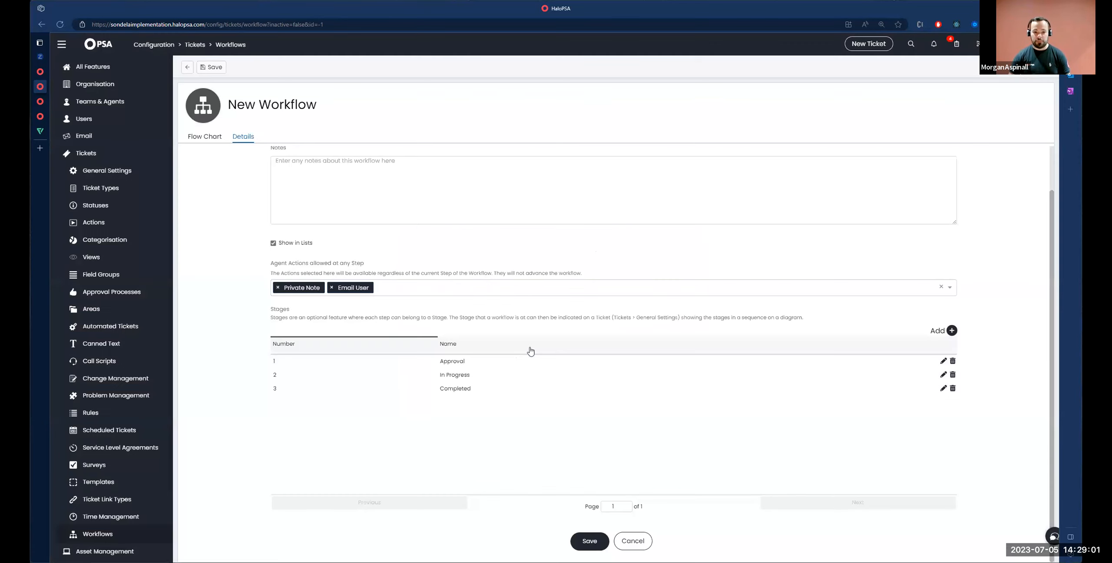
Move the Step 2 box in the workflow's flow chart slightly farther from Step 1
{"action": "left_click", "coordinate": [204, 137]}
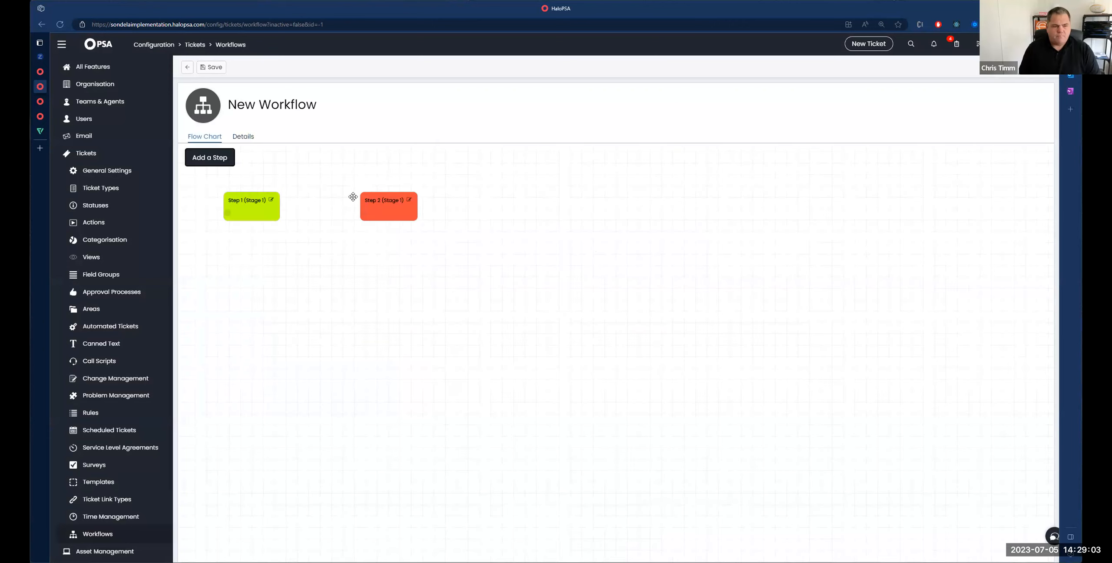
{"action": "left_click_drag", "start_coordinate": [387, 218], "coordinate": [422, 228]}
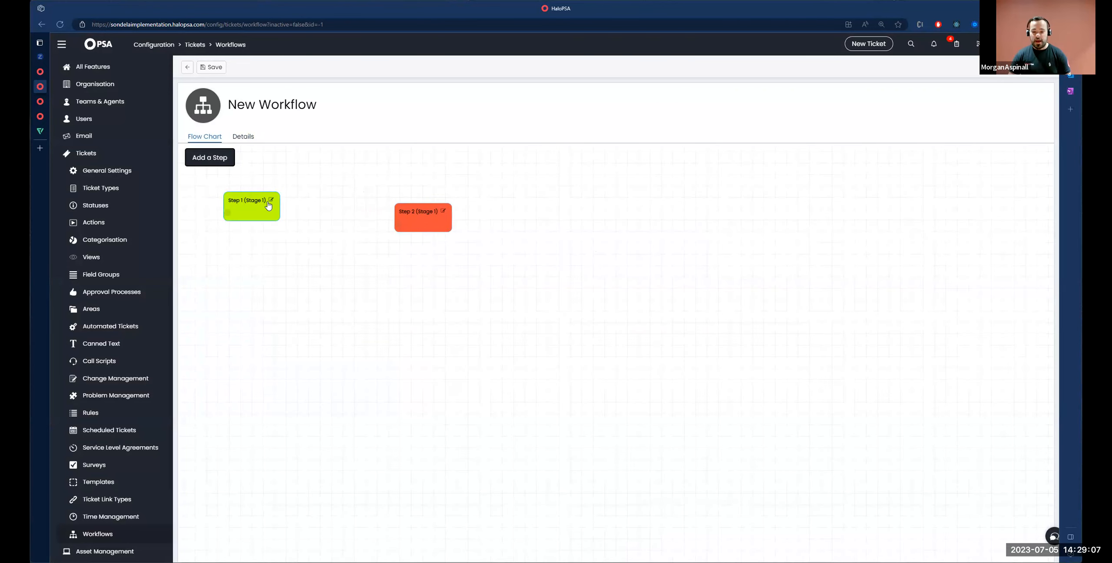
Rename the flow chart's start step, Step 1, to Approval
{"action": "left_click", "coordinate": [270, 200]}
{"action": "double_click", "coordinate": [386, 162]}
{"action": "triple_click", "coordinate": [412, 116]}
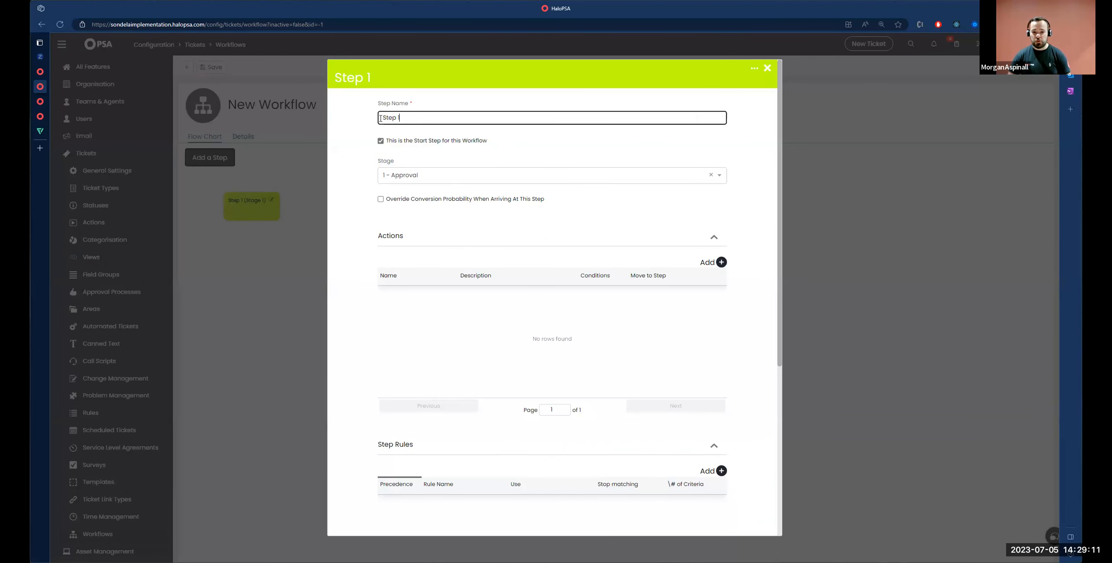
{"action": "type", "text": "Approval"}
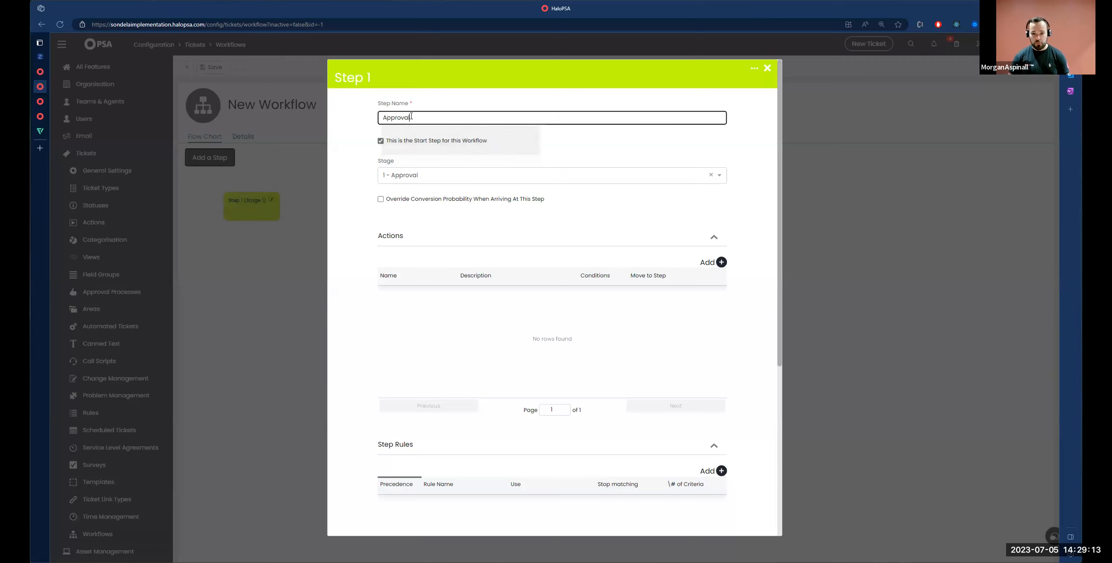
{"action": "left_click", "coordinate": [671, 204]}
Add an Approval Process Outcome action to the start step that moves the workflow to Step 2 when Approved, and save the step
{"action": "left_click", "coordinate": [722, 263]}
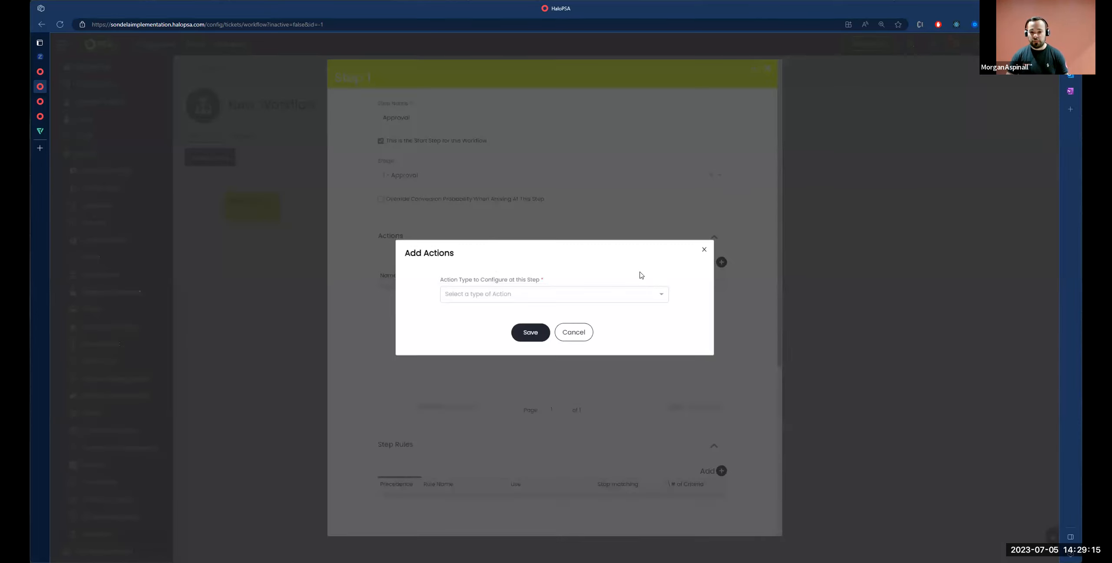
{"action": "left_click_drag", "start_coordinate": [507, 282], "coordinate": [440, 281]}
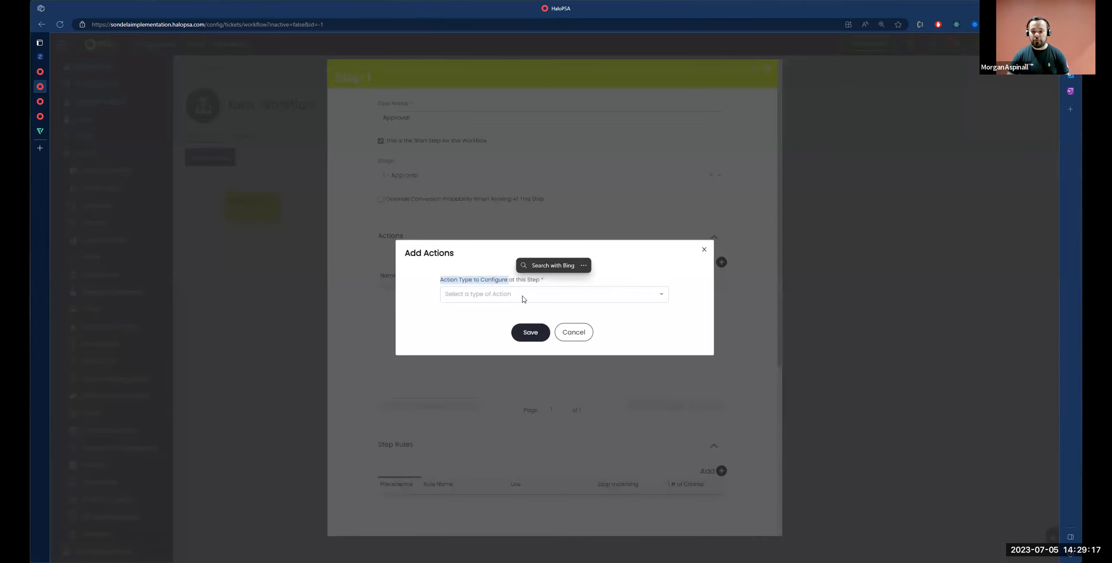
{"action": "left_click", "coordinate": [524, 299]}
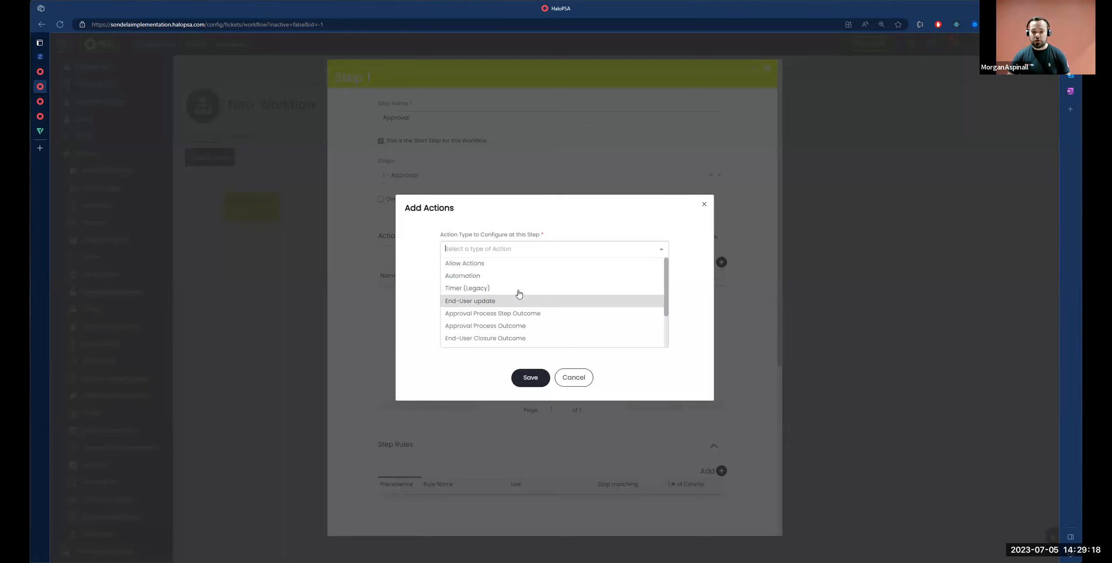
{"action": "left_click", "coordinate": [514, 331]}
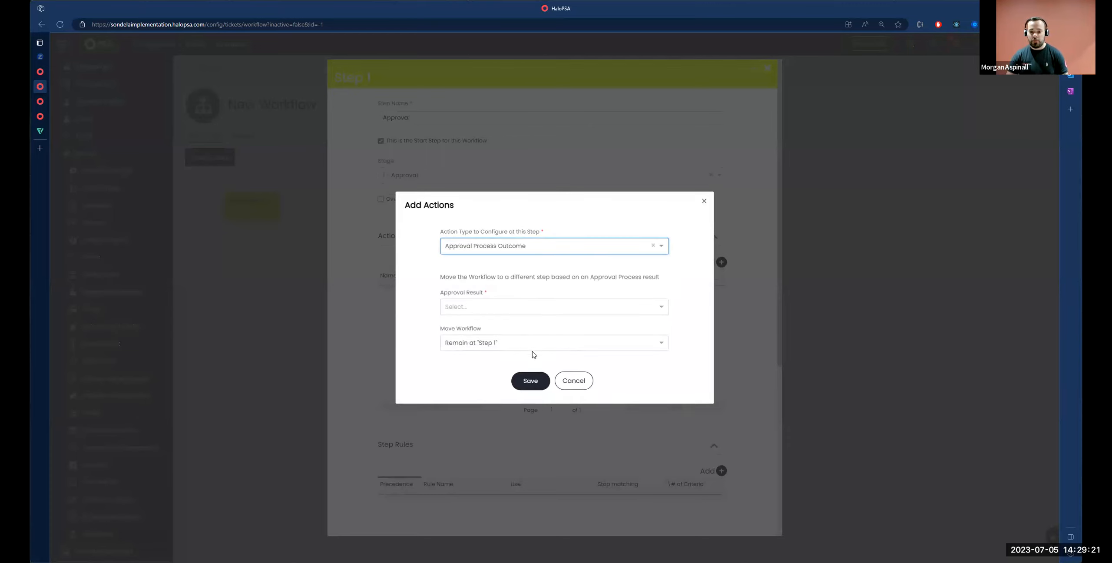
{"action": "left_click", "coordinate": [478, 308]}
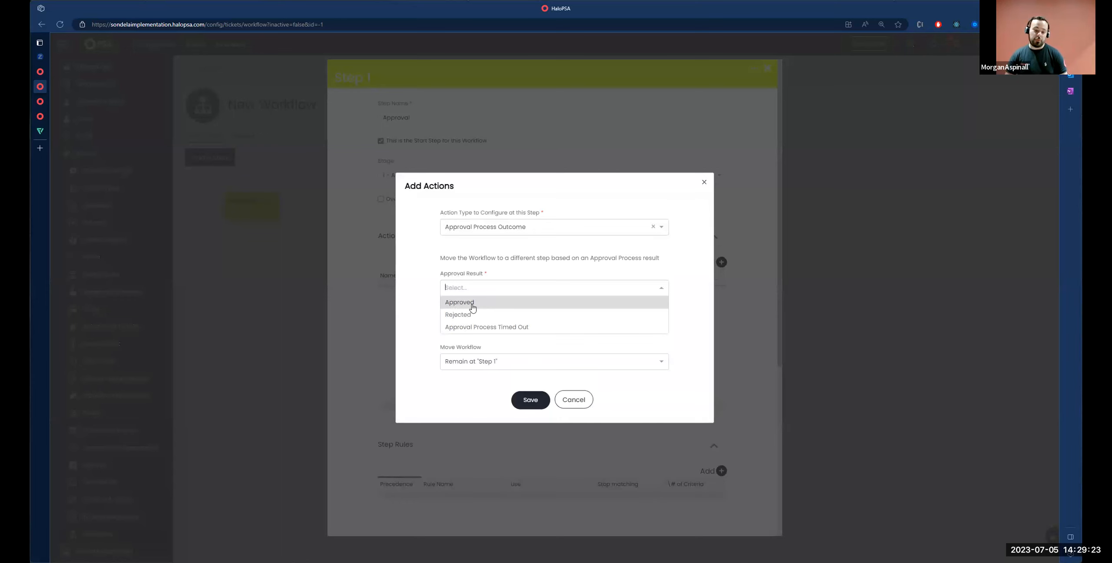
{"action": "left_click", "coordinate": [476, 308]}
{"action": "left_click", "coordinate": [531, 344]}
{"action": "left_click", "coordinate": [513, 364]}
{"action": "left_click", "coordinate": [526, 382]}
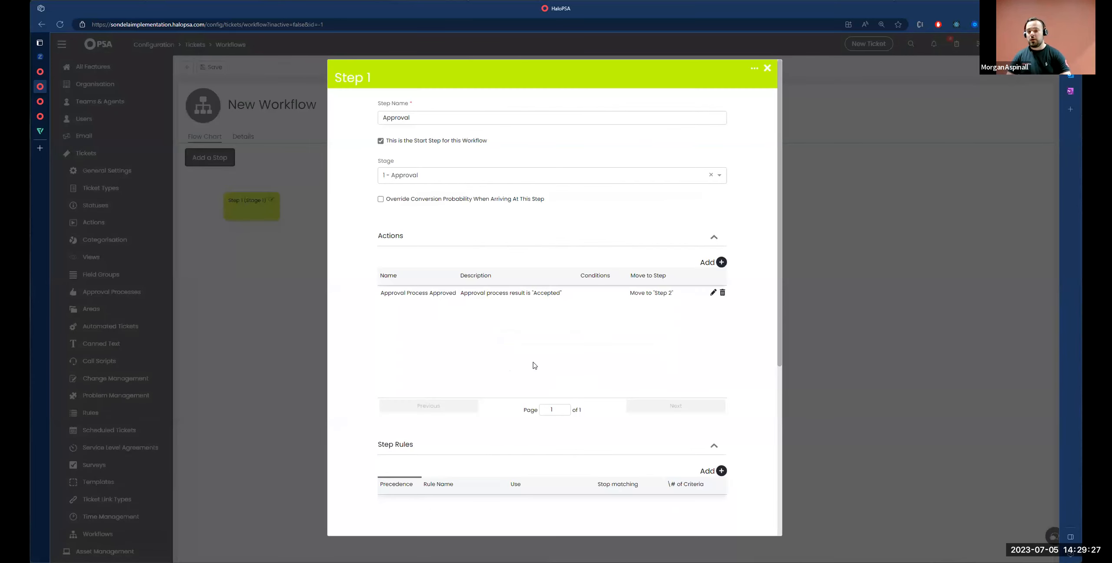
{"action": "scroll", "coordinate": [535, 365], "scroll_direction": "down", "scroll_amount": 5}
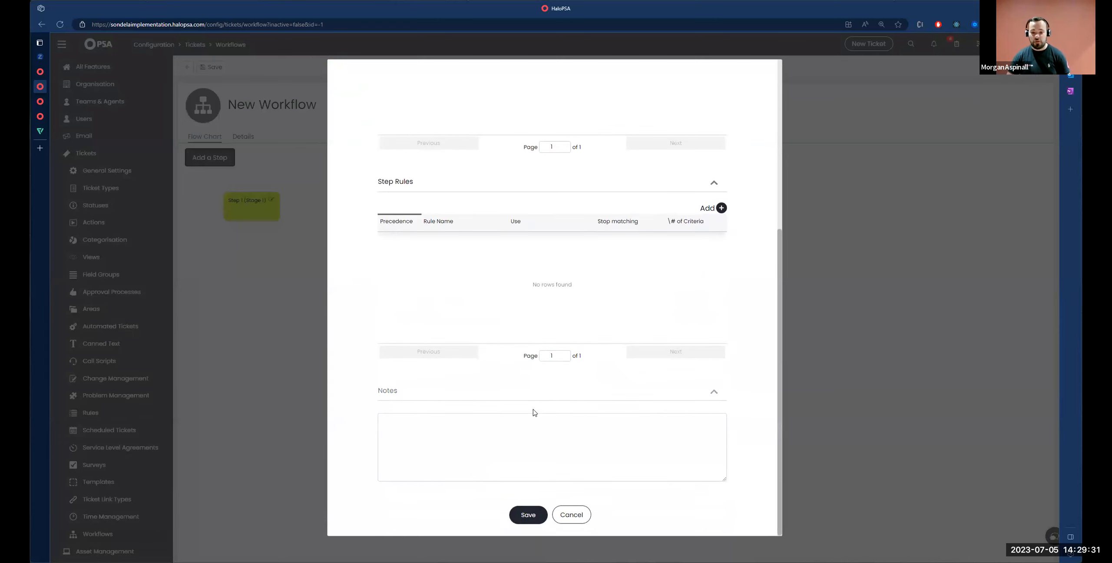
{"action": "left_click", "coordinate": [527, 515]}
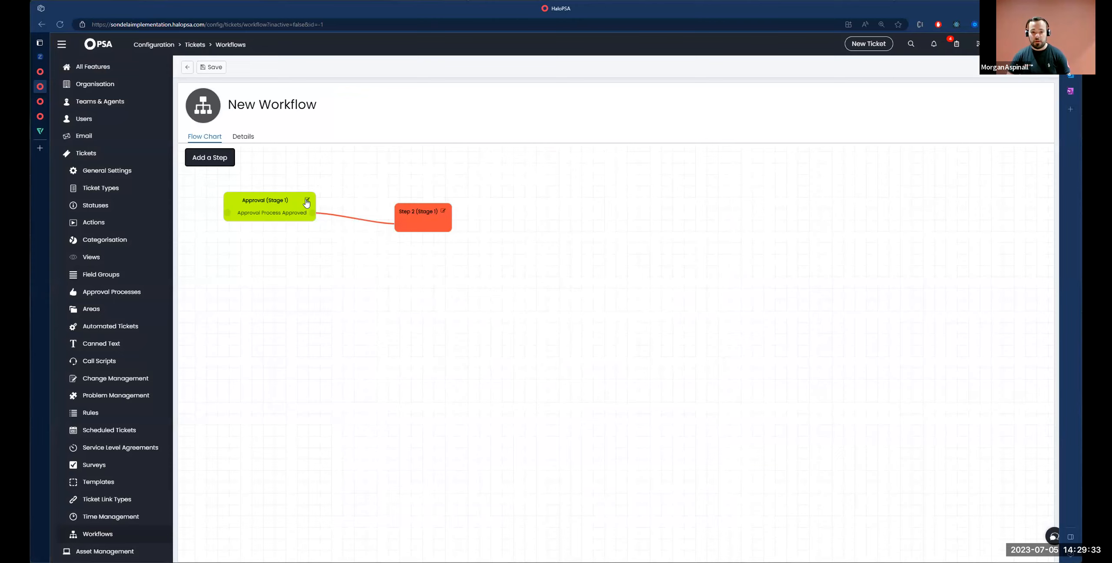
Check the Approval step's settings and move the Step 2 box slightly higher in the flow chart
{"action": "left_click", "coordinate": [307, 200]}
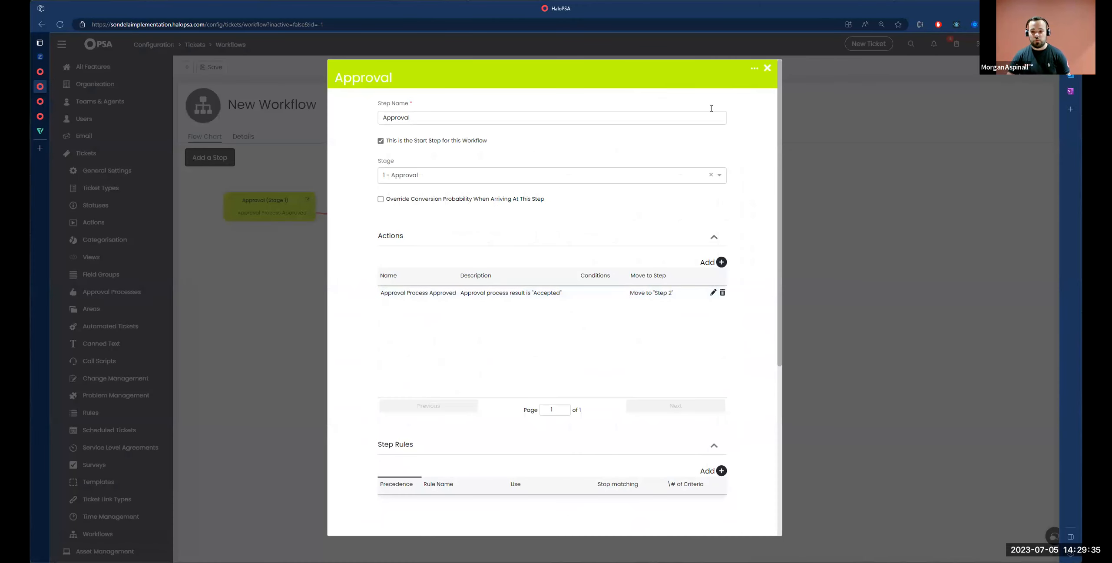
{"action": "left_click", "coordinate": [767, 70]}
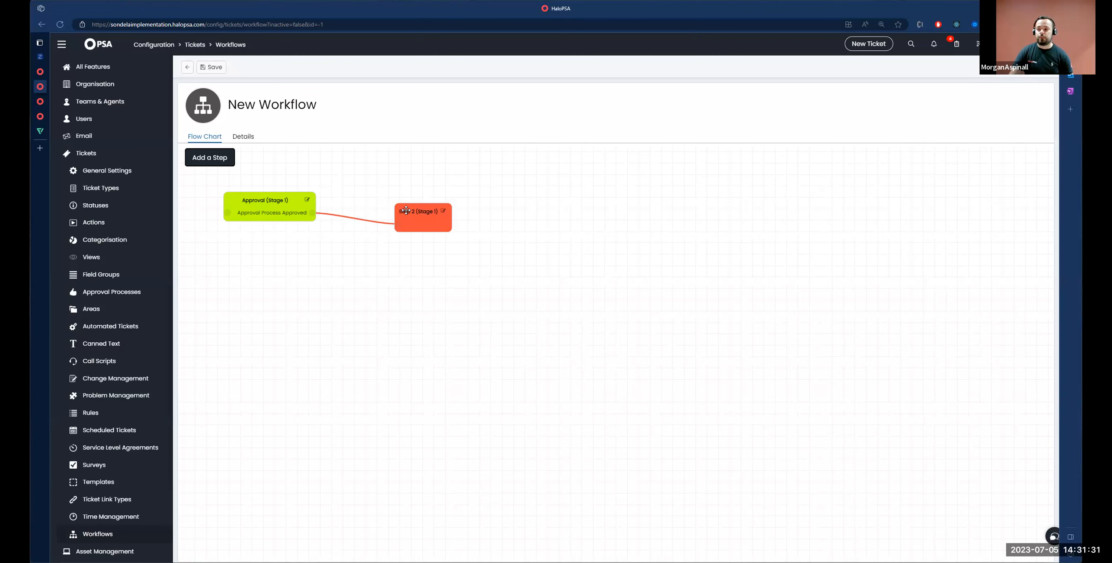
{"action": "left_click_drag", "start_coordinate": [406, 211], "coordinate": [411, 187]}
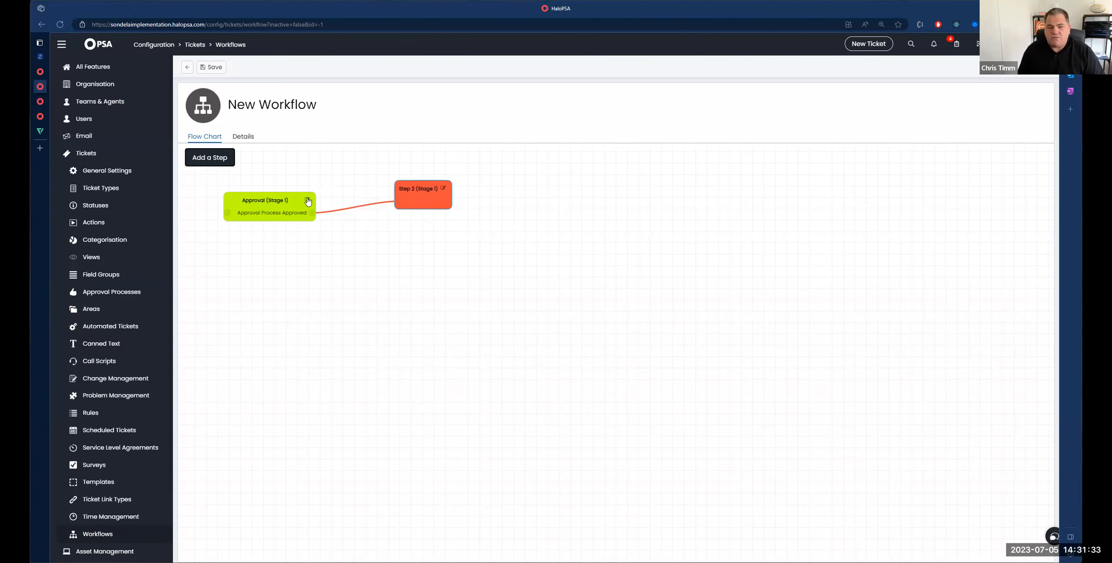
{"action": "left_click", "coordinate": [308, 200]}
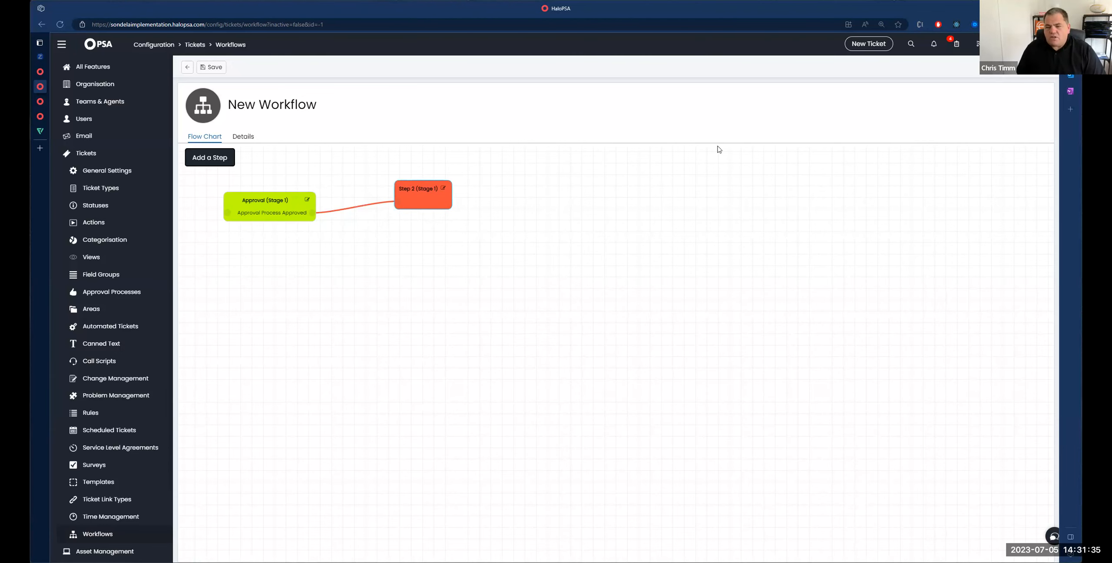
{"action": "left_click", "coordinate": [768, 68]}
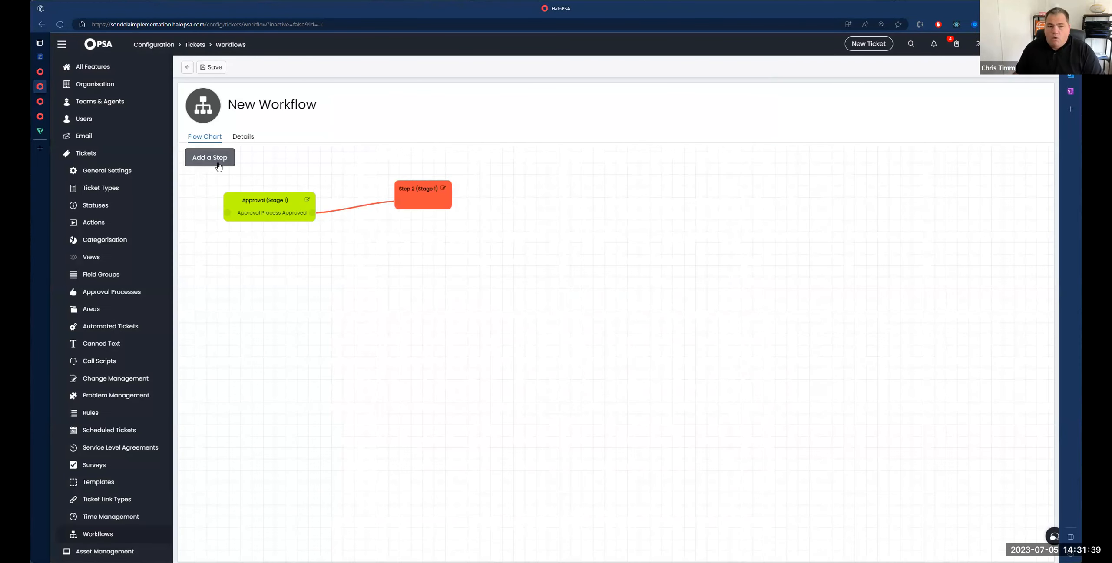
Add a third step with its default settings to the flow chart and place its box below Step 2
{"action": "left_click", "coordinate": [218, 166]}
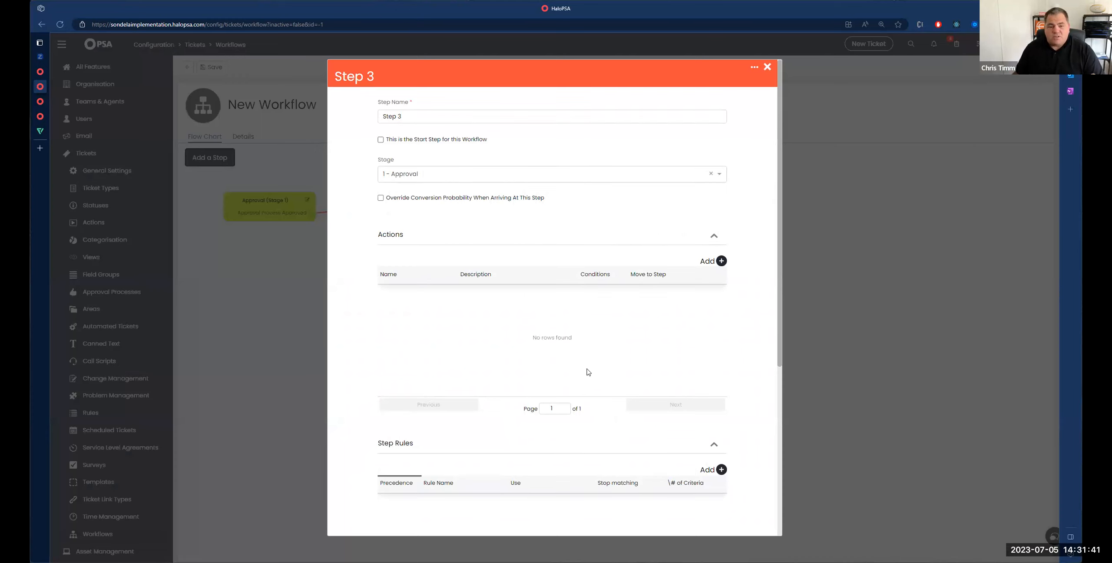
{"action": "scroll", "coordinate": [589, 373], "scroll_direction": "down", "scroll_amount": 5}
{"action": "left_click", "coordinate": [526, 514]}
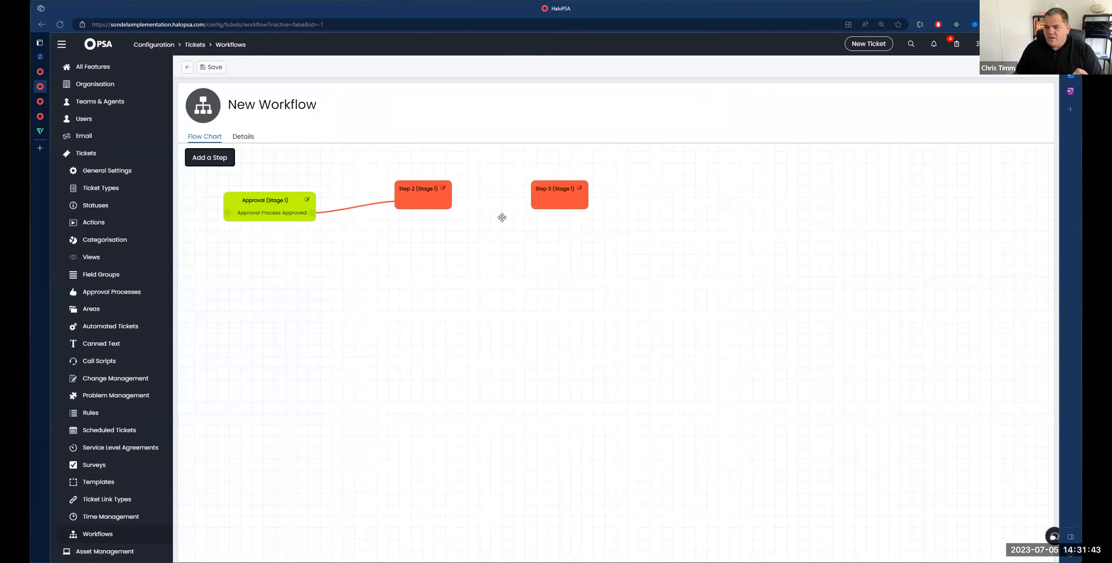
{"action": "left_click_drag", "start_coordinate": [570, 191], "coordinate": [435, 250]}
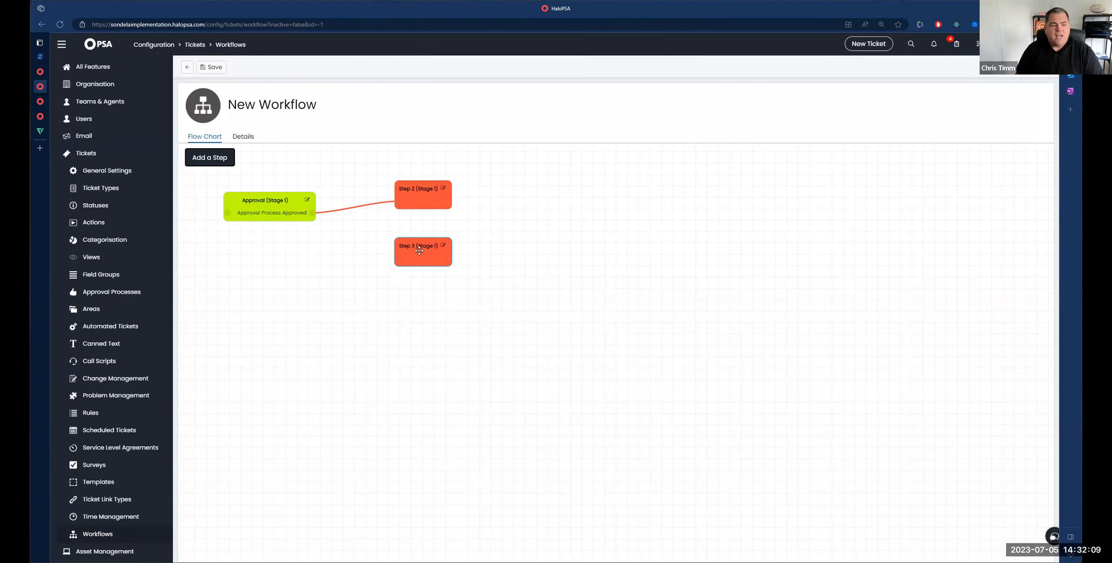
{"action": "left_click_drag", "start_coordinate": [418, 252], "coordinate": [407, 262]}
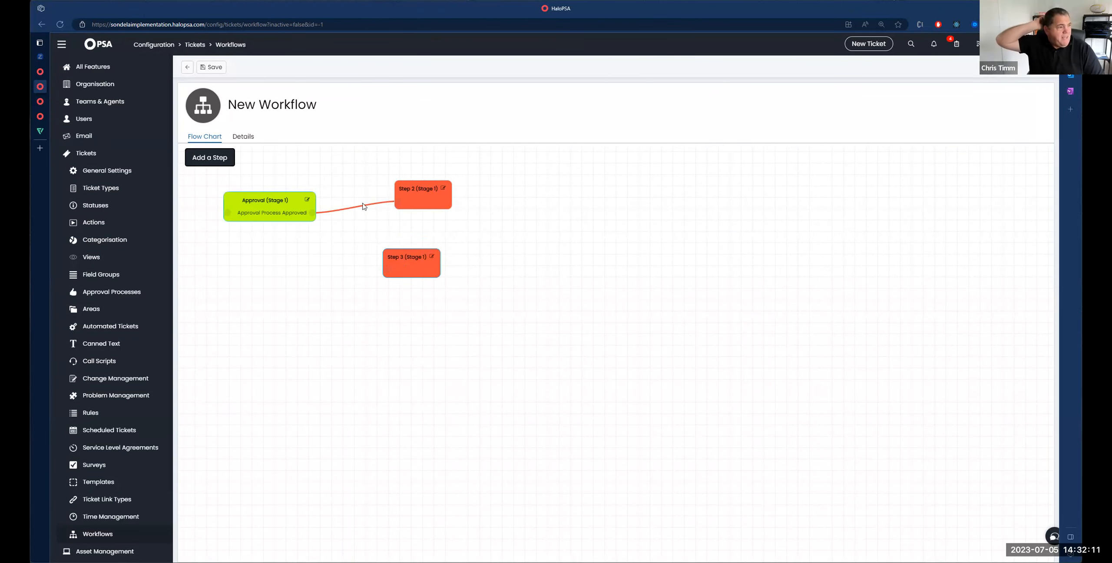
Add an Approval Process Outcome action to the Approval step that moves the workflow to Step 3 when Rejected, and save the step
{"action": "left_click", "coordinate": [307, 200]}
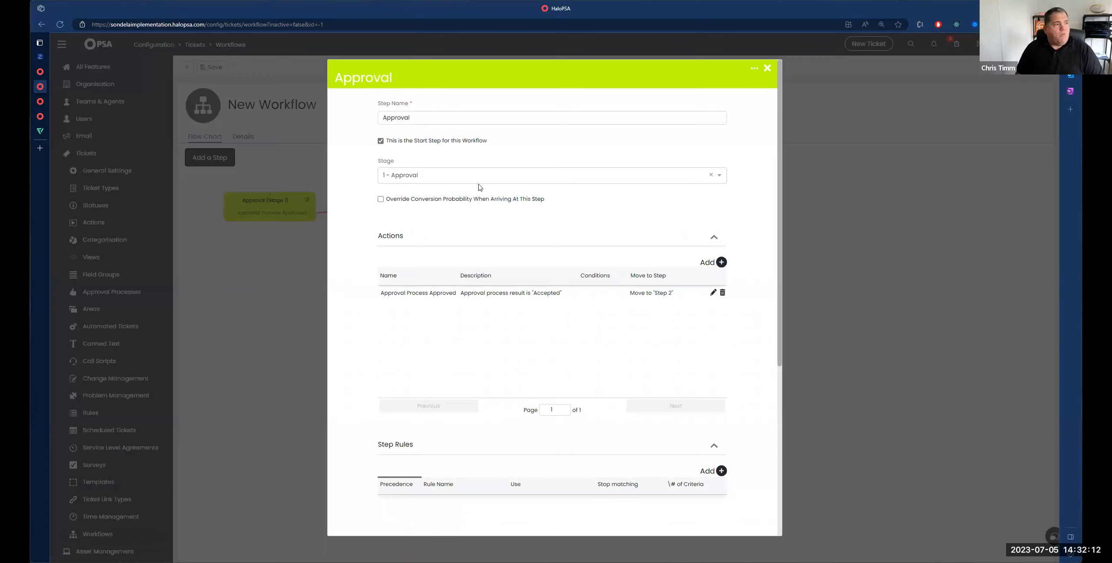
{"action": "left_click", "coordinate": [721, 262]}
{"action": "left_click", "coordinate": [547, 295]}
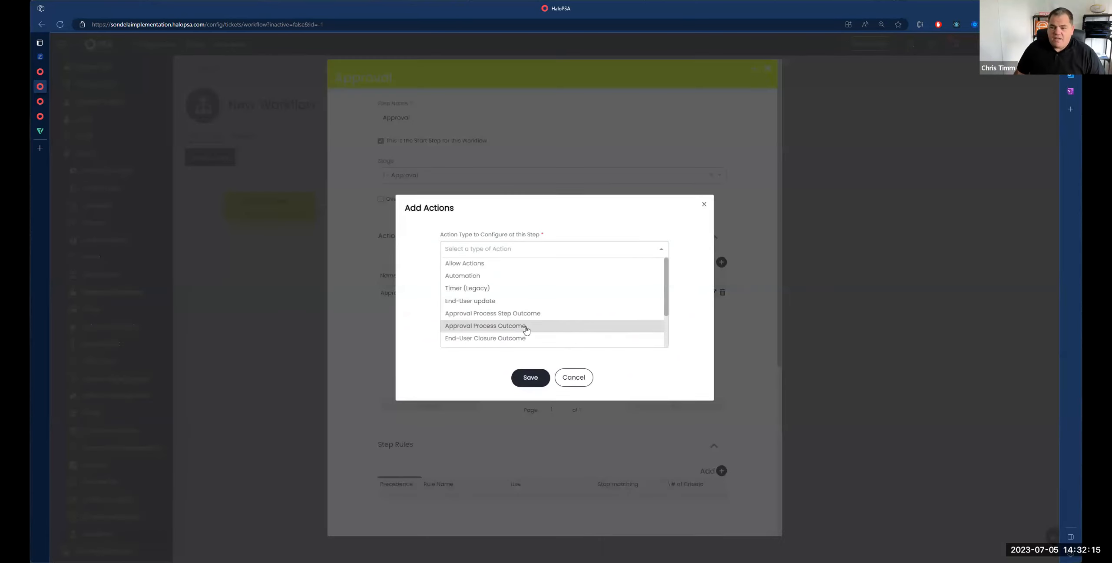
{"action": "left_click", "coordinate": [524, 325]}
{"action": "left_click", "coordinate": [504, 309]}
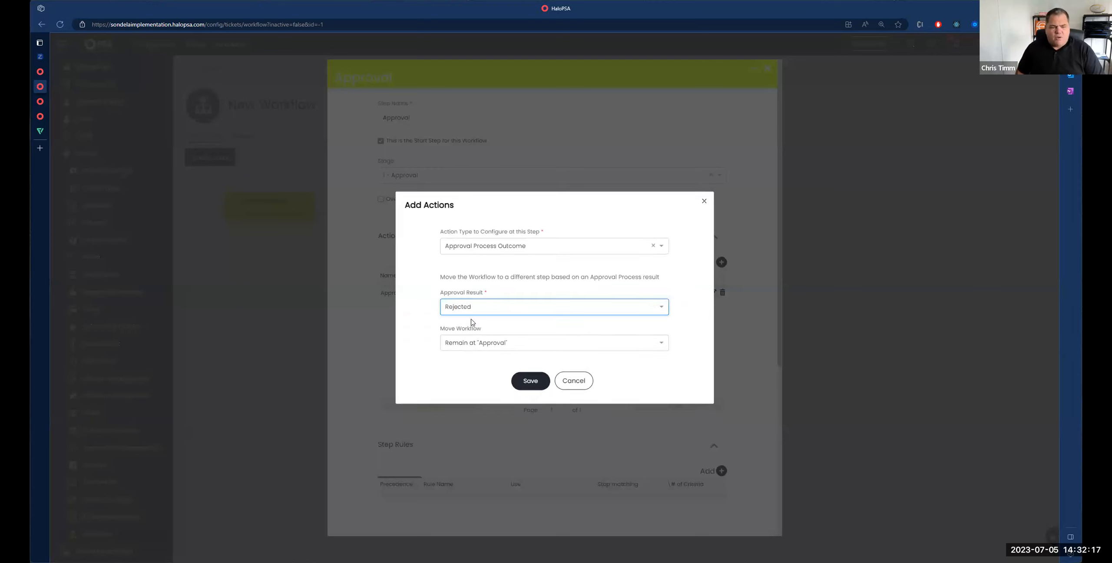
{"action": "left_click", "coordinate": [534, 343]}
{"action": "left_click", "coordinate": [497, 368]}
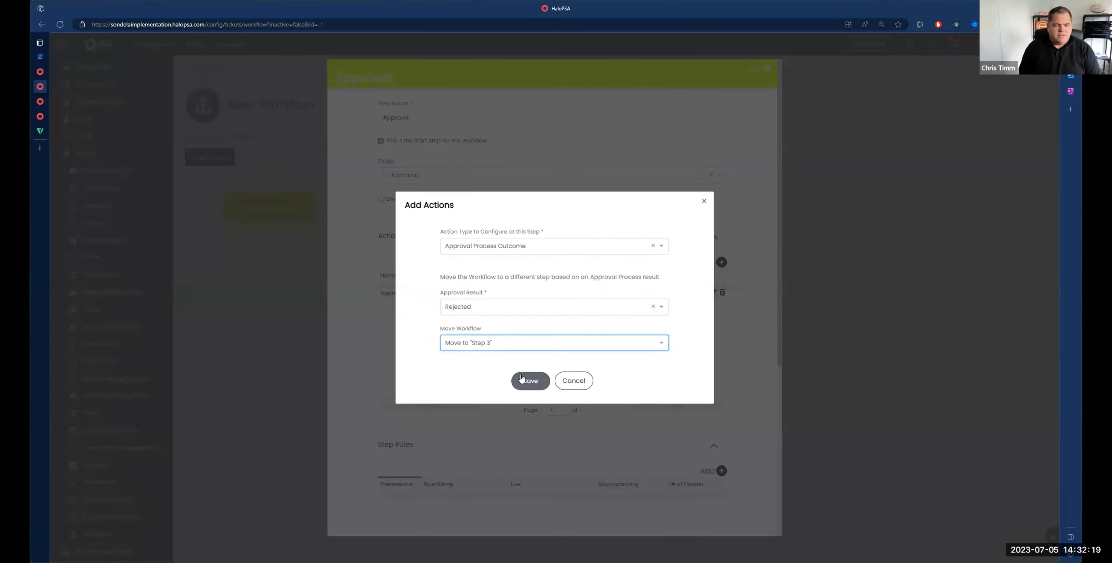
{"action": "left_click", "coordinate": [524, 381]}
{"action": "scroll", "coordinate": [539, 435], "scroll_direction": "down", "scroll_amount": 5}
{"action": "left_click", "coordinate": [528, 522]}
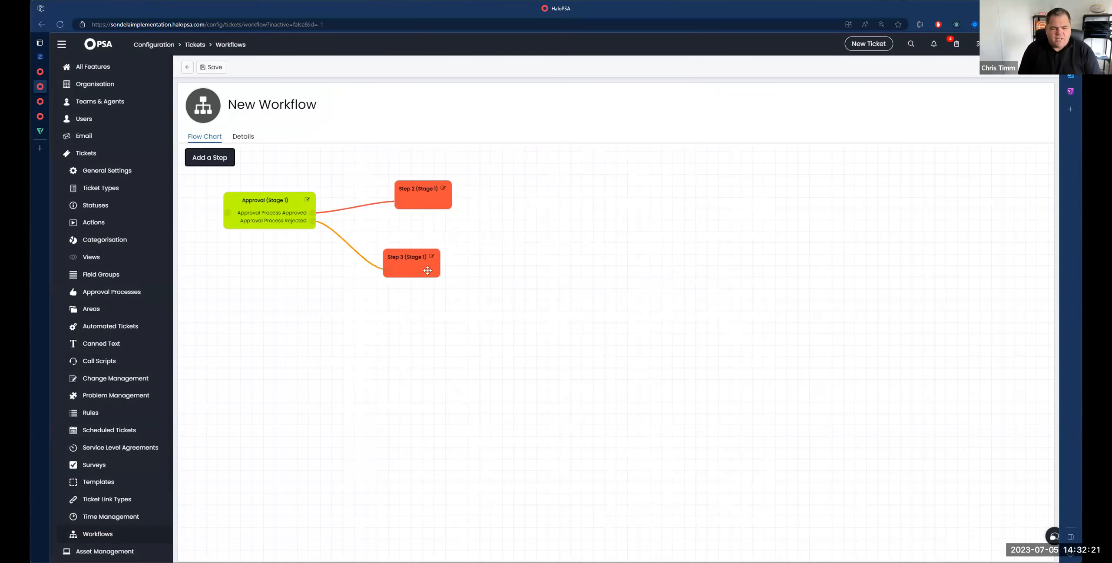
Spread out the flow chart boxes, with Step 2 above and Step 3 below the Approval step
{"action": "left_click_drag", "start_coordinate": [351, 280], "coordinate": [446, 295]}
{"action": "left_click_drag", "start_coordinate": [467, 205], "coordinate": [434, 182]}
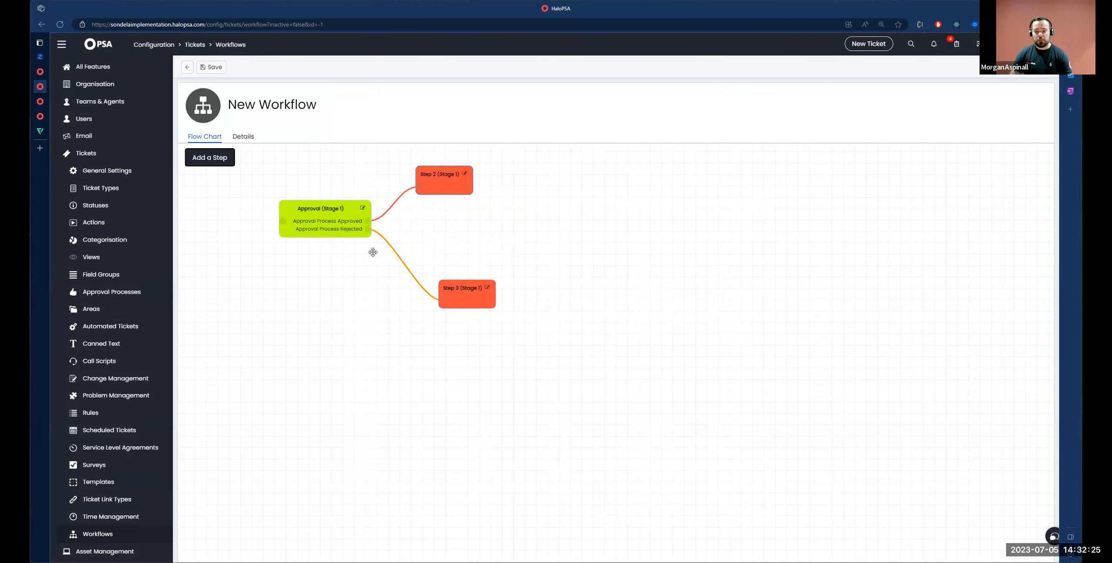
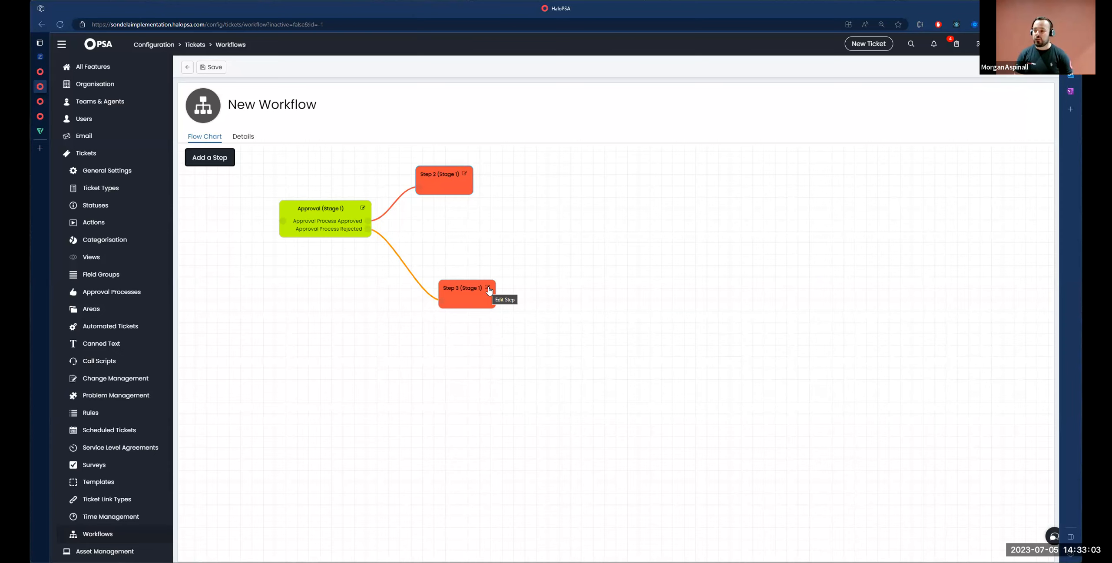
{"action": "left_click_drag", "start_coordinate": [429, 173], "coordinate": [474, 173]}
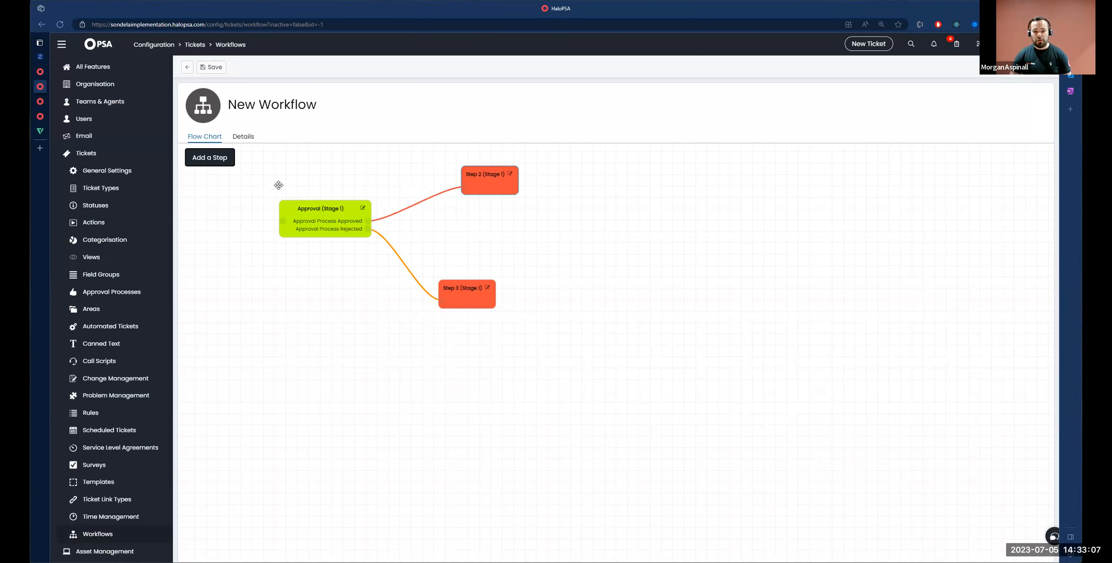
Add a fourth step with its default settings to the workflow's flow chart
{"action": "left_click", "coordinate": [218, 165]}
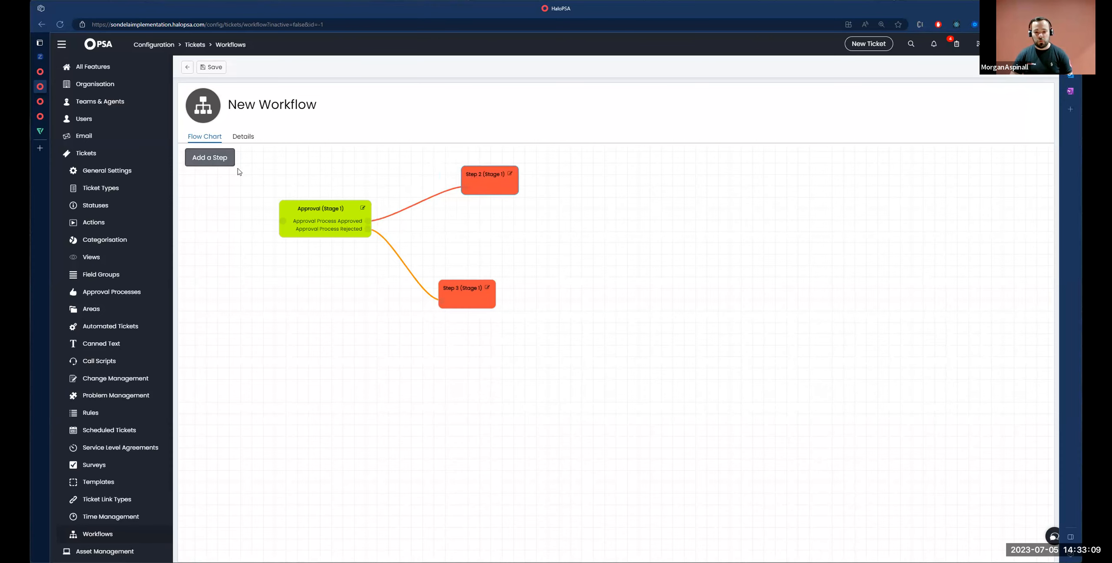
{"action": "scroll", "coordinate": [478, 435], "scroll_direction": "down", "scroll_amount": 10}
{"action": "left_click", "coordinate": [524, 514]}
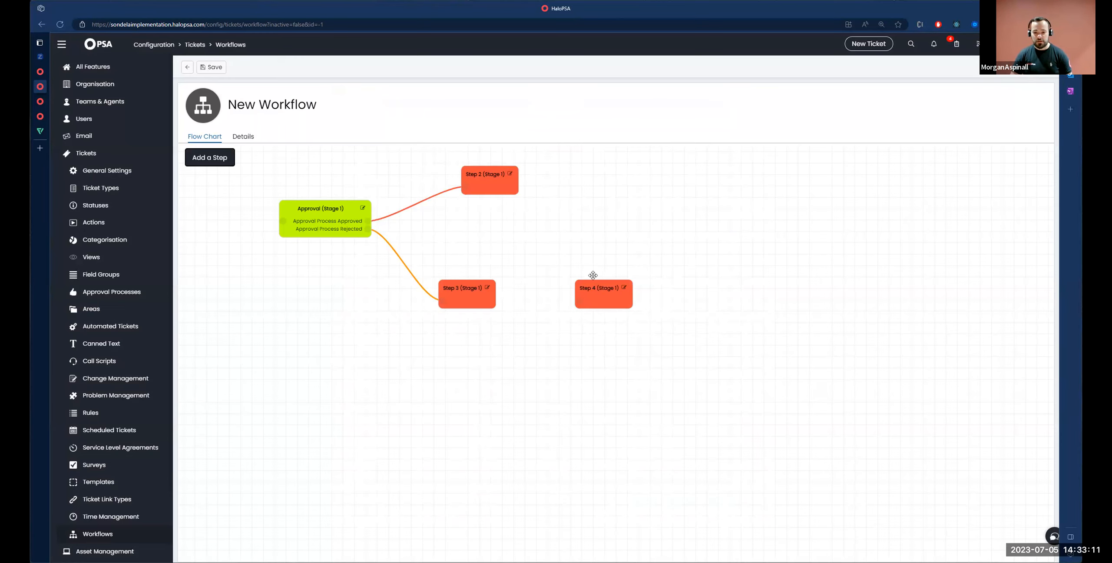
Rename Step 2 to In Progress and save the step
{"action": "left_click", "coordinate": [510, 173]}
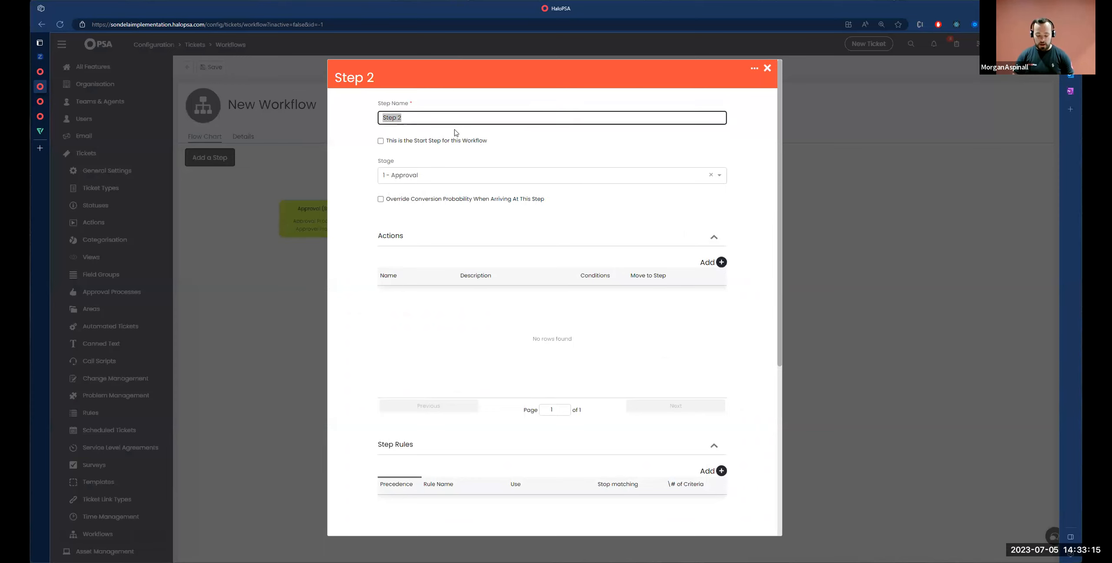
{"action": "key", "text": "BackSpace"}
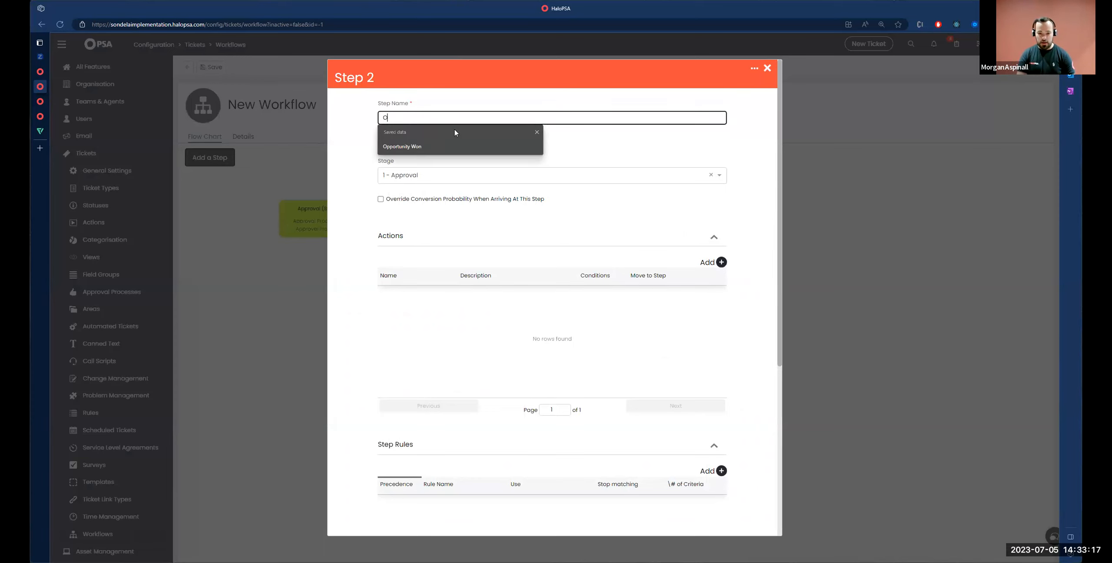
{"action": "type", "text": "In Progress"}
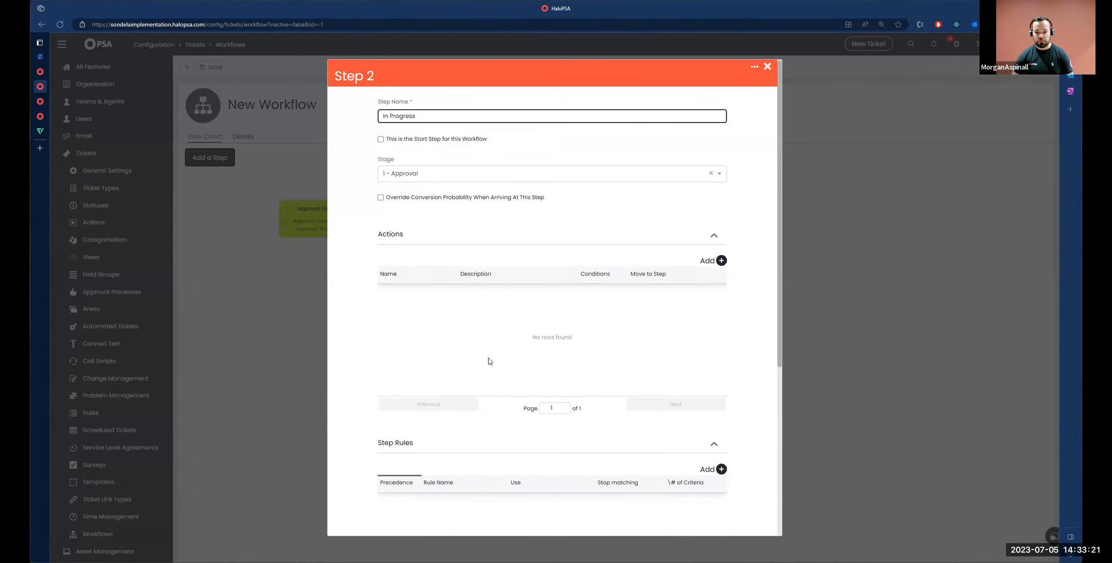
{"action": "scroll", "coordinate": [487, 391], "scroll_direction": "down", "scroll_amount": 5}
{"action": "left_click", "coordinate": [524, 515]}
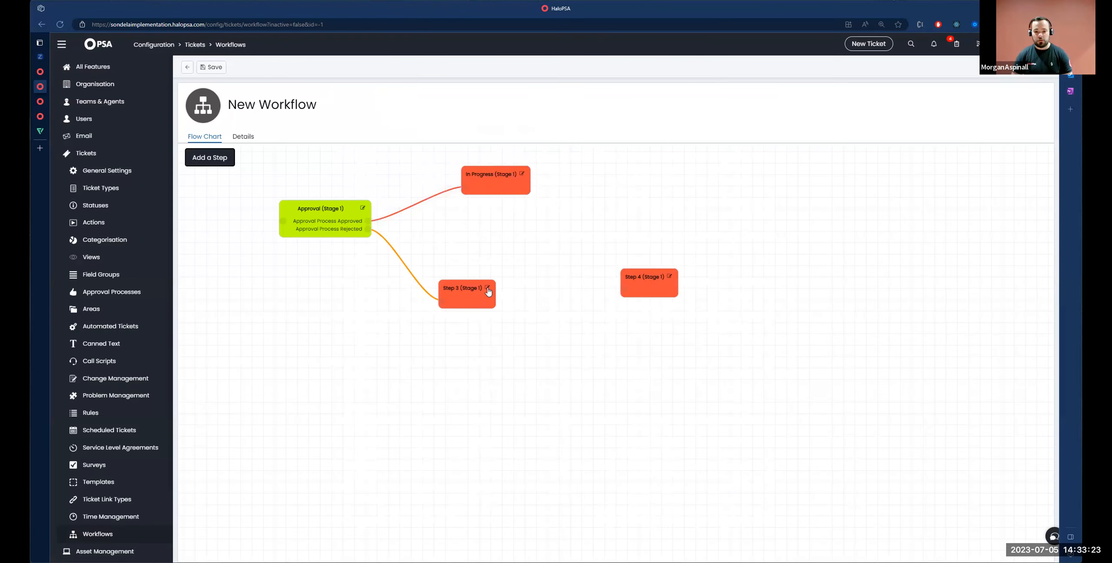
Rename Step 3 to Rejected and save the step
{"action": "left_click", "coordinate": [488, 288]}
{"action": "left_click_drag", "start_coordinate": [404, 118], "coordinate": [373, 121]}
{"action": "type", "text": "Rejesolved"}
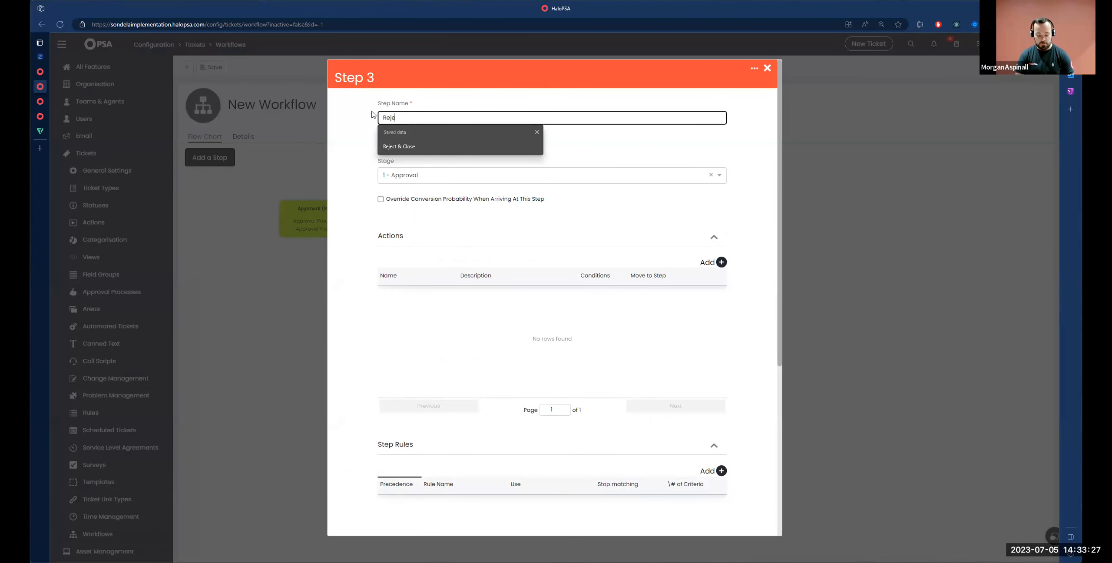
{"action": "scroll", "coordinate": [504, 478], "scroll_direction": "down", "scroll_amount": 5}
{"action": "left_click", "coordinate": [525, 515]}
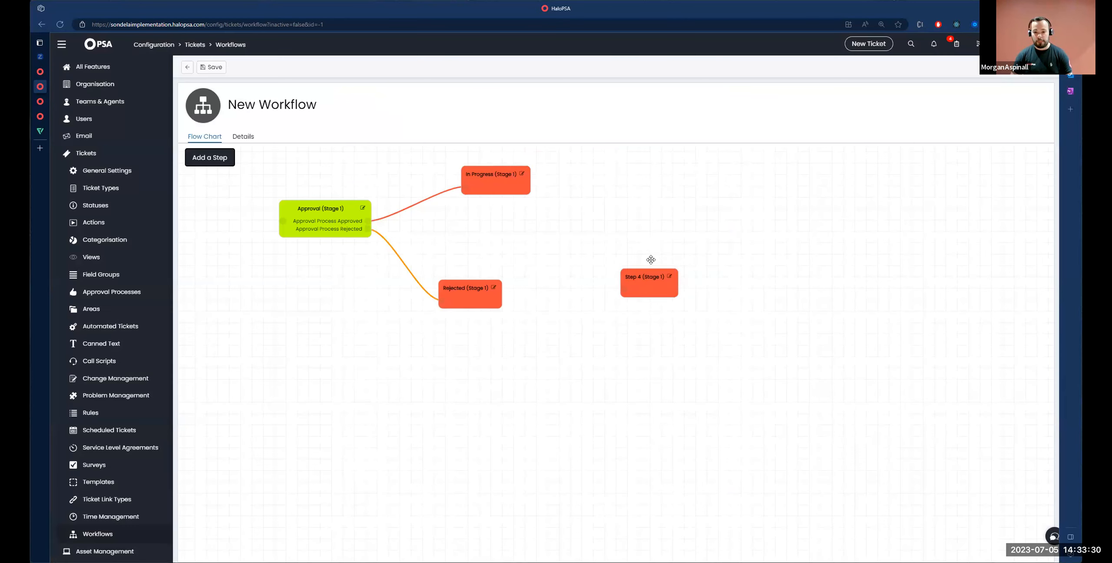
Move the Step 4 box up beside In Progress, rename it to Access Granted and save the step
{"action": "left_click_drag", "start_coordinate": [648, 287], "coordinate": [650, 210]}
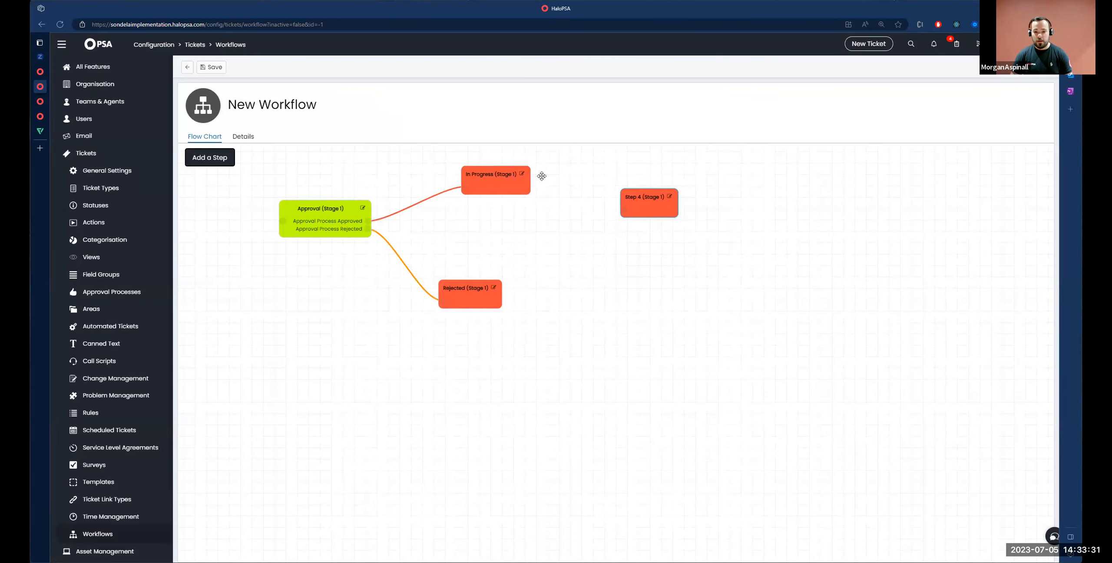
{"action": "left_click", "coordinate": [669, 198]}
{"action": "left_click_drag", "start_coordinate": [405, 118], "coordinate": [301, 122]}
{"action": "type", "text": "Access Granted"}
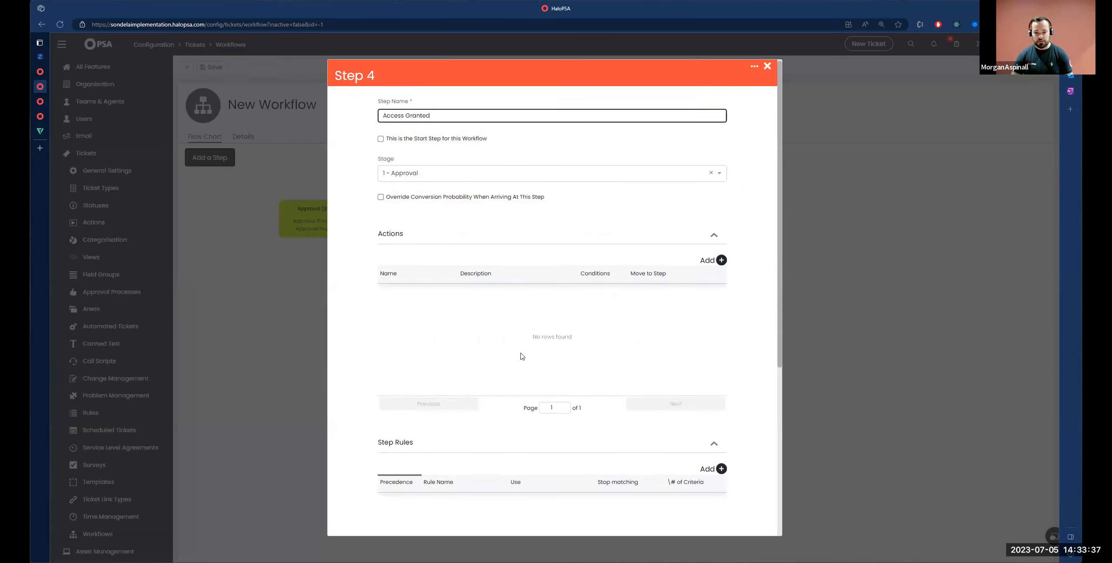
{"action": "scroll", "coordinate": [523, 356], "scroll_direction": "down", "scroll_amount": 5}
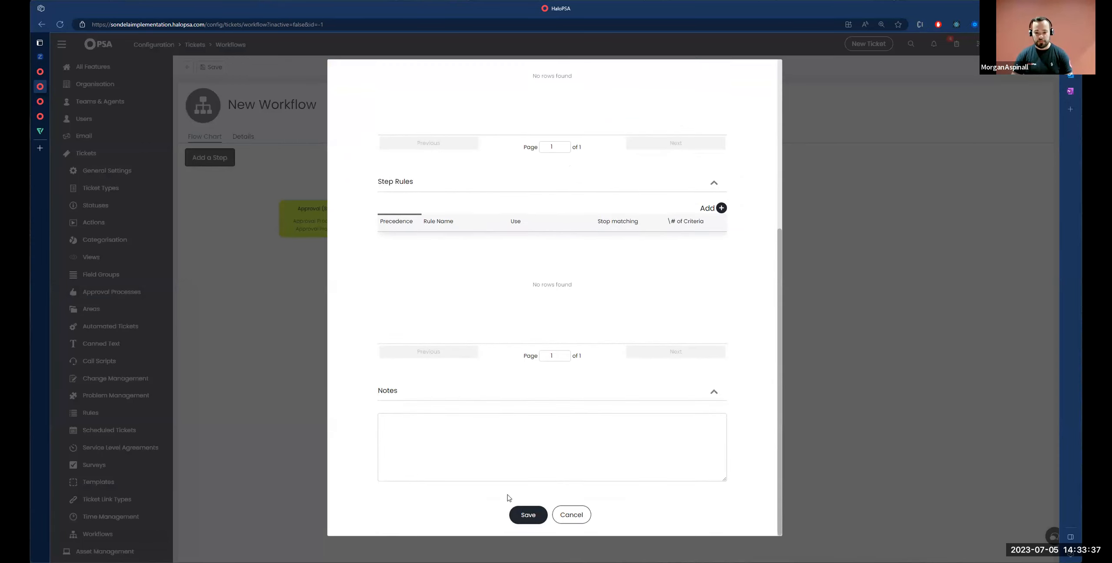
{"action": "left_click", "coordinate": [525, 517]}
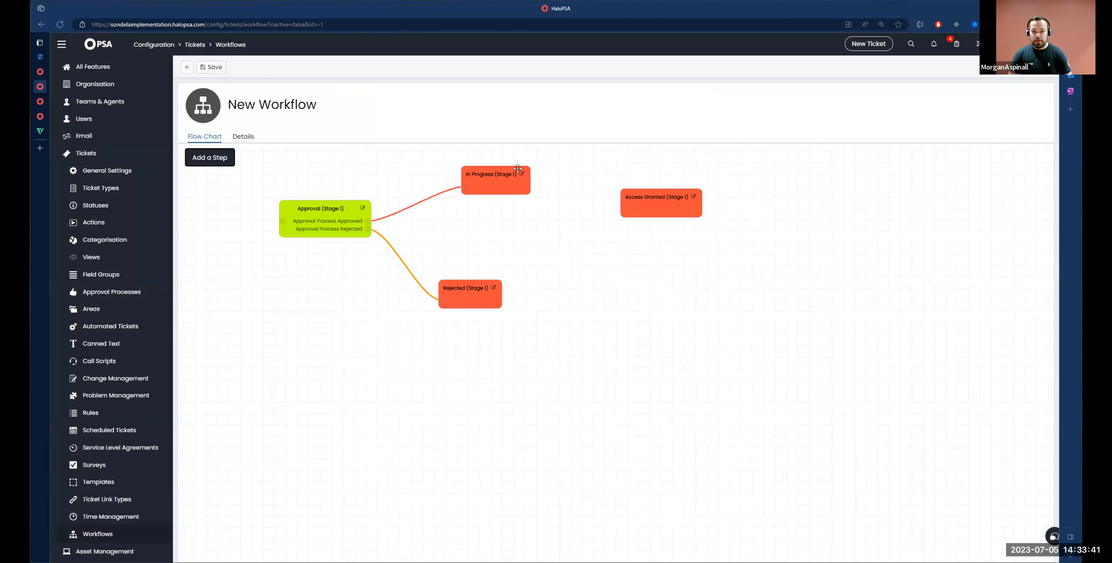
Start adding an action of type Allow Actions to the In Progress step
{"action": "left_click", "coordinate": [522, 175]}
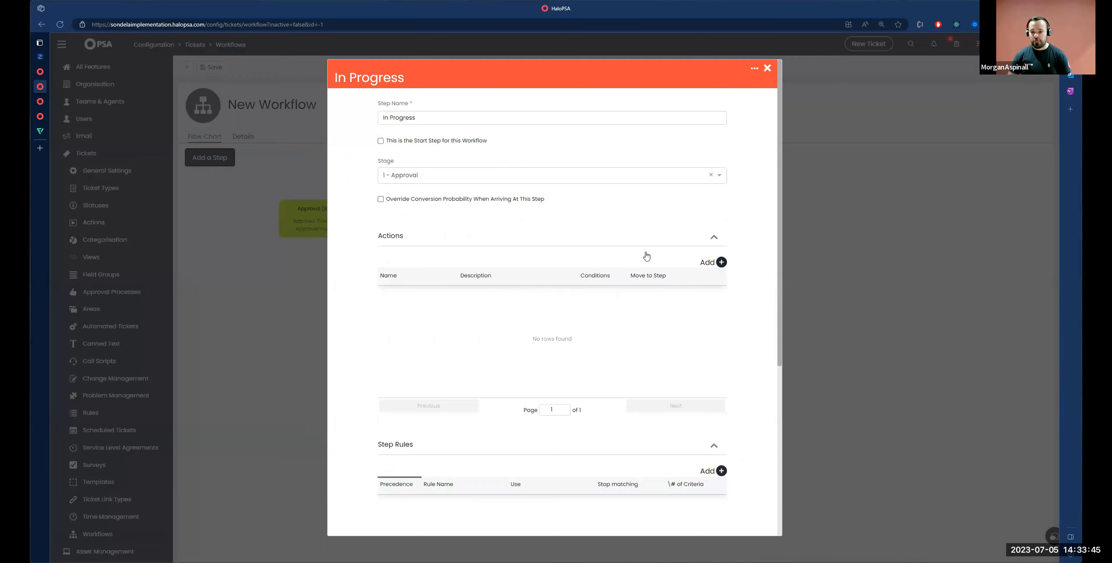
{"action": "left_click", "coordinate": [721, 263]}
{"action": "left_click", "coordinate": [543, 300]}
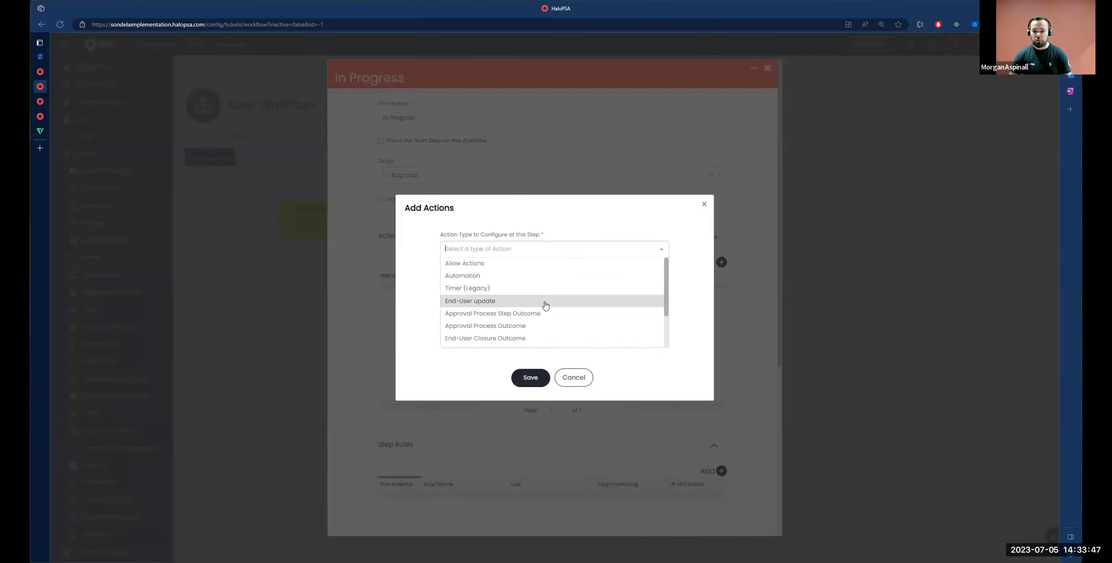
{"action": "left_click", "coordinate": [507, 275]}
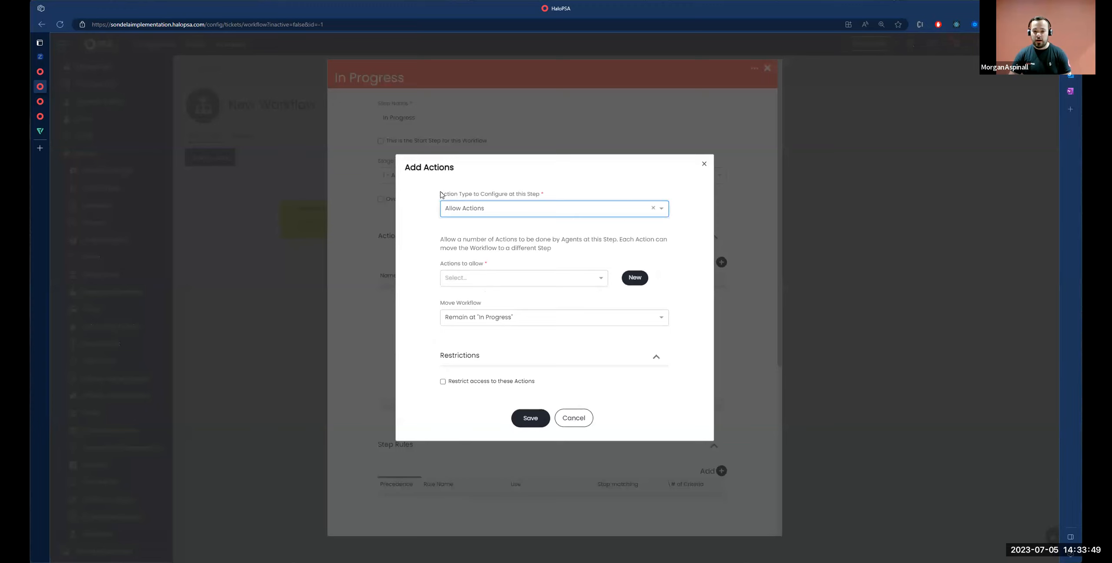
{"action": "left_click", "coordinate": [636, 279]}
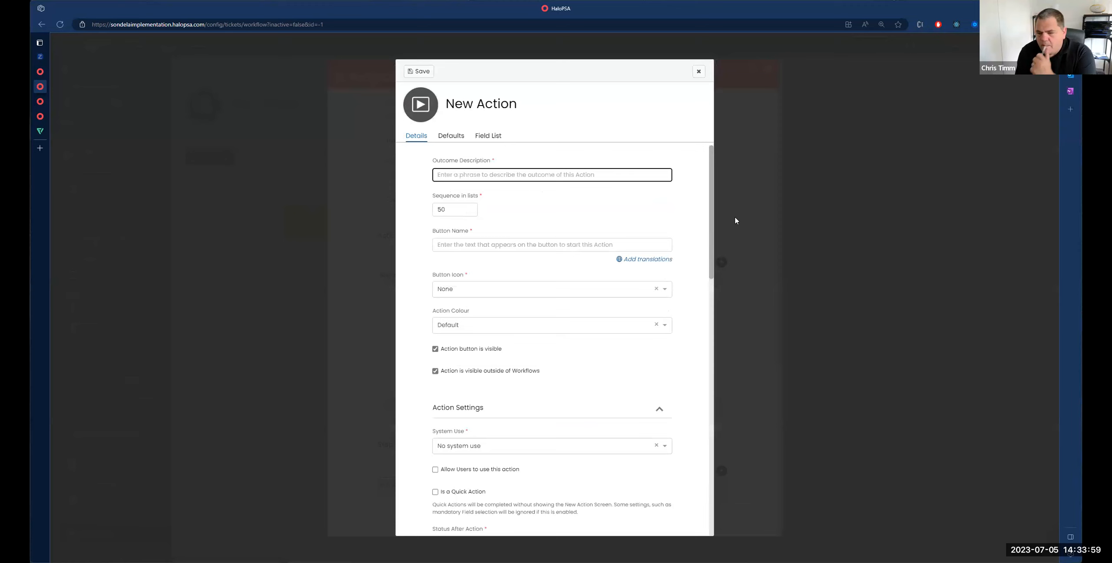
{"action": "left_click", "coordinate": [696, 73]}
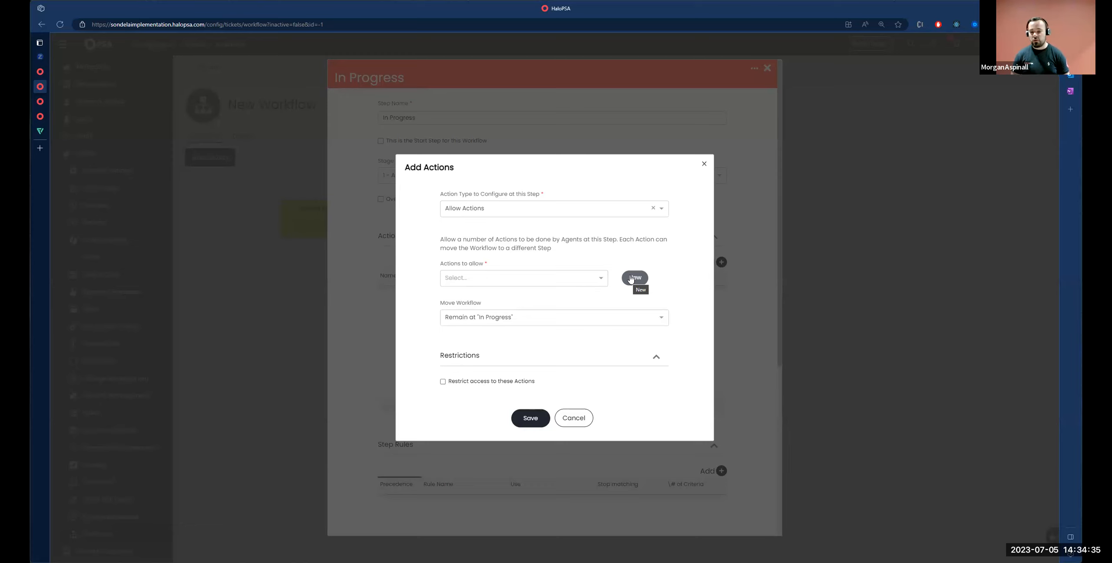
Create a new action with outcome description and button name Access Granted and the check icon
{"action": "left_click", "coordinate": [631, 279]}
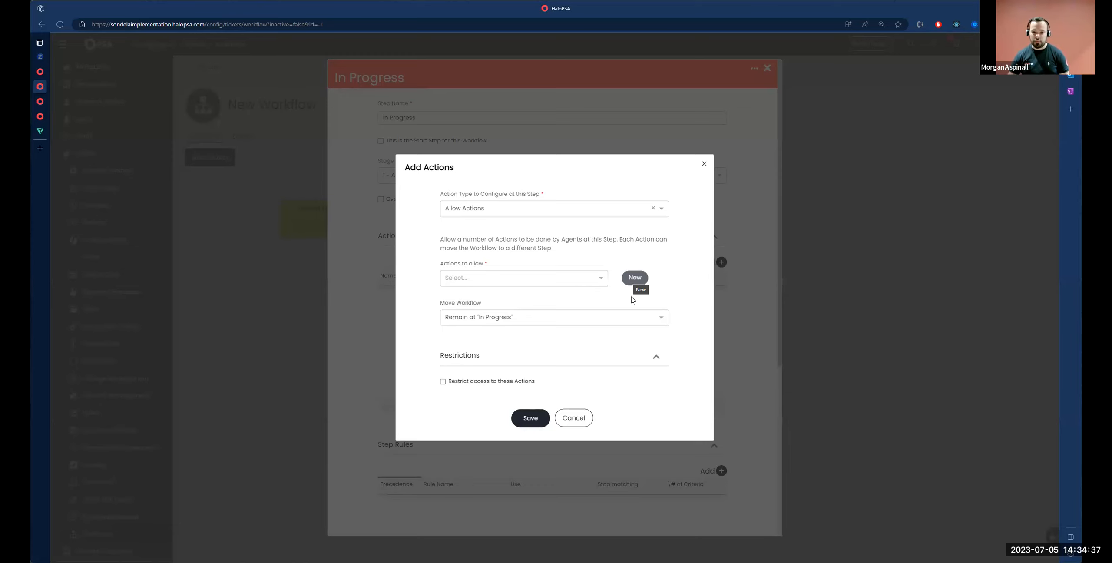
{"action": "type", "text": "Access Granted"}
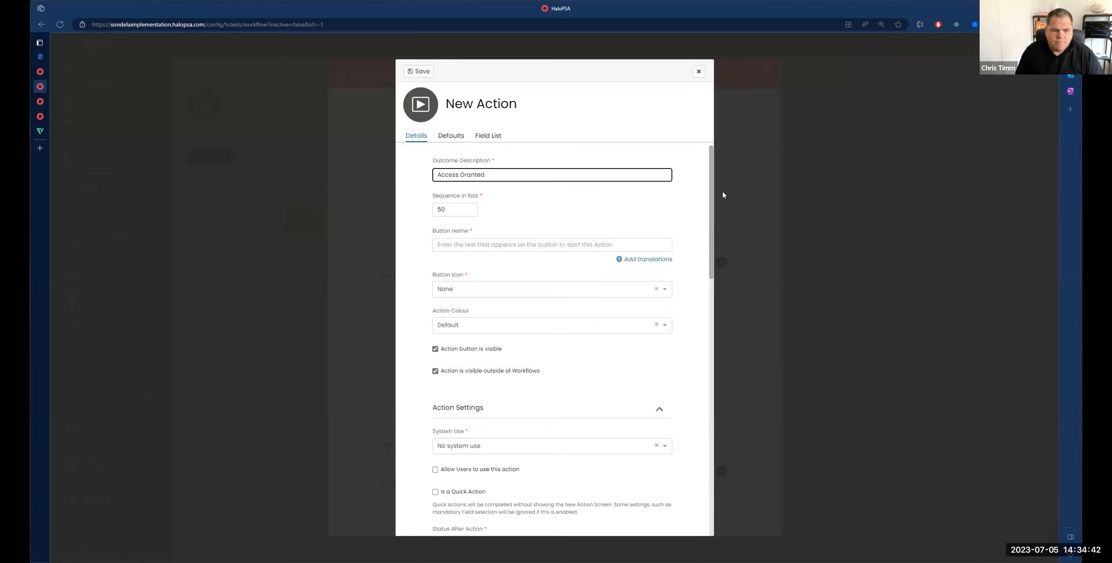
{"action": "key", "text": "ctrl+a"}
{"action": "key", "text": "ctrl+c"}
{"action": "left_click", "coordinate": [513, 246]}
{"action": "key", "text": "ctrl+v"}
{"action": "left_click", "coordinate": [490, 293]}
{"action": "type", "text": "chec"}
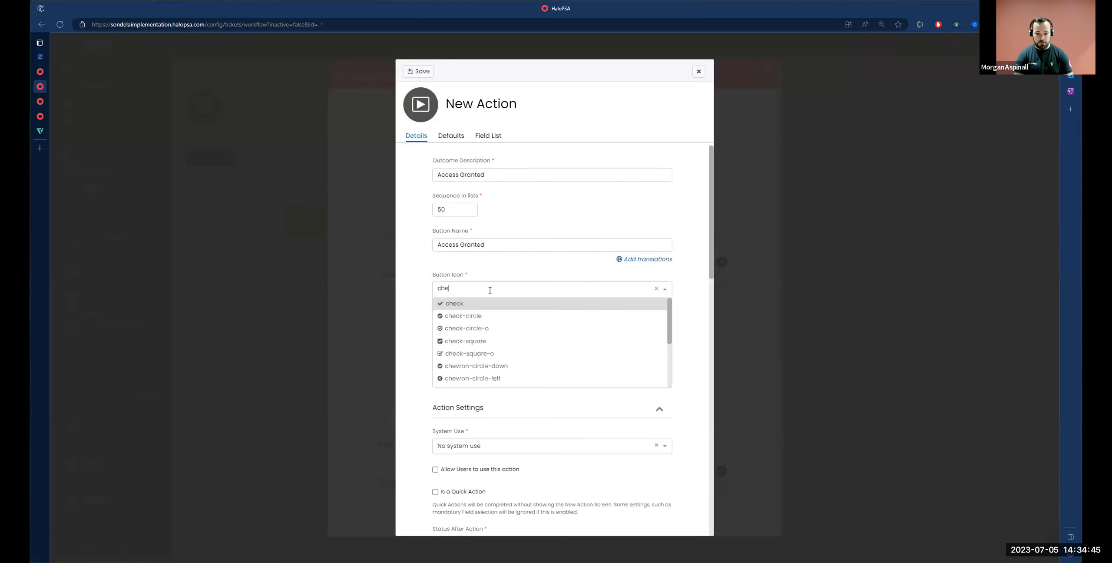
{"action": "left_click", "coordinate": [474, 304]}
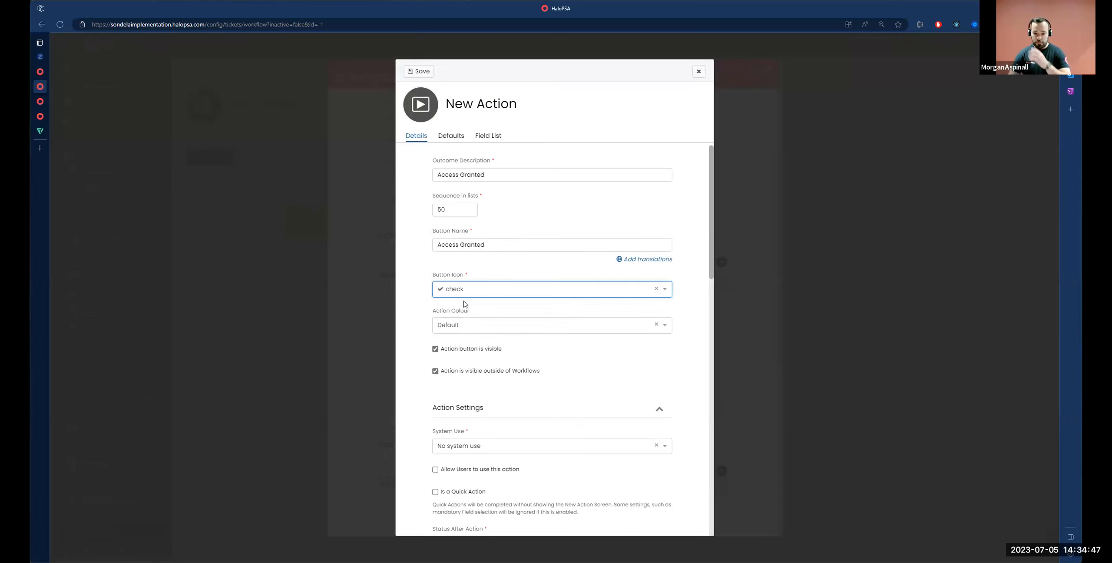
Make the new Access Granted action a Quick Action and save it
{"action": "scroll", "coordinate": [479, 323], "scroll_direction": "down", "scroll_amount": 5}
{"action": "triple_click", "coordinate": [487, 259]}
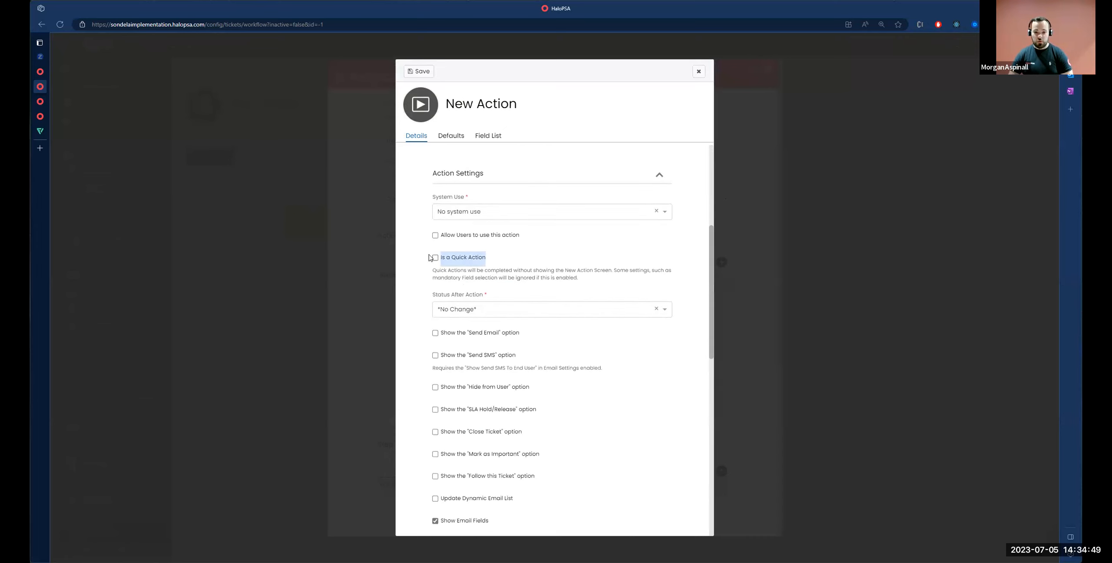
{"action": "left_click", "coordinate": [418, 72]}
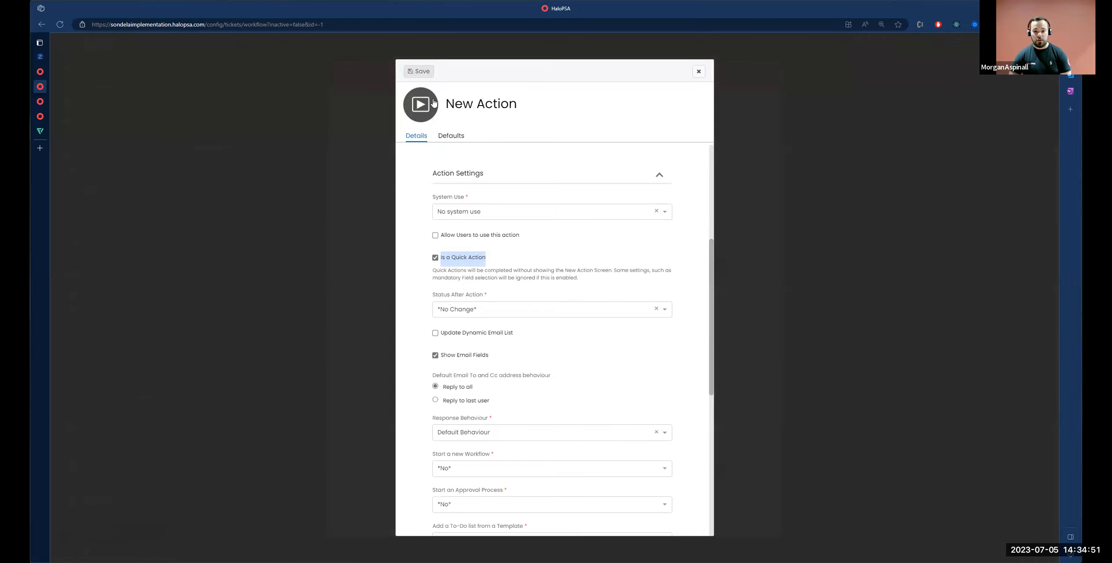
Select Access Granted (Access Granted) as the action to allow at the In Progress step
{"action": "left_click", "coordinate": [534, 280]}
{"action": "type", "text": "acvc"}
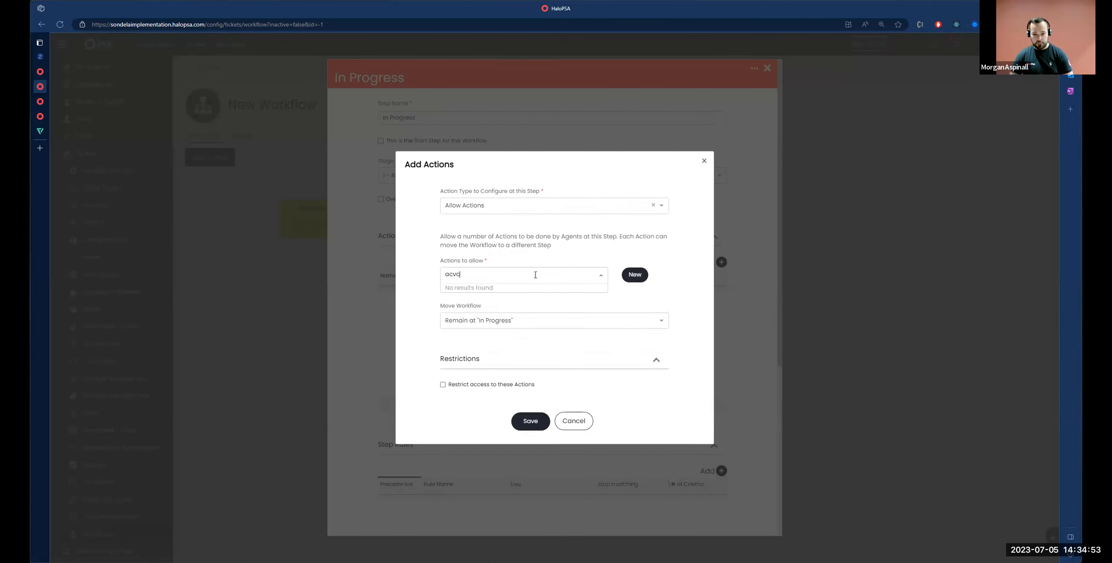
{"action": "key", "text": "BackSpace"}
{"action": "key", "text": "BackSpace"}
{"action": "type", "text": "c"}
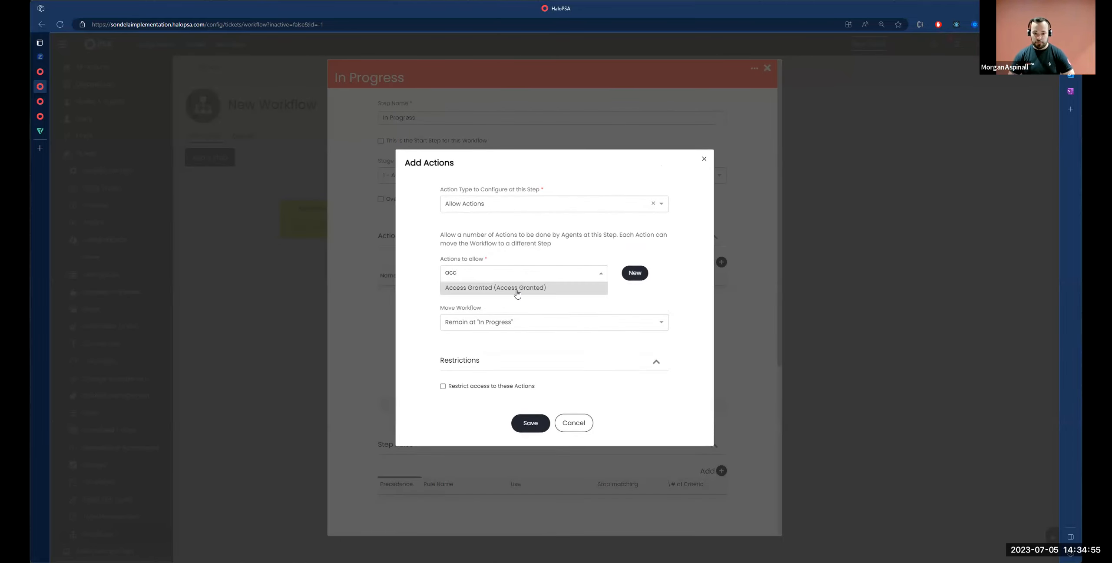
{"action": "left_click", "coordinate": [516, 290]}
Make the allowed action move the workflow to Access Granted, and save the action and the In Progress step
{"action": "left_click", "coordinate": [613, 312]}
{"action": "right_click", "coordinate": [594, 324]}
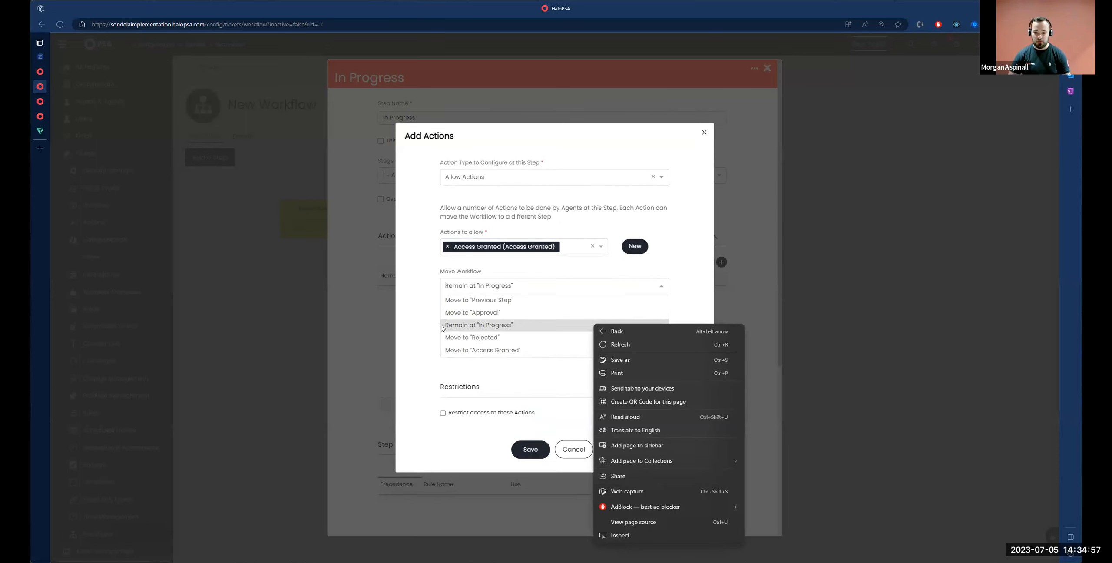
{"action": "left_click", "coordinate": [444, 326]}
{"action": "left_click", "coordinate": [519, 324]}
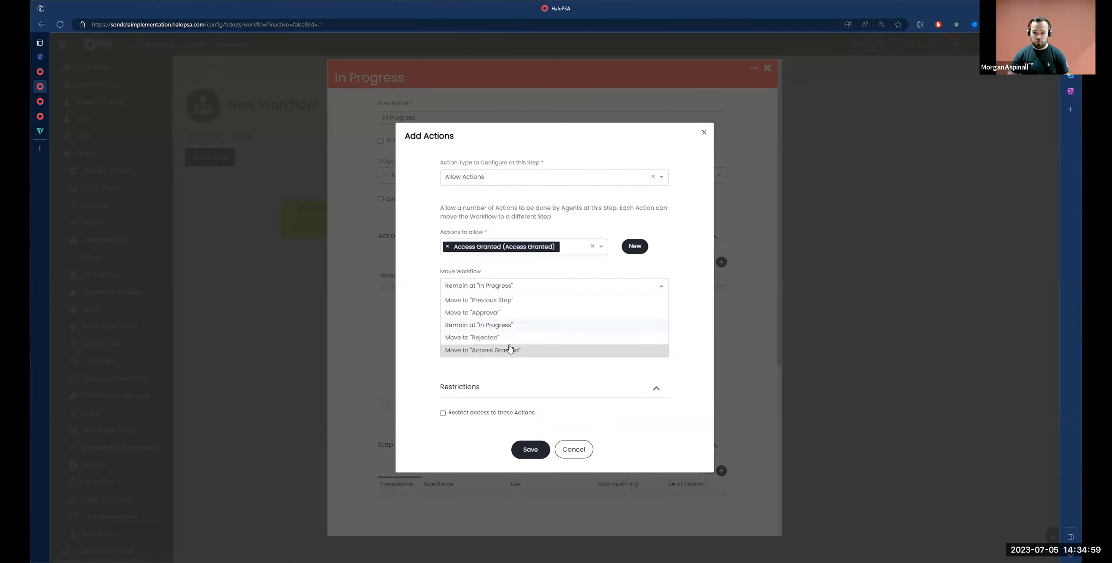
{"action": "left_click", "coordinate": [508, 351]}
{"action": "left_click", "coordinate": [530, 422]}
{"action": "scroll", "coordinate": [528, 500], "scroll_direction": "down", "scroll_amount": 1}
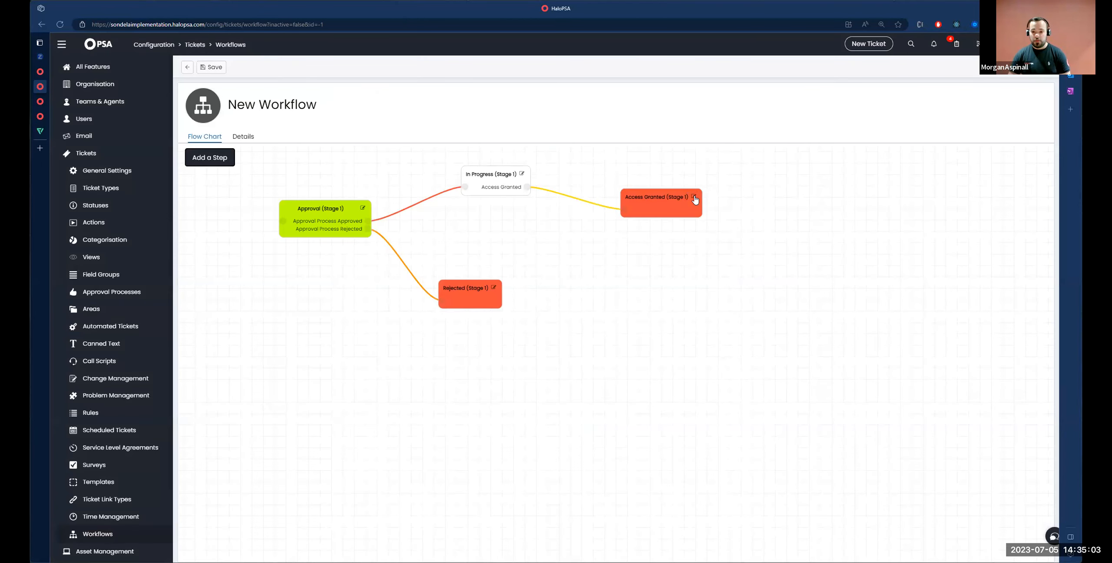
Set the stage of the Access Granted step to 2 - In Progress
{"action": "left_click", "coordinate": [695, 198]}
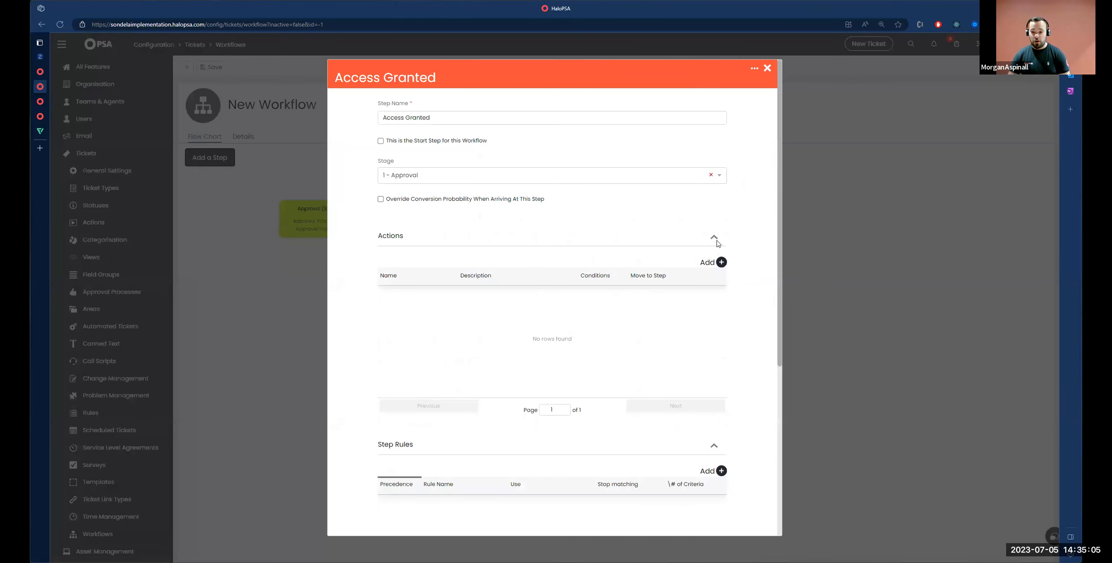
{"action": "left_click", "coordinate": [593, 174]}
{"action": "left_click", "coordinate": [443, 203]}
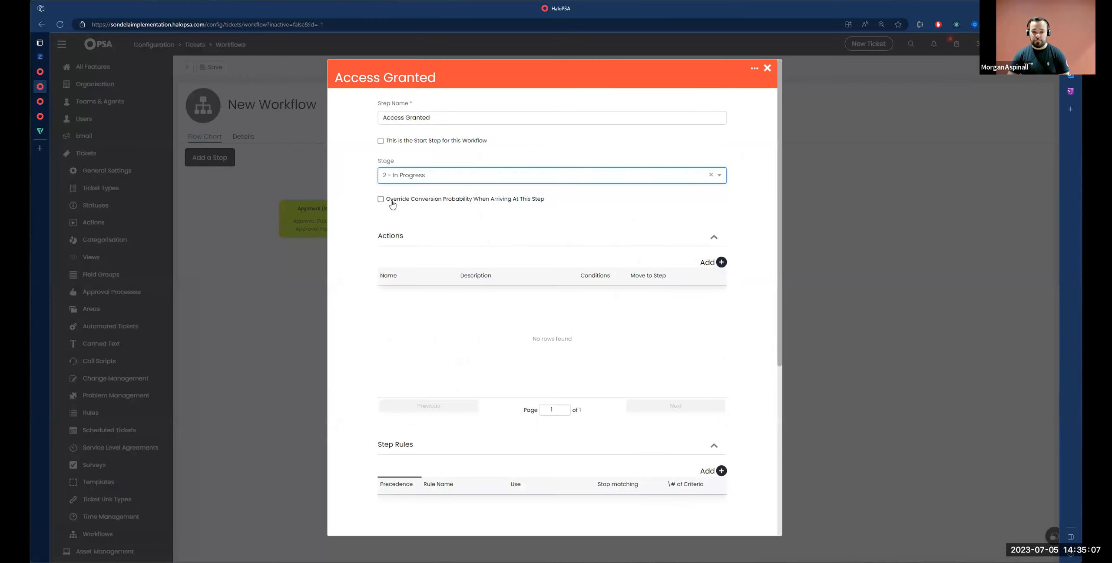
Add an Allow Actions entry to the Access Granted step that allows Resolved (Resolve Ticket)
{"action": "left_click", "coordinate": [721, 262]}
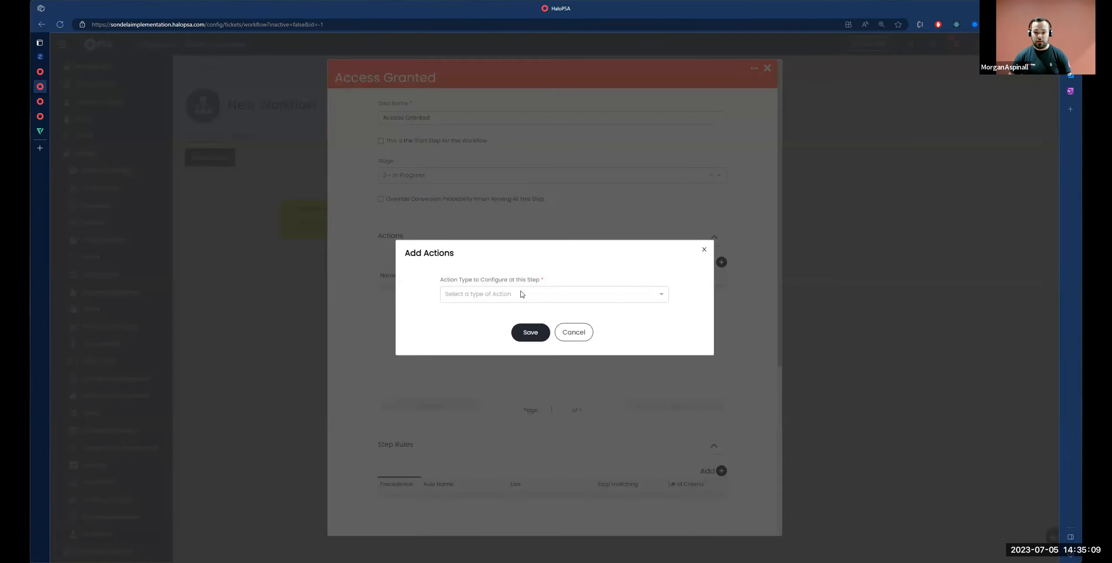
{"action": "left_click", "coordinate": [522, 295]}
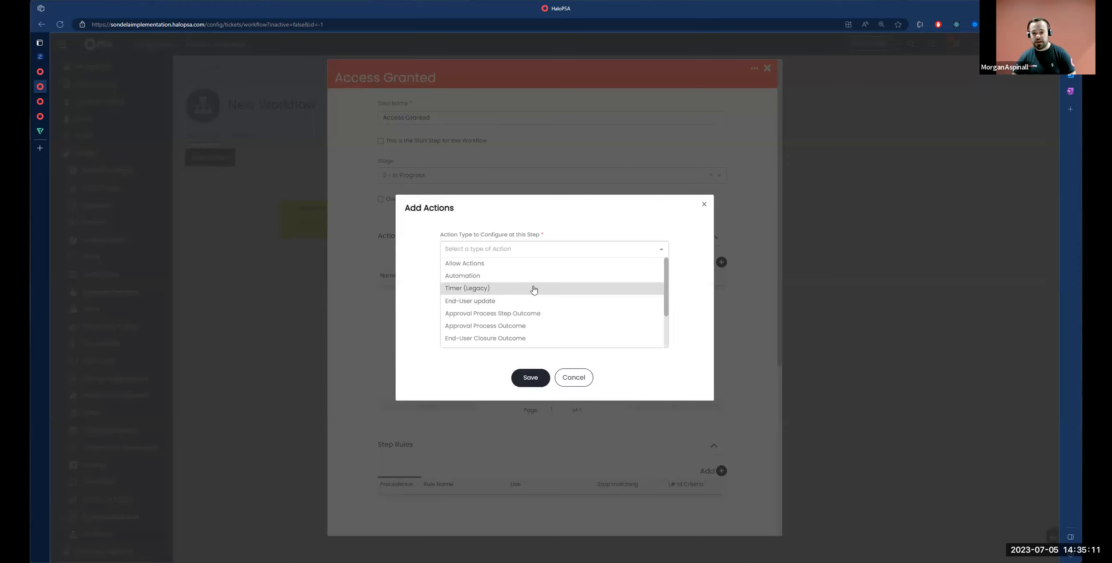
{"action": "left_click", "coordinate": [494, 263]}
{"action": "left_click", "coordinate": [503, 283]}
{"action": "type", "text": "clos"}
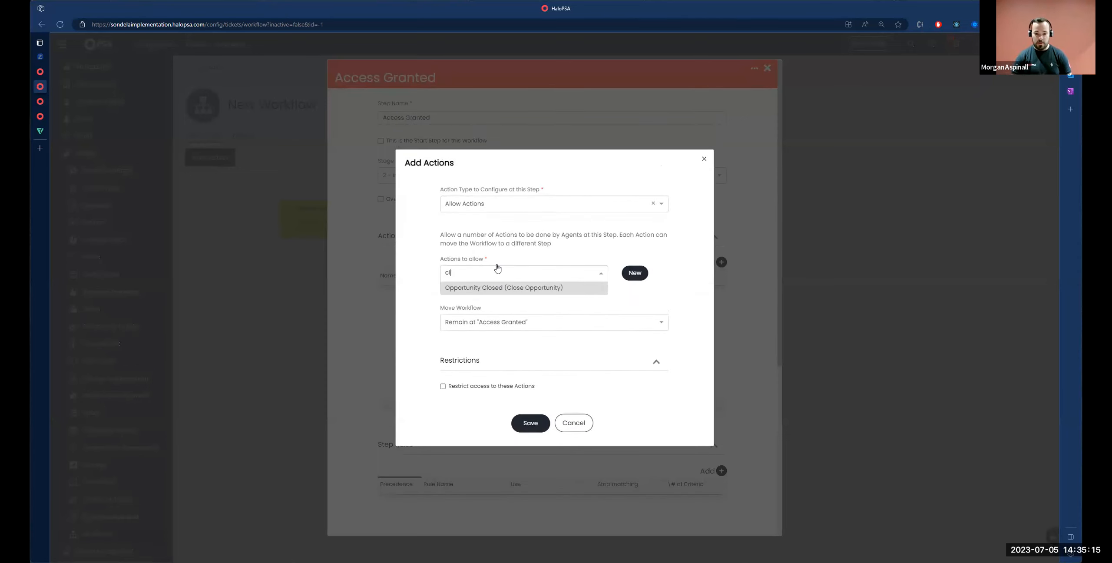
{"action": "key", "text": "BackSpace"}
{"action": "key", "text": "BackSpace"}
{"action": "type", "text": "reso"}
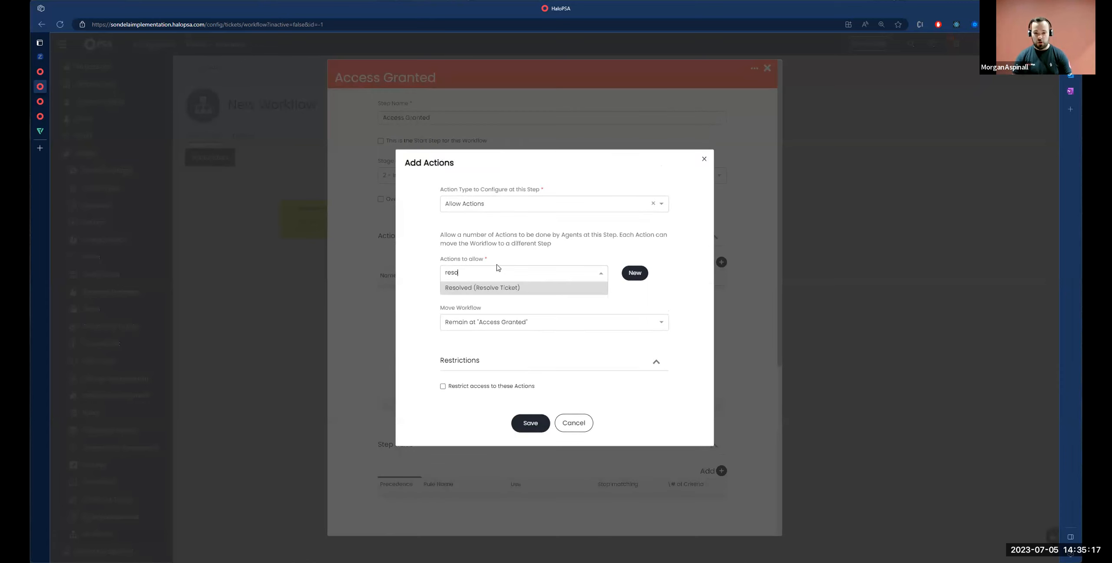
{"action": "left_click", "coordinate": [474, 288]}
{"action": "left_click", "coordinate": [647, 287]}
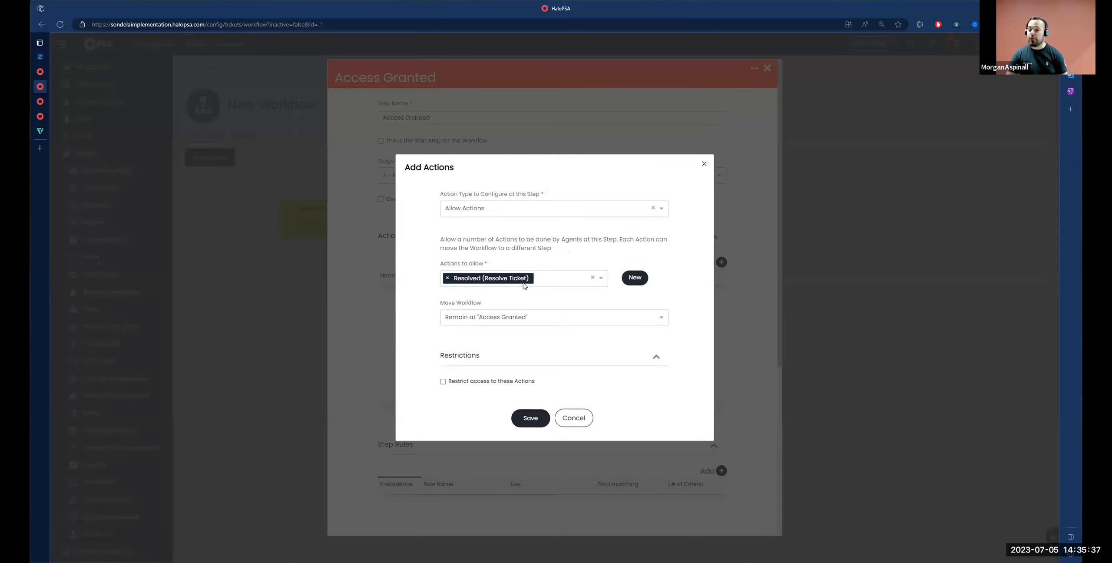
Keep the workflow at Access Granted for the resolve action, and save the action and the step
{"action": "left_click", "coordinate": [540, 318]}
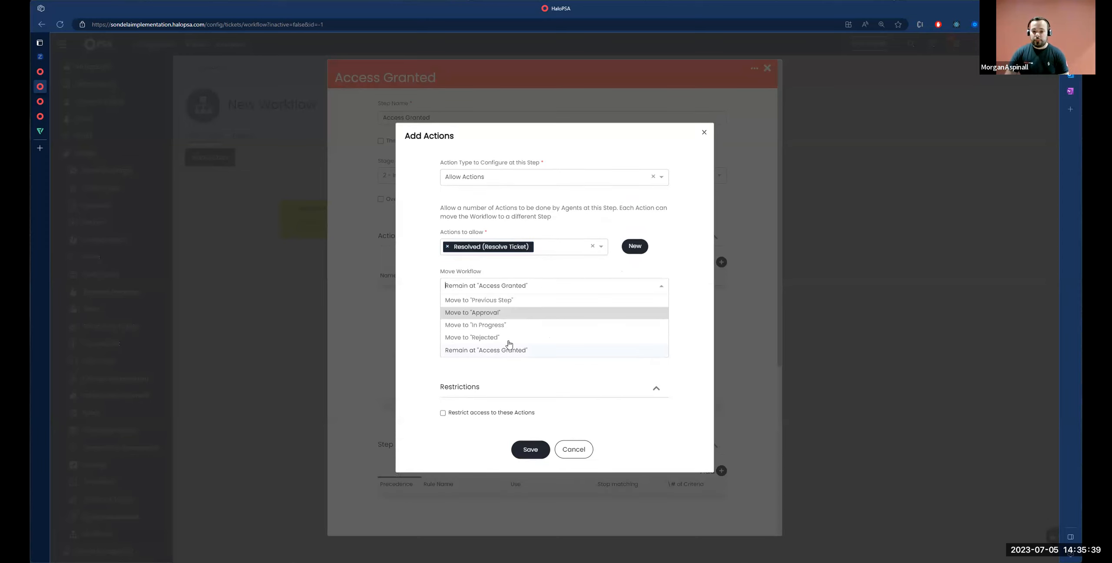
{"action": "left_click", "coordinate": [506, 355]}
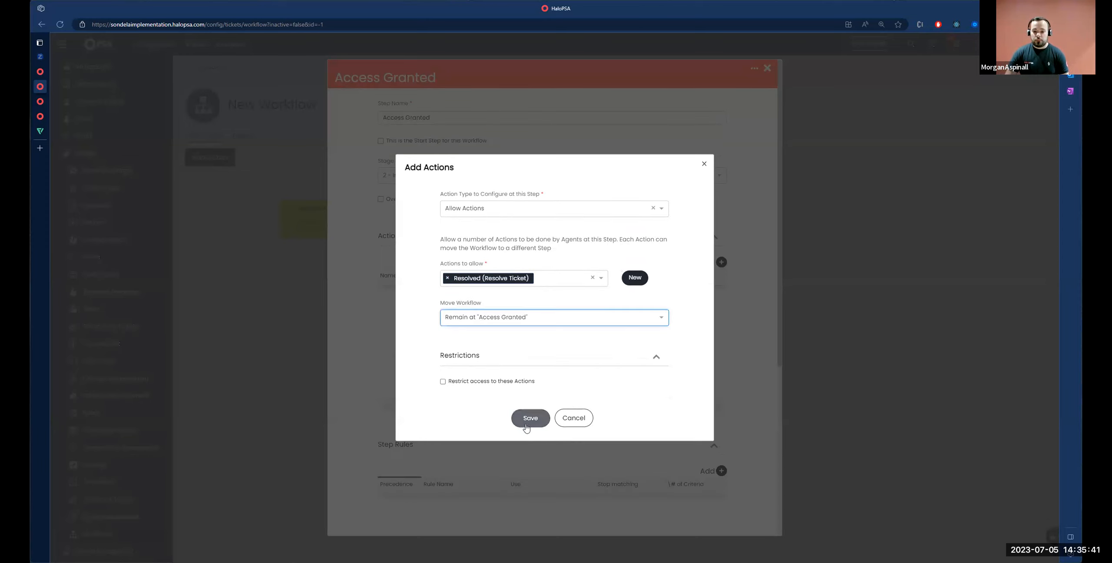
{"action": "left_click", "coordinate": [530, 420]}
{"action": "scroll", "coordinate": [517, 499], "scroll_direction": "down", "scroll_amount": 5}
{"action": "left_click", "coordinate": [517, 514]}
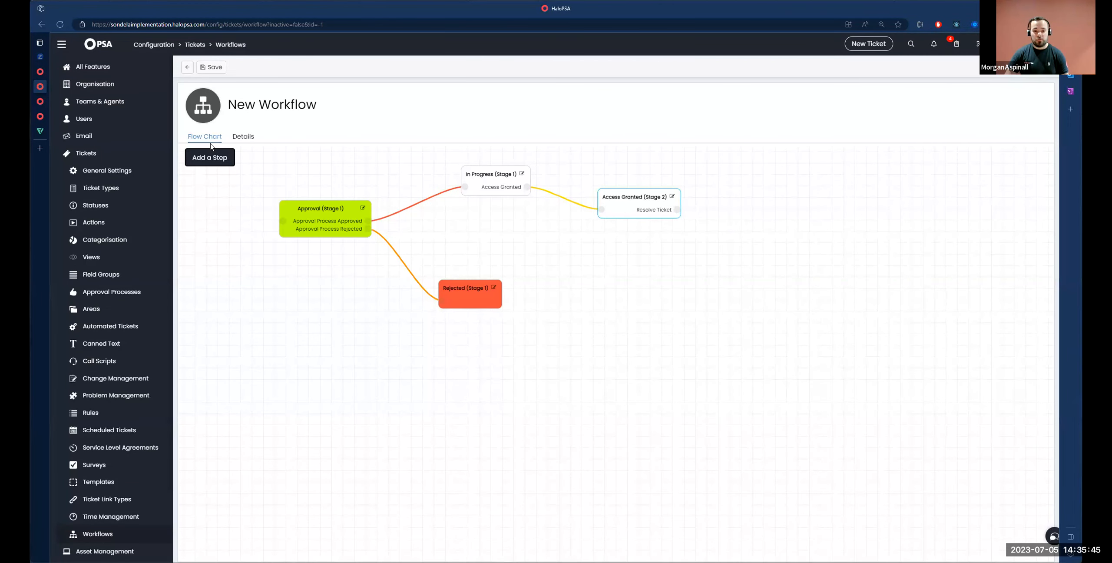
Add a fifth step named Closed and set its stage to 3 - Completed
{"action": "left_click", "coordinate": [211, 157]}
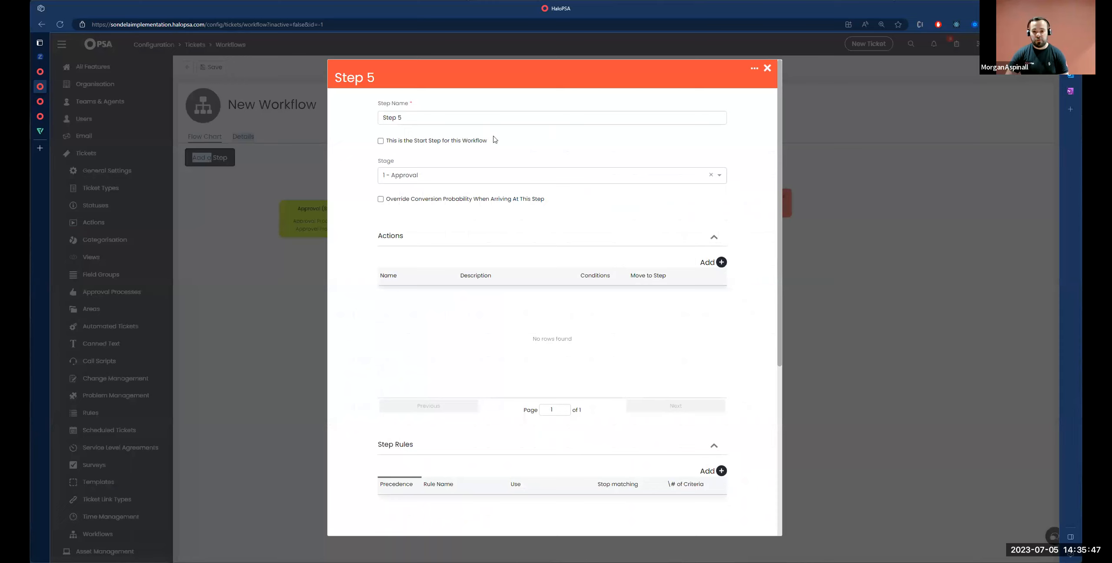
{"action": "type", "text": "Closed"}
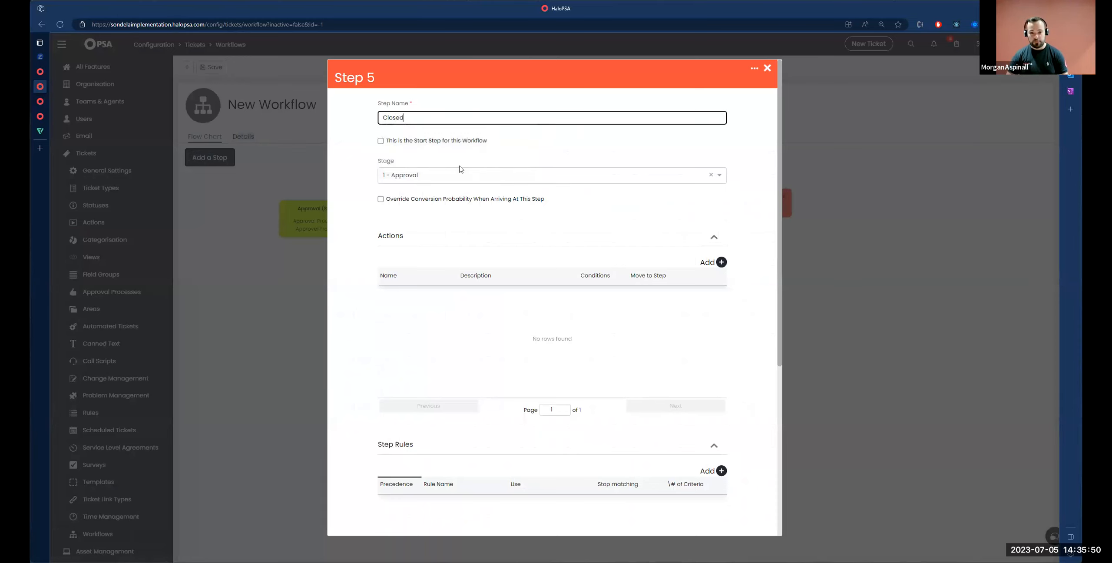
{"action": "left_click", "coordinate": [416, 175]}
{"action": "left_click", "coordinate": [406, 214]}
Add an Allow Actions entry to the Closed step that allows Re-Open Ticket 1st (Re-Open Ticket)
{"action": "left_click", "coordinate": [722, 262]}
{"action": "left_click", "coordinate": [524, 294]}
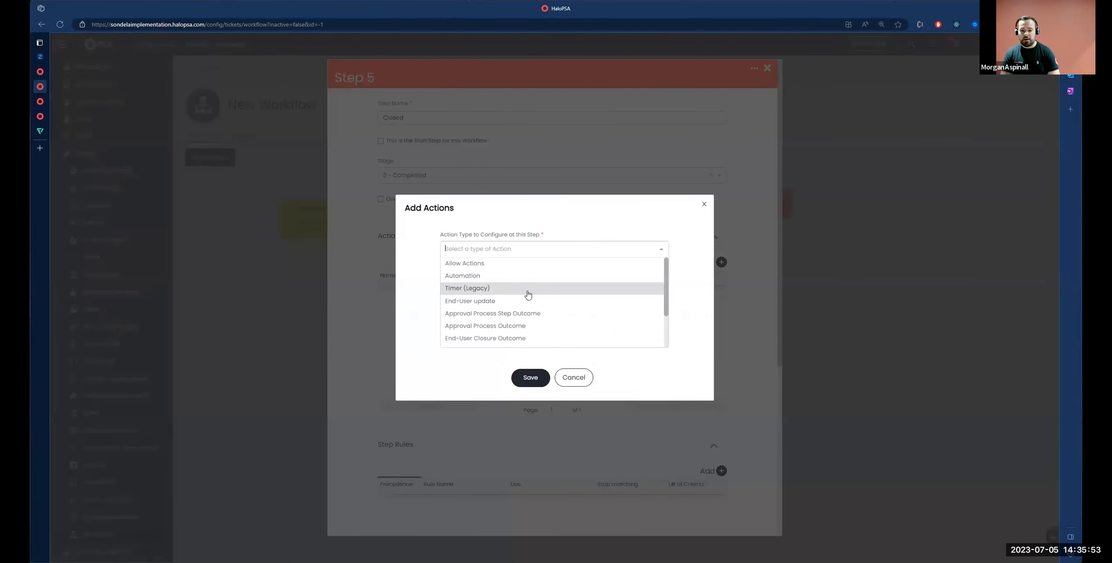
{"action": "left_click", "coordinate": [514, 273]}
{"action": "left_click", "coordinate": [504, 274]}
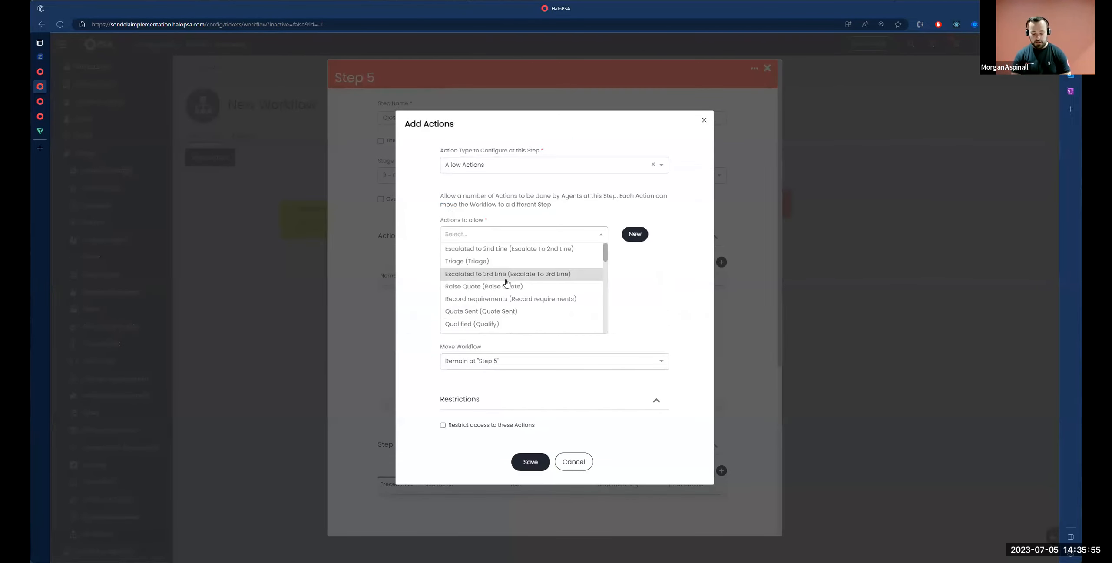
{"action": "type", "text": "re-op"}
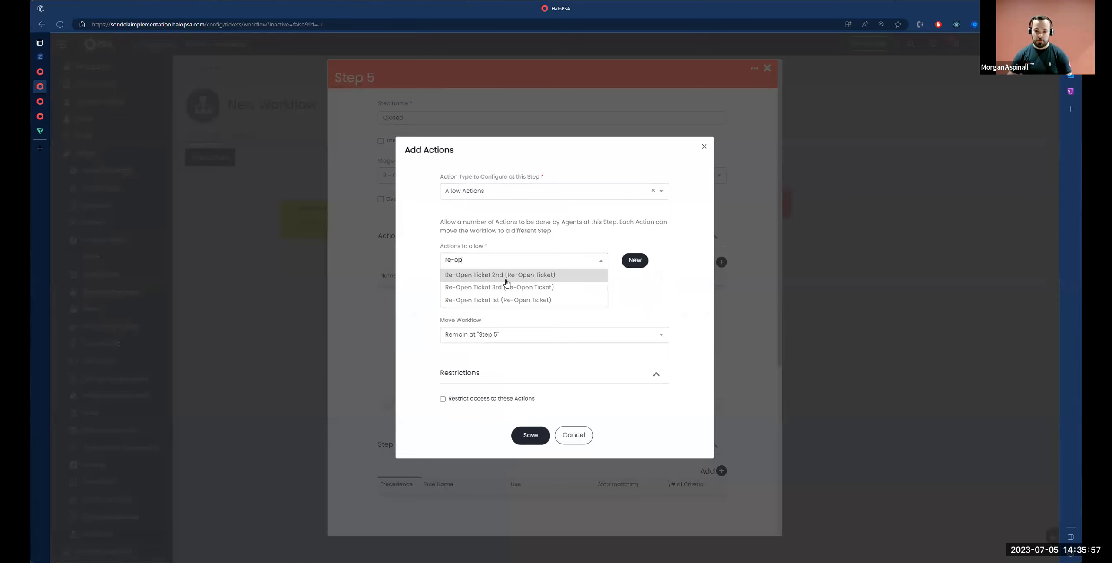
{"action": "left_click", "coordinate": [489, 301]}
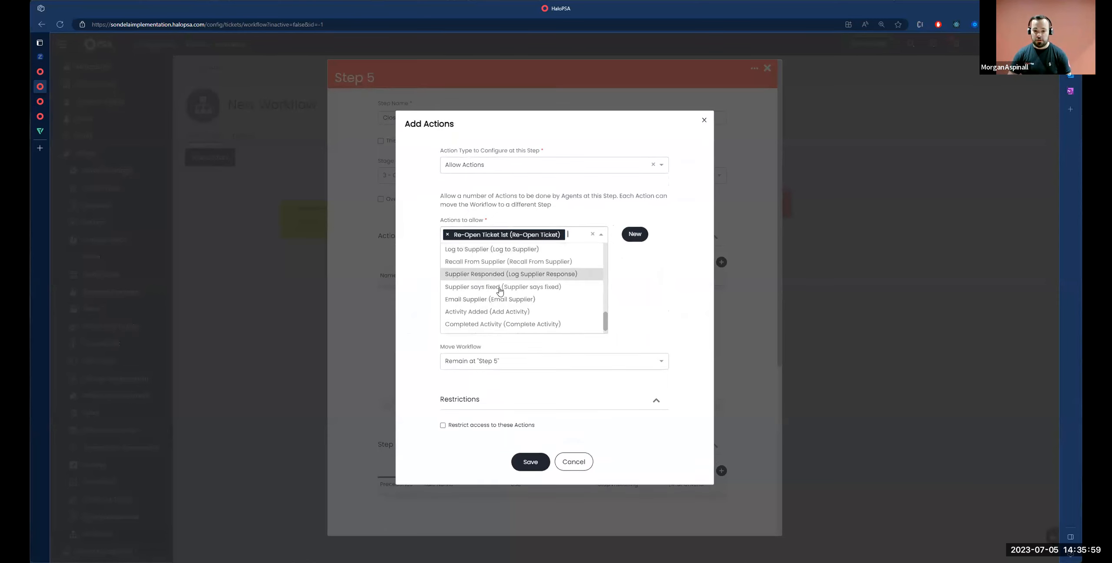
Make the re-open action move the workflow to In Progress, save the Closed step, and place it below and right of Access Granted
{"action": "left_click", "coordinate": [525, 320]}
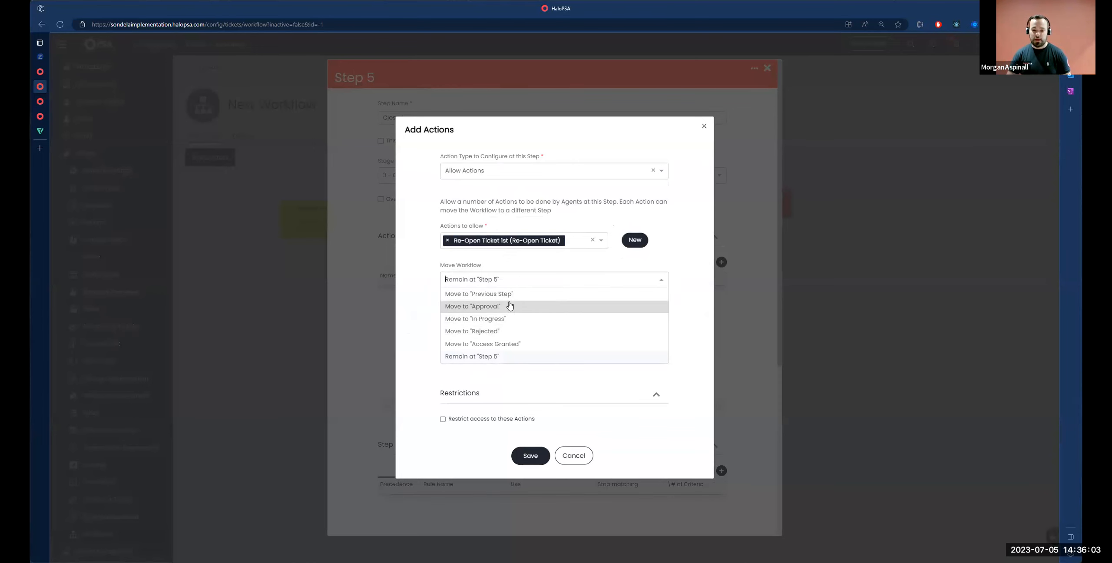
{"action": "left_click", "coordinate": [521, 319]}
{"action": "left_click", "coordinate": [530, 418]}
{"action": "scroll", "coordinate": [703, 154], "scroll_direction": "down", "scroll_amount": 5}
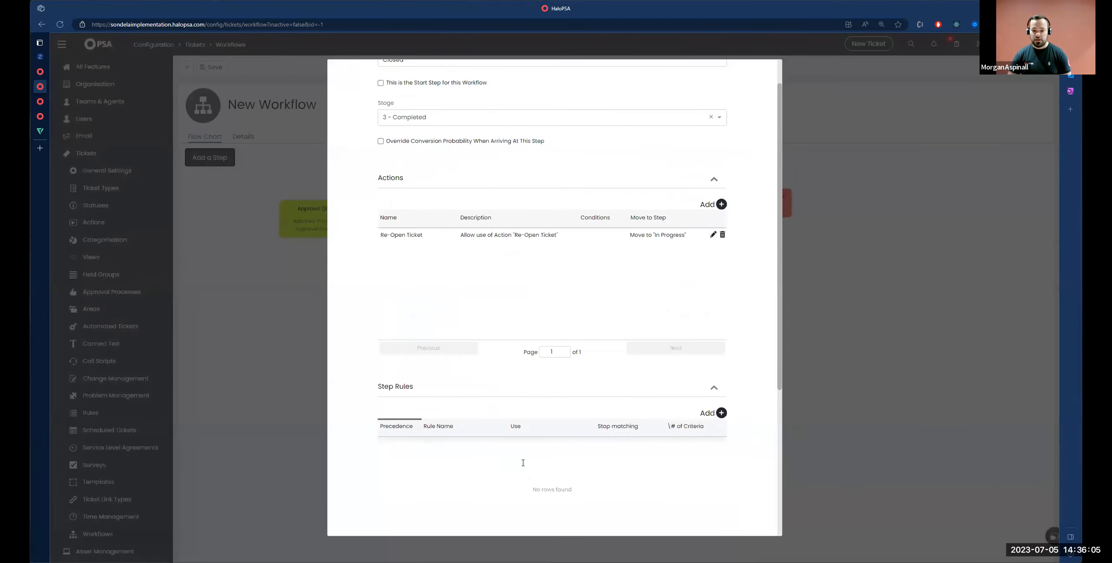
{"action": "left_click", "coordinate": [529, 515]}
{"action": "left_click_drag", "start_coordinate": [749, 191], "coordinate": [714, 256]}
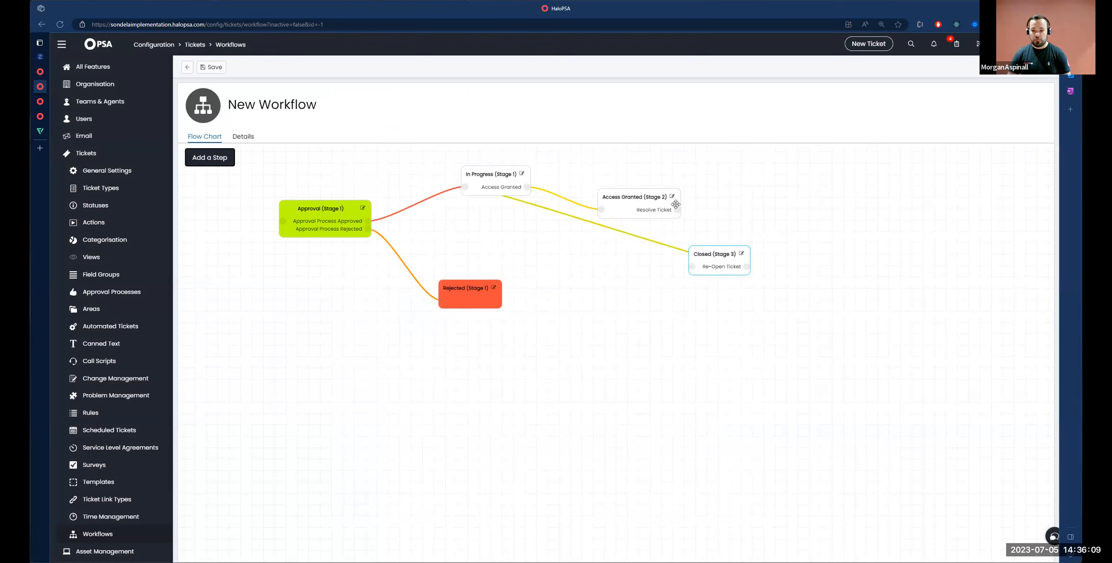
Change Access Granted's Resolve Ticket action to move to Closed, save it, and shift both steps slightly left in the flow chart
{"action": "left_click_drag", "start_coordinate": [654, 199], "coordinate": [632, 194]}
{"action": "left_click", "coordinate": [650, 196]}
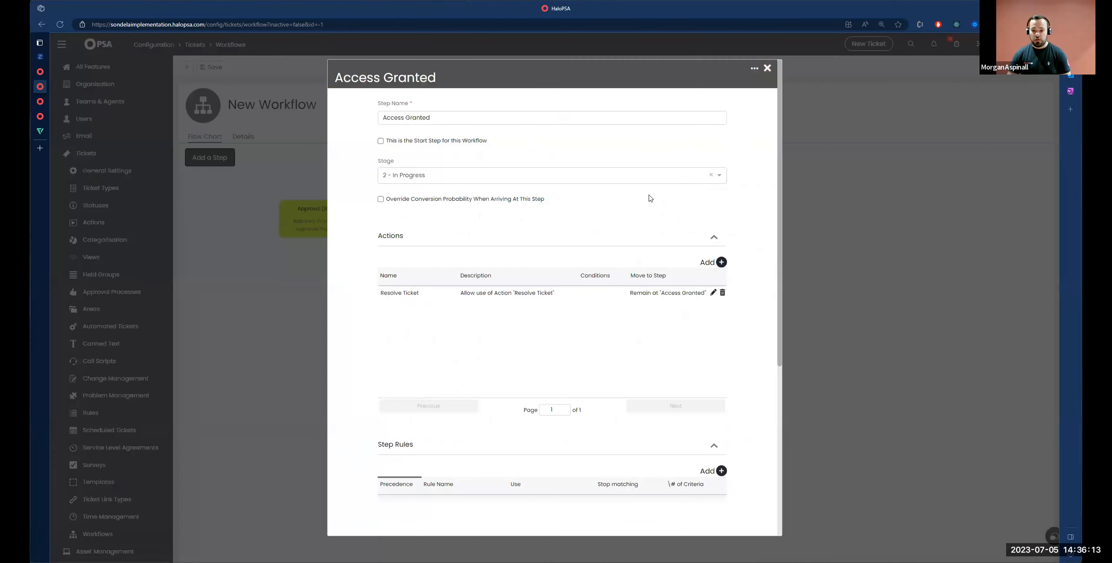
{"action": "left_click", "coordinate": [713, 294]}
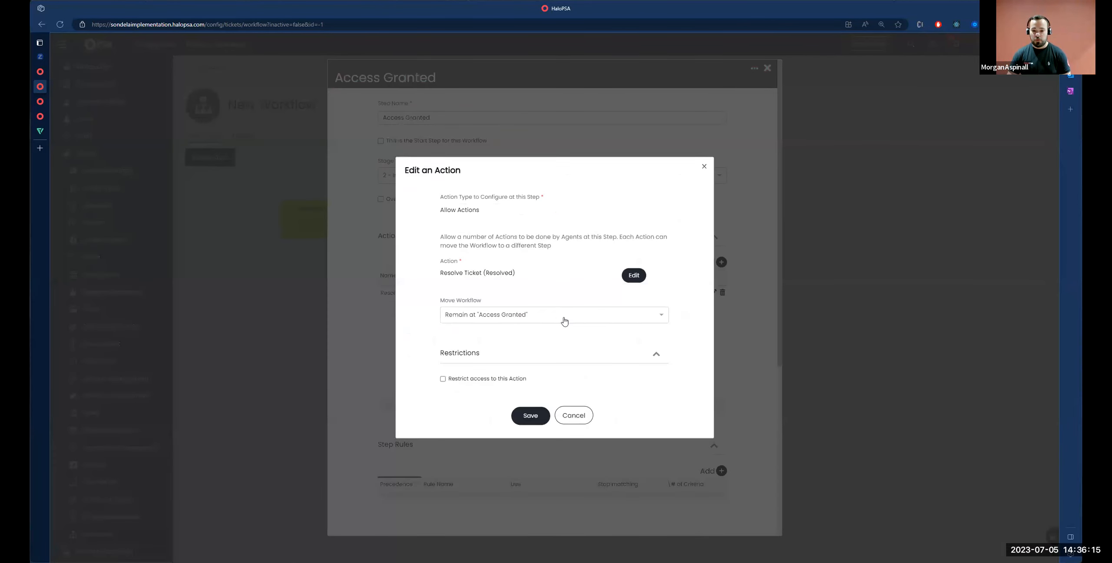
{"action": "left_click", "coordinate": [565, 321]}
{"action": "left_click", "coordinate": [525, 359]}
{"action": "left_click", "coordinate": [529, 416]}
{"action": "scroll", "coordinate": [545, 446], "scroll_direction": "down", "scroll_amount": 6}
{"action": "left_click", "coordinate": [526, 516]}
{"action": "left_click_drag", "start_coordinate": [692, 278], "coordinate": [682, 274]}
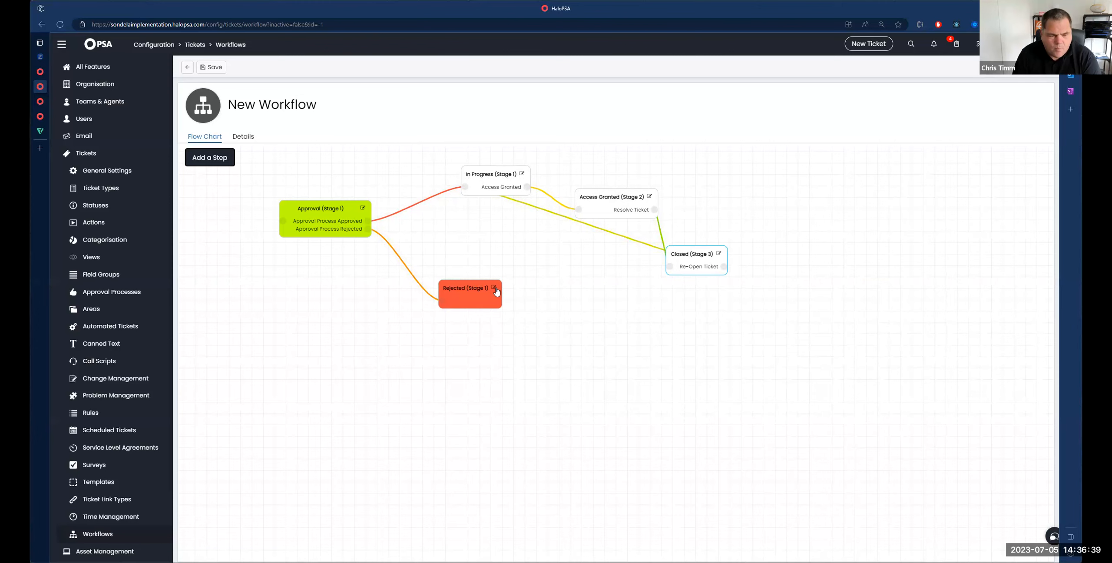
Start an Allow Actions entry in the Rejected step and begin creating a new action for it
{"action": "left_click", "coordinate": [495, 289]}
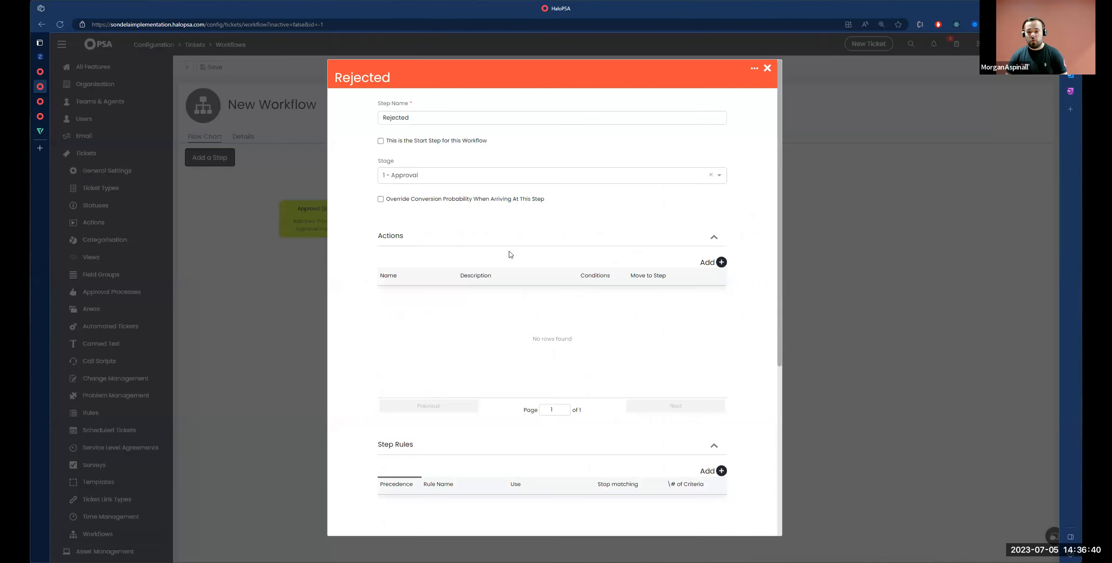
{"action": "left_click", "coordinate": [722, 263]}
{"action": "left_click", "coordinate": [553, 299]}
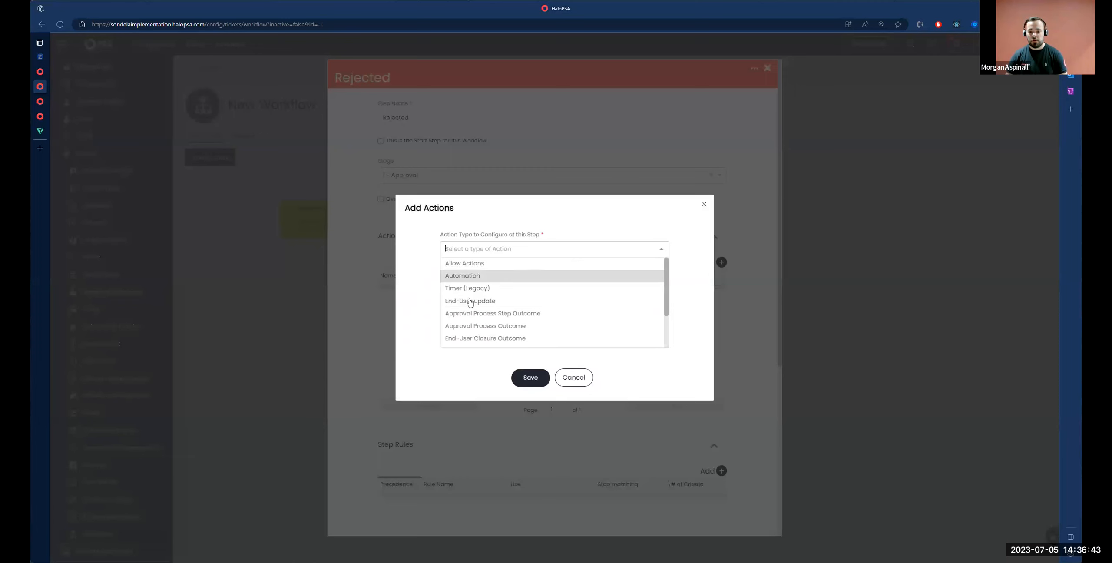
{"action": "left_click", "coordinate": [524, 263]}
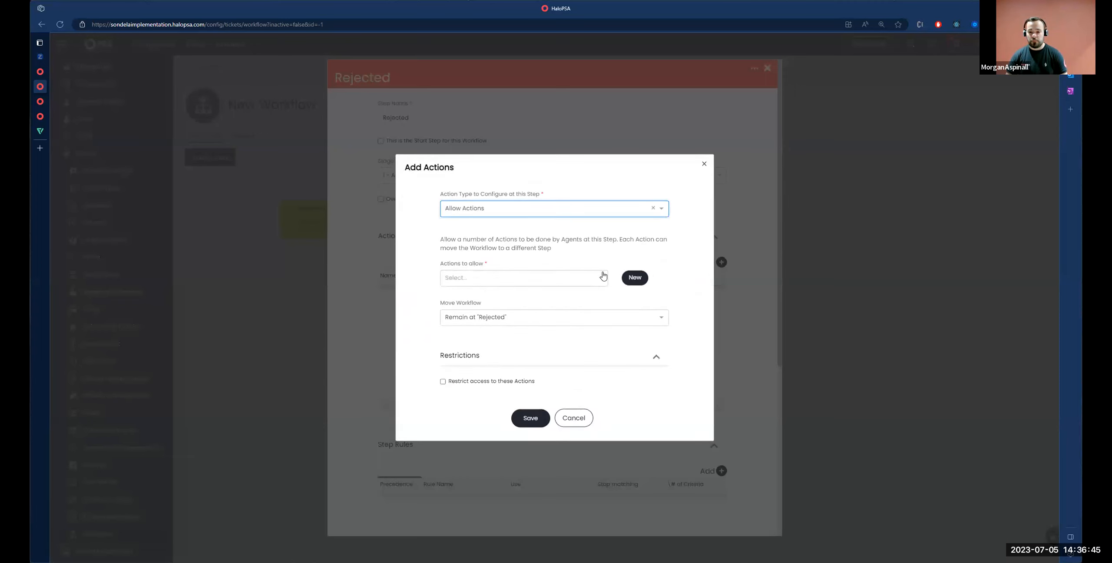
{"action": "left_click", "coordinate": [631, 277]}
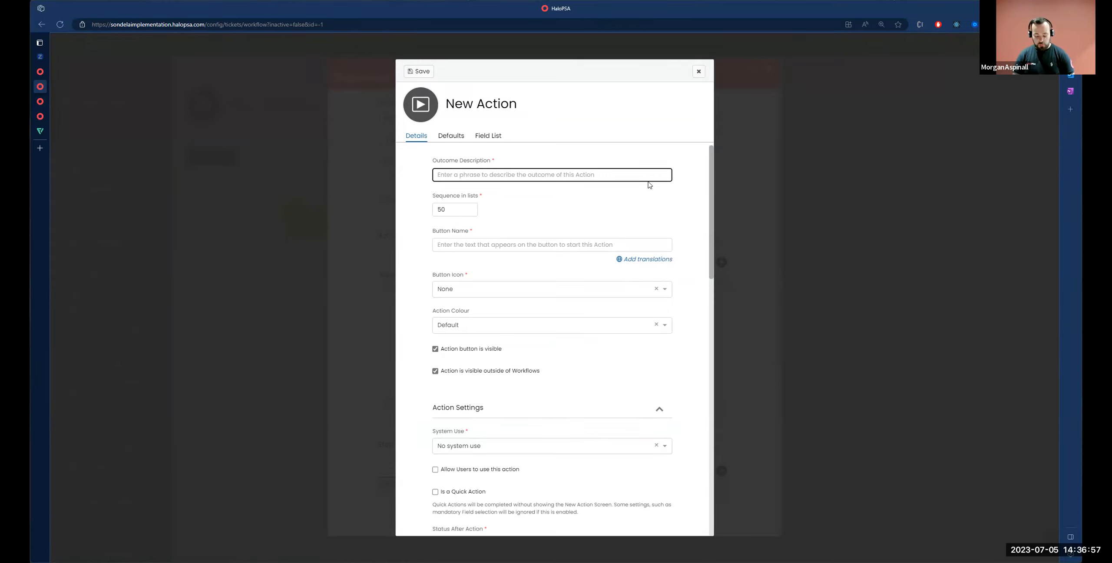
Give the new action the outcome description Approval Requested and the button name Re-Request
{"action": "type", "text": "Approval Requested"}
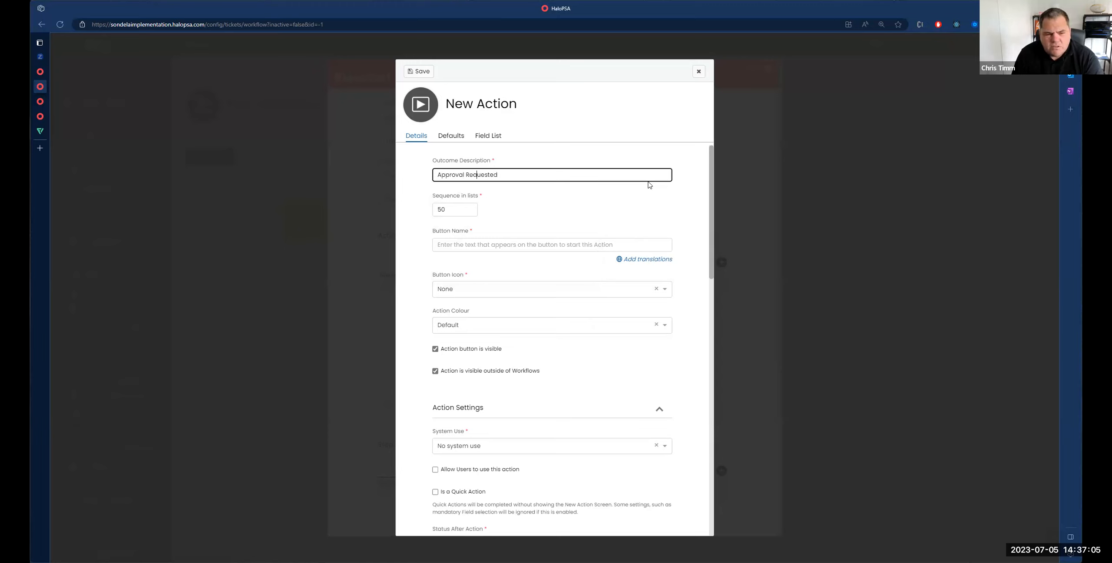
{"action": "key", "text": "ctrl+a"}
{"action": "left_click", "coordinate": [467, 245]}
{"action": "type", "text": "Re-"}
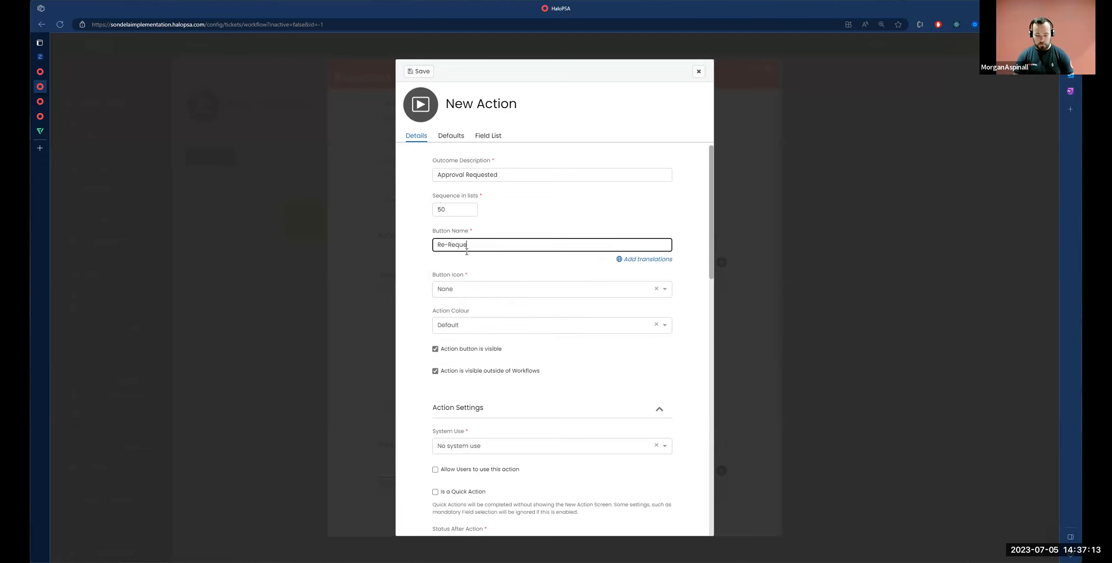
Add the Justification (CFjustification) field to the new action's field list
{"action": "left_click", "coordinate": [481, 137]}
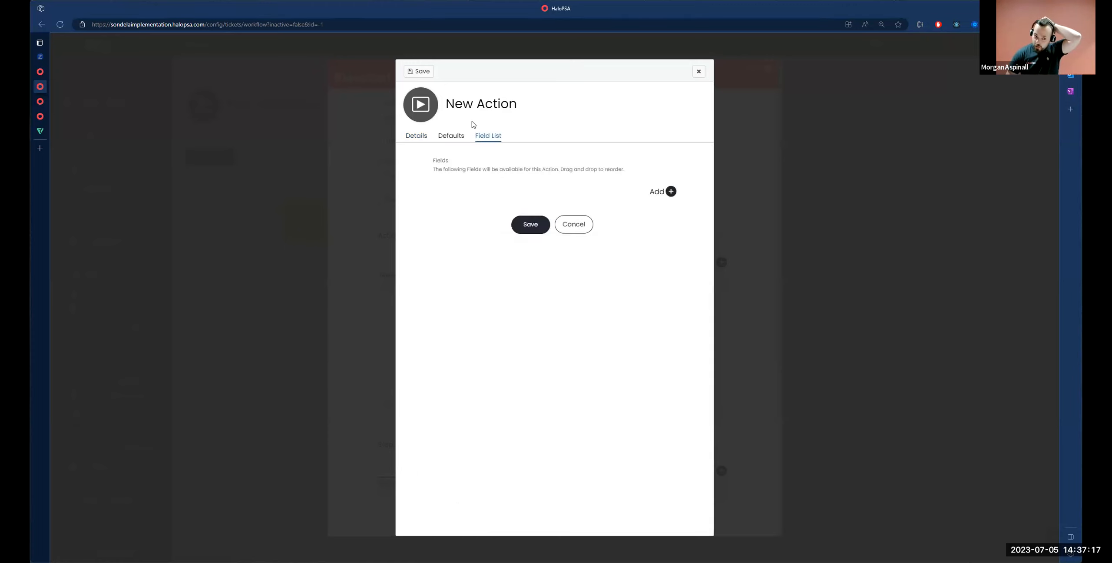
{"action": "left_click", "coordinate": [670, 192]}
{"action": "left_click", "coordinate": [603, 312]}
{"action": "type", "text": "just"}
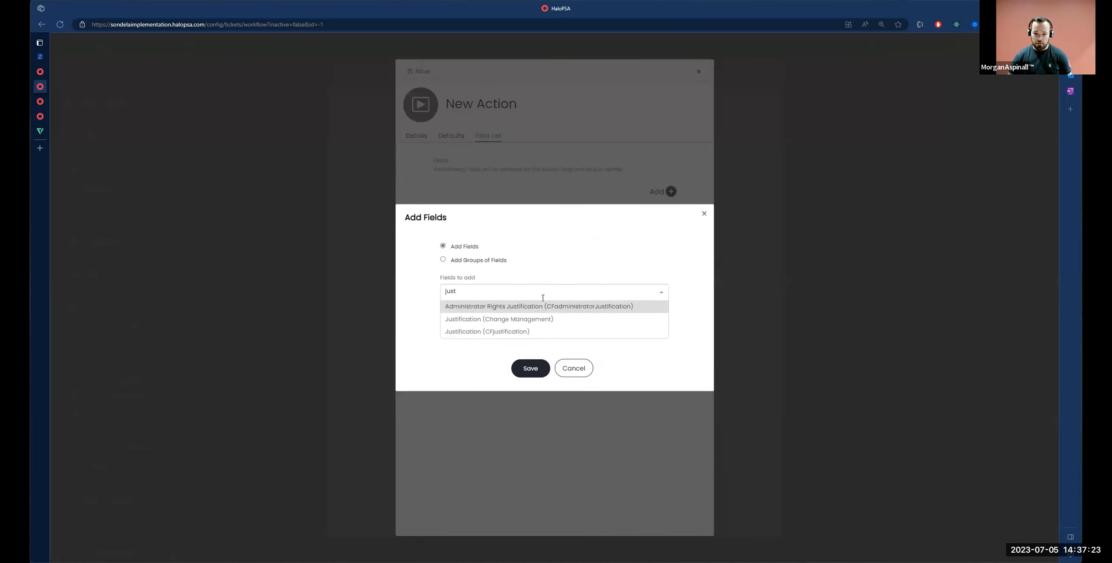
{"action": "left_click", "coordinate": [482, 332]}
{"action": "left_click_drag", "start_coordinate": [439, 250], "coordinate": [494, 259]}
{"action": "left_click_drag", "start_coordinate": [438, 295], "coordinate": [507, 299]}
{"action": "left_click", "coordinate": [529, 350]}
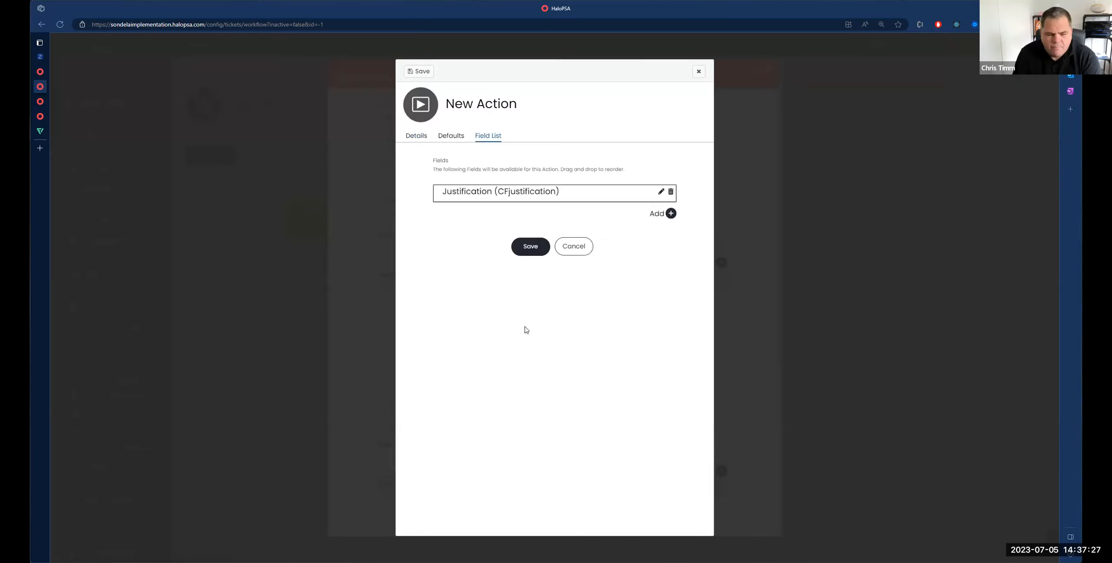
Add the Note field to the new action's field list
{"action": "left_click", "coordinate": [671, 214]}
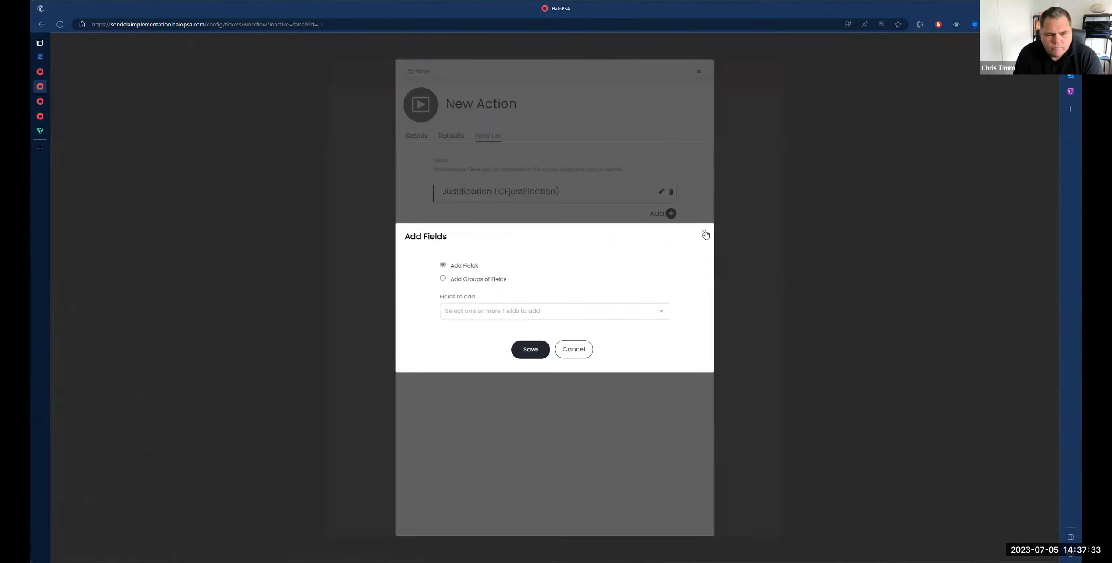
{"action": "left_click", "coordinate": [538, 312]}
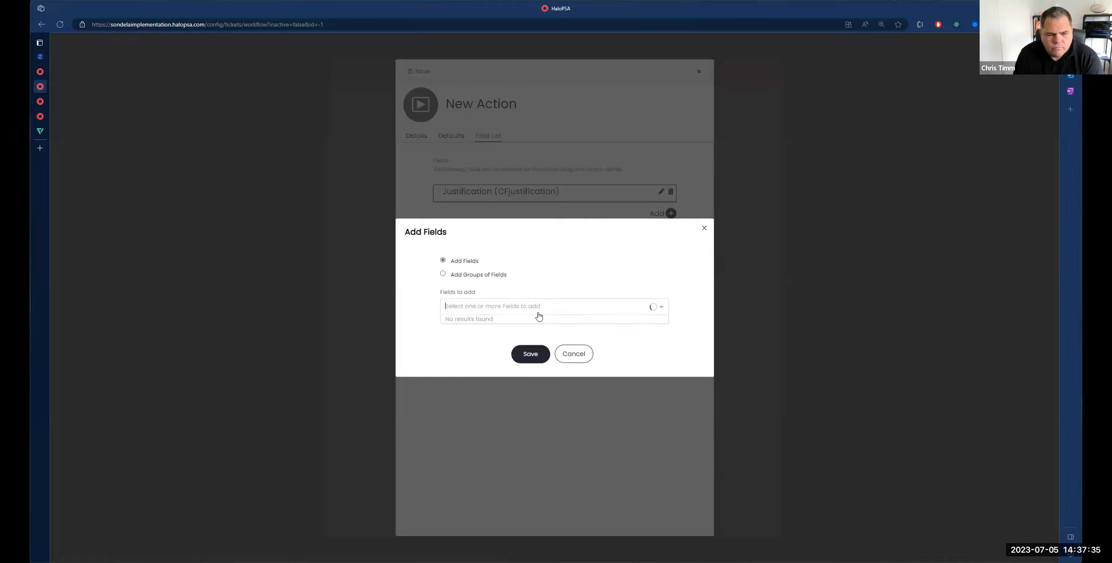
{"action": "type", "text": "note"}
{"action": "left_click", "coordinate": [462, 311]}
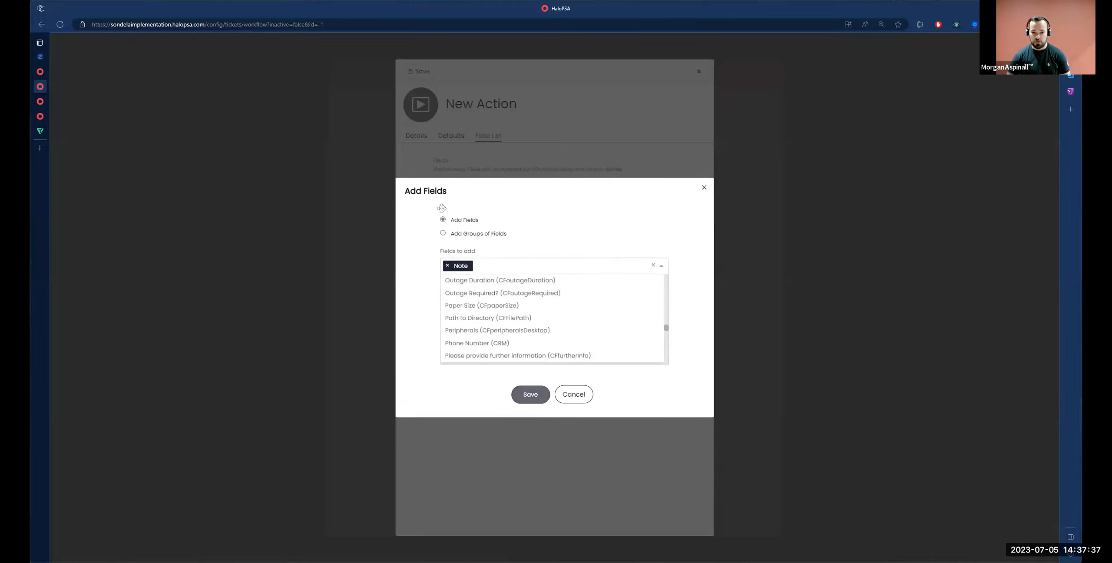
{"action": "left_click", "coordinate": [531, 388]}
{"action": "left_click_drag", "start_coordinate": [442, 210], "coordinate": [438, 185]}
Allow users to use the new Re-Request action in its action settings
{"action": "left_click", "coordinate": [412, 137]}
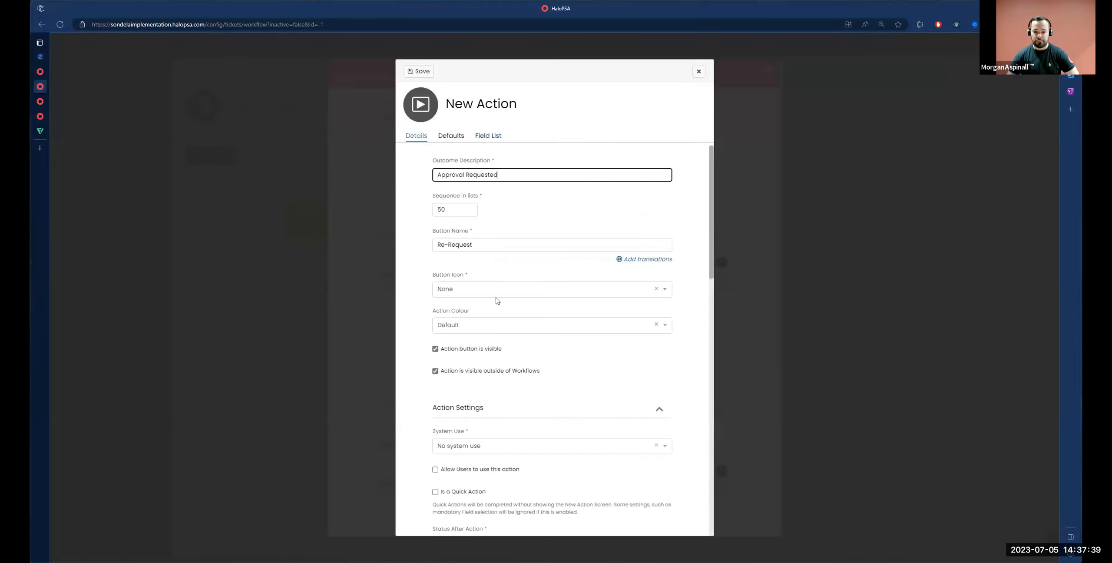
{"action": "scroll", "coordinate": [522, 278], "scroll_direction": "down", "scroll_amount": 5}
{"action": "triple_click", "coordinate": [446, 244]}
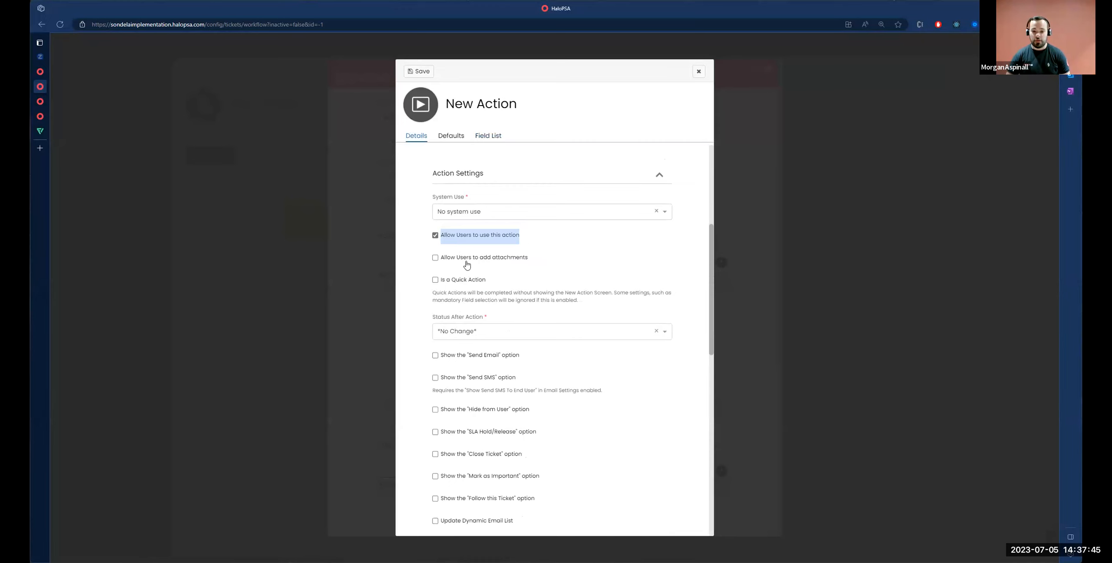
Set the Re-Request action to start the Access Rights Approval process, and save the action
{"action": "scroll", "coordinate": [456, 260], "scroll_direction": "down", "scroll_amount": 10}
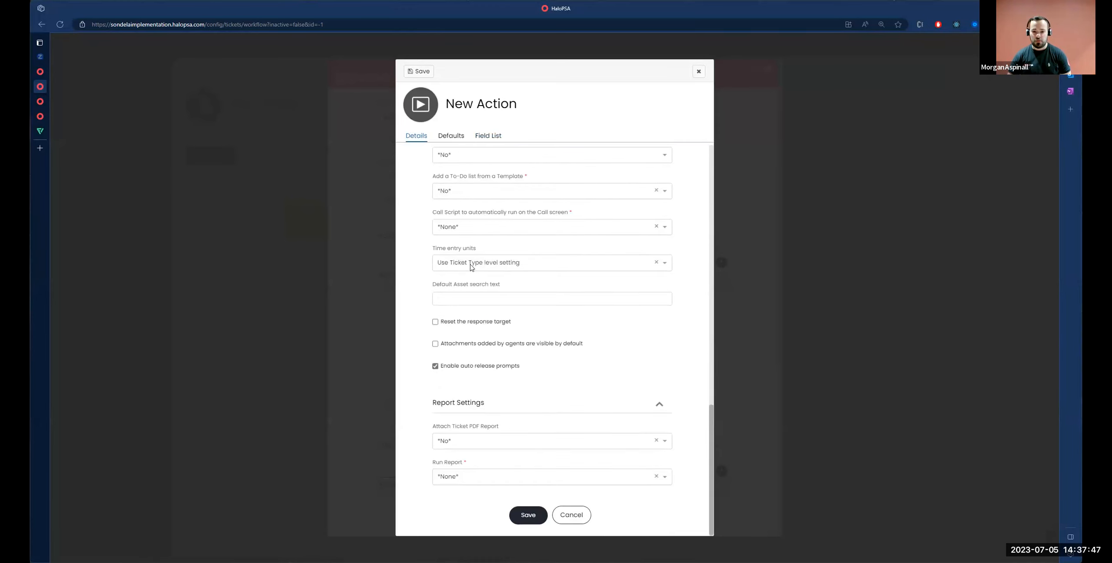
{"action": "scroll", "coordinate": [469, 247], "scroll_direction": "up", "scroll_amount": 1}
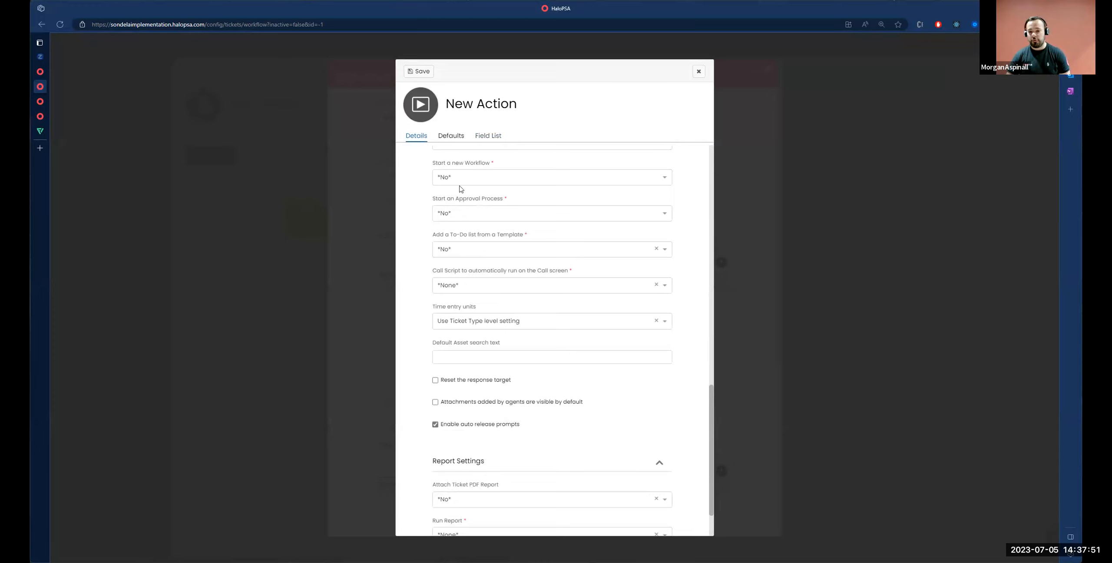
{"action": "left_click_drag", "start_coordinate": [434, 199], "coordinate": [516, 216]}
{"action": "left_click", "coordinate": [517, 216]}
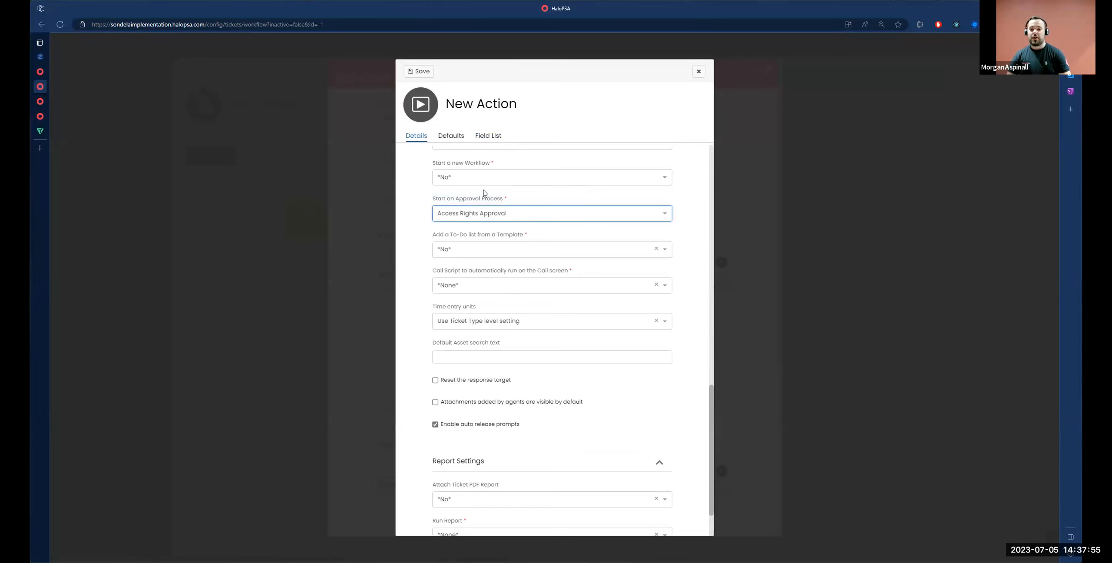
{"action": "left_click", "coordinate": [424, 73]}
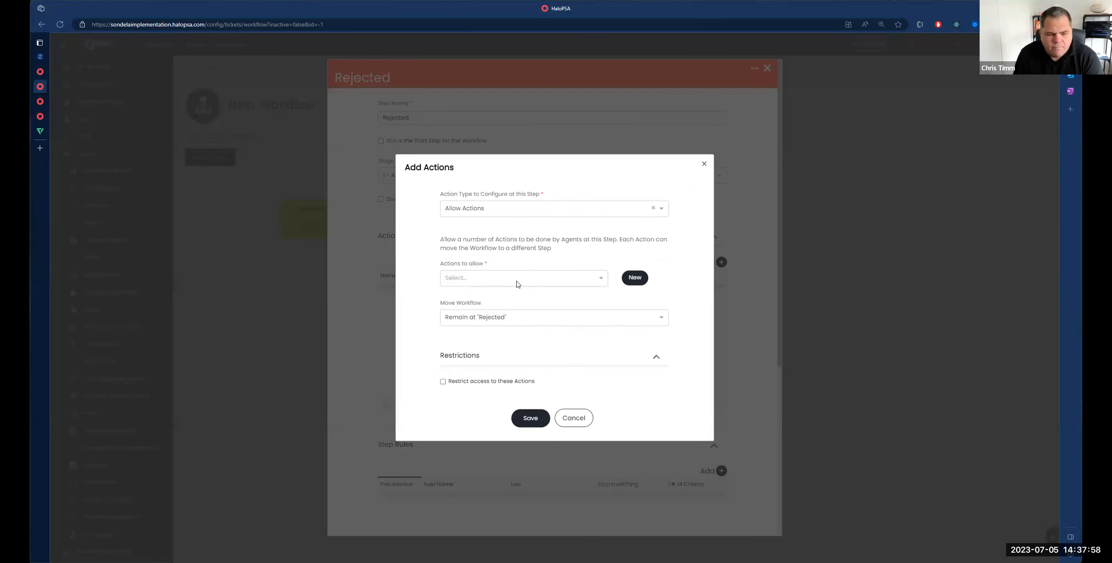
Allow Approval Requested (Re-Request) at the Rejected step, keep the workflow at Rejected, and save the entry and the step
{"action": "left_click", "coordinate": [516, 283]}
{"action": "type", "text": "reu"}
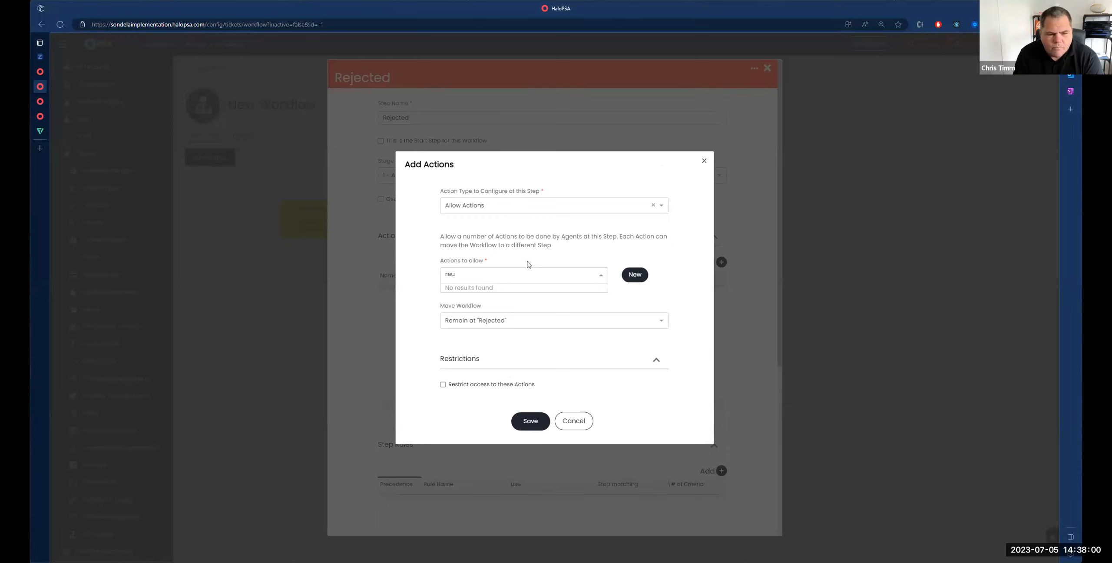
{"action": "key", "text": "BackSpace"}
{"action": "type", "text": "qu"}
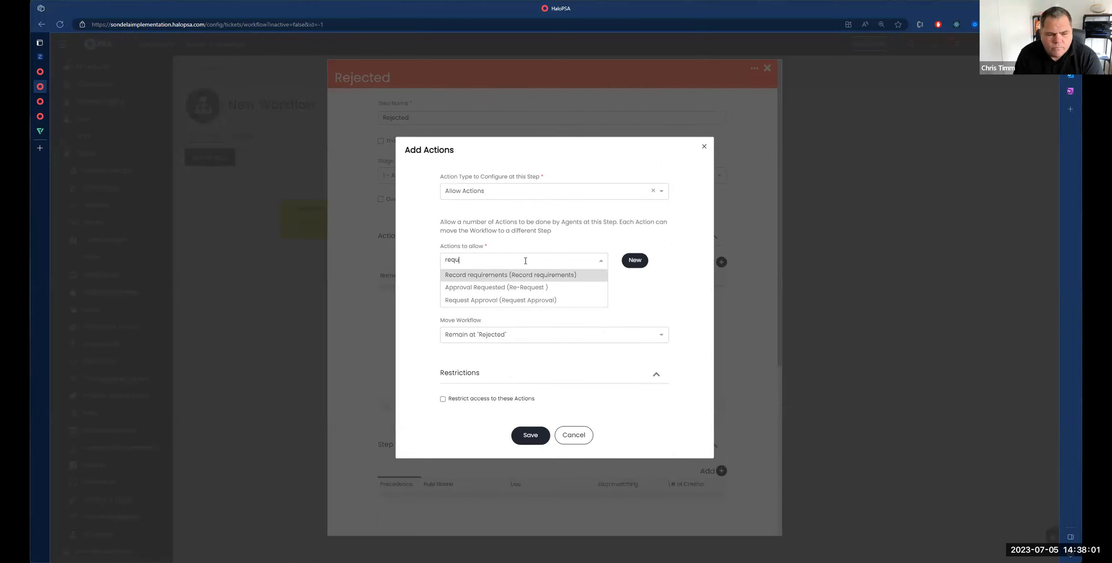
{"action": "left_click", "coordinate": [512, 288]}
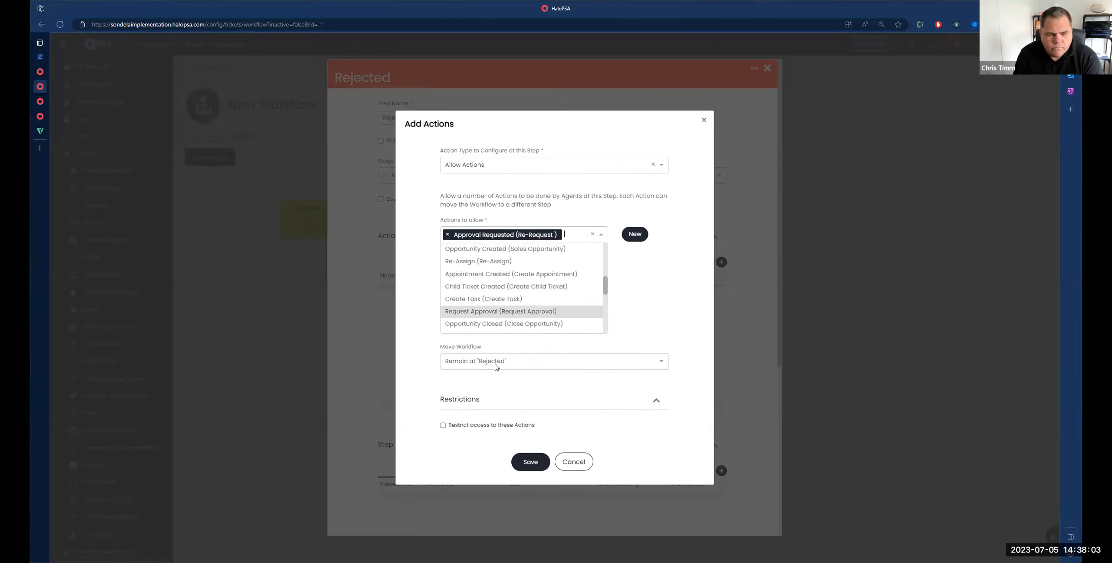
{"action": "left_click", "coordinate": [415, 327]}
{"action": "left_click", "coordinate": [526, 417]}
{"action": "scroll", "coordinate": [524, 456], "scroll_direction": "down", "scroll_amount": 5}
{"action": "left_click", "coordinate": [525, 514]}
Move the Rejected step below and left of Approval in the flow chart, and bend their connecting line around underneath
{"action": "left_click_drag", "start_coordinate": [457, 285], "coordinate": [299, 283]}
{"action": "left_click_drag", "start_coordinate": [333, 254], "coordinate": [417, 306]}
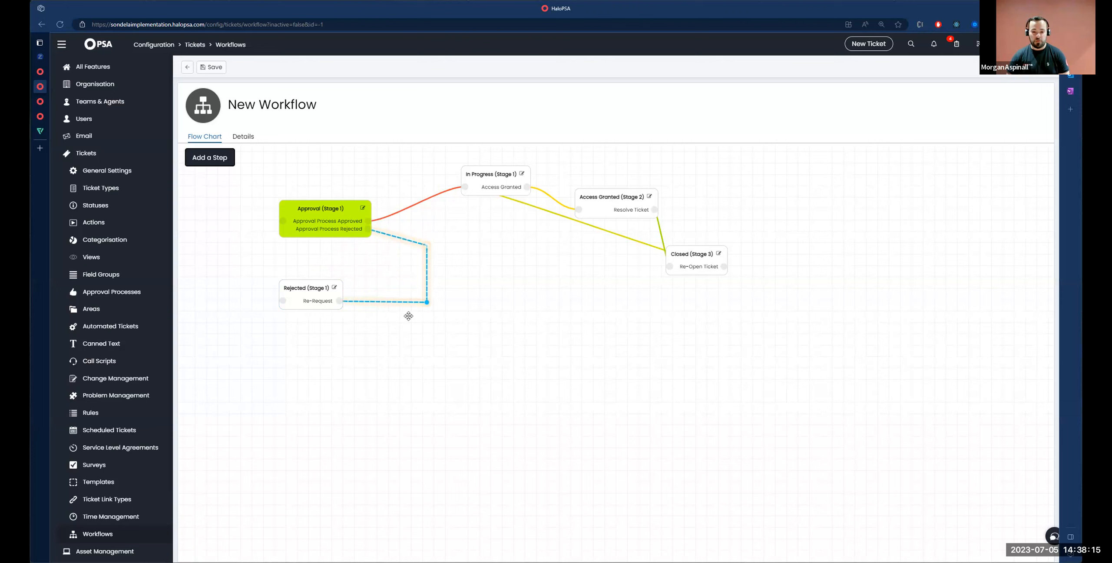
{"action": "left_click_drag", "start_coordinate": [288, 298], "coordinate": [220, 299]}
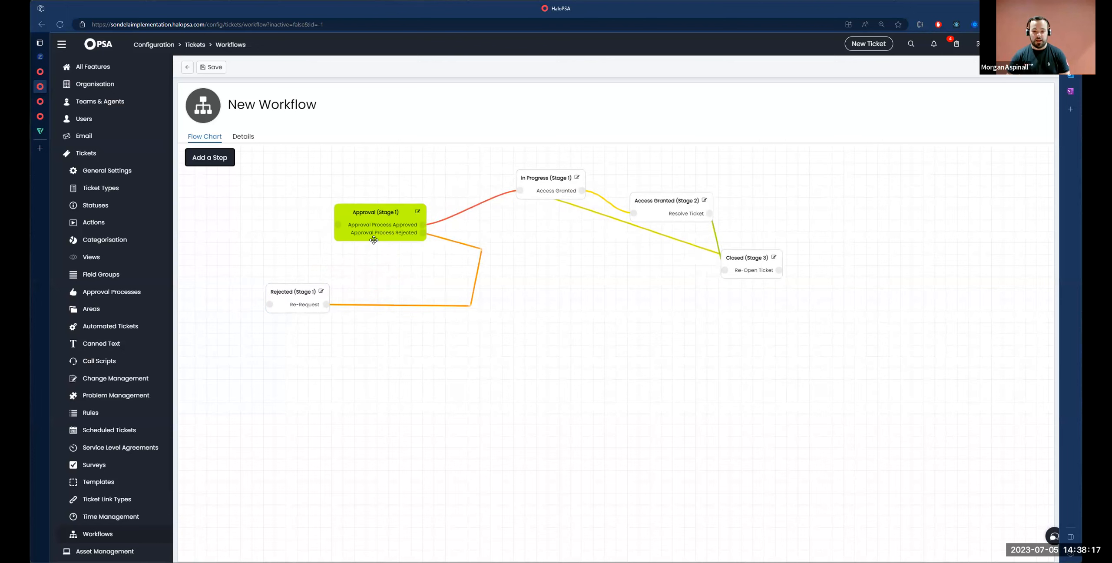
{"action": "left_click_drag", "start_coordinate": [293, 289], "coordinate": [249, 264]}
{"action": "left_click_drag", "start_coordinate": [330, 290], "coordinate": [230, 314]}
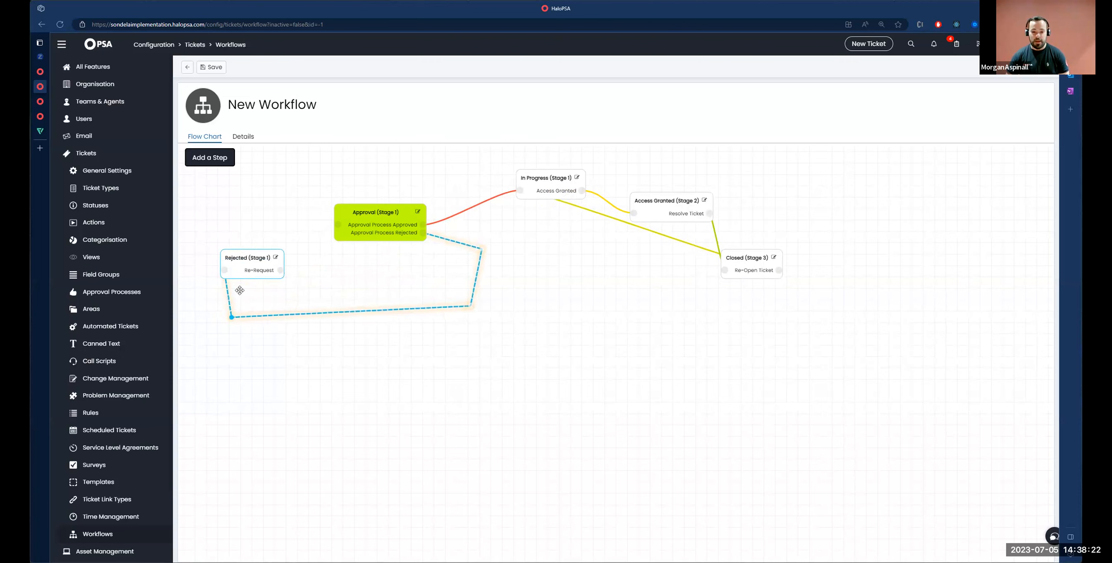
Change the Re-Request action at the Rejected step to move the workflow to Approval, and save the action entry and the step
{"action": "left_click", "coordinate": [275, 258]}
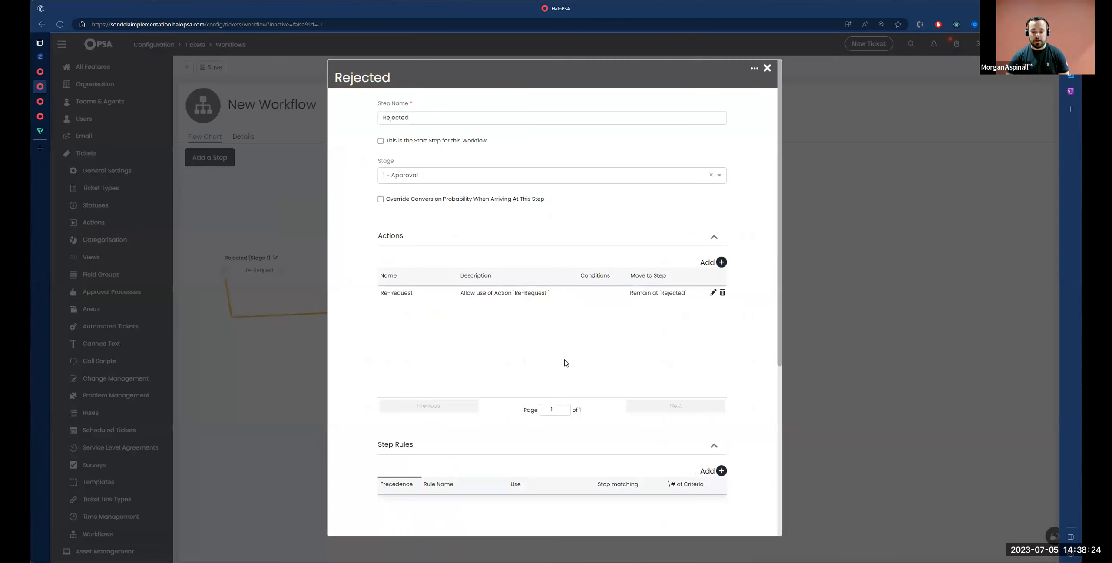
{"action": "left_click", "coordinate": [713, 294]}
{"action": "left_click", "coordinate": [599, 322]}
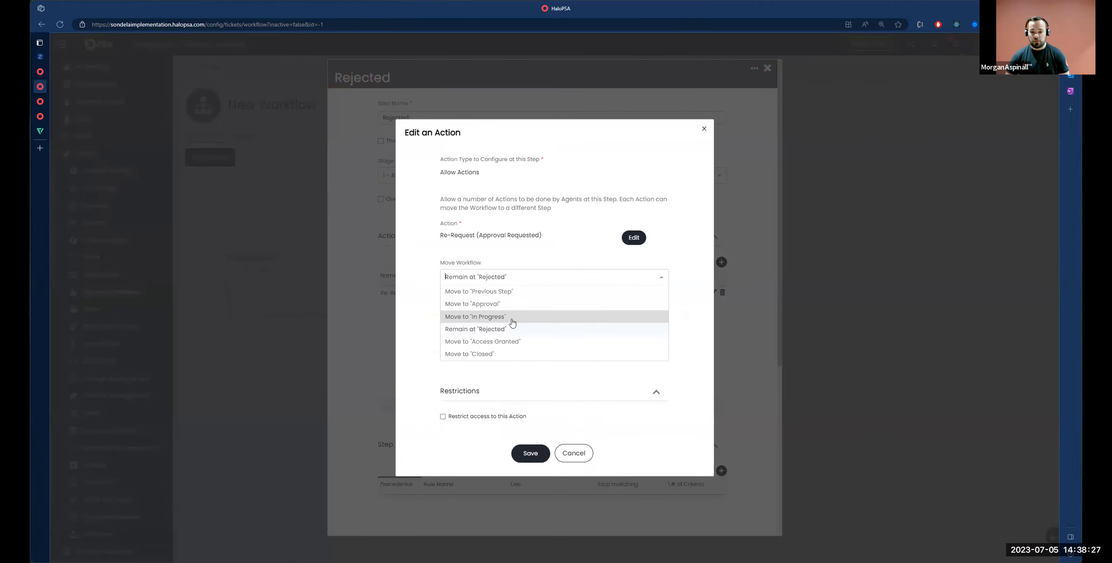
{"action": "left_click", "coordinate": [420, 280]}
{"action": "left_click", "coordinate": [484, 314]}
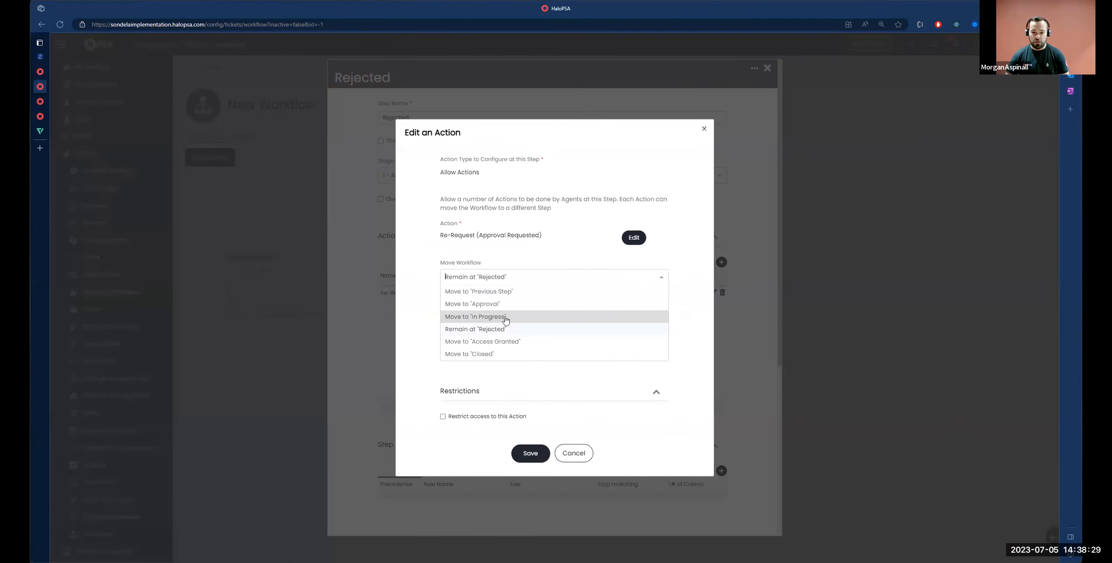
{"action": "left_click", "coordinate": [503, 307]}
{"action": "left_click", "coordinate": [525, 409]}
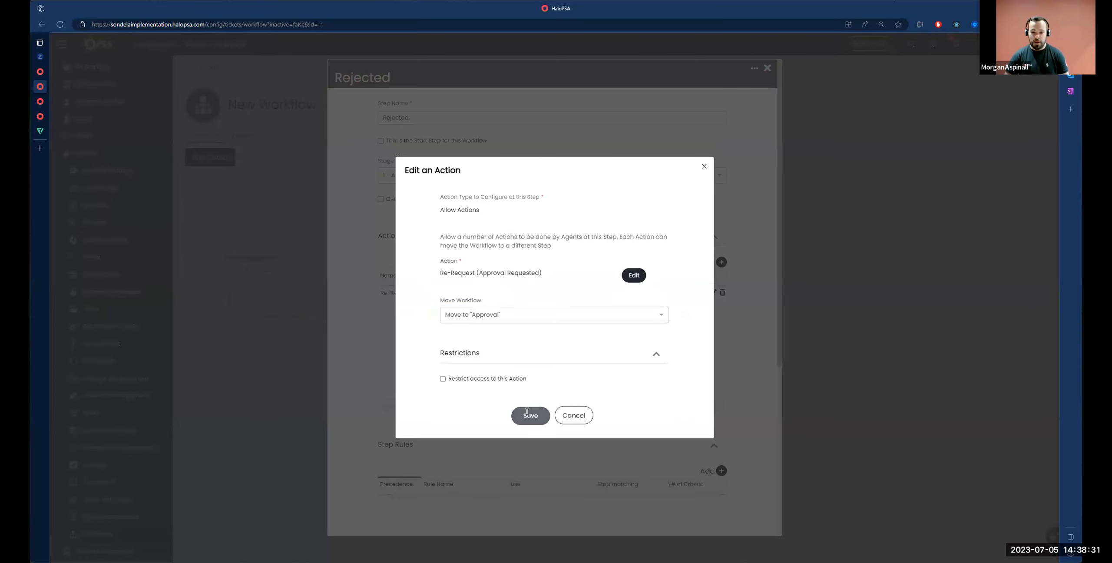
{"action": "scroll", "coordinate": [526, 417], "scroll_direction": "down", "scroll_amount": 6}
{"action": "left_click", "coordinate": [528, 515]}
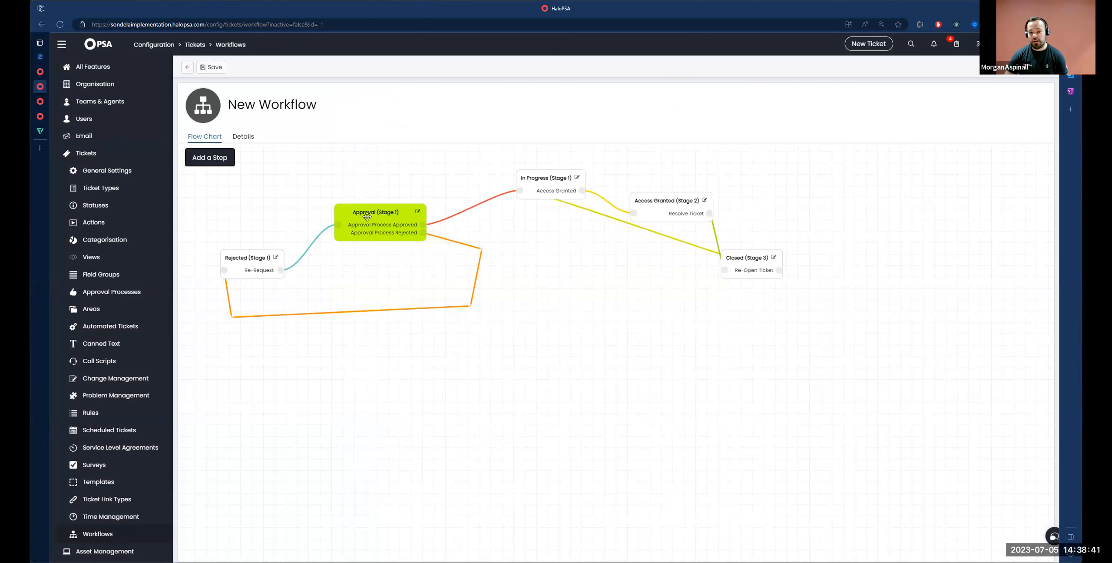
Check the start-step setting of the Approval step, and close the step without changing it
{"action": "left_click", "coordinate": [418, 213]}
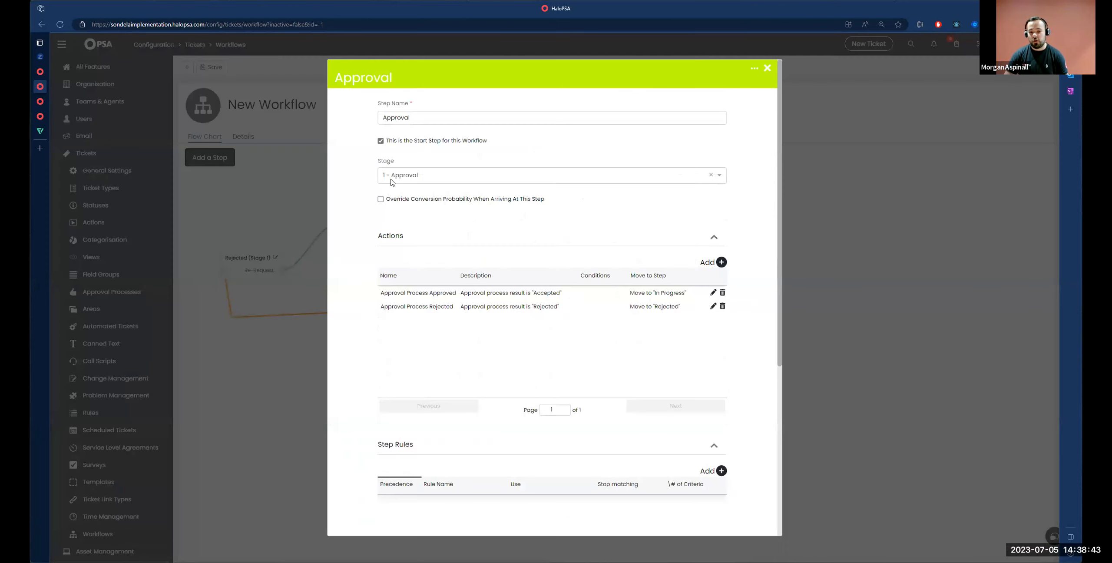
{"action": "left_click_drag", "start_coordinate": [491, 147], "coordinate": [375, 144]}
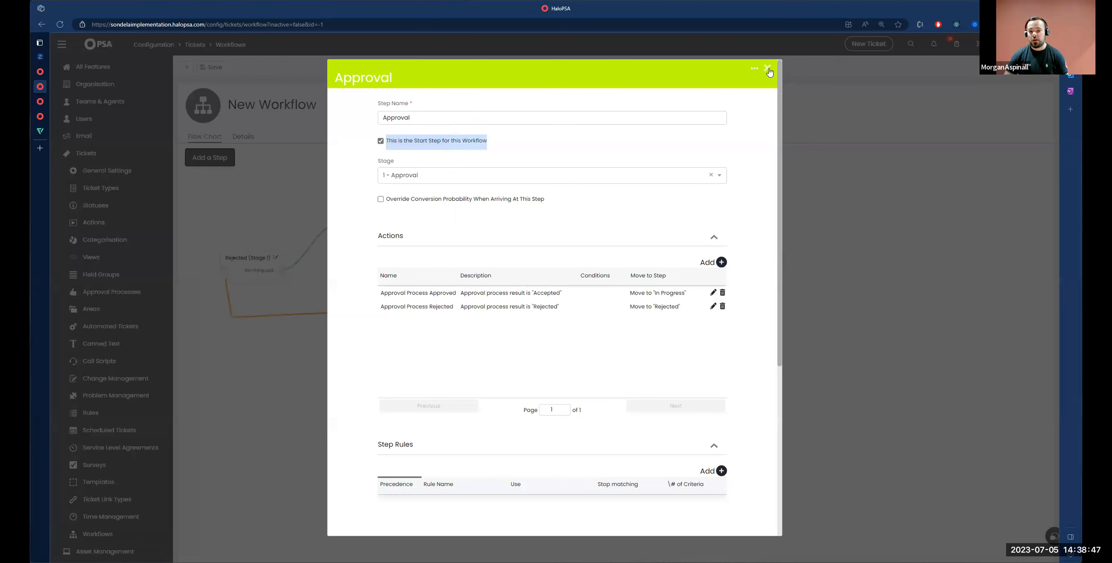
{"action": "left_click", "coordinate": [768, 69]}
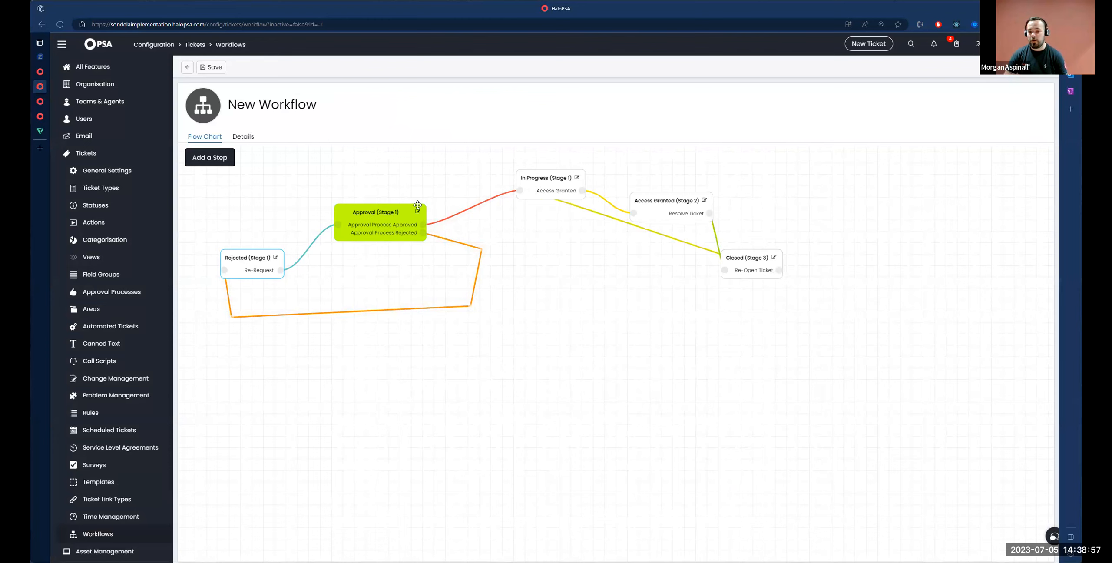
Save the new Access Rights Request workflow
{"action": "left_click", "coordinate": [211, 67]}
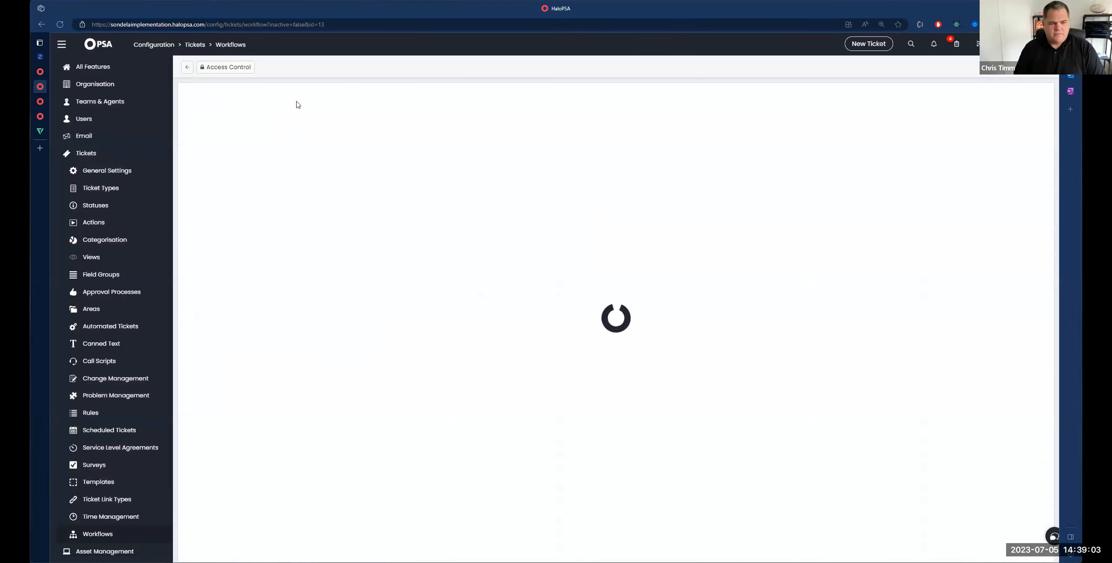
{"action": "triple_click", "coordinate": [432, 109]}
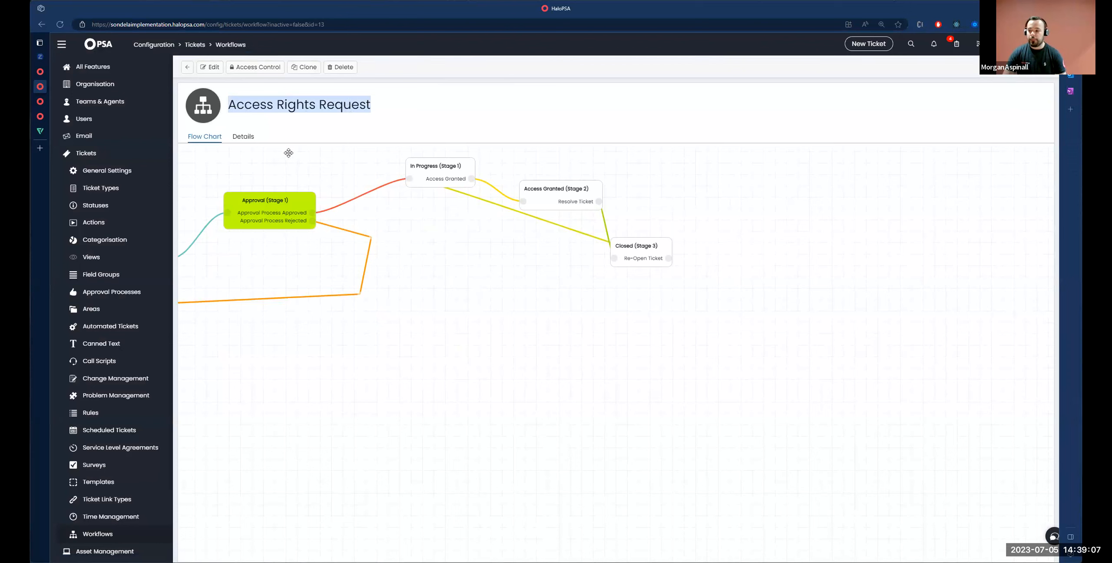
{"action": "left_click_drag", "start_coordinate": [300, 155], "coordinate": [451, 194]}
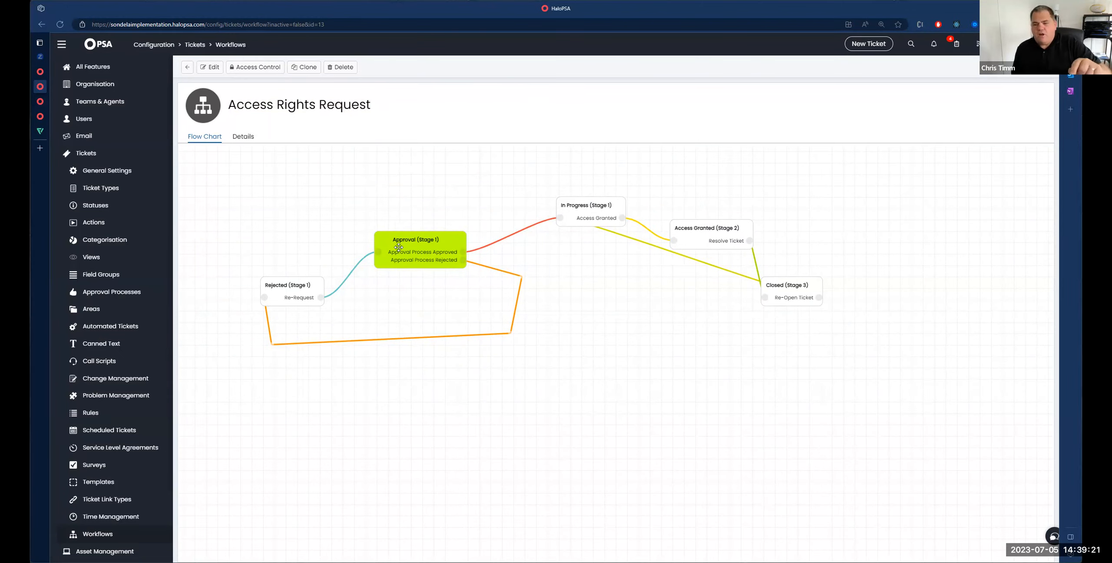
Close the Self-Service Portal browser tab and the HaloPSA tab below it, and return to the saved workflow
{"action": "mouse_move", "coordinate": [43, 102]}
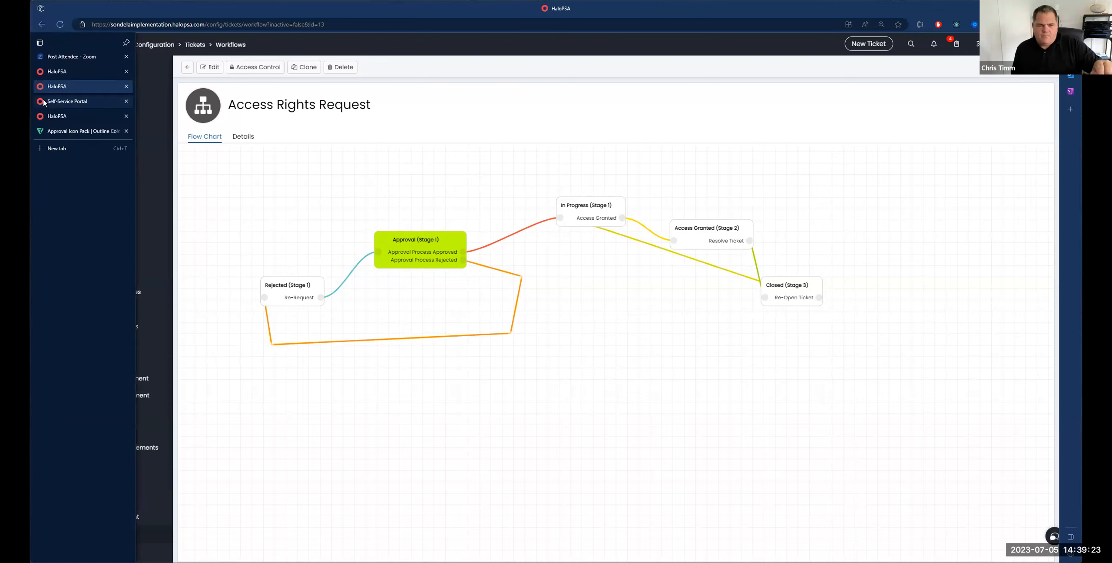
{"action": "left_click", "coordinate": [127, 103]}
{"action": "left_click", "coordinate": [126, 102]}
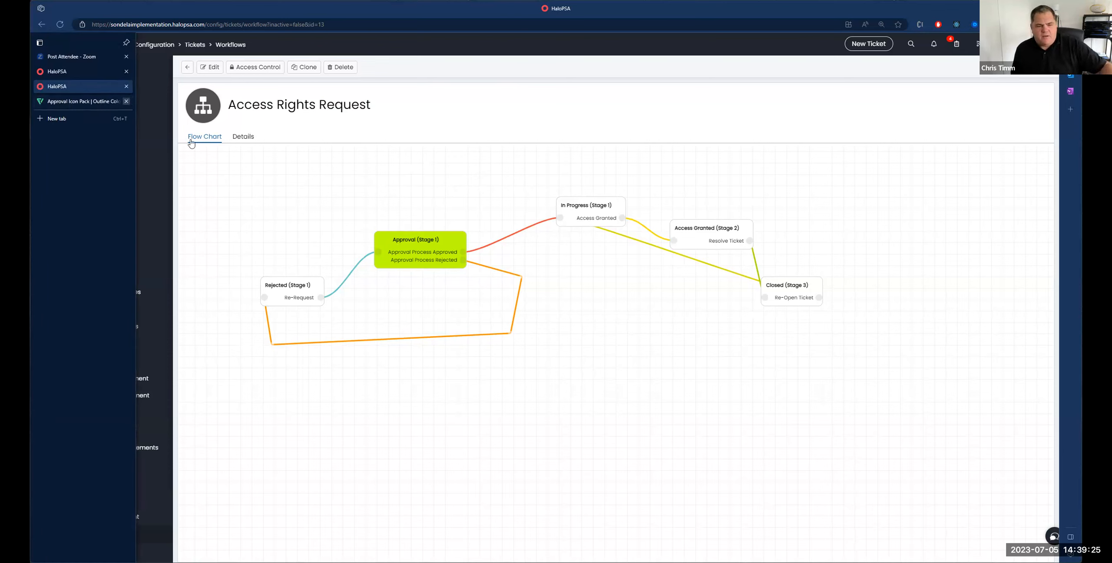
{"action": "left_click", "coordinate": [42, 73]}
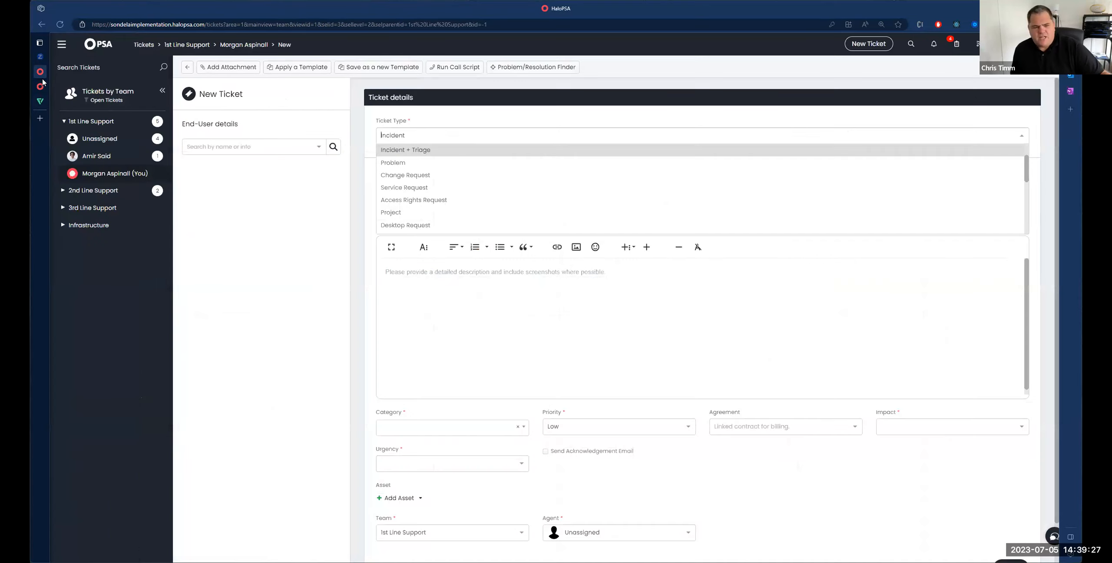
{"action": "left_click", "coordinate": [41, 86]}
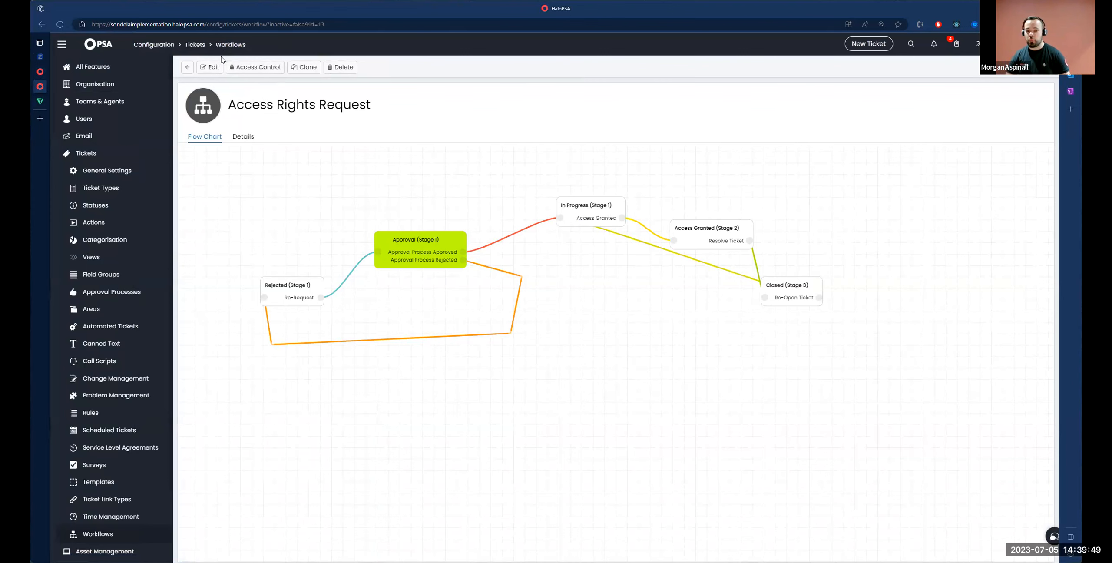
Find the Access Rights Request ticket type in the ticket configuration and open its default settings
{"action": "left_click", "coordinate": [191, 45]}
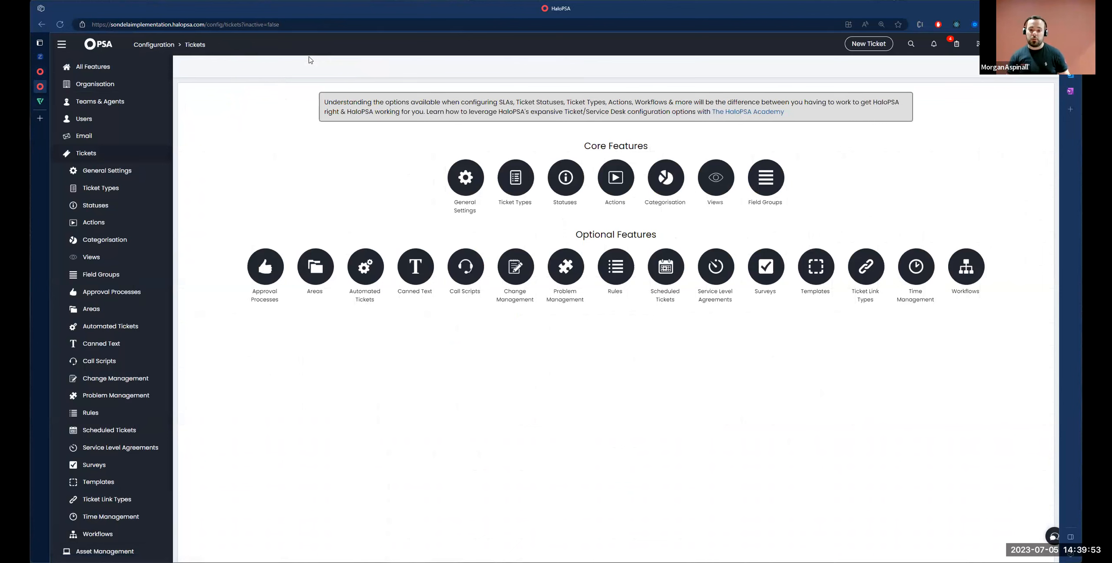
{"action": "left_click", "coordinate": [515, 178]}
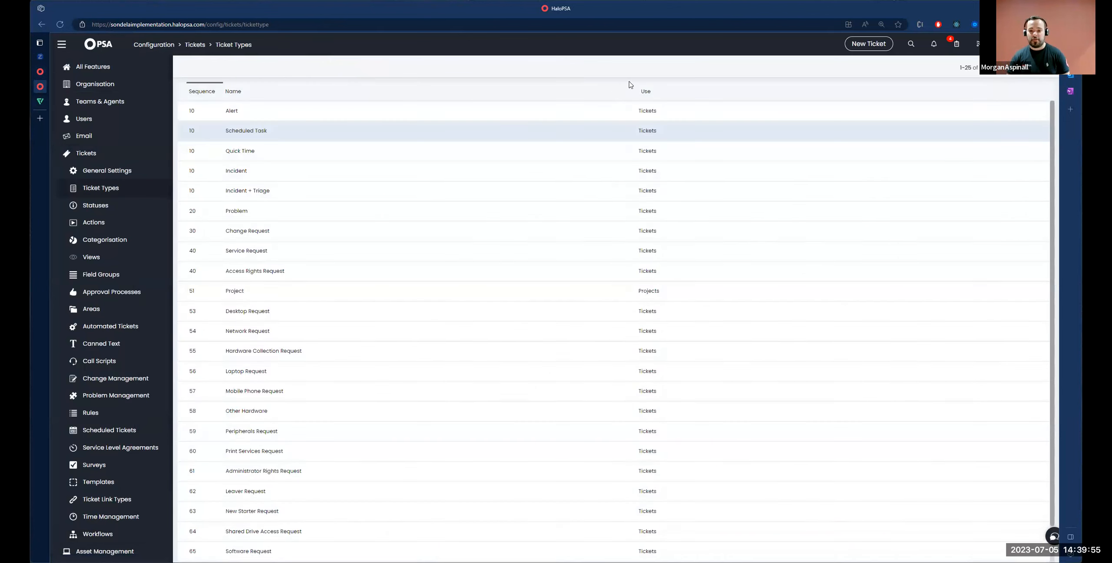
{"action": "left_click", "coordinate": [631, 91]}
{"action": "type", "text": "q"}
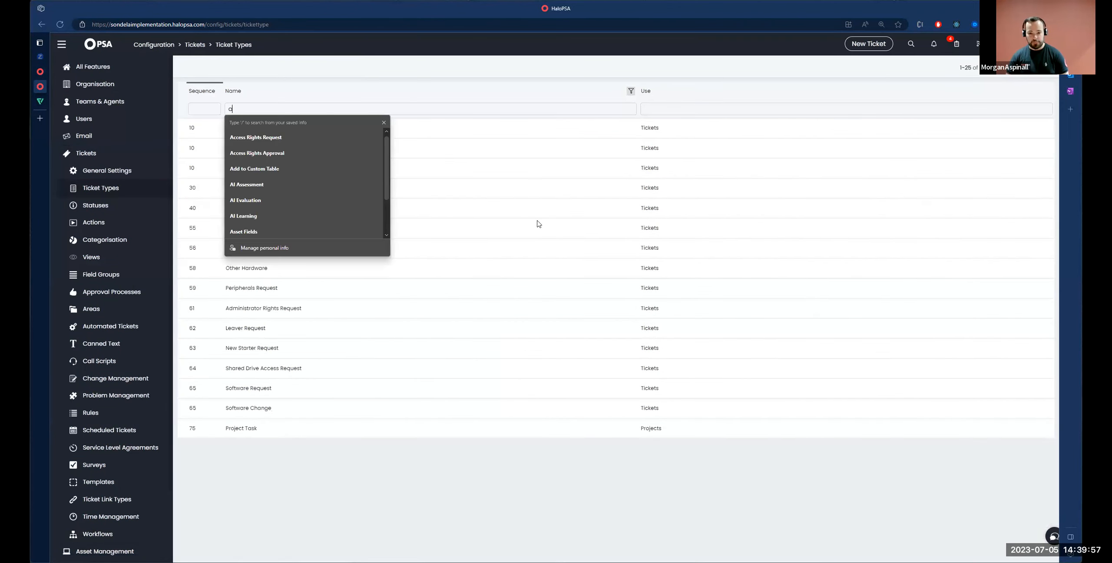
{"action": "left_click", "coordinate": [316, 132]}
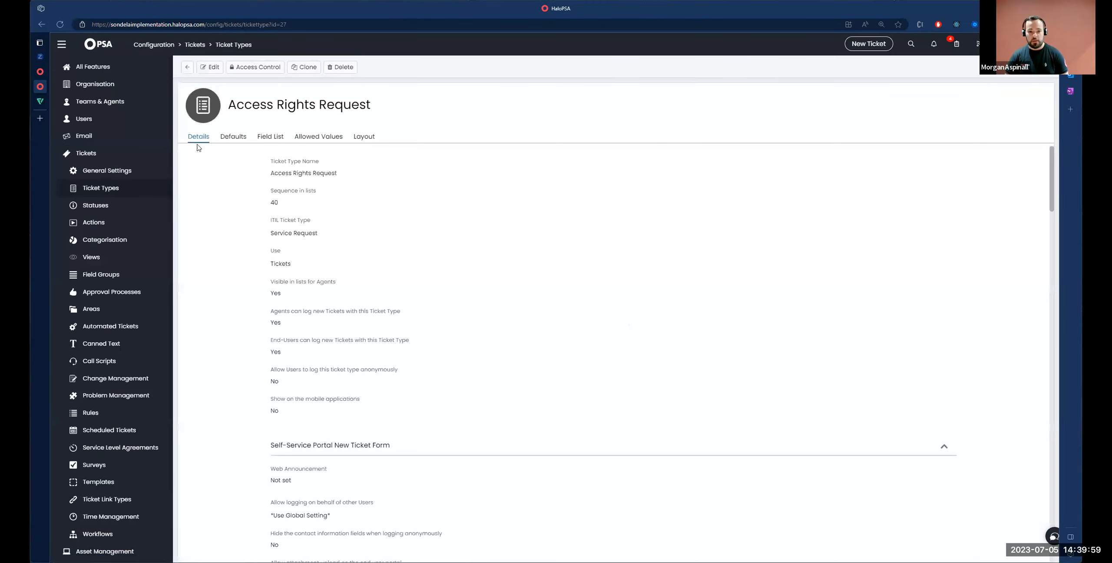
{"action": "left_click", "coordinate": [226, 137]}
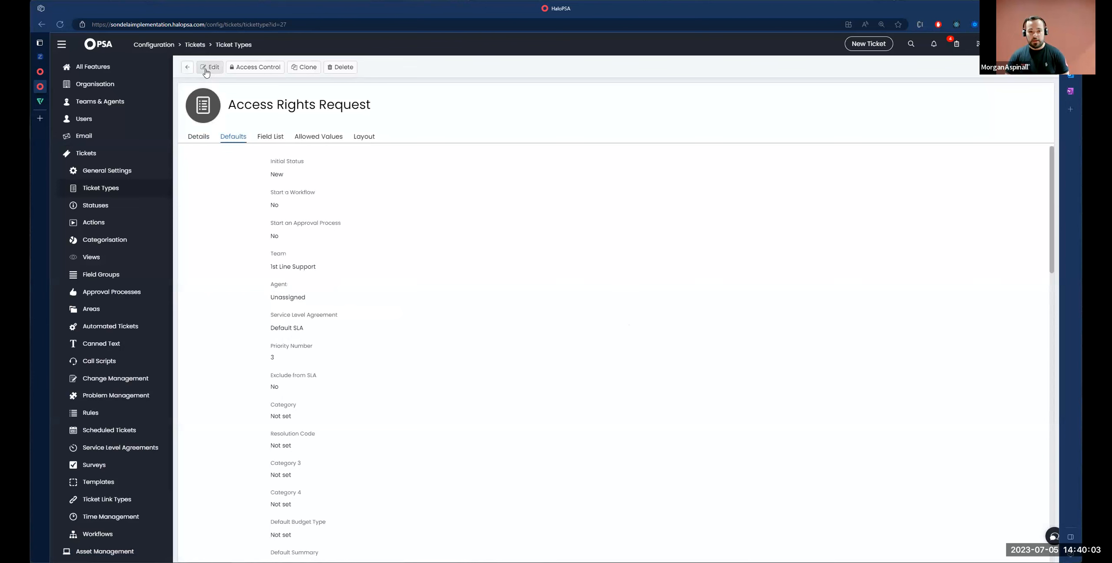
Edit the ticket type's defaults so that it starts the Access Rights Request workflow
{"action": "left_click", "coordinate": [206, 70]}
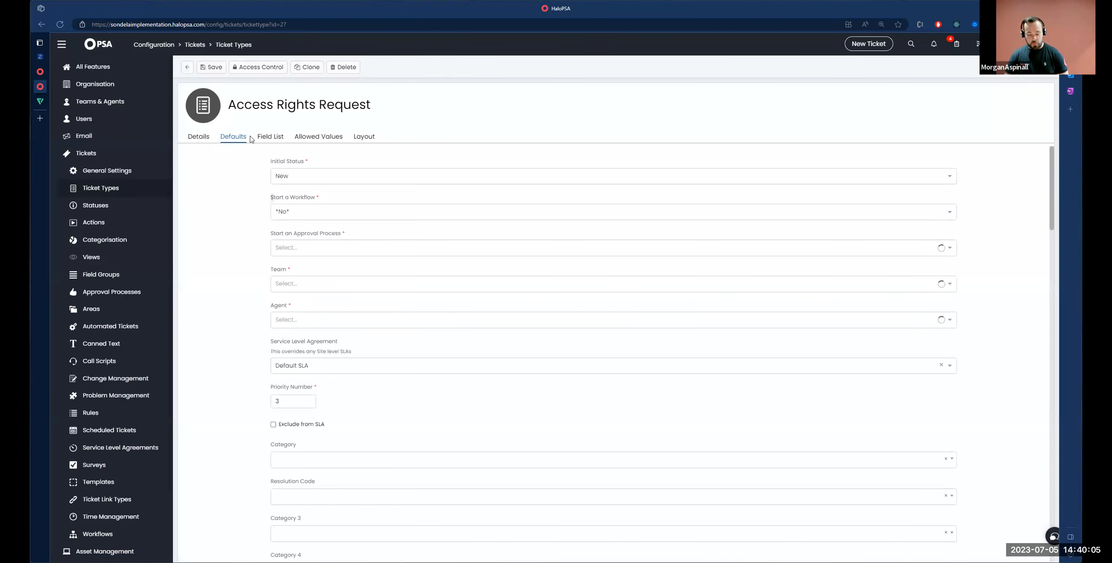
{"action": "left_click", "coordinate": [328, 209]}
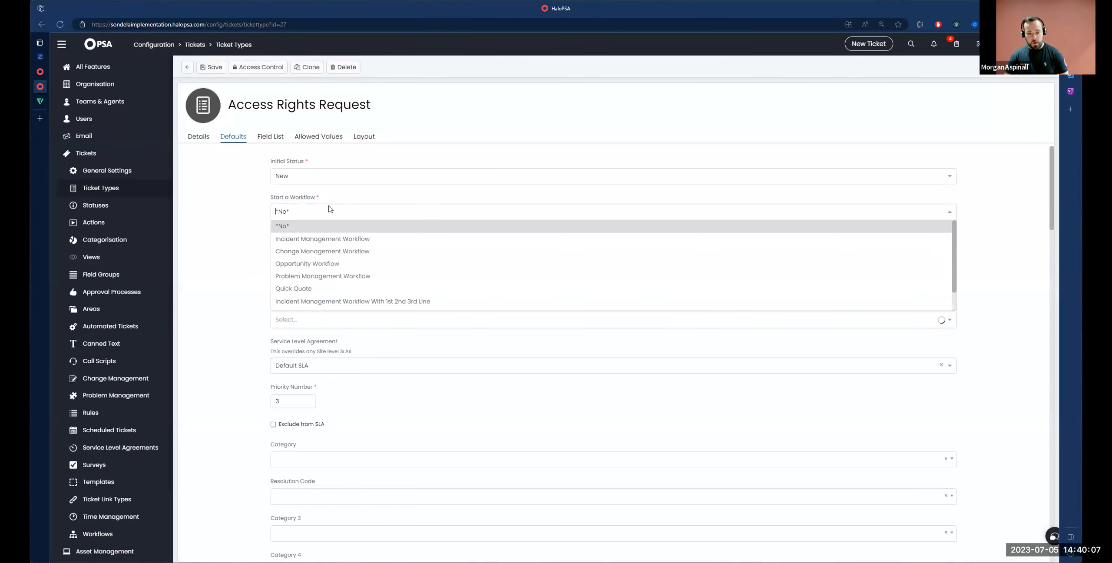
{"action": "type", "text": "ac"}
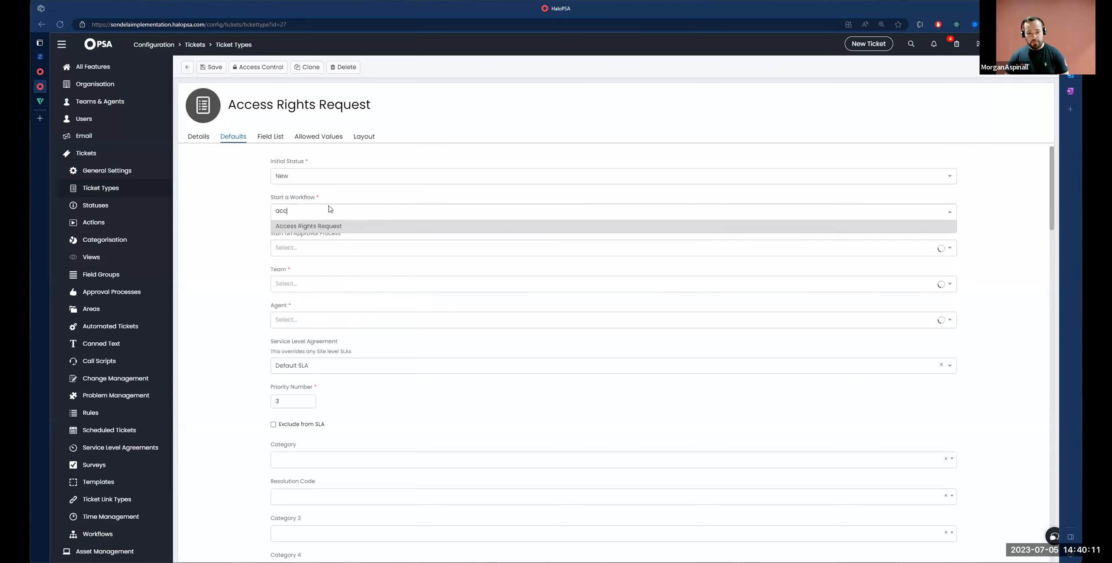
{"action": "type", "text": "c"}
{"action": "key", "text": "Return"}
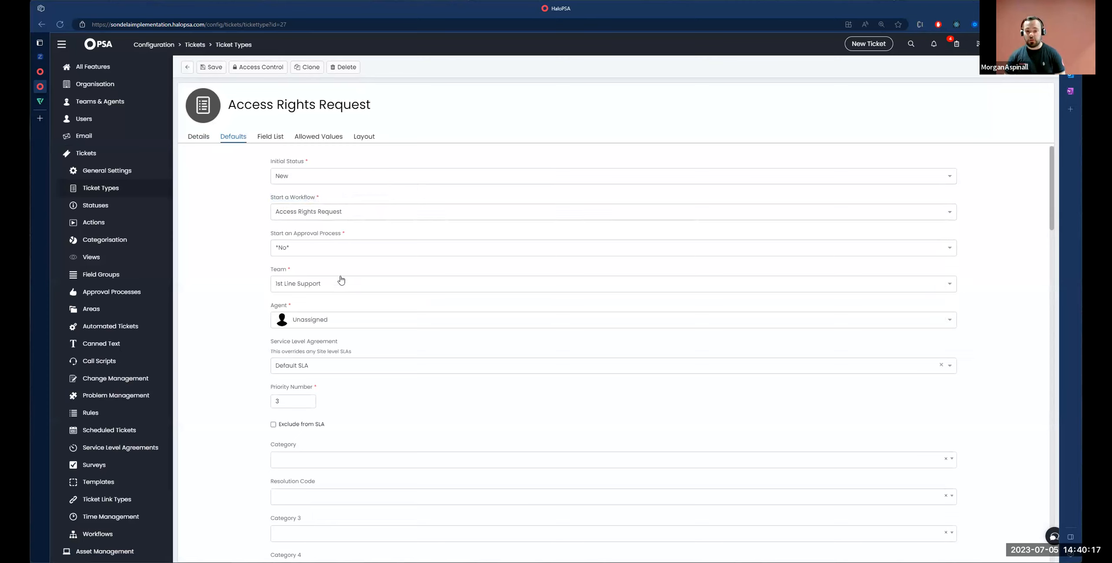
Set the ticket type to start the Access Rights Approval process, and save the ticket type
{"action": "key", "text": "Tab"}
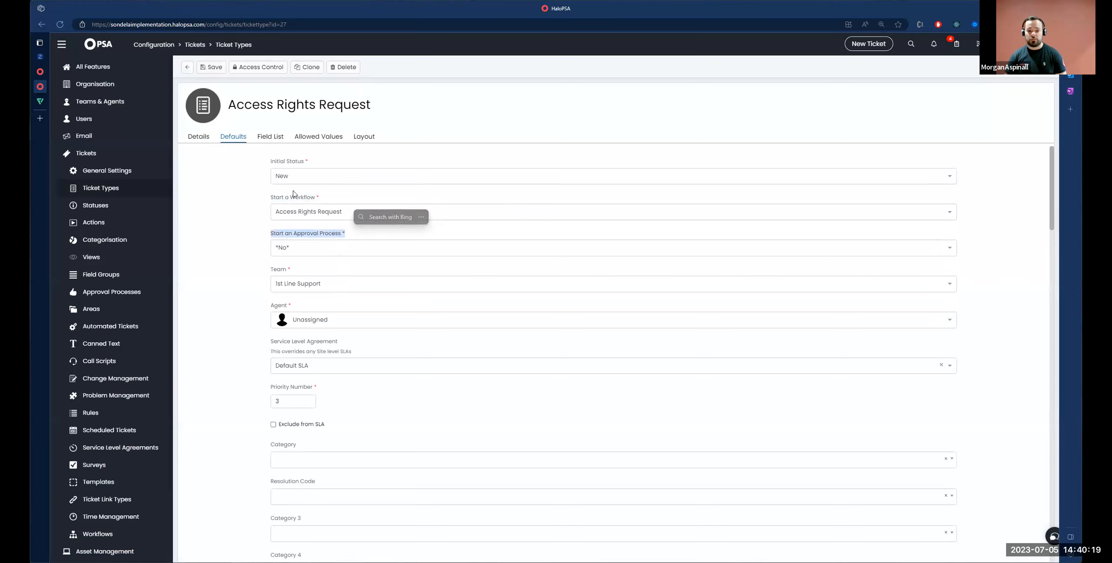
{"action": "key", "text": "Tab"}
{"action": "key", "text": "Down"}
{"action": "key", "text": "Down"}
{"action": "key", "text": "Down"}
{"action": "key", "text": "Down"}
{"action": "key", "text": "Return"}
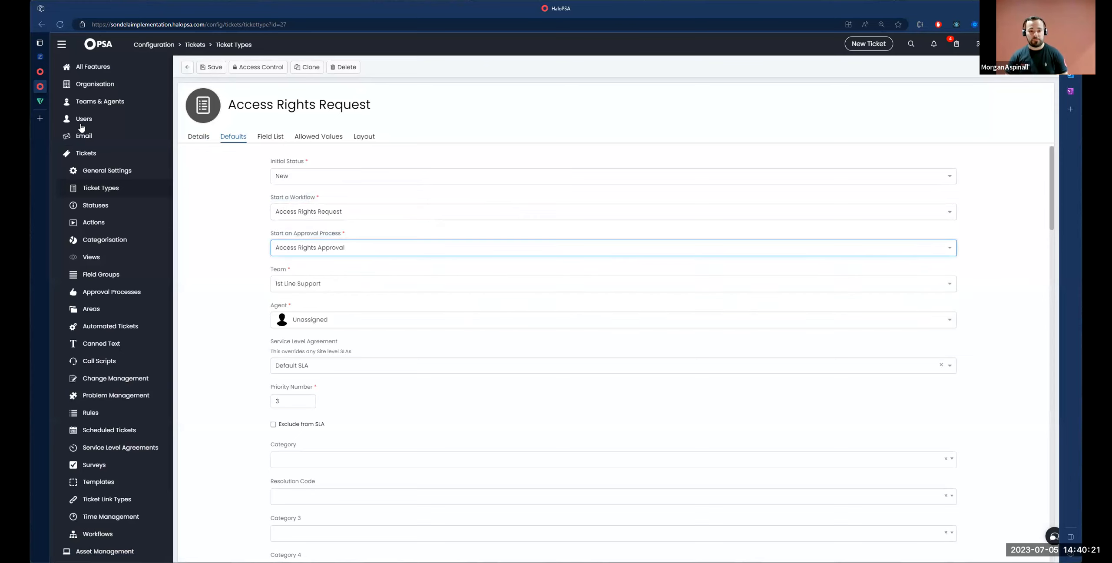
{"action": "left_click", "coordinate": [211, 67]}
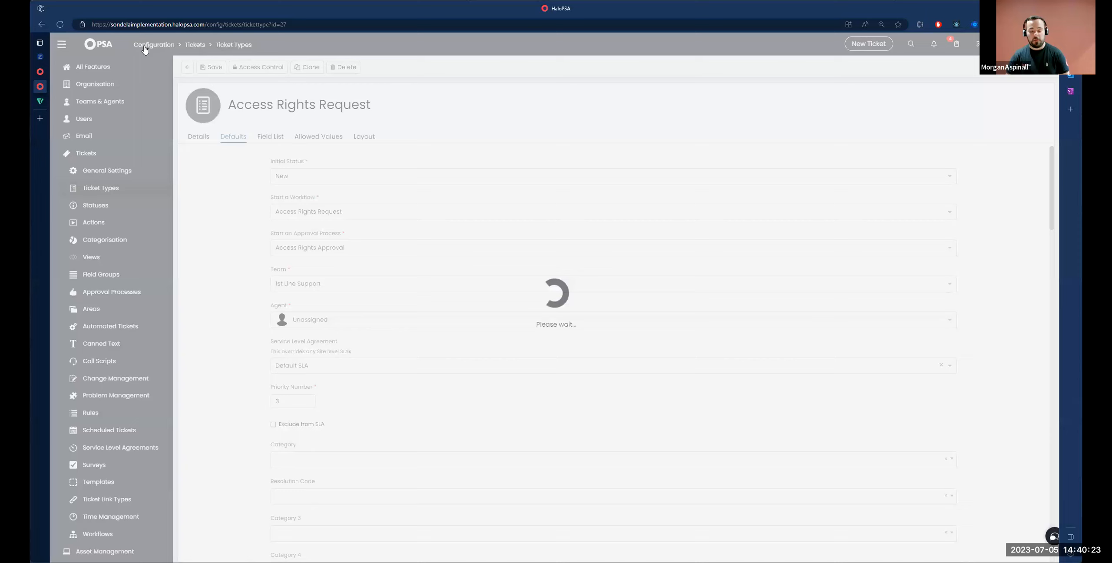
Allow admins to impersonate users in the security section of the advanced settings
{"action": "left_click", "coordinate": [712, 410]}
{"action": "scroll", "coordinate": [244, 282], "scroll_direction": "down", "scroll_amount": 9}
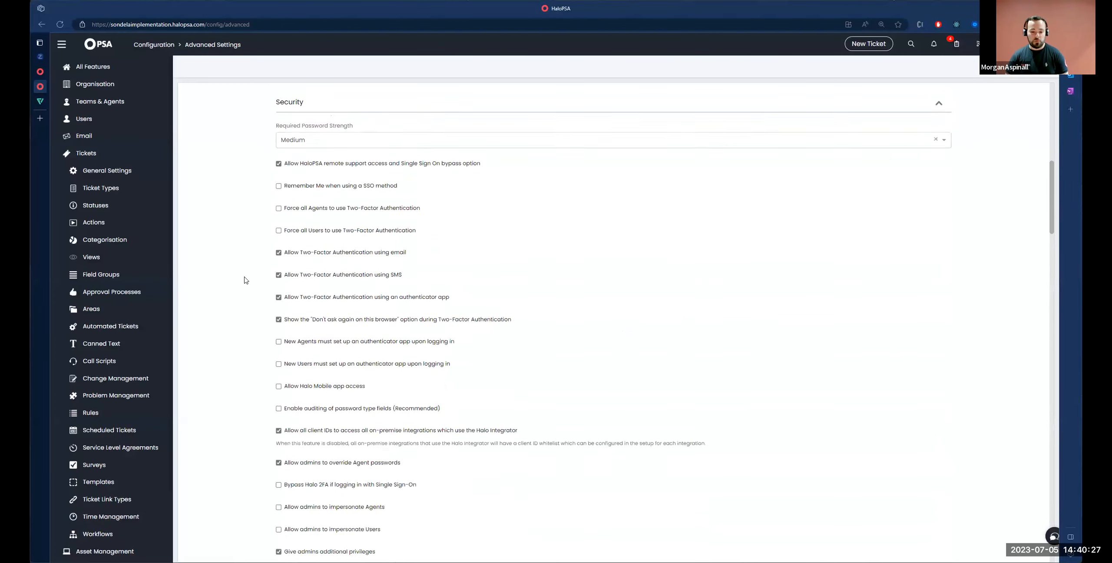
{"action": "scroll", "coordinate": [245, 280], "scroll_direction": "down", "scroll_amount": 5}
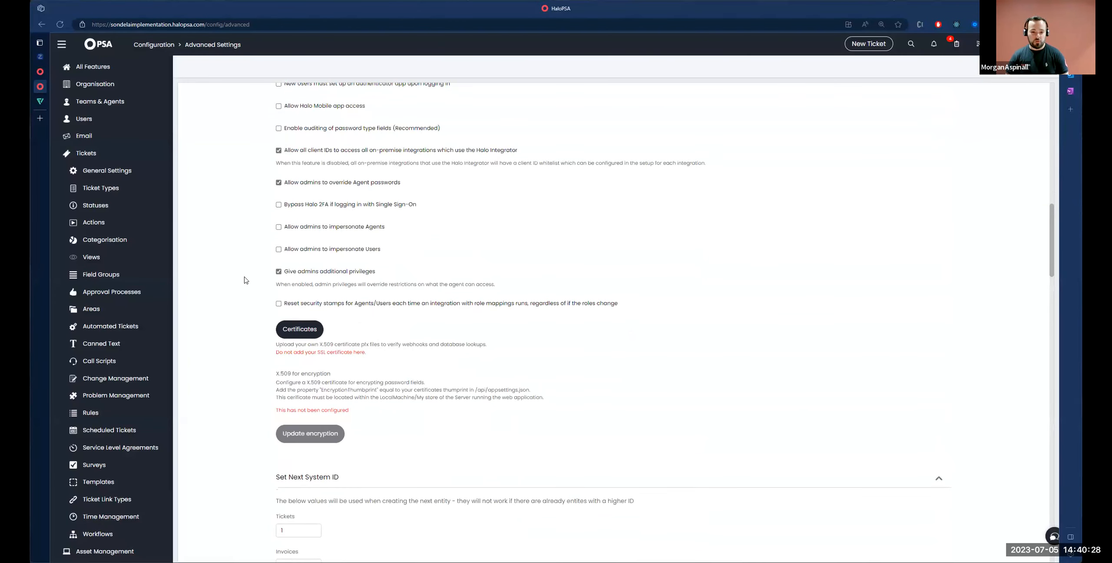
{"action": "left_click", "coordinate": [279, 250]}
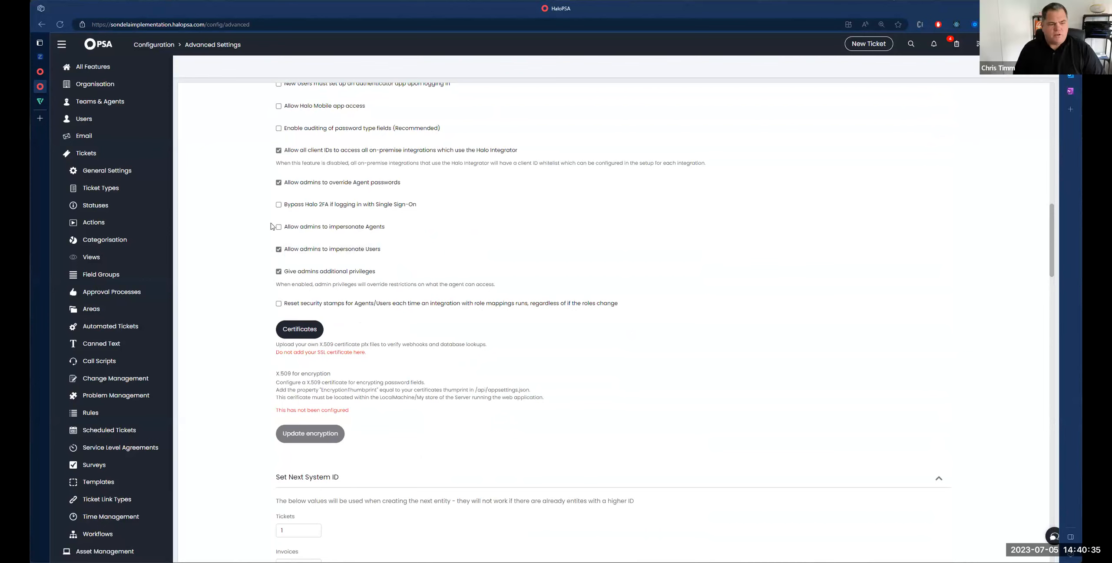
{"action": "left_click_drag", "start_coordinate": [383, 255], "coordinate": [300, 237]}
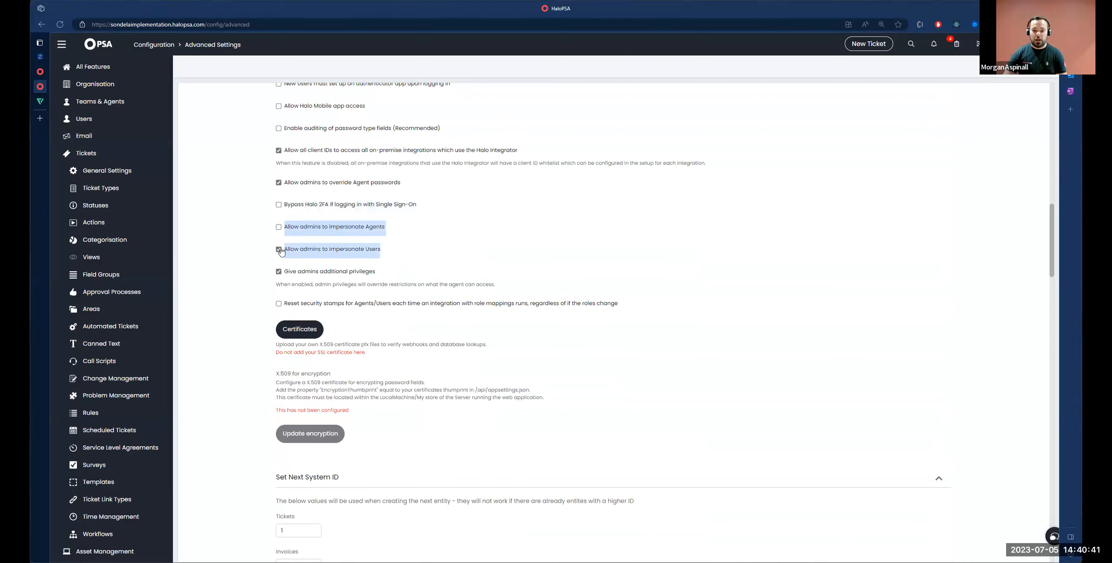
Open the customer Mario and Luigi's Pizza Place and show its list of users
{"action": "left_click", "coordinate": [68, 45]}
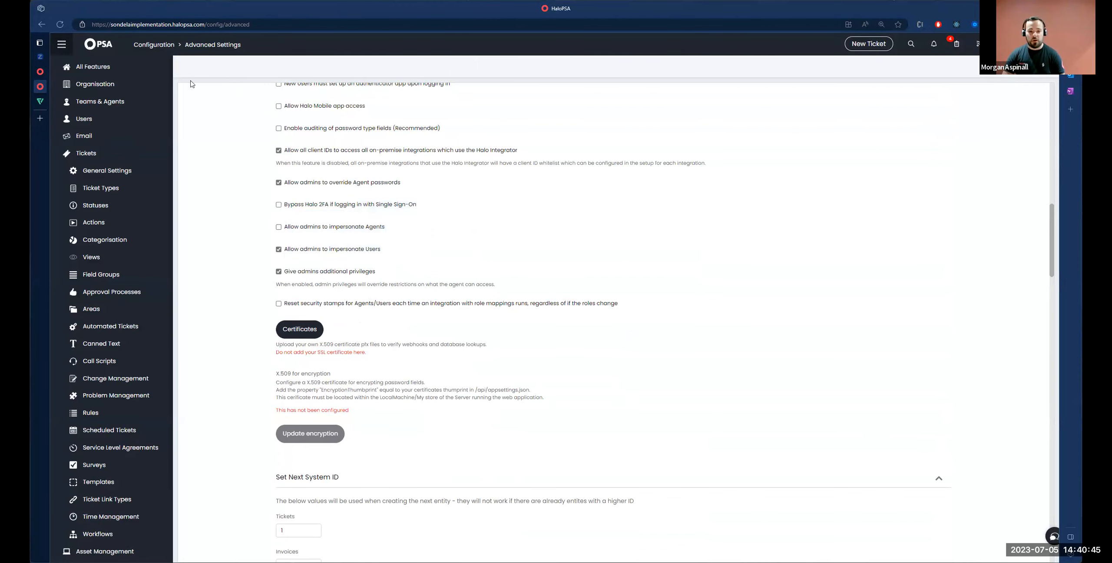
{"action": "left_click", "coordinate": [61, 44]}
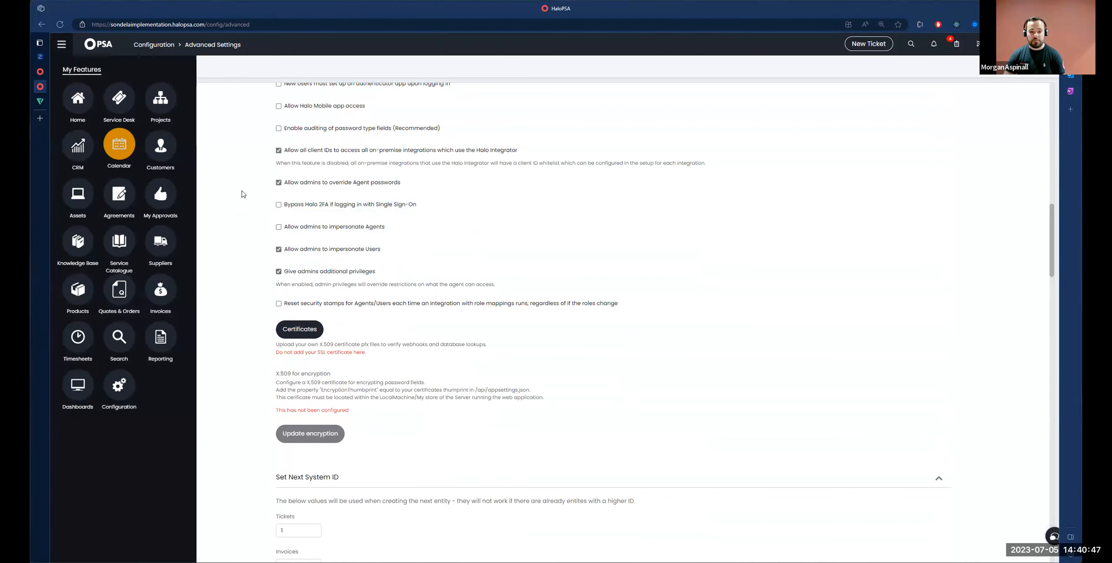
{"action": "left_click", "coordinate": [161, 146]}
{"action": "left_click", "coordinate": [278, 192]}
{"action": "left_click", "coordinate": [279, 138]}
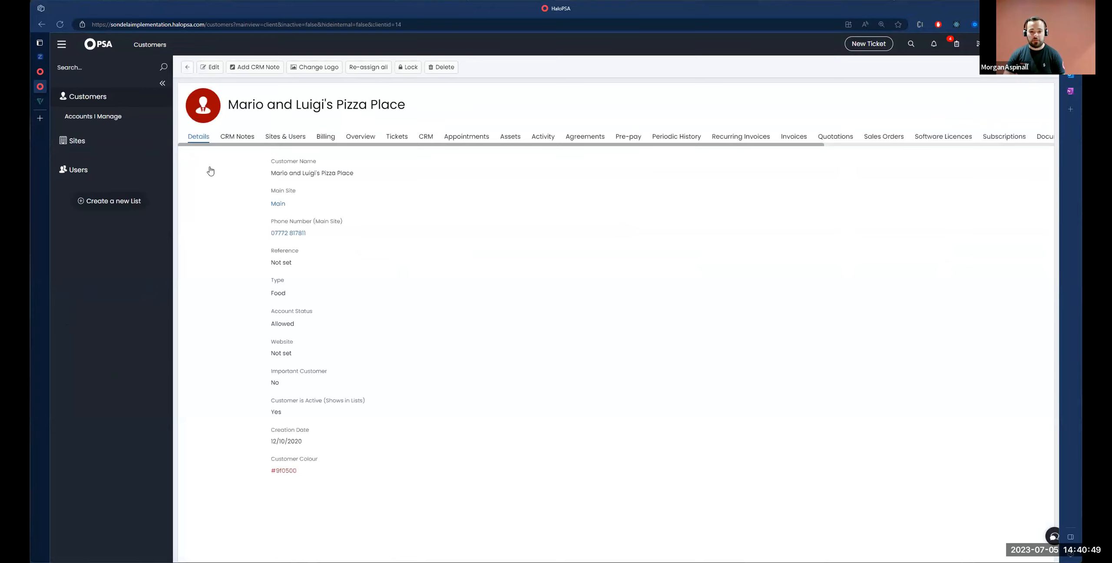
{"action": "left_click", "coordinate": [205, 158]}
{"action": "left_click", "coordinate": [208, 191]}
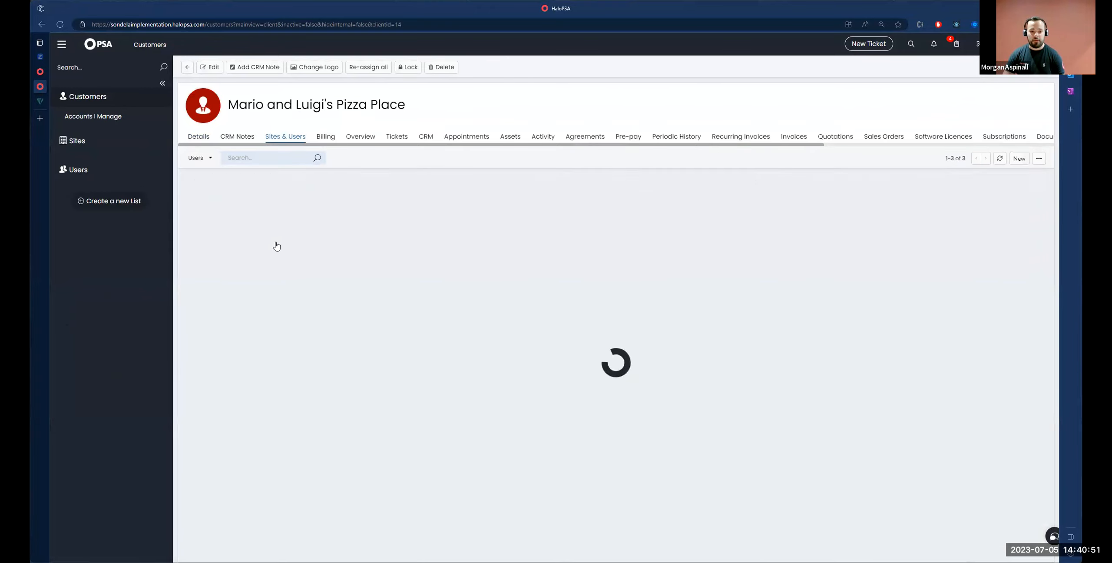
Add the e-mail address to the record of the pizza place user with the open Sharepoint access issues ticket, and save the record
{"action": "left_click", "coordinate": [276, 243]}
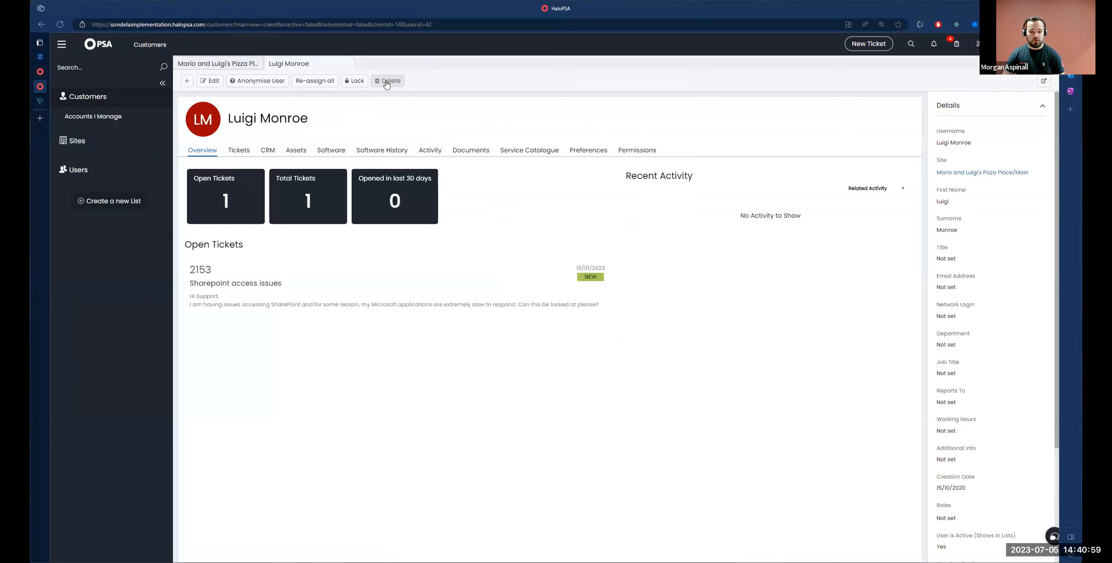
{"action": "key", "text": "F5"}
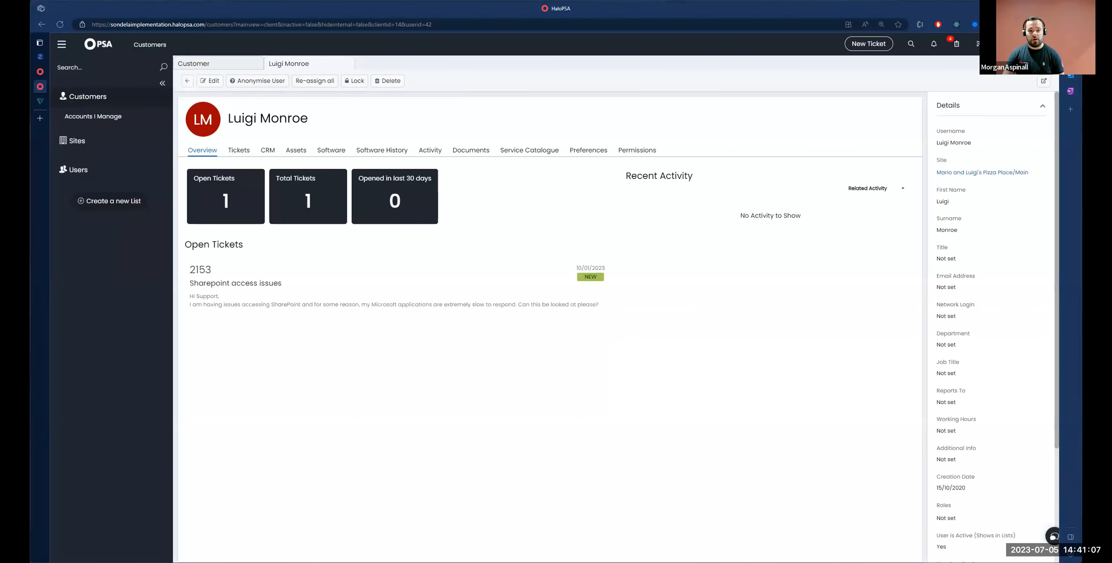
{"action": "left_click", "coordinate": [940, 302]}
{"action": "left_click", "coordinate": [975, 321]}
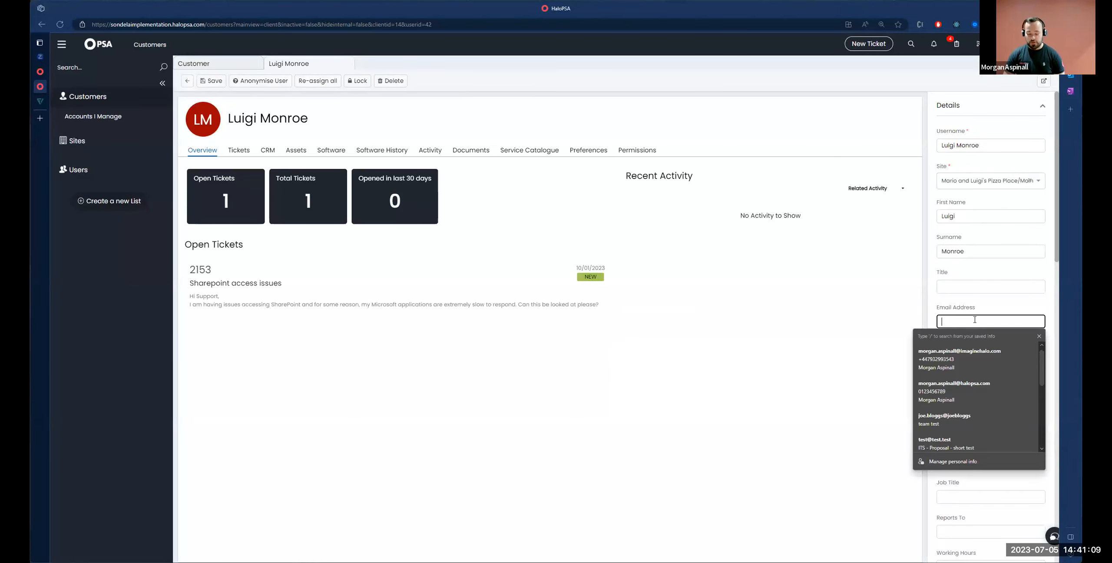
{"action": "type", "text": "luigi@test.test"}
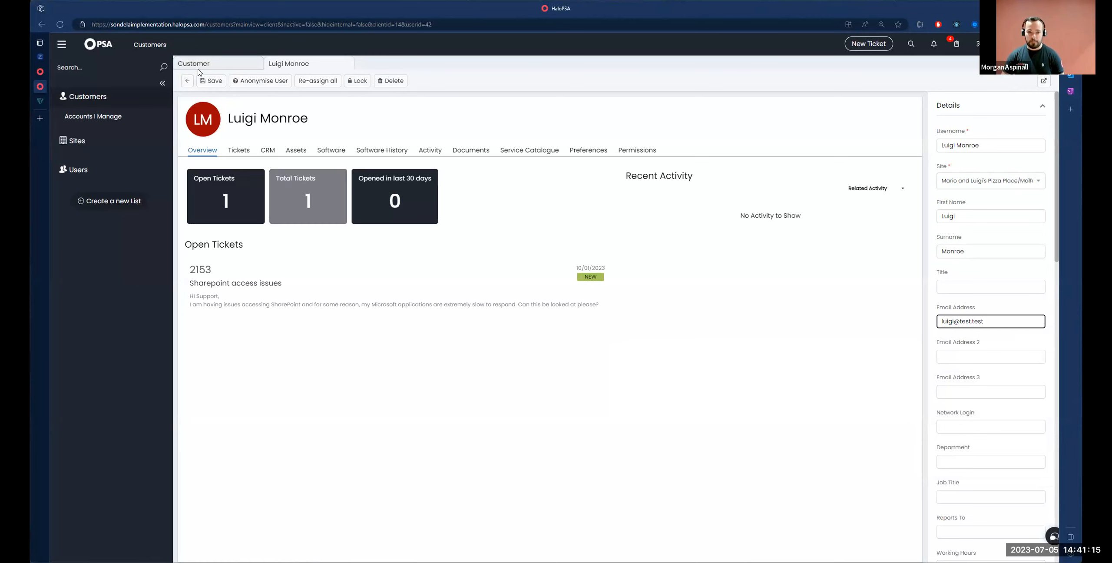
{"action": "left_click", "coordinate": [211, 81]}
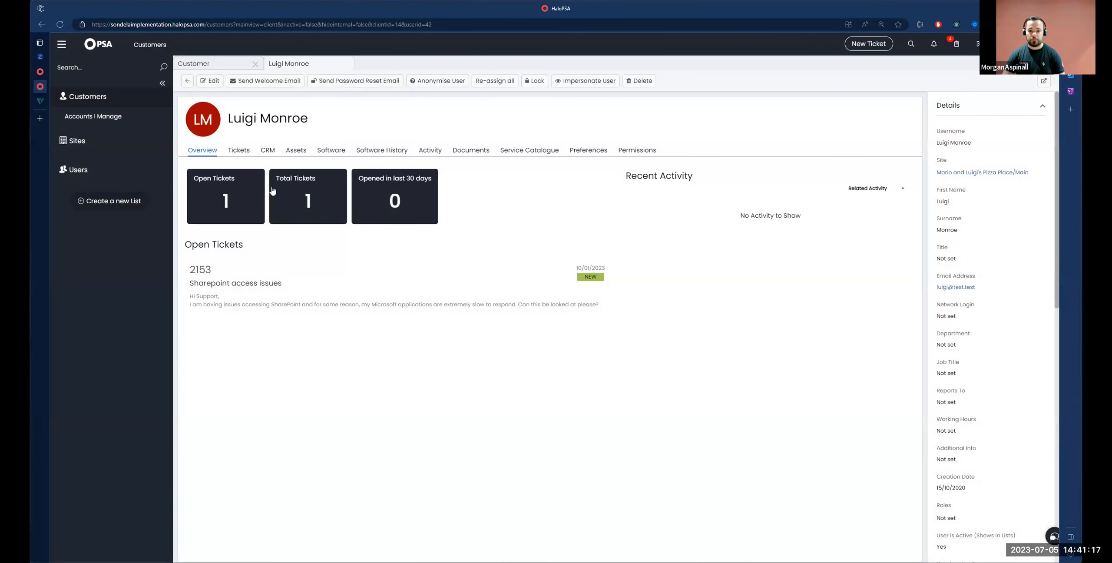
Impersonate this user and open the Access Rights Request form from Users and Services in the self-service portal
{"action": "left_click", "coordinate": [561, 82]}
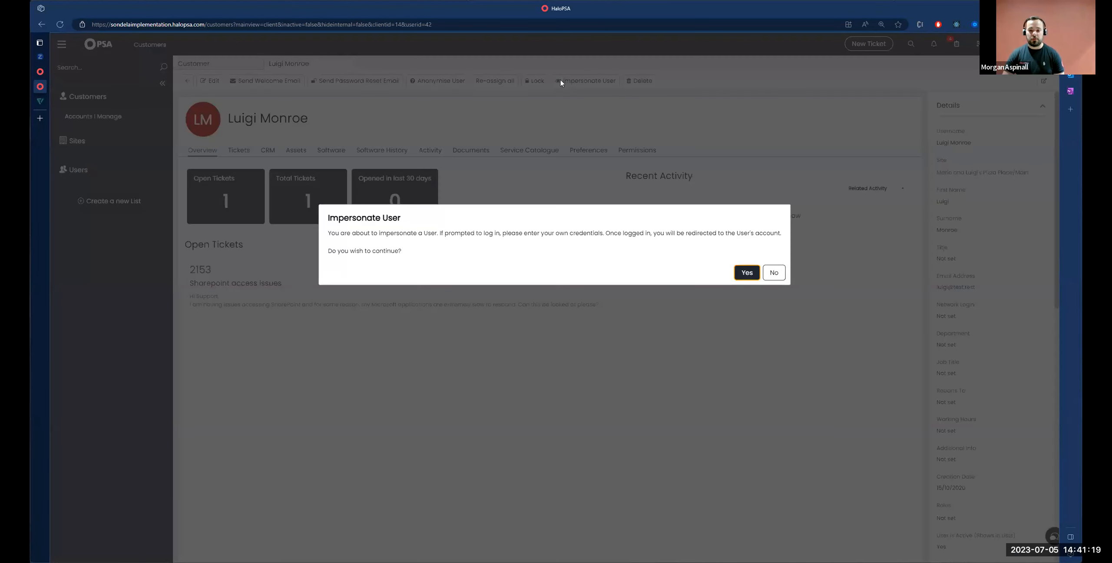
{"action": "left_click", "coordinate": [746, 273]}
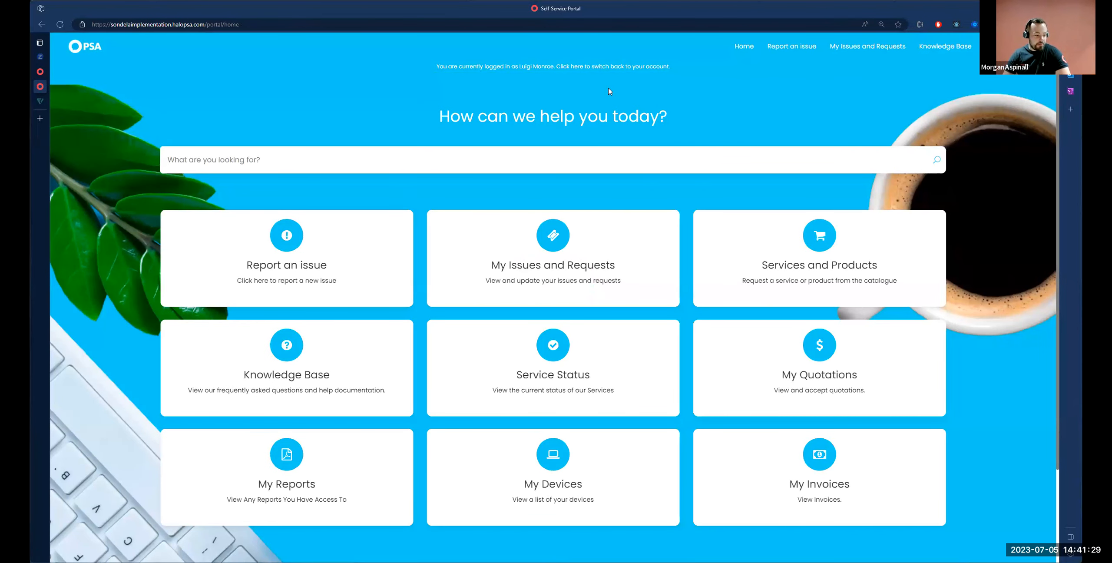
{"action": "left_click", "coordinate": [791, 246]}
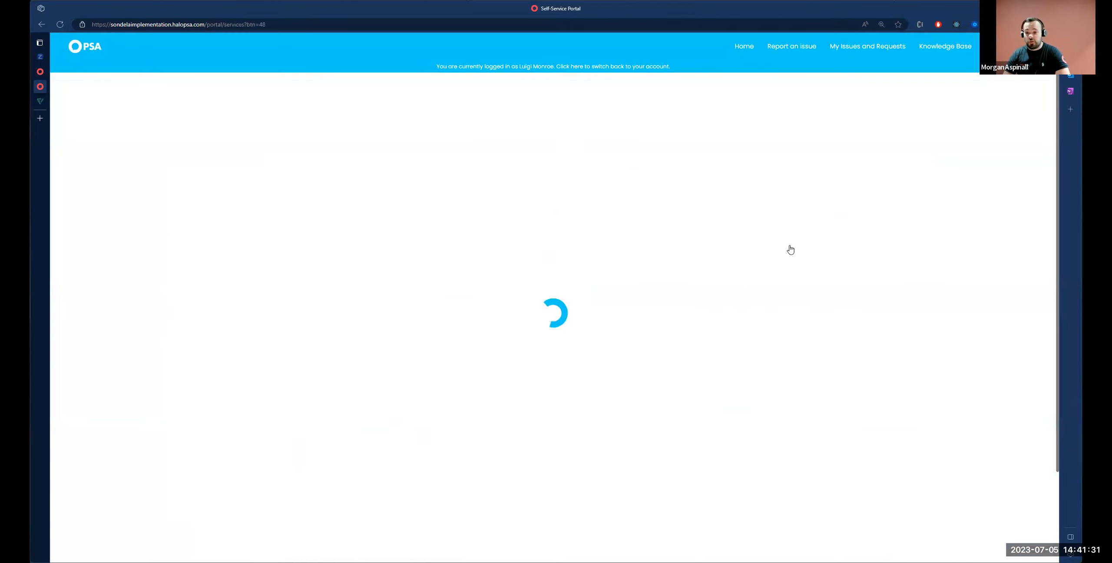
{"action": "left_click", "coordinate": [402, 274]}
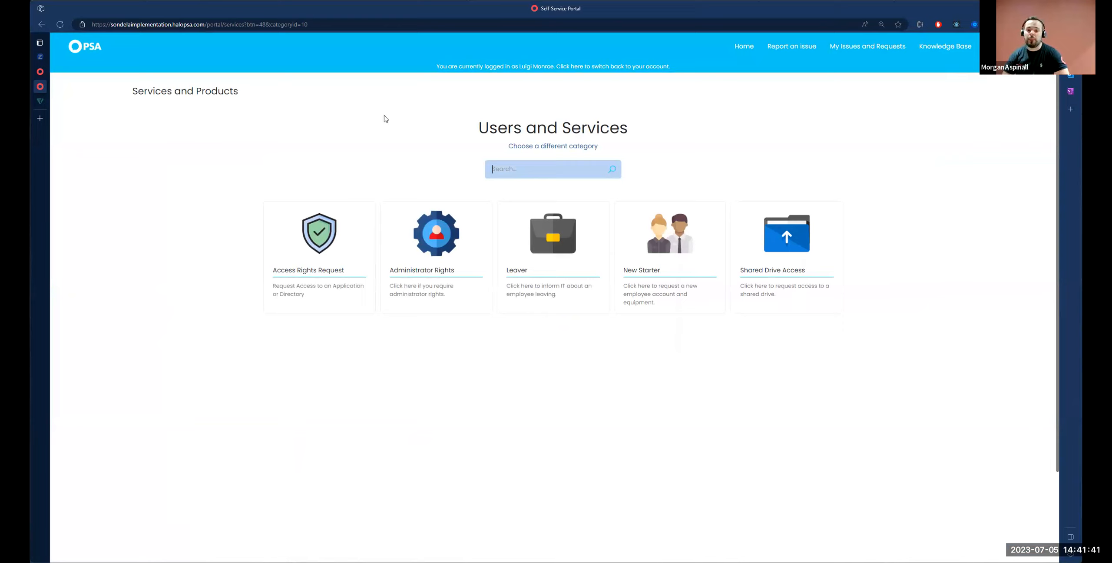
{"action": "left_click", "coordinate": [320, 259]}
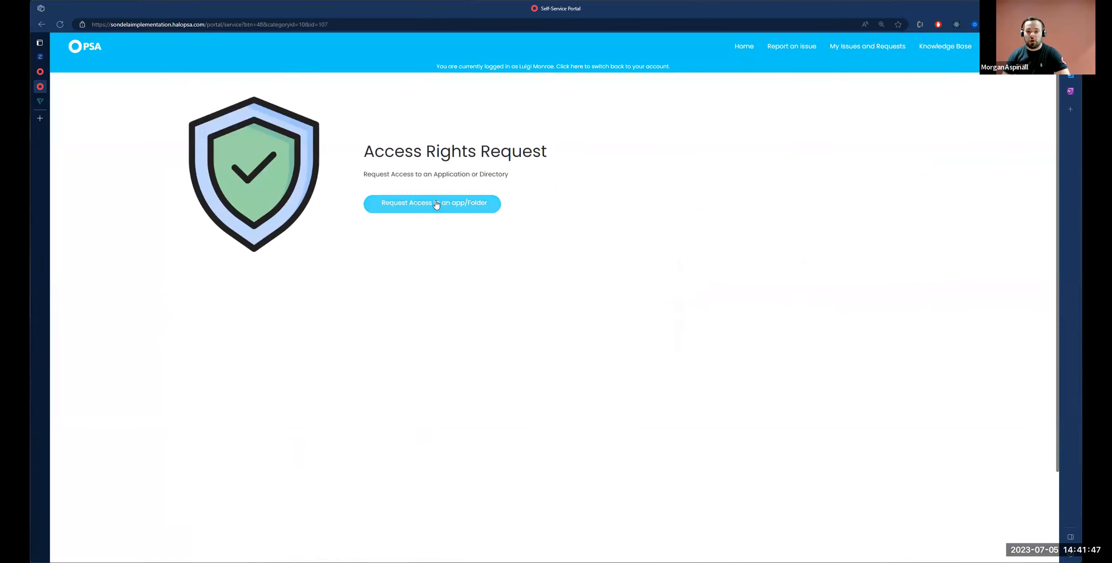
{"action": "left_click", "coordinate": [443, 204]}
Enter Access to Wordpress as the request's summary and request access to the application Wordpress
{"action": "scroll", "coordinate": [322, 266], "scroll_direction": "down", "scroll_amount": 9}
{"action": "scroll", "coordinate": [352, 254], "scroll_direction": "up", "scroll_amount": 5}
{"action": "left_click", "coordinate": [366, 271]}
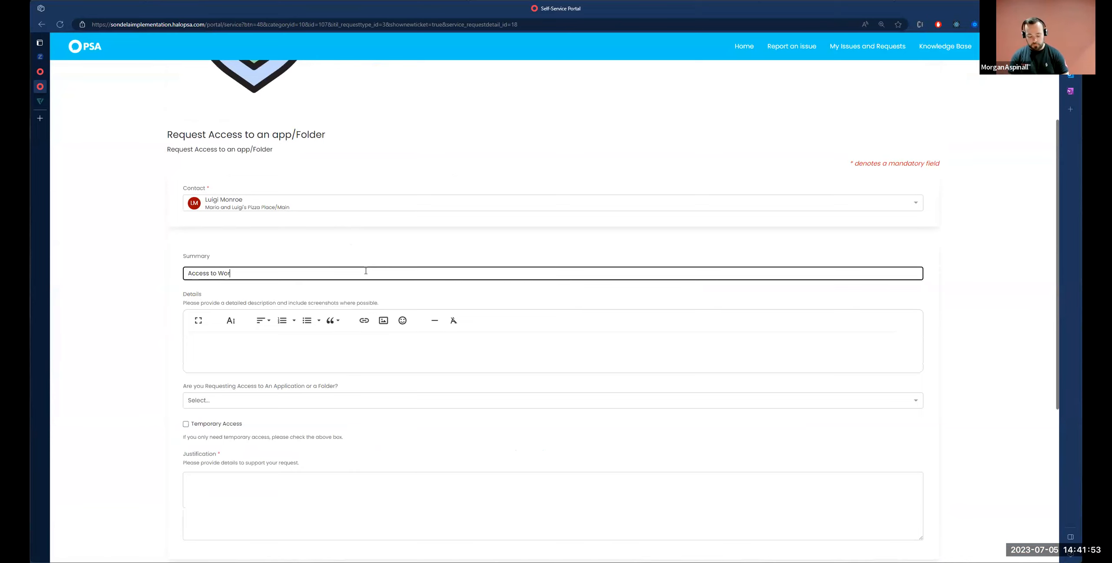
{"action": "scroll", "coordinate": [251, 257], "scroll_direction": "down", "scroll_amount": 4}
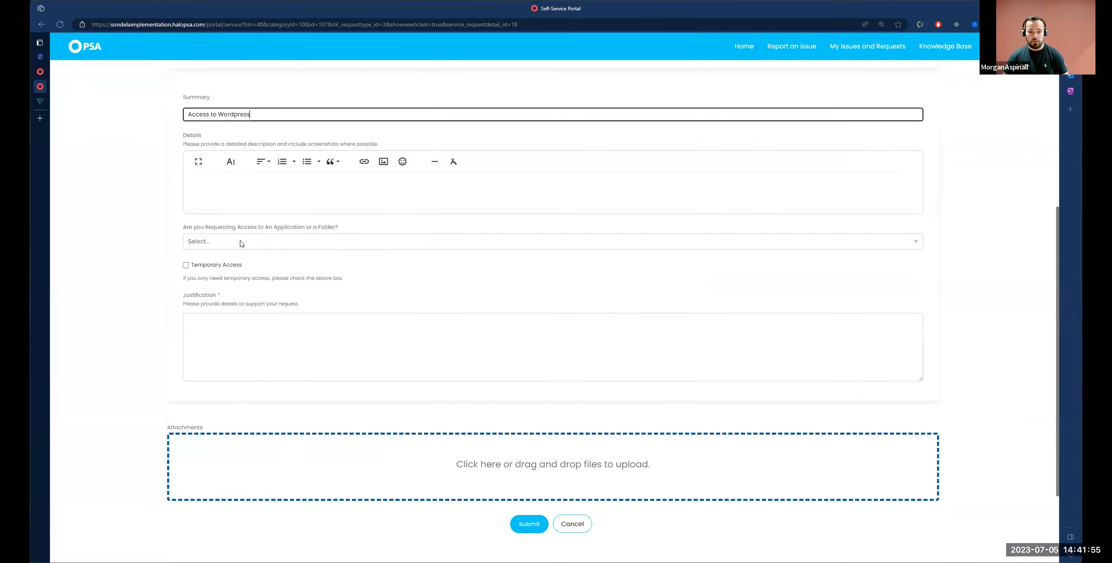
{"action": "left_click", "coordinate": [238, 243]}
{"action": "left_click", "coordinate": [200, 255]}
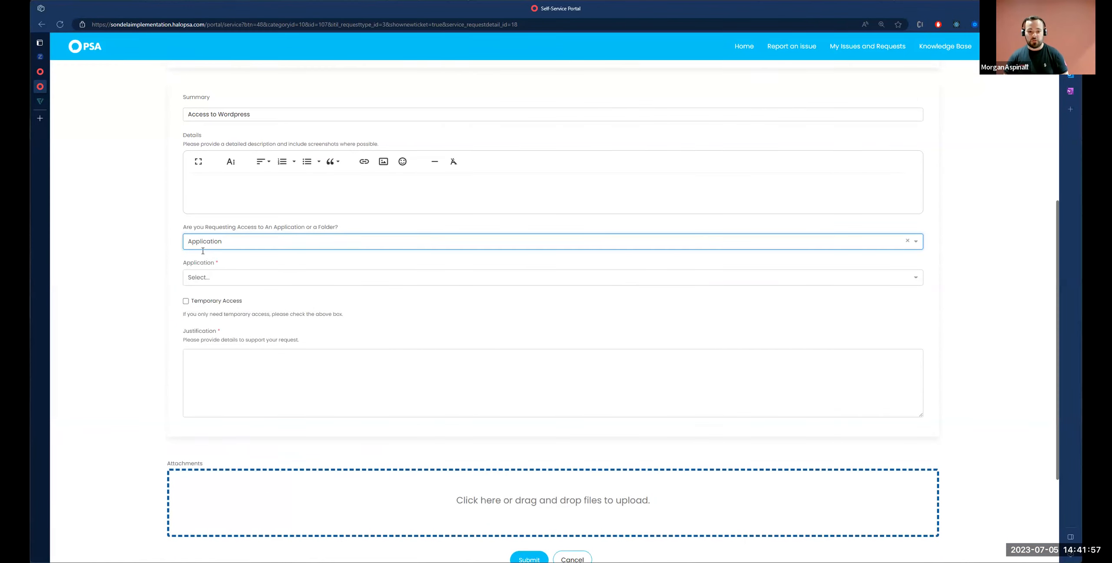
{"action": "left_click", "coordinate": [205, 279]}
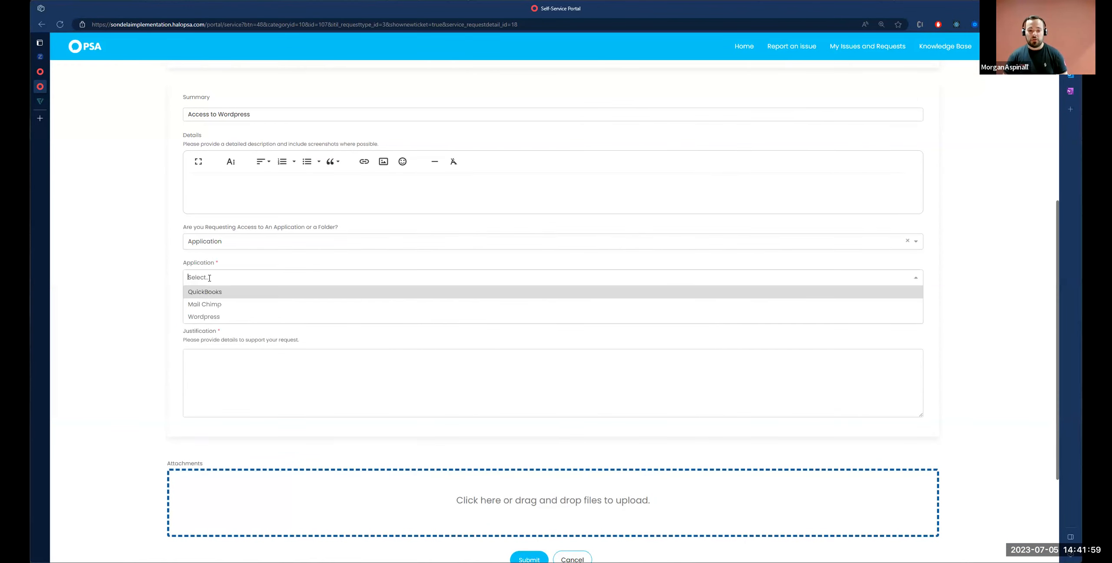
{"action": "left_click", "coordinate": [206, 319]}
Mark the request as temporary access and set the access end date to 31/07/2023
{"action": "left_click", "coordinate": [186, 302]}
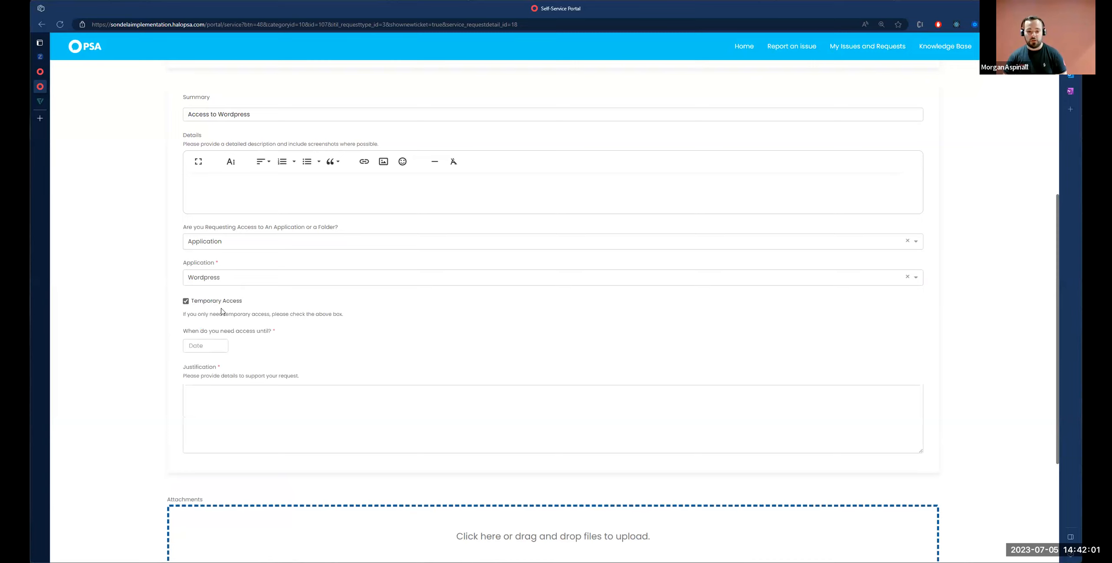
{"action": "left_click", "coordinate": [203, 348]}
{"action": "left_click", "coordinate": [500, 369]}
{"action": "scroll", "coordinate": [335, 335], "scroll_direction": "down", "scroll_amount": 1}
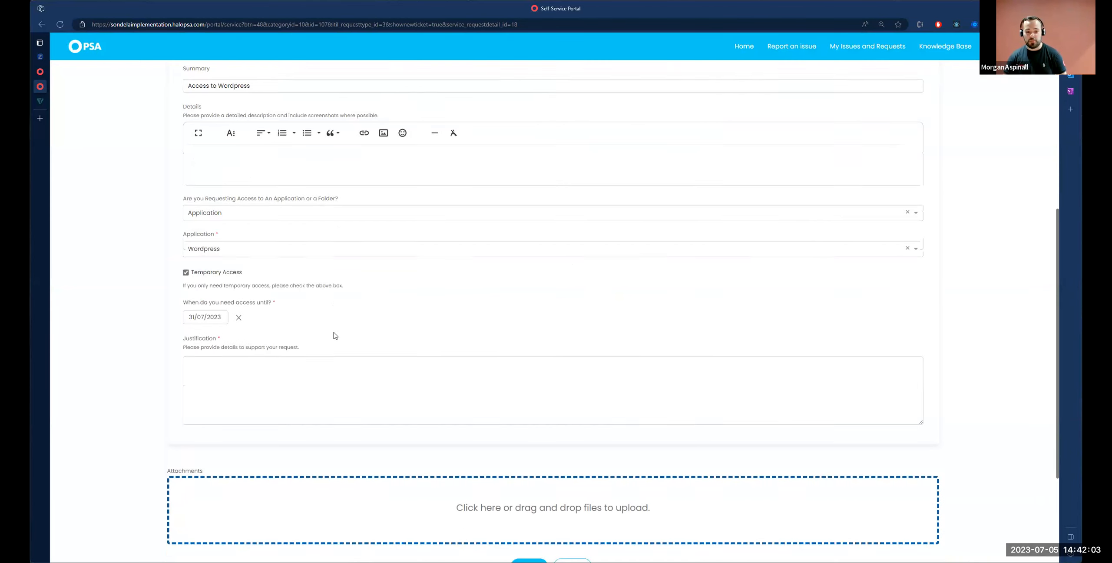
Justify the request with "Need to make some website changes, should be done by EOM" and submit it
{"action": "scroll", "coordinate": [335, 336], "scroll_direction": "down", "scroll_amount": 3}
{"action": "left_click", "coordinate": [357, 255]}
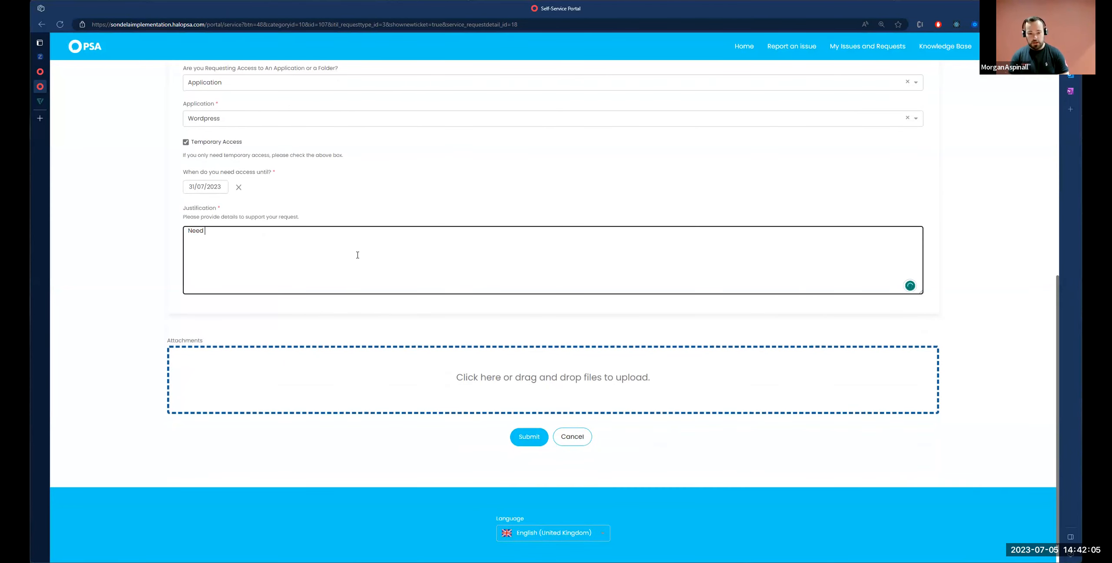
{"action": "type", "text": "Need to make some website changes, should be done by EOM"}
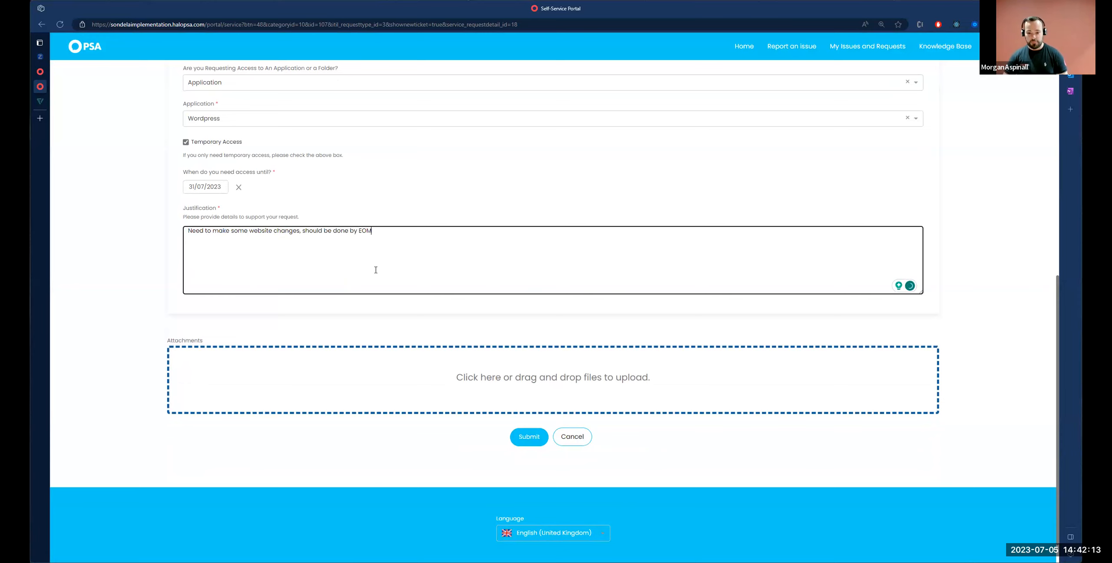
{"action": "left_click", "coordinate": [517, 440]}
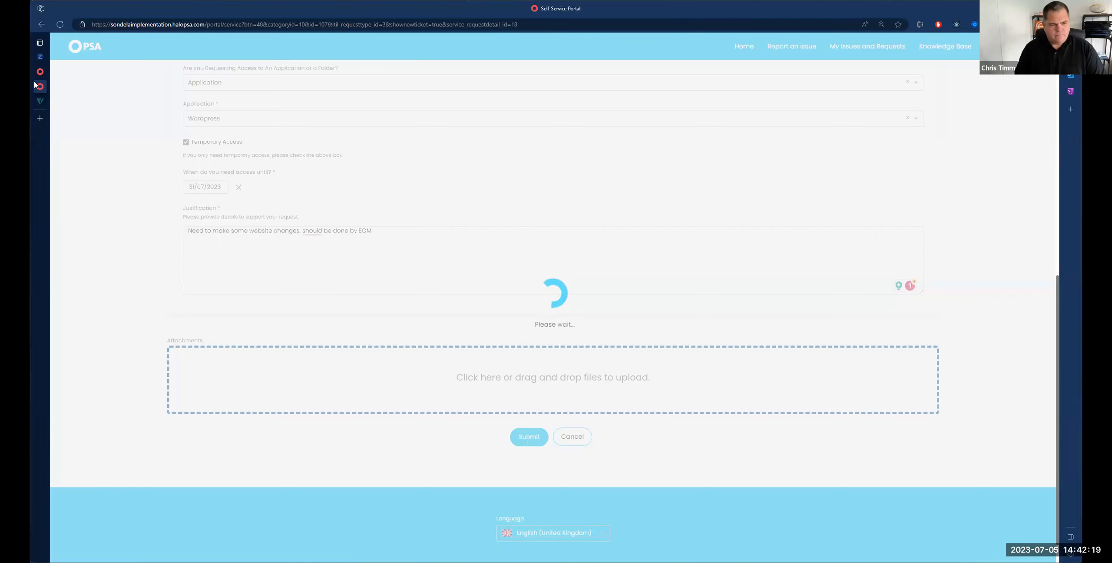
Check the submitted ticket, return to the agent site and open the Access Rights Approval process for editing
{"action": "mouse_move", "coordinate": [41, 74]}
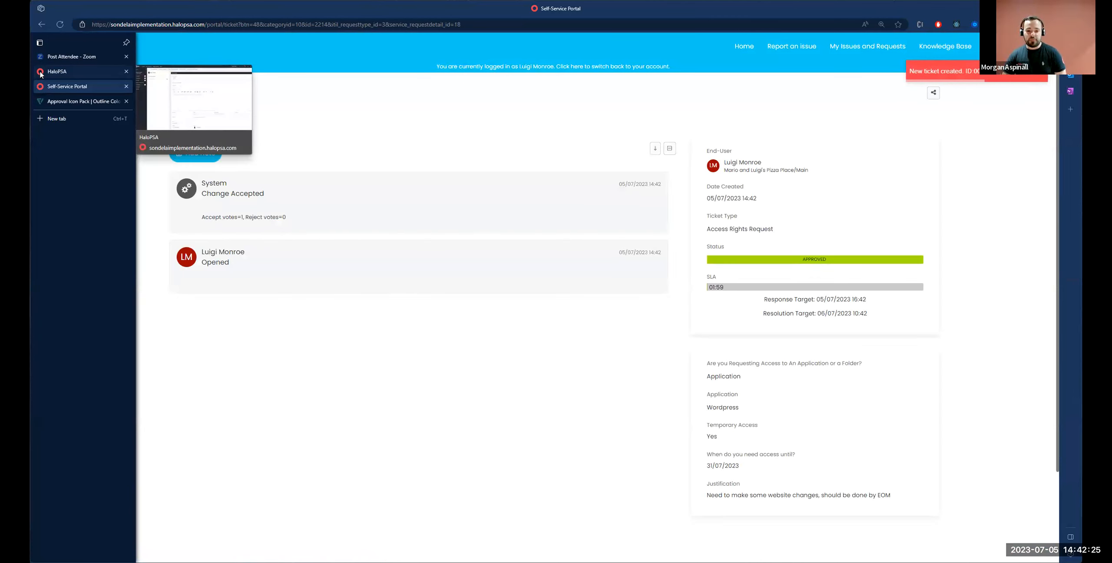
{"action": "scroll", "coordinate": [415, 251], "scroll_direction": "down", "scroll_amount": 3}
{"action": "scroll", "coordinate": [414, 250], "scroll_direction": "up", "scroll_amount": 3}
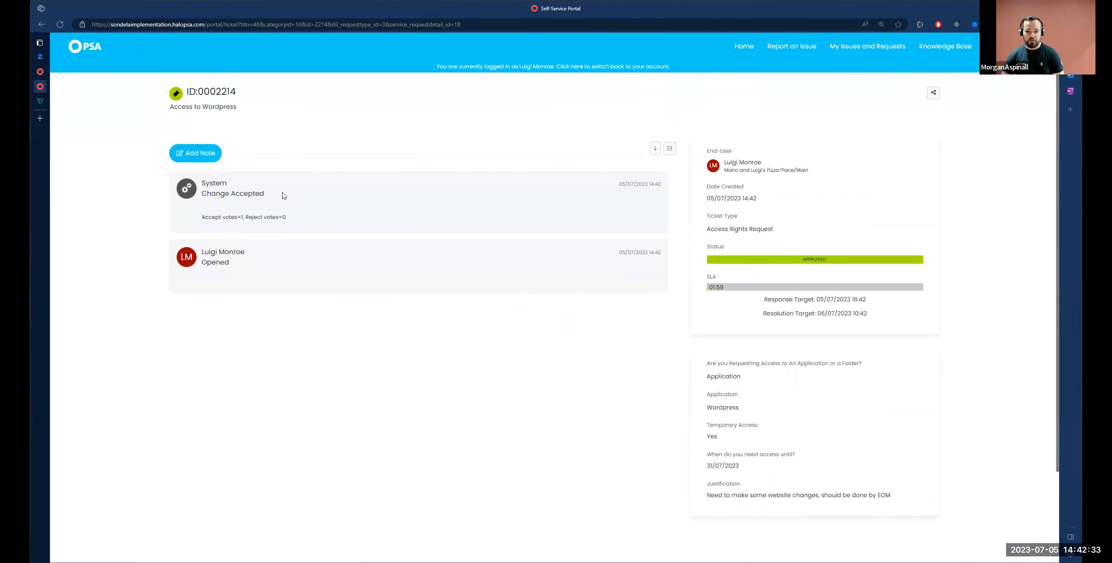
{"action": "left_click", "coordinate": [40, 72]}
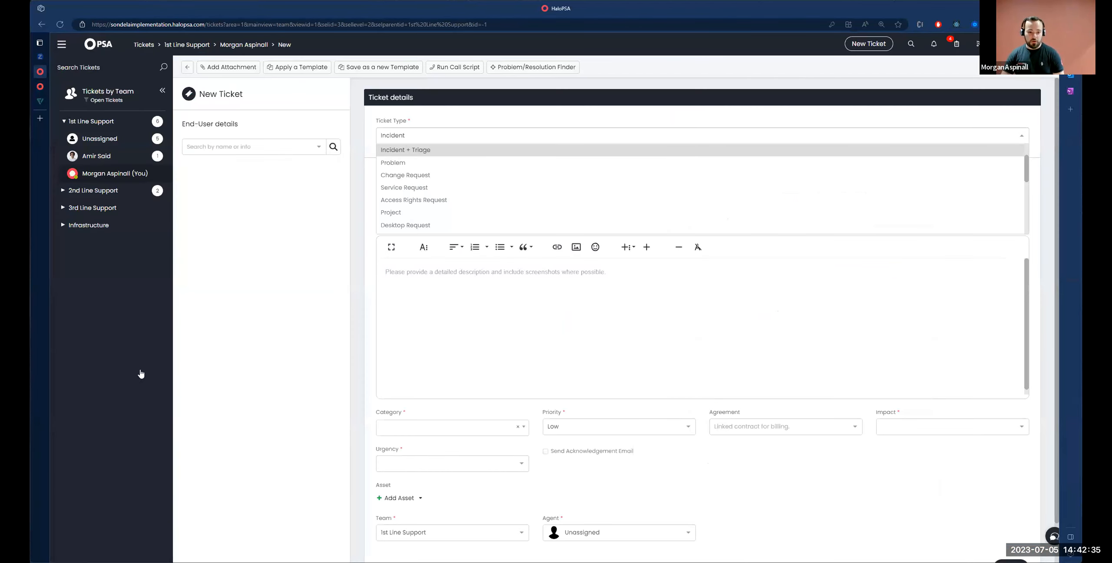
{"action": "left_click", "coordinate": [61, 44]}
{"action": "left_click", "coordinate": [123, 390]}
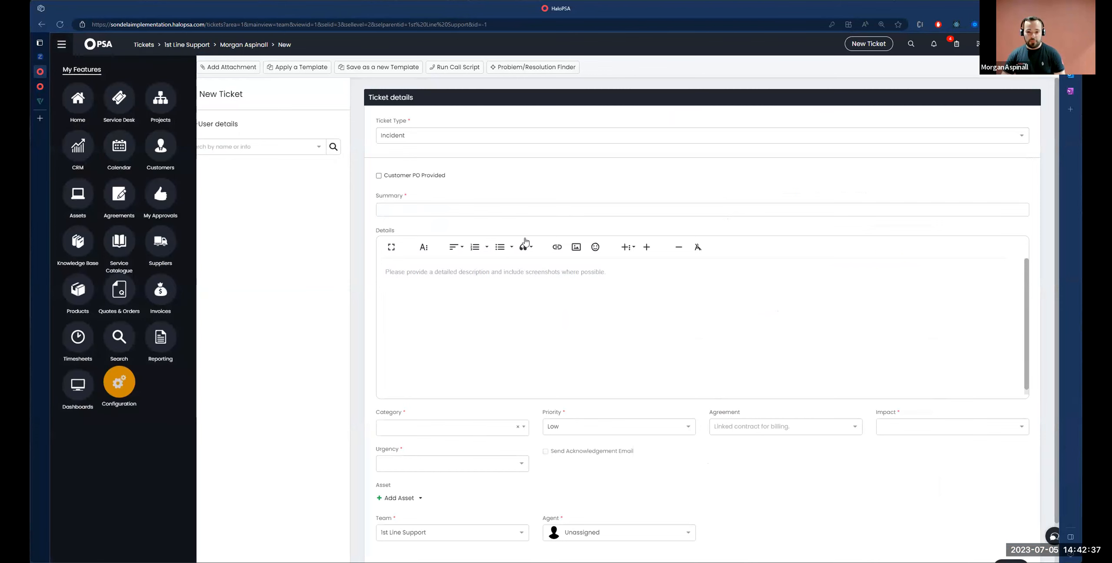
{"action": "left_click", "coordinate": [716, 173]}
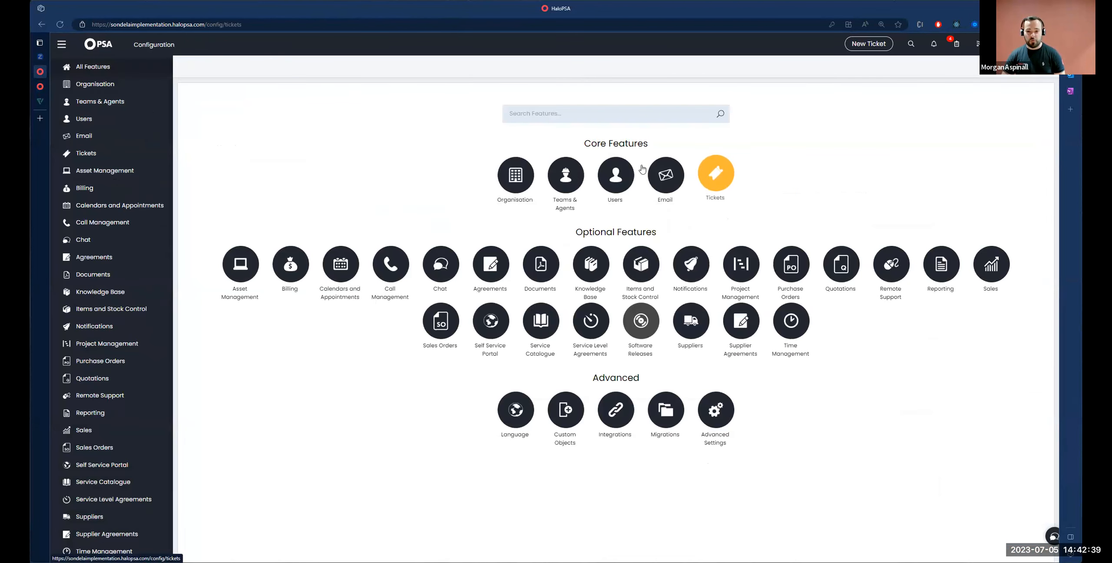
{"action": "left_click", "coordinate": [264, 264]}
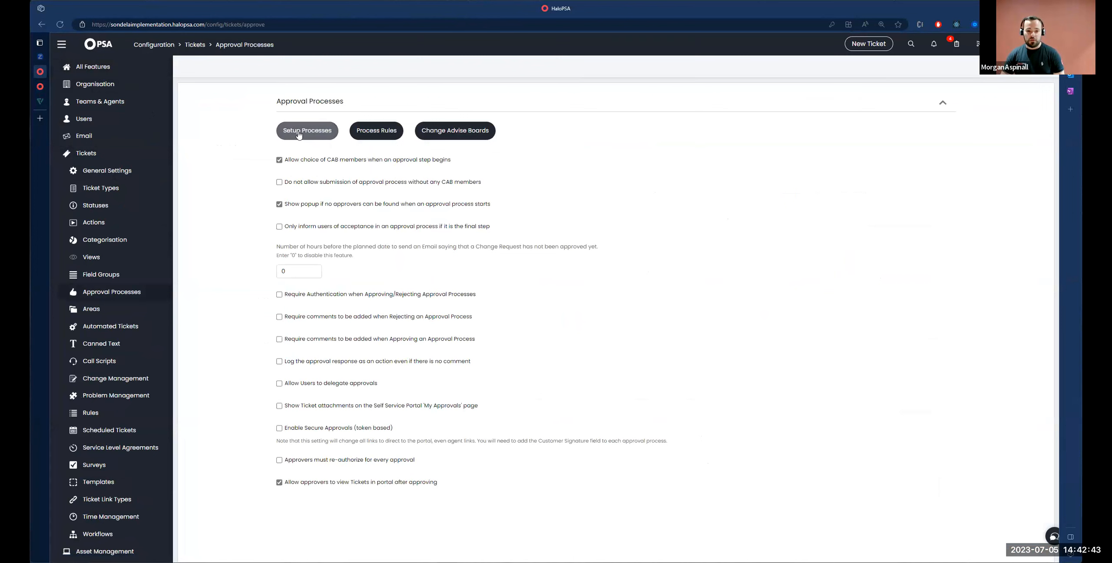
{"action": "left_click", "coordinate": [299, 132]}
{"action": "left_click", "coordinate": [216, 152]}
{"action": "left_click", "coordinate": [210, 67]}
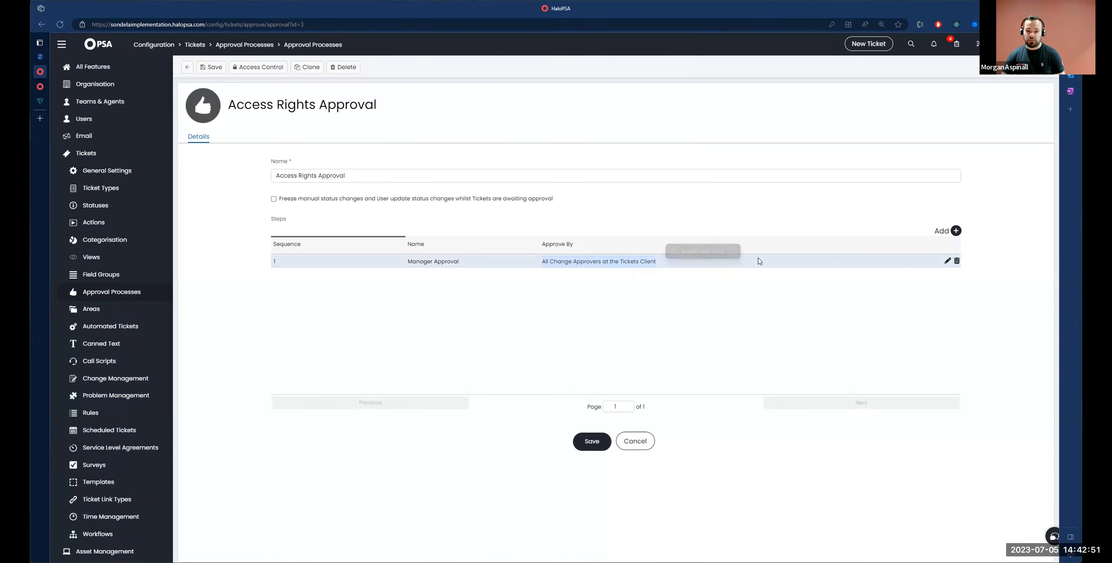
Examine the Manager Approval step's approver settings, especially the auto-approve option for missing approvers, and close the step
{"action": "left_click", "coordinate": [945, 262]}
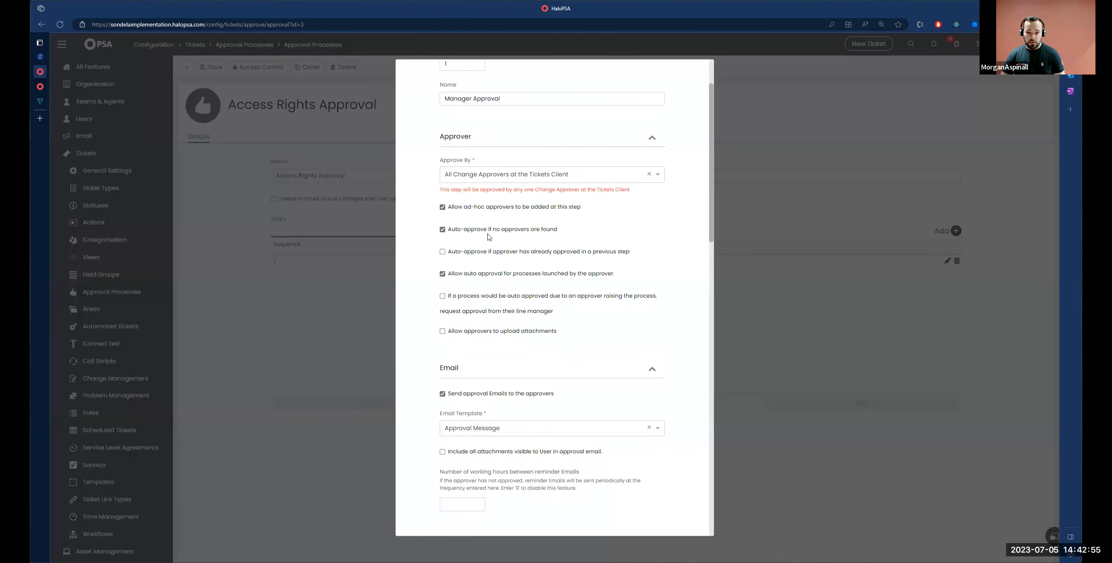
{"action": "triple_click", "coordinate": [514, 234]}
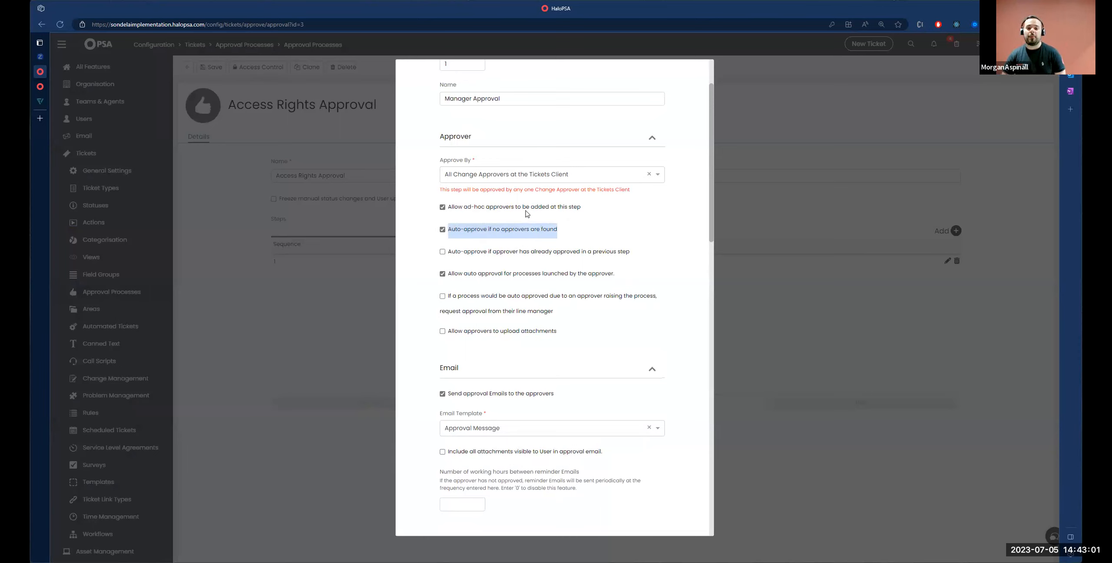
{"action": "scroll", "coordinate": [527, 214], "scroll_direction": "up", "scroll_amount": 3}
{"action": "left_click", "coordinate": [654, 89]}
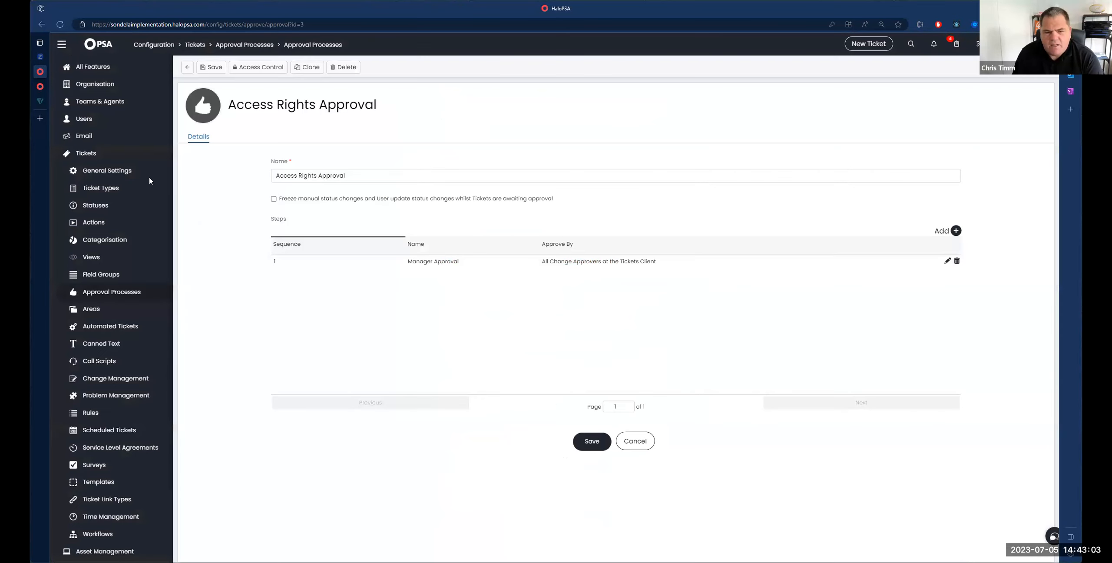
In the customer Mario and Luigi's Pizza Place, open the record of a different user from the one impersonated
{"action": "left_click", "coordinate": [61, 44]}
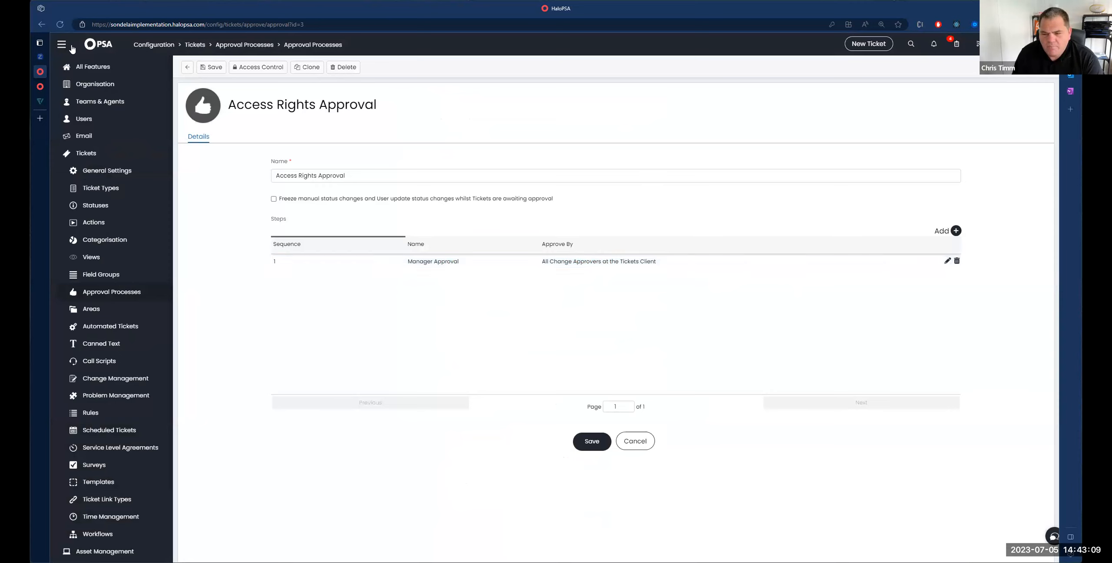
{"action": "left_click", "coordinate": [62, 44]}
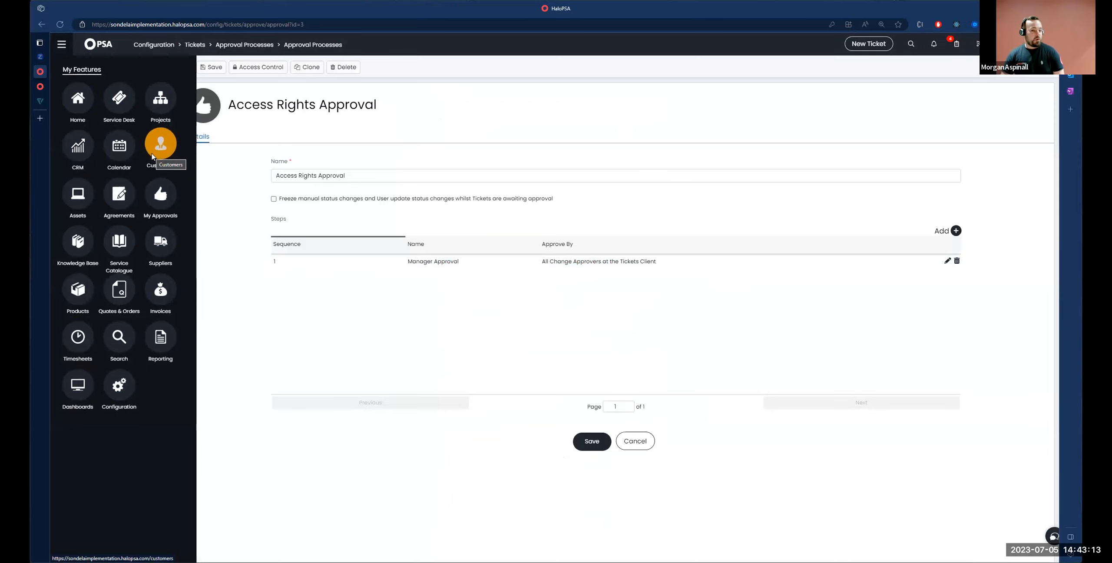
{"action": "left_click", "coordinate": [153, 158]}
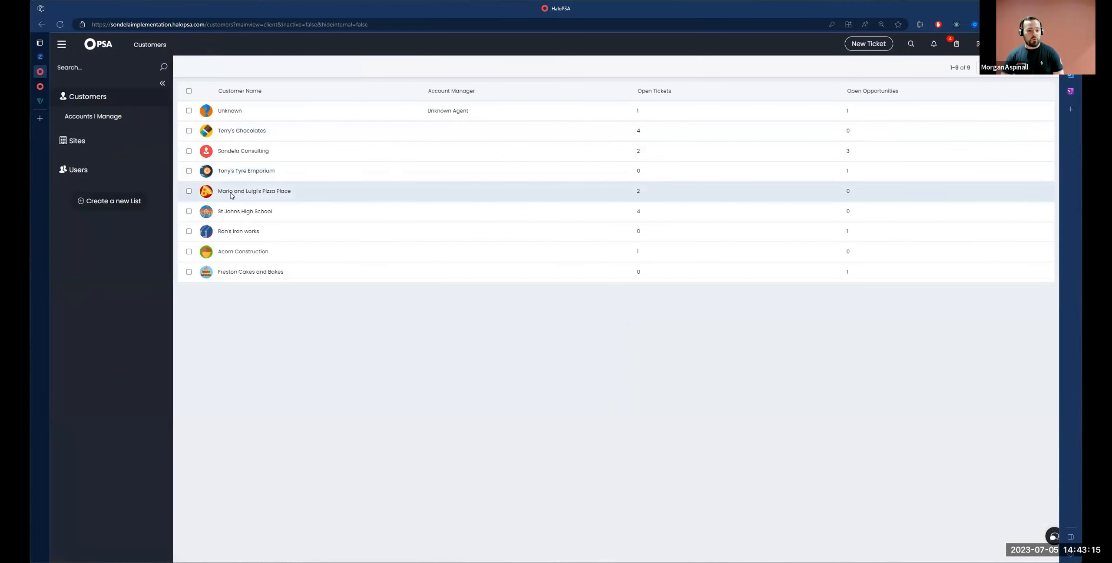
{"action": "left_click", "coordinate": [232, 195]}
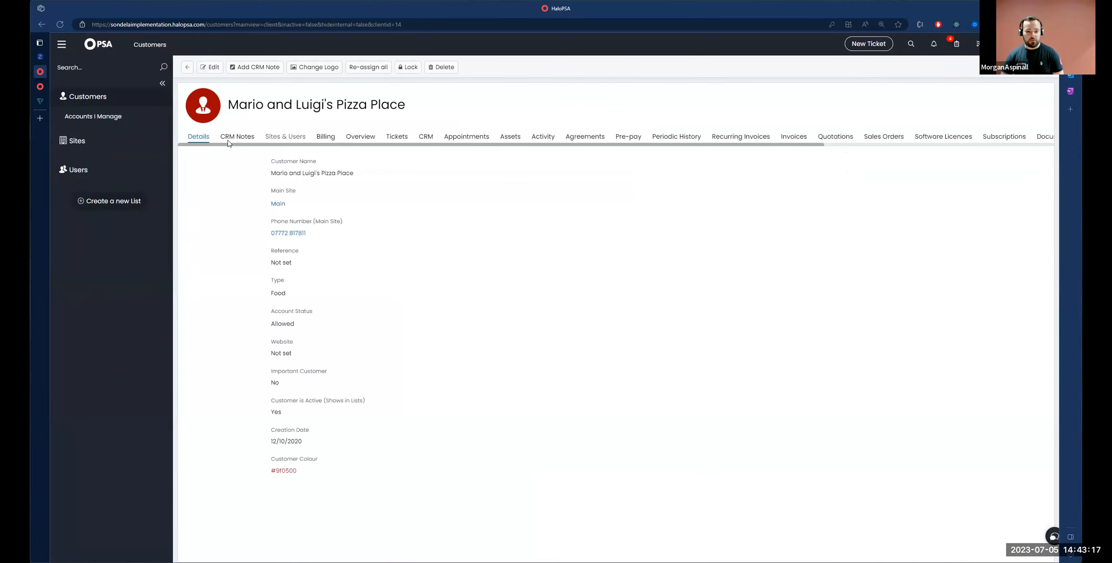
{"action": "left_click", "coordinate": [285, 136]}
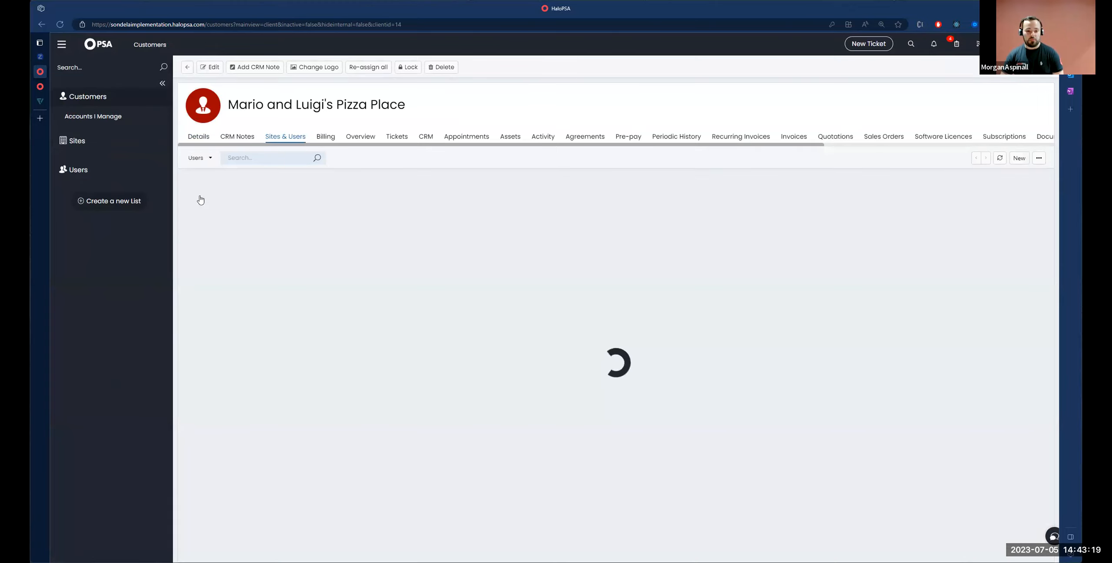
{"action": "left_click", "coordinate": [261, 226]}
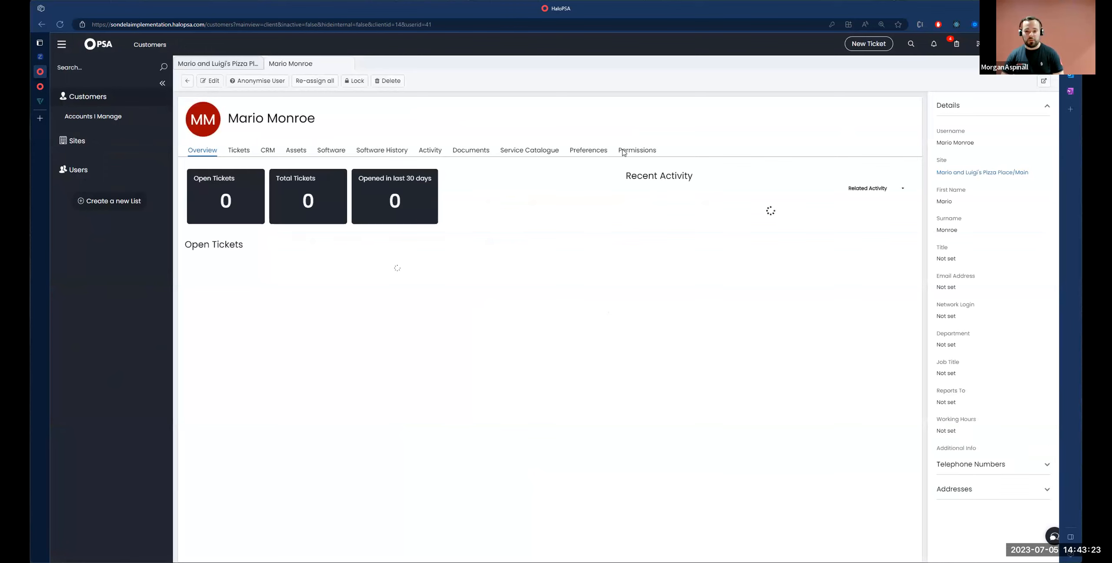
Compare whether the two named users of Mario and Luigi's Pizza Place are permitted to partake in approvals
{"action": "left_click", "coordinate": [628, 152]}
{"action": "scroll", "coordinate": [607, 218], "scroll_direction": "down", "scroll_amount": 3}
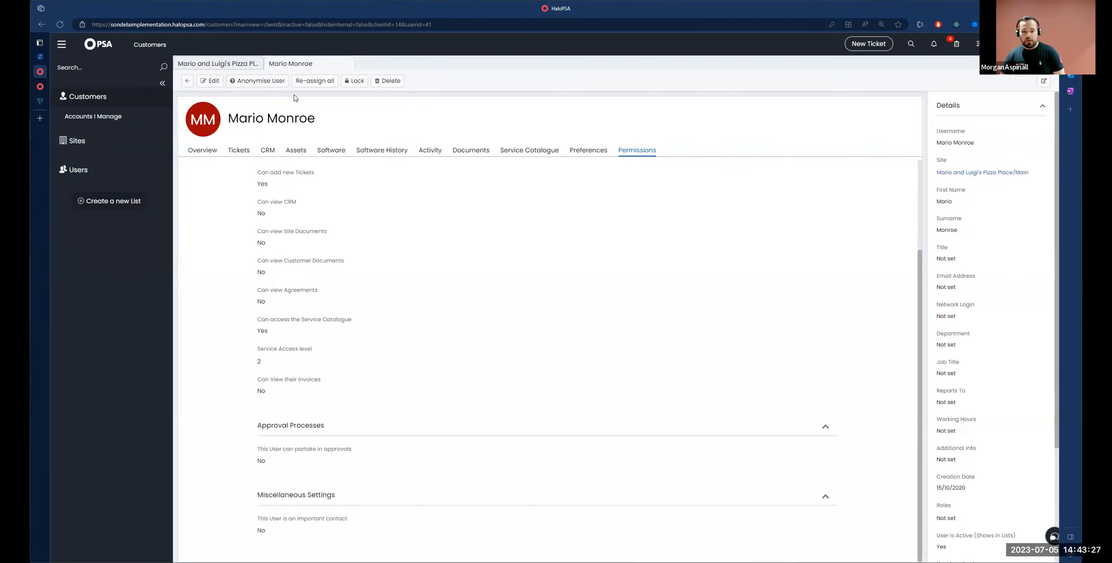
{"action": "triple_click", "coordinate": [266, 459]}
{"action": "left_click", "coordinate": [187, 81]}
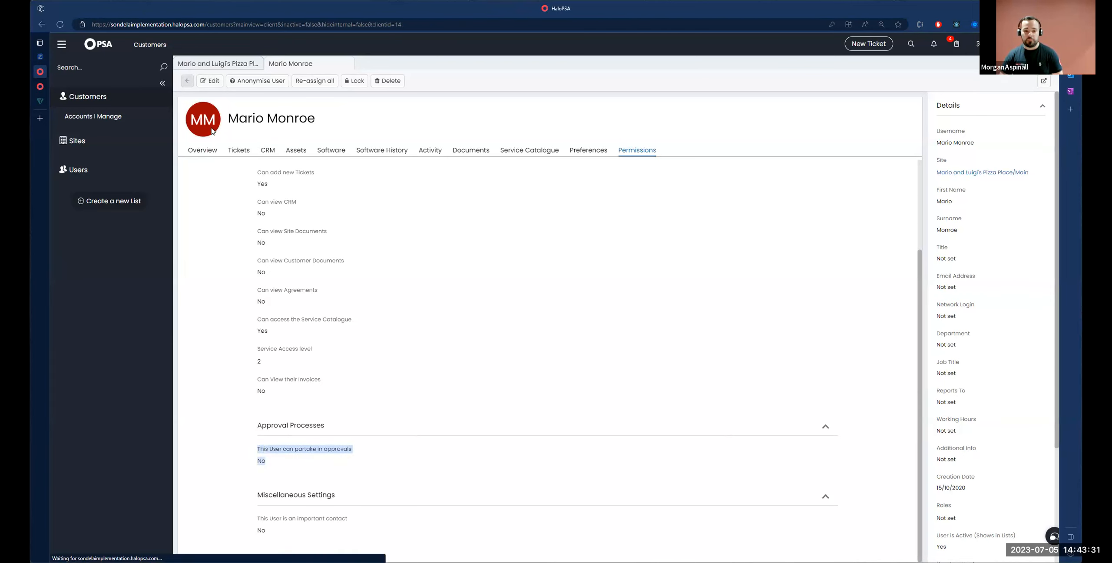
{"action": "left_click", "coordinate": [229, 248]}
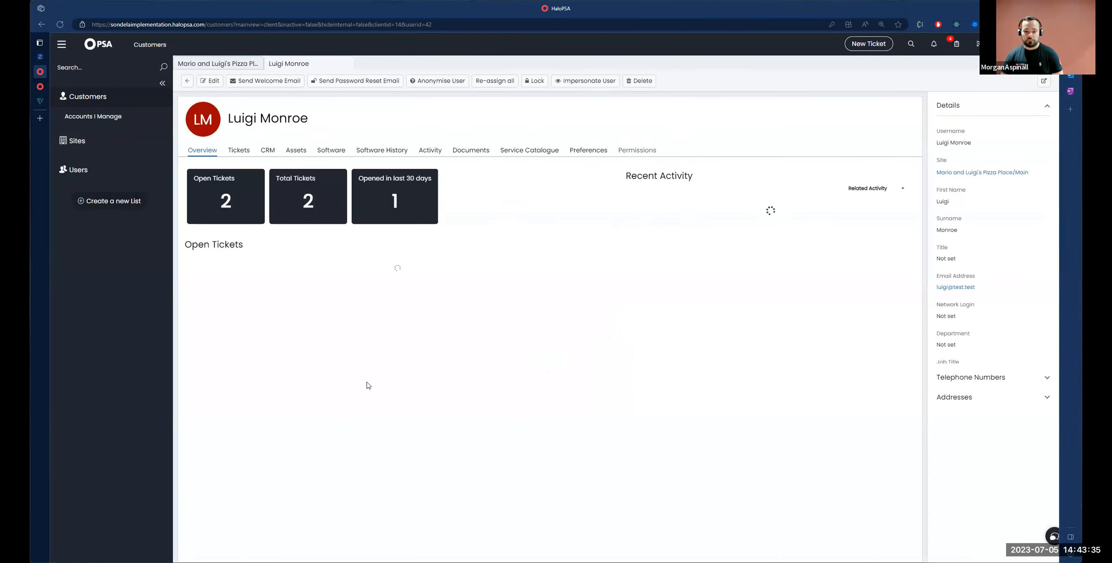
{"action": "scroll", "coordinate": [355, 415], "scroll_direction": "down", "scroll_amount": 2}
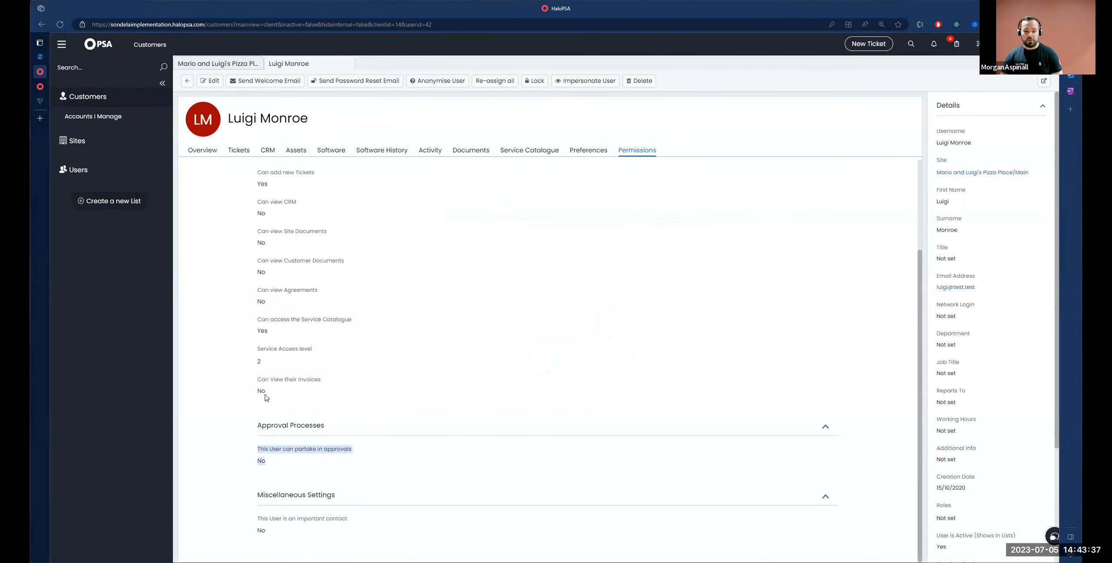
{"action": "left_click", "coordinate": [188, 67]}
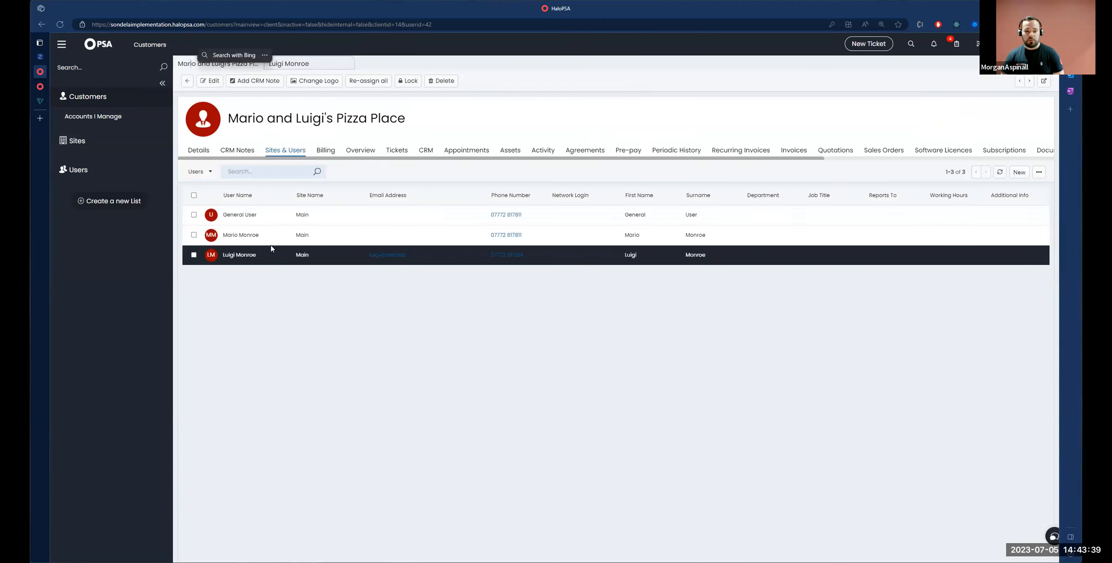
Allow the customer's other user, not the impersonated one, to partake in approvals and save the record
{"action": "left_click", "coordinate": [272, 237]}
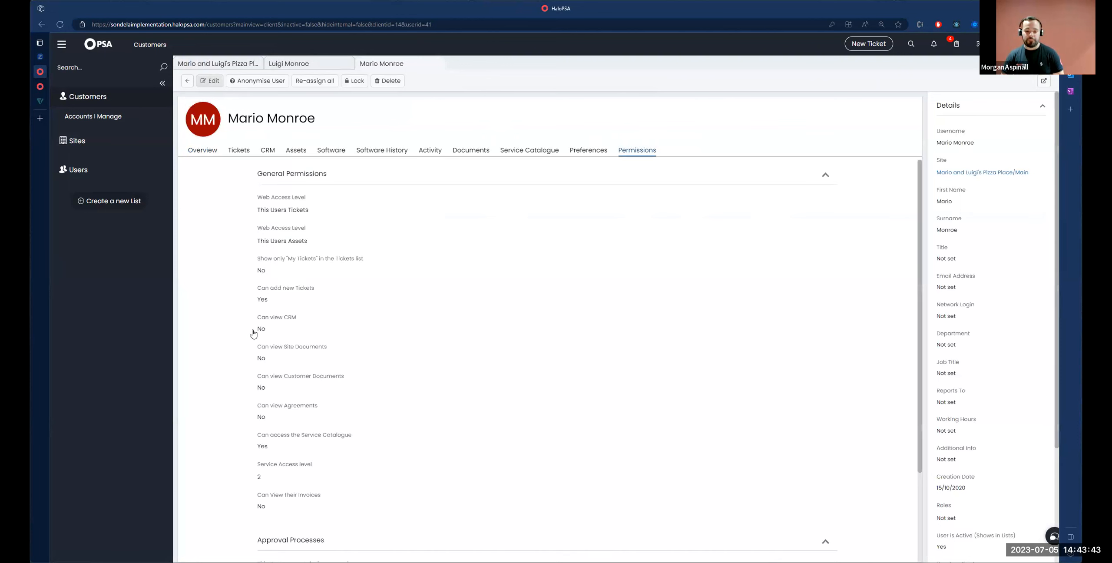
{"action": "scroll", "coordinate": [261, 413], "scroll_direction": "down", "scroll_amount": 3}
{"action": "left_click", "coordinate": [260, 433]}
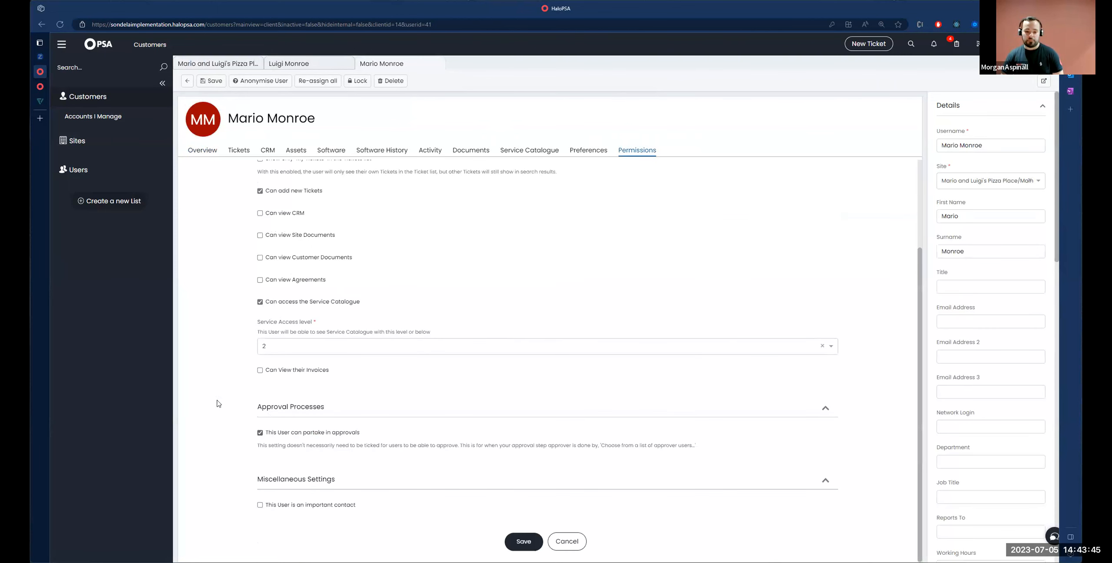
{"action": "left_click", "coordinate": [211, 82]}
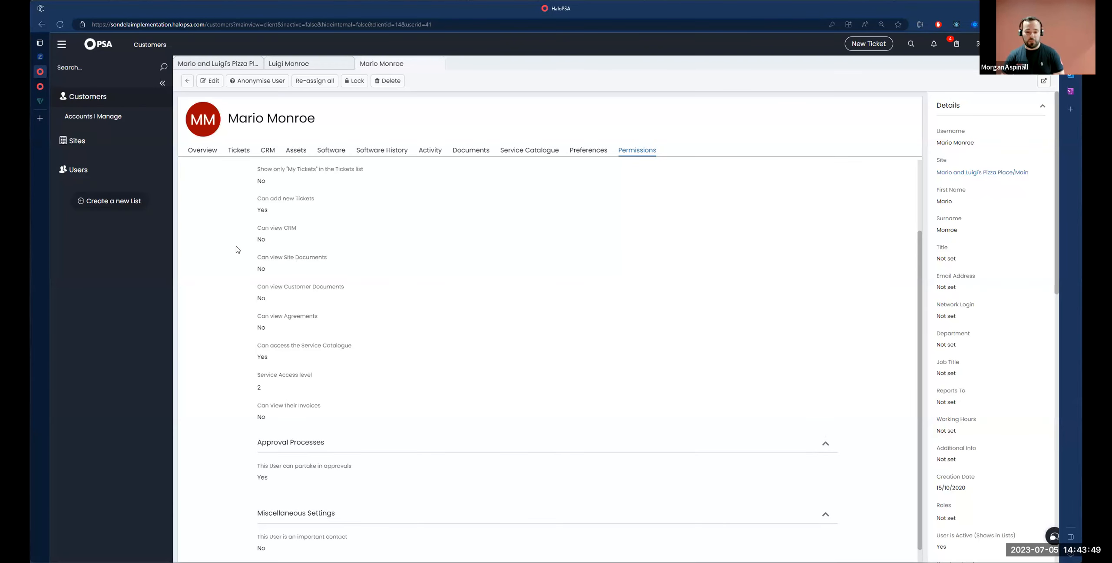
Return to the self-service portal and start another Access Rights Request from the Users and Services category
{"action": "left_click", "coordinate": [40, 87]}
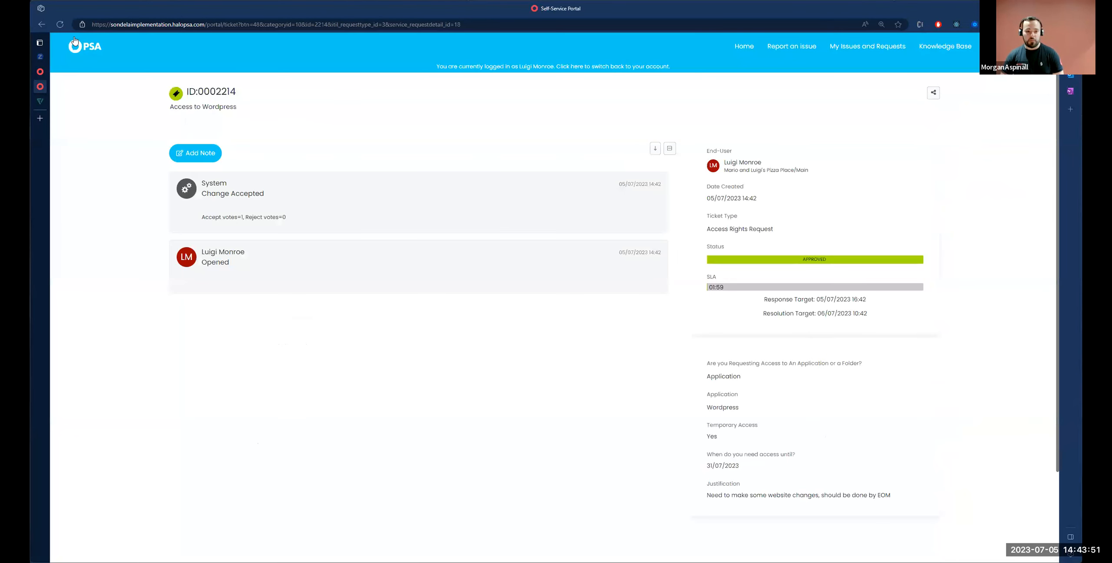
{"action": "left_click", "coordinate": [1004, 46]}
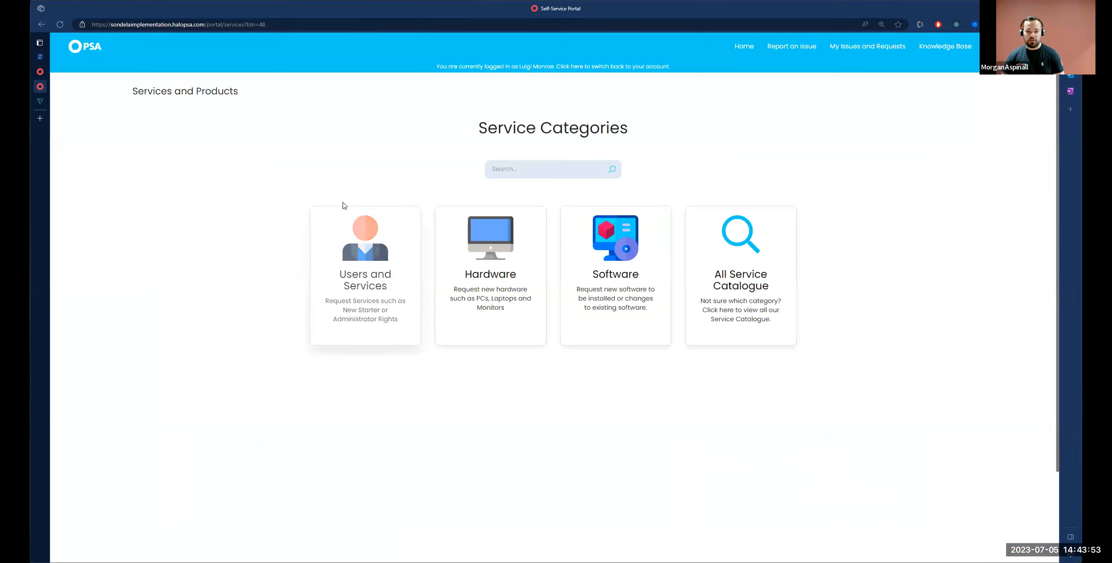
{"action": "left_click", "coordinate": [315, 280]}
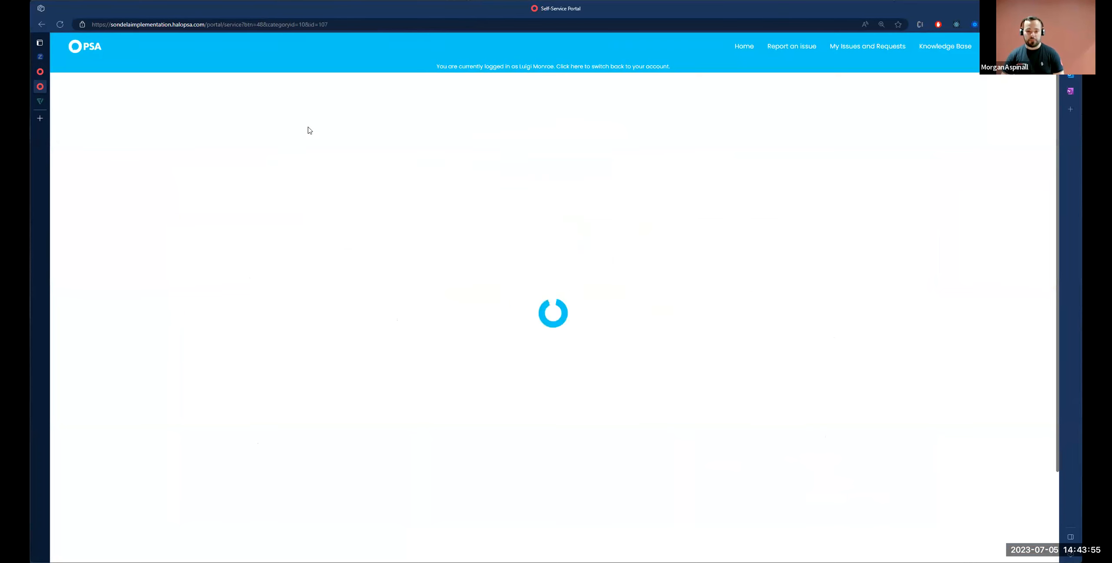
{"action": "scroll", "coordinate": [340, 372], "scroll_direction": "down", "scroll_amount": 5}
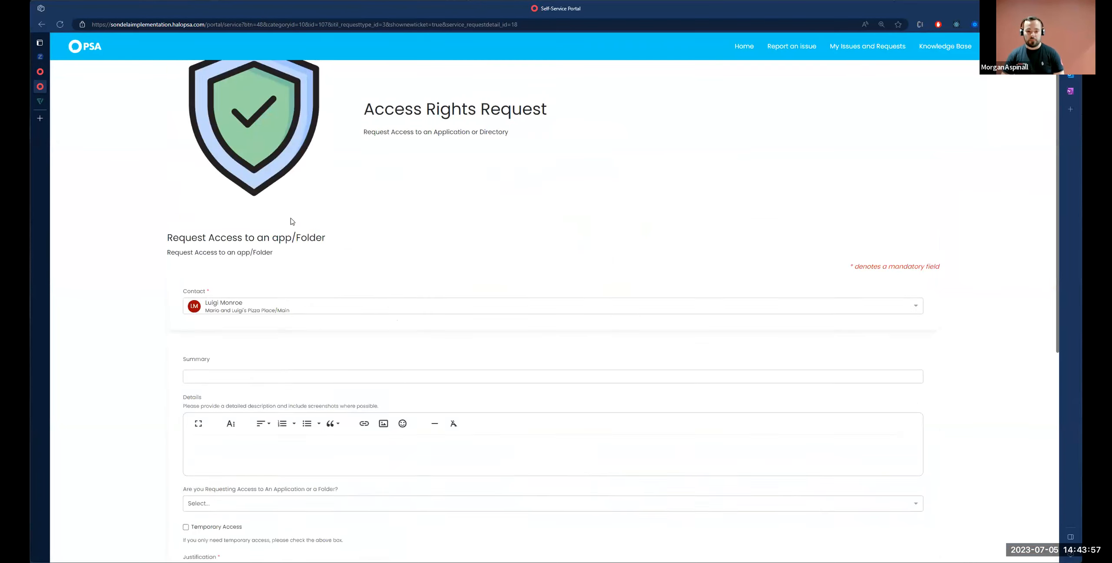
Summarise the request as "Wordpress Aprpoval 2.0" and ask for temporary access to the application Wordpress
{"action": "left_click", "coordinate": [360, 194]}
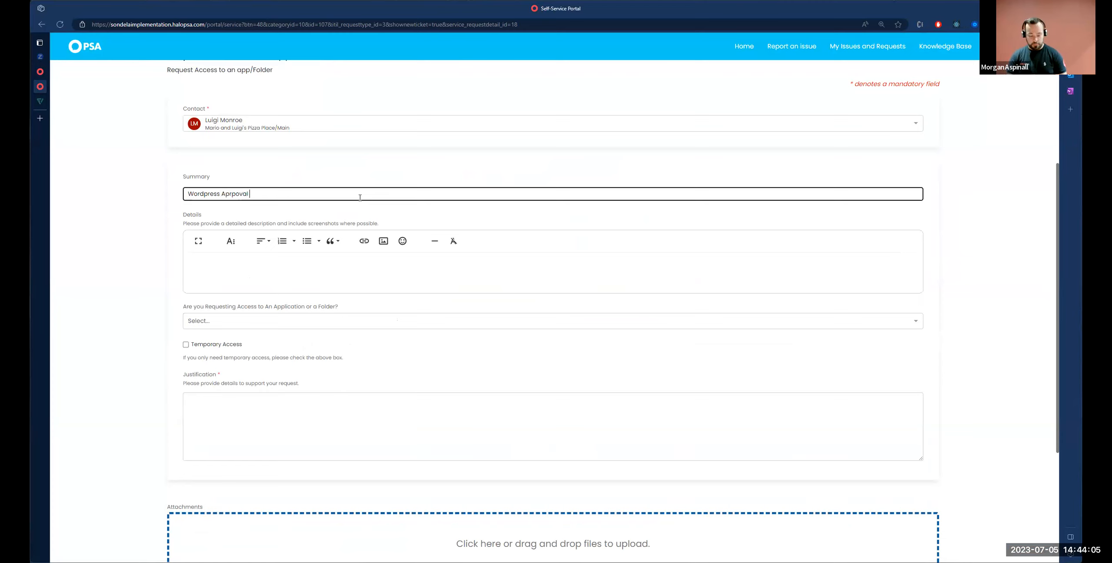
{"action": "left_click", "coordinate": [264, 325]}
{"action": "left_click", "coordinate": [236, 336]}
{"action": "left_click", "coordinate": [219, 355]}
{"action": "left_click", "coordinate": [222, 397]}
{"action": "left_click", "coordinate": [186, 381]}
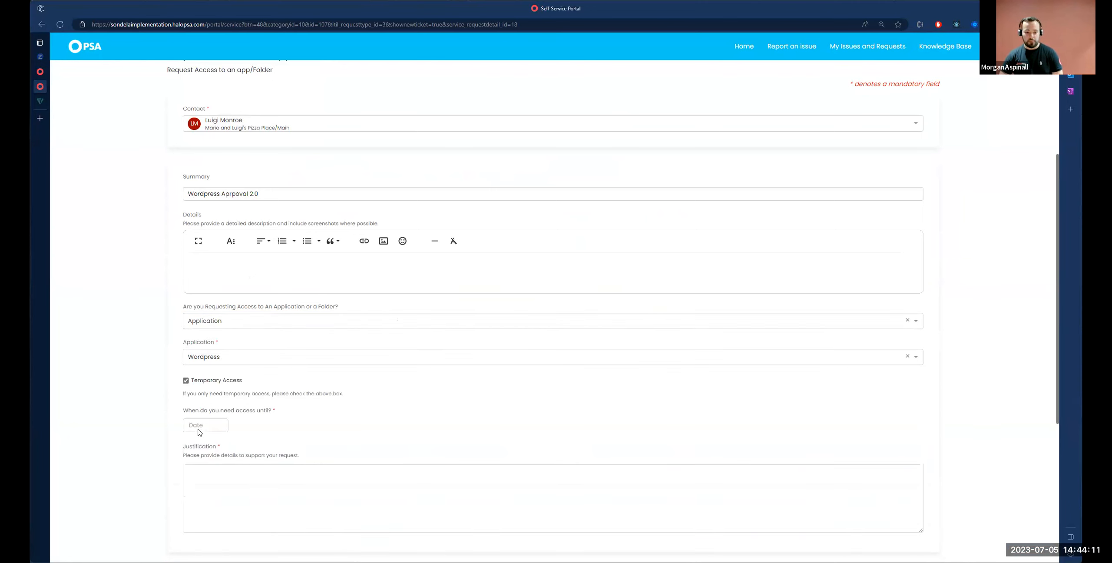
Set the access end date to 31/07/2023, justify it with "Making some website changes - should be done by EOM" and submit the request
{"action": "left_click", "coordinate": [199, 432]}
{"action": "left_click", "coordinate": [497, 366]}
{"action": "left_click", "coordinate": [365, 492]}
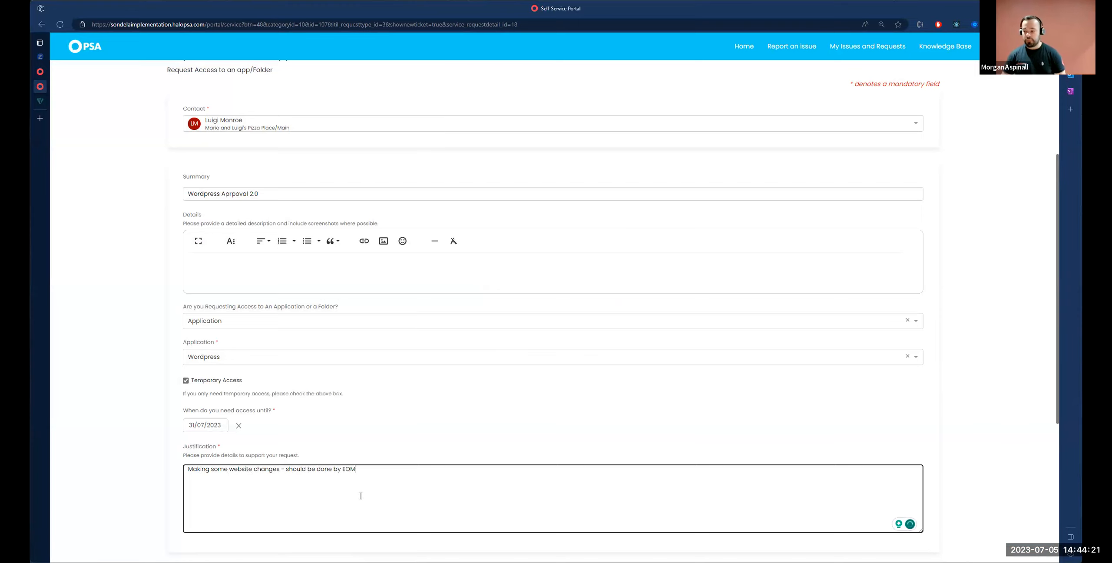
{"action": "scroll", "coordinate": [757, 410], "scroll_direction": "down", "scroll_amount": 6}
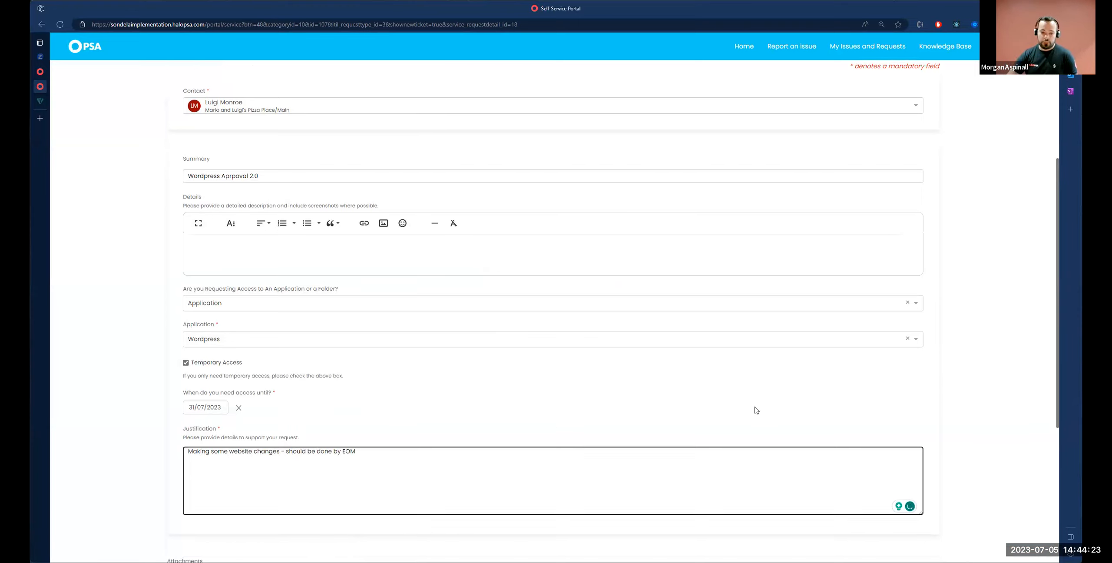
{"action": "left_click", "coordinate": [528, 402]}
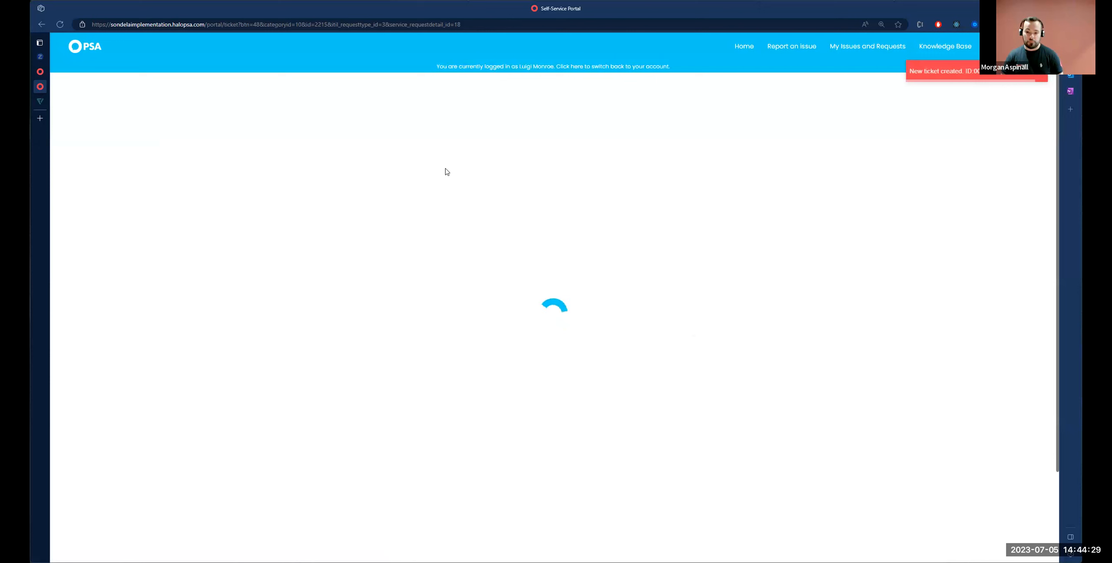
Check the new ticket's status in the portal, and open the same ticket from the 1st Line Support tickets in the agent site
{"action": "left_click_drag", "start_coordinate": [691, 246], "coordinate": [744, 248]}
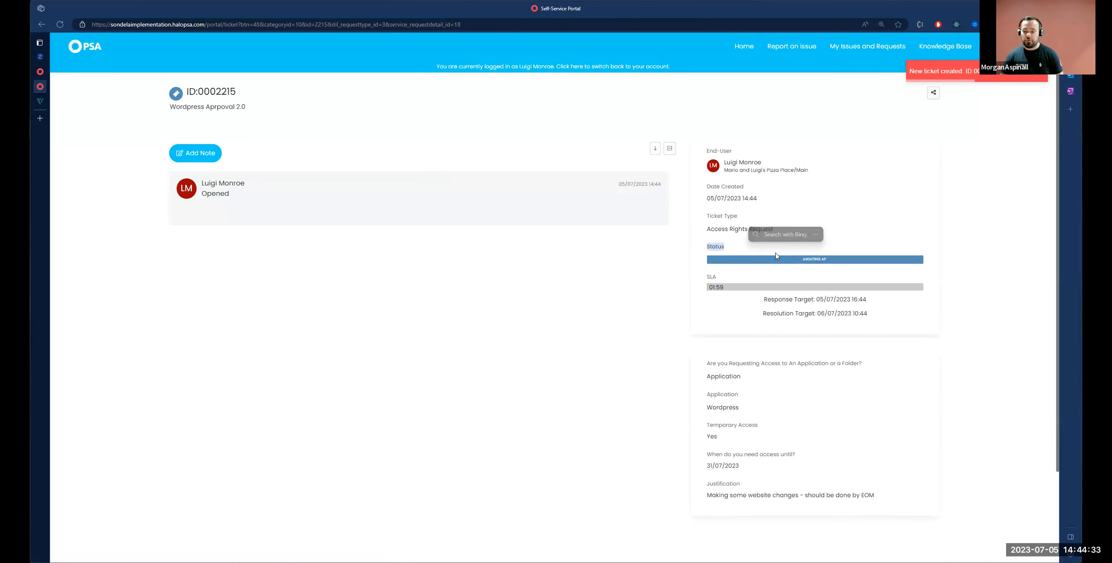
{"action": "left_click", "coordinate": [785, 271]}
{"action": "left_click", "coordinate": [42, 72]}
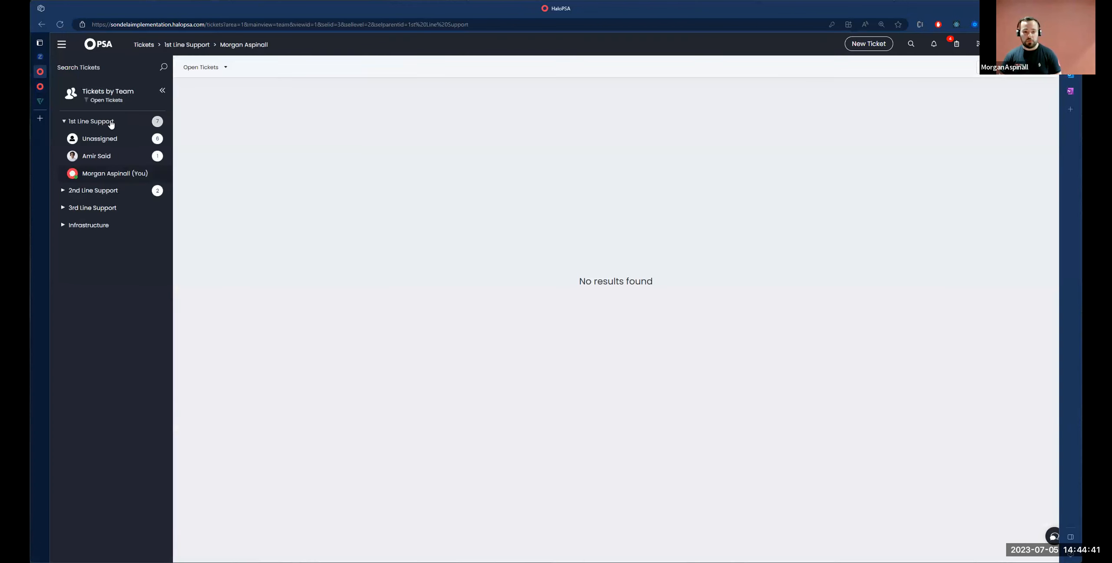
{"action": "left_click", "coordinate": [91, 122]}
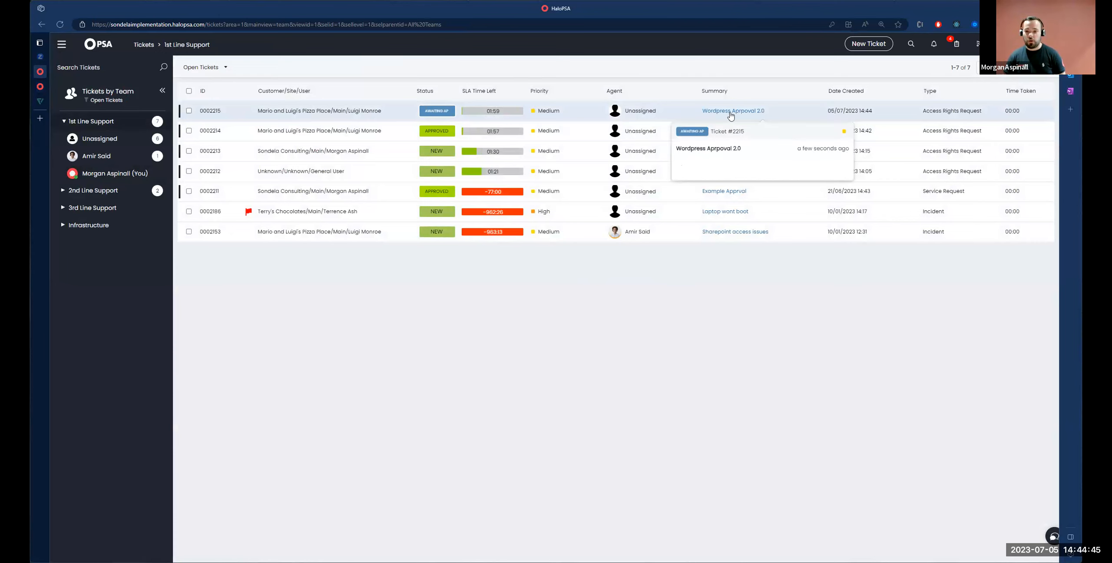
{"action": "left_click", "coordinate": [680, 122]}
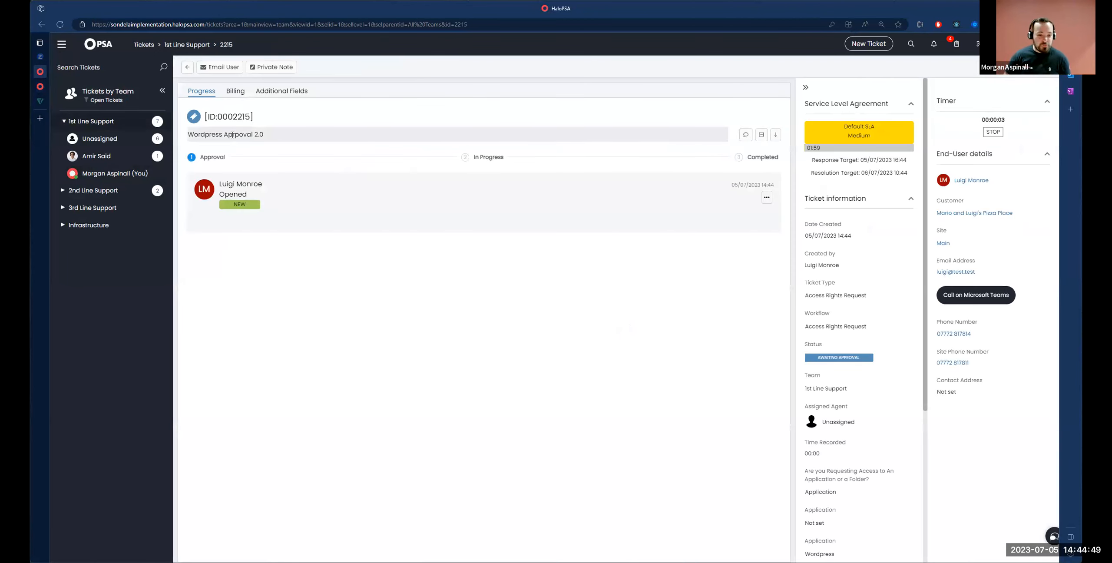
Examine the ticket's approval process and approver, and compare its two Application fields with the requested access type
{"action": "scroll", "coordinate": [867, 389], "scroll_direction": "down", "scroll_amount": 5}
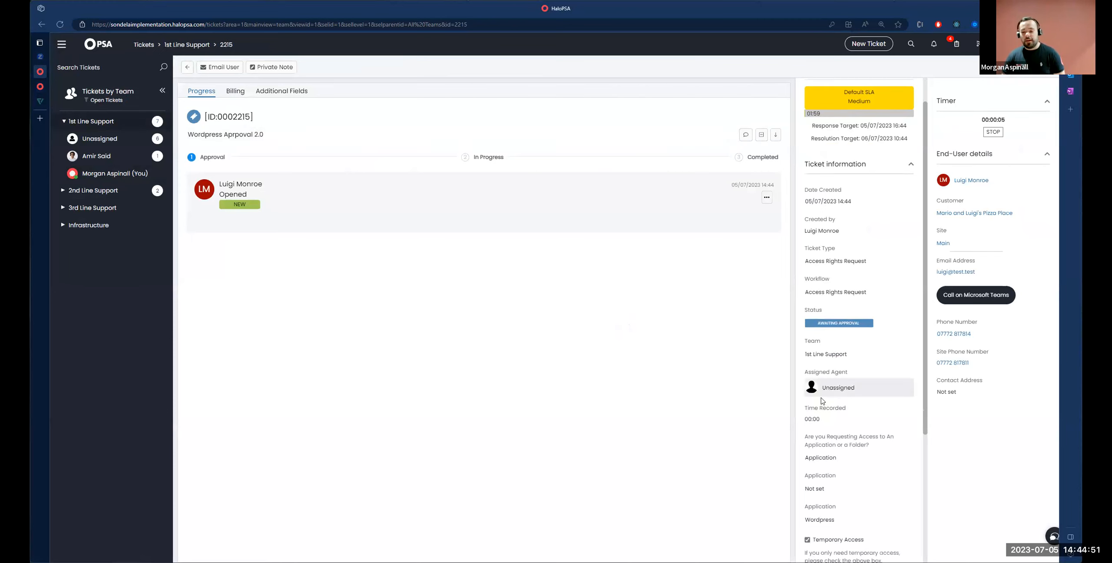
{"action": "left_click_drag", "start_coordinate": [805, 460], "coordinate": [846, 463]}
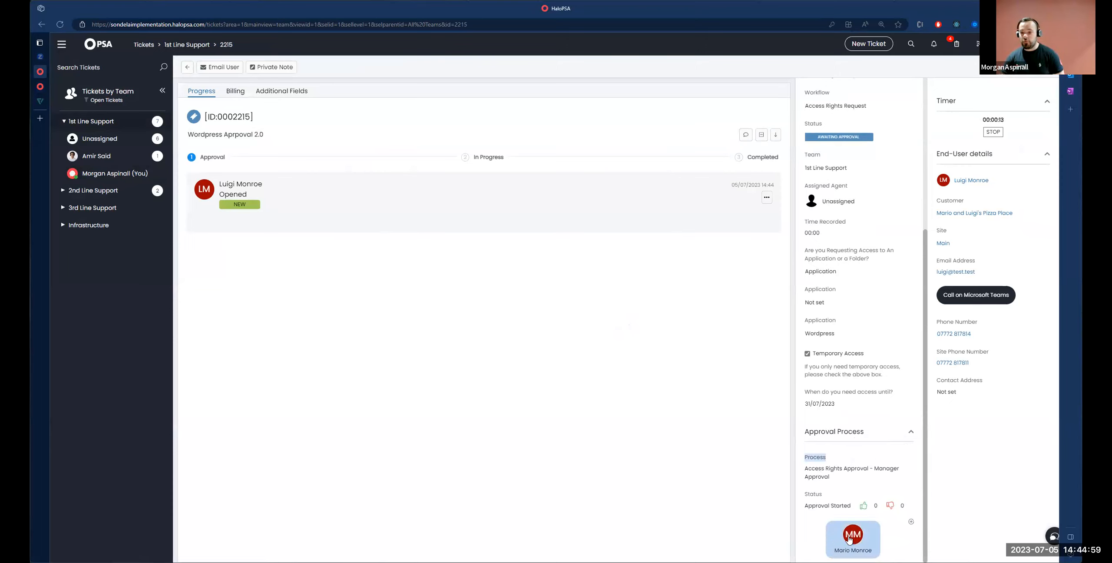
{"action": "scroll", "coordinate": [864, 440], "scroll_direction": "up", "scroll_amount": 5}
{"action": "scroll", "coordinate": [839, 405], "scroll_direction": "down", "scroll_amount": 5}
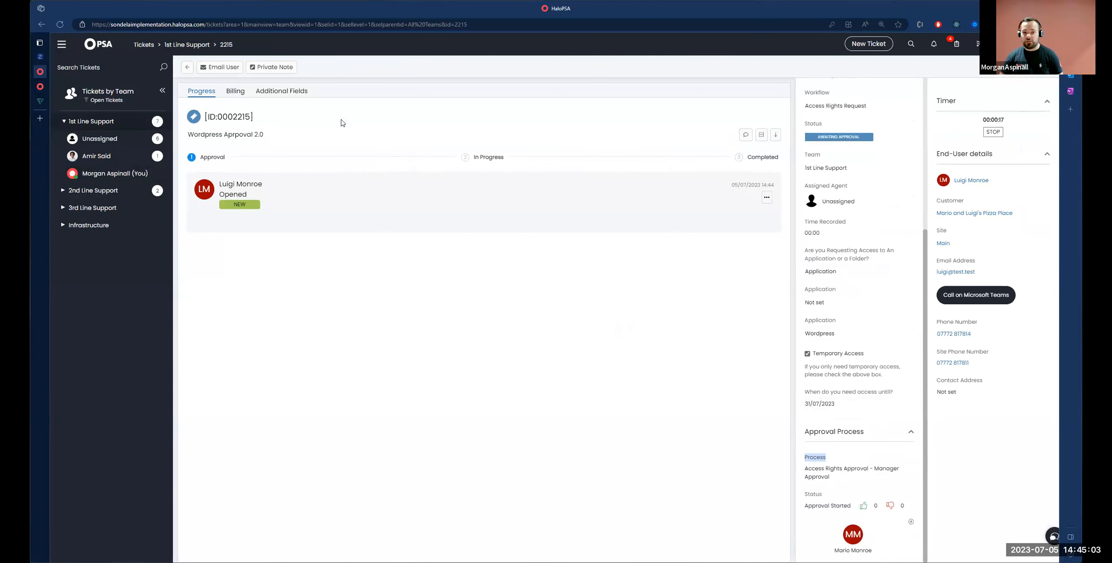
{"action": "left_click_drag", "start_coordinate": [803, 250], "coordinate": [890, 273]}
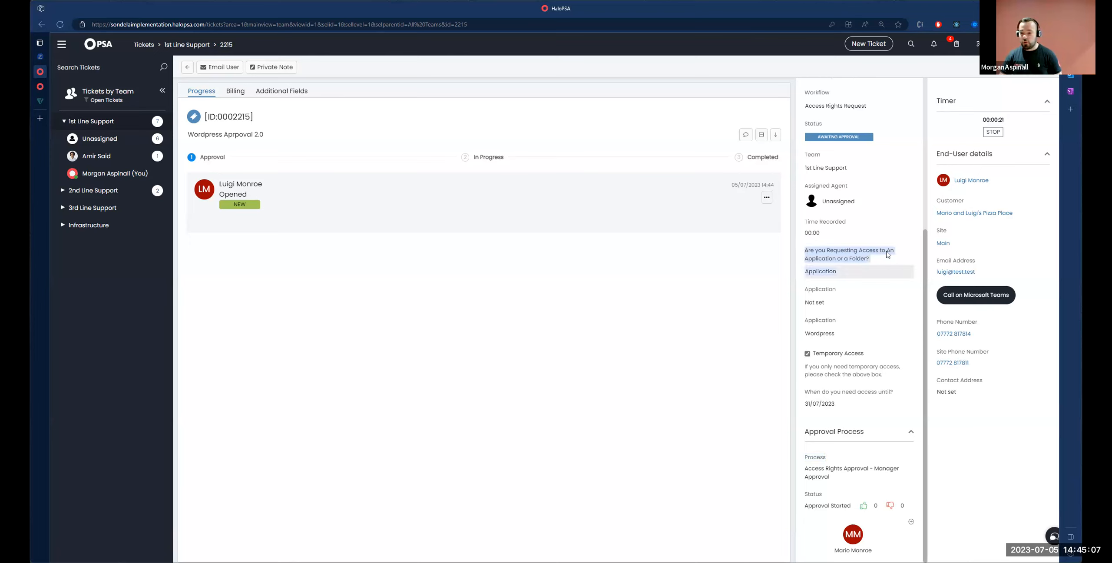
{"action": "left_click_drag", "start_coordinate": [804, 318], "coordinate": [846, 329]}
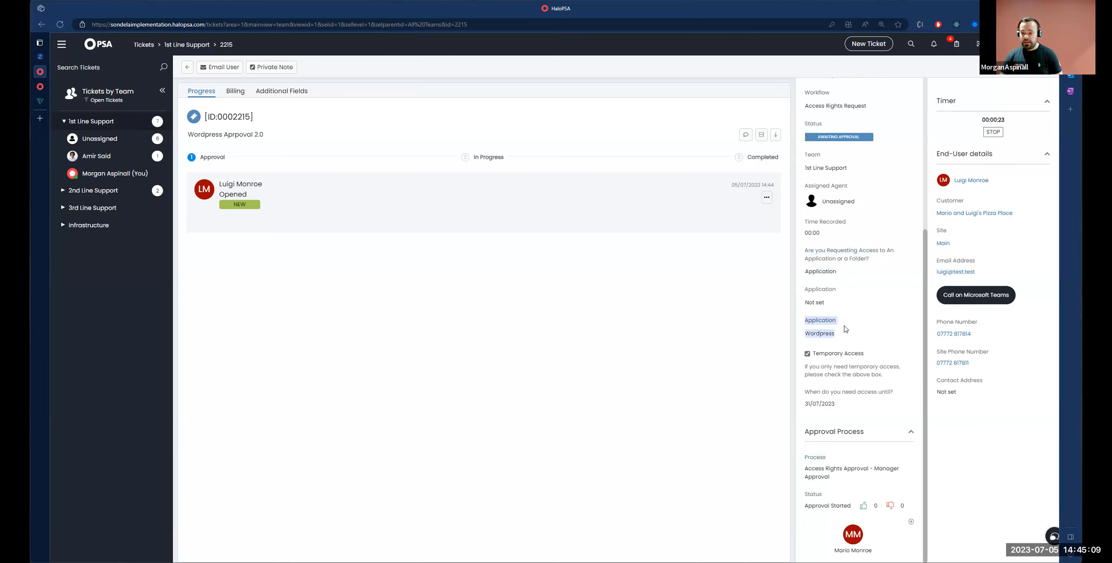
{"action": "left_click", "coordinate": [815, 320]}
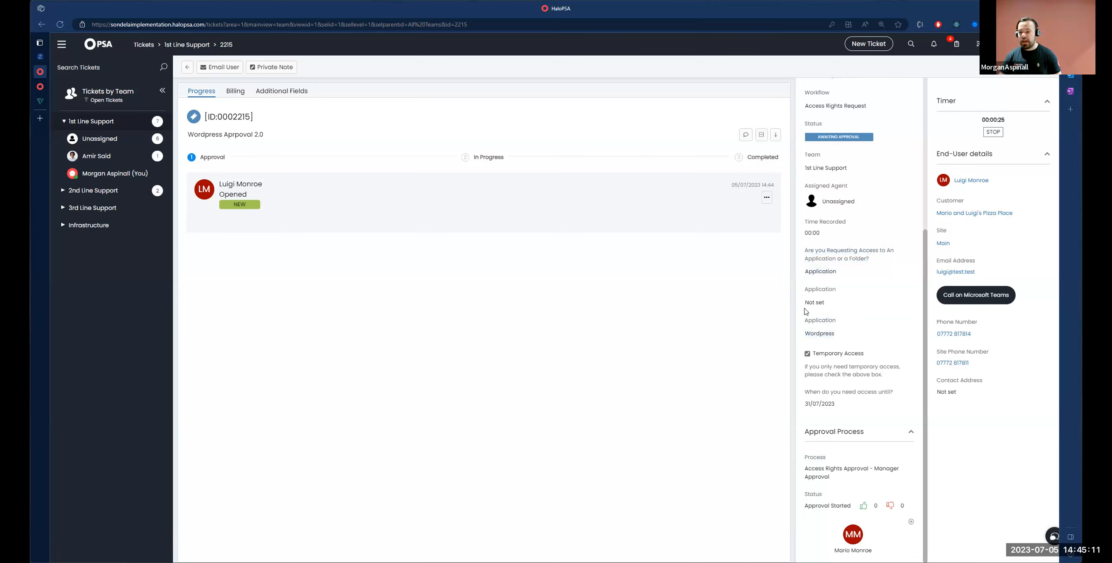
{"action": "left_click_drag", "start_coordinate": [804, 289], "coordinate": [842, 291]}
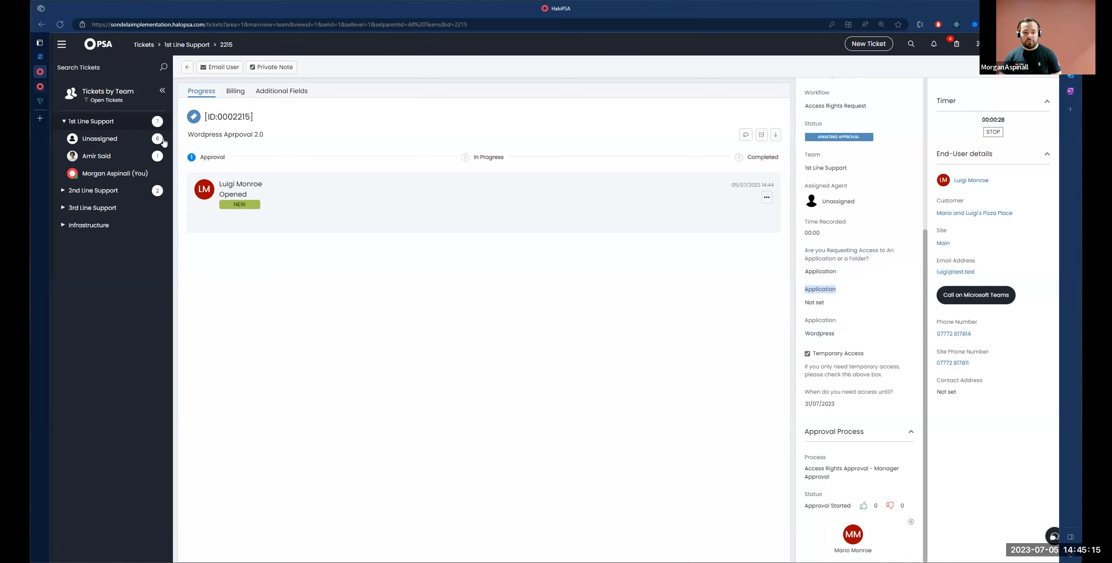
In the ticket type configuration, filter the names by "acc" and open the Access Rights Request ticket type
{"action": "left_click", "coordinate": [40, 86]}
{"action": "left_click", "coordinate": [40, 72]}
{"action": "left_click", "coordinate": [62, 45]}
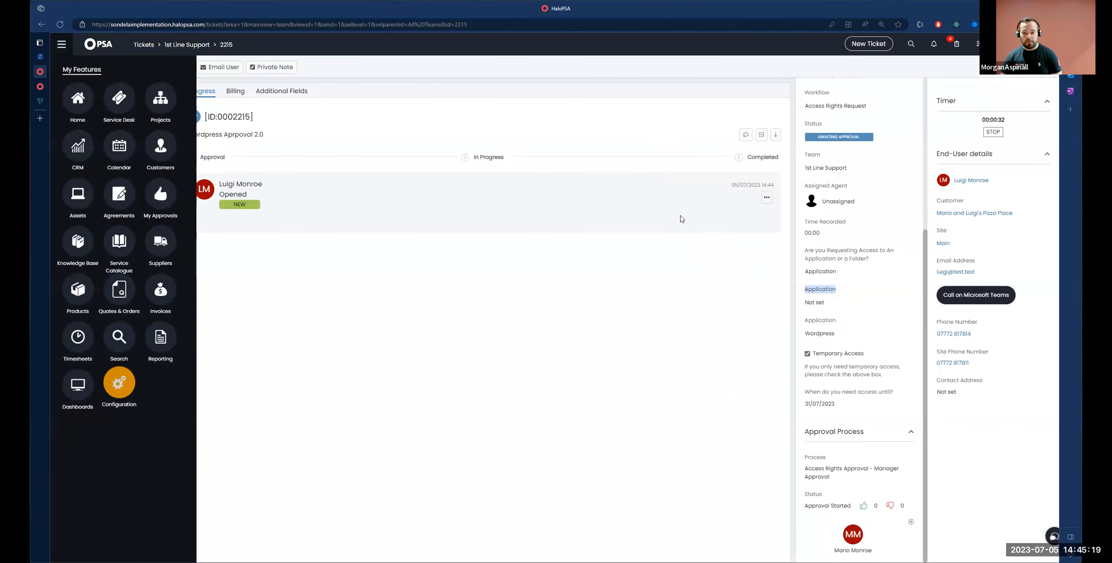
{"action": "left_click", "coordinate": [119, 382]}
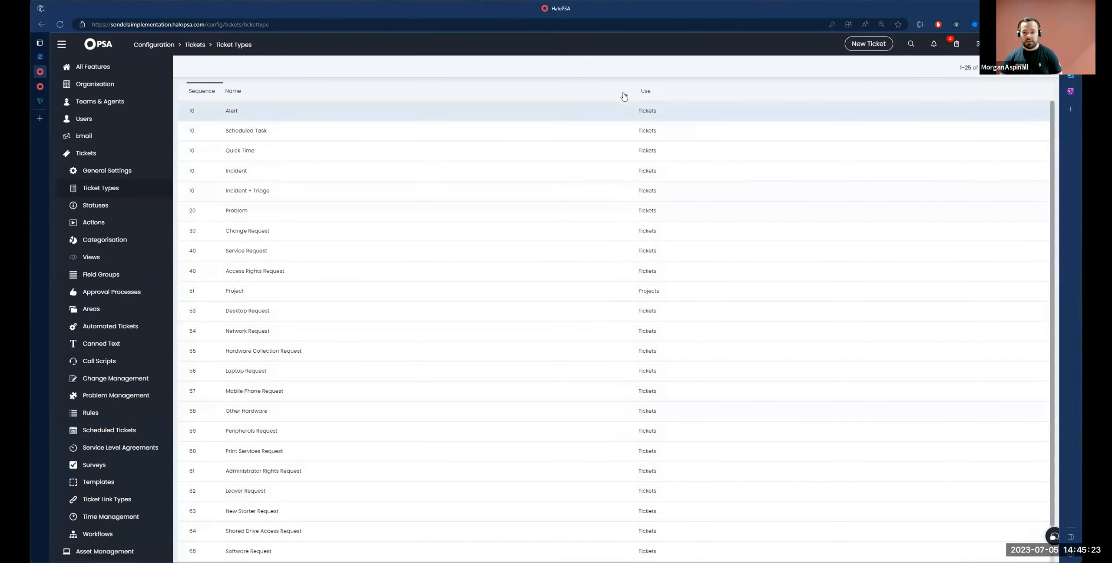
{"action": "left_click", "coordinate": [631, 91]}
{"action": "type", "text": "cc"}
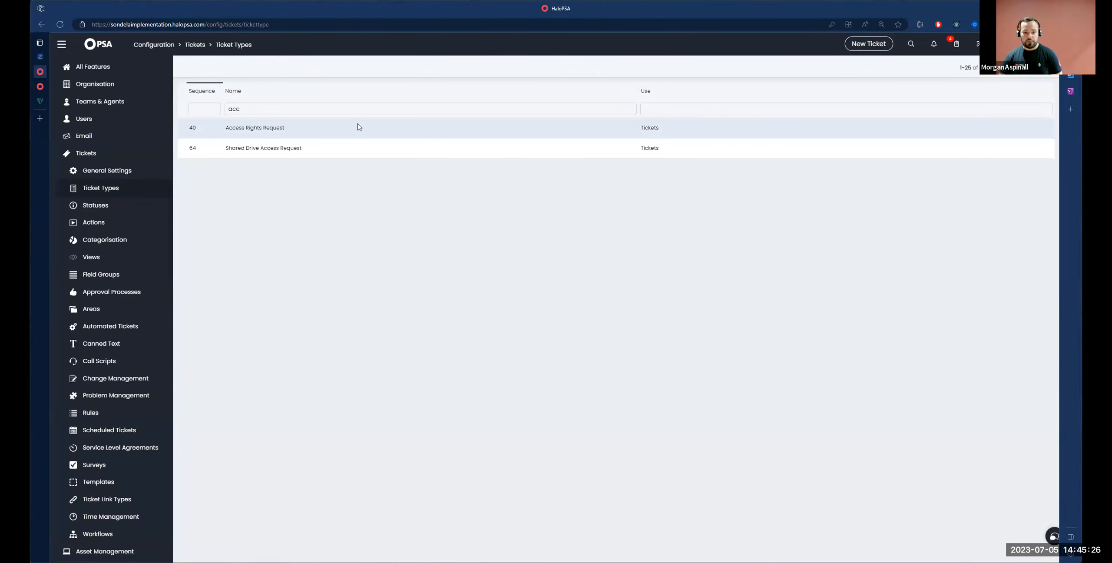
{"action": "left_click", "coordinate": [361, 125]}
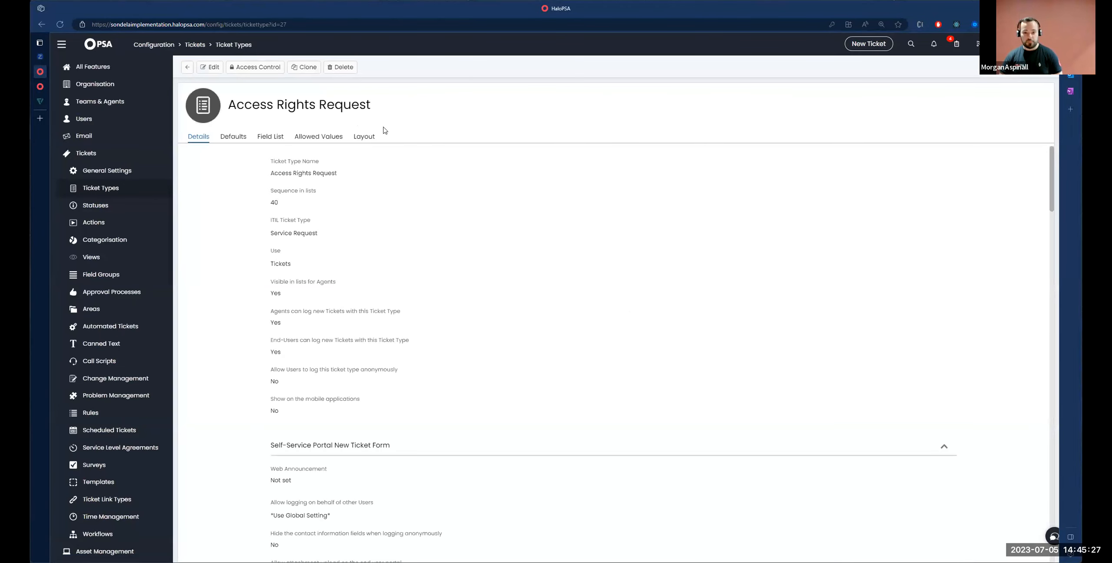
Enable Hidden if empty for the Application (CFBusinessApplication) field on the agent ticket details screen, and save the field and ticket type
{"action": "left_click", "coordinate": [271, 136]}
{"action": "left_click", "coordinate": [210, 67]}
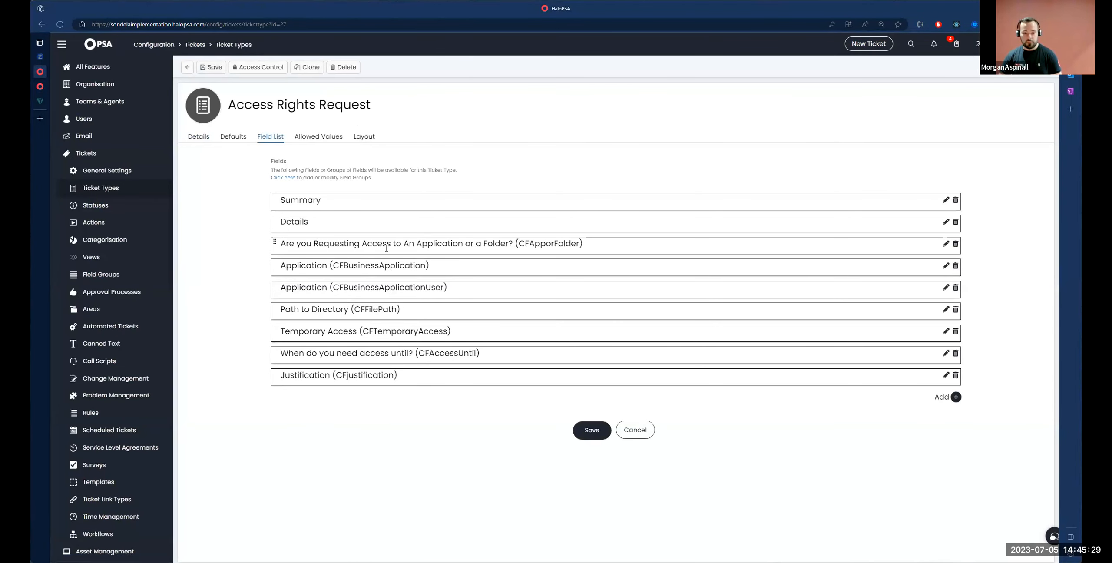
{"action": "left_click_drag", "start_coordinate": [340, 266], "coordinate": [410, 265]}
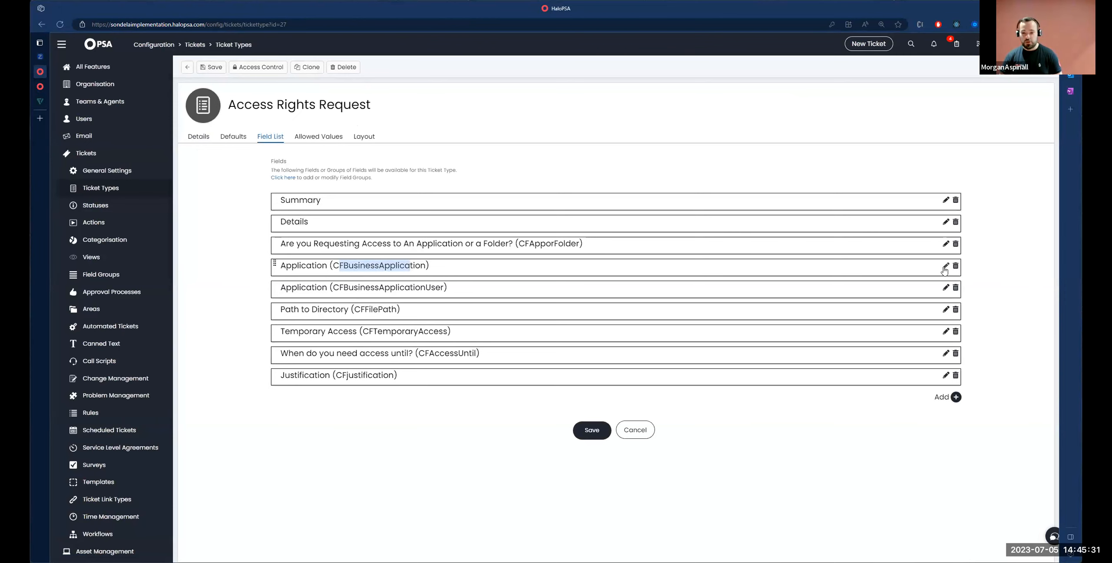
{"action": "left_click", "coordinate": [587, 267]}
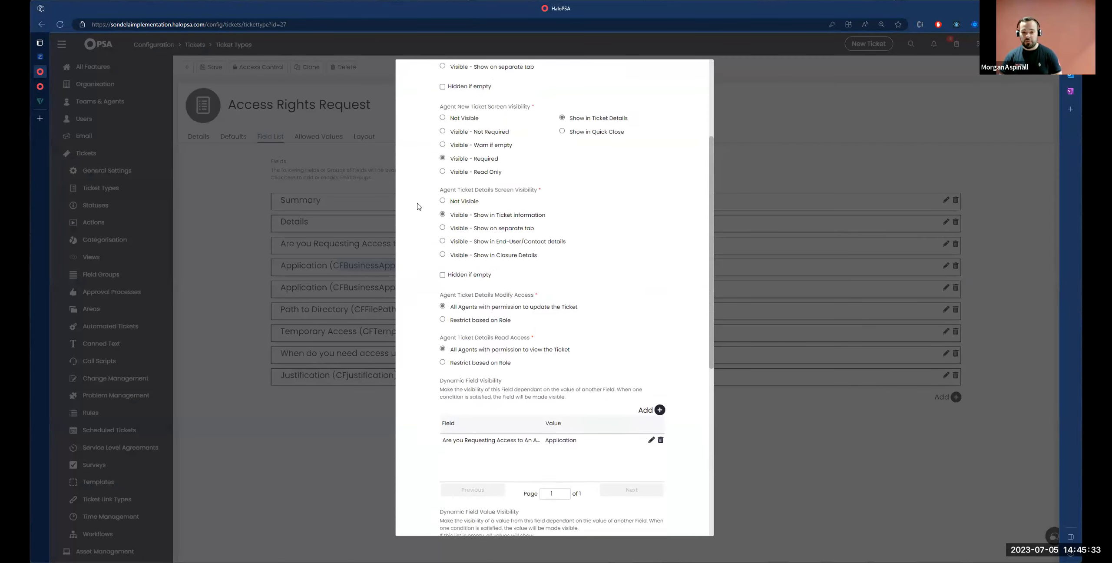
{"action": "left_click_drag", "start_coordinate": [515, 289], "coordinate": [432, 286]}
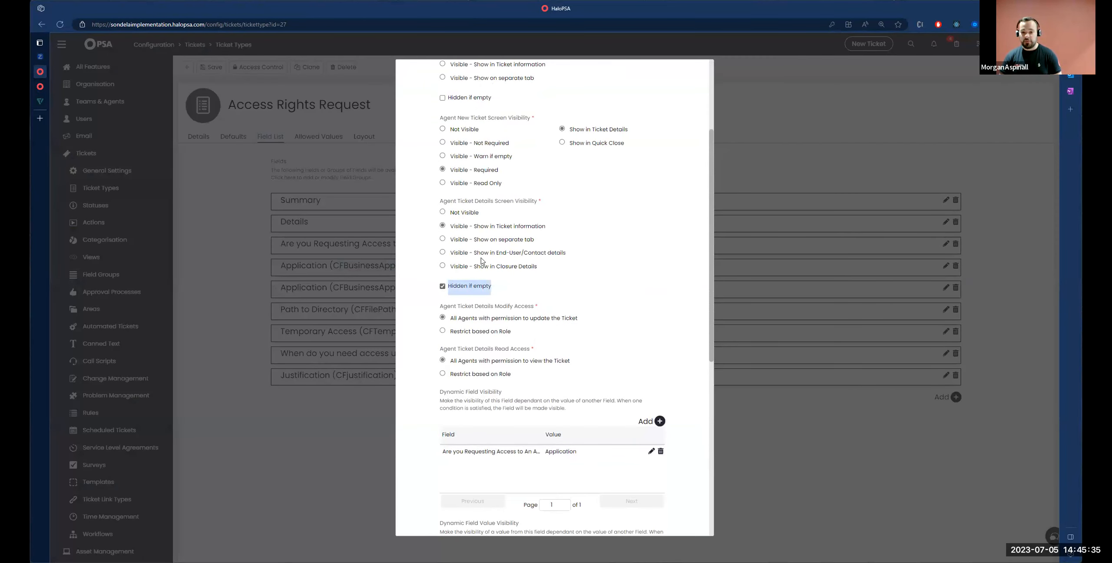
{"action": "scroll", "coordinate": [482, 261], "scroll_direction": "up", "scroll_amount": 3}
{"action": "scroll", "coordinate": [487, 267], "scroll_direction": "down", "scroll_amount": 6}
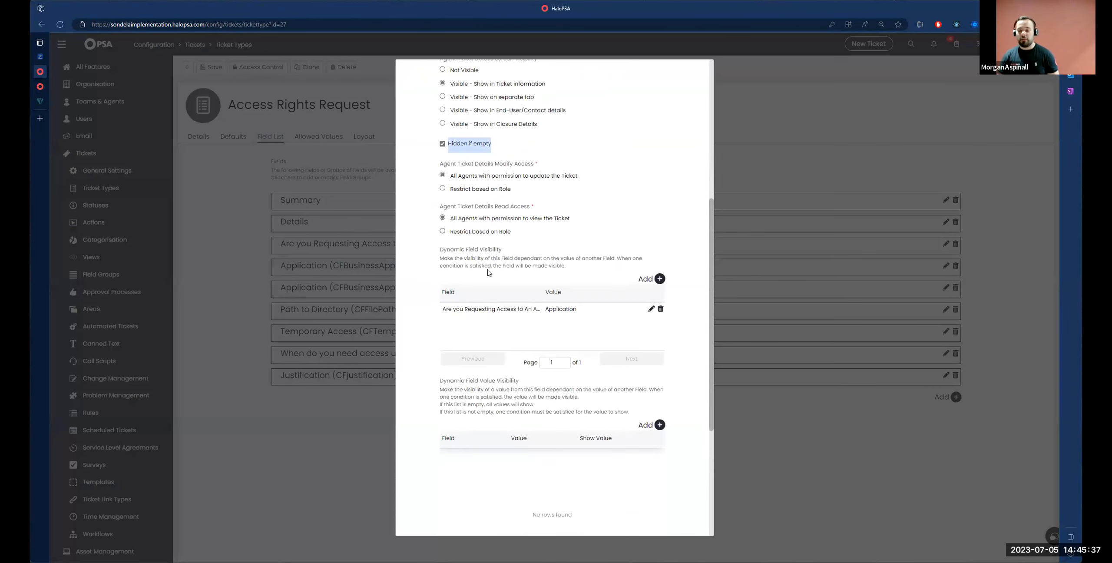
{"action": "scroll", "coordinate": [500, 284], "scroll_direction": "down", "scroll_amount": 5}
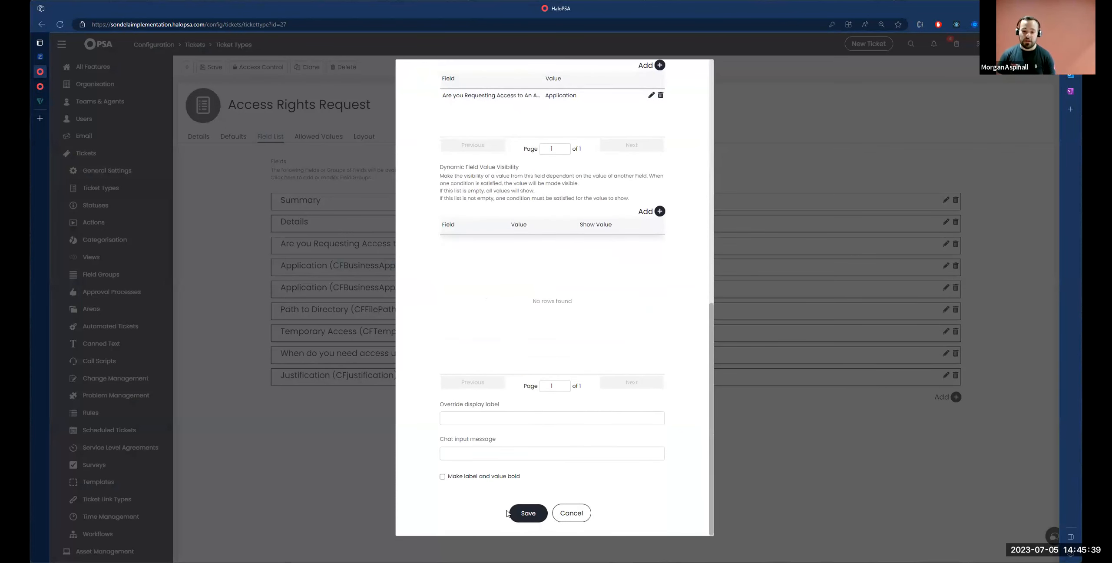
{"action": "left_click", "coordinate": [517, 515]}
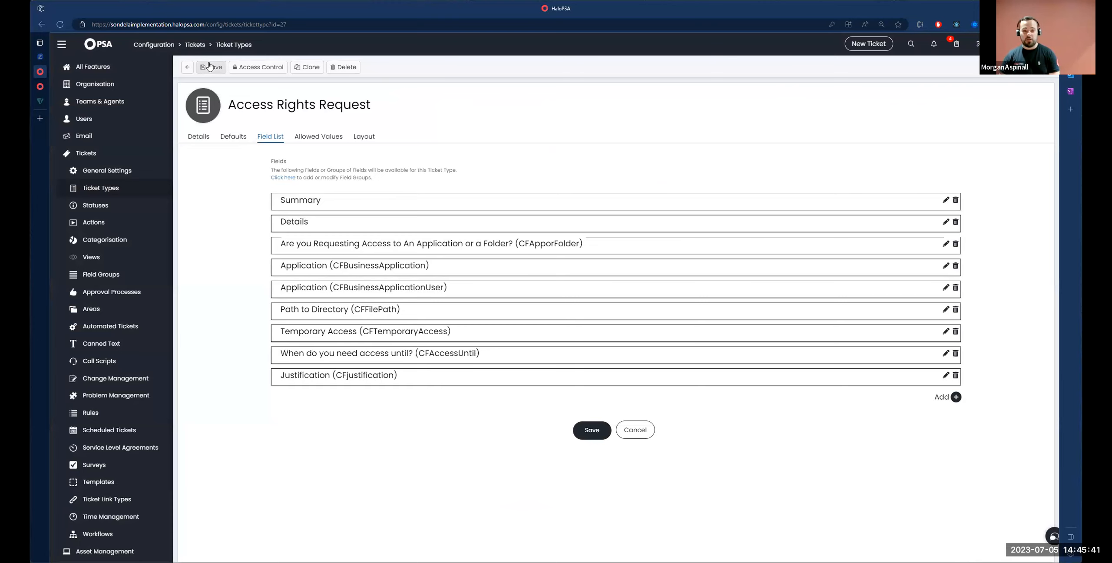
{"action": "left_click", "coordinate": [209, 67]}
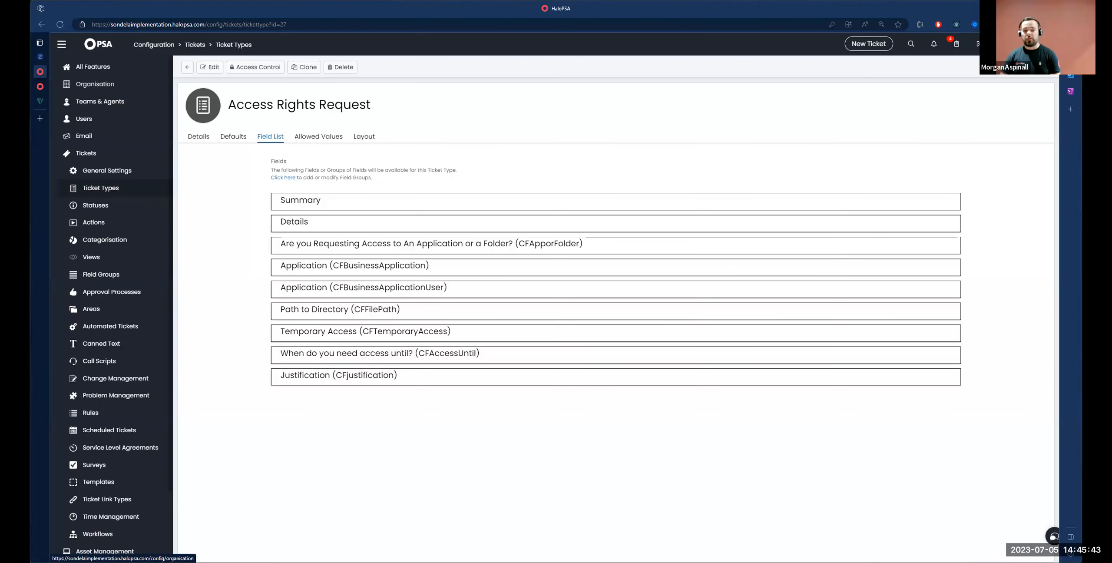
Reopen the "Wordpress Aprpoval 2.0" ticket from the 1st Line Support tickets and check its Application field and approval details
{"action": "left_click", "coordinate": [39, 75]}
{"action": "left_click", "coordinate": [40, 73]}
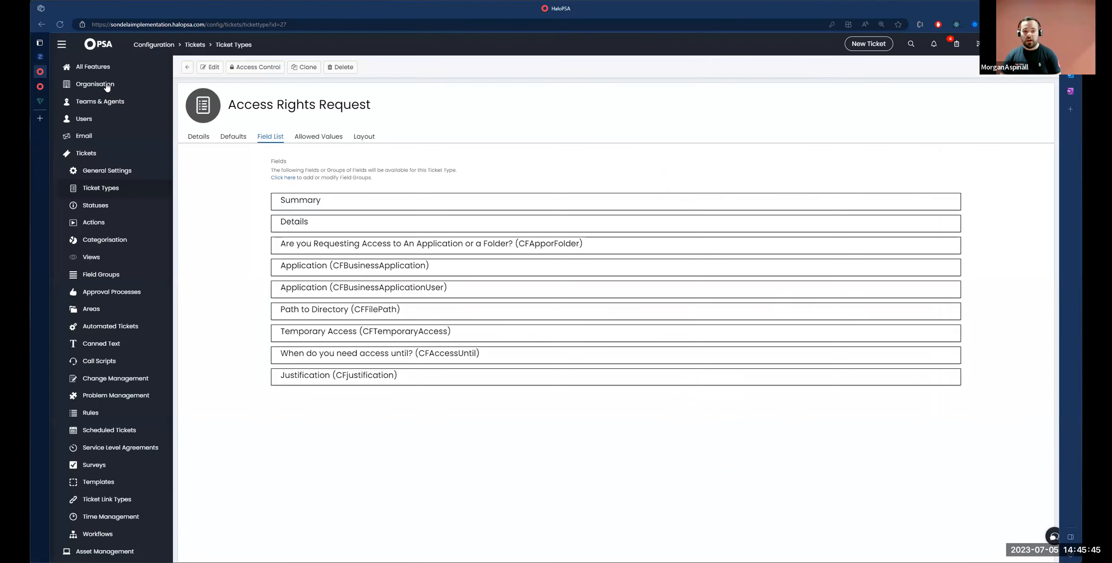
{"action": "left_click", "coordinate": [61, 45]}
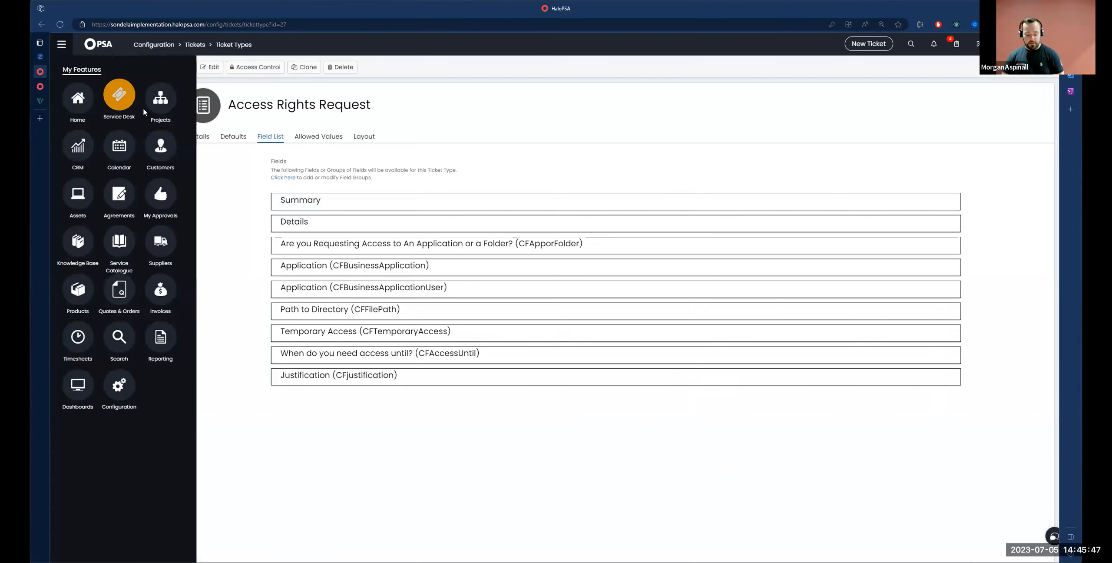
{"action": "left_click", "coordinate": [117, 96]}
{"action": "left_click", "coordinate": [156, 122]}
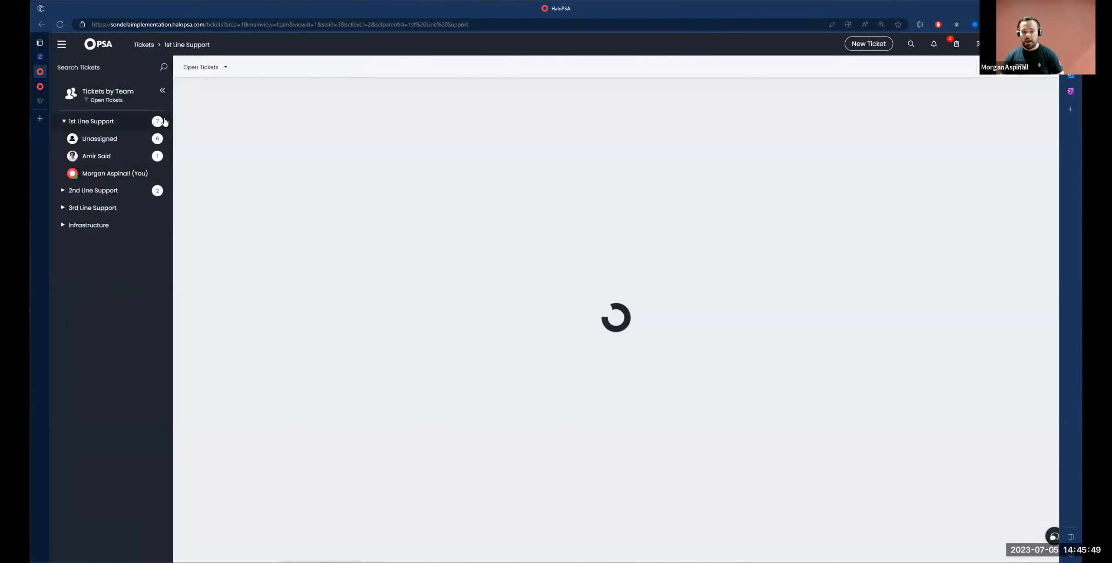
{"action": "left_click", "coordinate": [294, 119]}
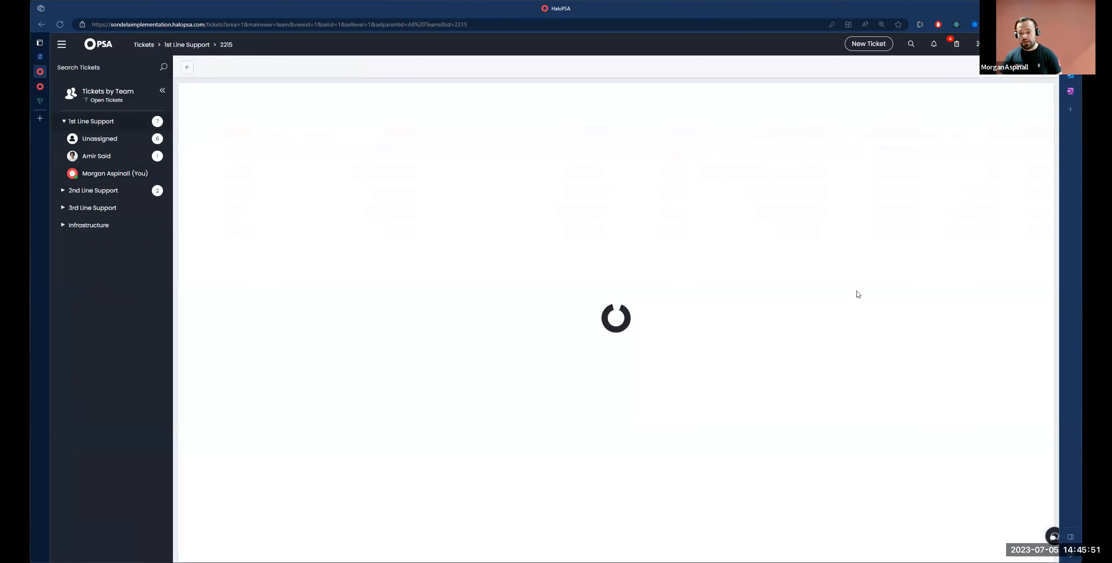
{"action": "scroll", "coordinate": [842, 411], "scroll_direction": "down", "scroll_amount": 2}
{"action": "left_click_drag", "start_coordinate": [803, 431], "coordinate": [841, 438]}
{"action": "scroll", "coordinate": [814, 442], "scroll_direction": "down", "scroll_amount": 3}
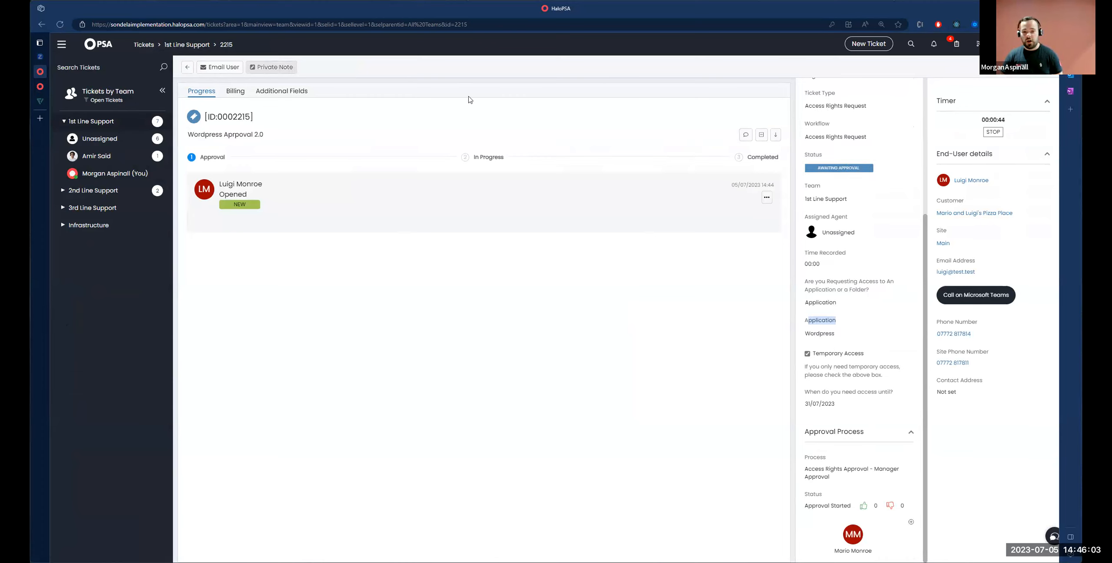
Accept the access request on behalf of the manager approver and check the approval entry in the ticket's progress
{"action": "left_click", "coordinate": [856, 534]}
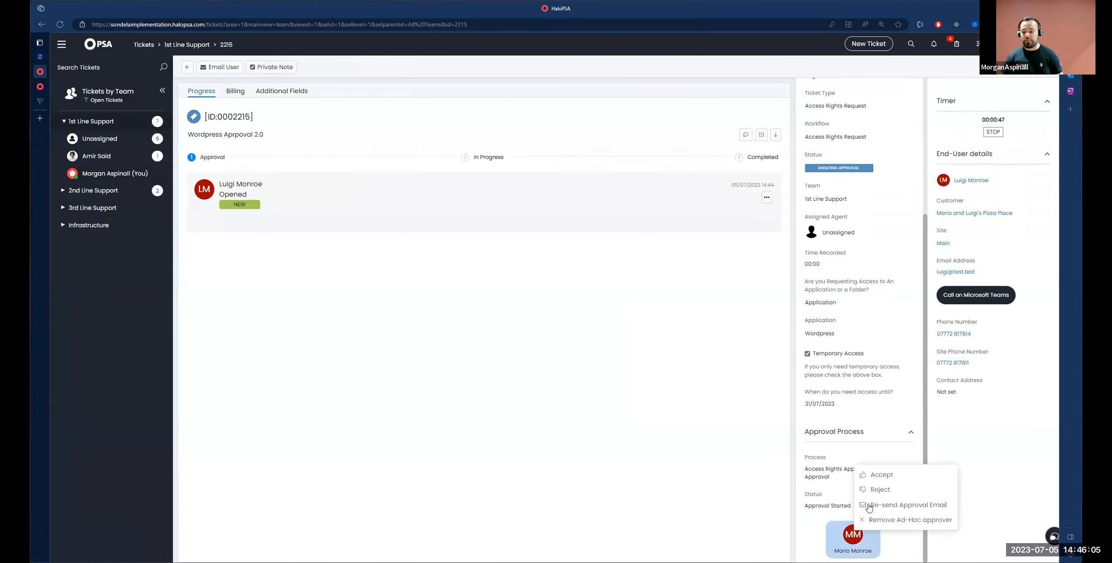
{"action": "left_click", "coordinate": [876, 482]}
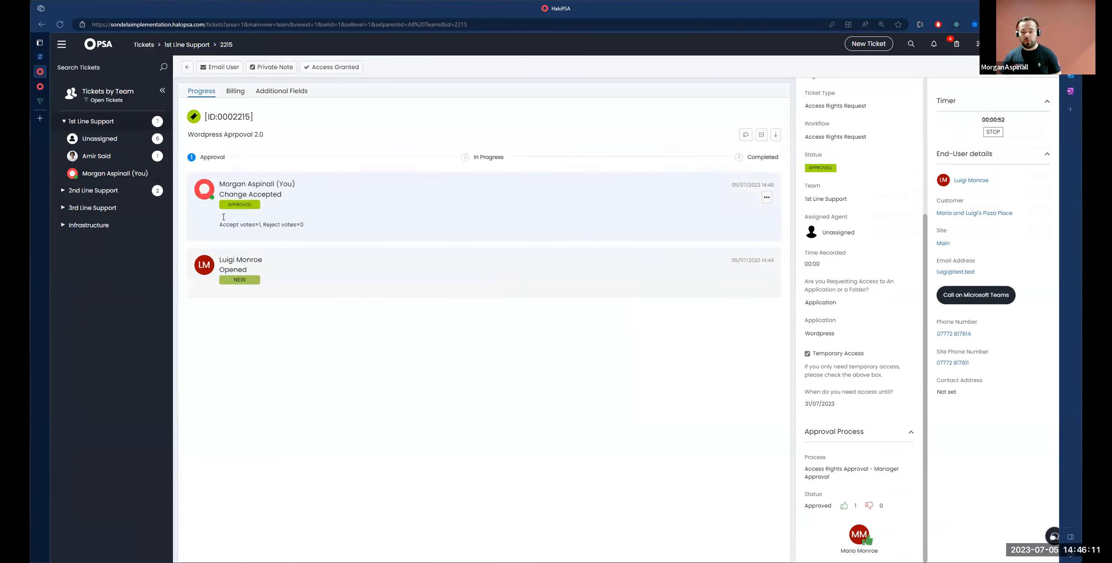
{"action": "left_click_drag", "start_coordinate": [219, 187], "coordinate": [339, 200]}
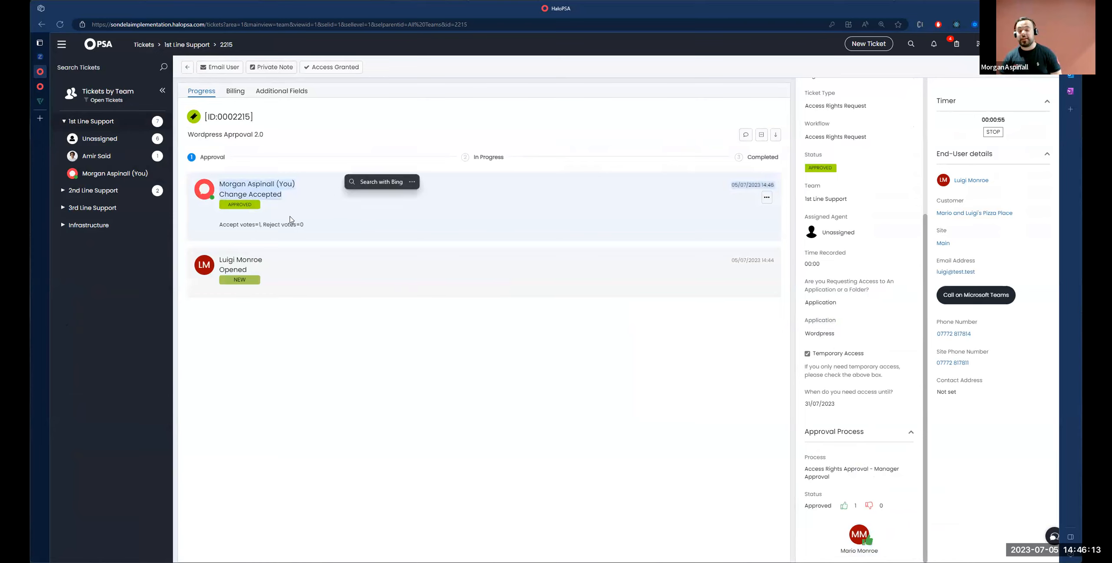
{"action": "left_click", "coordinate": [318, 312]}
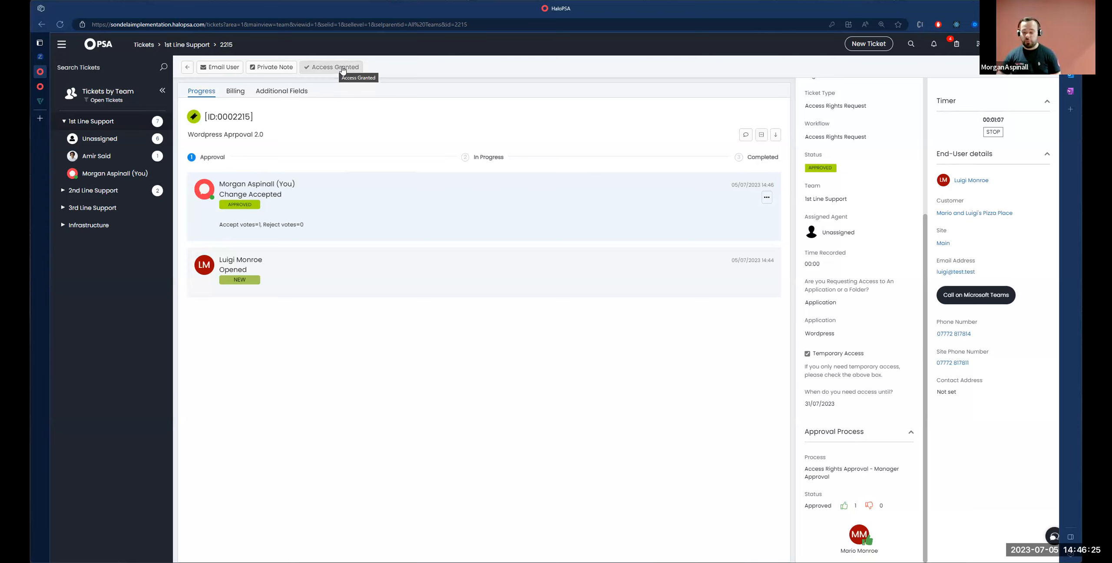
{"action": "left_click", "coordinate": [343, 70]}
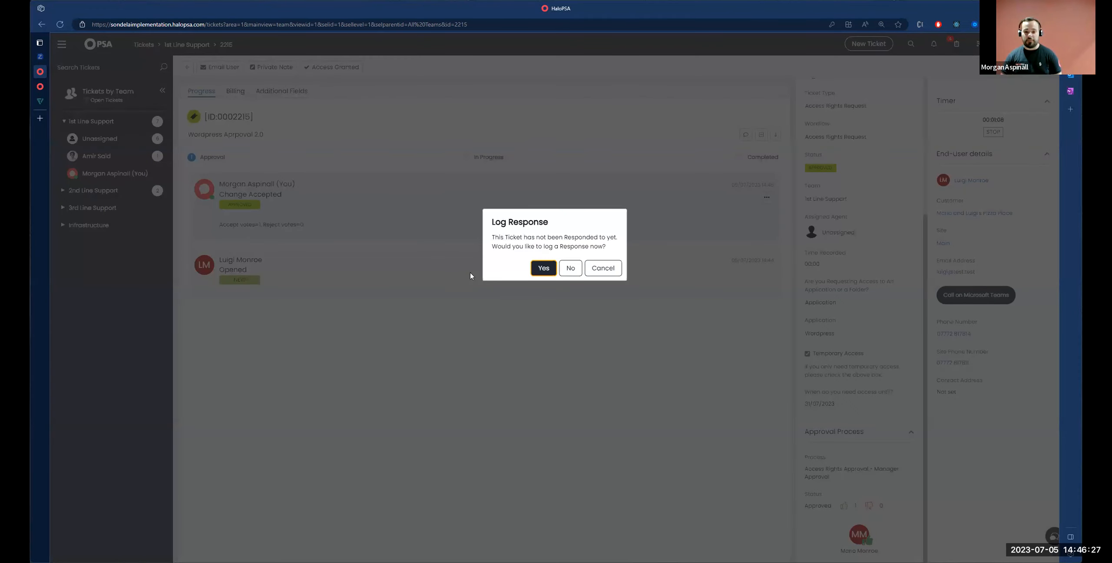
{"action": "left_click_drag", "start_coordinate": [493, 220], "coordinate": [594, 247]}
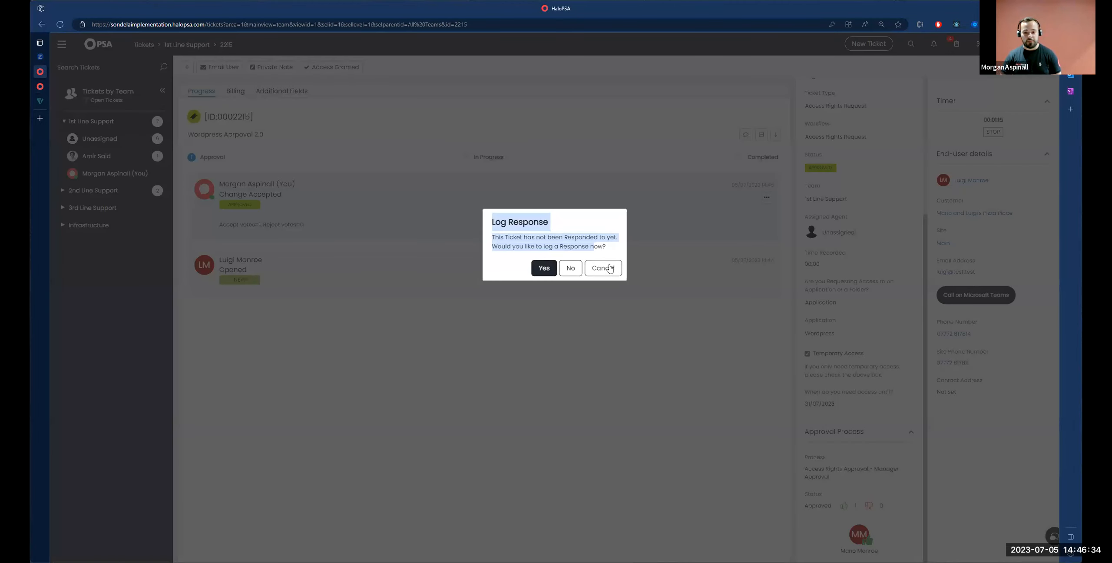
{"action": "left_click", "coordinate": [610, 267]}
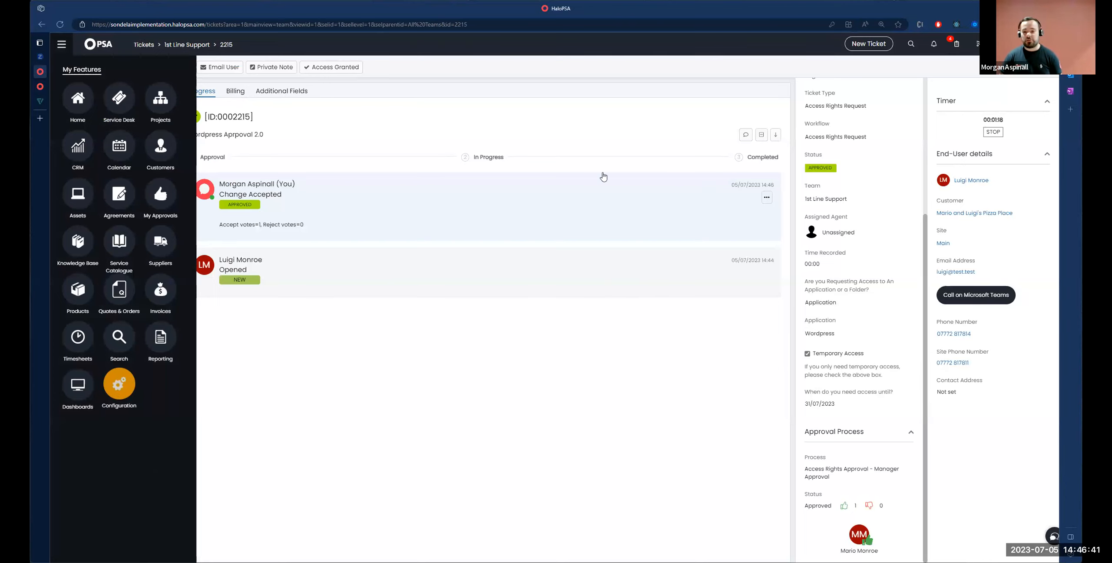
In the ticket Actions configuration, filter the outcomes by "gran" and open the Access Granted action
{"action": "key", "text": "alt+Left"}
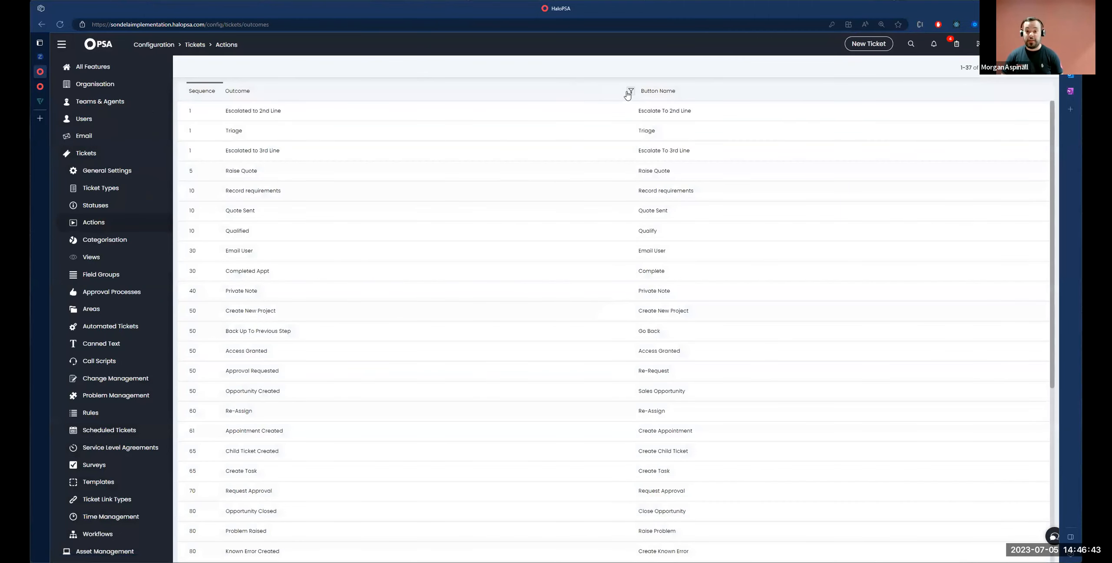
{"action": "left_click", "coordinate": [634, 95]}
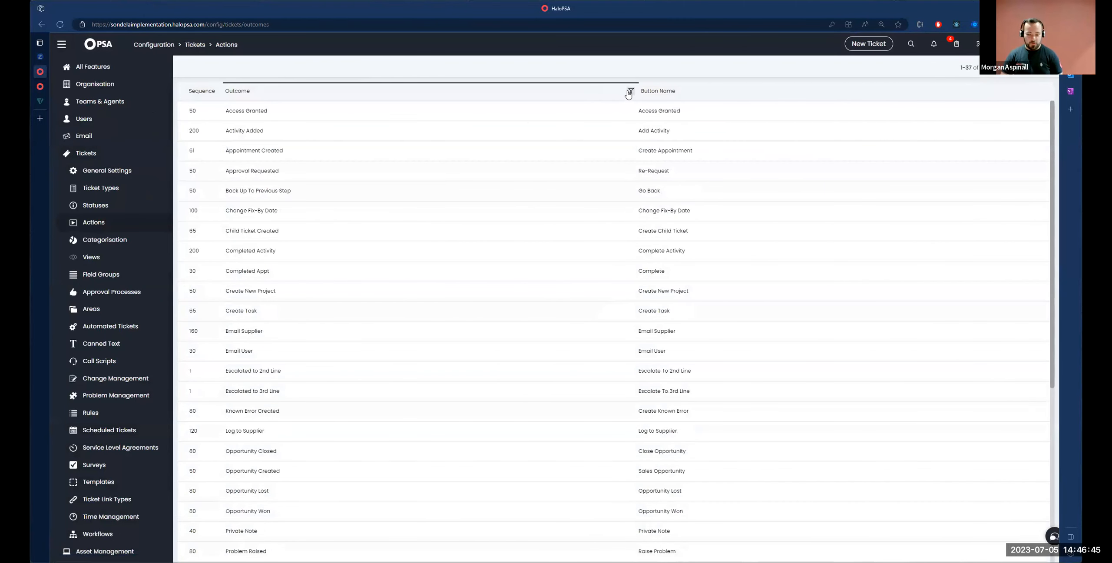
{"action": "left_click", "coordinate": [632, 92]}
{"action": "type", "text": "gran"}
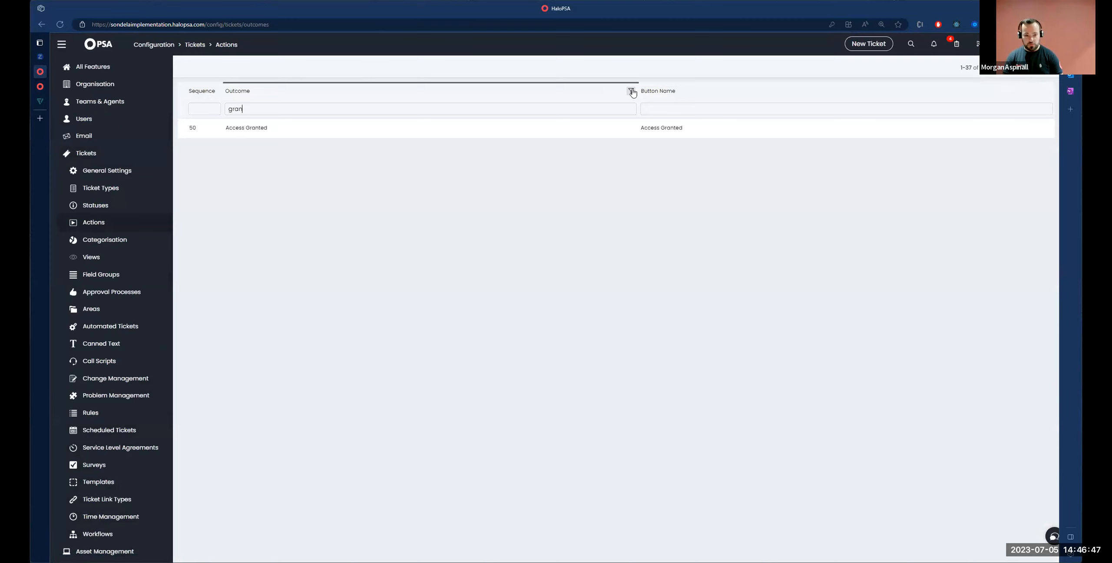
{"action": "left_click", "coordinate": [631, 130]}
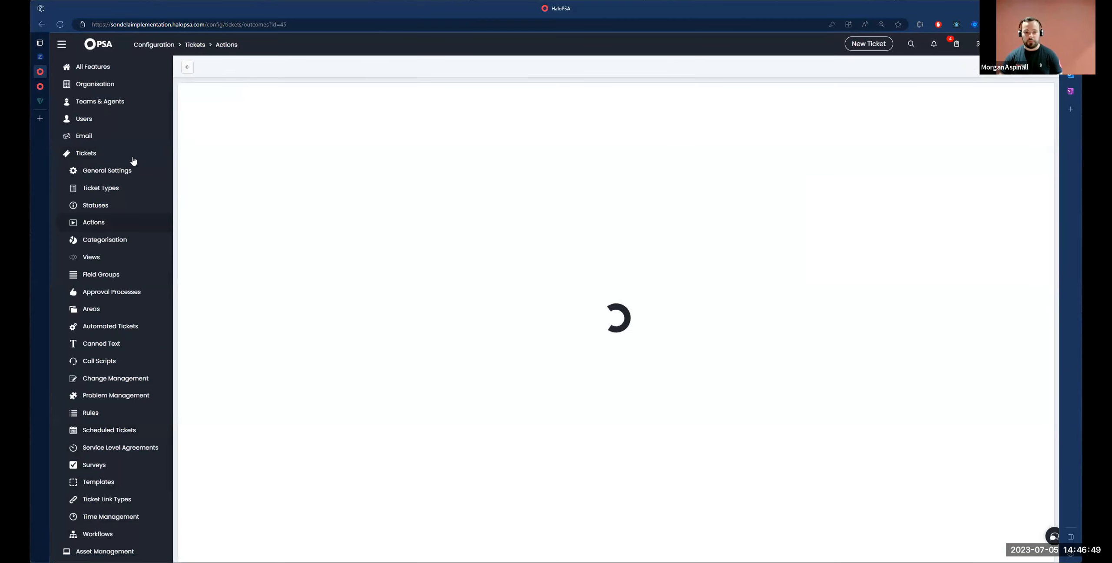
Set the Access Granted action's Response Behaviour to Do not Respond and save the action
{"action": "left_click", "coordinate": [209, 67]}
{"action": "scroll", "coordinate": [330, 291], "scroll_direction": "down", "scroll_amount": 15}
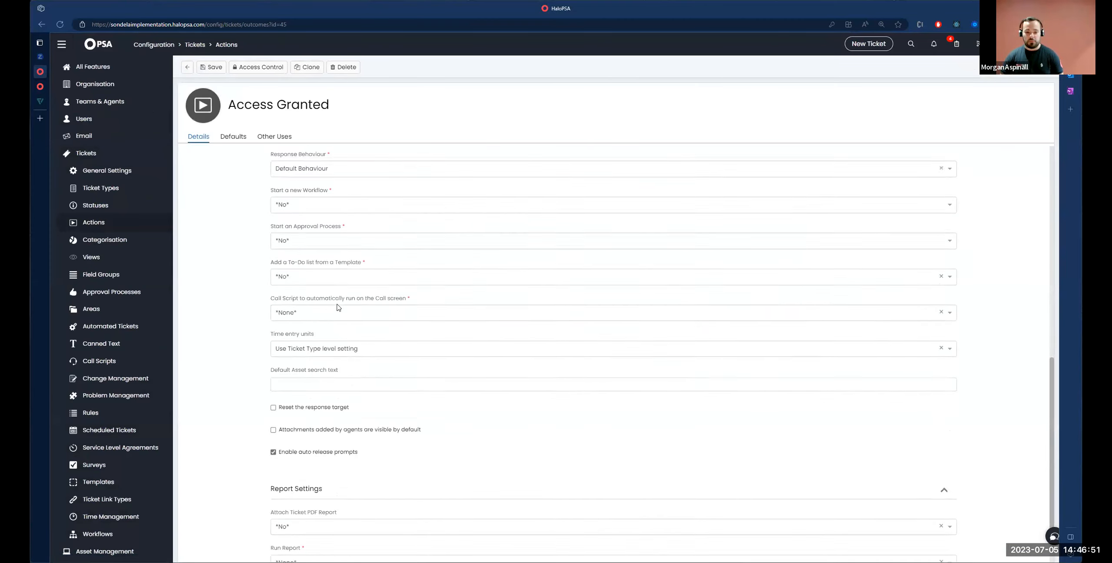
{"action": "scroll", "coordinate": [321, 271], "scroll_direction": "up", "scroll_amount": 5}
{"action": "left_click_drag", "start_coordinate": [270, 333], "coordinate": [368, 343]}
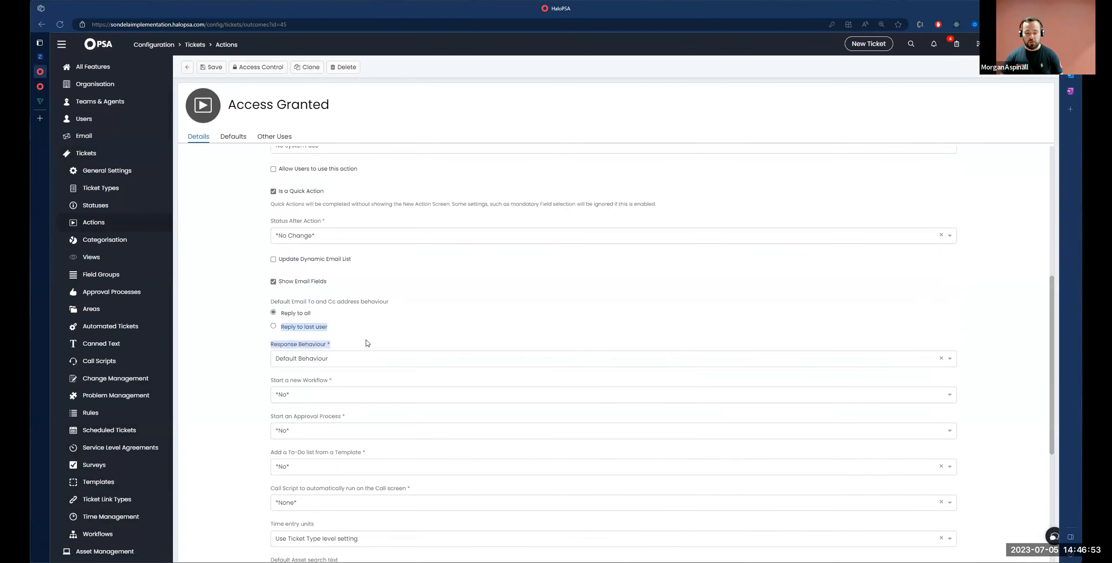
{"action": "left_click", "coordinate": [237, 343]}
{"action": "left_click", "coordinate": [330, 360]}
{"action": "left_click", "coordinate": [304, 398]}
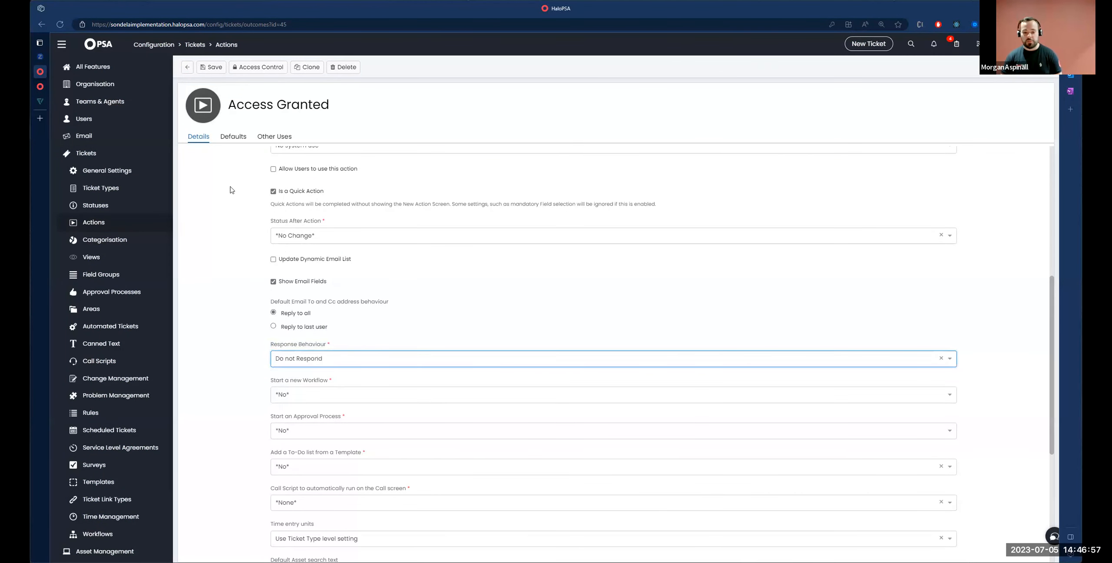
{"action": "left_click", "coordinate": [213, 70]}
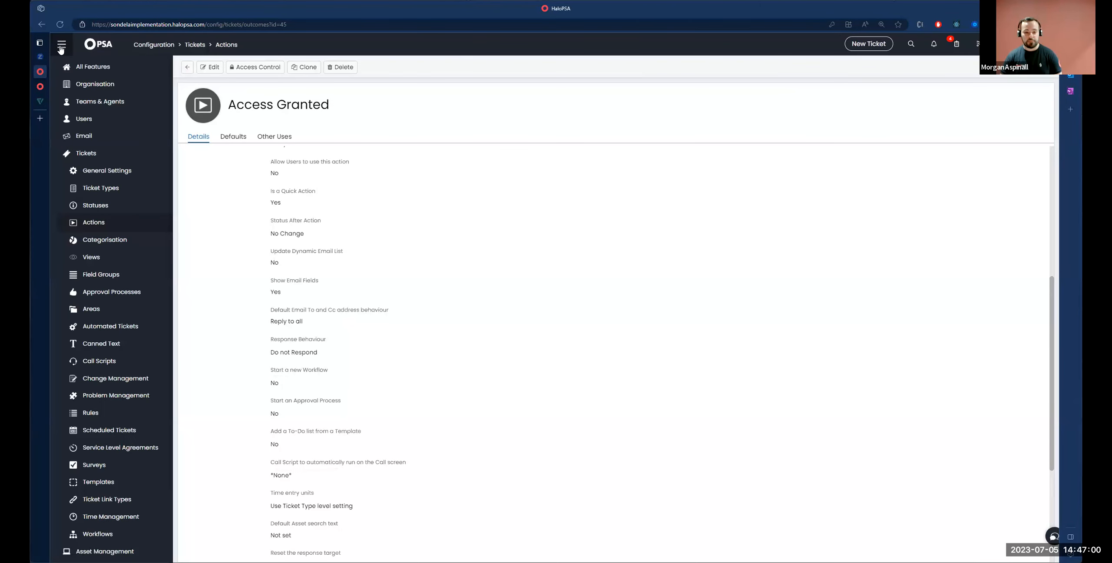
Log Access Granted on the "Wordpress Aprpoval 2.0" ticket from the service desk, and preview its Resolve Ticket form without sending it
{"action": "left_click", "coordinate": [61, 43]}
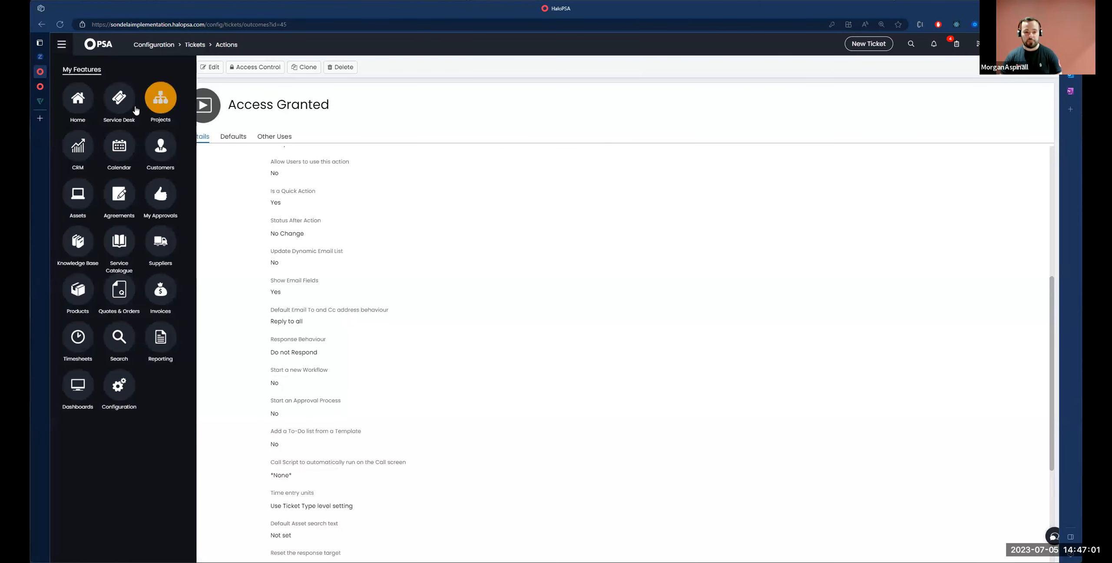
{"action": "left_click", "coordinate": [119, 96]}
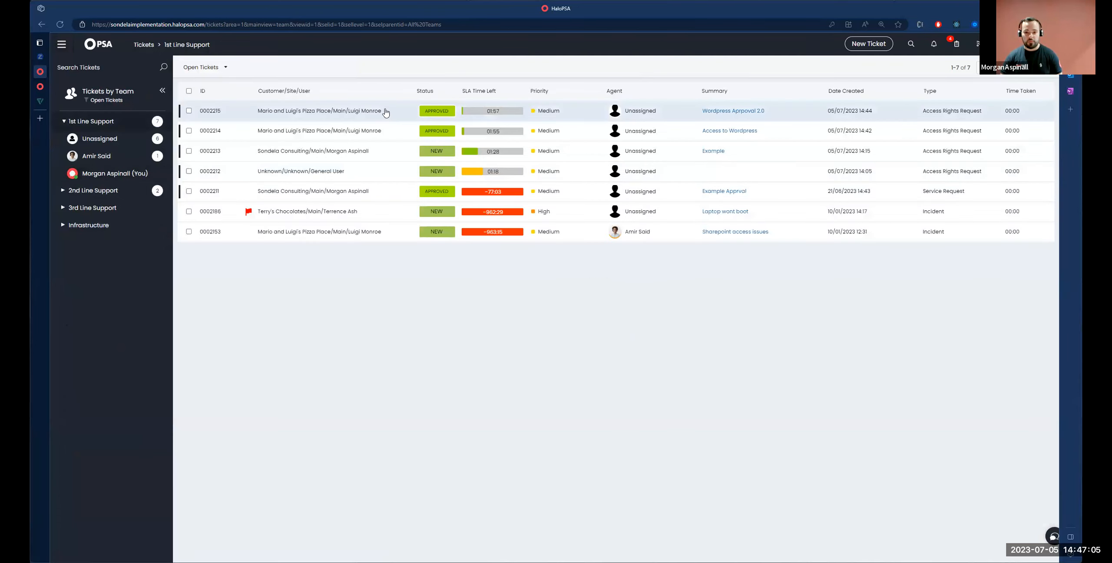
{"action": "left_click", "coordinate": [386, 112]}
{"action": "left_click", "coordinate": [336, 68]}
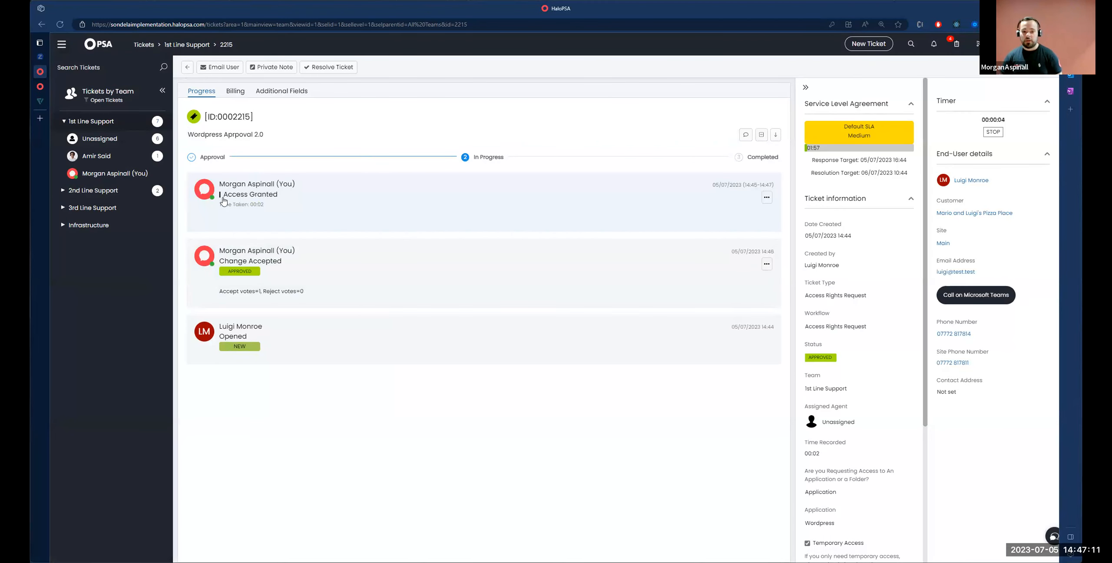
{"action": "left_click", "coordinate": [330, 67]}
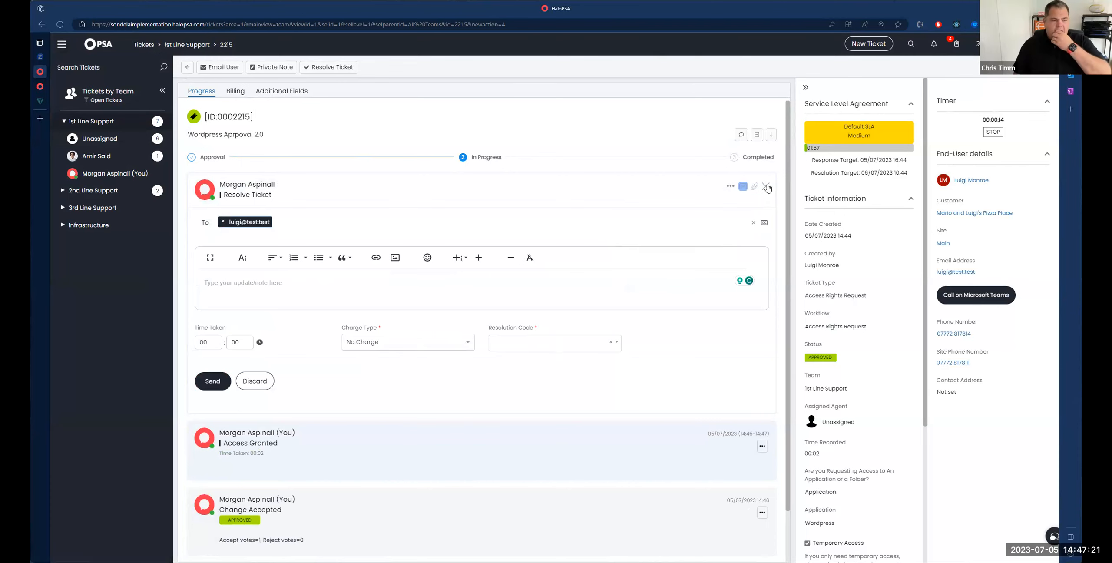
{"action": "left_click", "coordinate": [765, 187]}
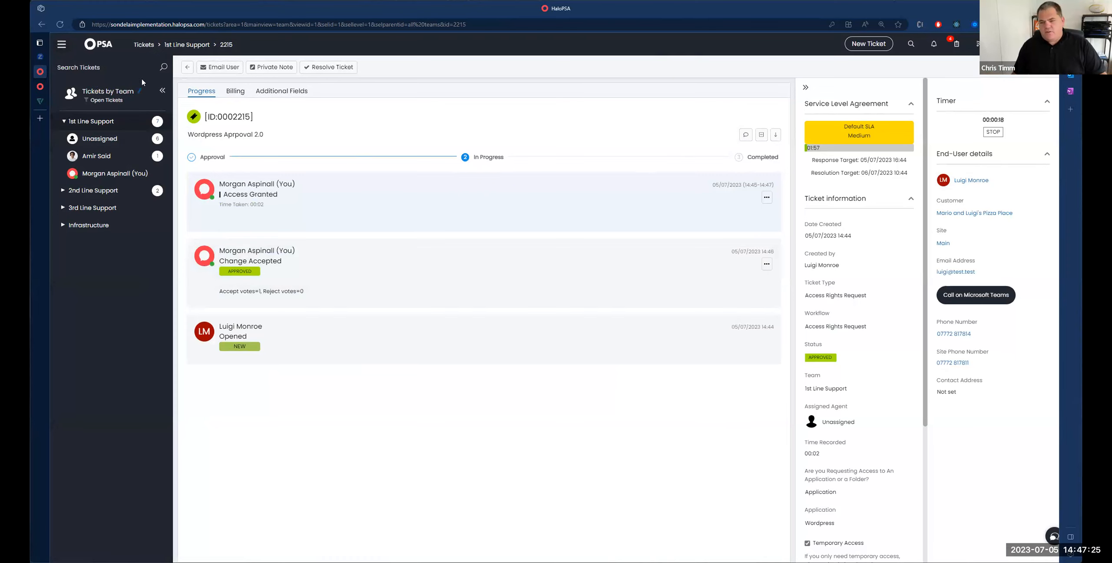
Switch to the self-service portal and open the Users and Services category from its home page
{"action": "left_click", "coordinate": [40, 87]}
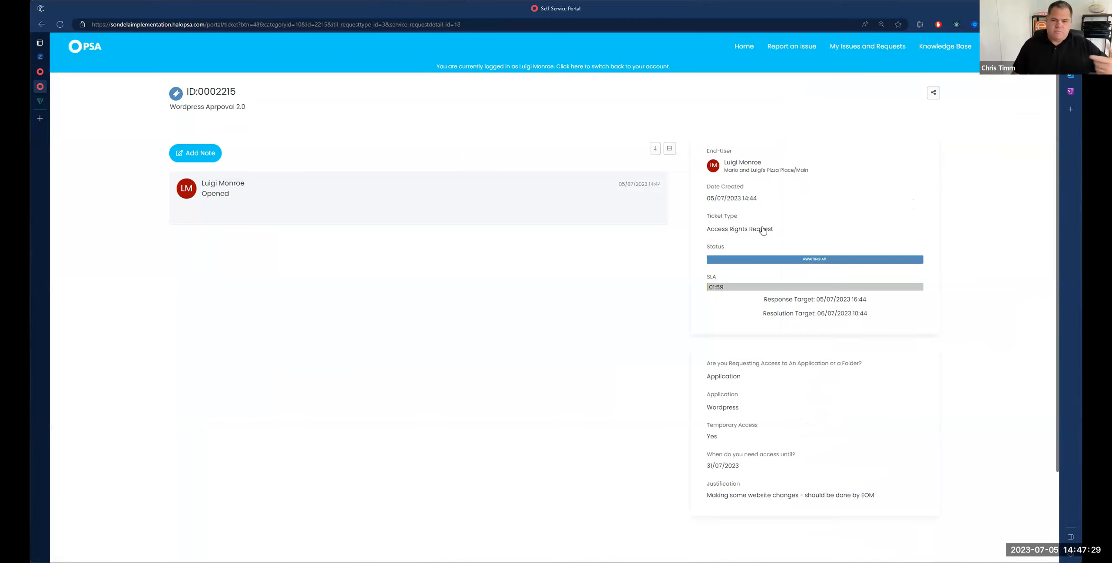
{"action": "left_click", "coordinate": [80, 50]}
{"action": "left_click", "coordinate": [374, 230]}
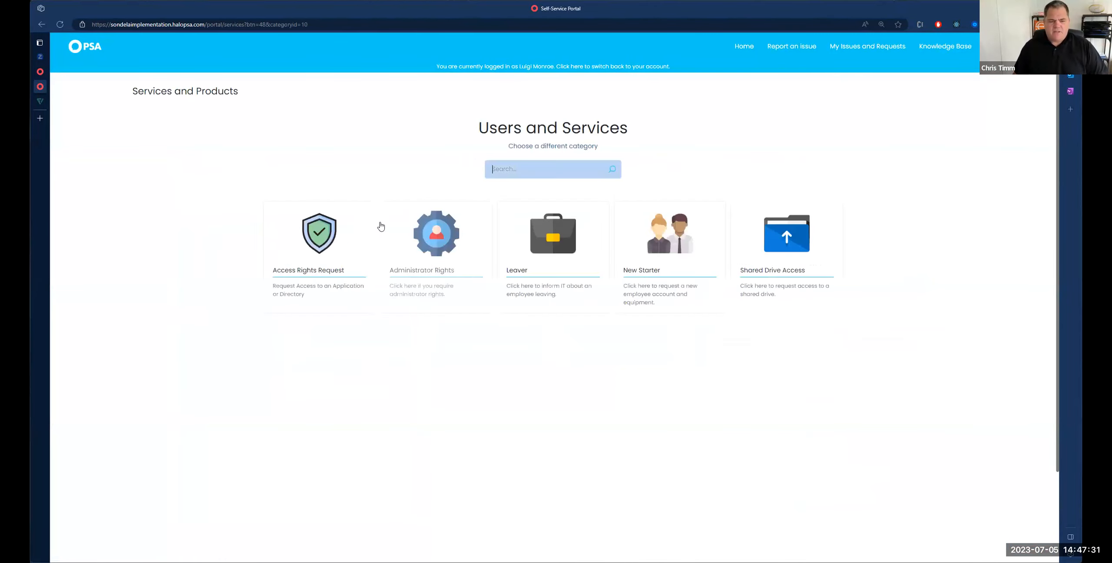
Open the Access Rights Request form for requesting access to an app or folder, and enter the summary "Mail Chimp Access"
{"action": "left_click", "coordinate": [323, 240]}
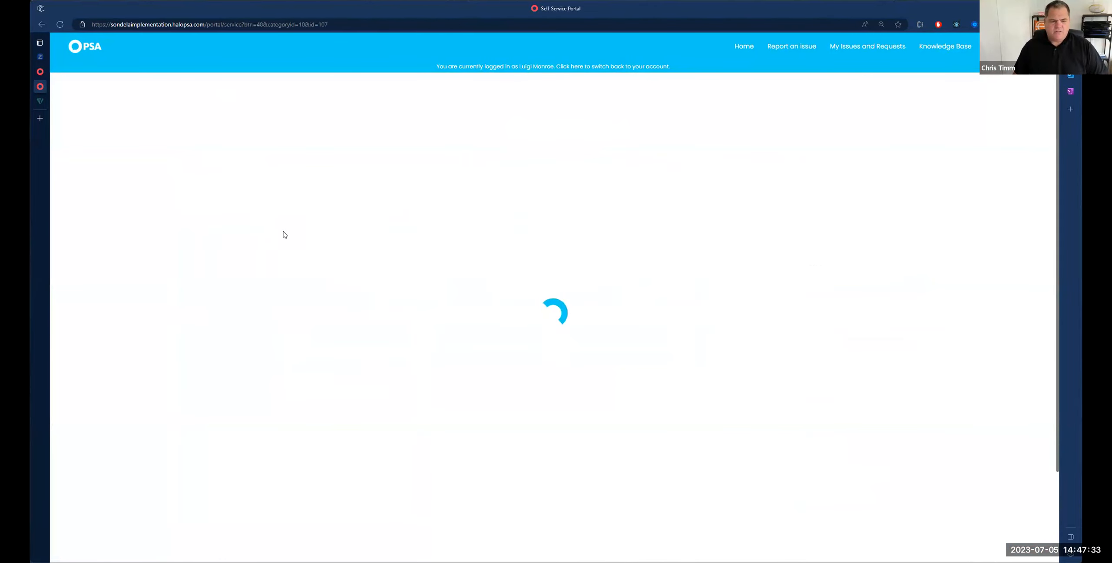
{"action": "left_click", "coordinate": [483, 206]}
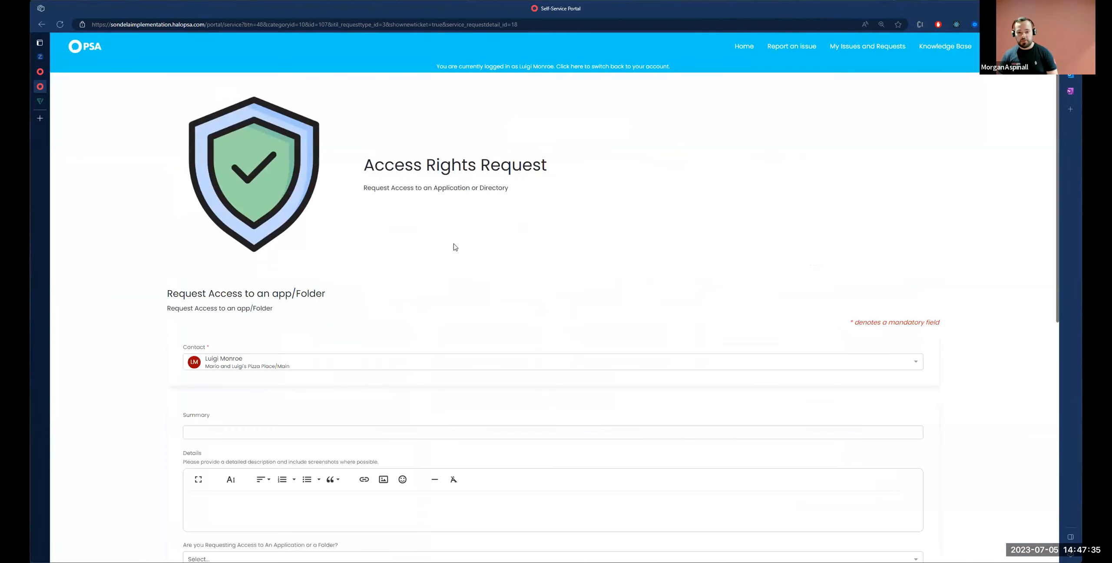
{"action": "scroll", "coordinate": [348, 393], "scroll_direction": "down", "scroll_amount": 3}
{"action": "left_click", "coordinate": [358, 274]}
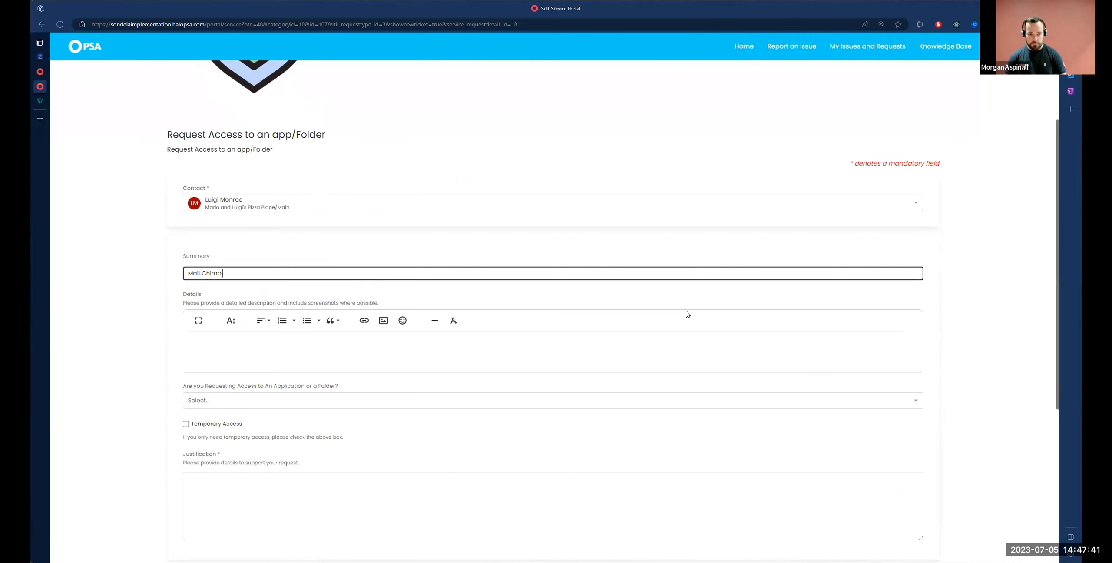
{"action": "scroll", "coordinate": [346, 315], "scroll_direction": "down", "scroll_amount": 3}
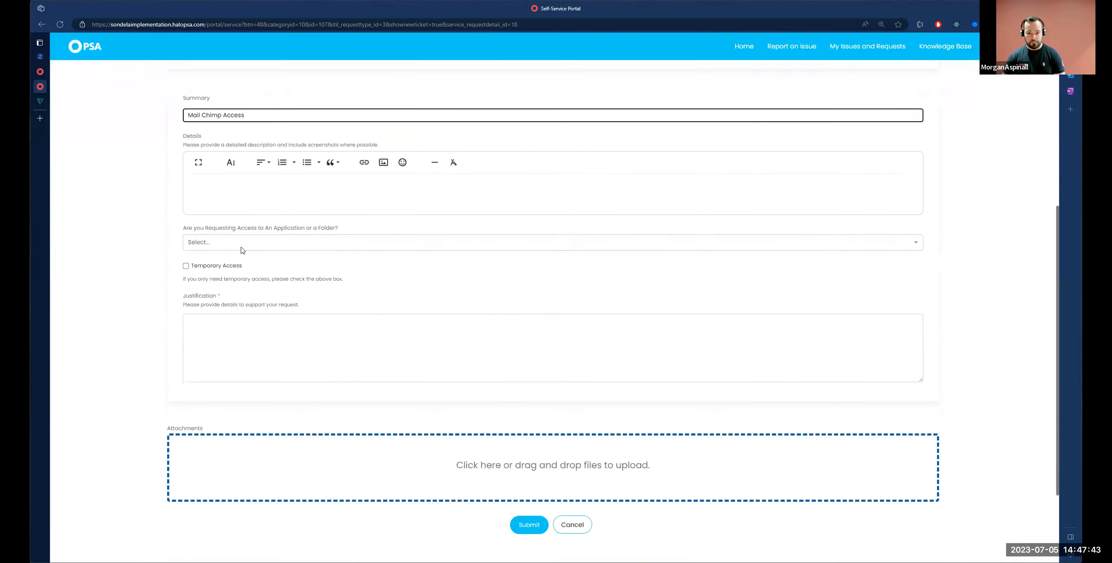
Set the request to be for an Application and choose Mail Chimp as the application
{"action": "left_click", "coordinate": [235, 242]}
{"action": "left_click", "coordinate": [227, 257]}
{"action": "left_click", "coordinate": [222, 277]}
{"action": "left_click", "coordinate": [219, 303]}
Enter the justification "I want full access to mail chimp, i love sending marketing emails!" and submit the request
{"action": "left_click", "coordinate": [314, 373]}
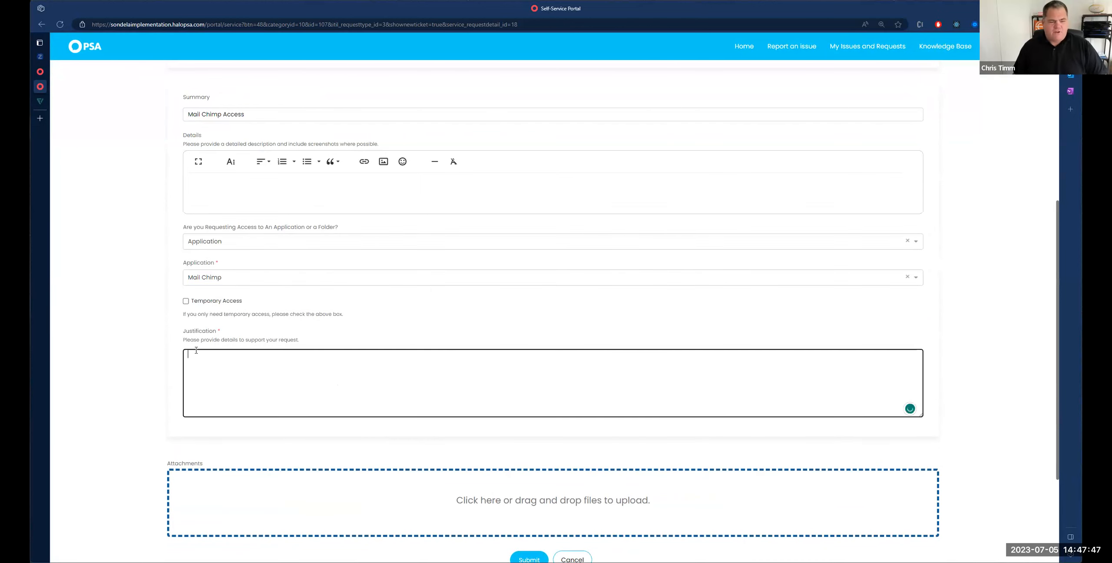
{"action": "type", "text": "I want"}
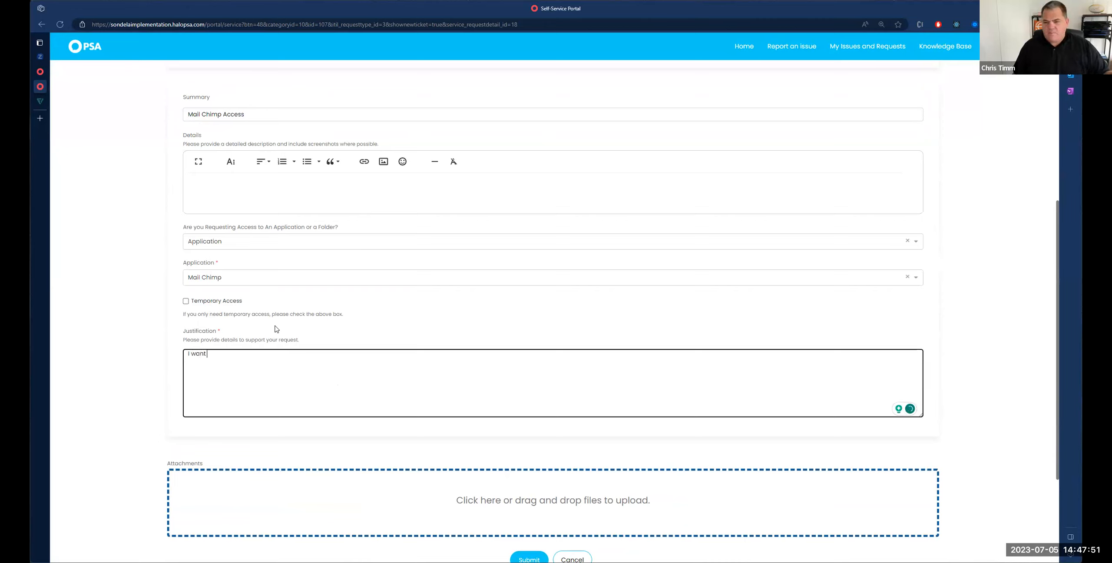
{"action": "type", "text": " full access to mail"}
{"action": "type", "text": "chimp"}
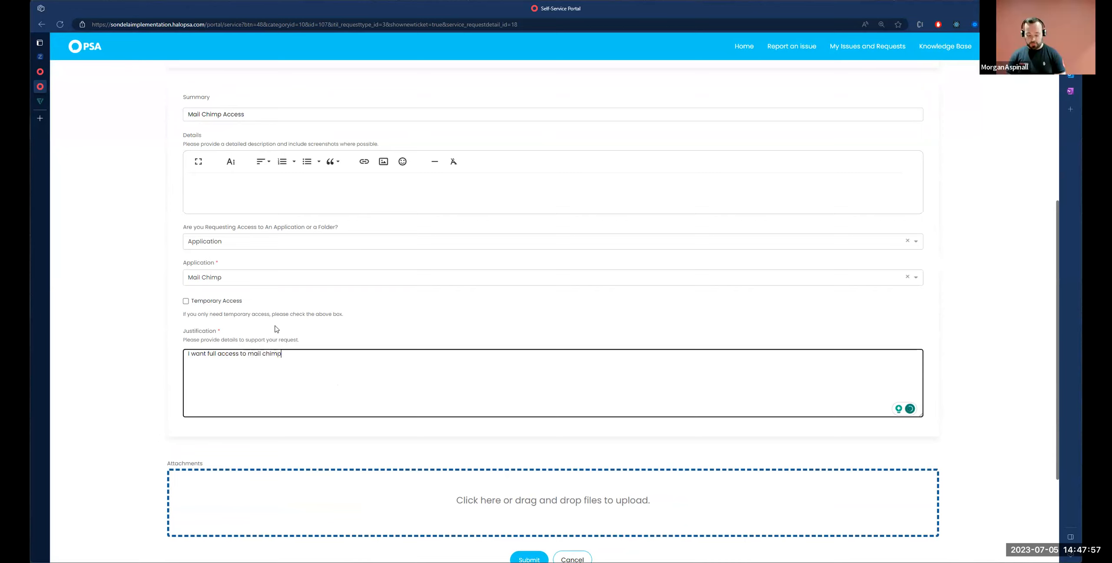
{"action": "type", "text": ", i love send"}
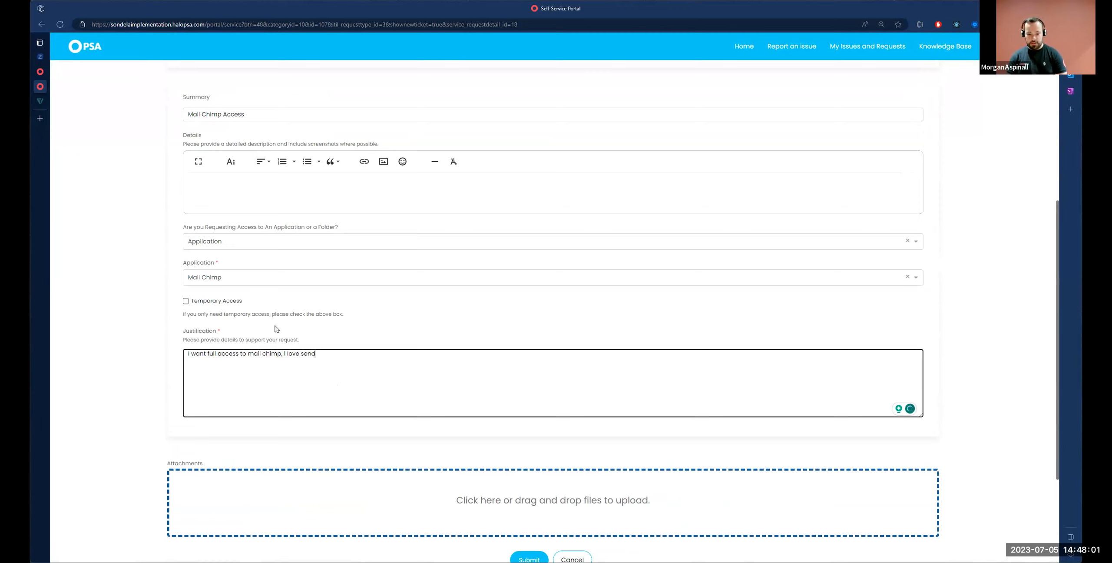
{"action": "type", "text": "ing marketing emails!"}
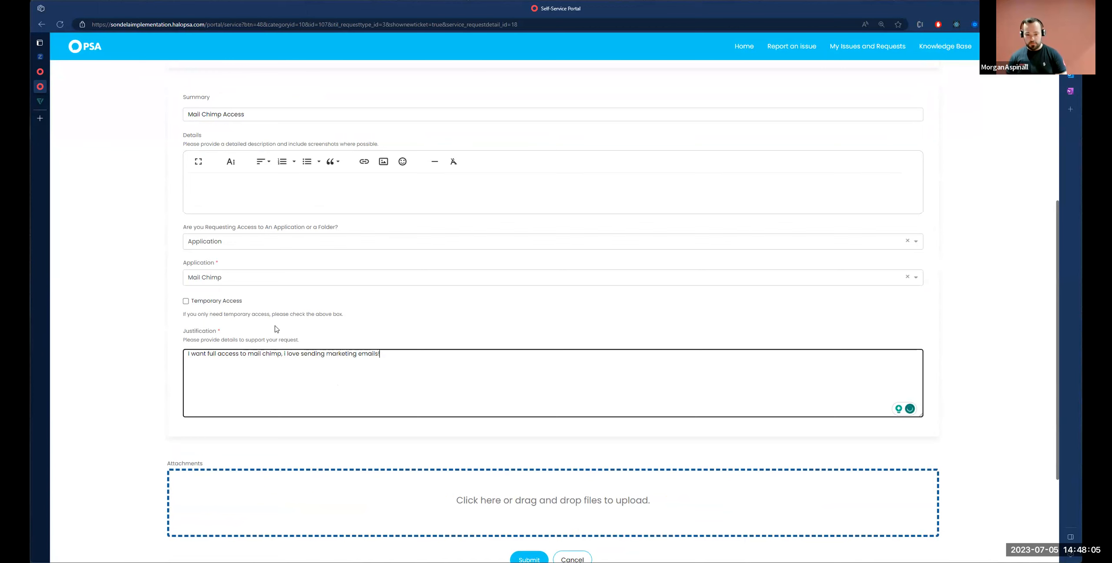
{"action": "scroll", "coordinate": [463, 267], "scroll_direction": "down", "scroll_amount": 3}
{"action": "left_click", "coordinate": [529, 403]}
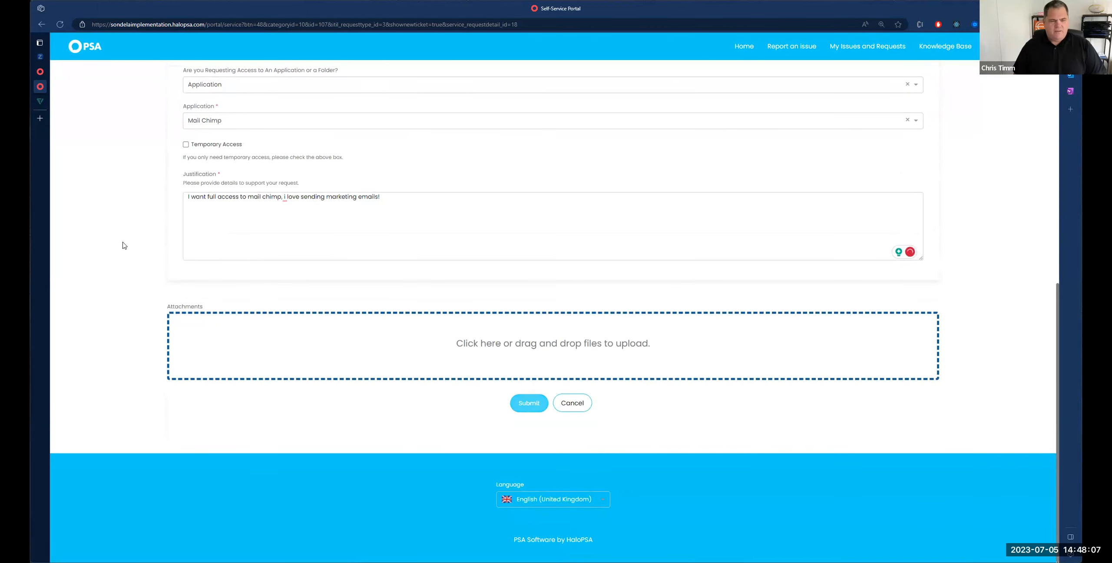
Switch to the service desk, open the Mail Chimp Access ticket from 1st Line Support and reject its manager approval
{"action": "mouse_move", "coordinate": [40, 73]}
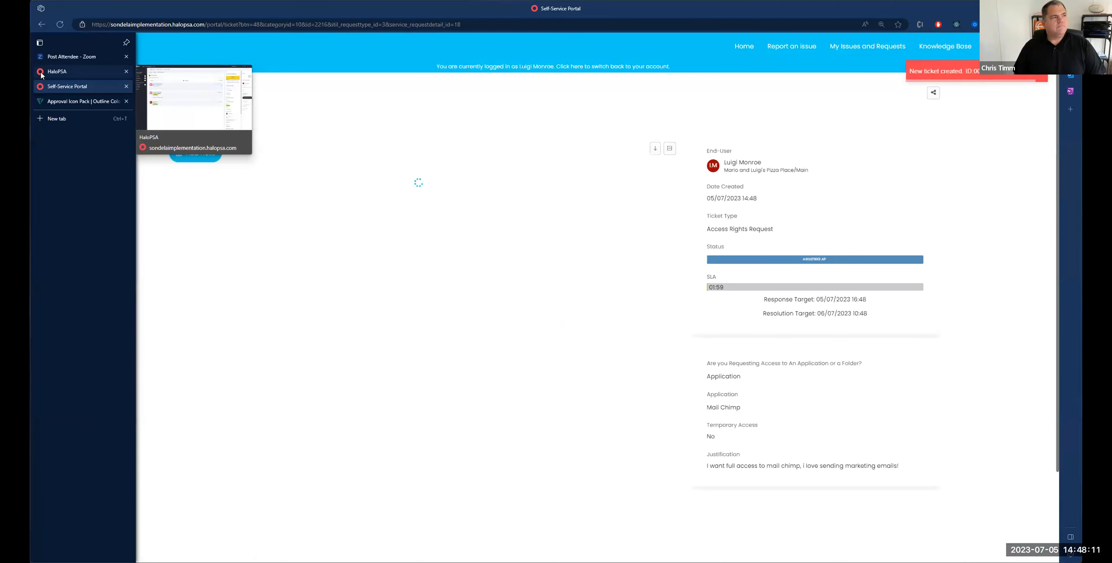
{"action": "left_click", "coordinate": [42, 74]}
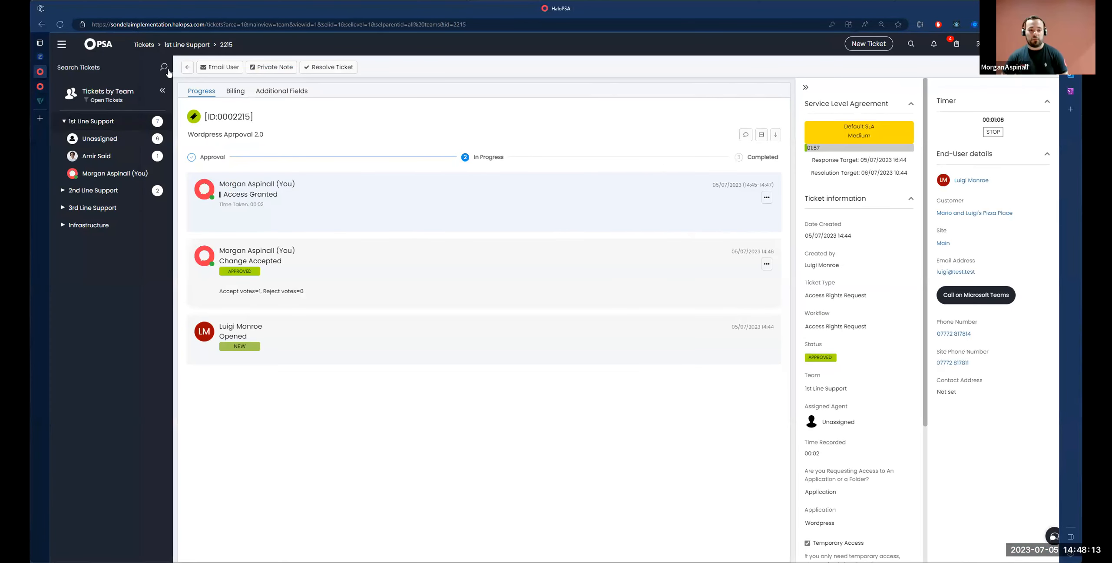
{"action": "left_click", "coordinate": [187, 44]}
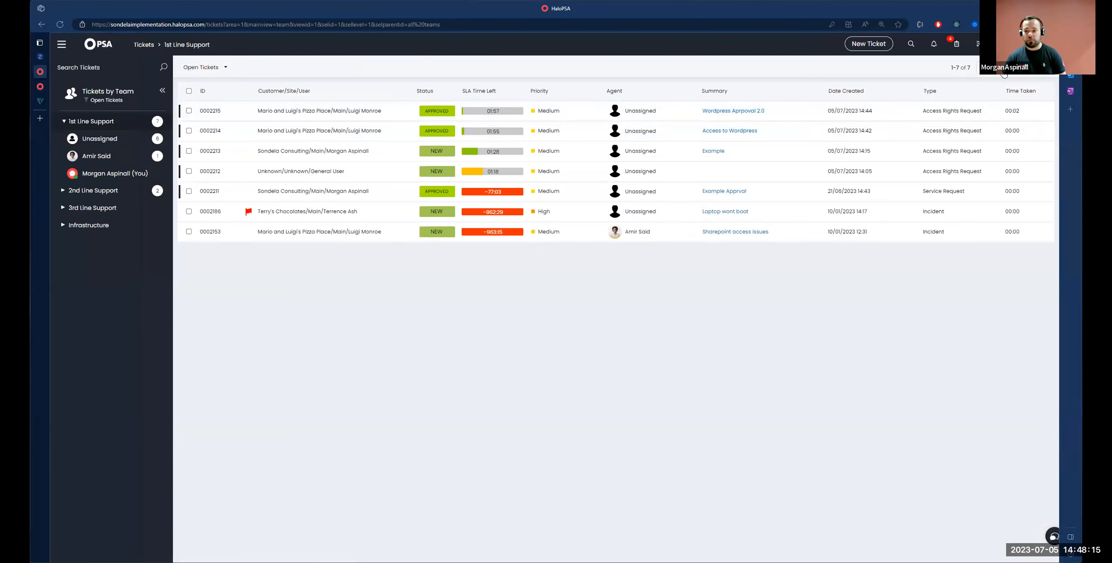
{"action": "left_click", "coordinate": [591, 112]}
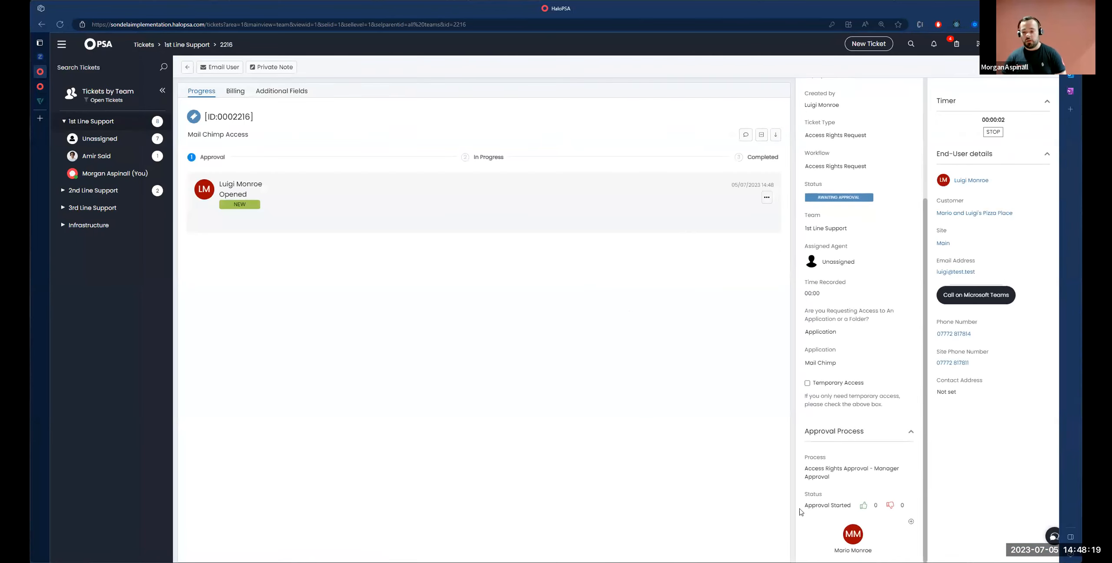
{"action": "left_click", "coordinate": [854, 543]}
{"action": "left_click", "coordinate": [884, 501]}
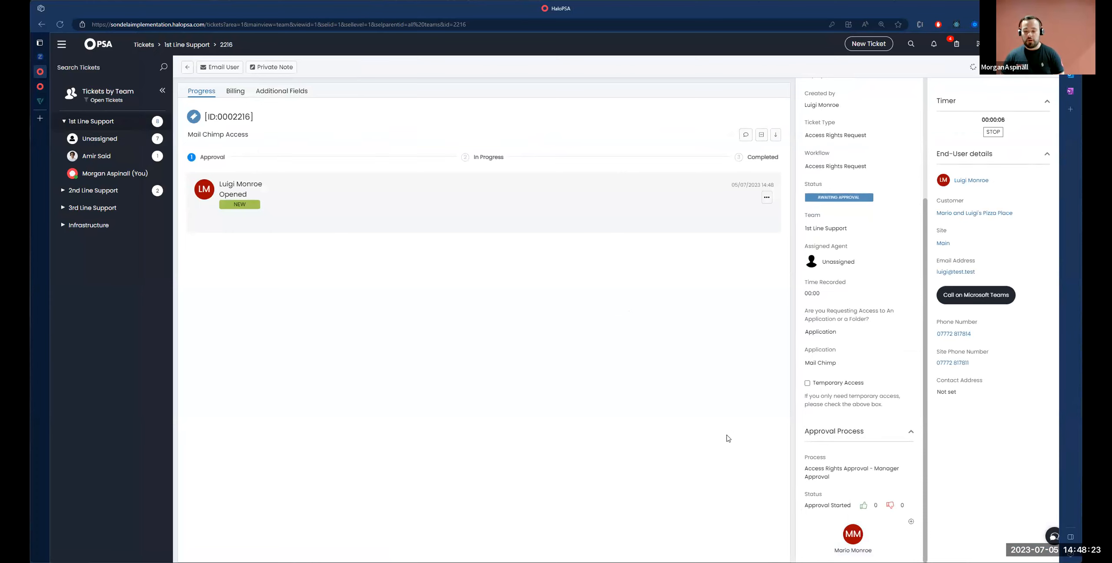
Switch to the self-service portal and check the Mail Chimp Access ticket for the Re-Request action
{"action": "mouse_move", "coordinate": [40, 88]}
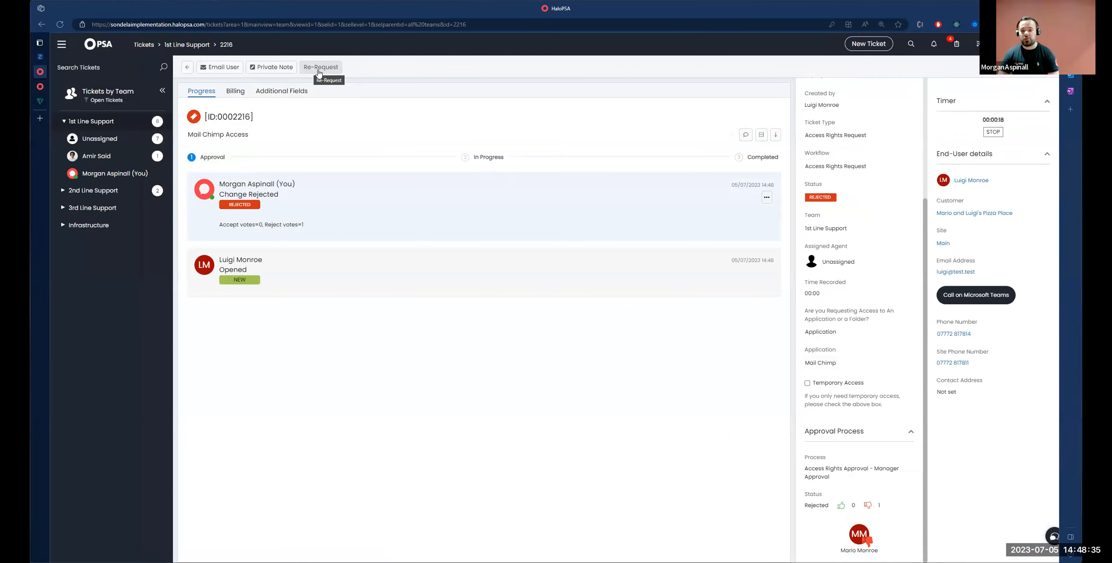
{"action": "left_click", "coordinate": [32, 89]}
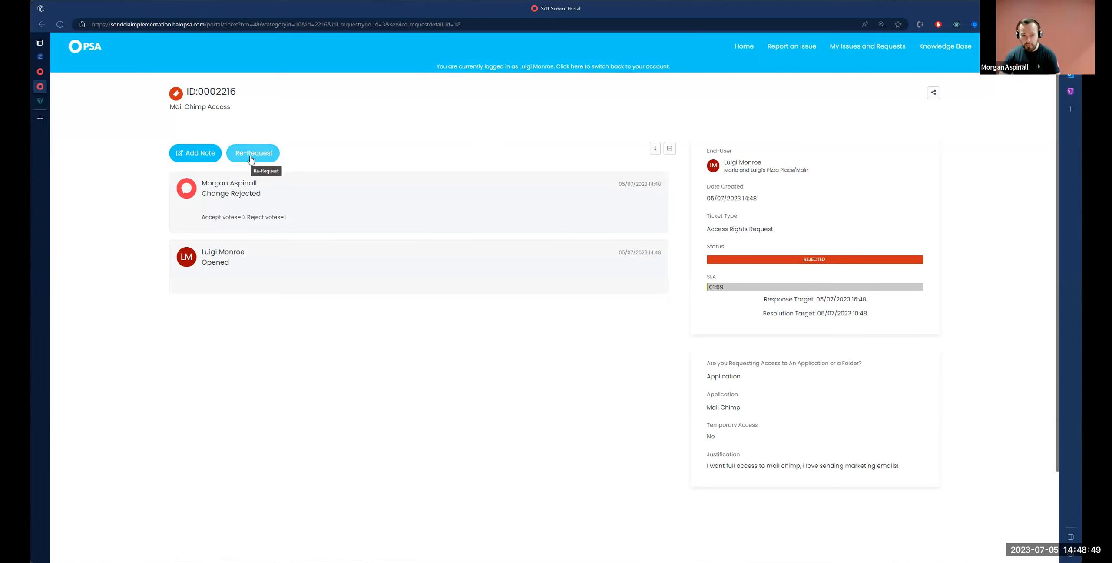
In the service desk's ticket Actions configuration, filter the button names by "re-" and open the Approval Requested action
{"action": "left_click", "coordinate": [39, 71]}
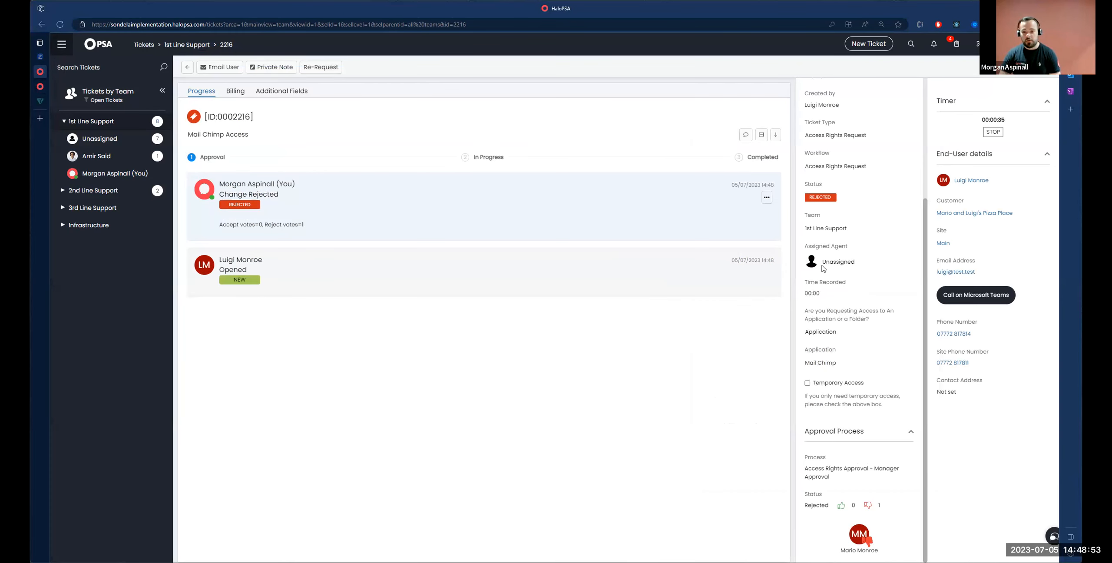
{"action": "key", "text": "alt+Left"}
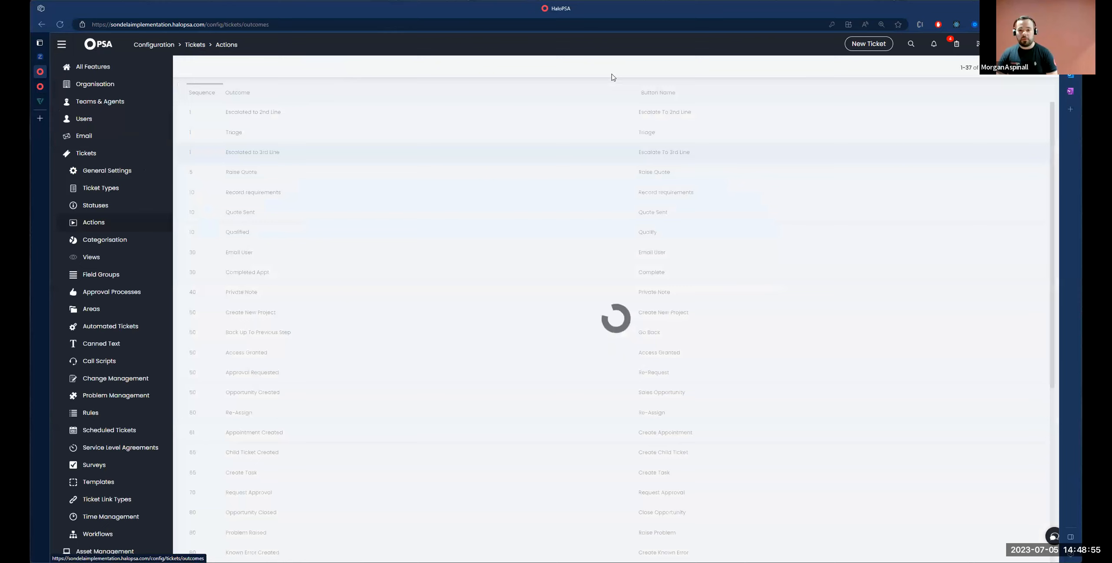
{"action": "left_click", "coordinate": [630, 91]}
{"action": "type", "text": "re-"}
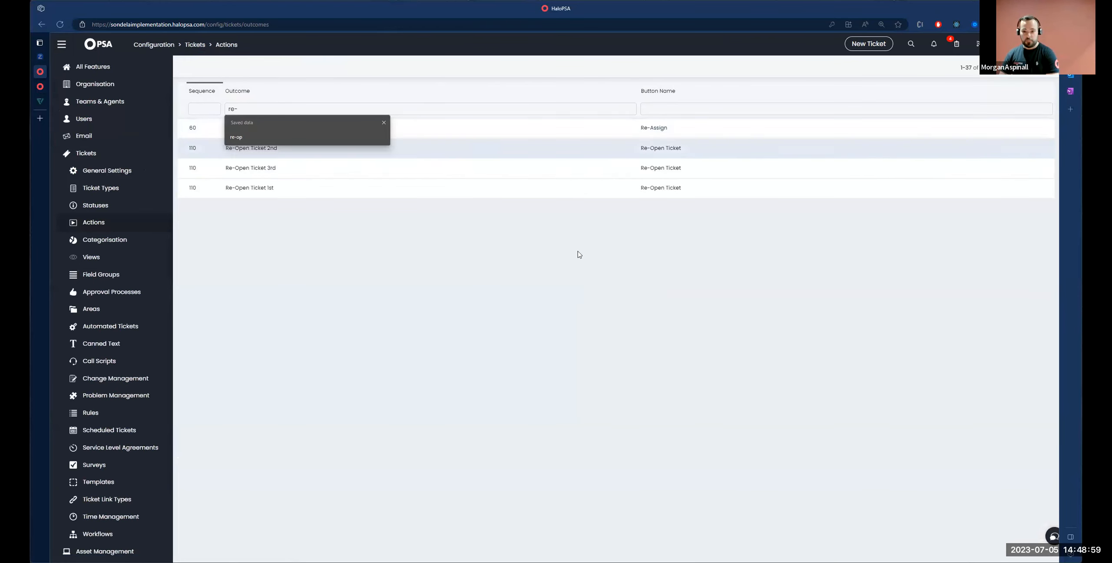
{"action": "left_click", "coordinate": [673, 106]}
{"action": "type", "text": "re-"}
{"action": "left_click", "coordinate": [268, 107]}
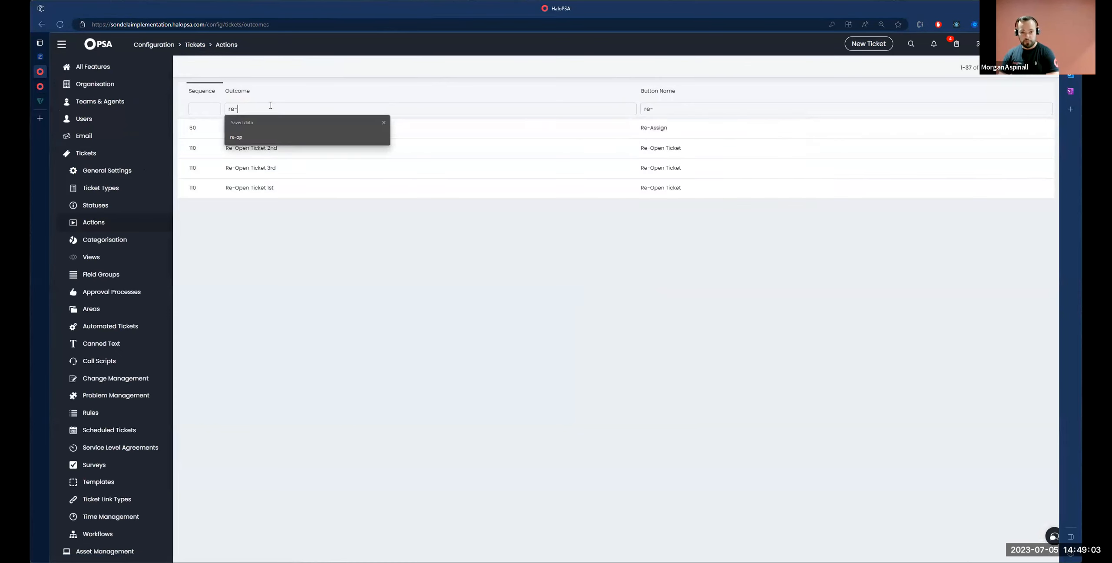
{"action": "key", "text": "BackSpace"}
{"action": "key", "text": "BackSpace"}
{"action": "key", "text": "BackSpace"}
{"action": "left_click", "coordinate": [508, 136]}
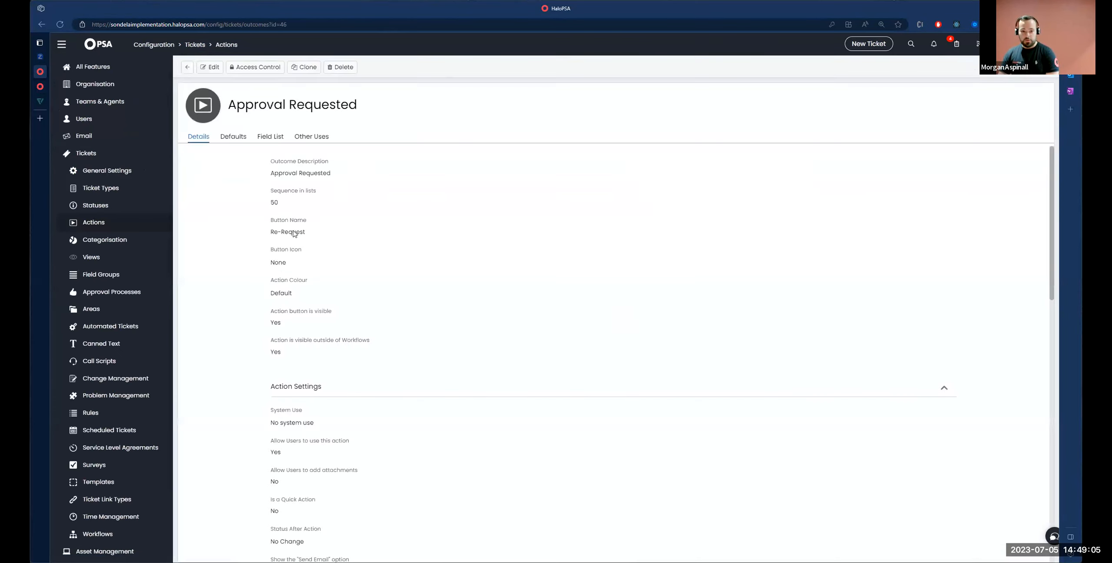
Examine the Approval Requested action's details, focusing on the "Allow Users to use this action" setting
{"action": "scroll", "coordinate": [268, 302], "scroll_direction": "down", "scroll_amount": 4}
{"action": "scroll", "coordinate": [268, 303], "scroll_direction": "up", "scroll_amount": 4}
{"action": "scroll", "coordinate": [268, 304], "scroll_direction": "down", "scroll_amount": 3}
{"action": "left_click_drag", "start_coordinate": [268, 318], "coordinate": [390, 341]}
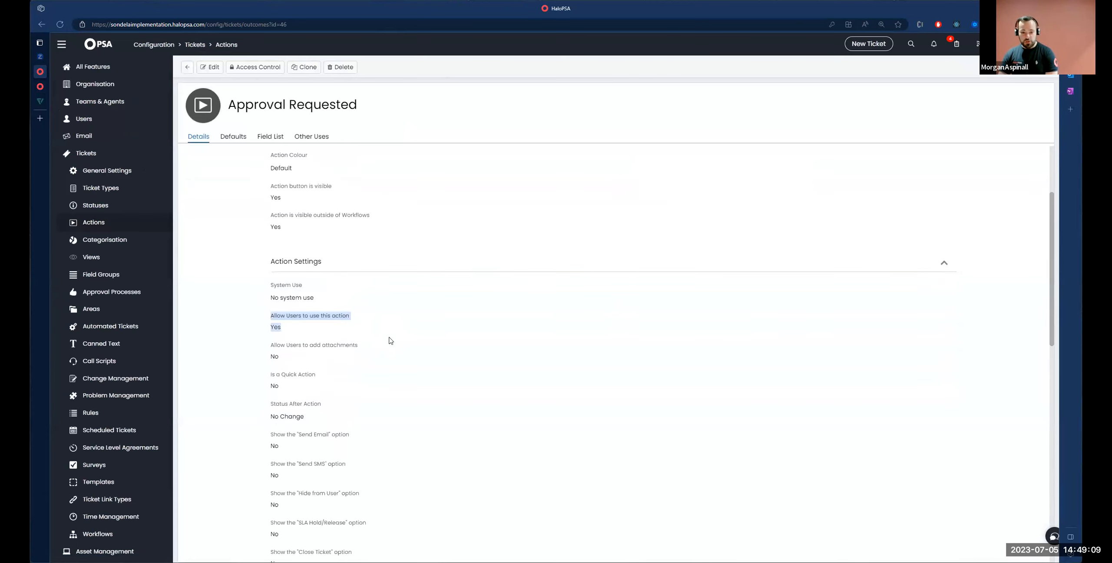
In the portal, re-request approval for Mail Chimp Access with the justification "sorry, only want access until EOM", save it and check the ticket's status
{"action": "left_click", "coordinate": [42, 88]}
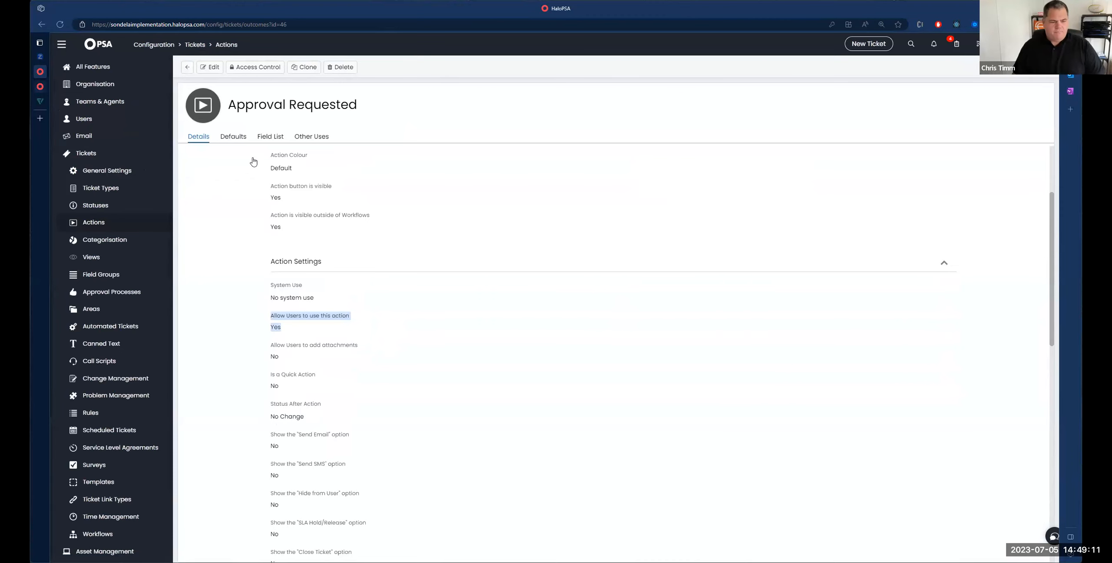
{"action": "left_click", "coordinate": [252, 156]}
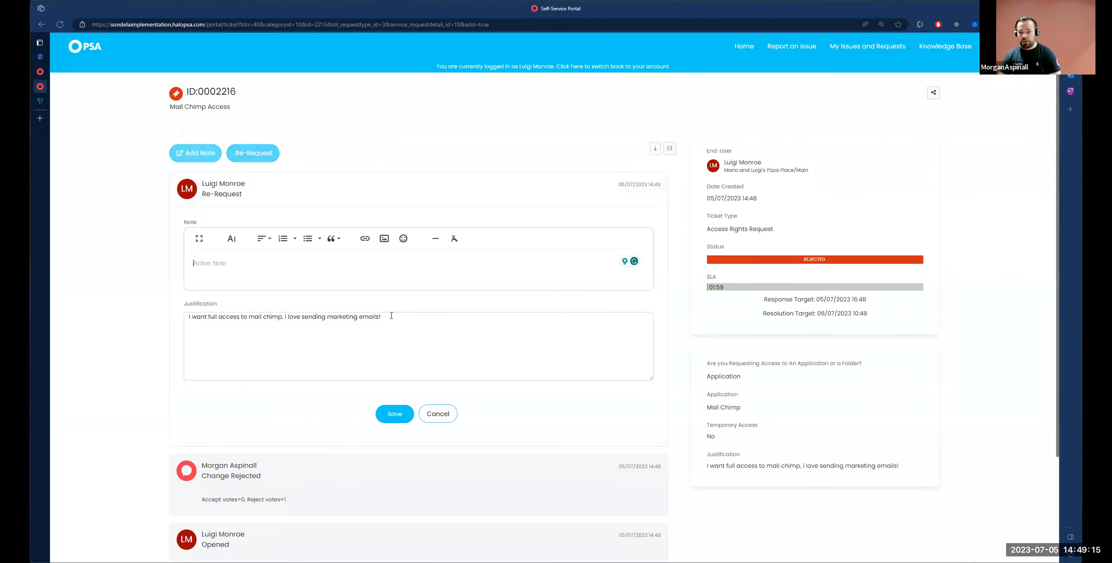
{"action": "left_click", "coordinate": [406, 322]}
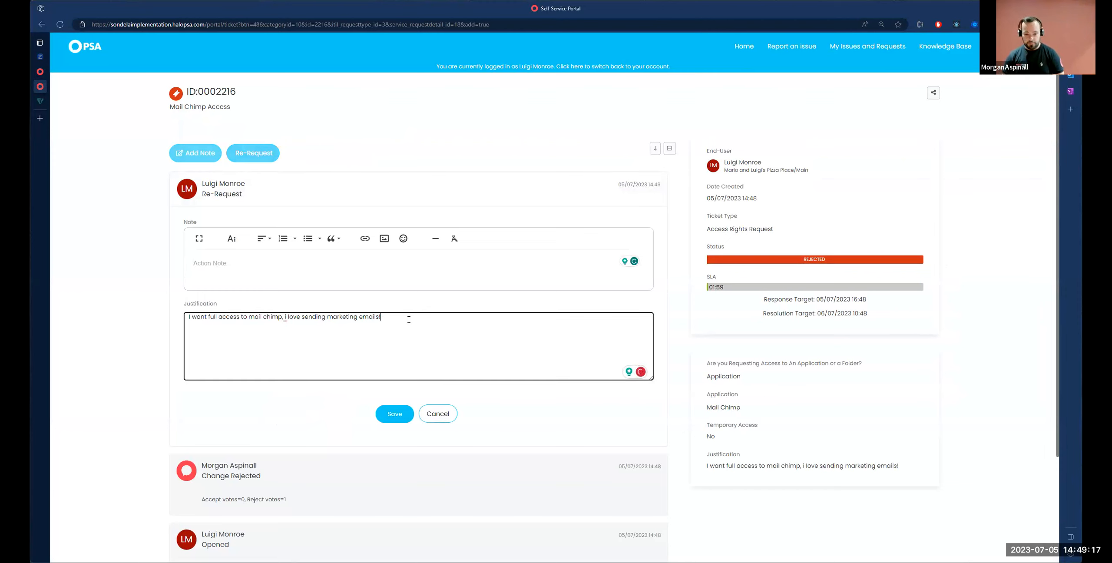
{"action": "left_click_drag", "start_coordinate": [398, 316], "coordinate": [182, 317]}
{"action": "type", "text": "sorry"}
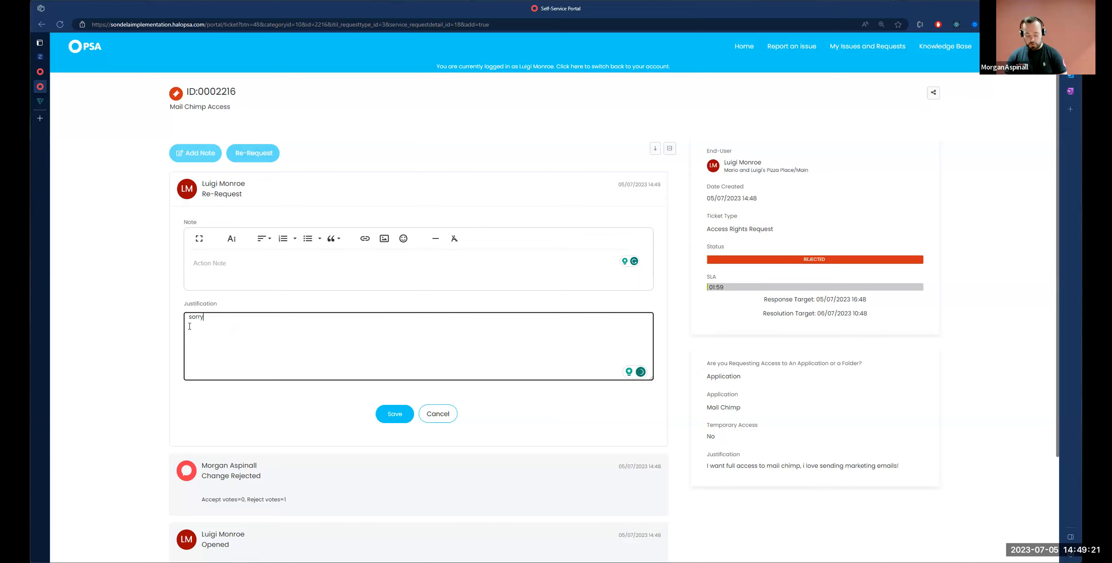
{"action": "type", "text": ", only wanbt term"}
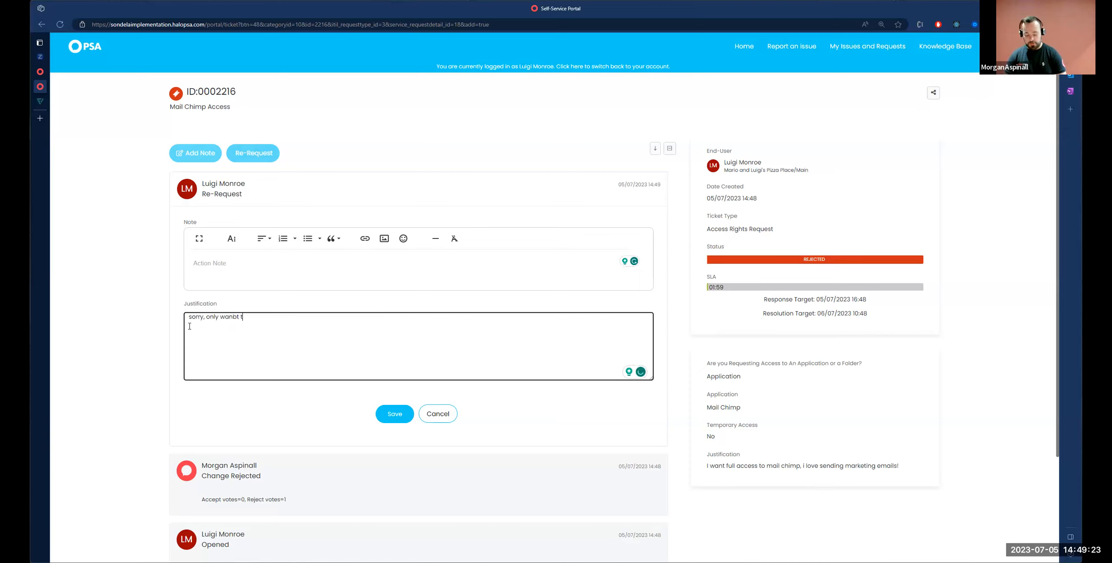
{"action": "key", "text": "BackSpace"}
{"action": "key", "text": "BackSpace"}
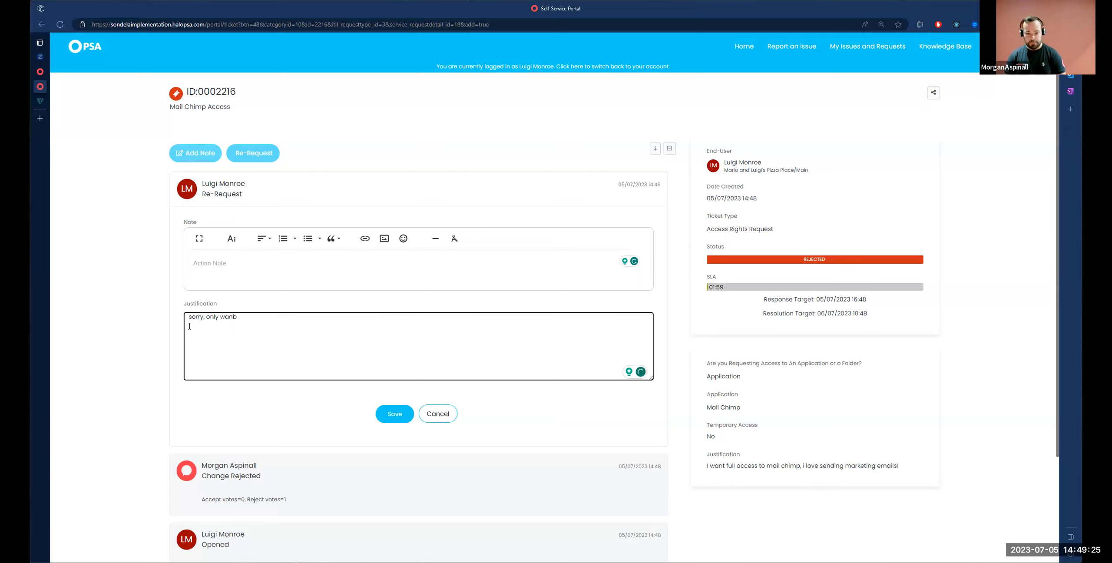
{"action": "type", "text": "t access until EOM"}
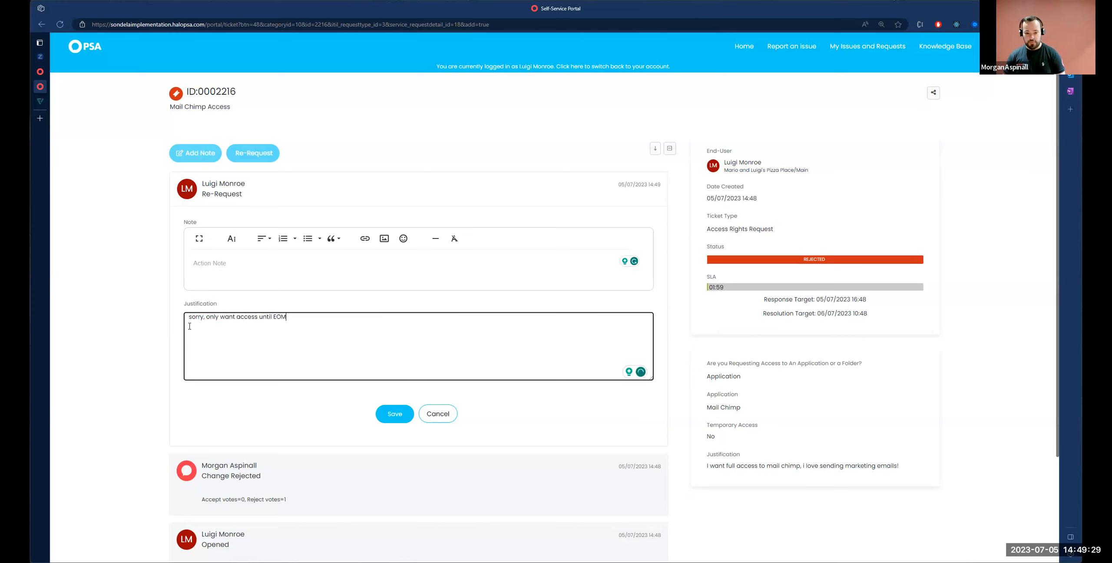
{"action": "left_click", "coordinate": [396, 412]}
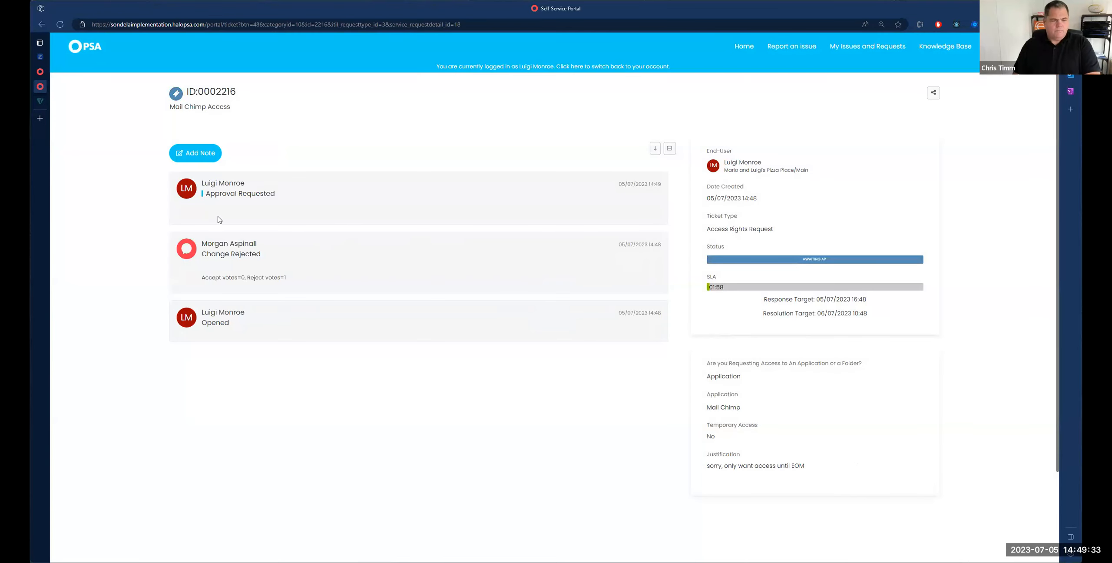
{"action": "left_click_drag", "start_coordinate": [727, 255], "coordinate": [711, 247]}
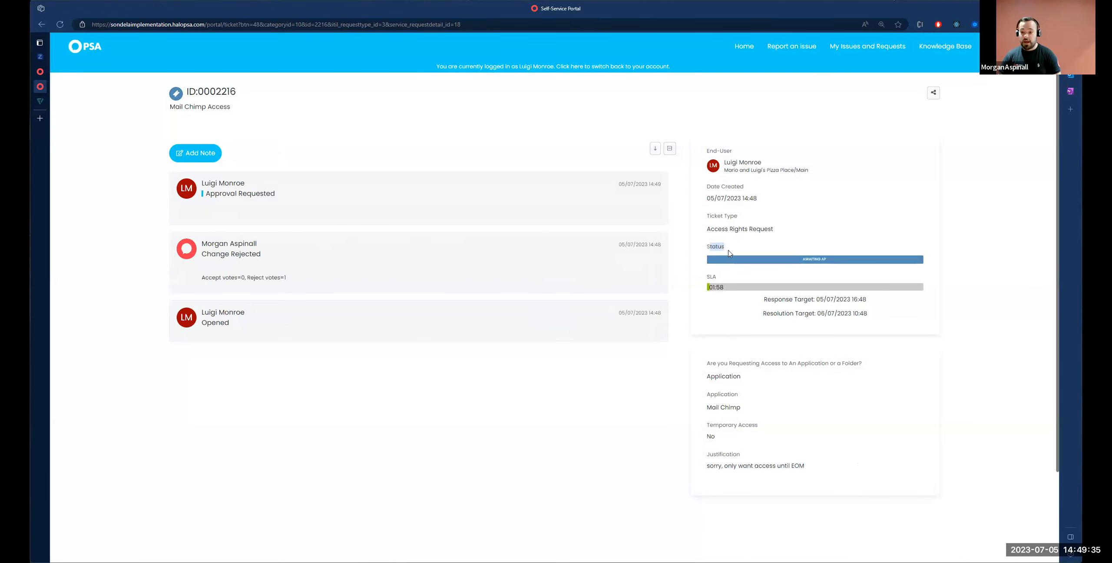
Switch back to the service desk and open the 1st Line Support team's open tickets
{"action": "left_click", "coordinate": [40, 72]}
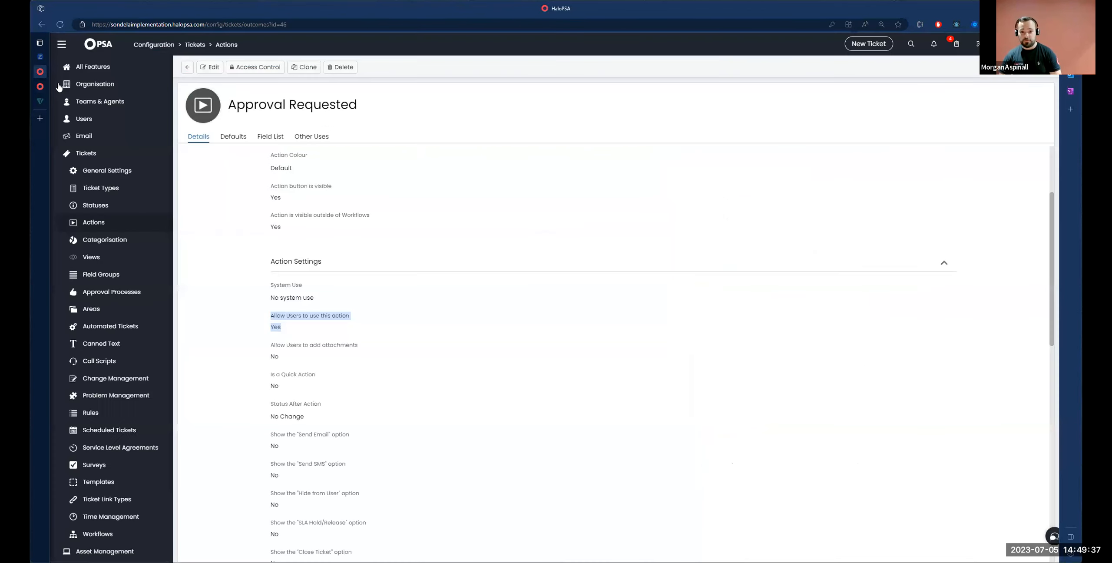
{"action": "left_click", "coordinate": [110, 89]}
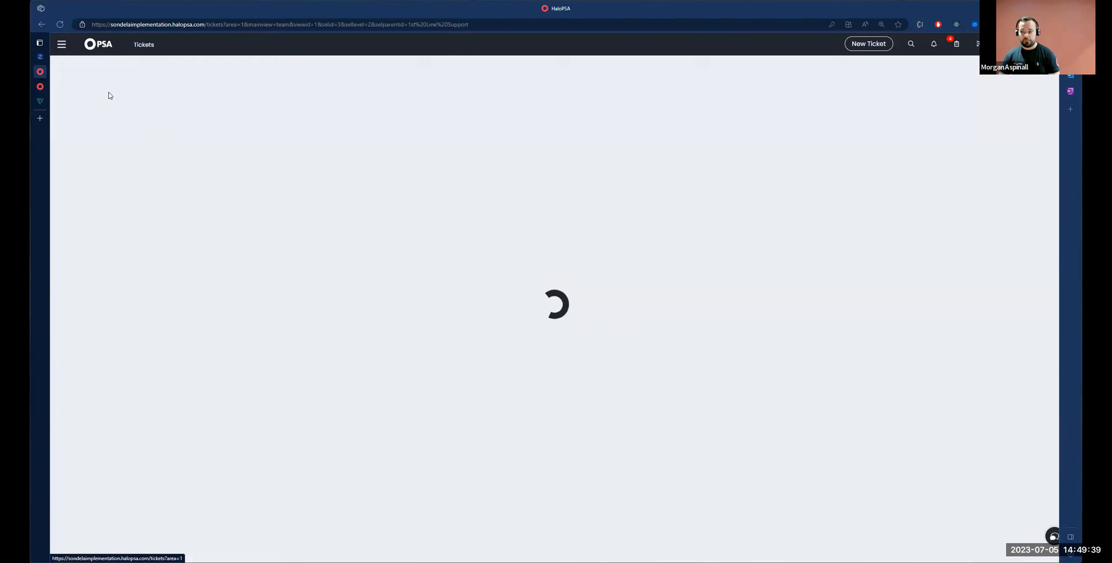
{"action": "left_click", "coordinate": [87, 121]}
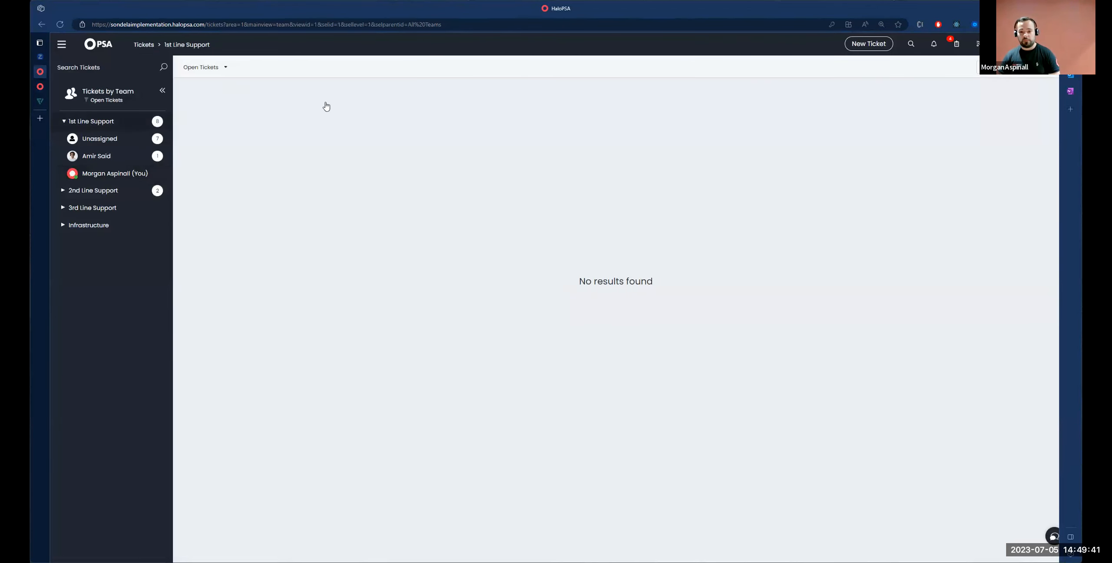
Open the re-requested Mail Chimp Access ticket and accept its Access Rights Approval - Manager Approval step on the approver's behalf
{"action": "left_click", "coordinate": [327, 109]}
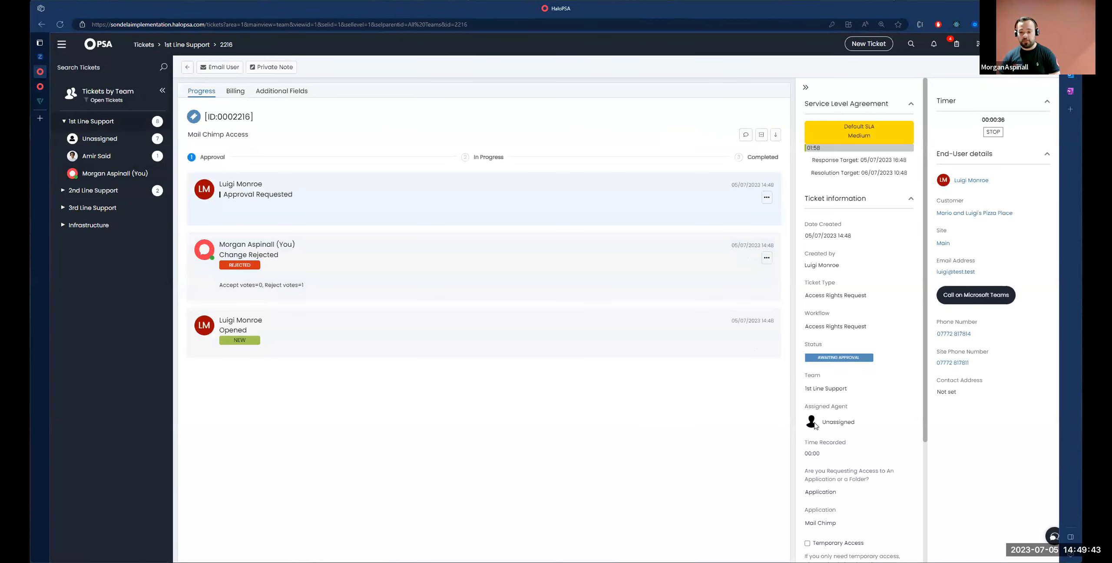
{"action": "left_click", "coordinate": [852, 534]}
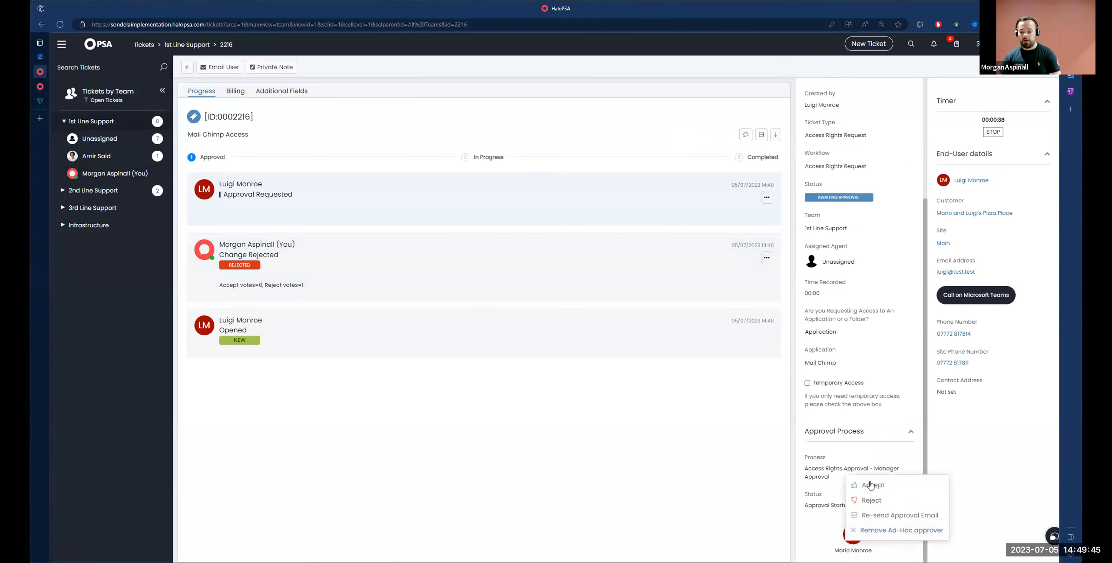
{"action": "left_click", "coordinate": [826, 480]}
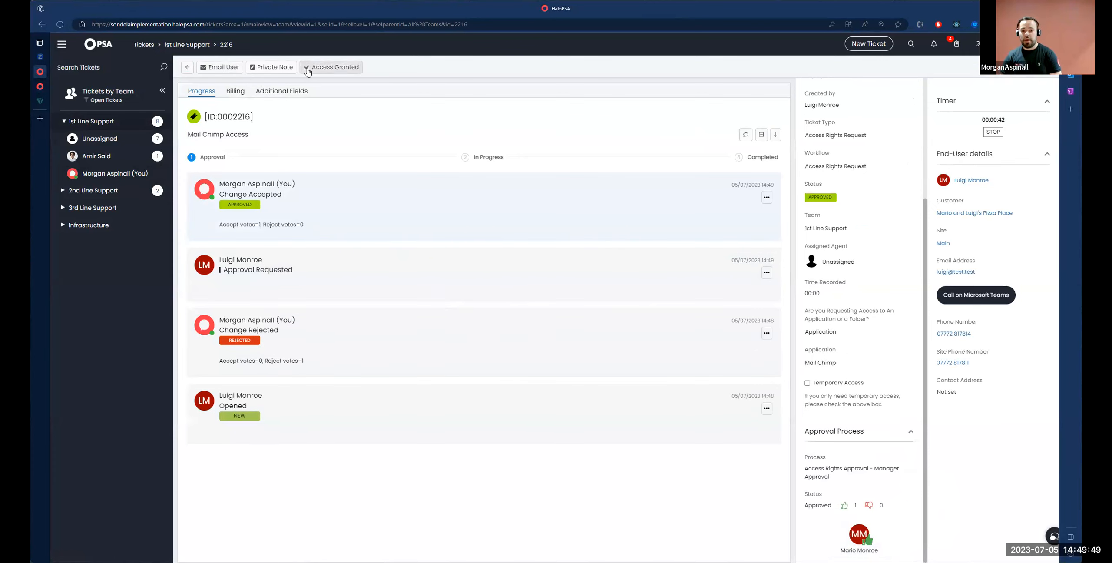
Open the Access Rights Request workflow in the ticket workflow configuration and review its flow chart and the agent actions allowed at any step
{"action": "left_click", "coordinate": [71, 92]}
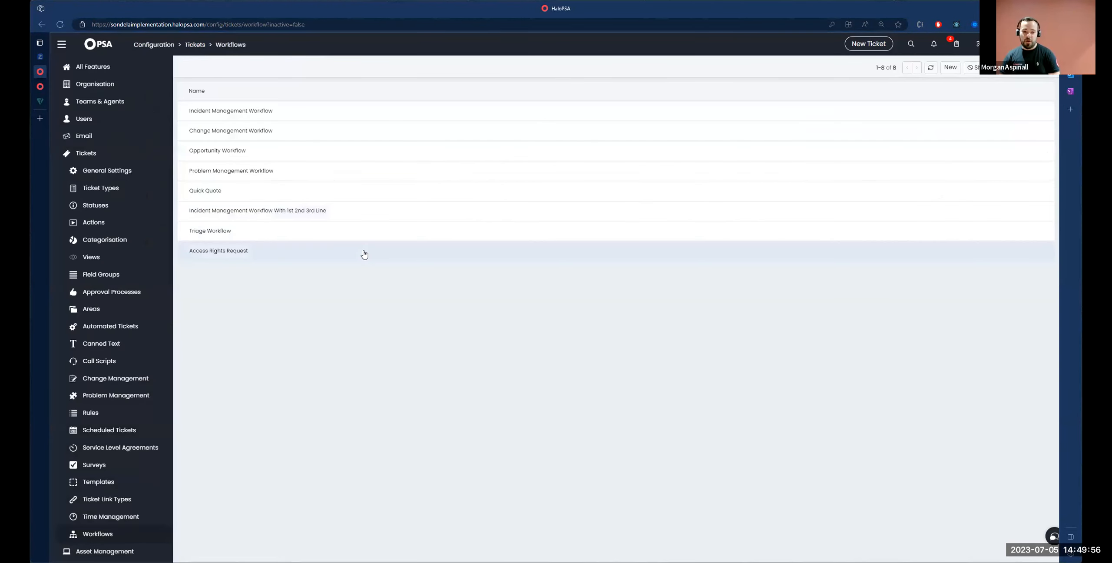
{"action": "left_click", "coordinate": [362, 250]}
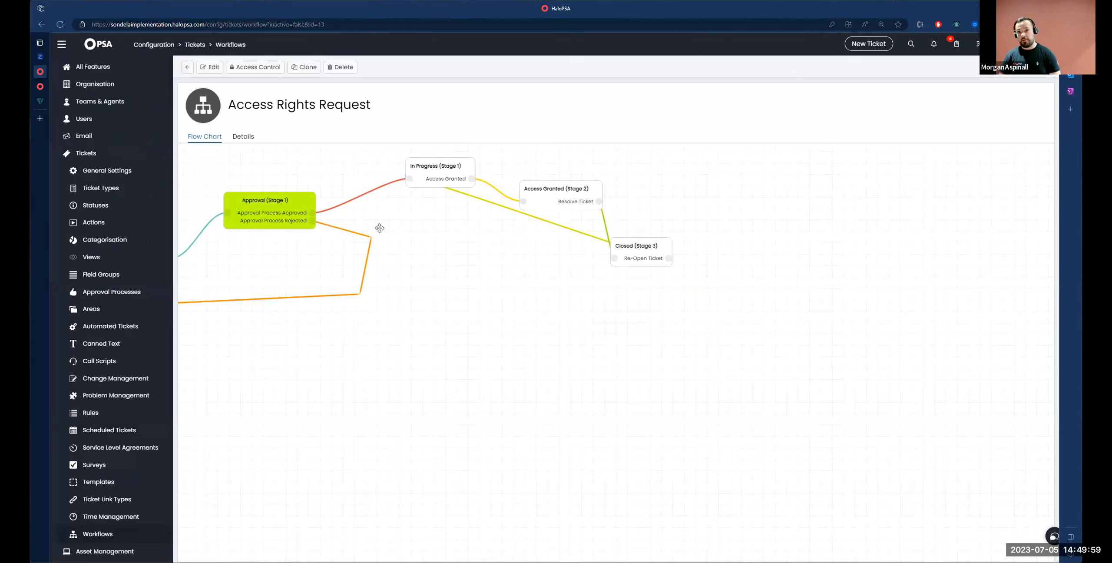
{"action": "left_click_drag", "start_coordinate": [282, 255], "coordinate": [472, 284]}
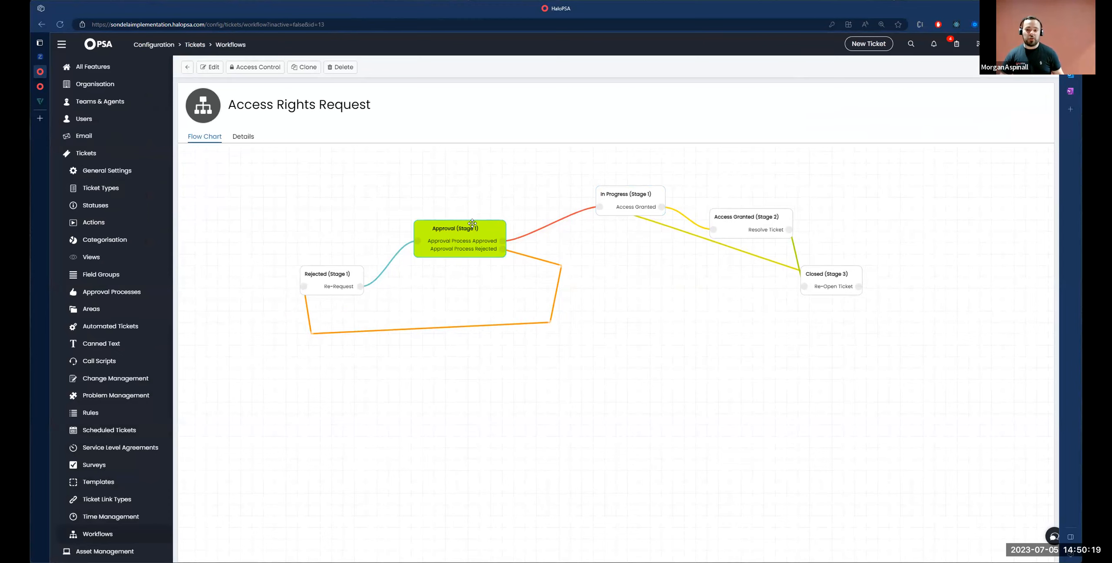
{"action": "left_click", "coordinate": [254, 146]}
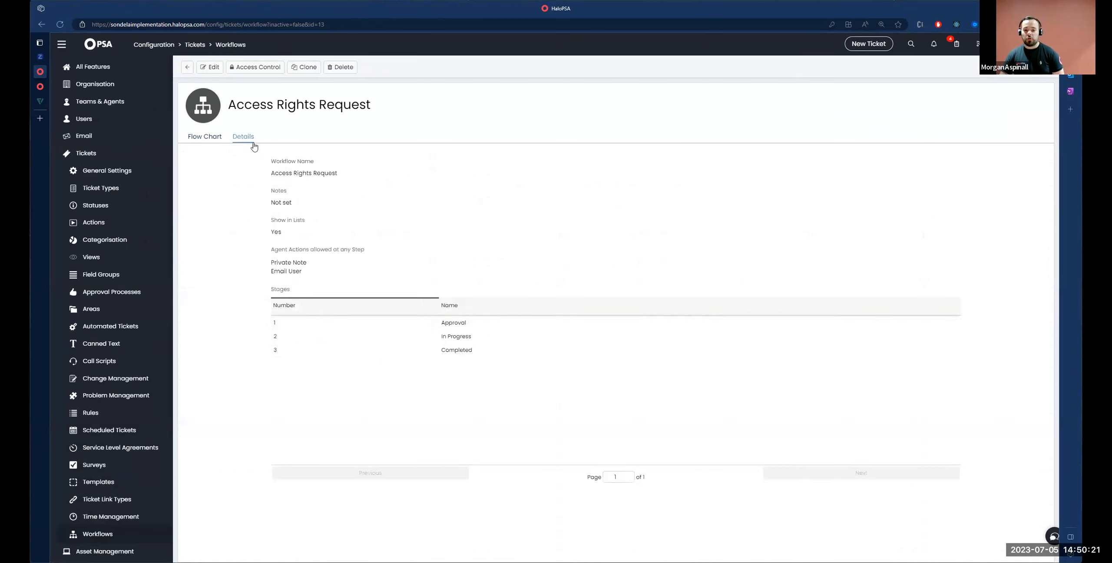
{"action": "left_click_drag", "start_coordinate": [279, 251], "coordinate": [393, 273]}
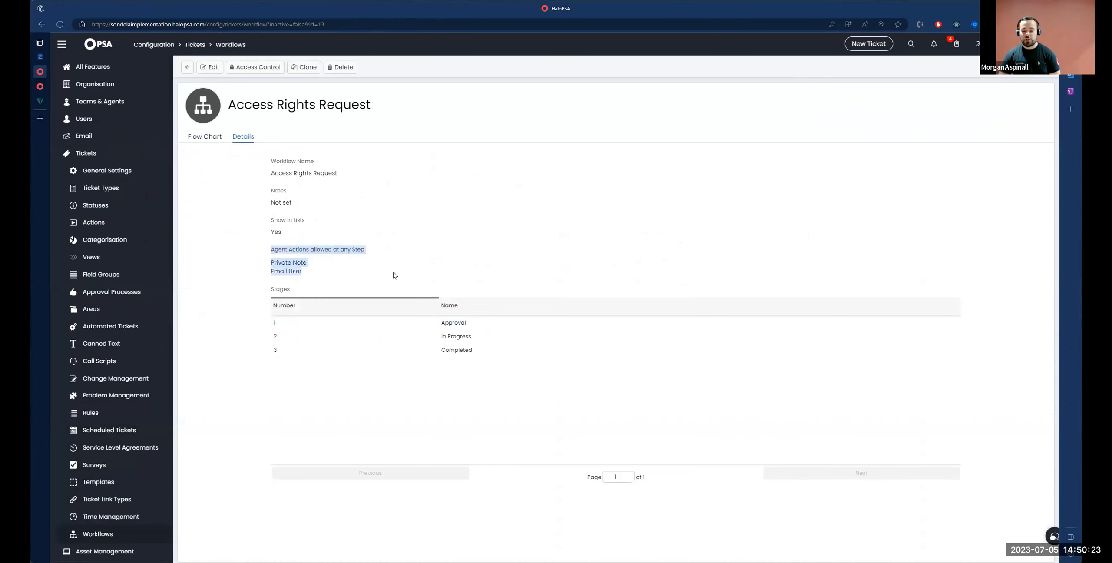
Return to the workflow's flow chart and trace the path through the Rejected, Approval and In Progress steps
{"action": "left_click", "coordinate": [192, 135]}
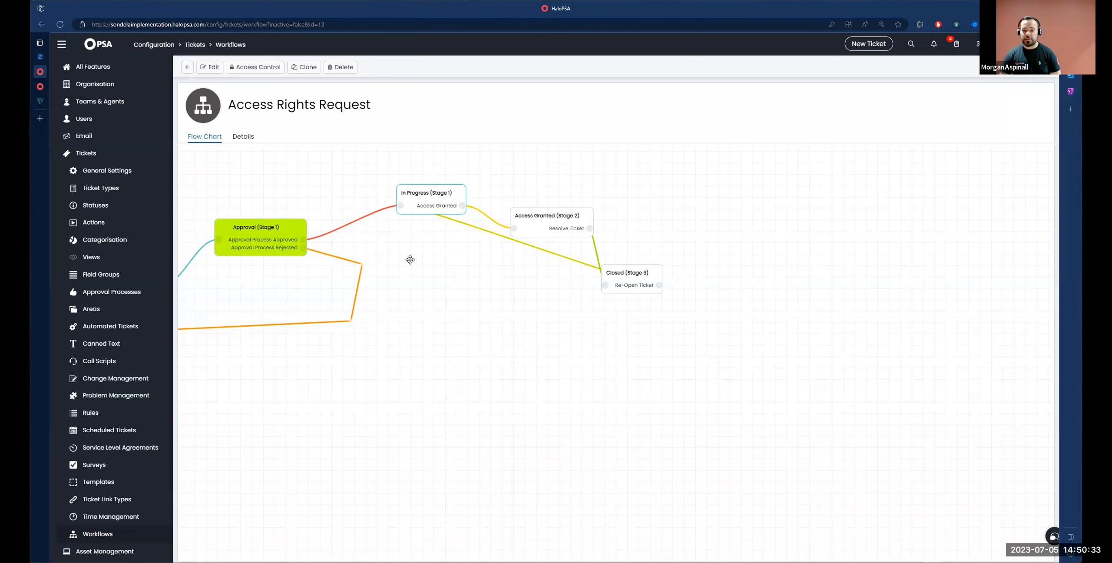
{"action": "left_click_drag", "start_coordinate": [410, 260], "coordinate": [508, 272]}
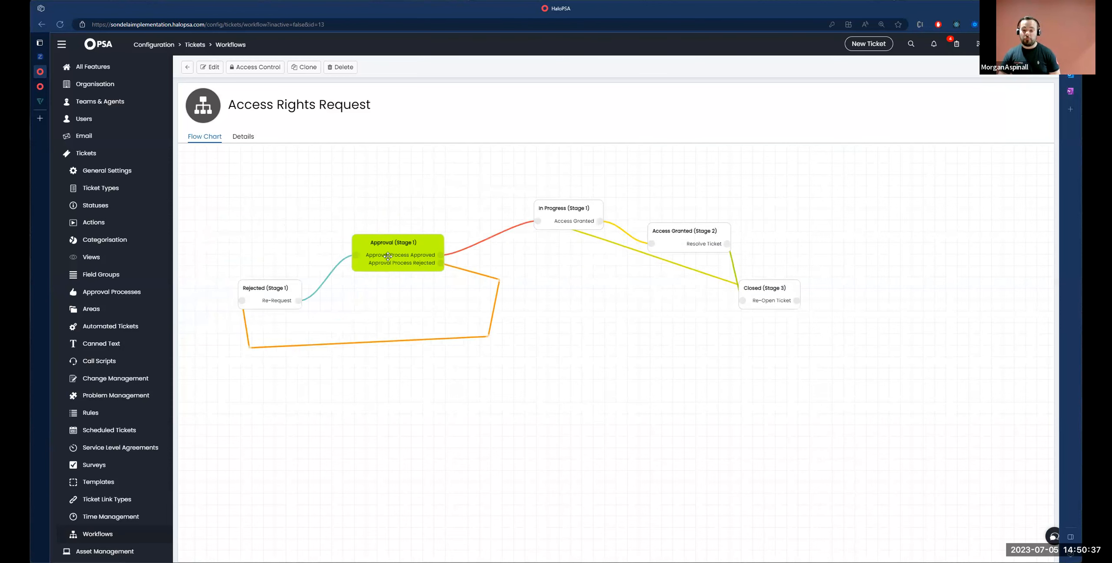
{"action": "left_click", "coordinate": [277, 294]}
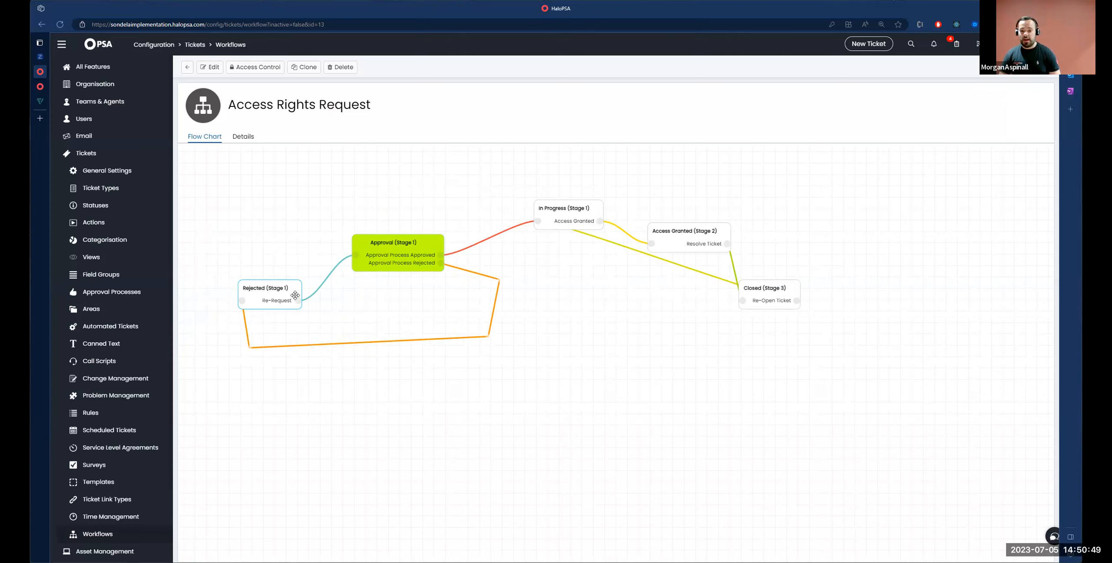
{"action": "left_click", "coordinate": [391, 245]}
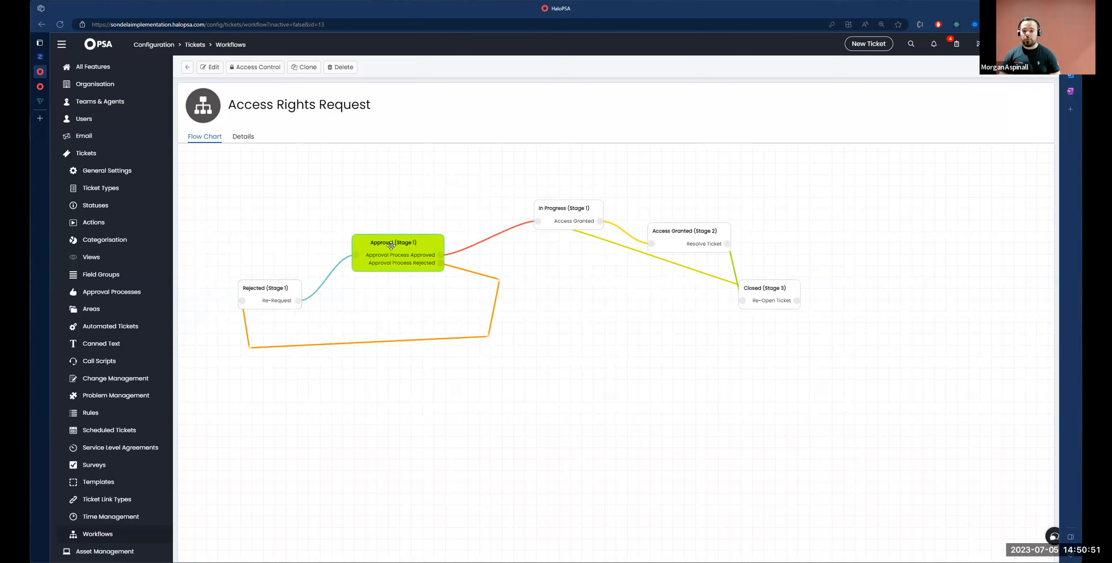
{"action": "left_click", "coordinate": [542, 206]}
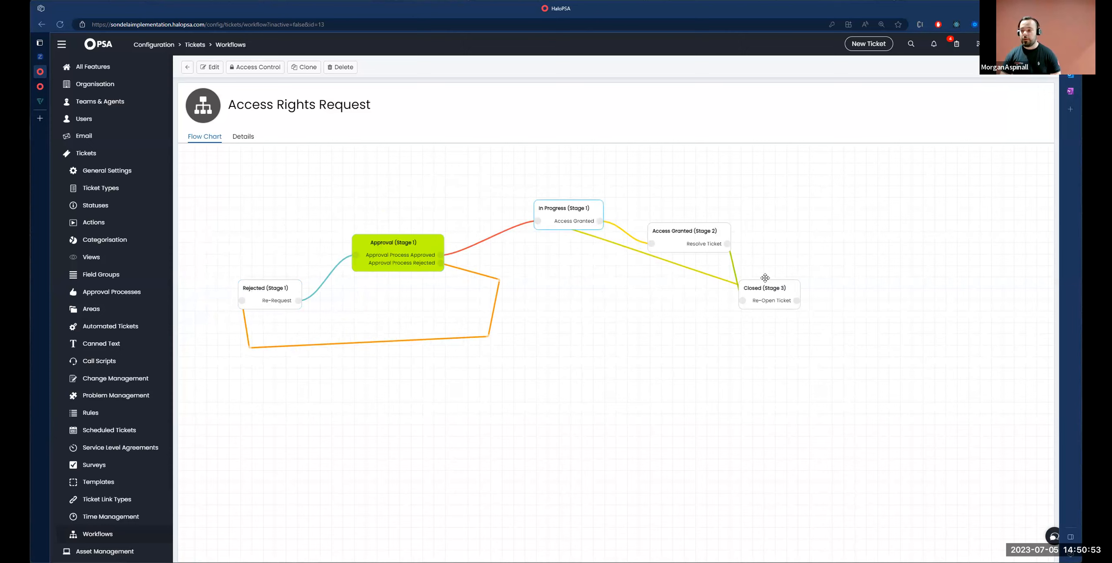